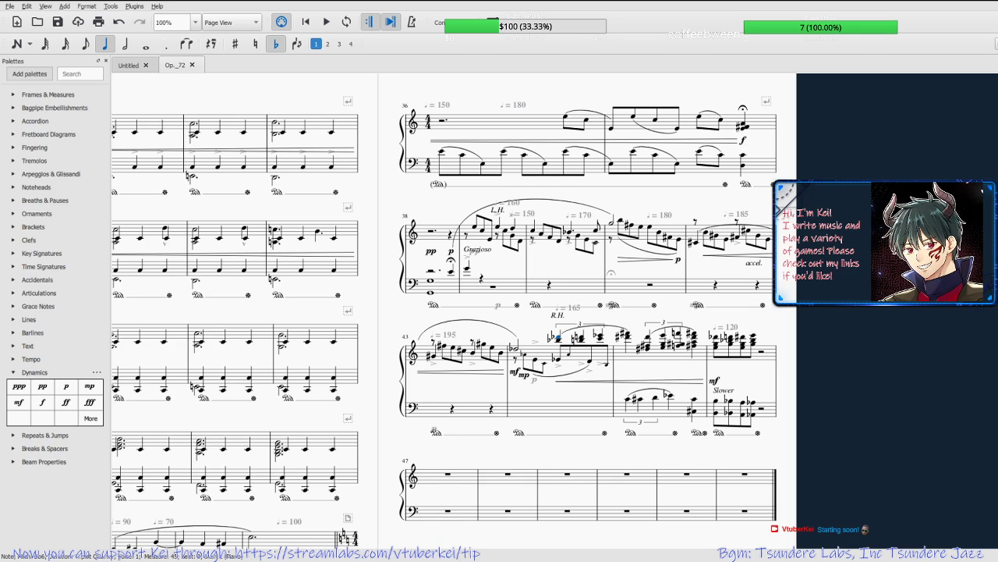
Play back the passage from the first right-hand note of measure 43, stopping playback after listening.
key("Escape")
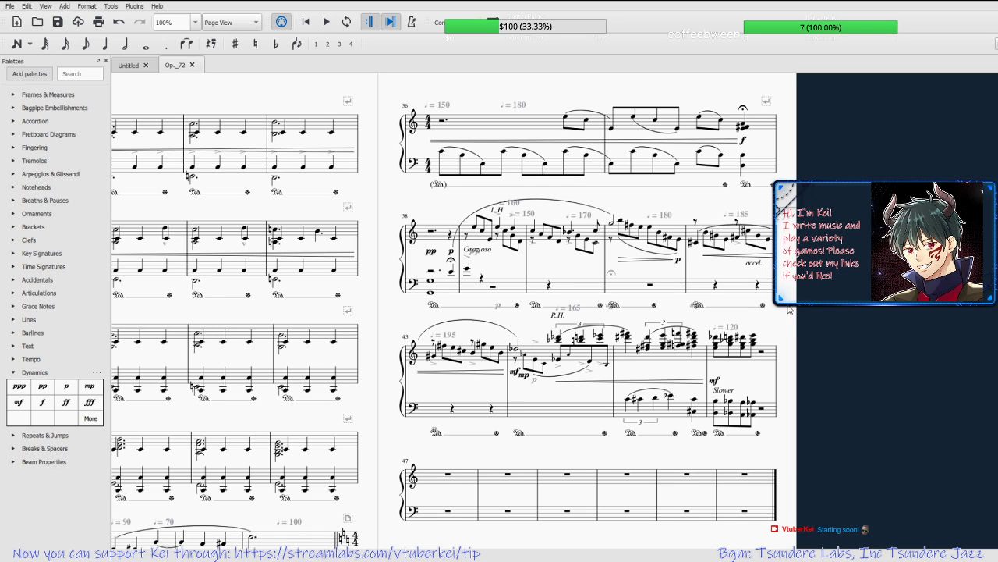
left_click_drag(827, 314, 718, 291)
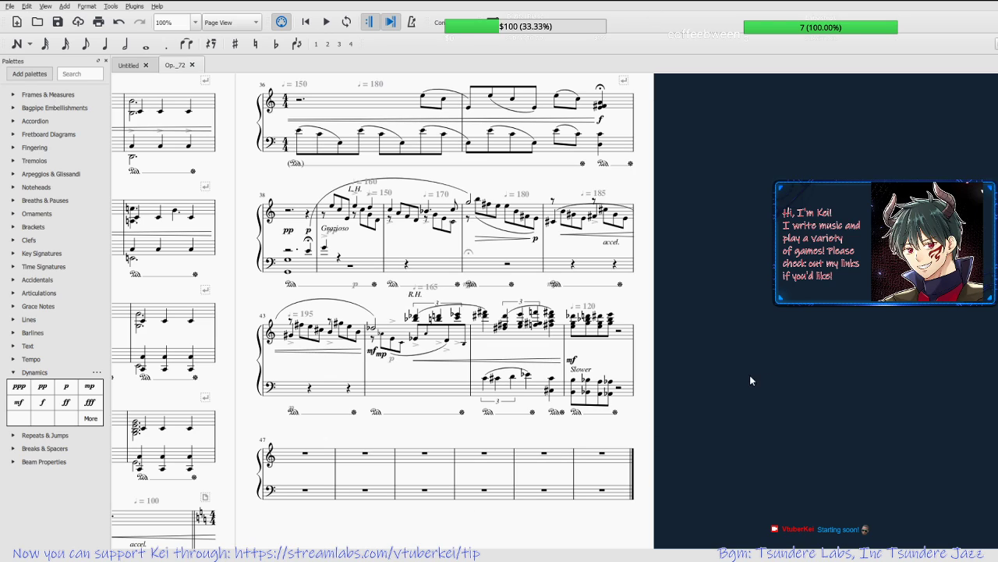
left_click(287, 335)
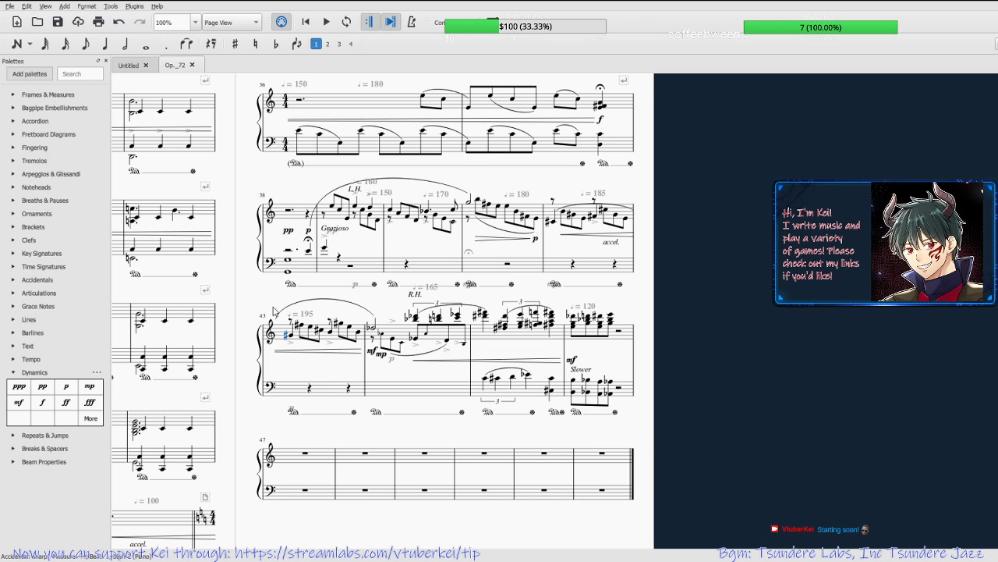
left_click(290, 336)
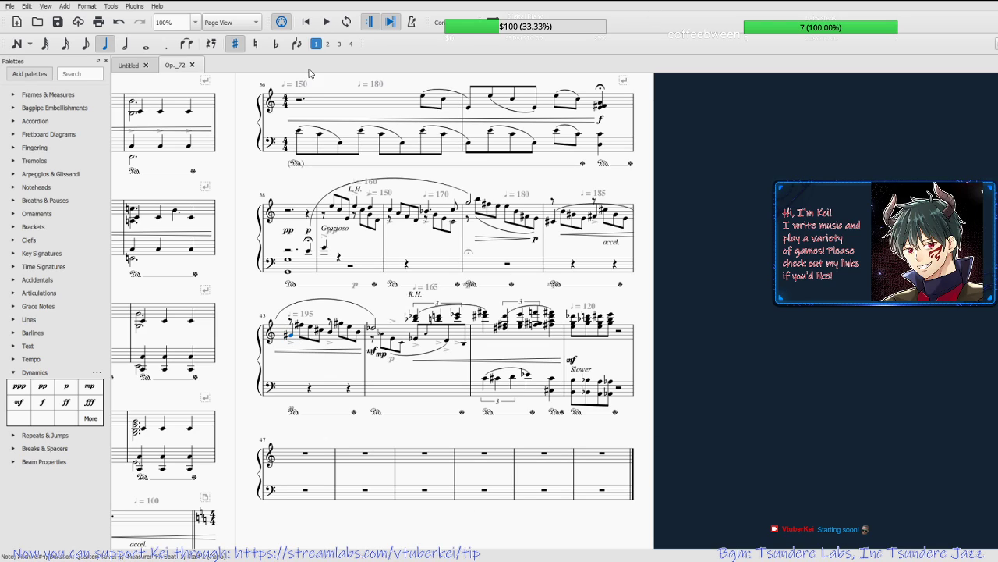
left_click(327, 22)
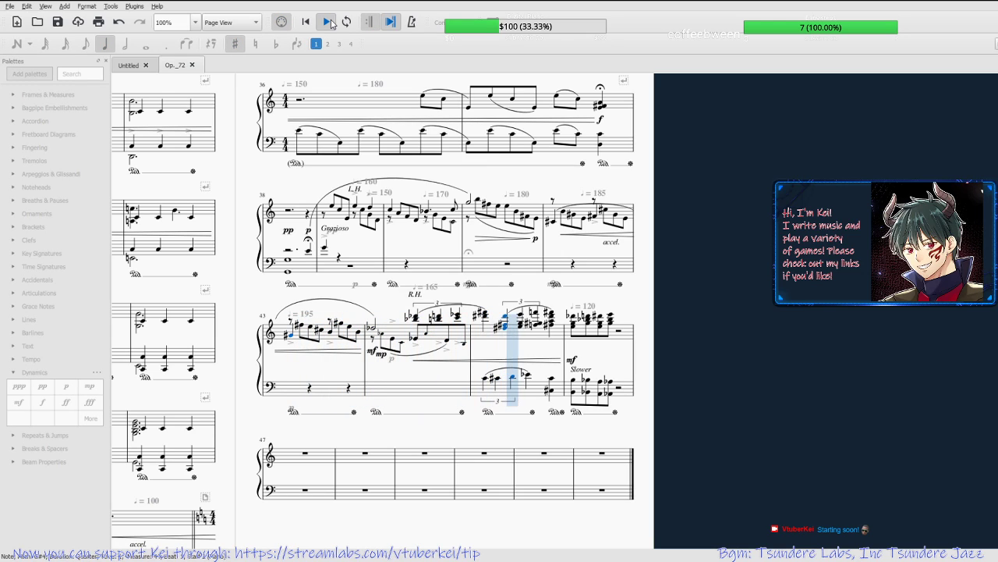
left_click(327, 22)
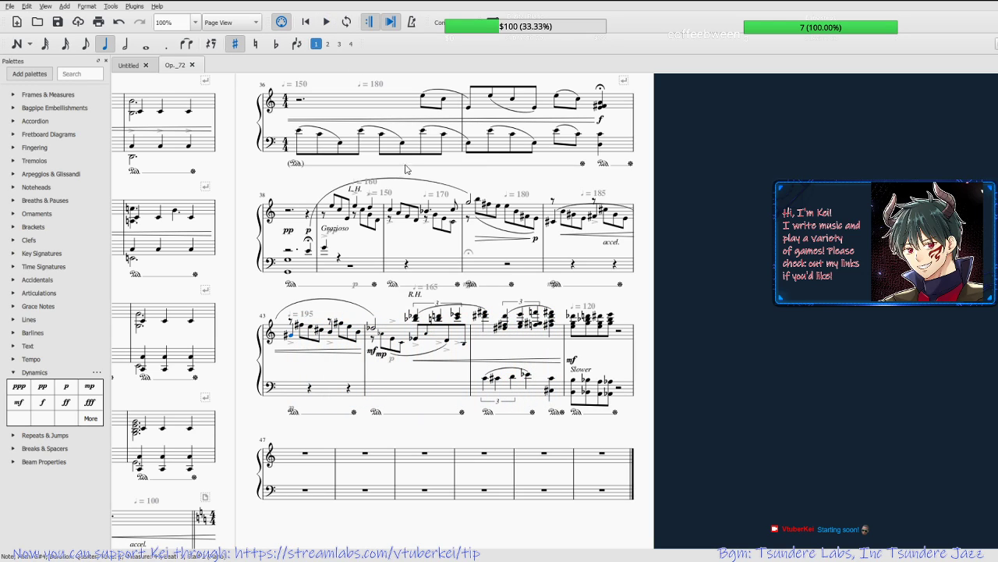
Replace the mf dynamic at the start of the Slower measure with f and save the score.
left_click(572, 360)
key("Delete")
left_click(574, 317)
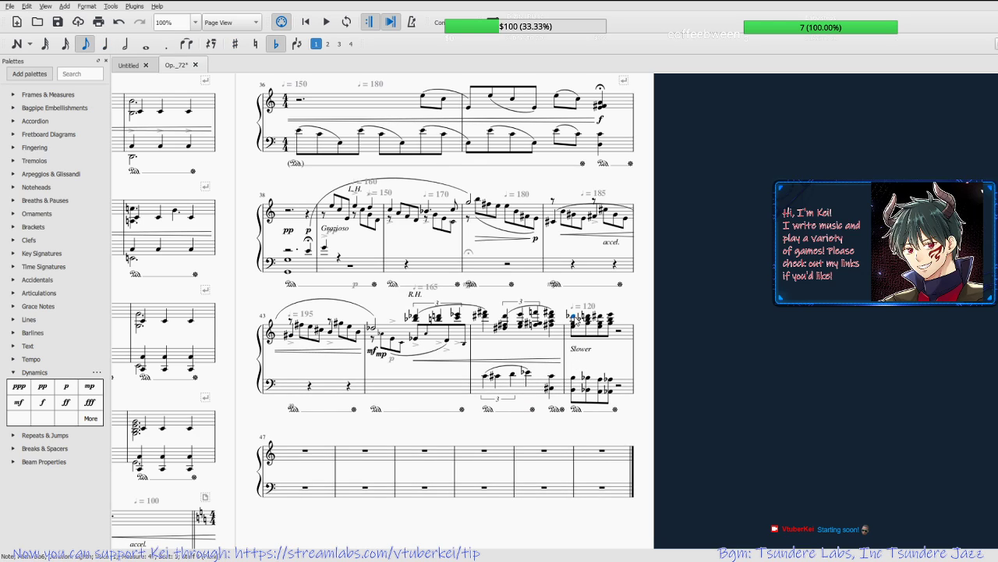
left_click(42, 402)
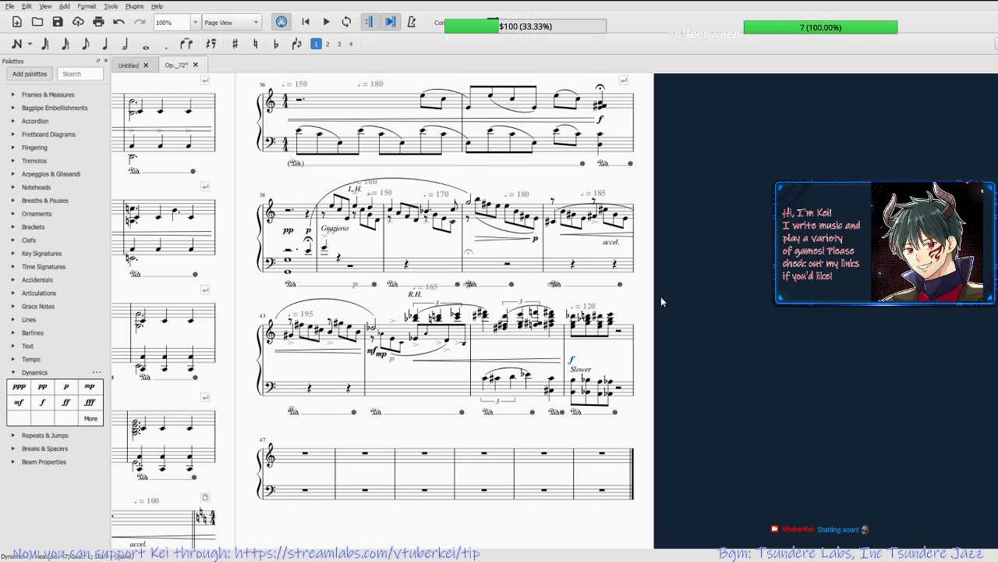
key("ctrl+s")
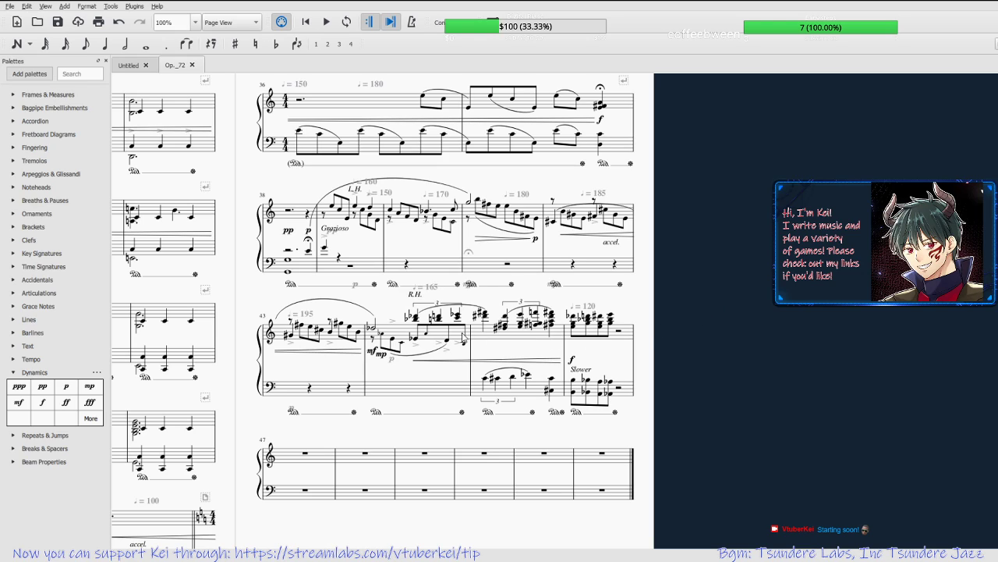
Shorten the crescendo hairpin starting in measure 44 so it ends at the end of that measure.
left_click(327, 22)
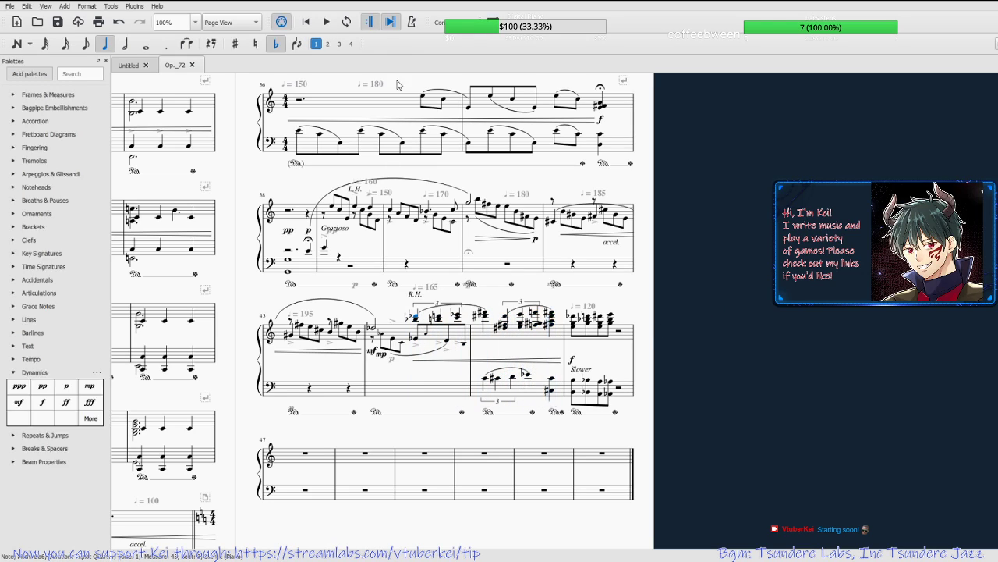
key("less")
key("shift+Left")
key("shift+Left")
key("shift+Left")
key("shift+Left")
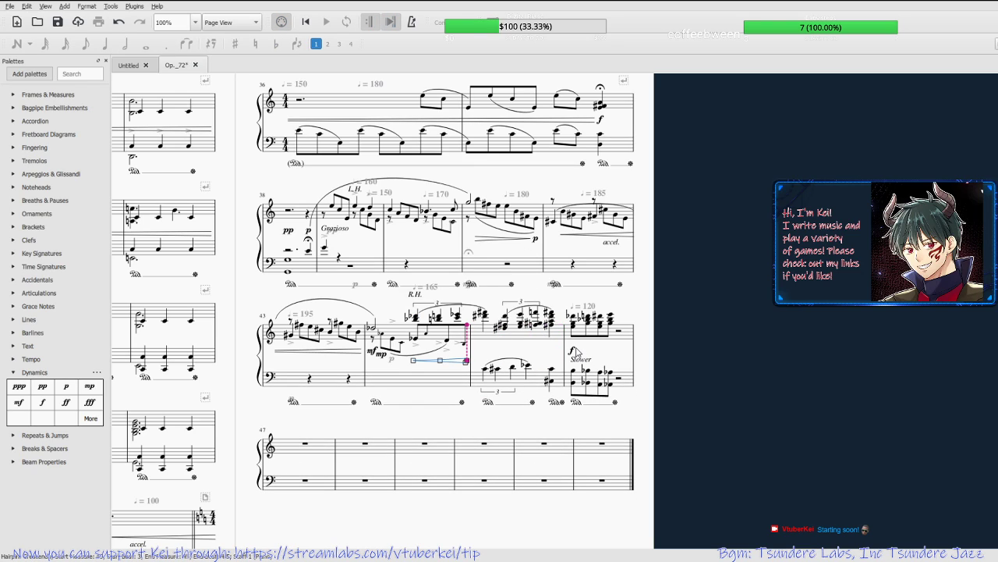
Delete the f dynamic at the Slower measure and add mf at the first chord of measure 45.
left_click(576, 348)
key("Delete")
left_click(484, 314)
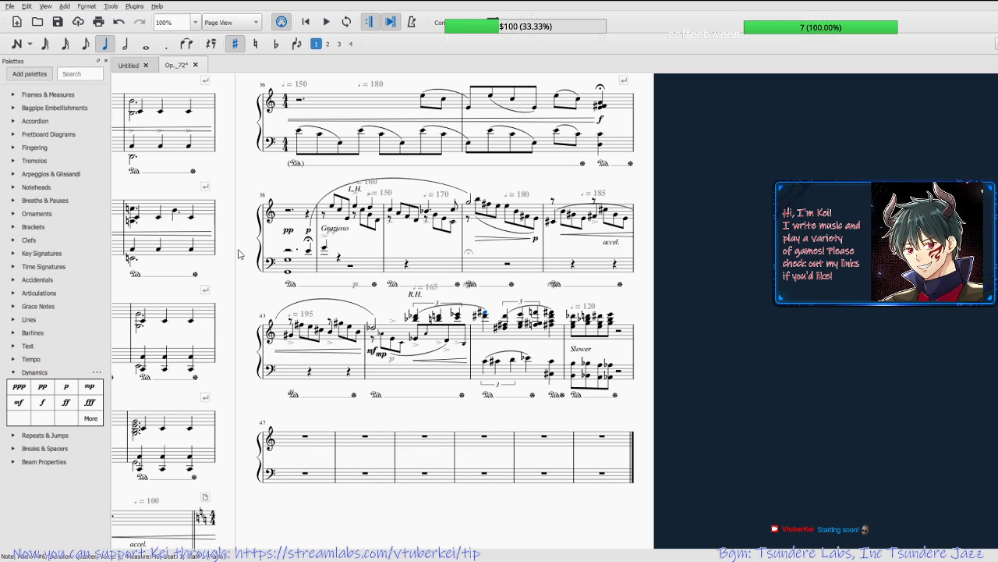
left_click(19, 403)
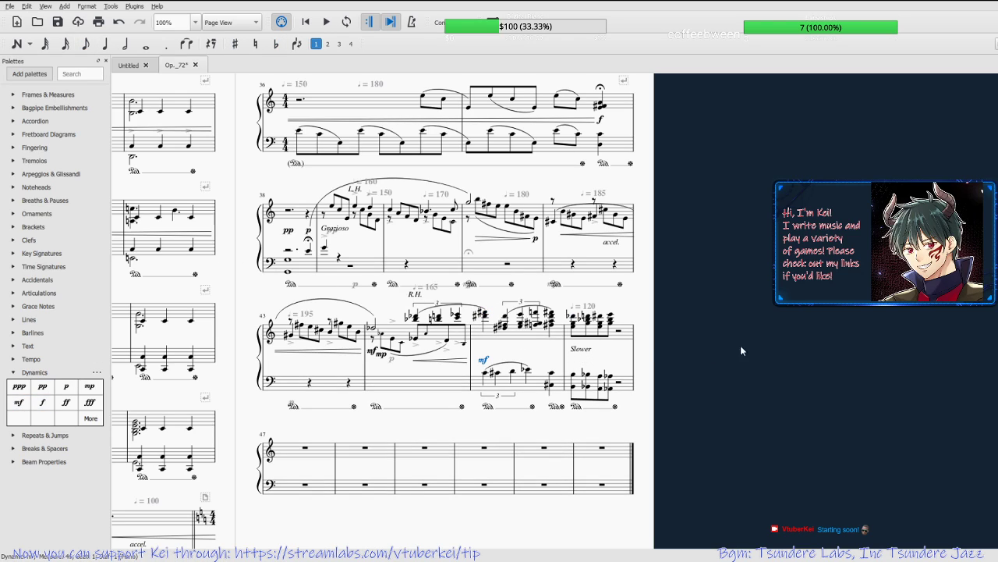
Add a crescendo hairpin under the right-hand triplet in measure 45, place f at its last chord, and save.
left_click(439, 364)
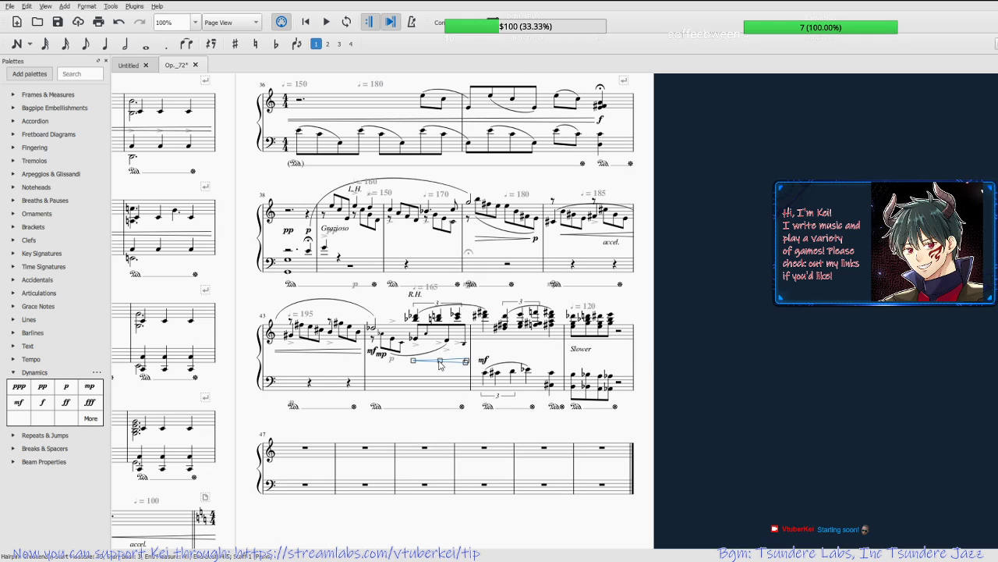
left_click(504, 331)
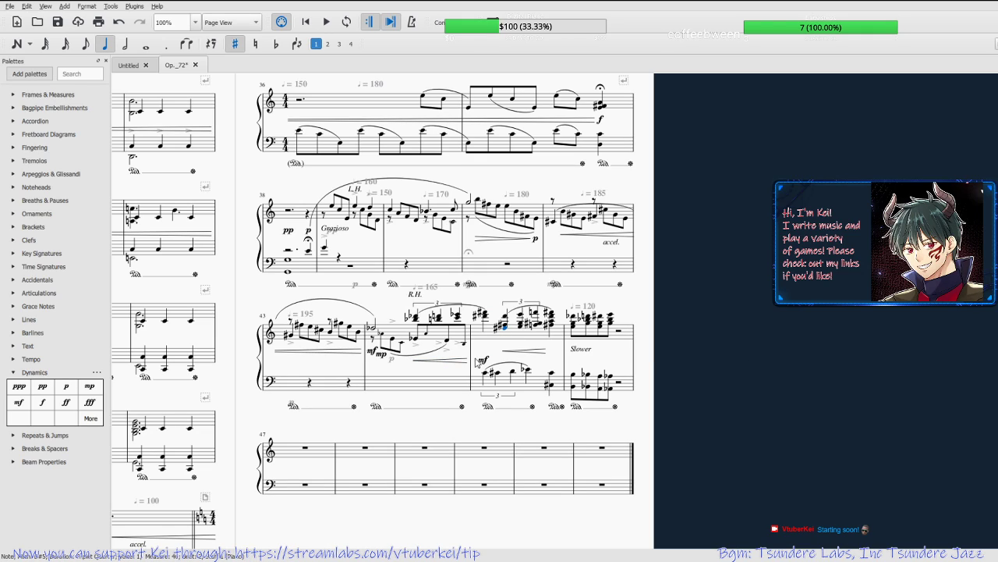
left_click_drag(42, 402, 553, 331)
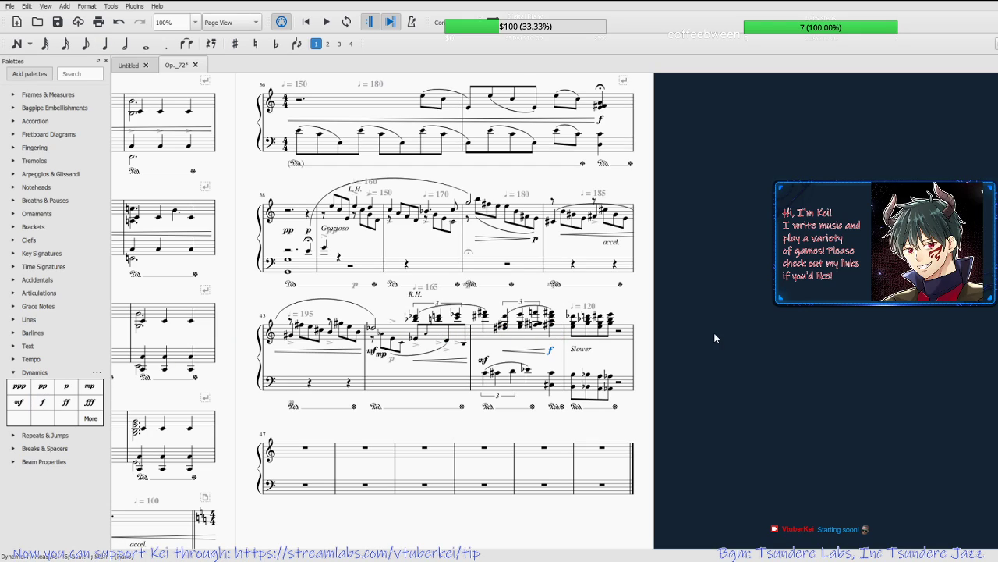
key("Escape")
key("ctrl+s")
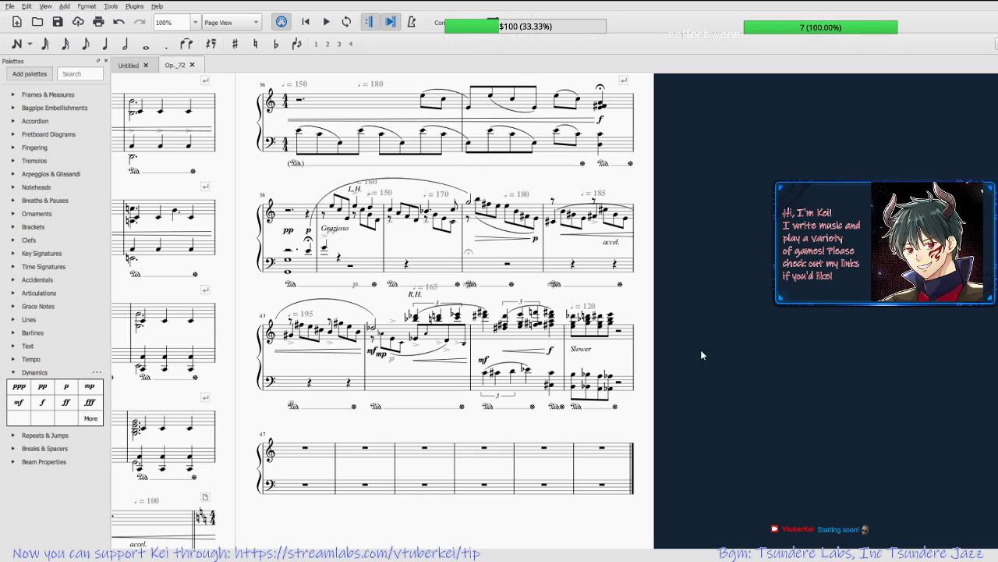
left_click(574, 321)
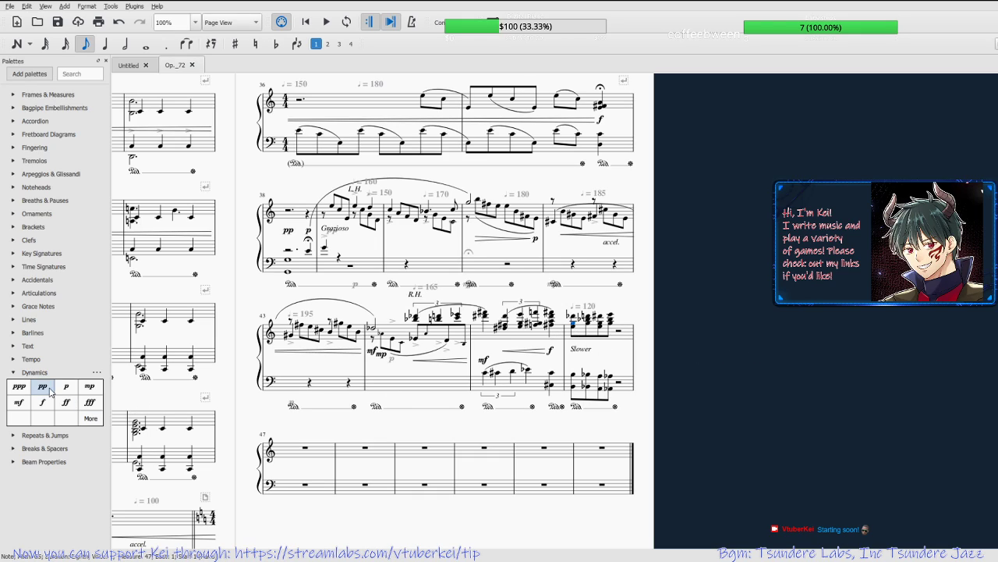
left_click(531, 352)
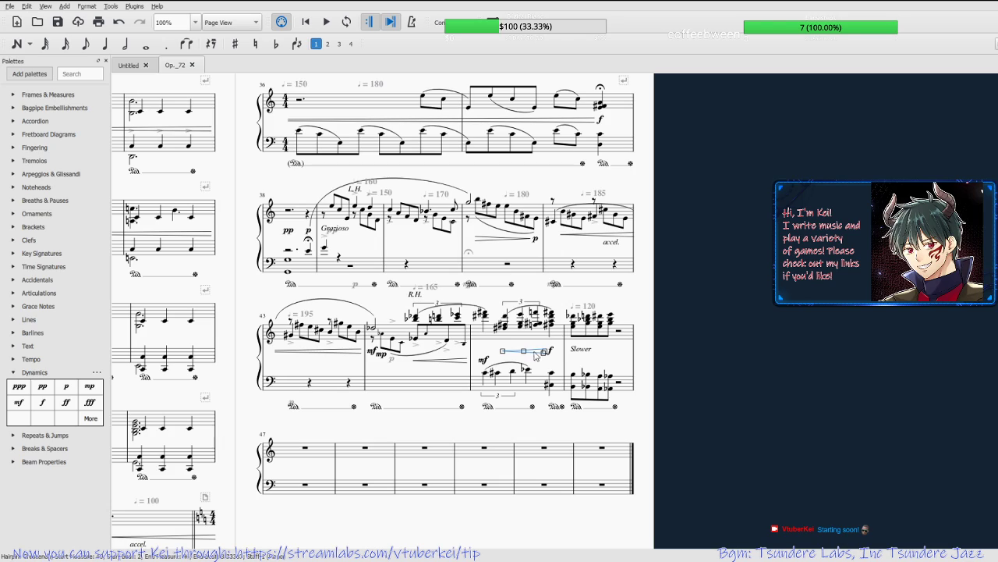
left_click(574, 316)
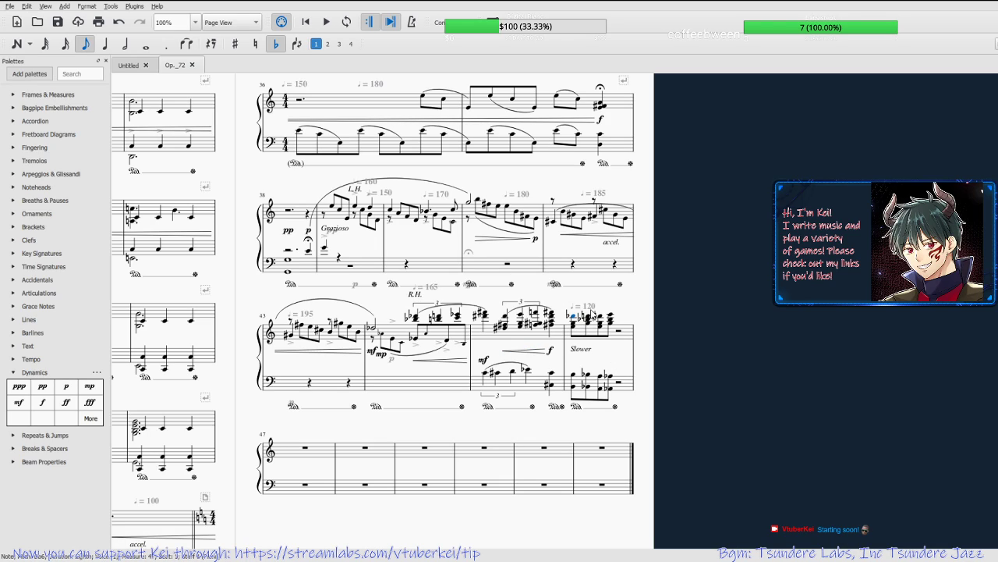
key("Escape")
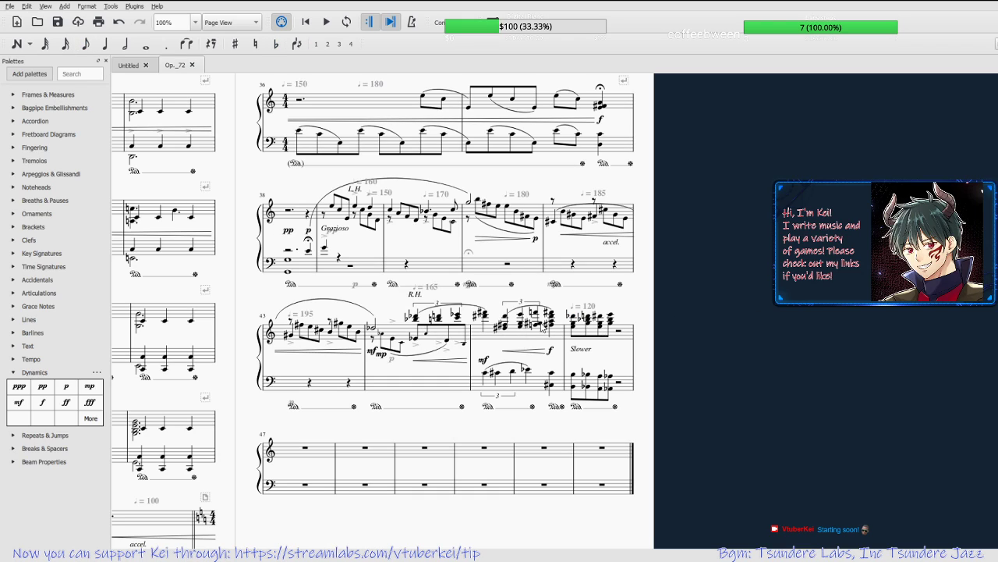
Play back the passage from the first R.H. chord in measure 44, stopping playback after listening.
left_click(417, 316)
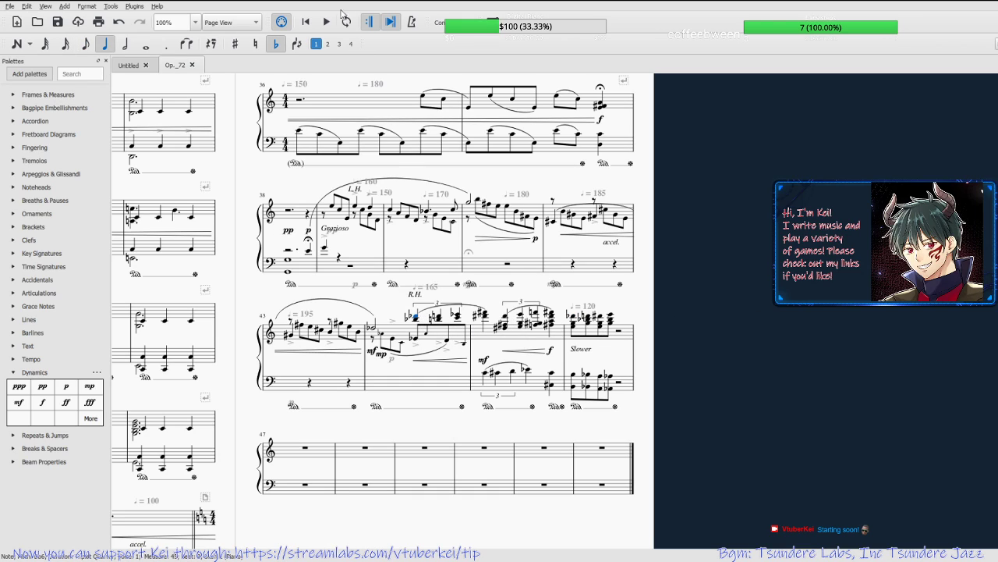
left_click(327, 25)
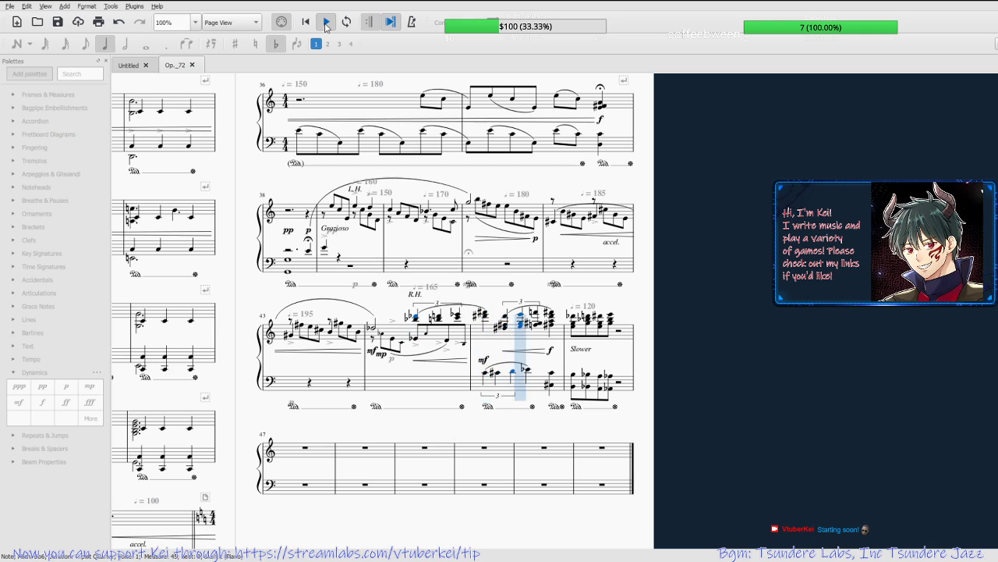
left_click(327, 24)
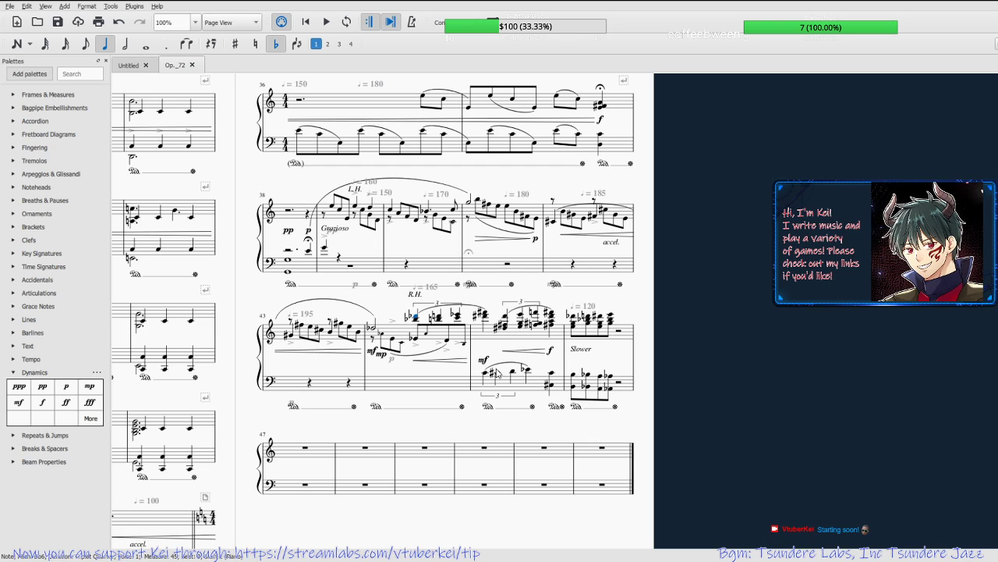
Step through the left- and right-hand chords of the Slower measure to review them.
left_click(576, 317)
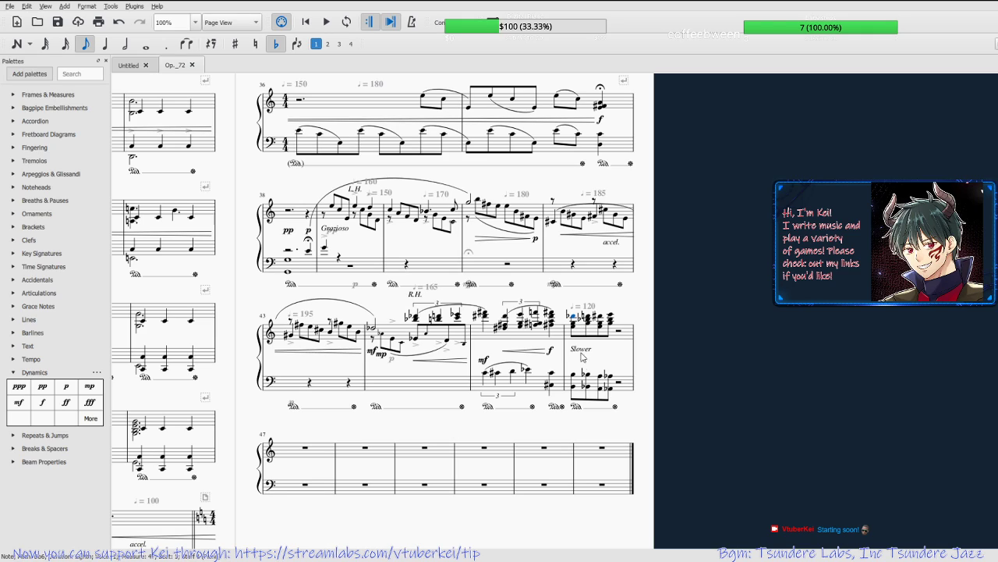
left_click(574, 376)
left_click(608, 376)
left_click(573, 316)
key("Left")
key("Right")
key("Right")
key("Right")
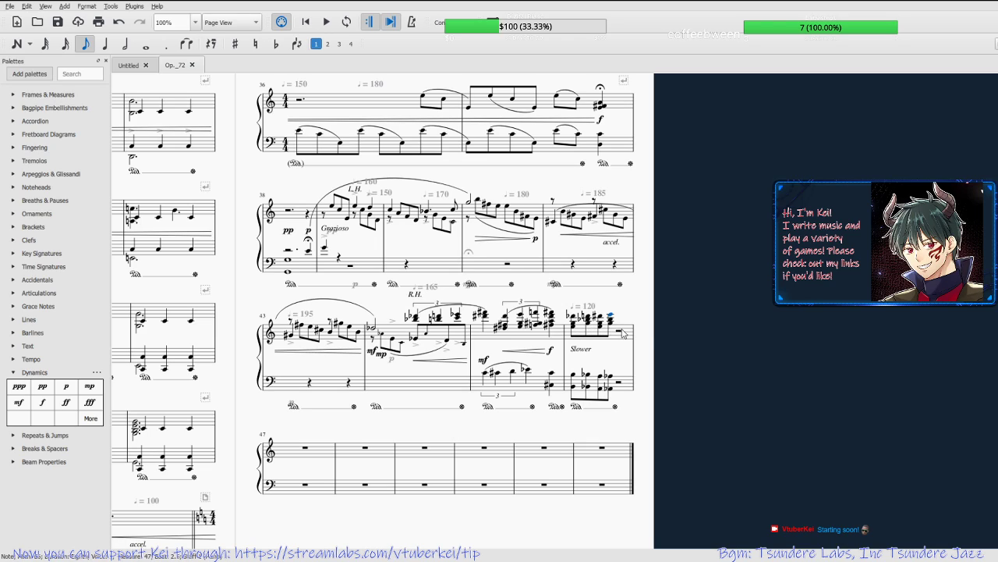
Split the right-hand half rest in the Slower measure into quarter rests and save the score.
left_click(622, 336)
left_click(620, 333)
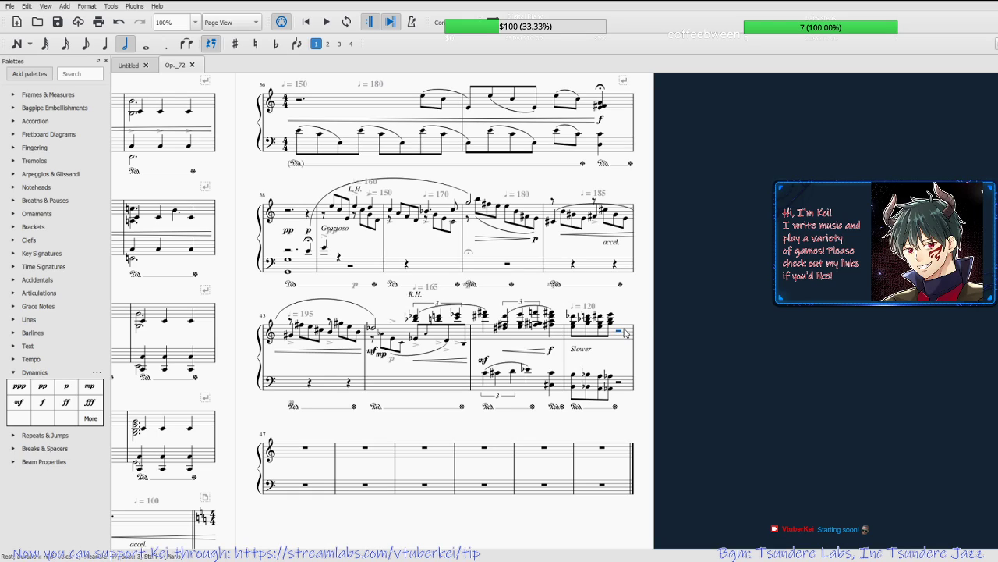
left_click(106, 45)
key("Escape")
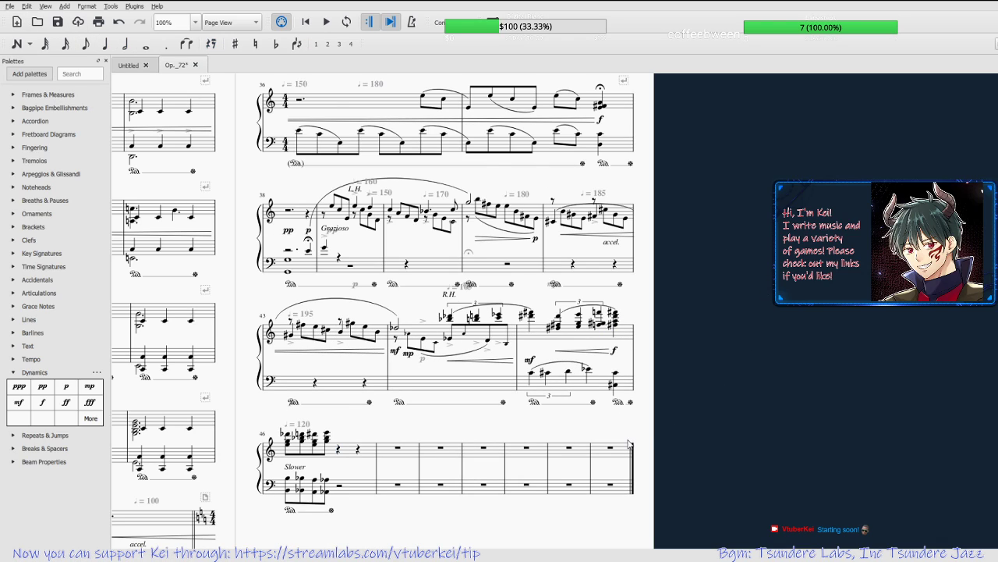
key("ctrl+s")
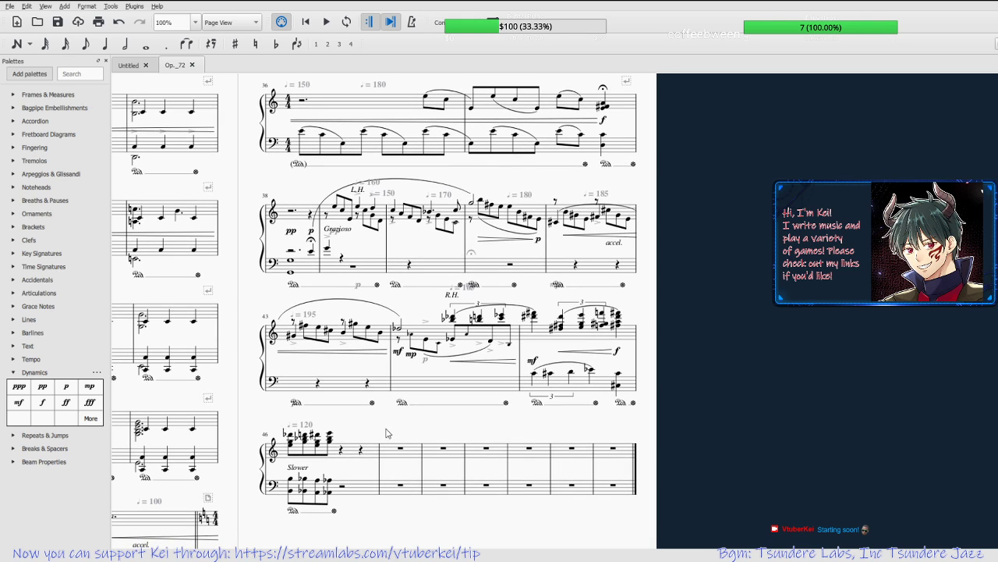
Copy the four left-hand eighth-note octaves in measure 46, paste them over the half rest that follows, and save.
left_click_drag(362, 442, 412, 424)
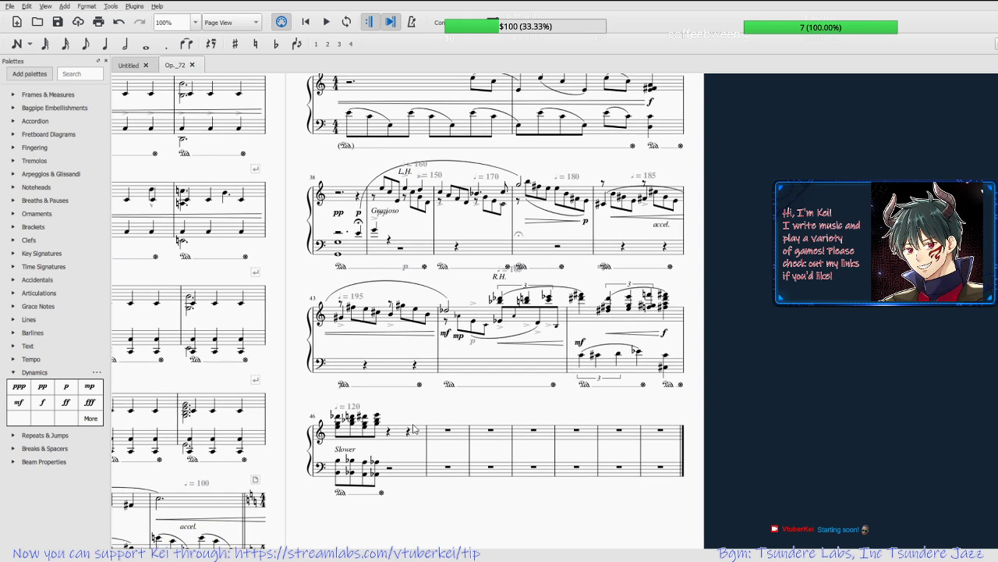
left_click(380, 465)
key("ctrl+shift+Left")
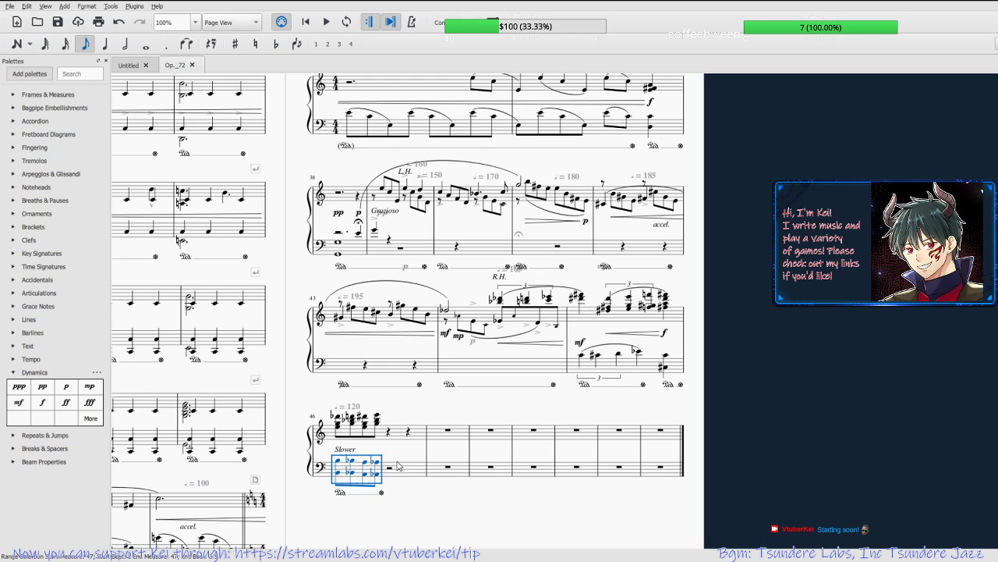
left_click(392, 471)
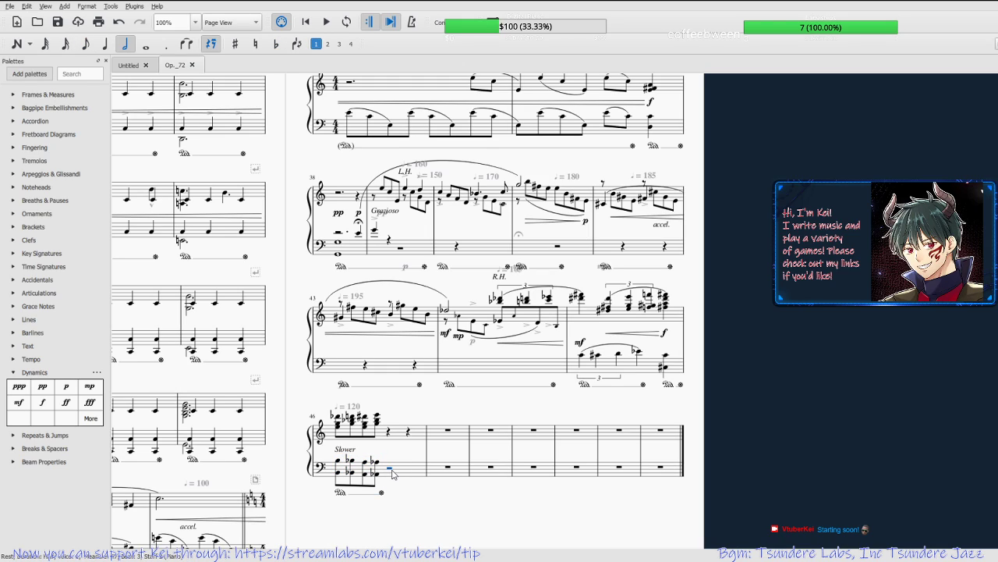
key("ctrl+v")
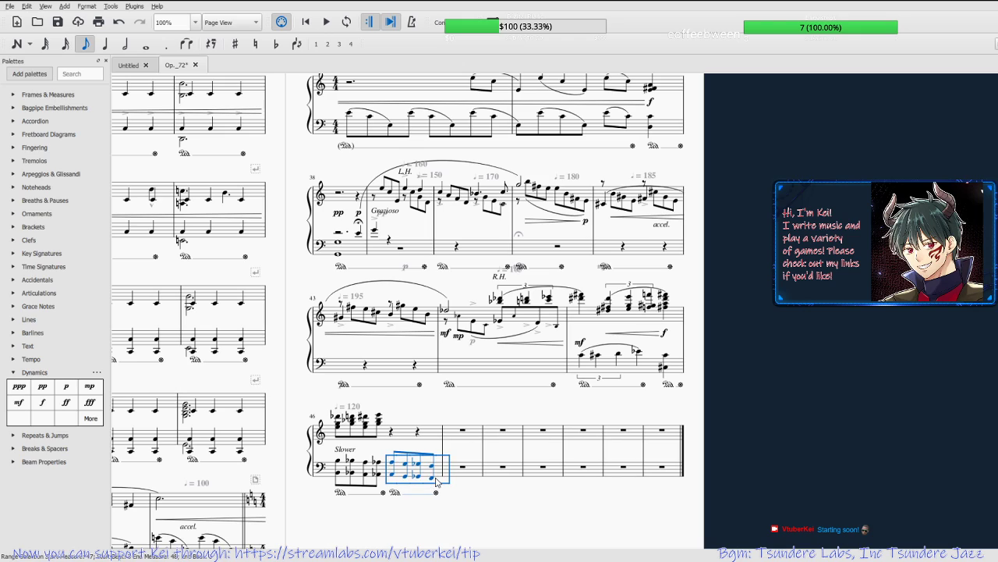
key("Escape")
key("ctrl+s")
Shorten the first pedal line under measure 46 so it ends at the second left-hand octave.
left_click(392, 494)
left_click(373, 496)
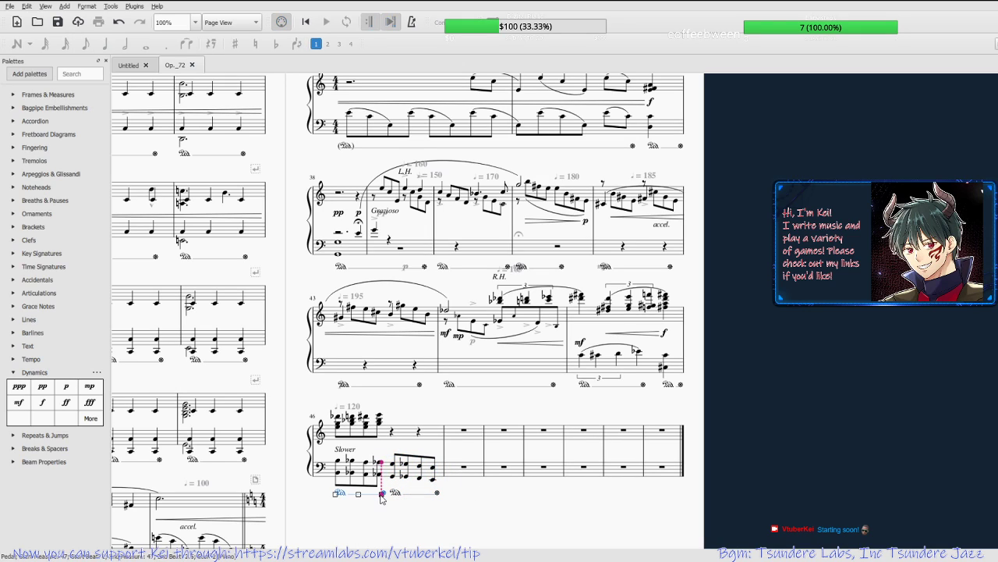
key("shift+Left")
key("shift+Left")
key("Escape")
key("Escape")
Shorten the second pedal line under measure 46 so it ends at the second pasted octave.
left_click(410, 495)
key("shift+Left")
key("shift+Left")
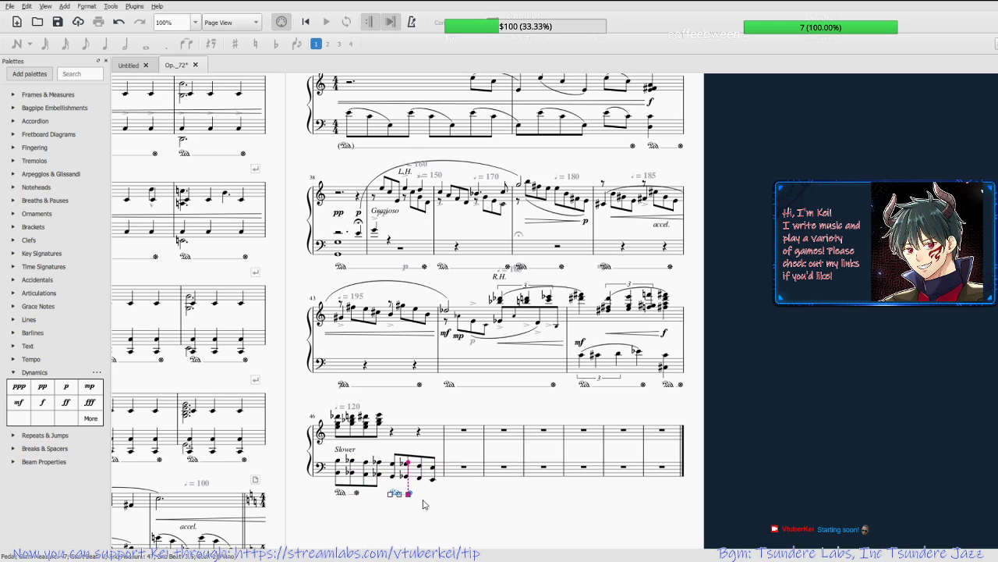
Add a pedal line under the left hand of measure 46, starting at the third octave.
key("Escape")
left_click(13, 334)
left_click(13, 333)
left_click(11, 319)
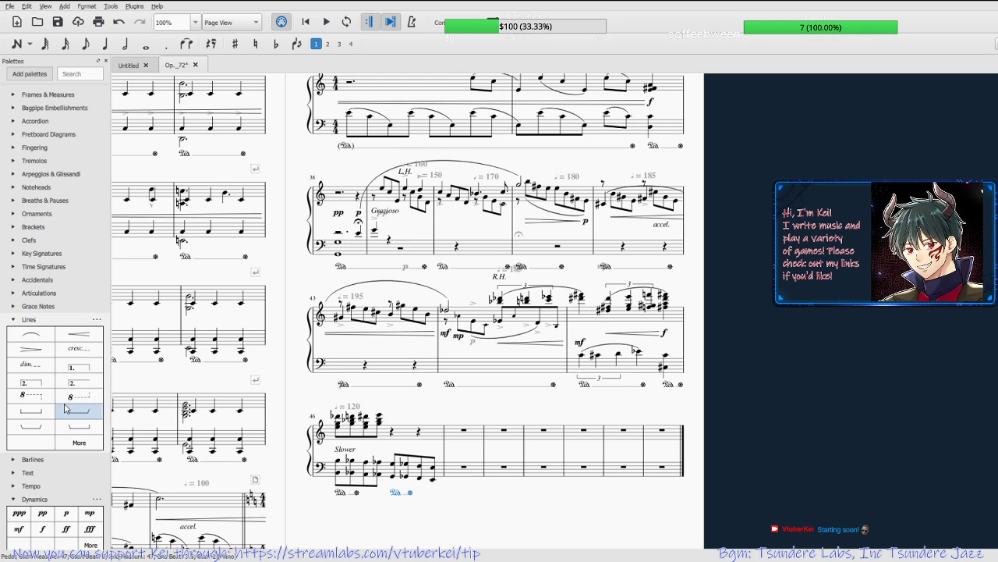
left_click(12, 320)
left_click(11, 320)
left_click(12, 320)
left_click(11, 320)
left_click(78, 442)
left_click_drag(67, 415, 365, 494)
left_click(366, 494)
Shorten the new pedal line so it ends at the fourth left-hand octave.
key("shift+Left")
key("shift+Left")
key("shift+Left")
key("shift+Left")
key("Escape")
key("Escape")
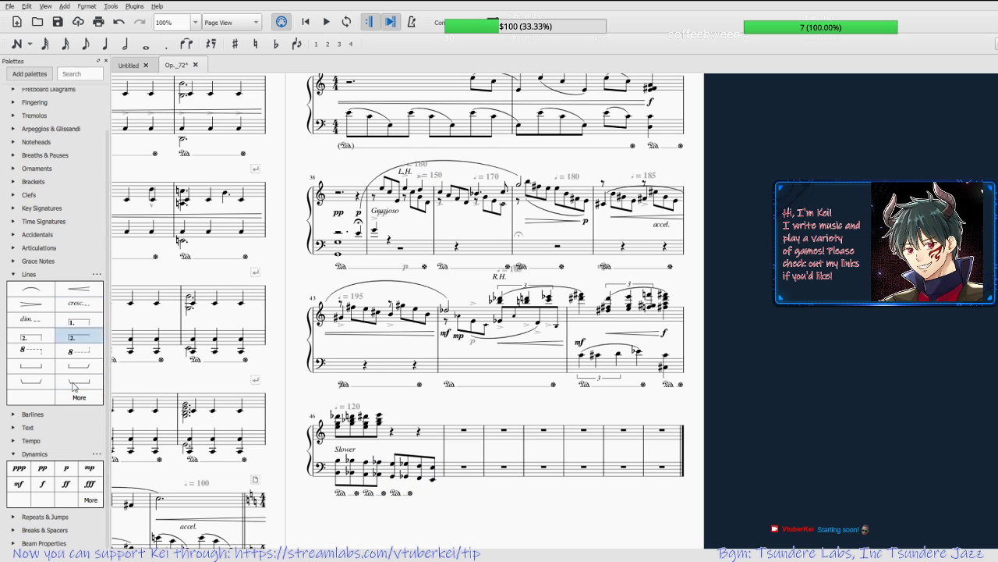
Add a pedal line under the last two left-hand octaves of measure 46 and save the score.
left_click(71, 400)
left_click_drag(54, 411, 415, 493)
key("ctrl+s")
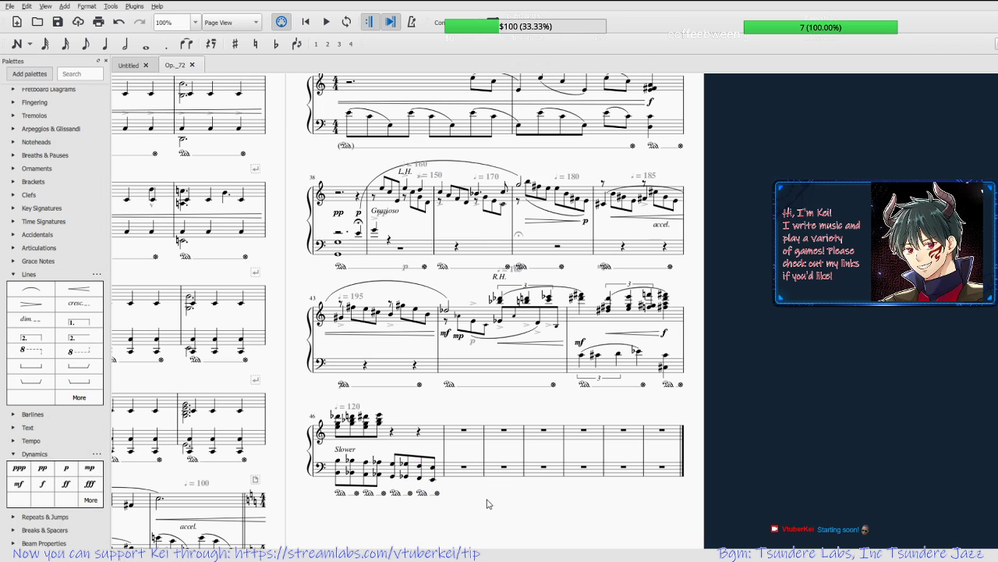
Play back the score from the left-hand triplet in measure 45 through the end of measure 46.
left_click(338, 420)
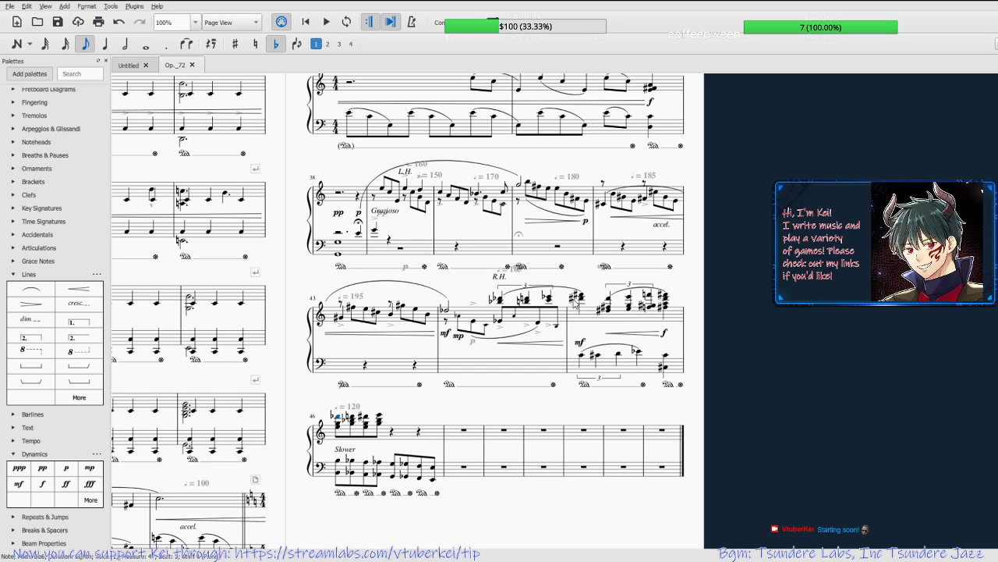
key("Escape")
left_click(582, 357)
key("n")
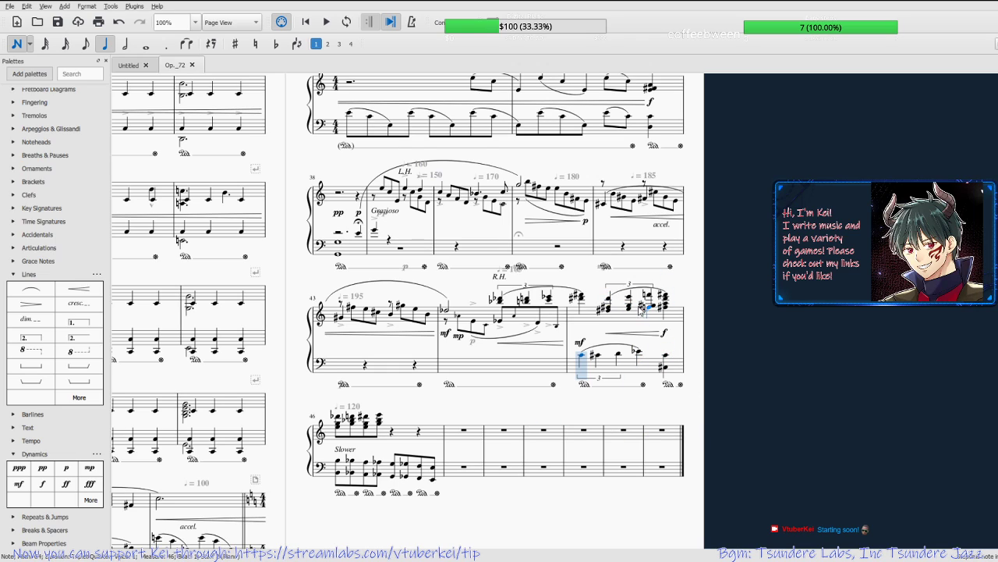
left_click(14, 275)
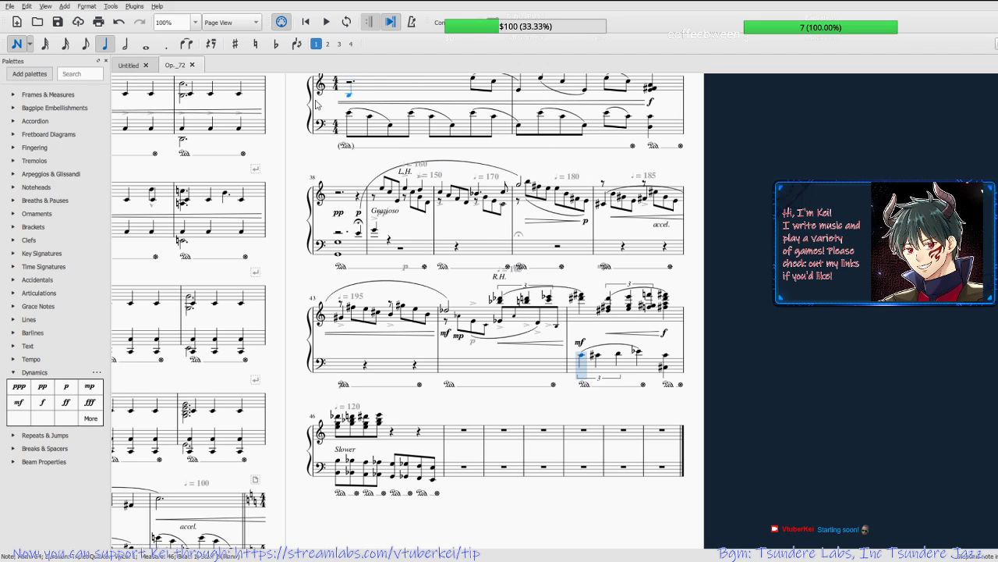
key("Escape")
left_click(326, 22)
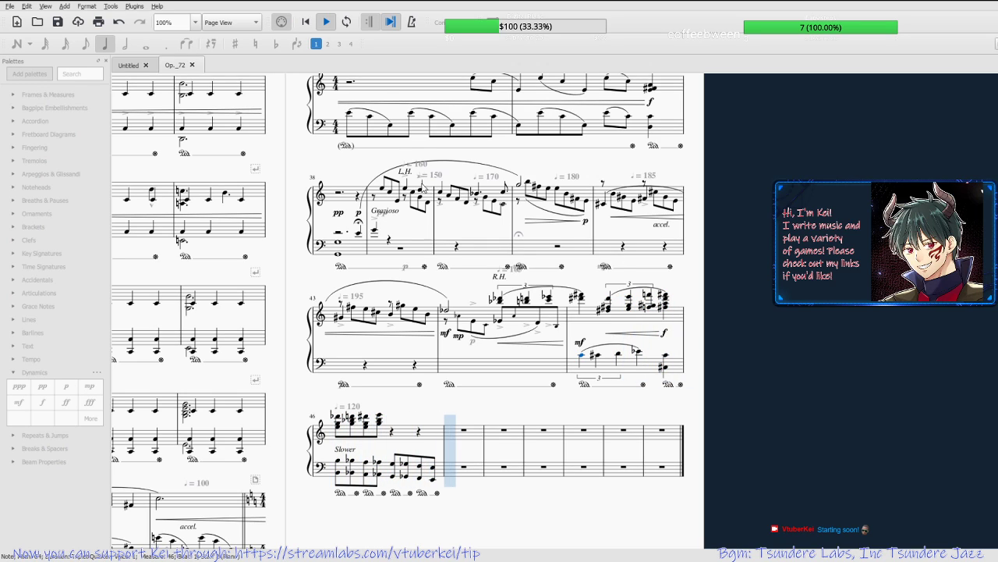
left_click(326, 22)
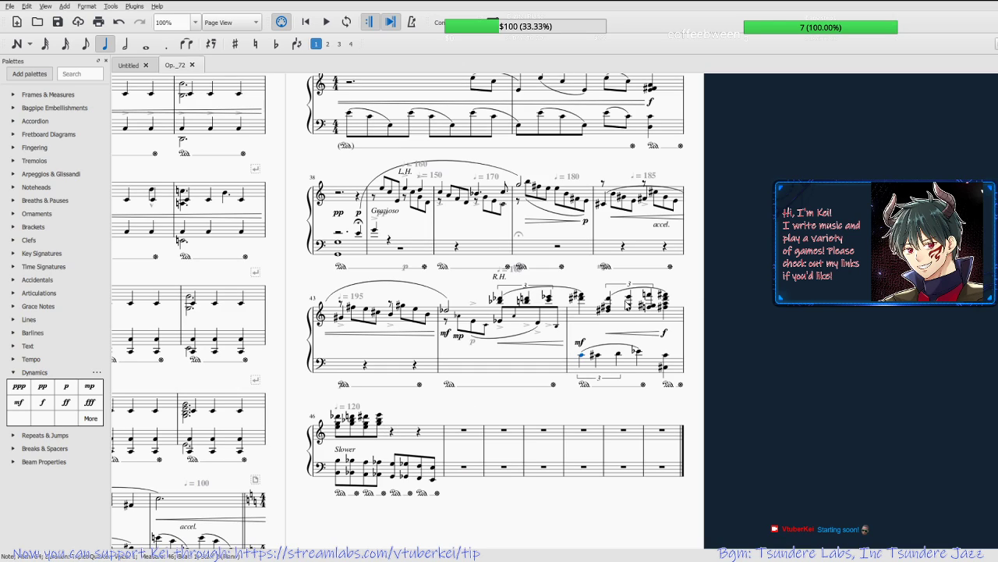
Play back from the second right-hand triplet in measure 45 into the chords of measure 46.
left_click(341, 422)
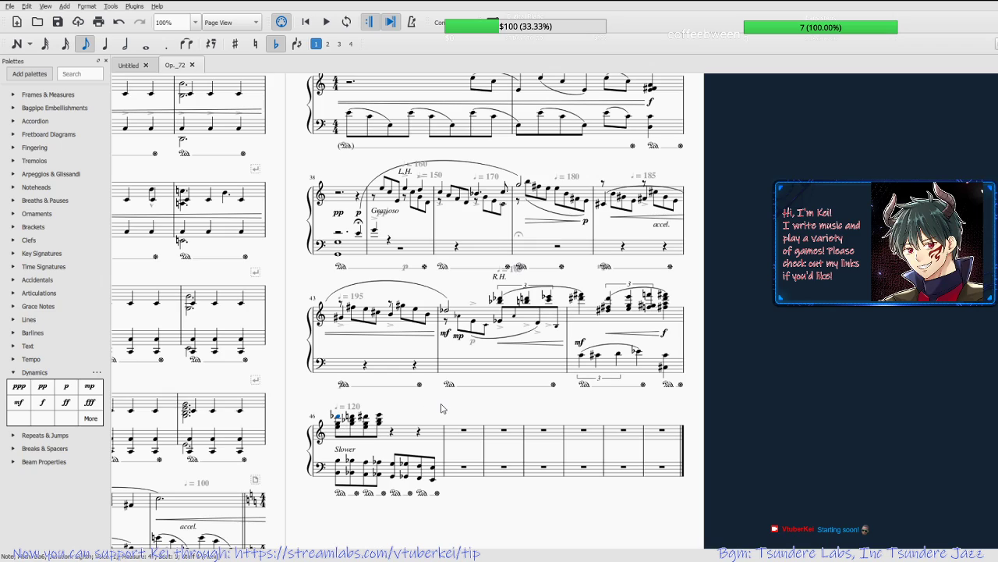
key("shift+Right")
key("shift+Right")
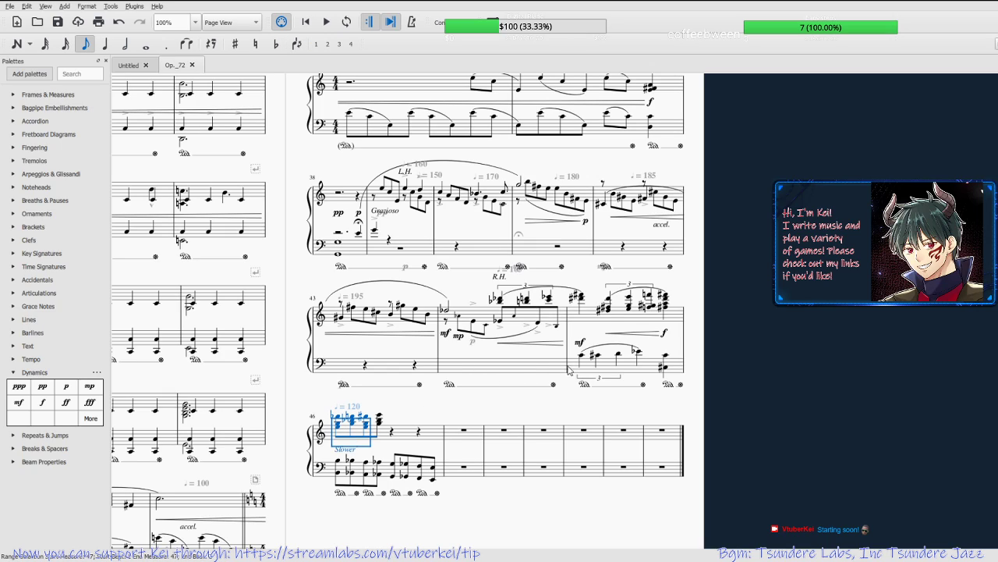
left_click(609, 298)
left_click(329, 23)
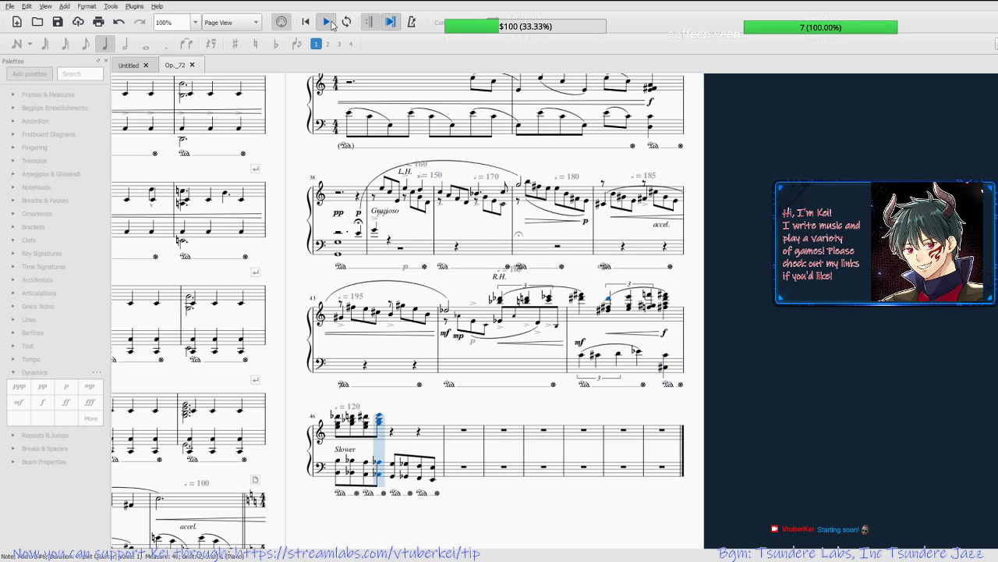
left_click(329, 22)
Merge the right-hand rests of measure 46 into a half rest and divide it into a quarter-note triplet.
left_click(393, 431)
left_click(125, 44)
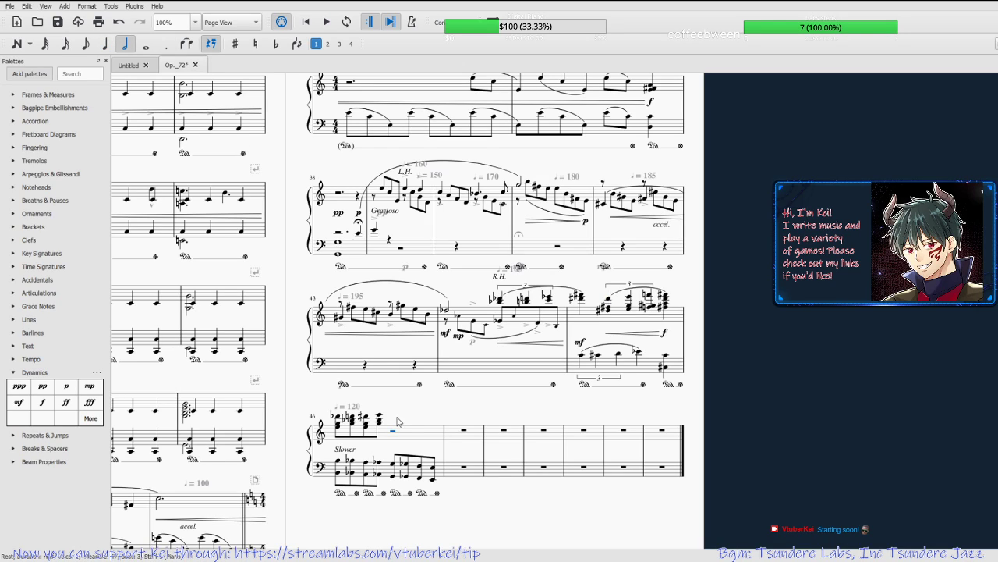
key("ctrl+3")
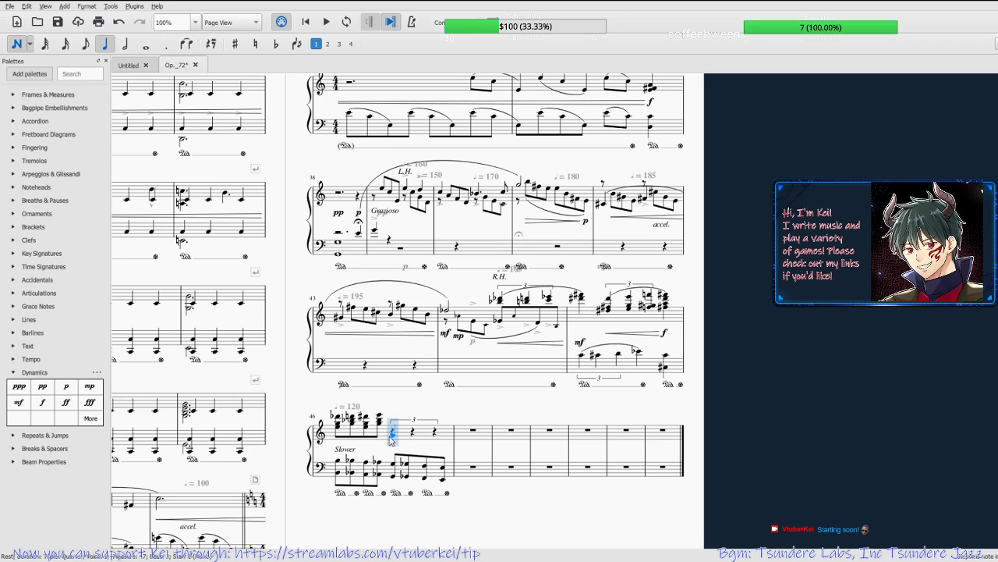
key("Escape")
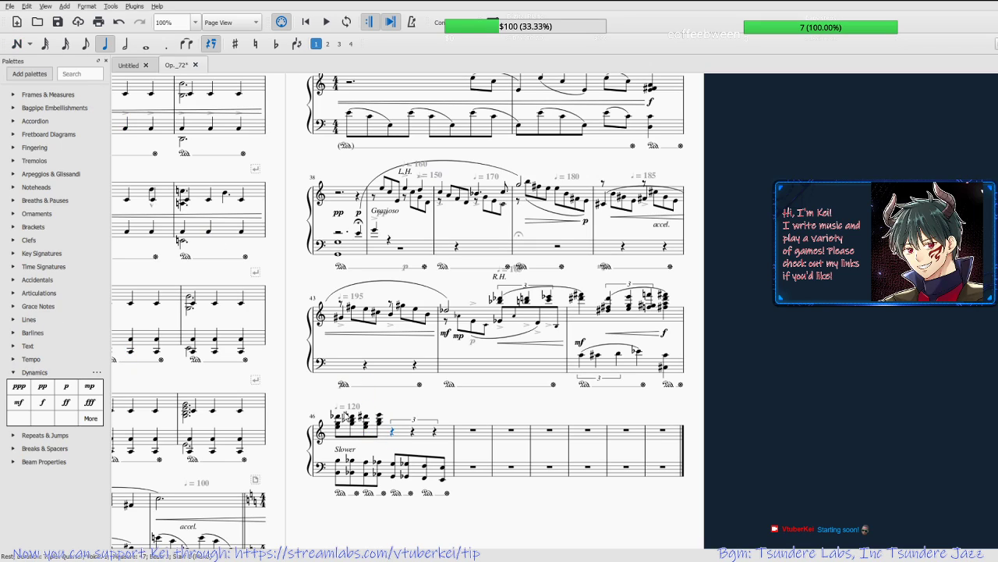
Copy the first three right-hand chords of measure 46 and paste them over the triplet rests.
left_click(342, 420)
key("Right")
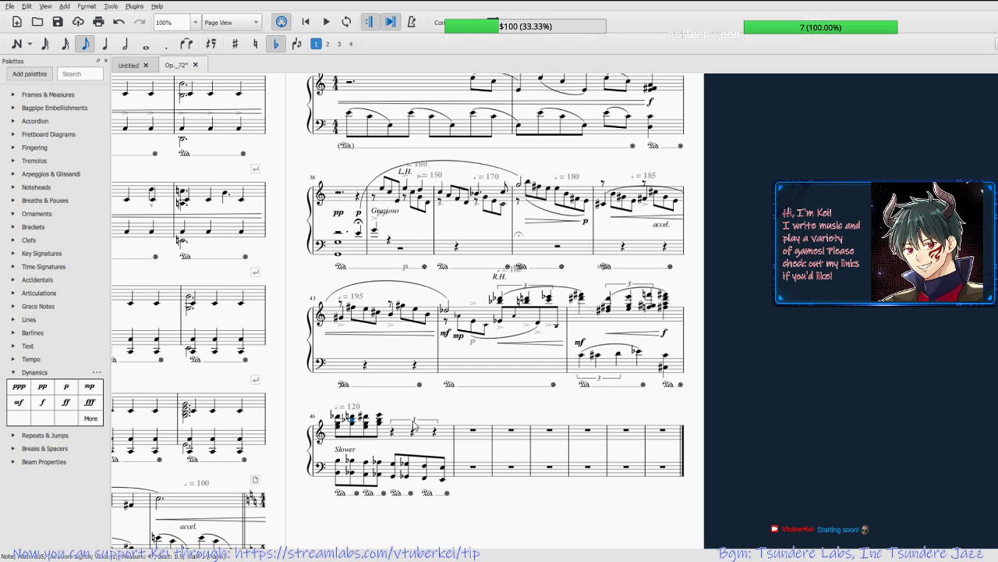
key("Left")
key("shift+Right")
key("shift+Right")
key("shift+Right")
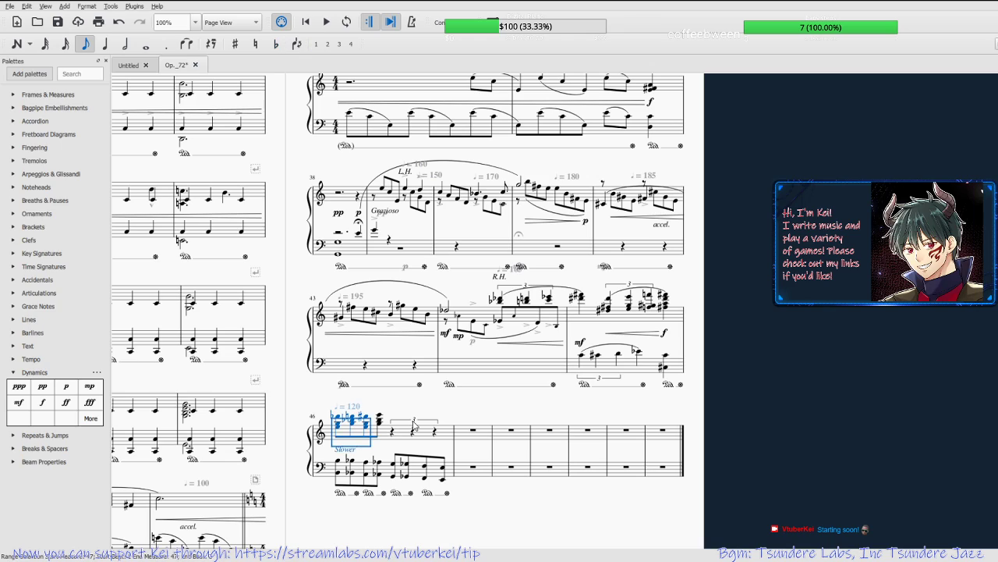
left_click(393, 432)
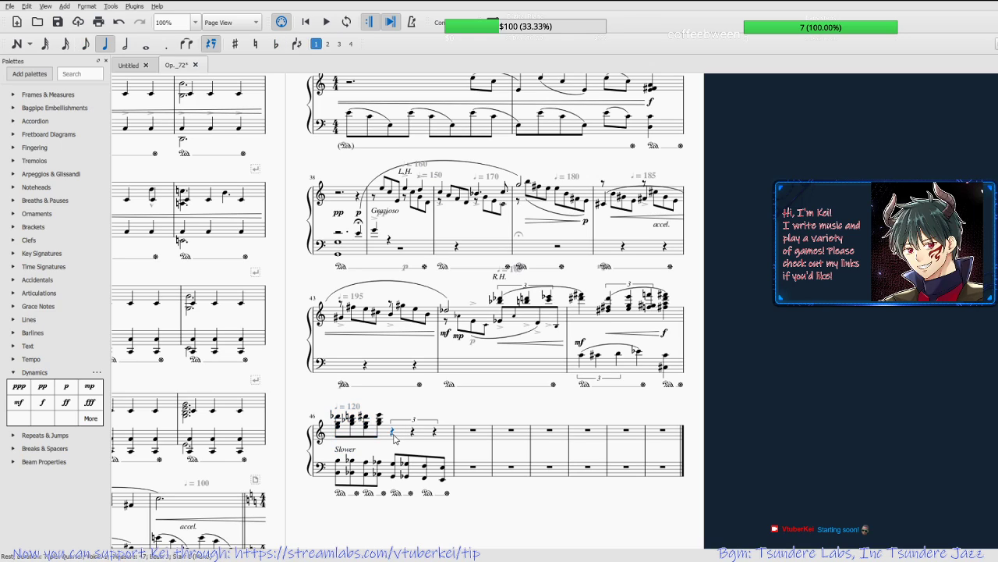
key("ctrl+v")
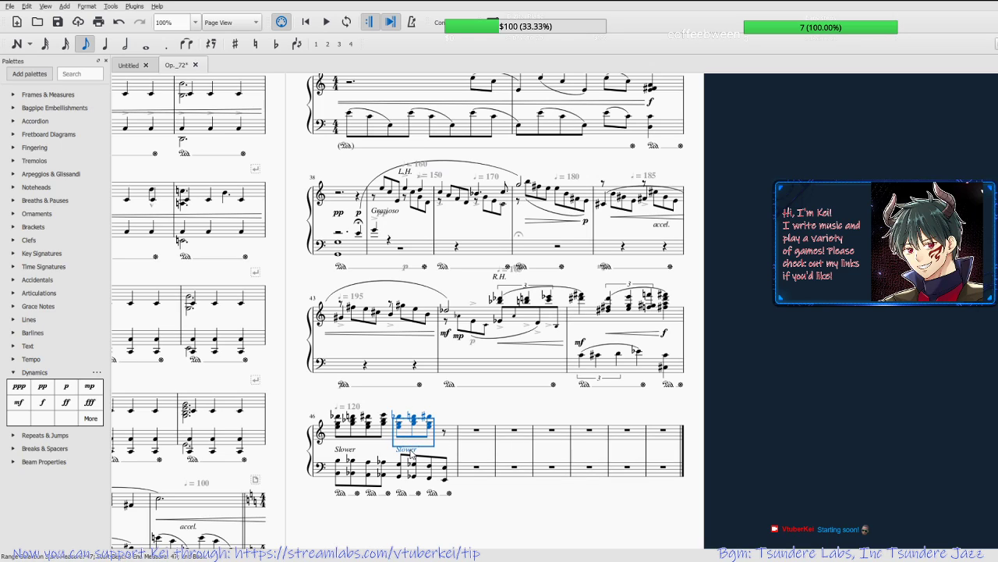
Transpose the three pasted right-hand chords up three semitones.
key("Up")
key("Up")
key("Up")
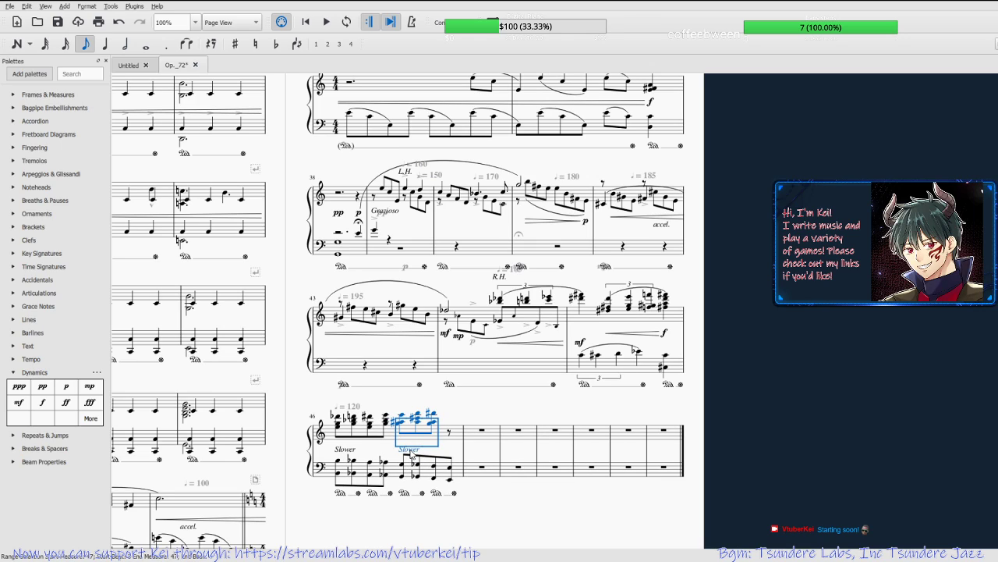
key("Up")
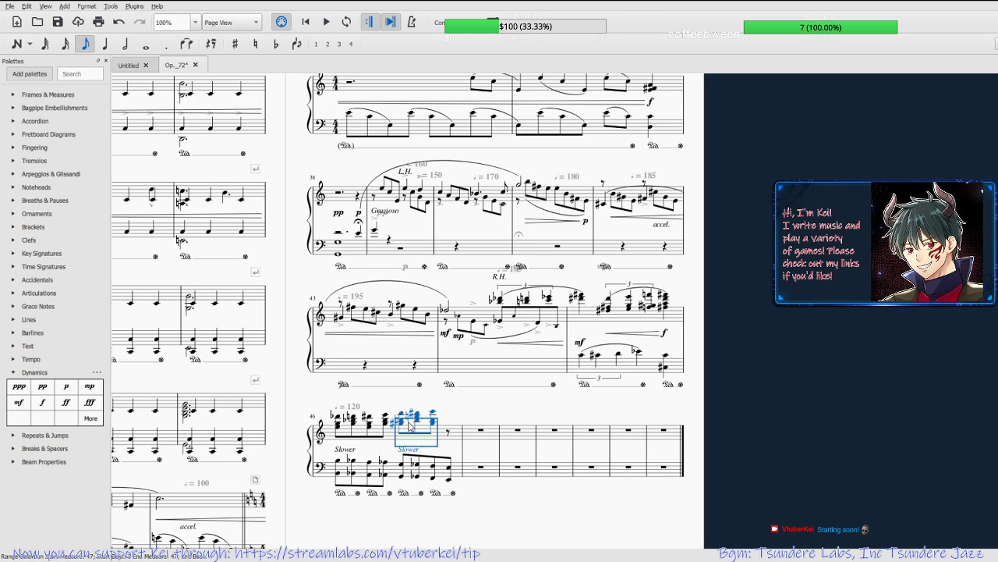
key("Down")
key("Down")
key("Down")
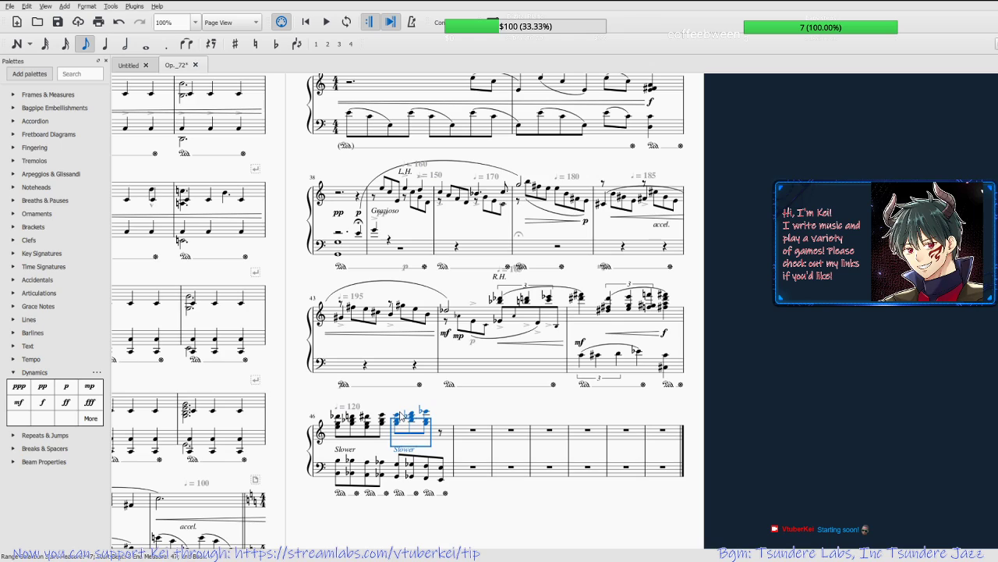
Raise the top notes of the three pasted right-hand chords by a semitone each.
left_click(401, 415)
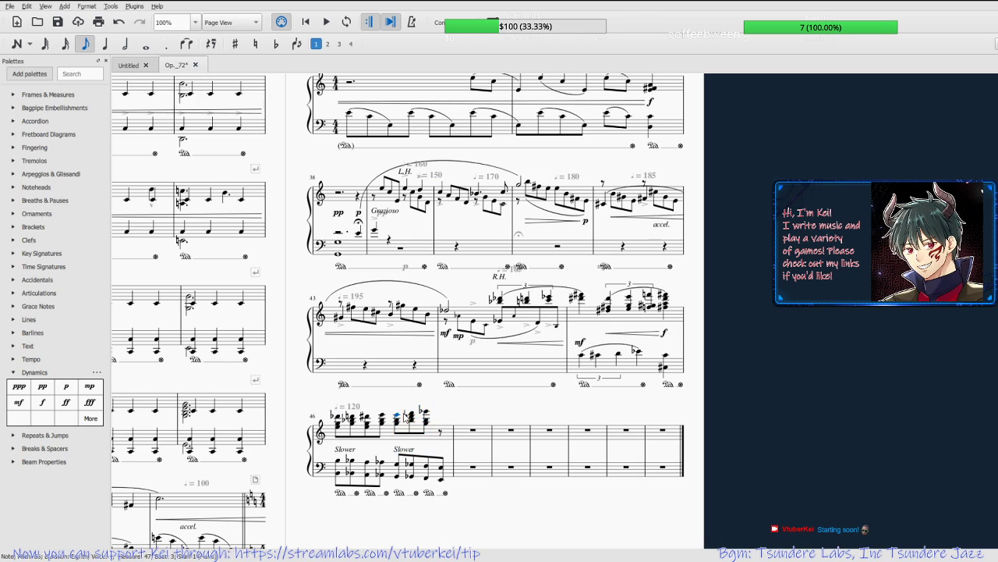
key("Up")
left_click(428, 414)
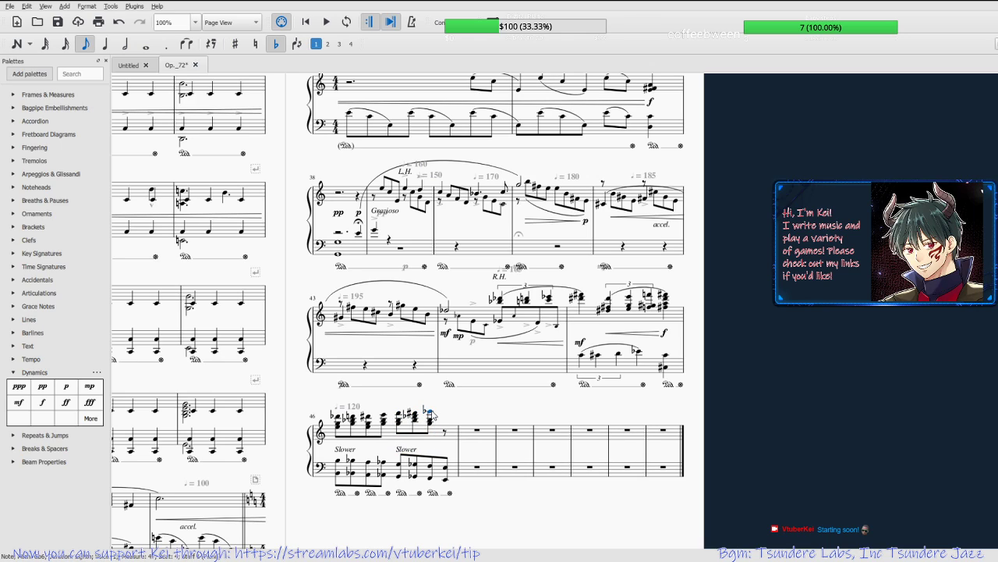
key("Up")
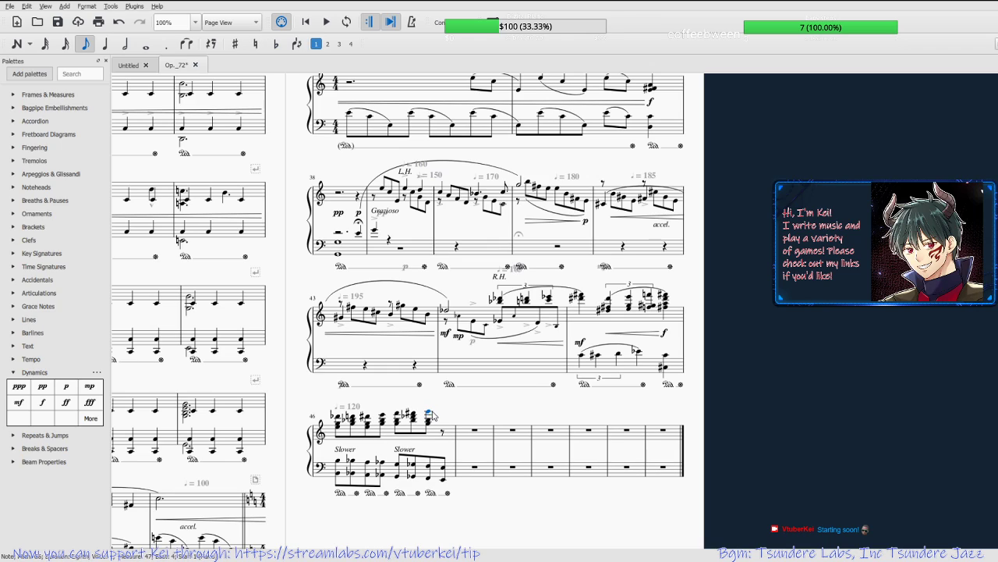
Display the piano keyboard and step through the right-hand chords of measure 46 to compare their pitches.
left_click(412, 414)
left_click(415, 417)
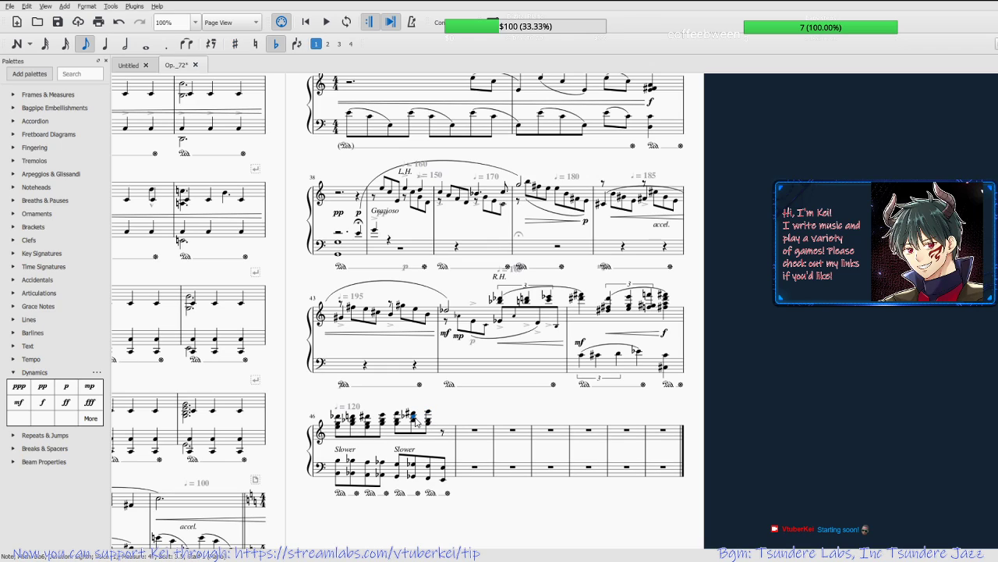
key("p")
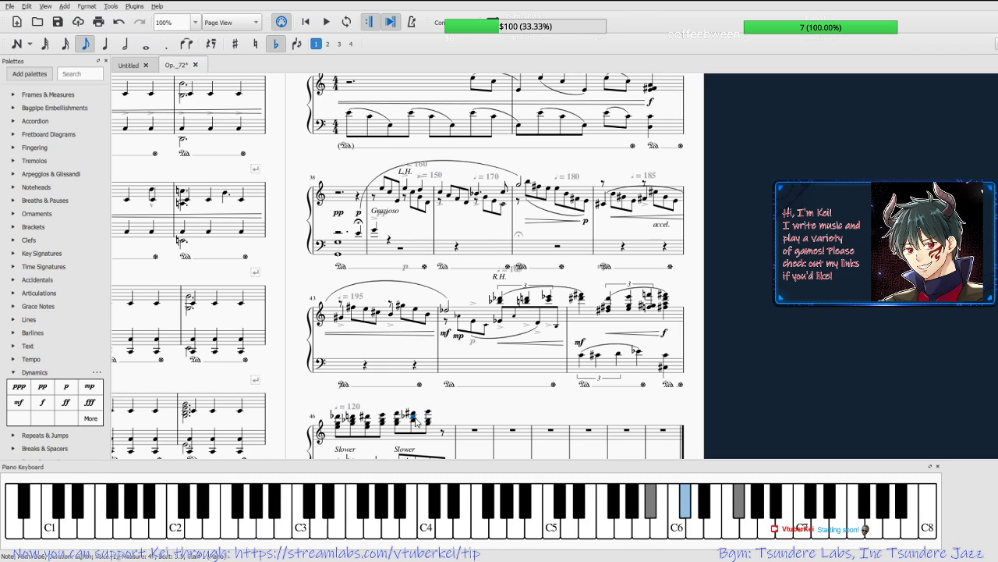
left_click_drag(441, 409, 455, 381)
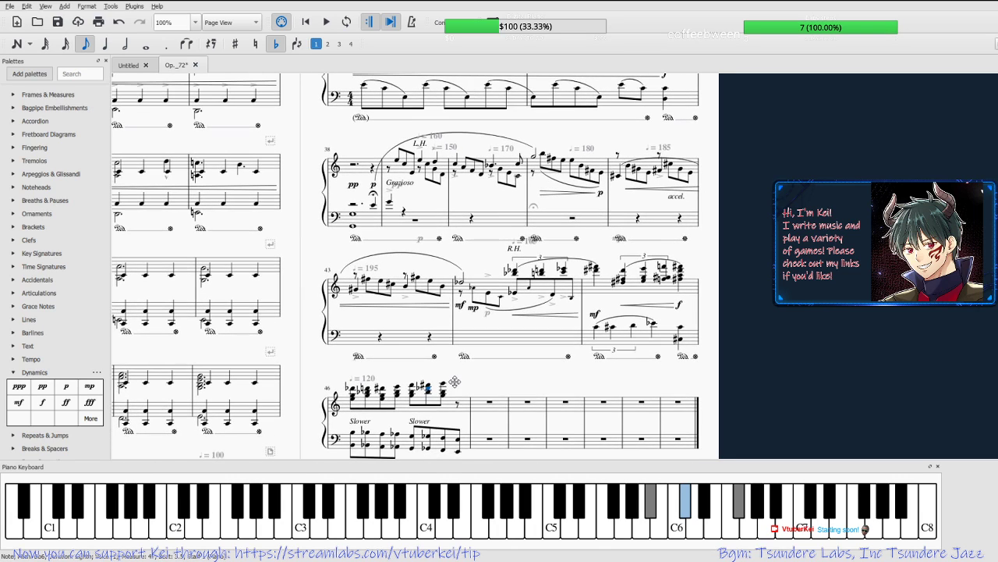
left_click(353, 388)
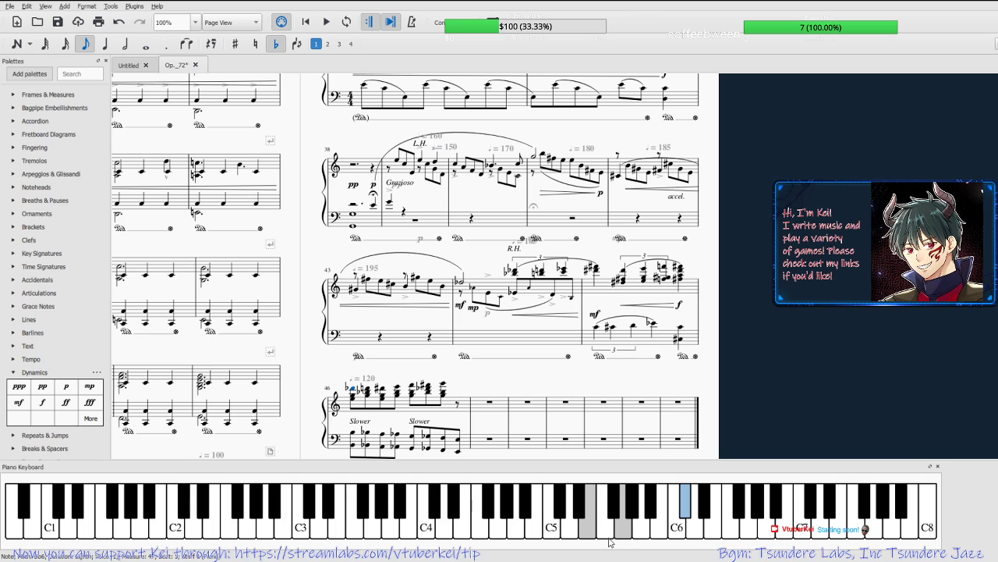
key("Right")
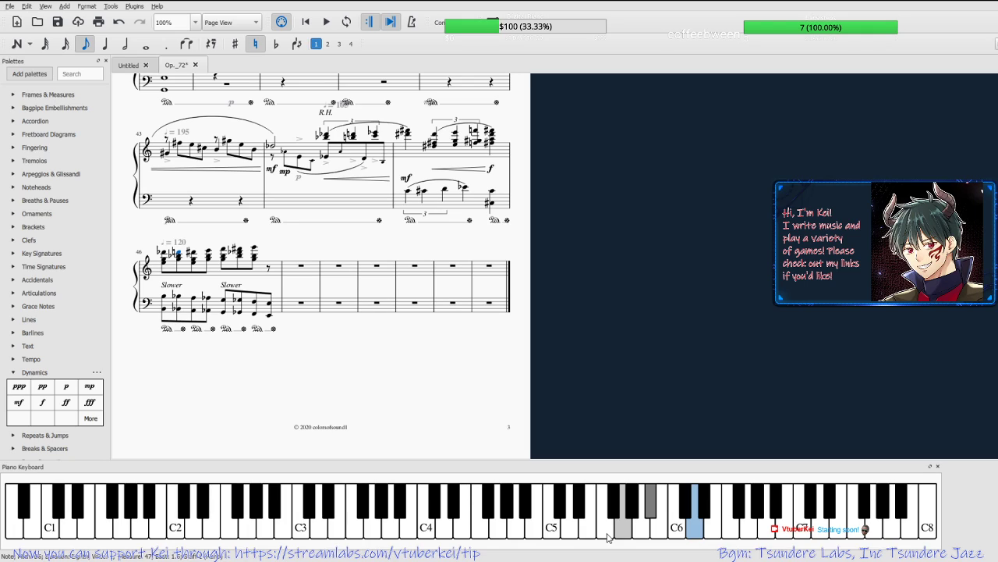
key("Right")
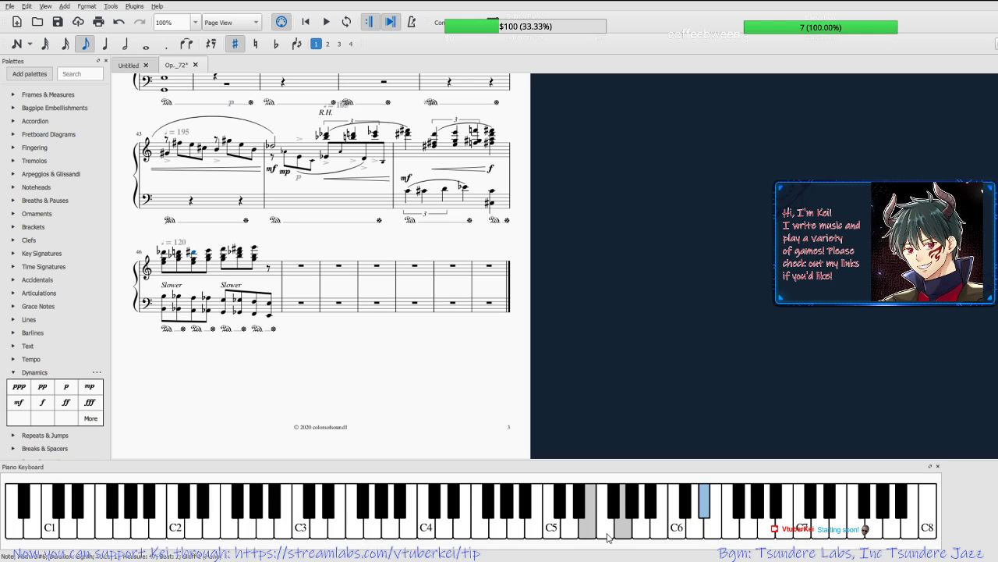
key("Right")
key("Right")
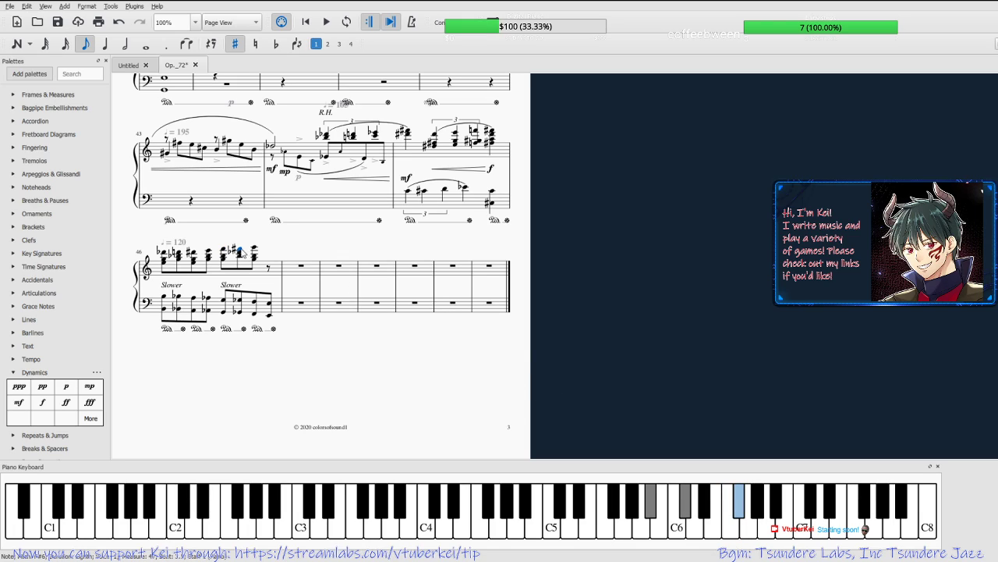
Try respelling the D-flat in the second pasted right-hand chord as C-sharp.
key("Down")
key("Down")
key("Down")
key("Down")
key("Down")
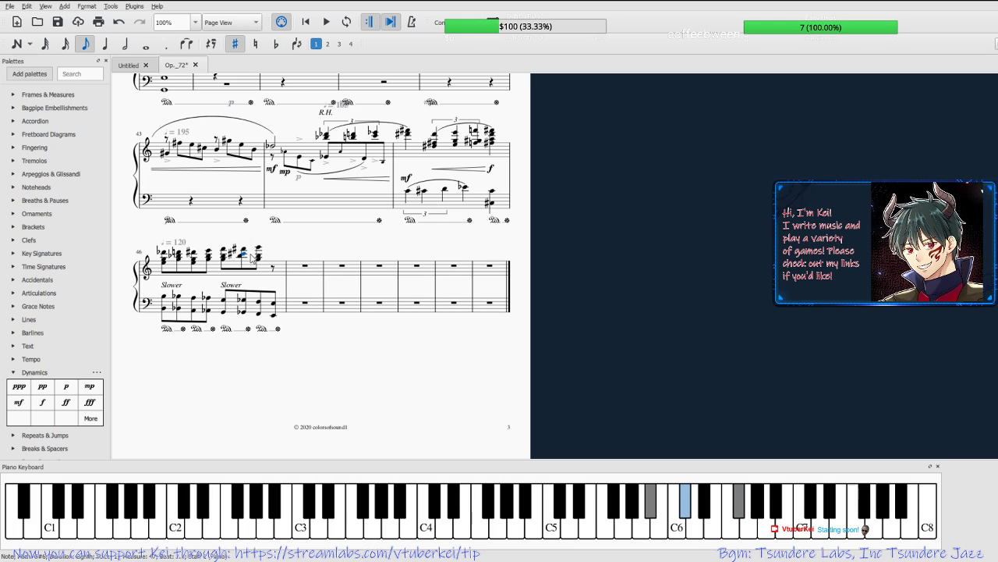
key("Up")
key("Up")
key("Up")
key("Up")
key("Up")
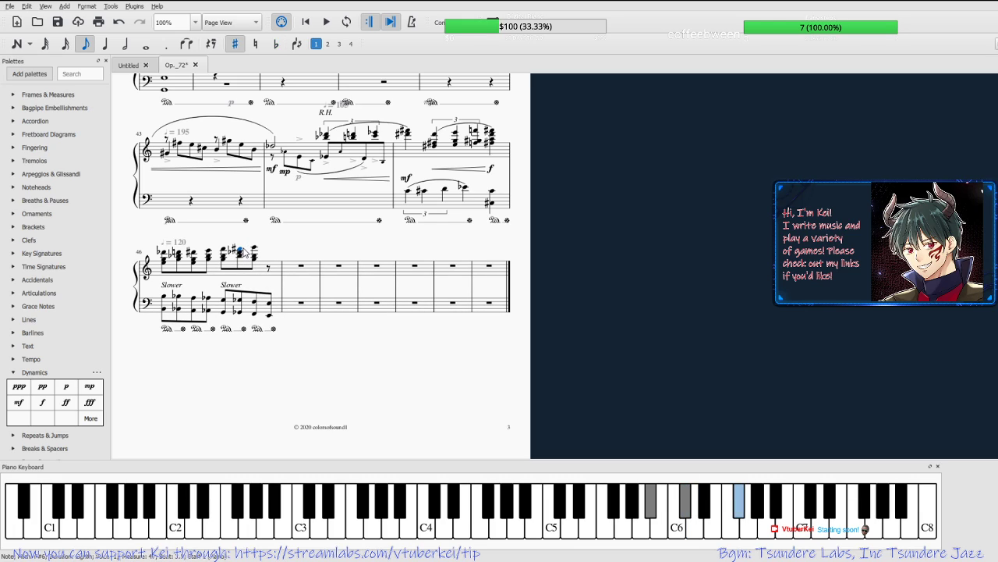
key("Down")
key("Down")
key("Down")
key("Down")
key("Down")
key("j")
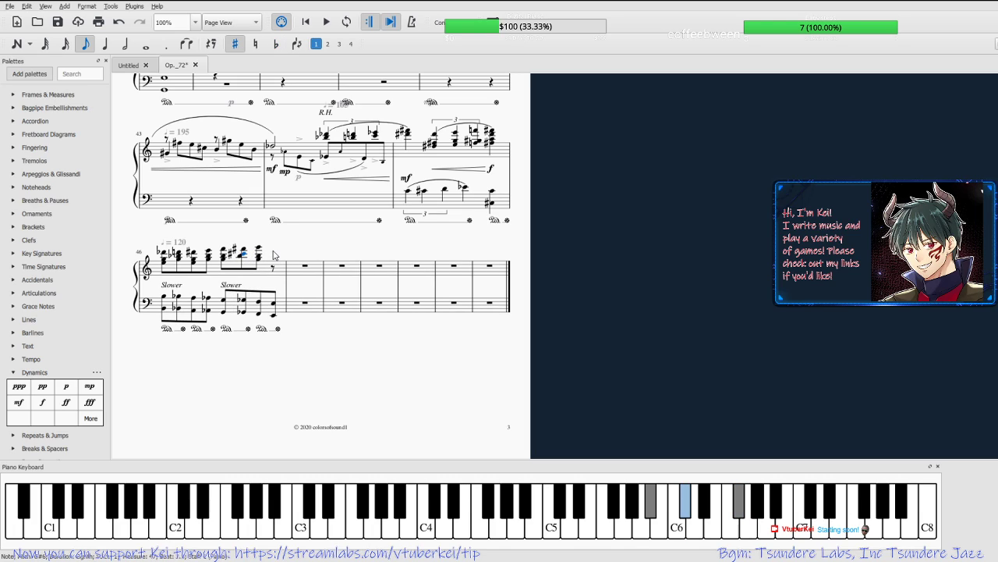
key("j")
left_click(277, 246)
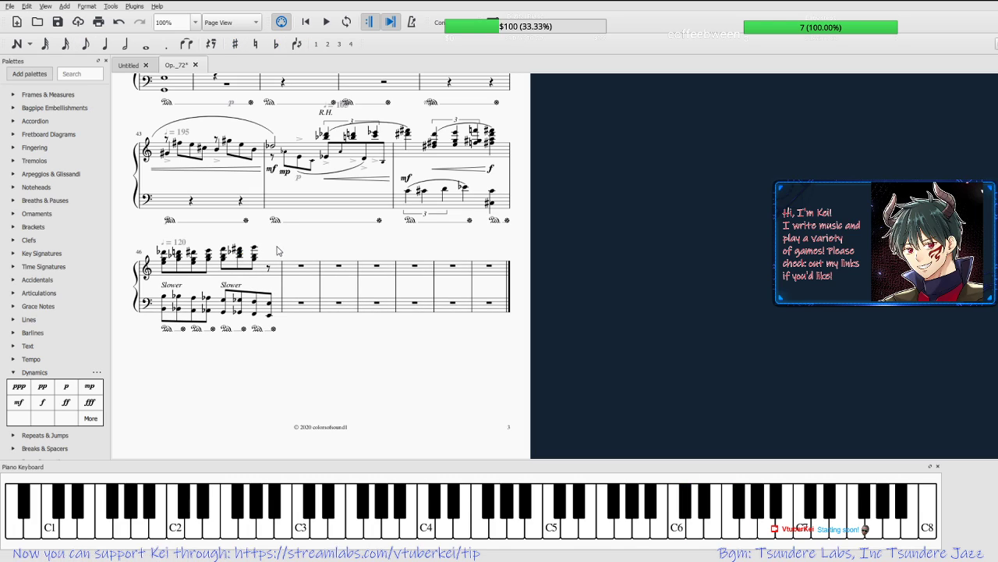
Play back the right- and left-hand chords of measure 46 from its first chord.
left_click(160, 257)
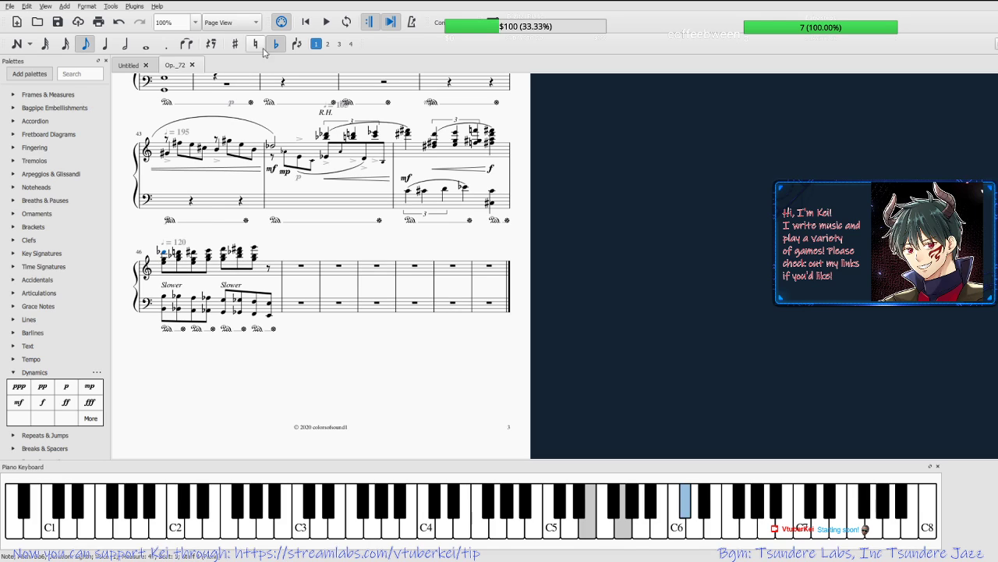
left_click(326, 22)
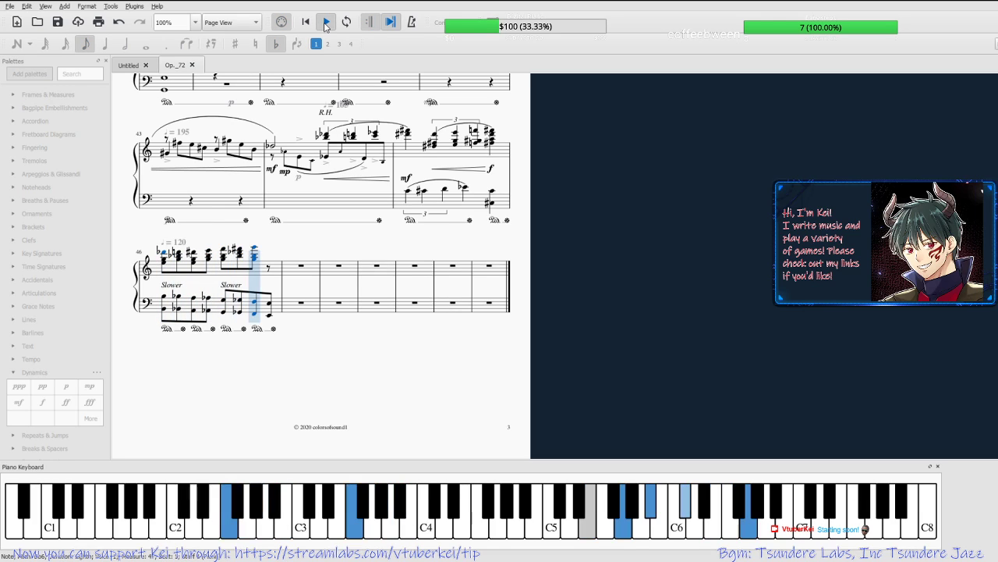
left_click(326, 26)
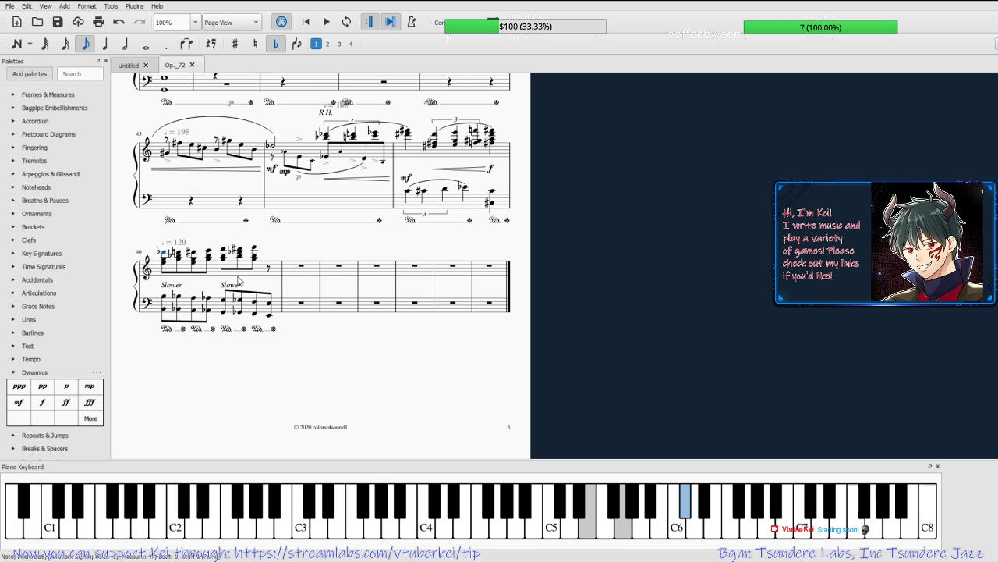
left_click(209, 254)
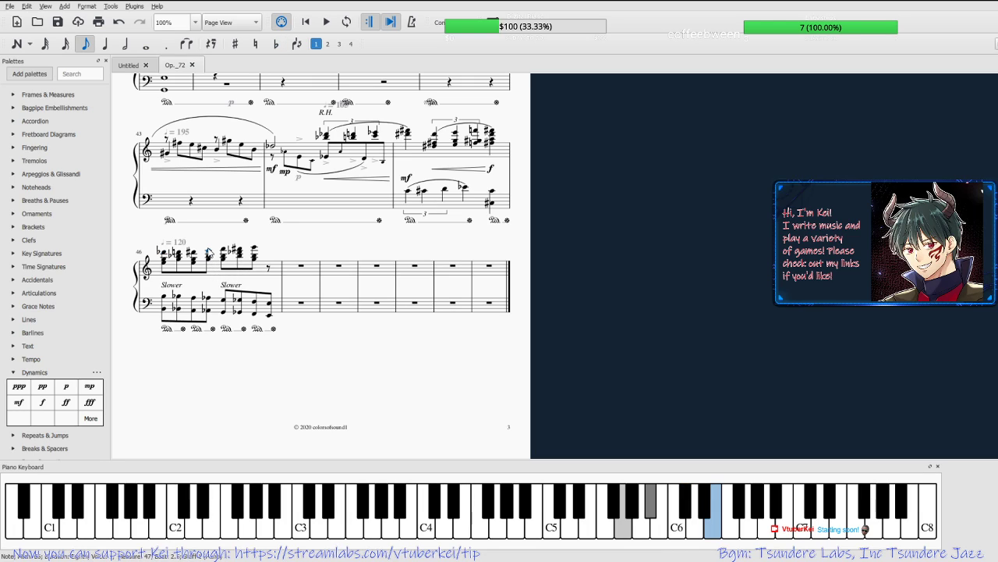
Copy the first three right-hand chords of measure 46 to the start of measure 47 and delete the second Slower marking in measure 46.
left_click(164, 256)
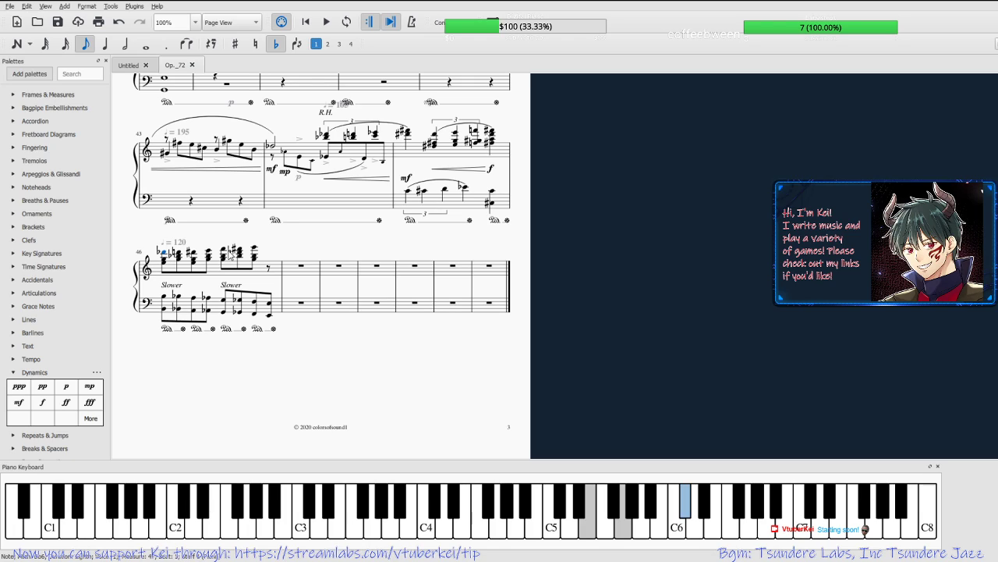
key("shift+Right")
key("shift+Right")
key("ctrl+c")
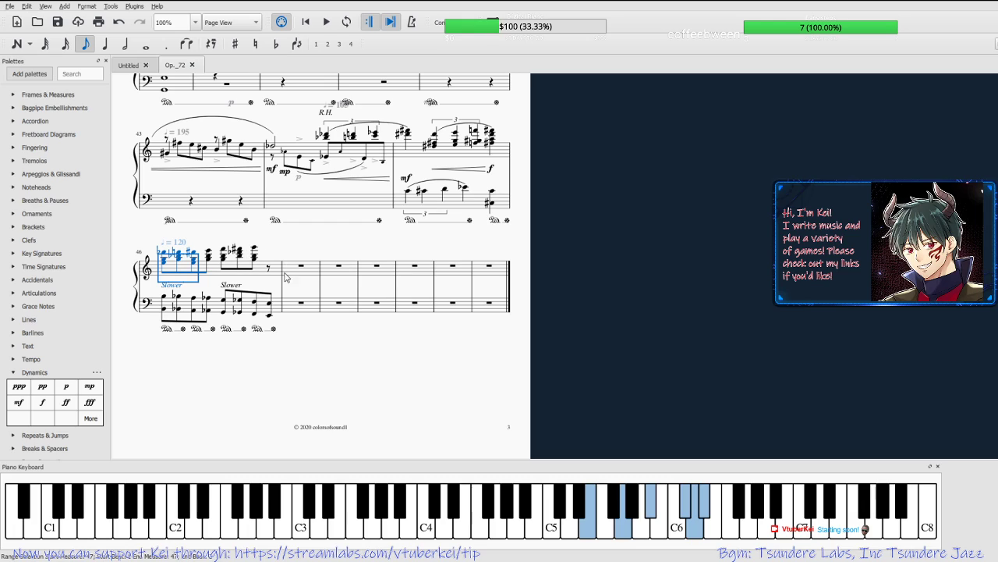
left_click(302, 267)
key("ctrl+v")
left_click(230, 284)
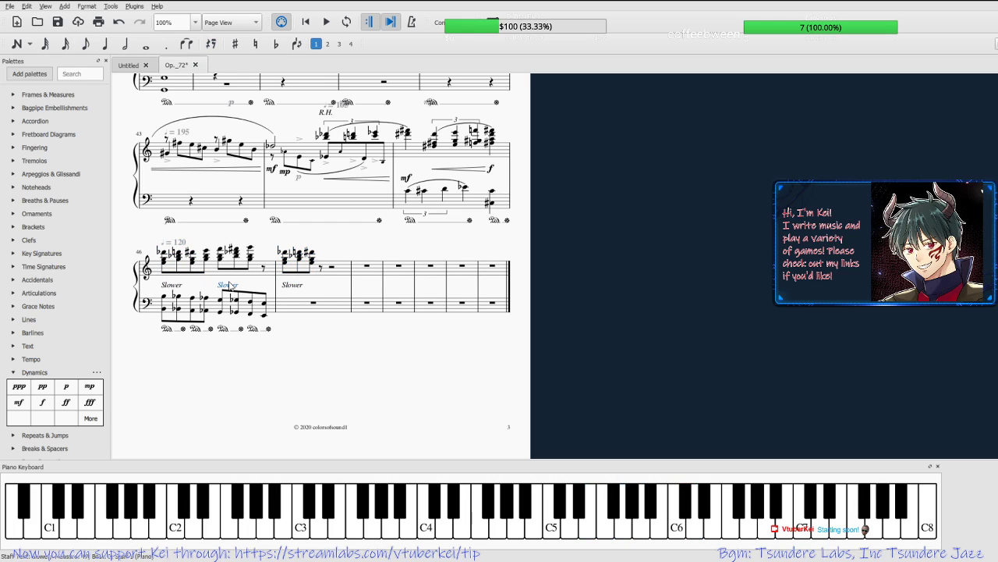
key("Delete")
Lengthen the first right-hand chord of measure 46 to a half note and convert it into a quarter-note triplet.
left_click(207, 251)
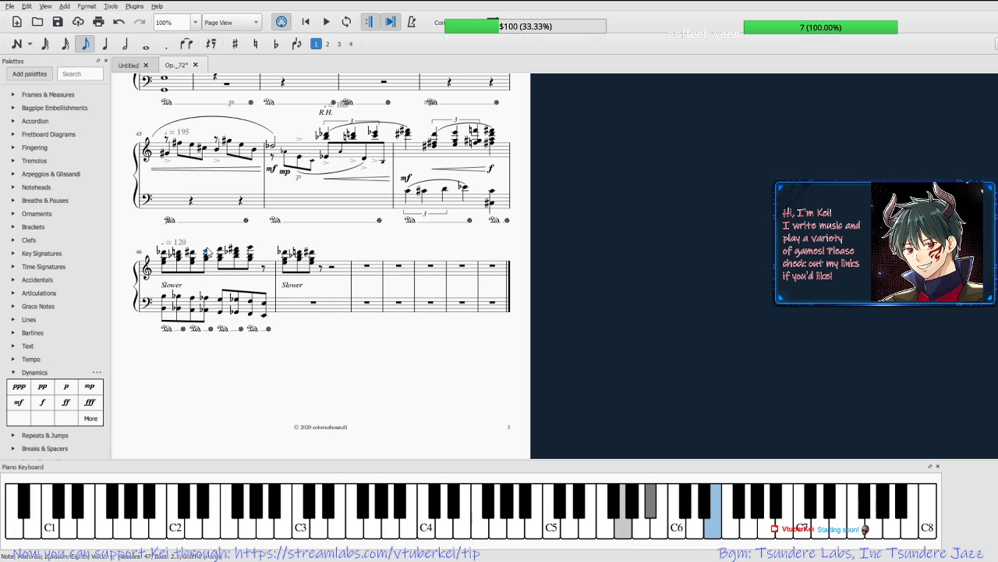
left_click(166, 255)
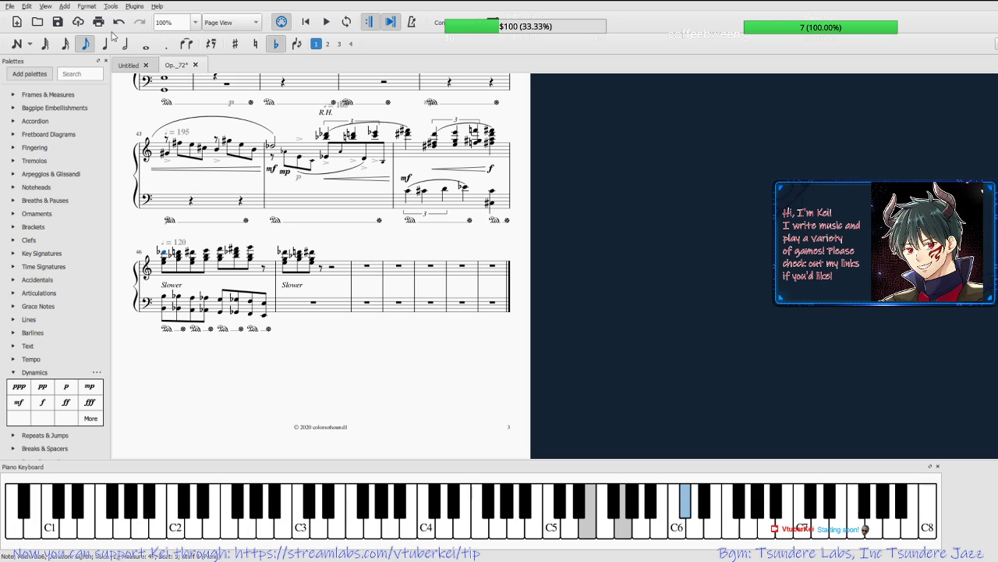
left_click(122, 45)
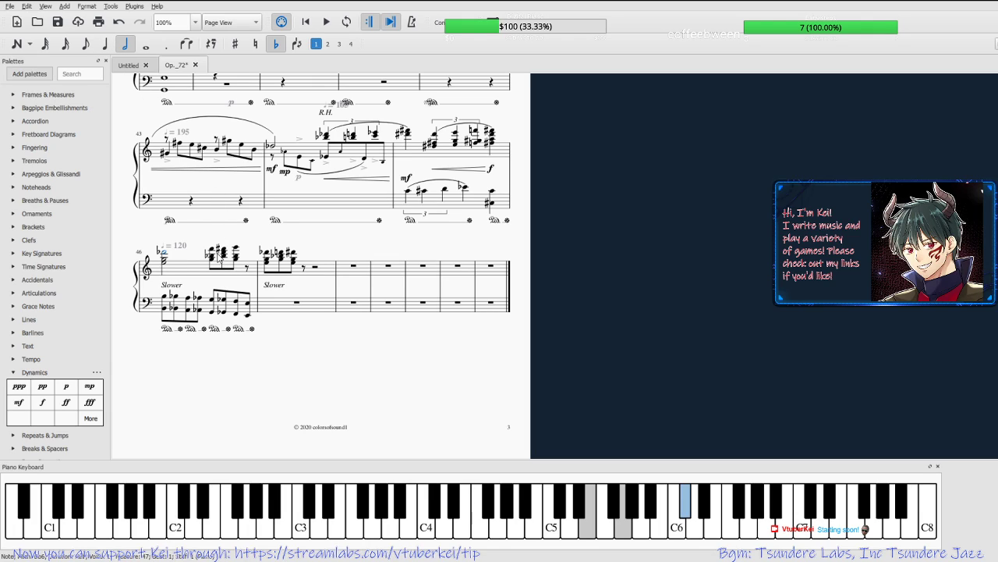
key("ctrl+3")
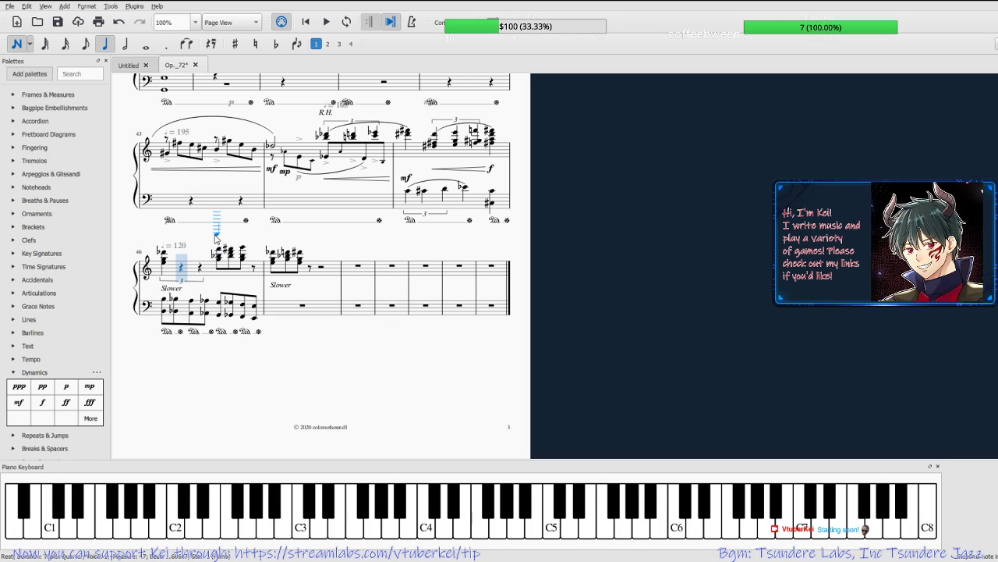
Enter a chord of G, B and D natural on the second note of the right-hand triplet.
left_click(178, 257)
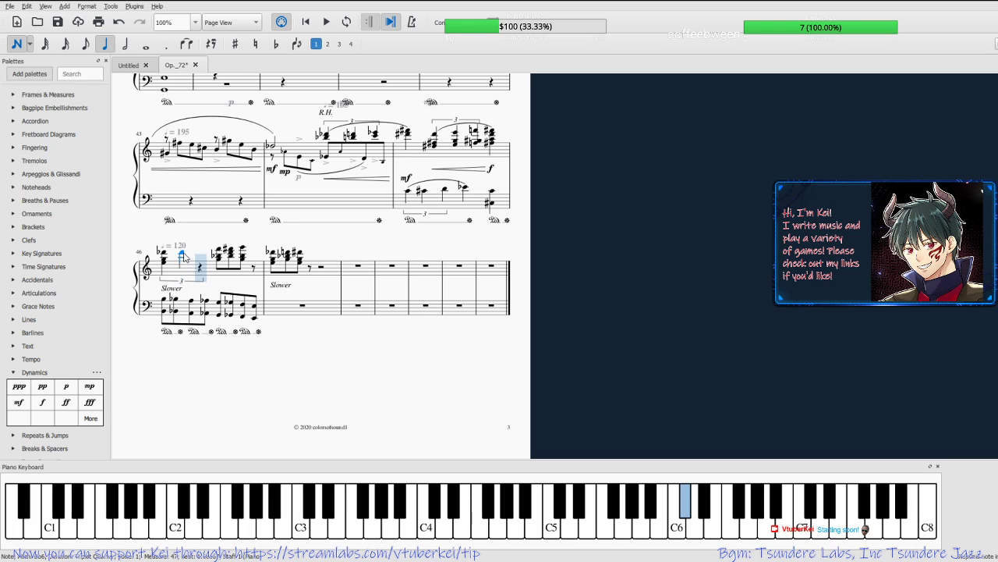
left_click(180, 259)
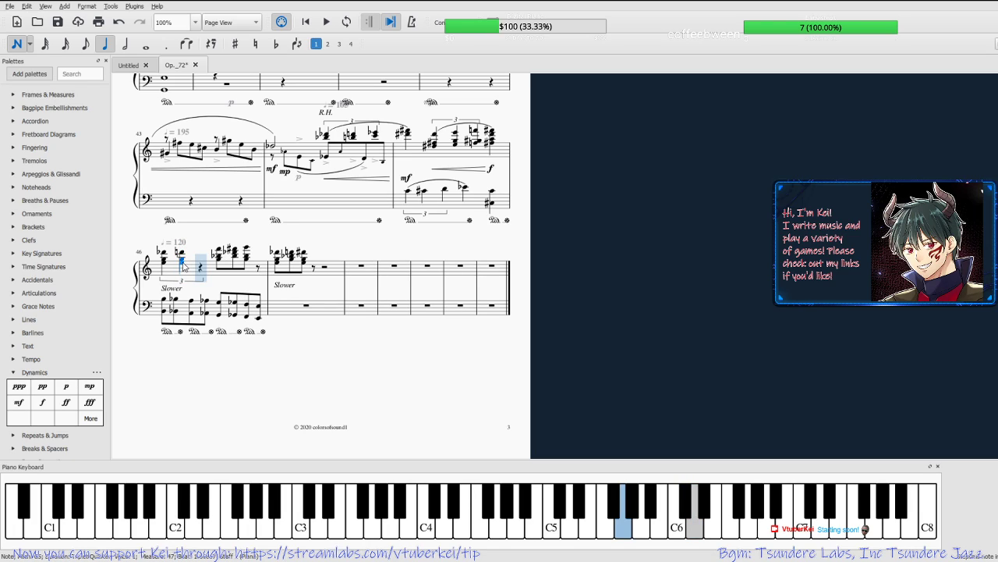
left_click(181, 255)
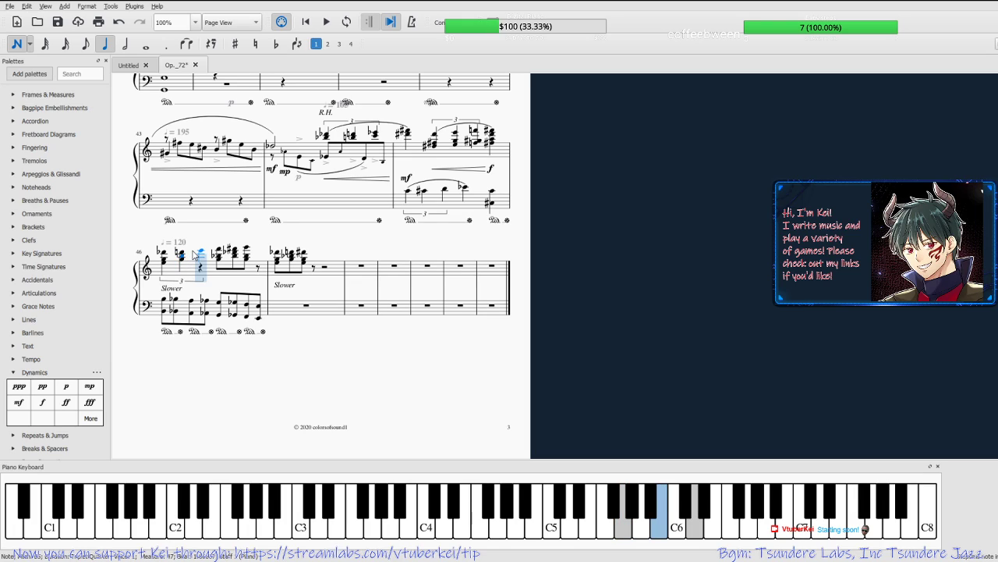
Enter a chord of E, G and D-sharp on the third note of the right-hand triplet.
left_click(198, 255)
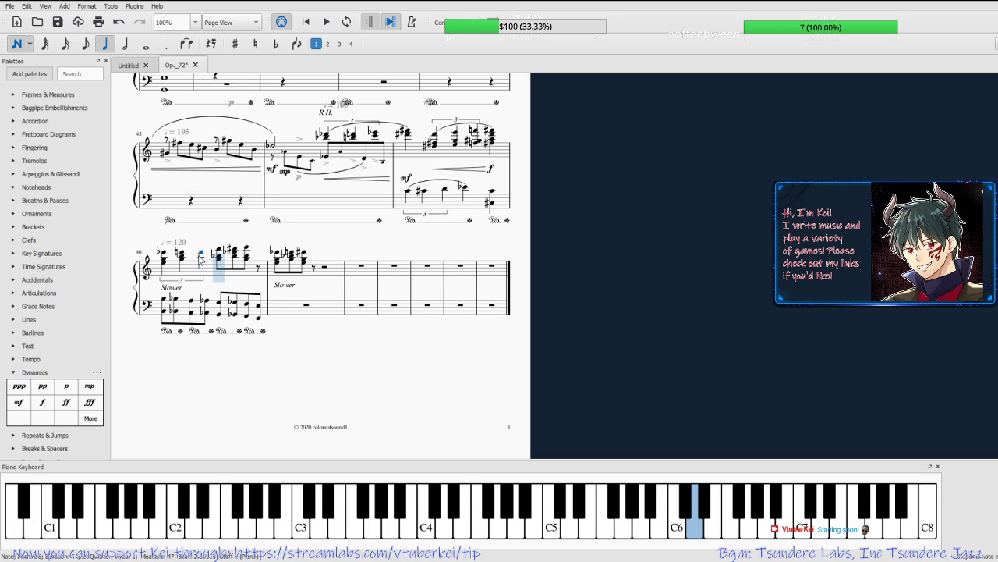
key("Up")
key("Left")
key("Left")
key("Left")
key("Right")
key("Right")
key("Left")
key("Left")
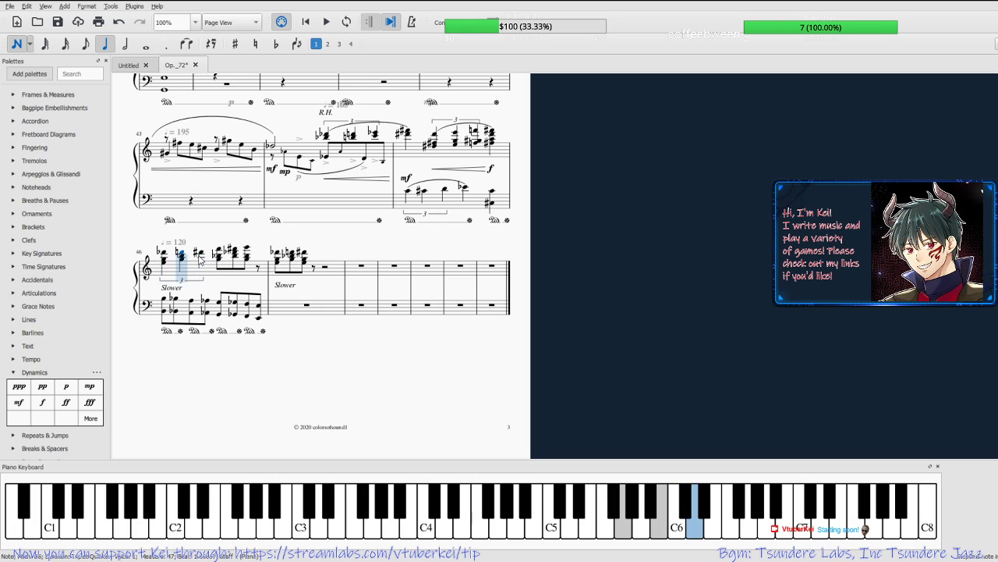
key("Right")
key("Right")
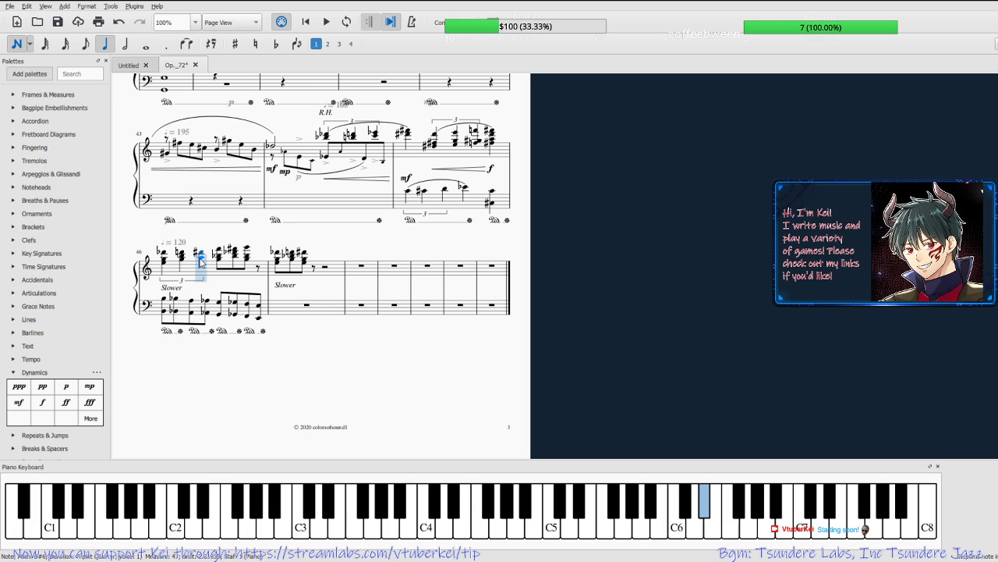
key("Right")
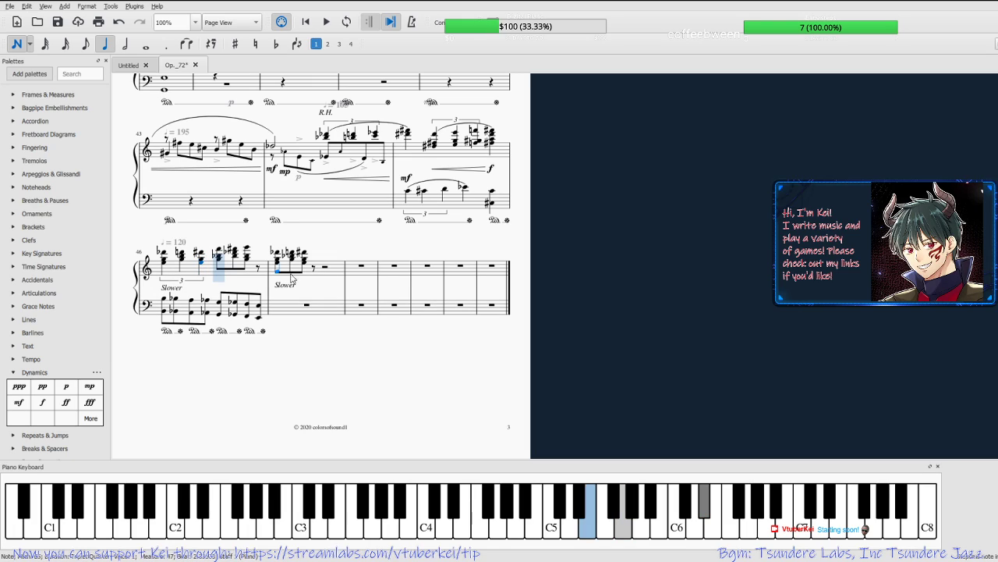
Step through the right-hand triplet chords to compare their pitches and leave note input.
key("Left")
key("Left")
key("Left")
key("Left")
key("Right")
key("Right")
key("Right")
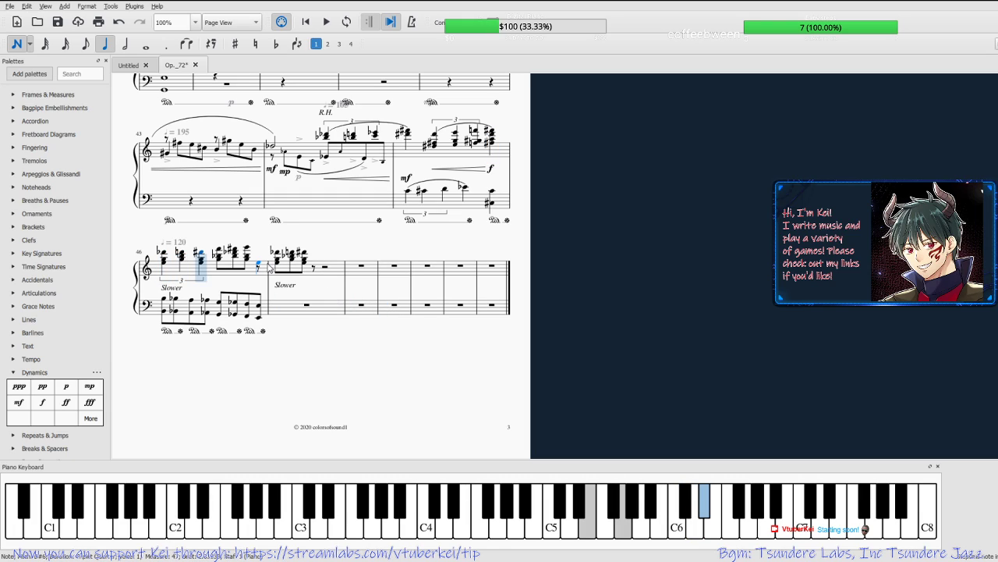
key("Escape")
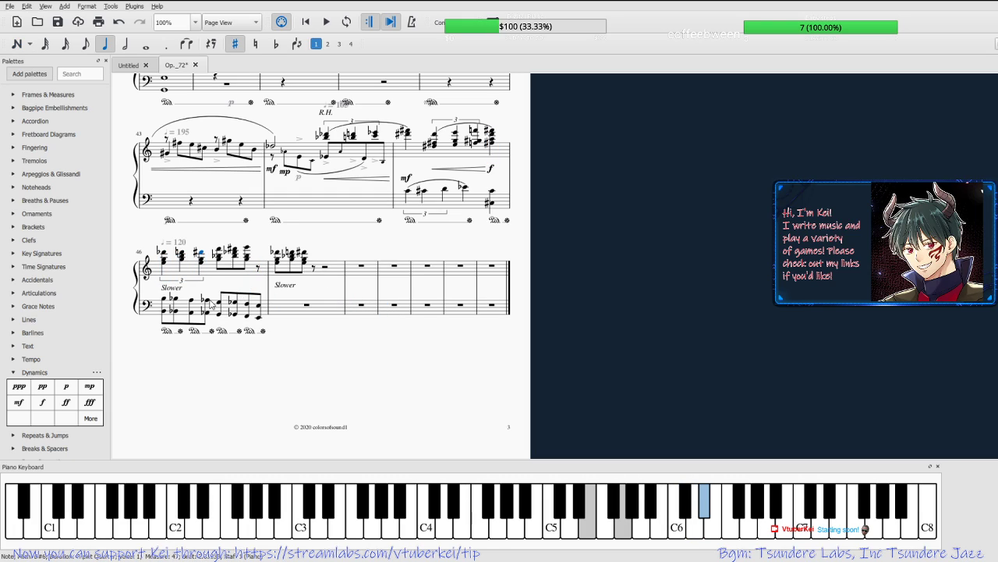
Step through the first left-hand octaves of measure 46 to check their pitches.
left_click(167, 308)
left_click(166, 301)
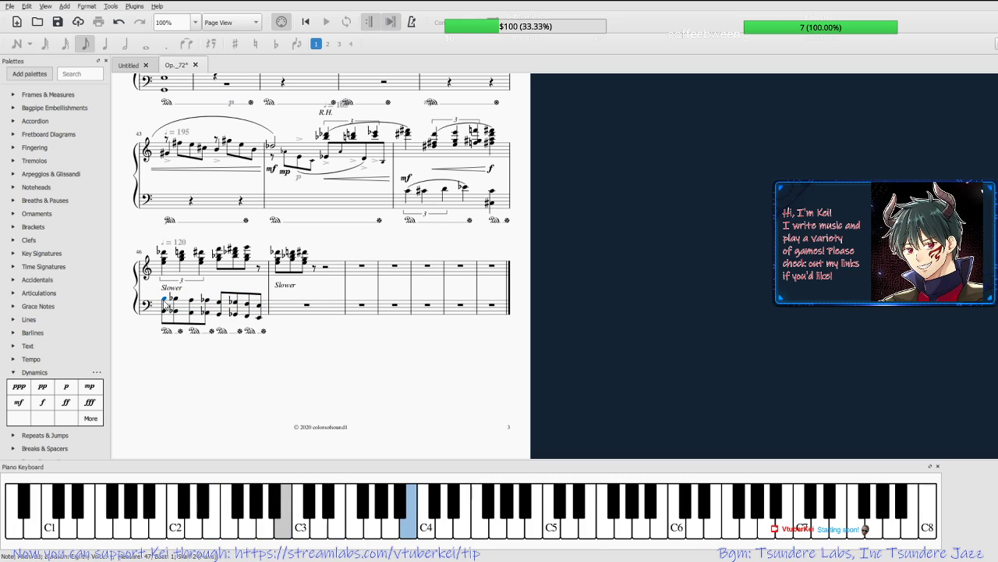
left_click(166, 293)
left_click(165, 299)
key("Right")
key("Right")
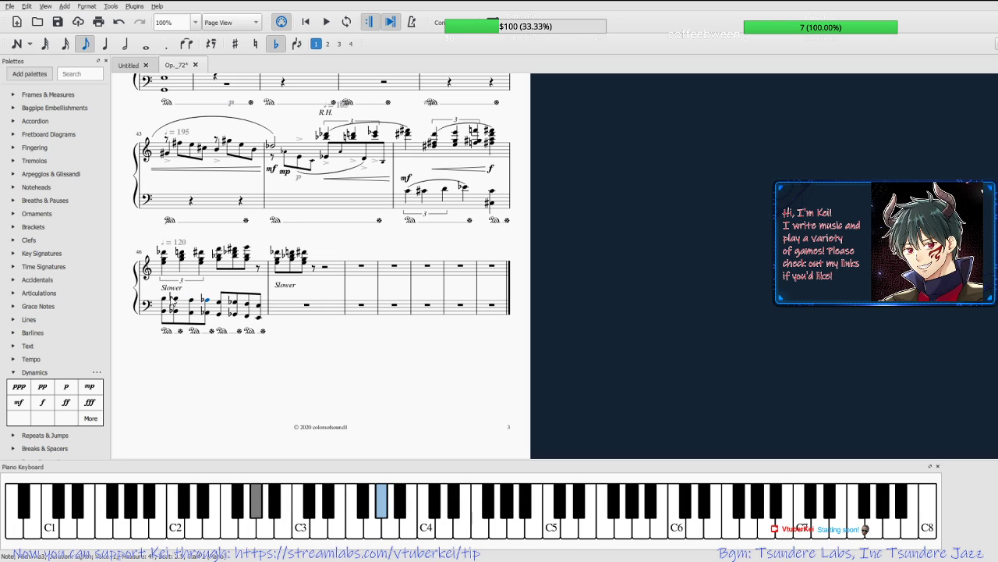
left_click(164, 300)
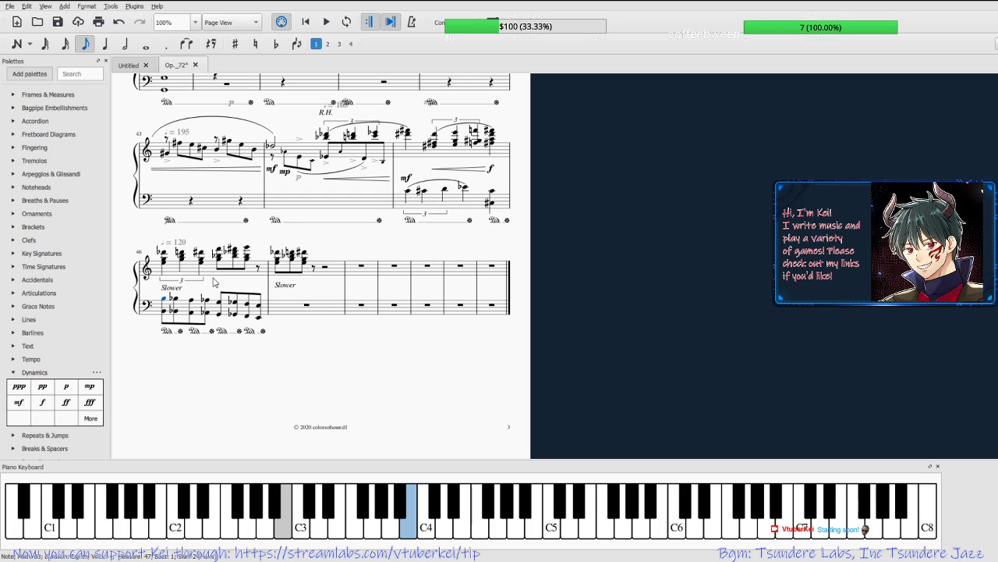
key("shift+Right")
key("shift+Right")
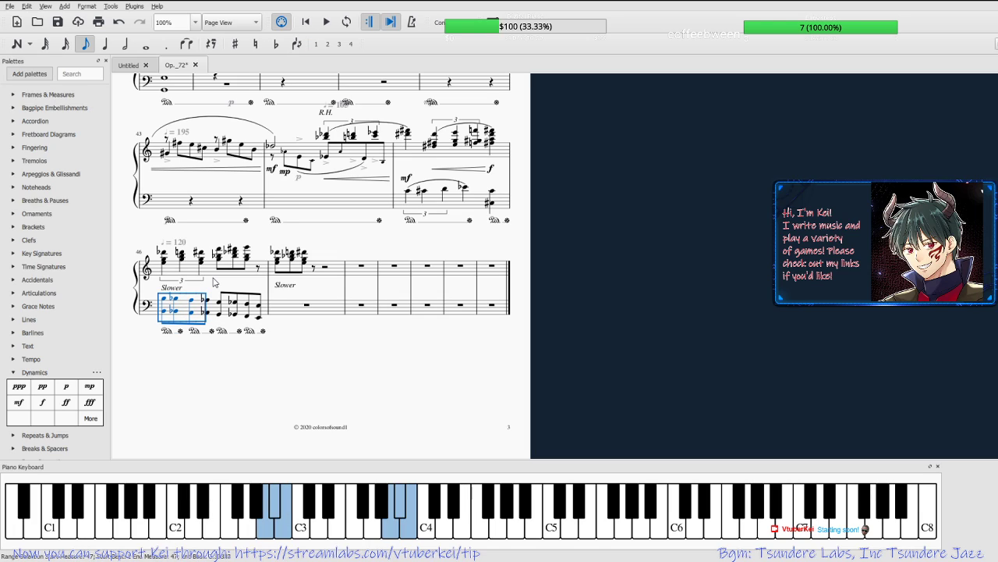
key("Delete")
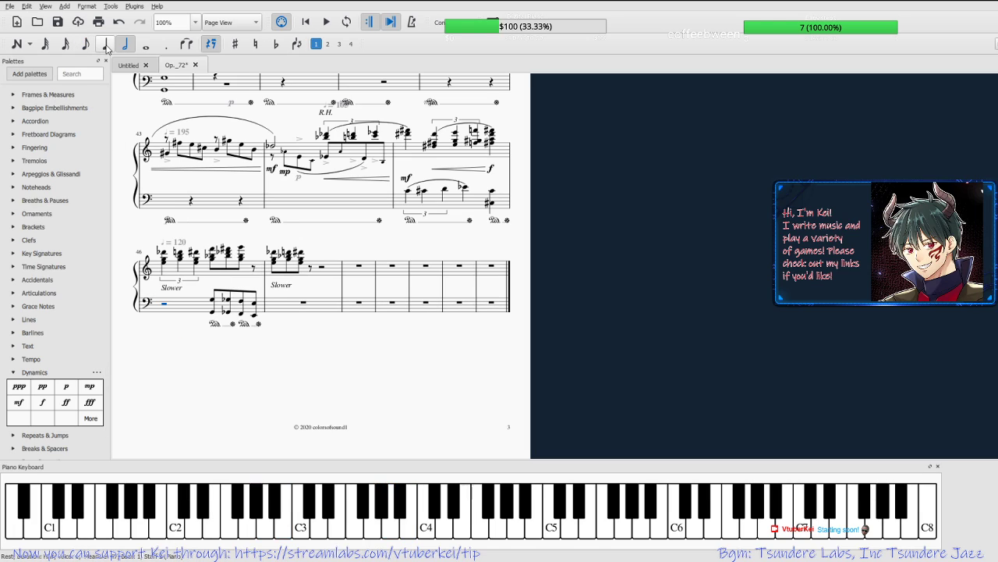
key("ctrl+v")
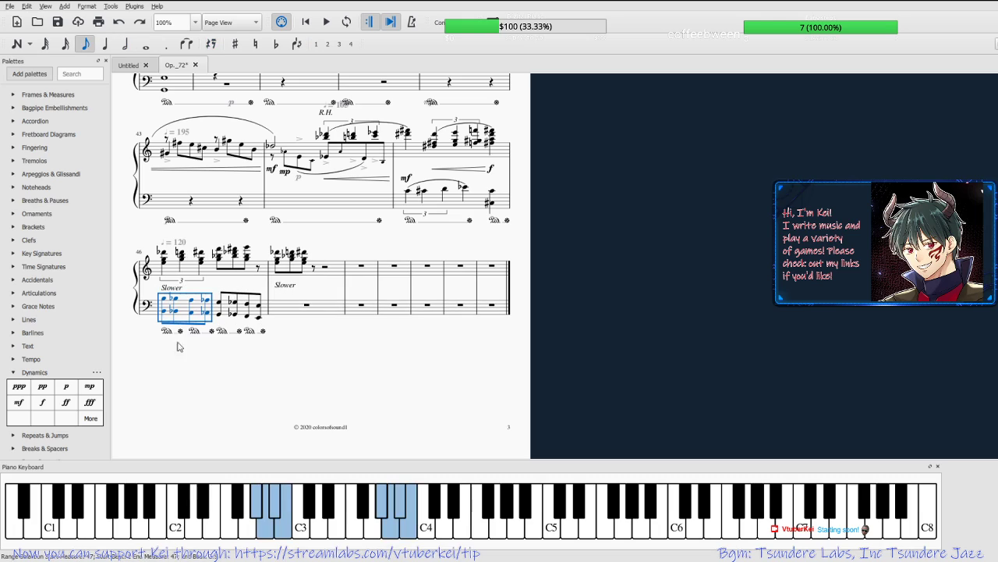
Delete the second pedal marking of measure 46 and turn the first left-hand octave into a half-note-long quarter-note triplet.
left_click(192, 333)
key("Delete")
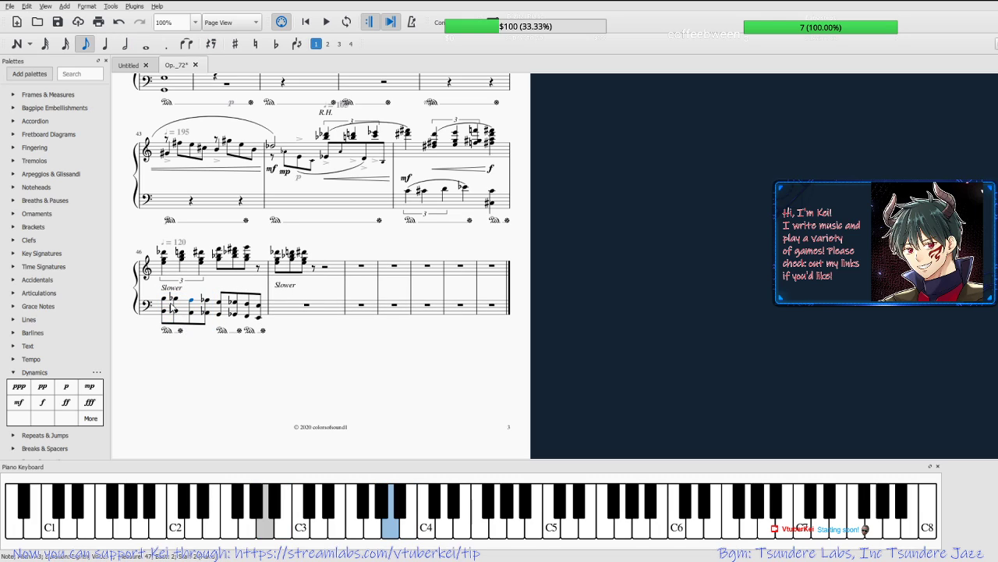
left_click(168, 301)
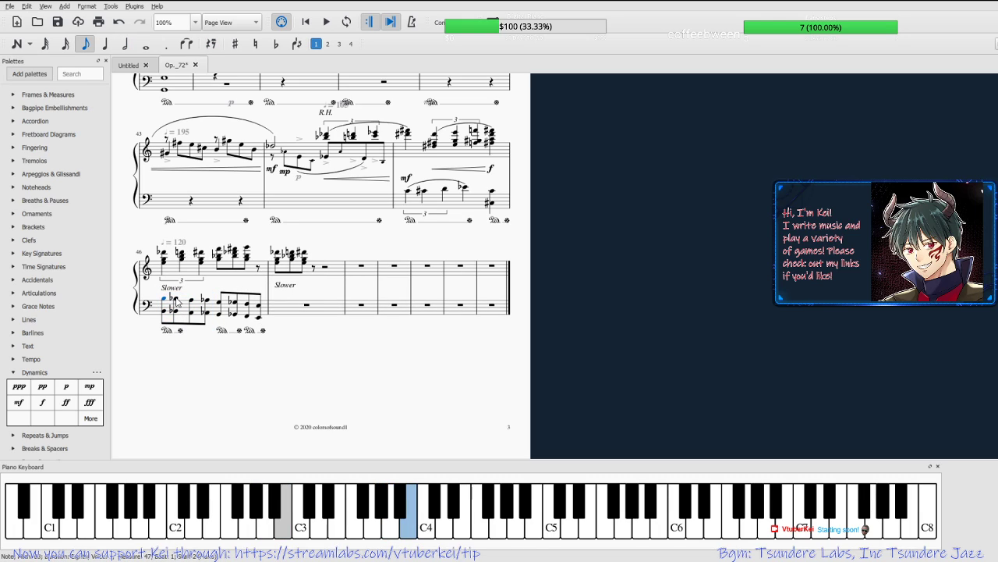
left_click(125, 44)
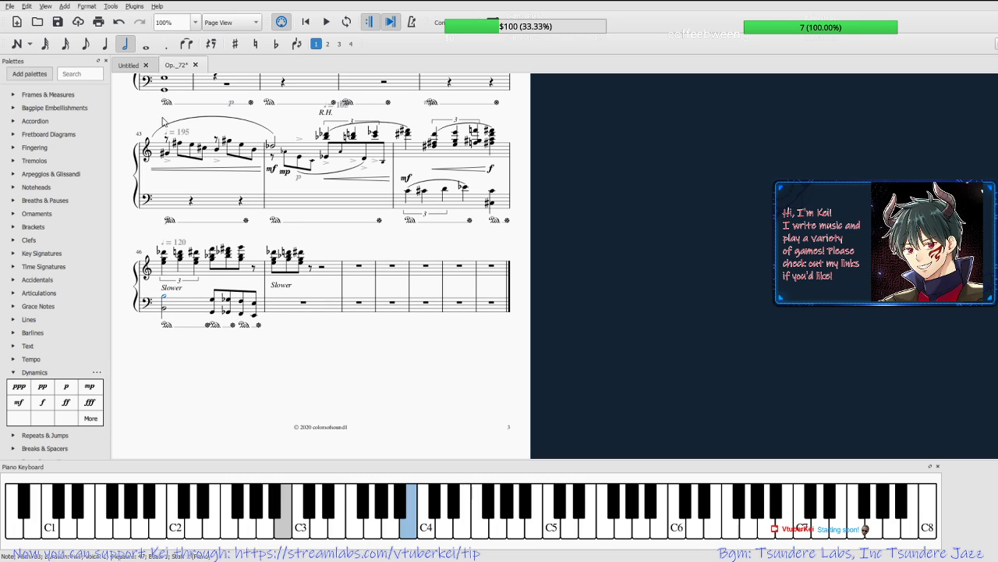
key("ctrl+3")
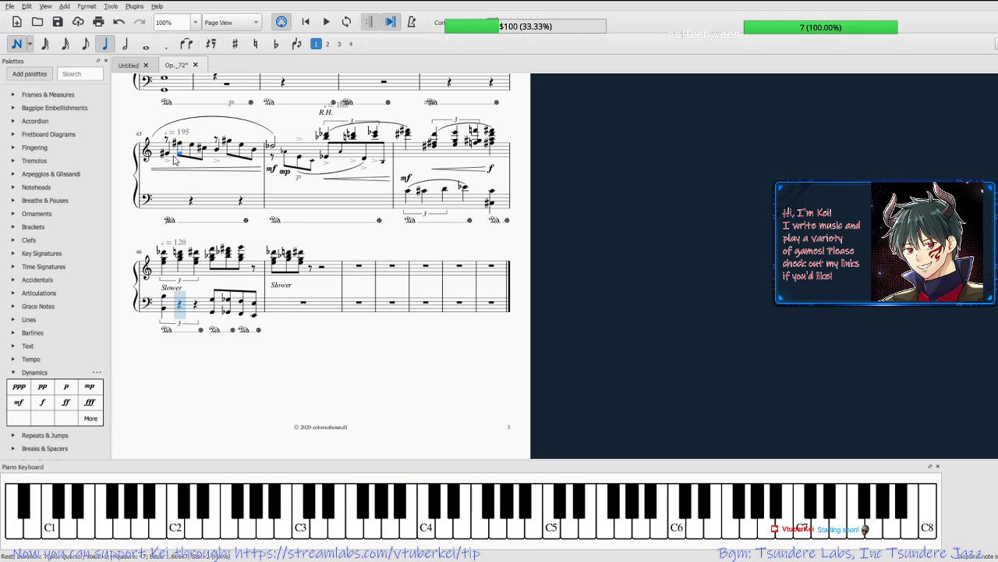
Fill the second and third notes of the left-hand triplet with B-flat and A octaves and leave note input.
left_click(195, 302)
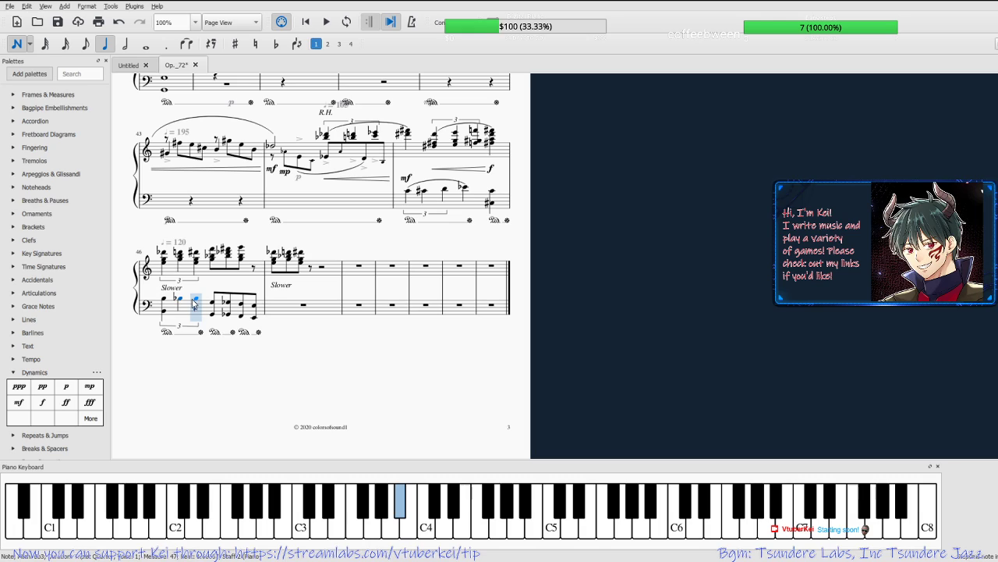
key("ctrl+Down")
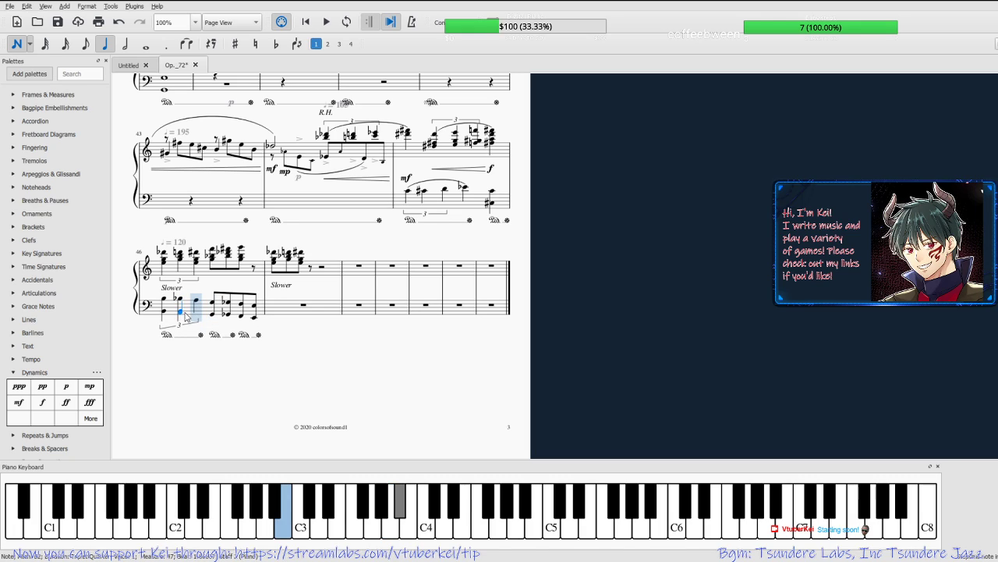
key("Left")
key("Left")
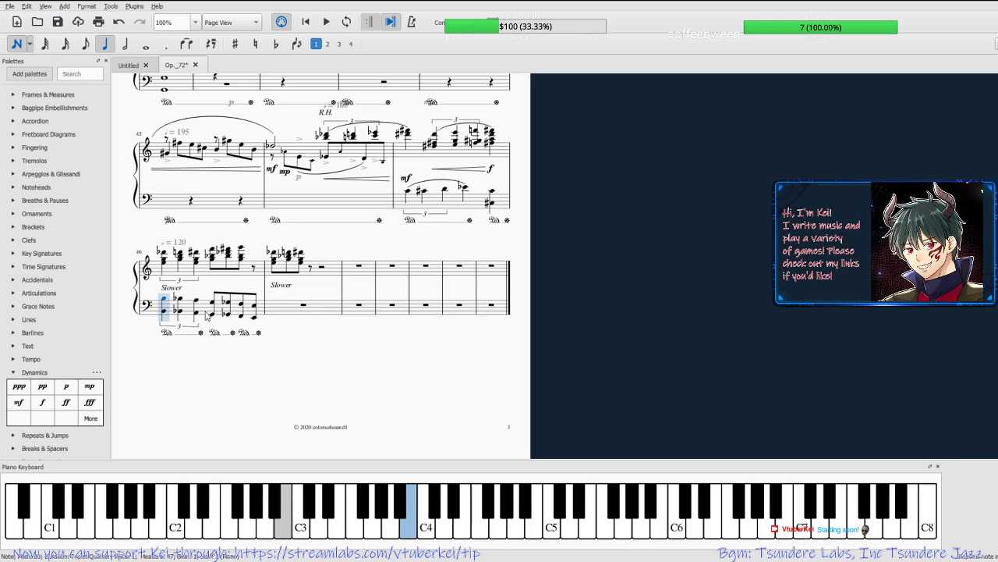
key("Escape")
Play back the new triplets in both hands from the first chord of measure 46.
left_click(163, 252)
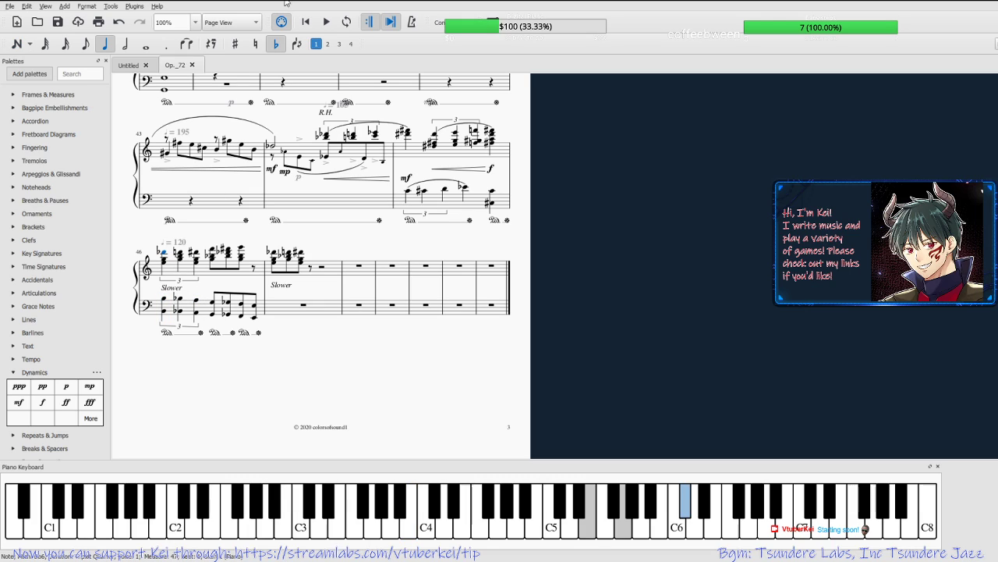
left_click(324, 22)
left_click(325, 22)
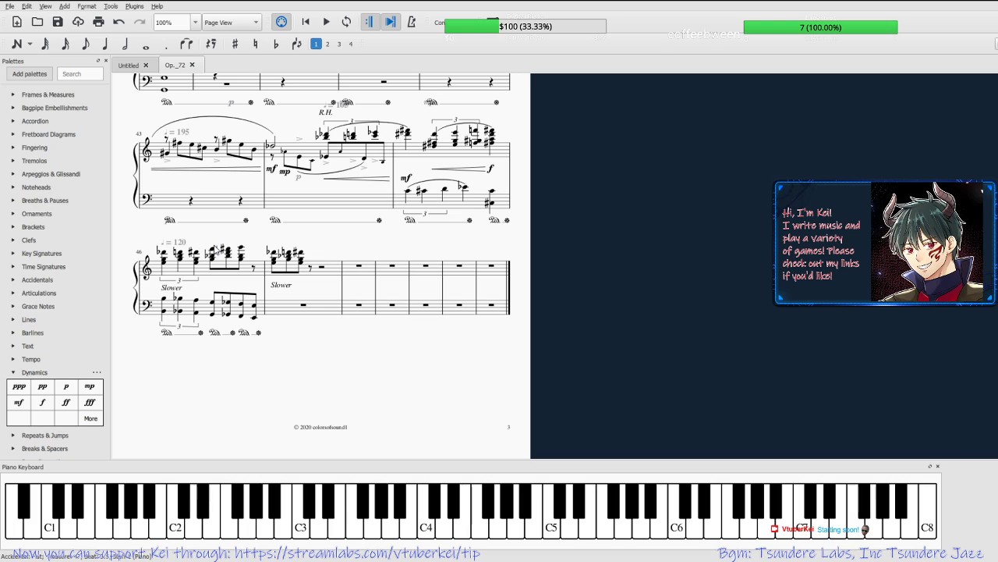
Delete the right-hand eighth-note chords in the second half of measure 46.
left_click(211, 252)
key("shift+Right")
key("shift+Right")
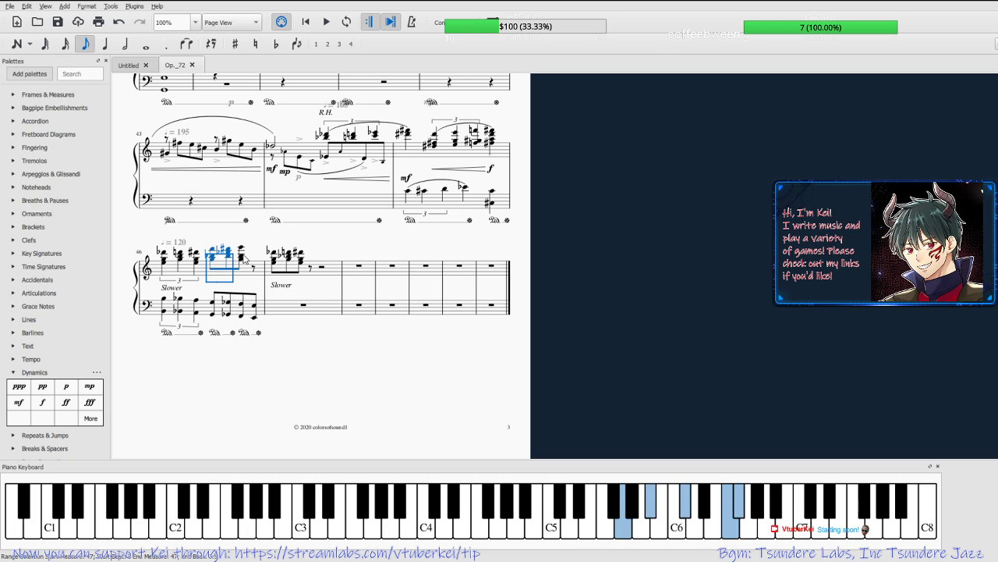
key("Delete")
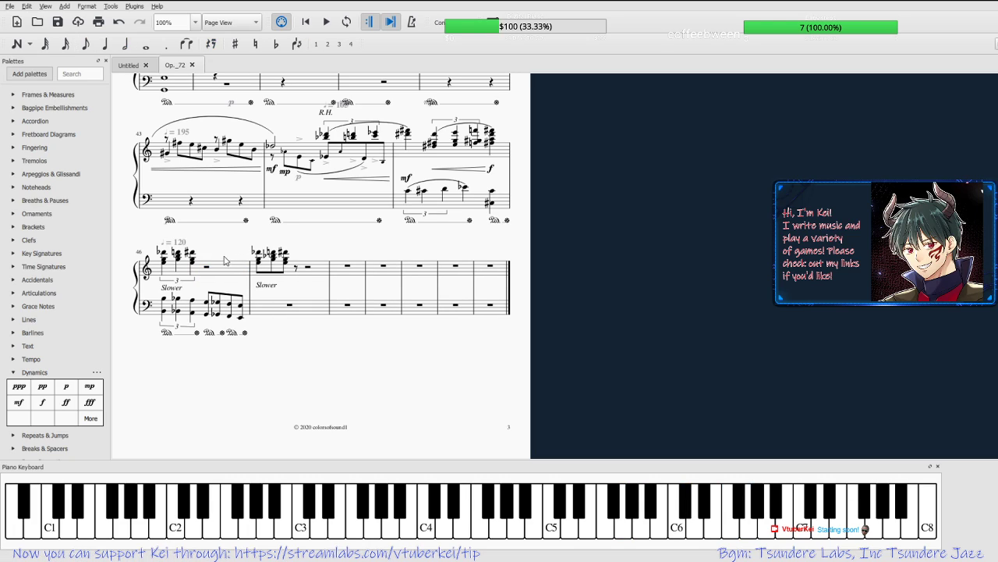
Start a quarter-note chord on the third beat of measure 46 in the right hand, with E as its top note.
left_click(104, 44)
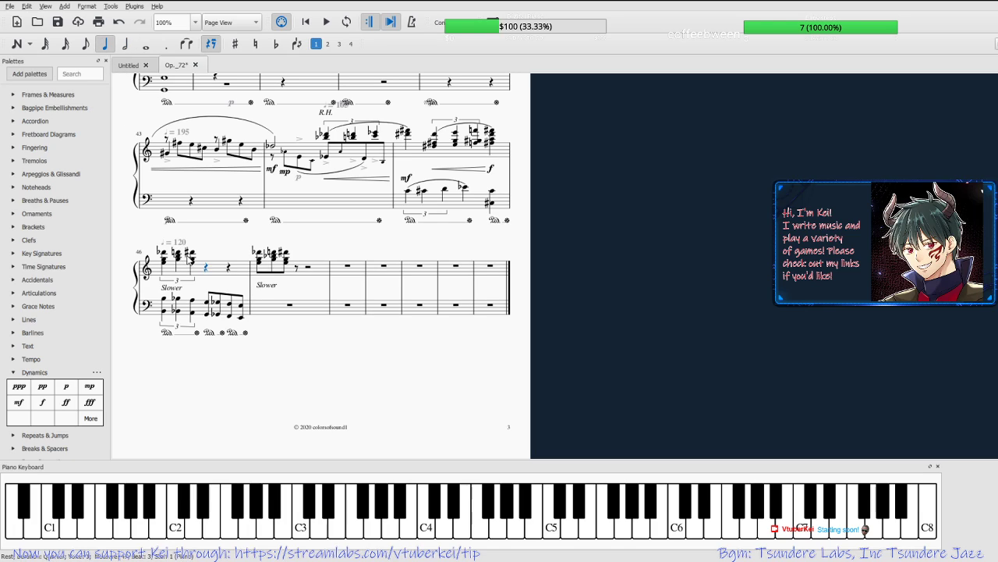
key("n")
left_click(210, 258)
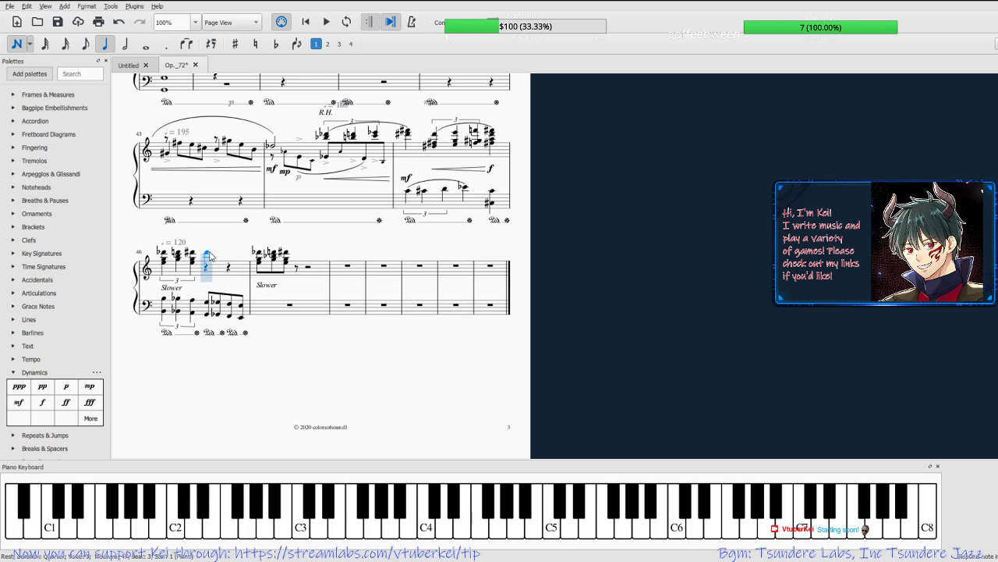
key("Up")
key("Down")
key("Down")
key("Up")
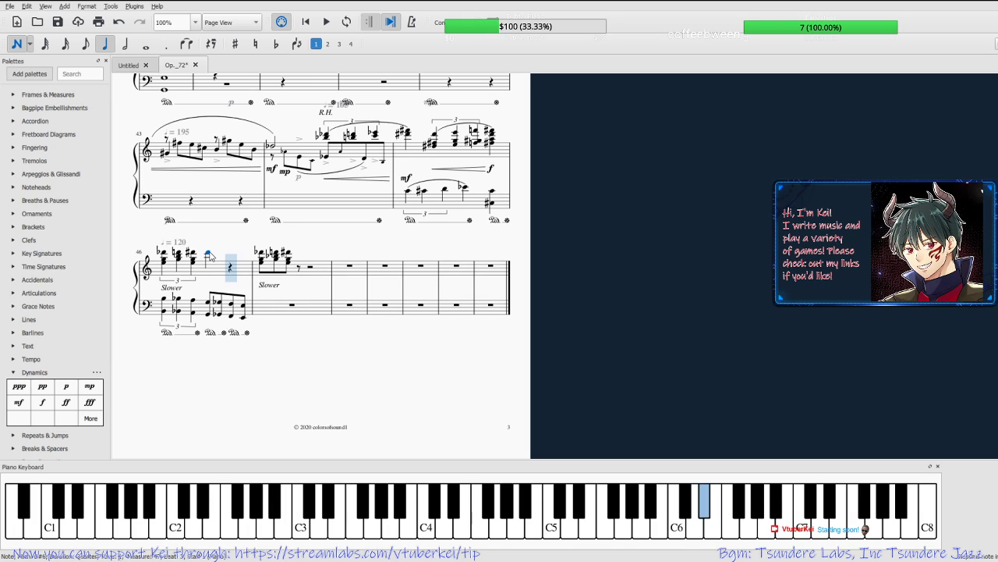
key("Up")
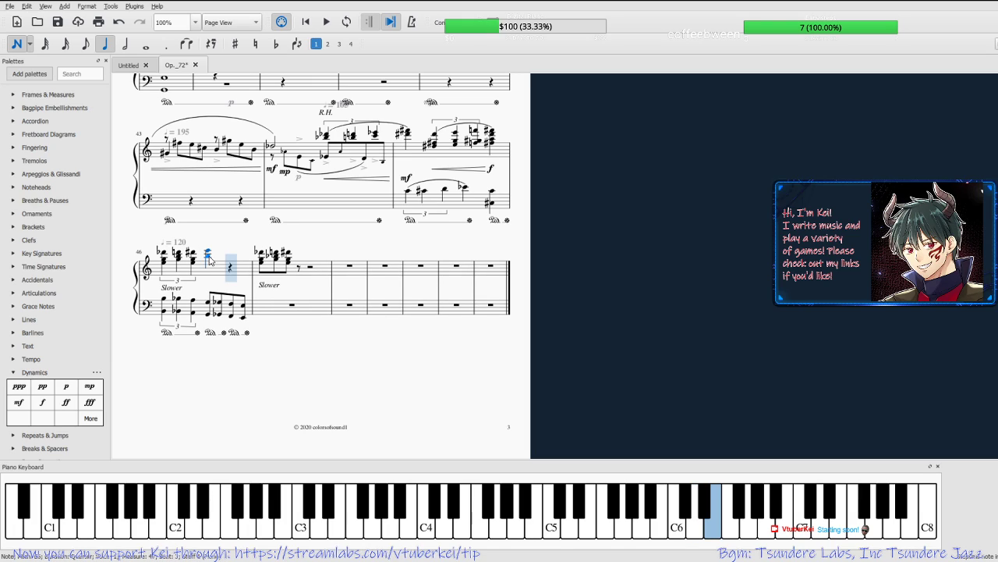
Add G and B-flat below the top E of the new right-hand chord.
left_click(209, 256)
left_click(209, 265)
key("Up")
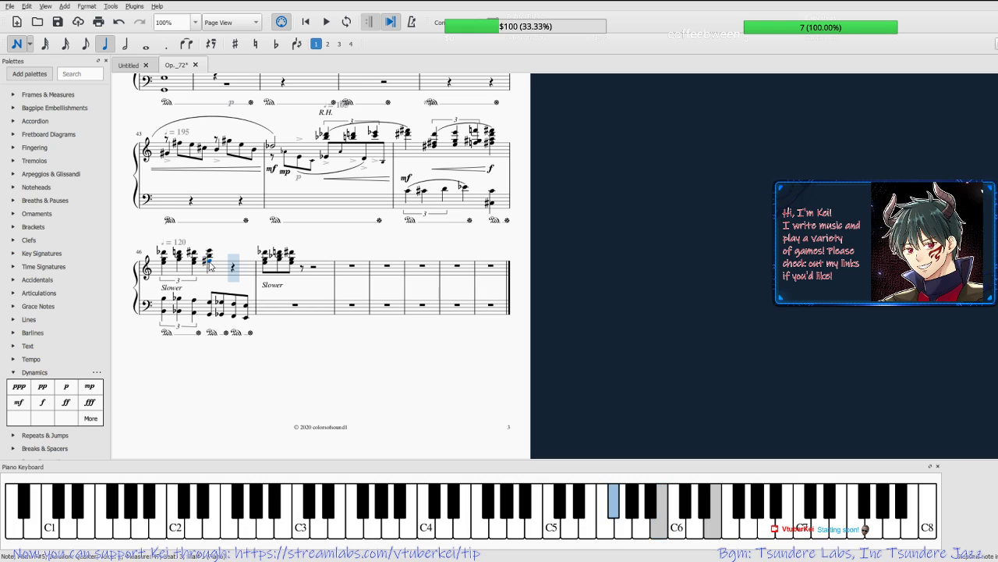
key("Up")
key("Escape")
left_click(208, 258)
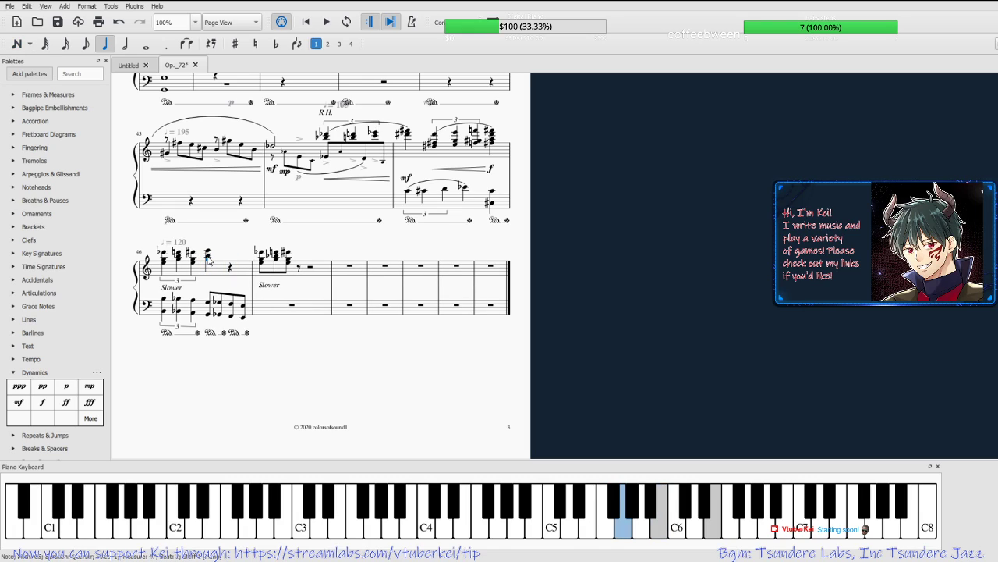
key("Down")
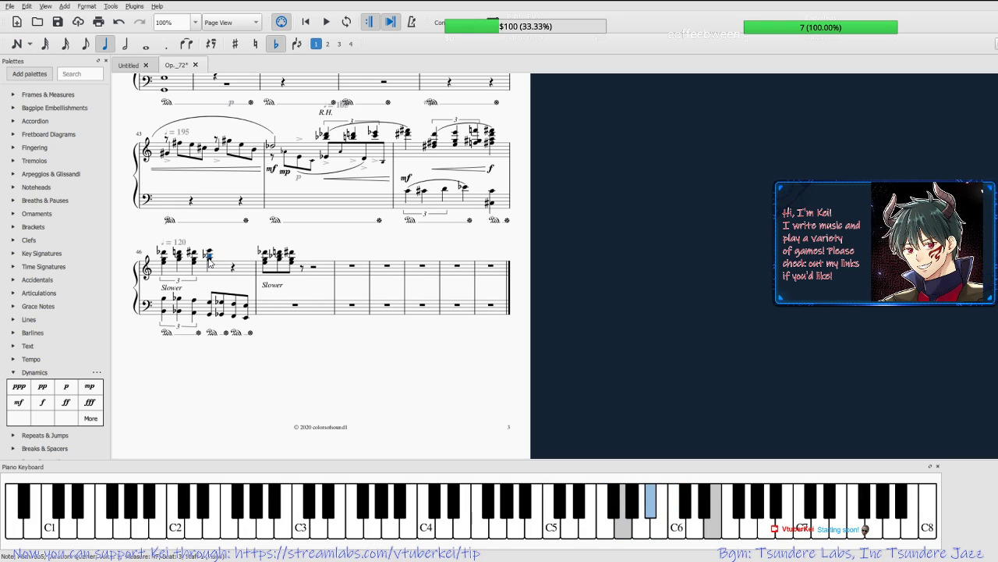
Add a low E beneath the G of the new chord and leave note input.
key("Down")
key("Down")
key("Down")
key("n")
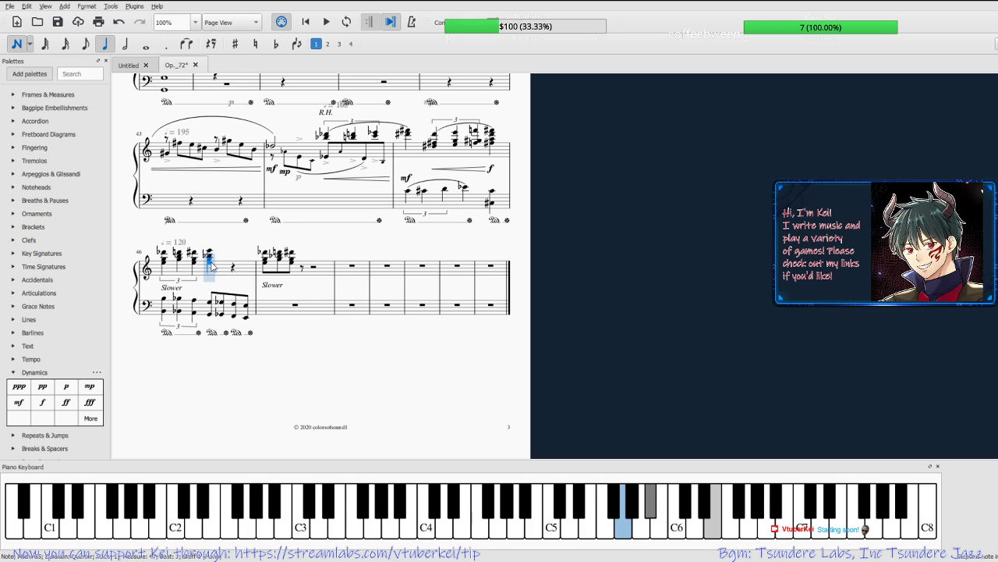
key("e")
key("Escape")
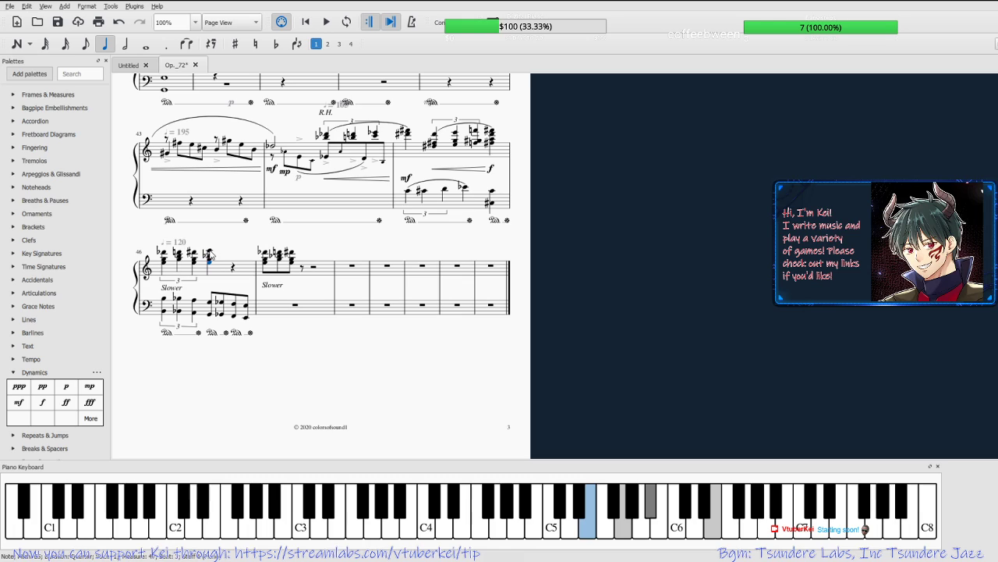
Try raising the lowest note of the new chord in semitones up to C-sharp, and bring it back down to E.
key("Up")
key("Up")
key("Up")
key("Up")
key("Up")
key("Up")
key("Up")
key("Up")
key("Up")
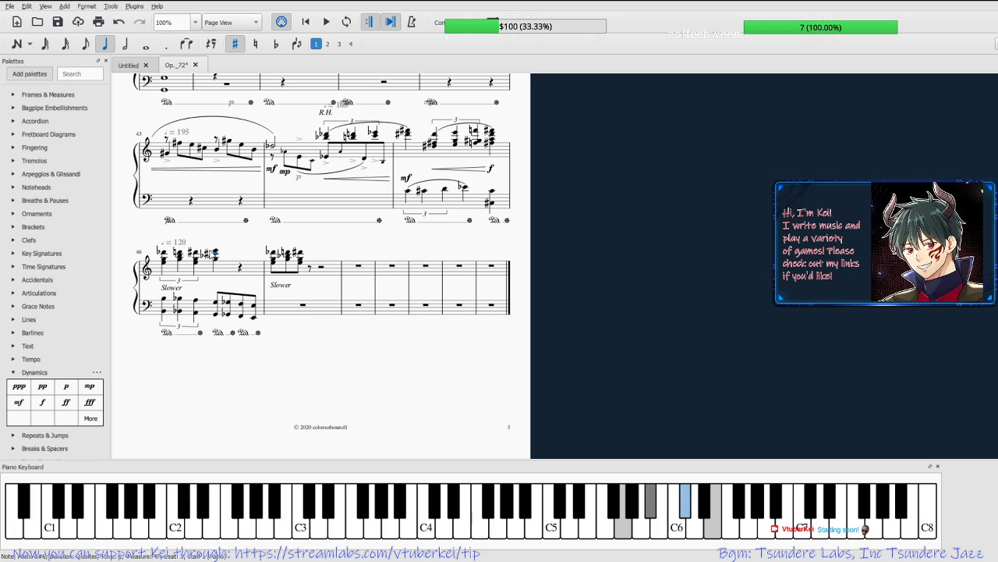
key("Down")
key("Down")
key("Down")
key("Down")
key("Down")
key("Down")
key("Down")
key("Down")
key("Down")
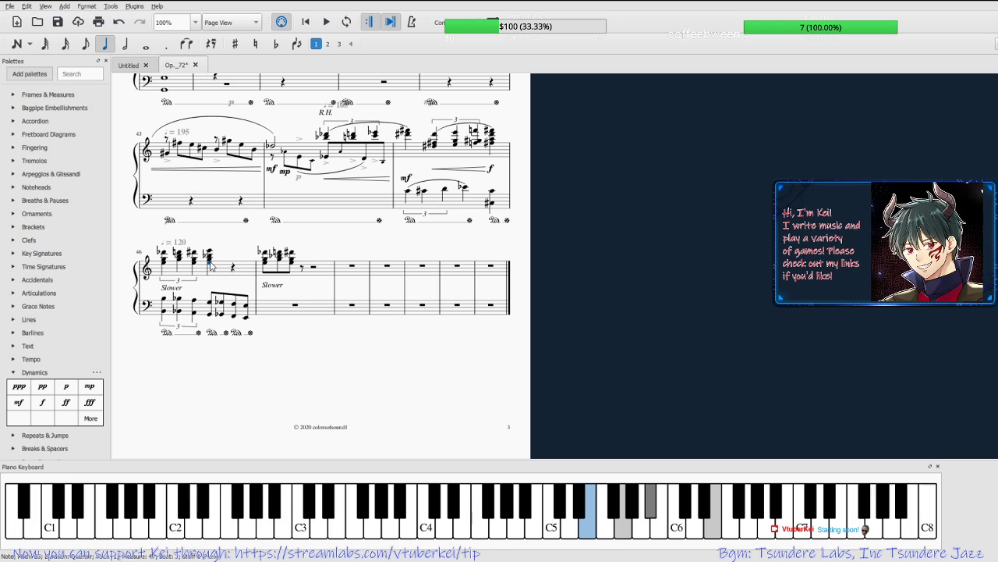
Delete the Slower texts in measures 46 and 47.
double_click(186, 243)
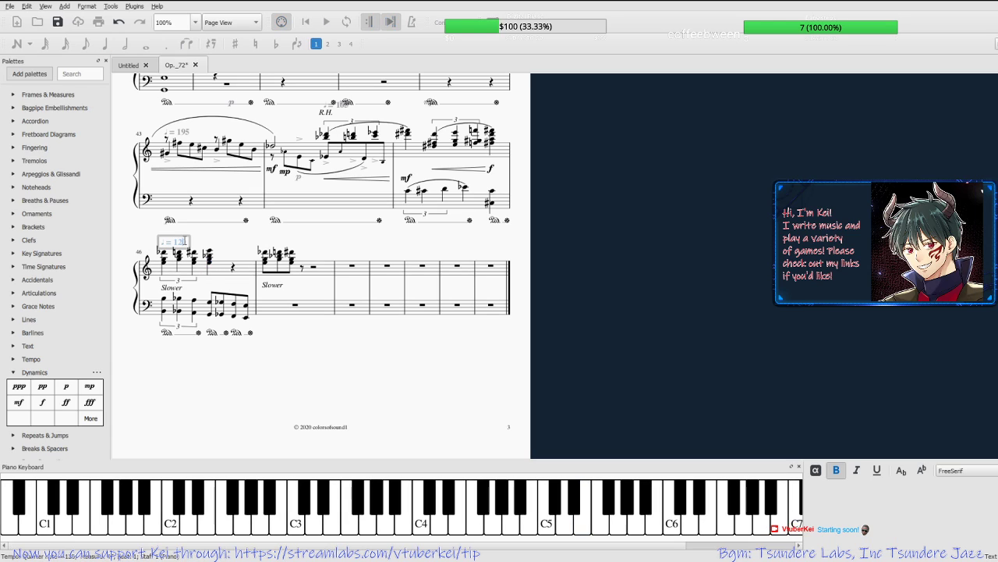
left_click(178, 287)
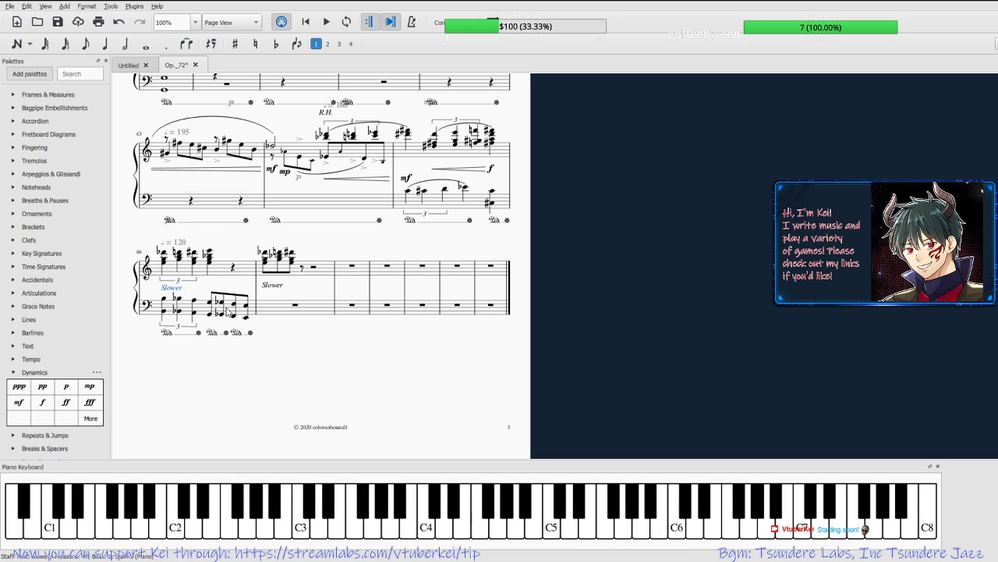
left_click(272, 287)
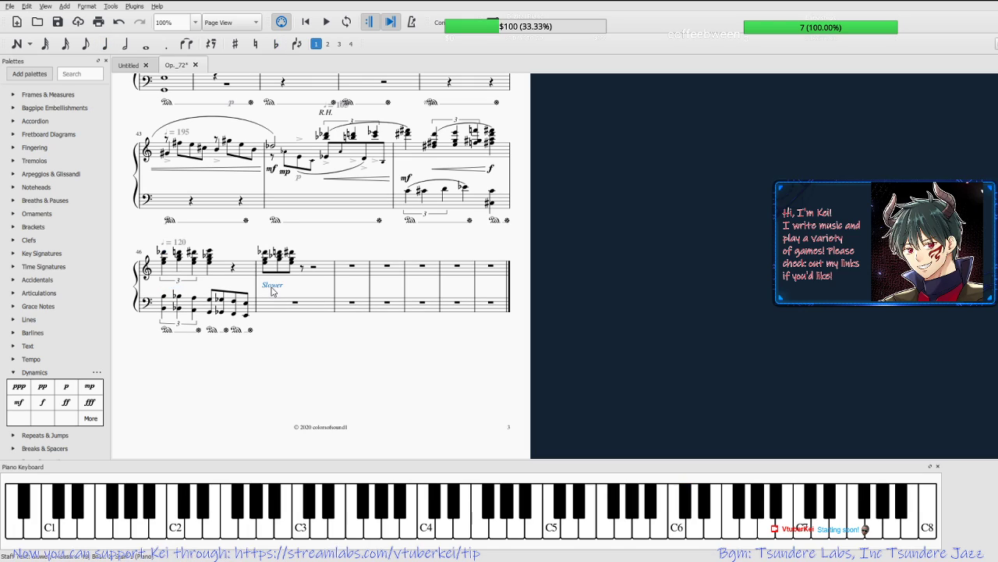
key("Delete")
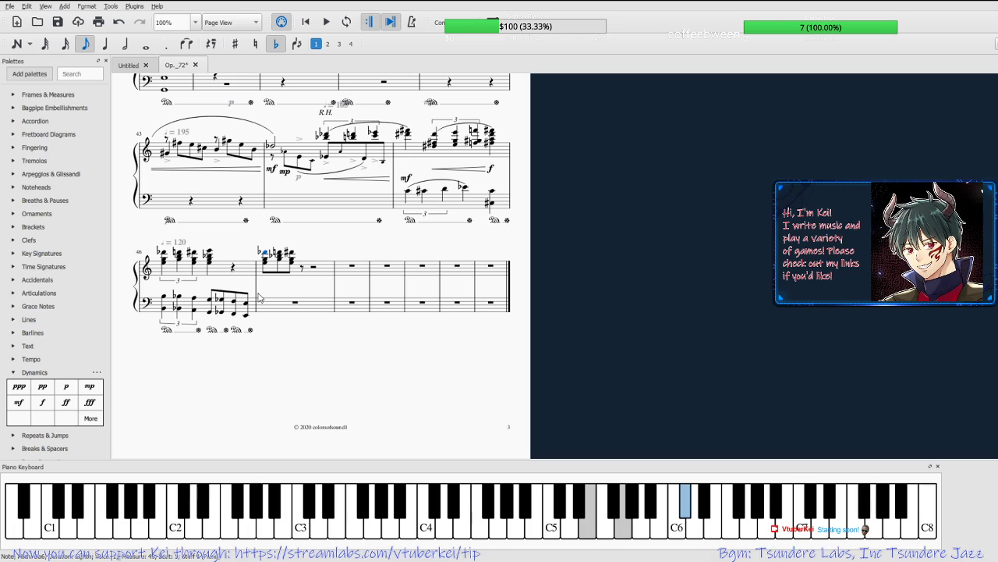
Check the tempo mark of measure 44 and set the one at measure 46 to 170.
left_click(180, 244)
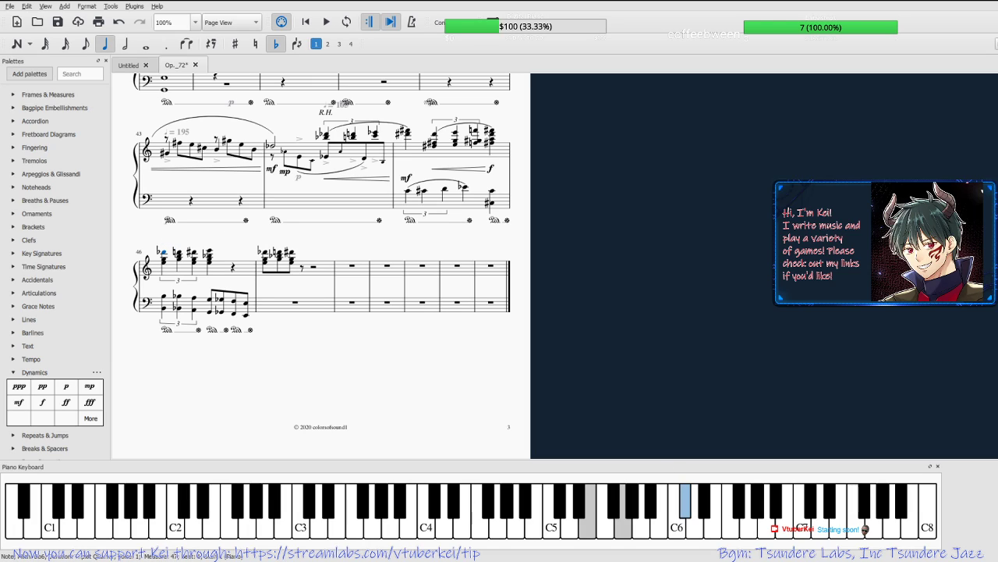
double_click(179, 244)
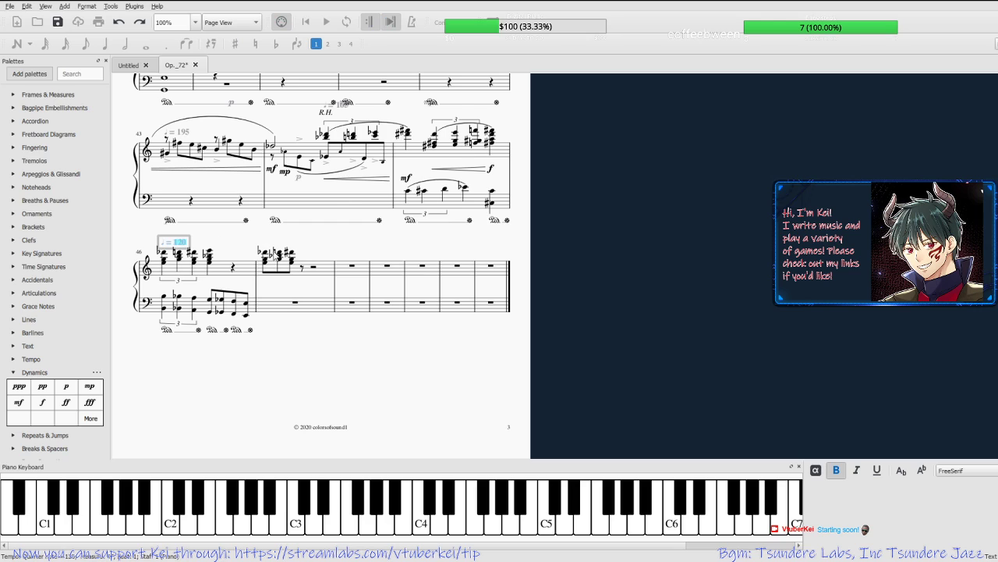
scroll(428, 376, "up", 5)
scroll(372, 401, "down", 2)
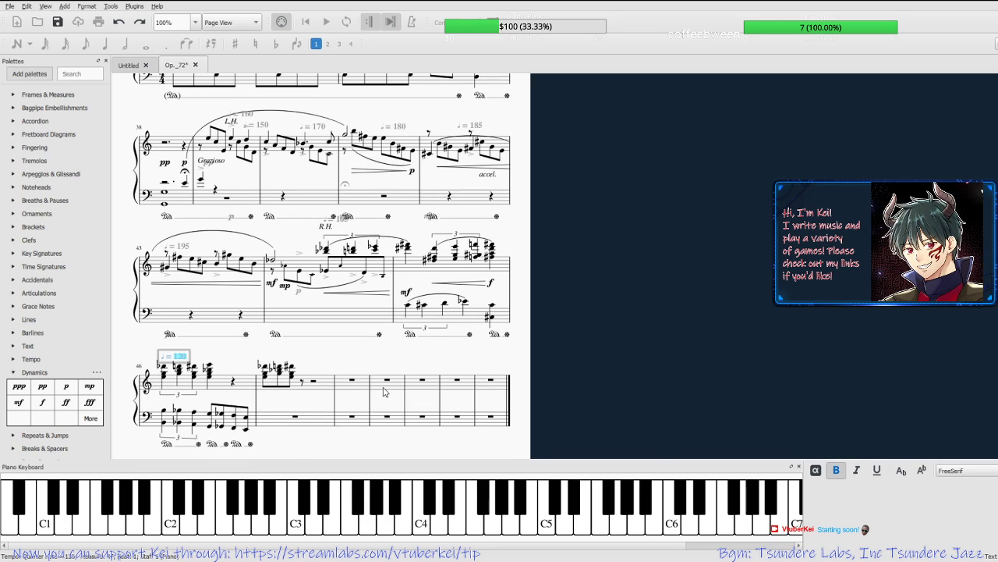
left_click(340, 226)
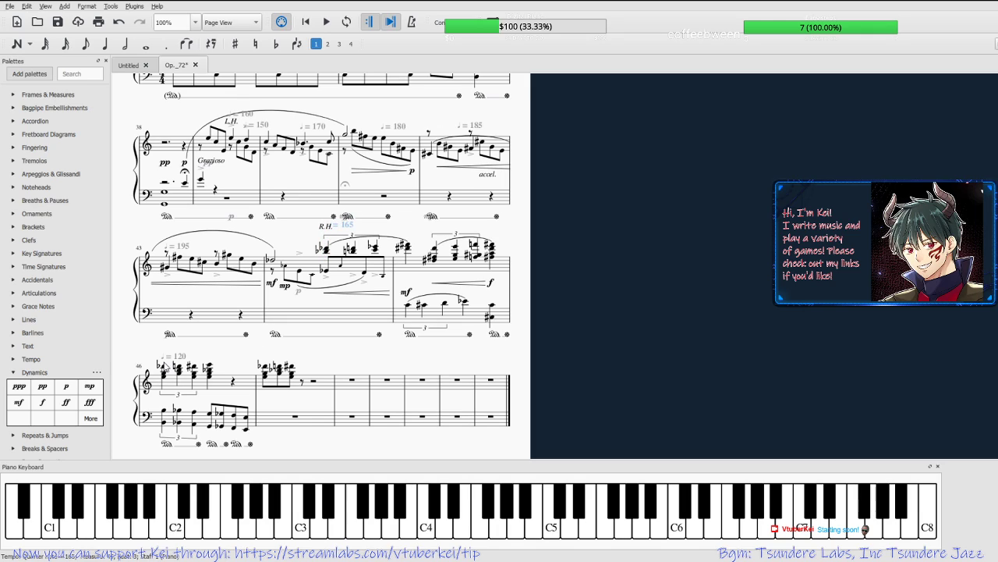
double_click(179, 356)
type("170")
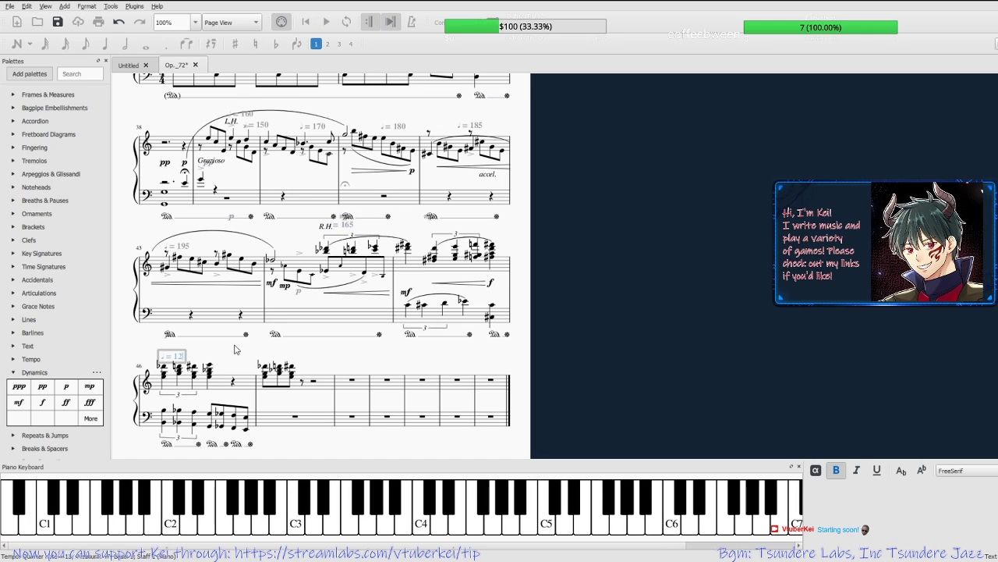
key("Escape")
Save the score and play back measure 46.
key("ctrl+s")
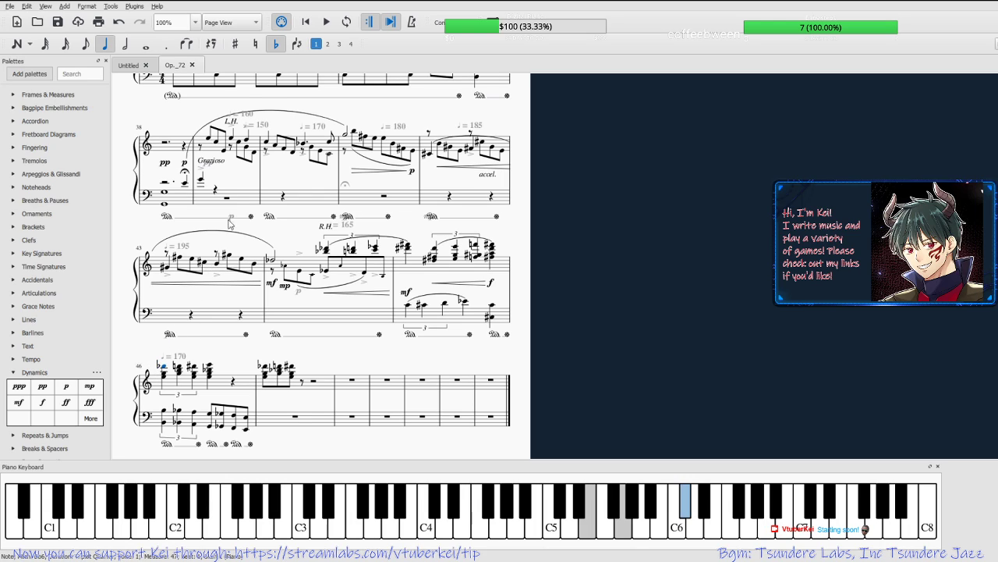
left_click(327, 22)
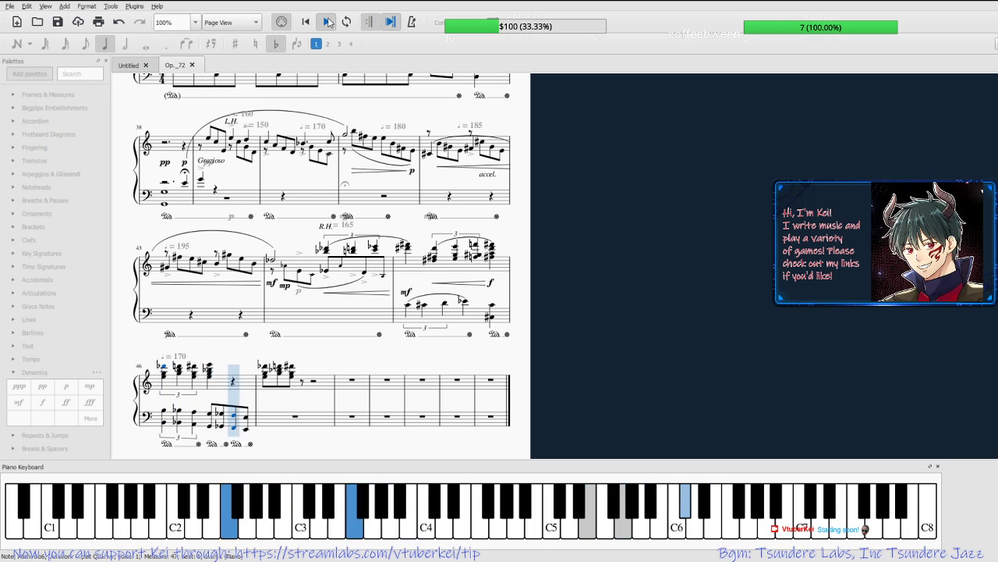
left_click(327, 22)
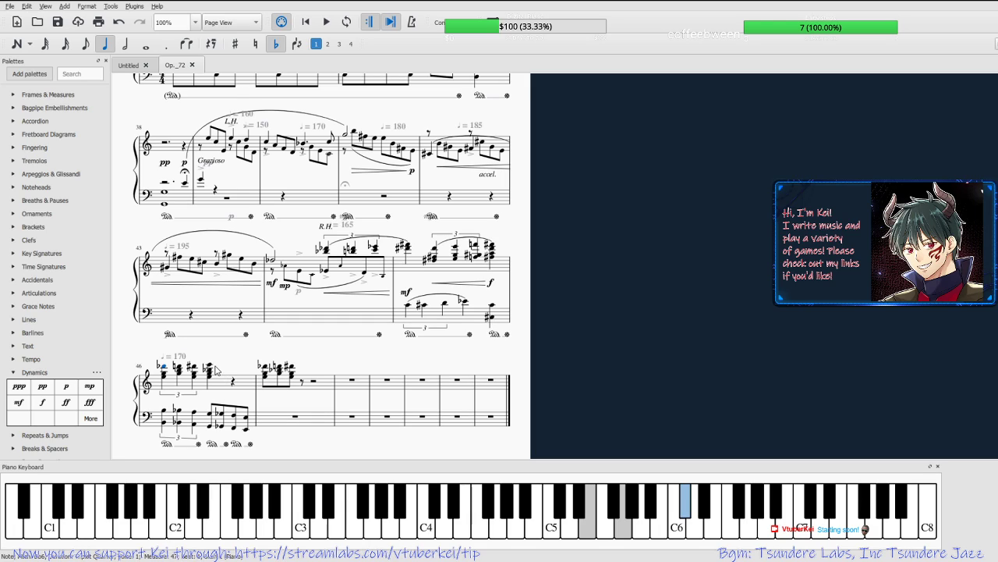
Lengthen the right-hand chord and the left-hand octave on the third beat of measure 46 to half notes.
left_click(209, 365)
left_click(126, 44)
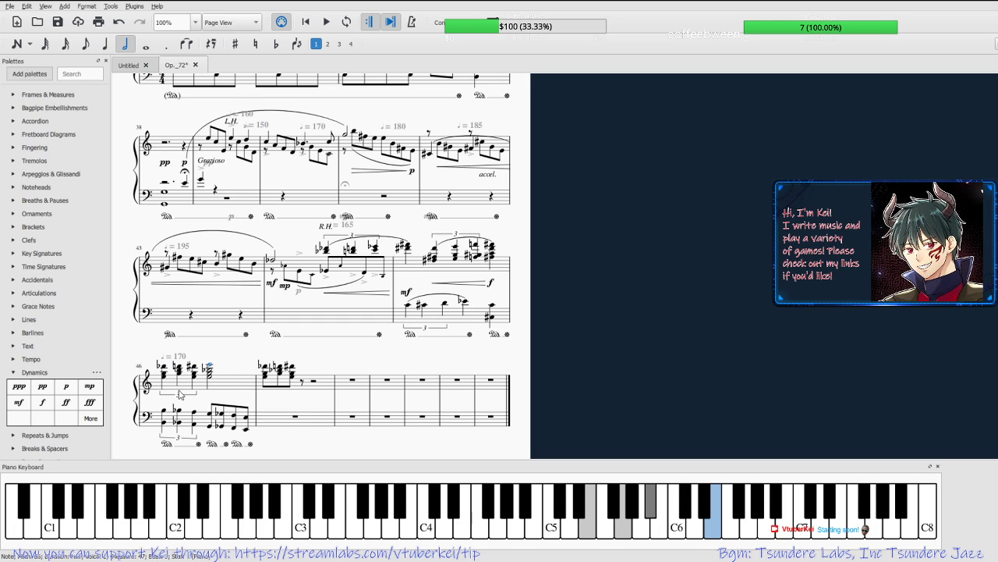
left_click(209, 413)
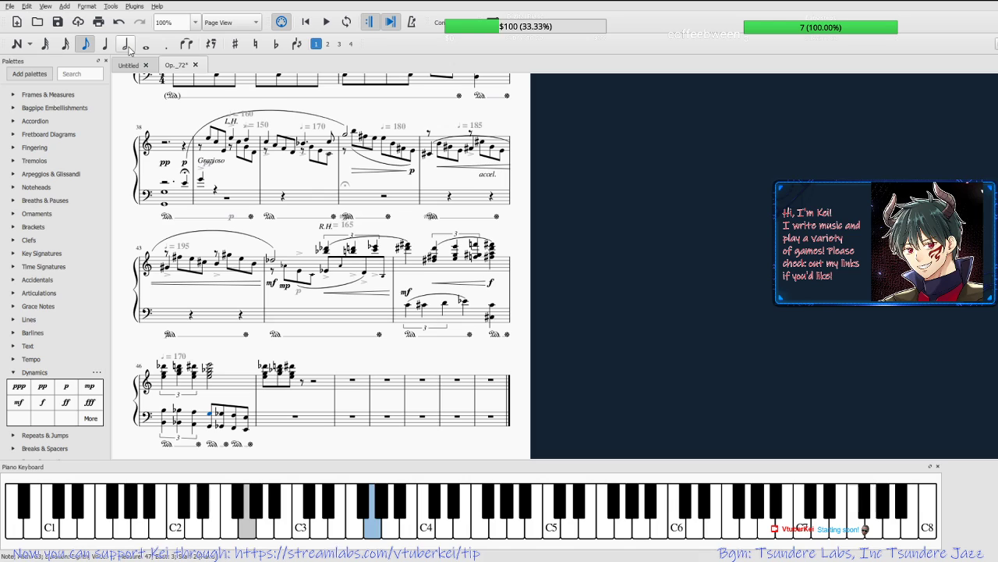
left_click(126, 44)
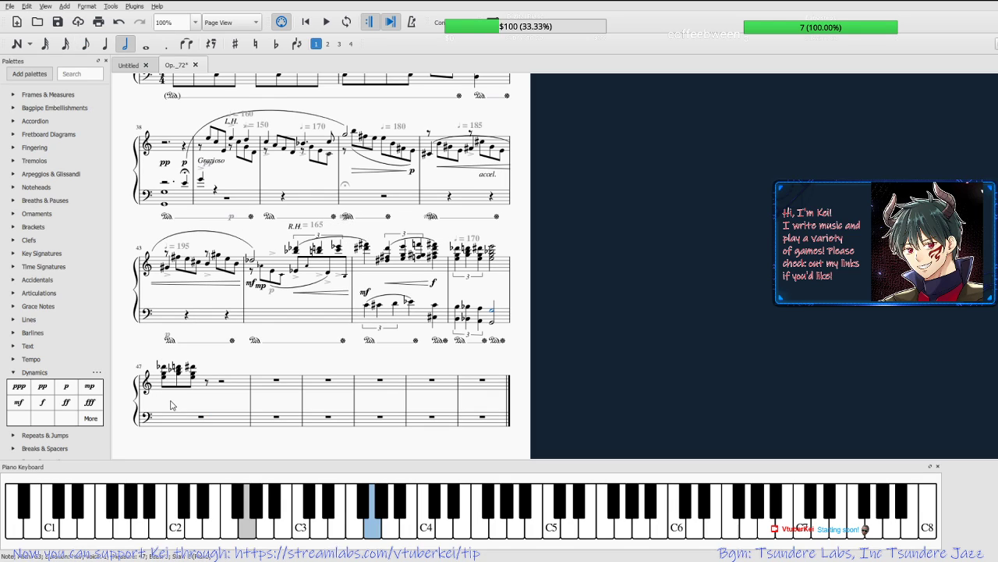
Add system breaks after measures 45 and 48 and save the score.
left_click(435, 261)
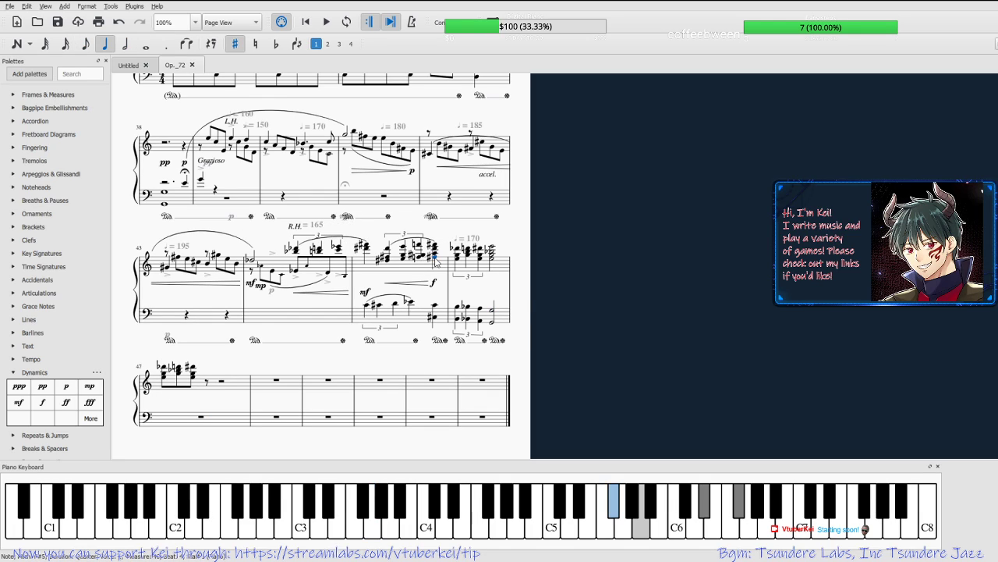
left_click(238, 355)
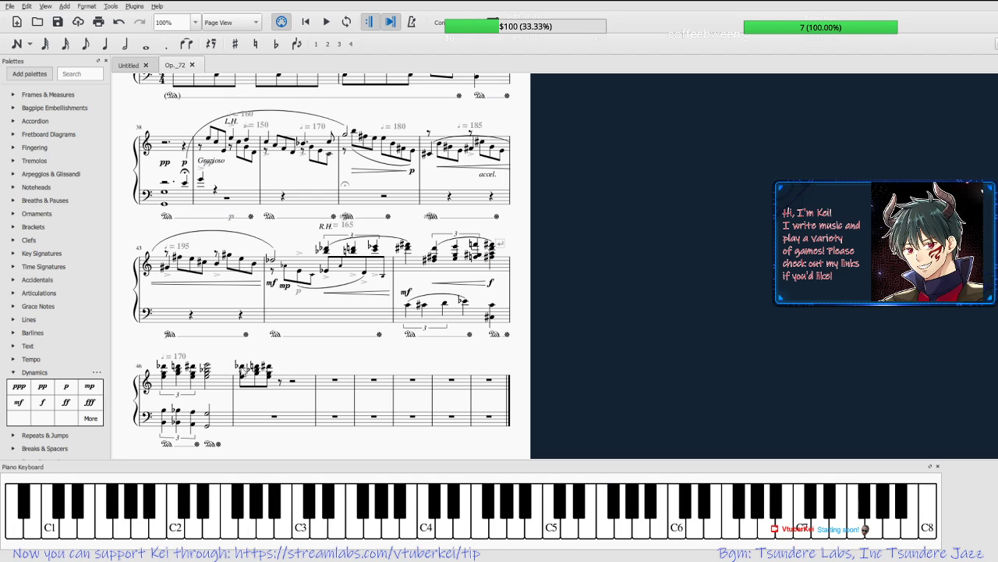
left_click(335, 381)
key("Return")
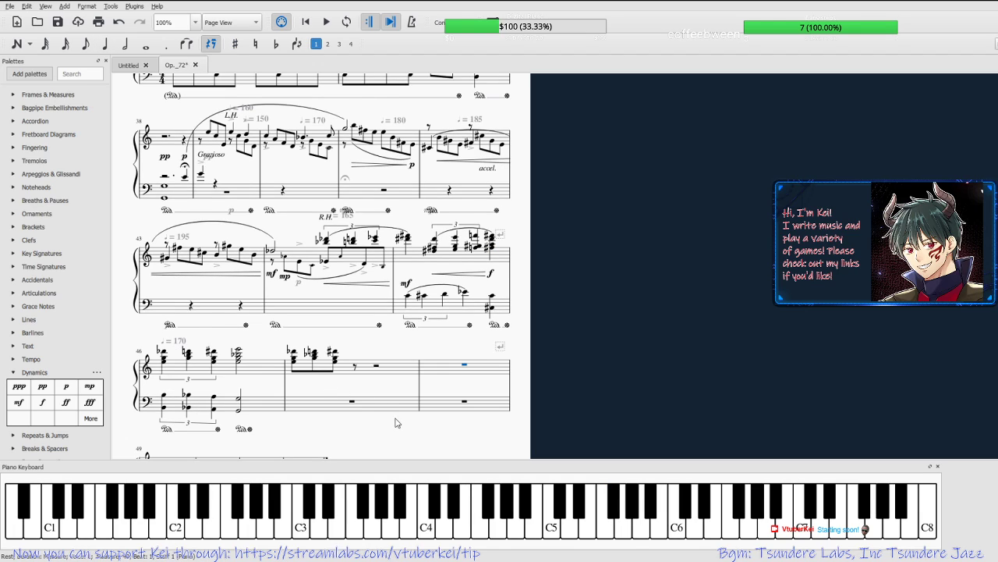
scroll(389, 418, "down", 3)
left_click(365, 374)
key("ctrl+s")
Play back measure 46 from its first right-hand chord.
left_click(164, 245)
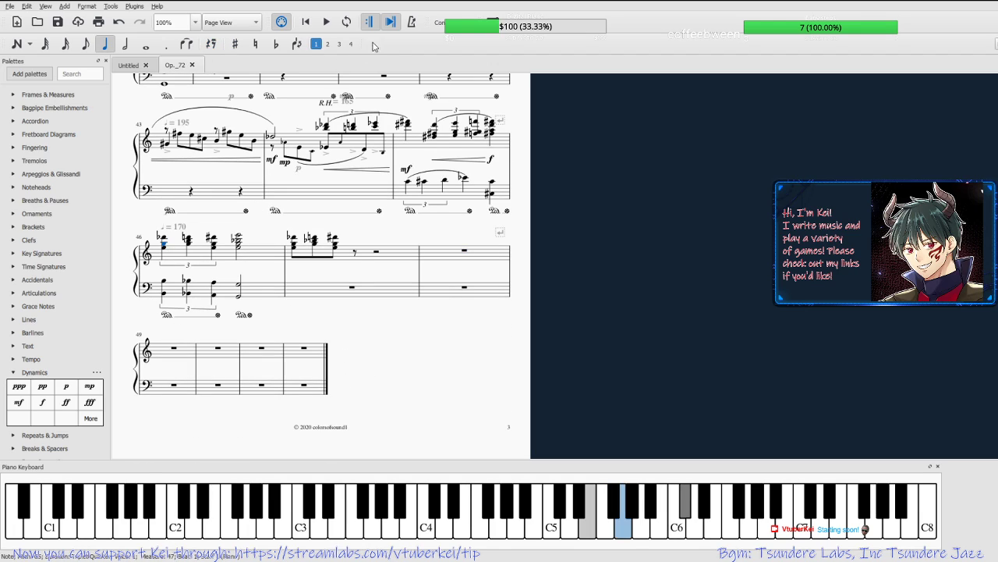
left_click(326, 21)
left_click(326, 22)
Set the tempo mark at measure 46 to 180.
double_click(184, 228)
key("BackSpace")
type("8")
left_click(257, 228)
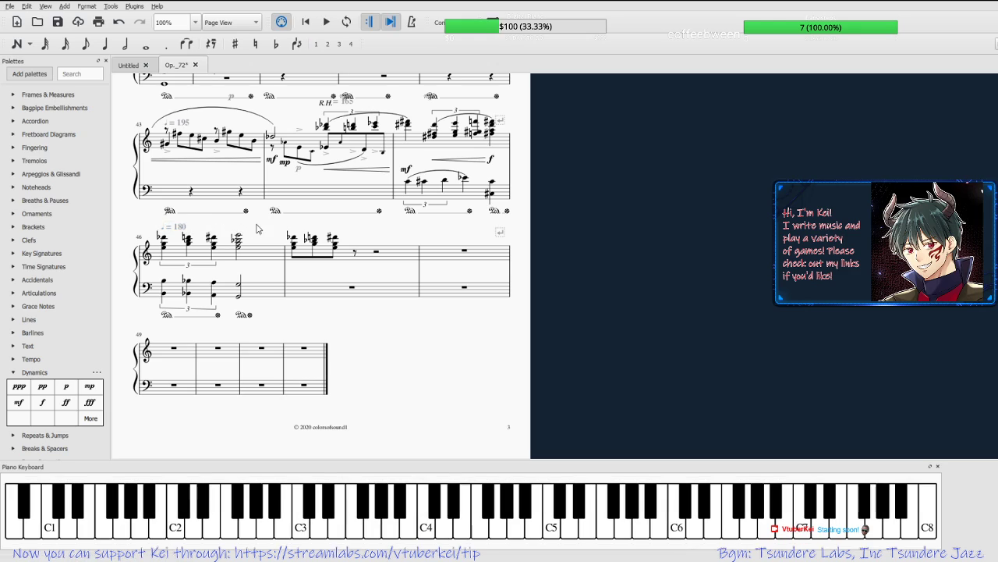
Set the tempo mark at measure 46 to 200 and save the score.
double_click(185, 227)
key("Left")
key("BackSpace")
key("BackSpace")
type("20")
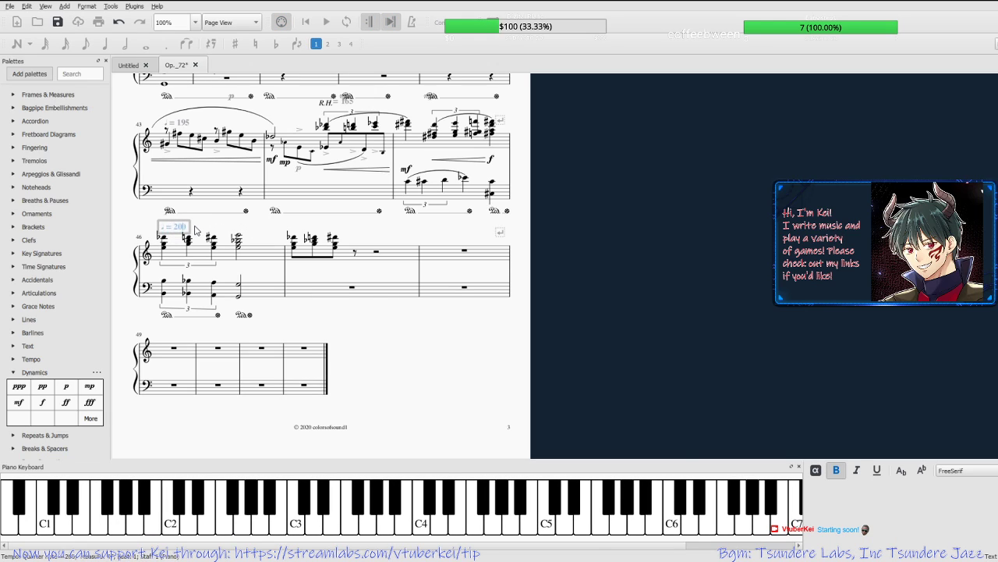
left_click(200, 230)
key("ctrl+s")
left_click(164, 238)
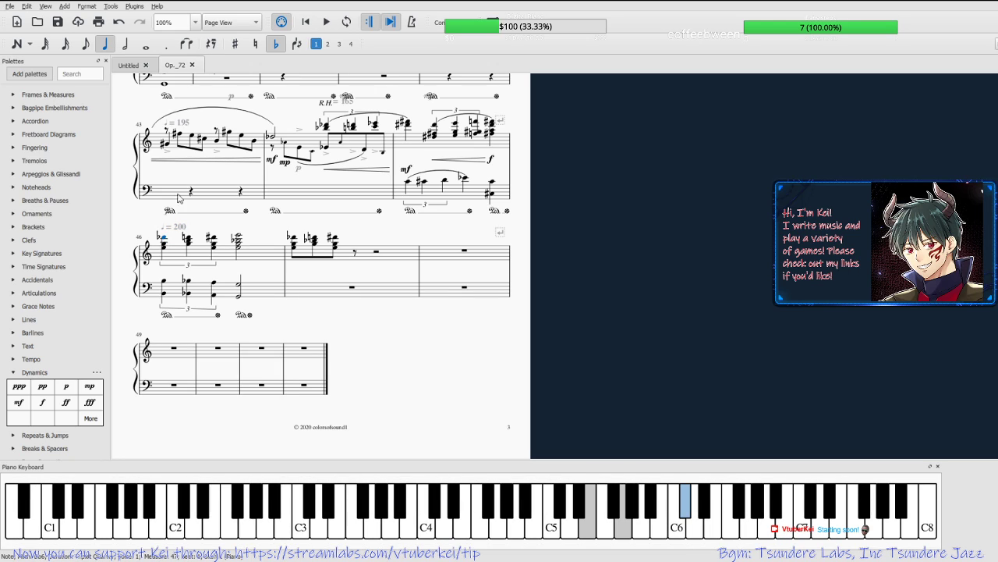
Play back measure 46 and shorten its final chords in both hands to quarter notes.
left_click(319, 25)
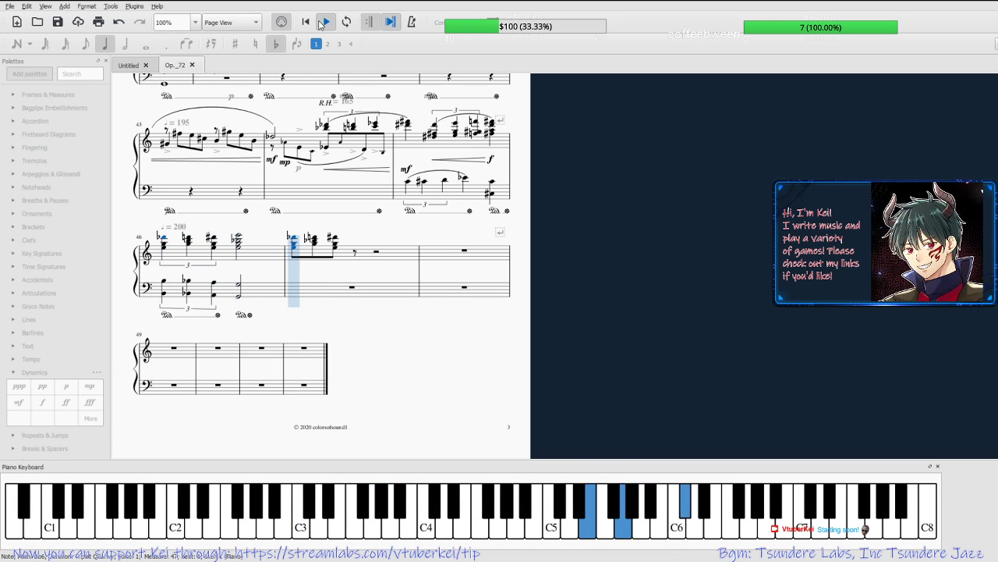
left_click(319, 24)
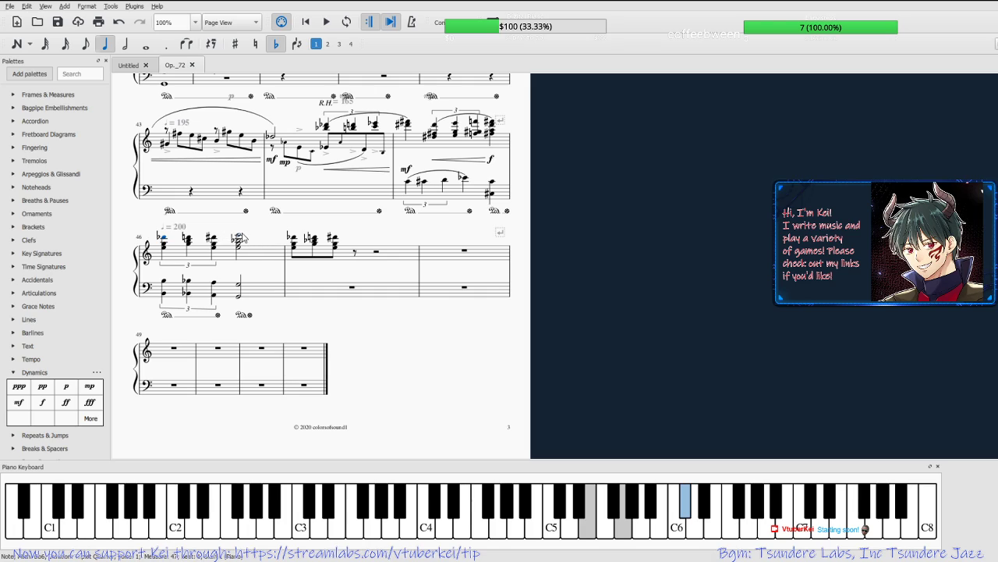
left_click(239, 237)
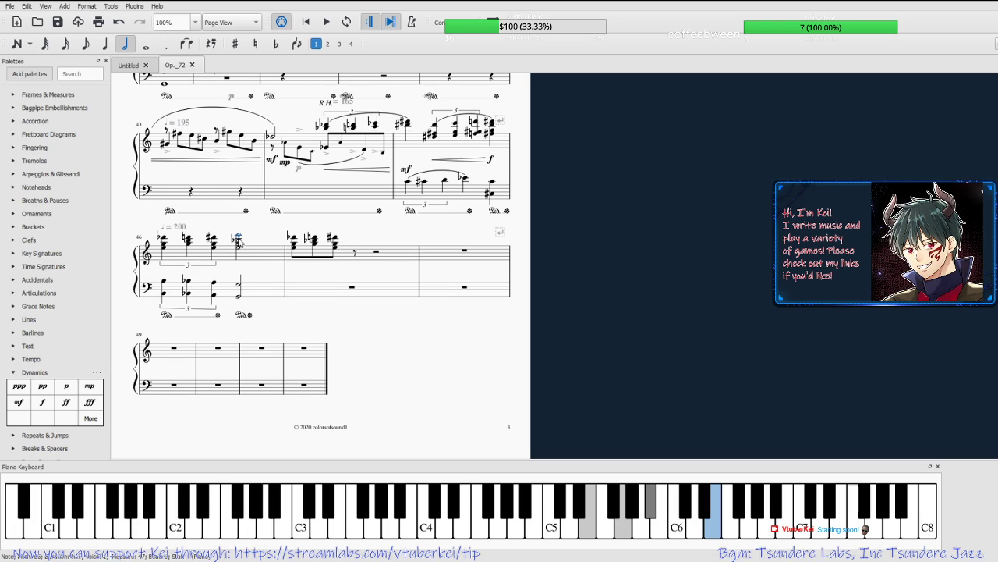
key("5")
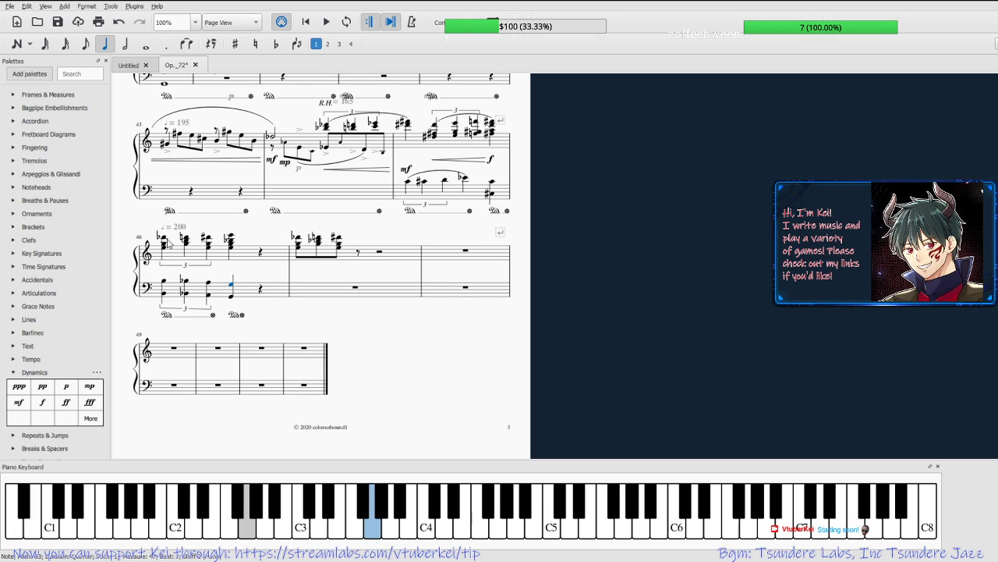
Play back measure 46 with the shortened final chords, starting from its first right-hand chord.
left_click(162, 238)
left_click(326, 22)
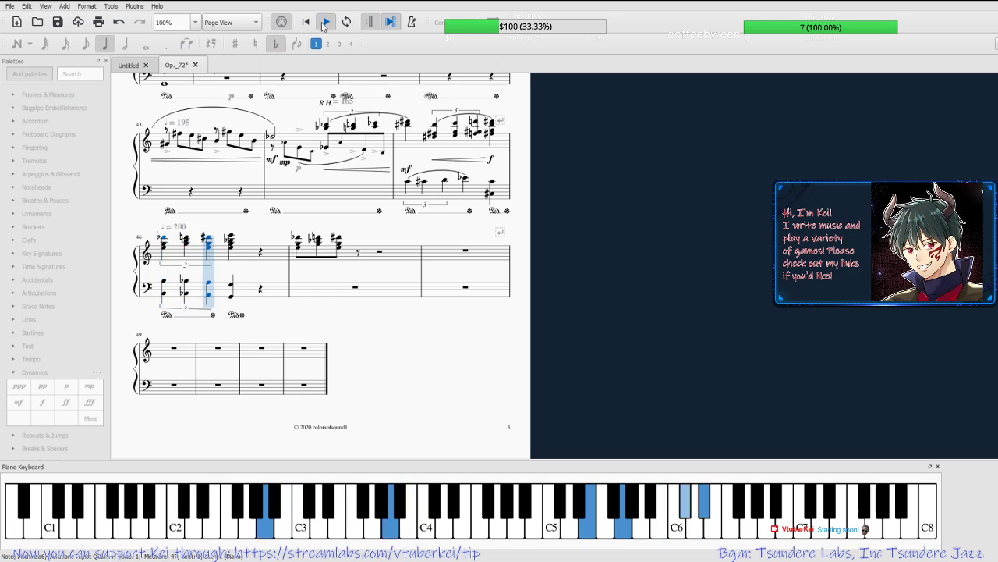
left_click(325, 22)
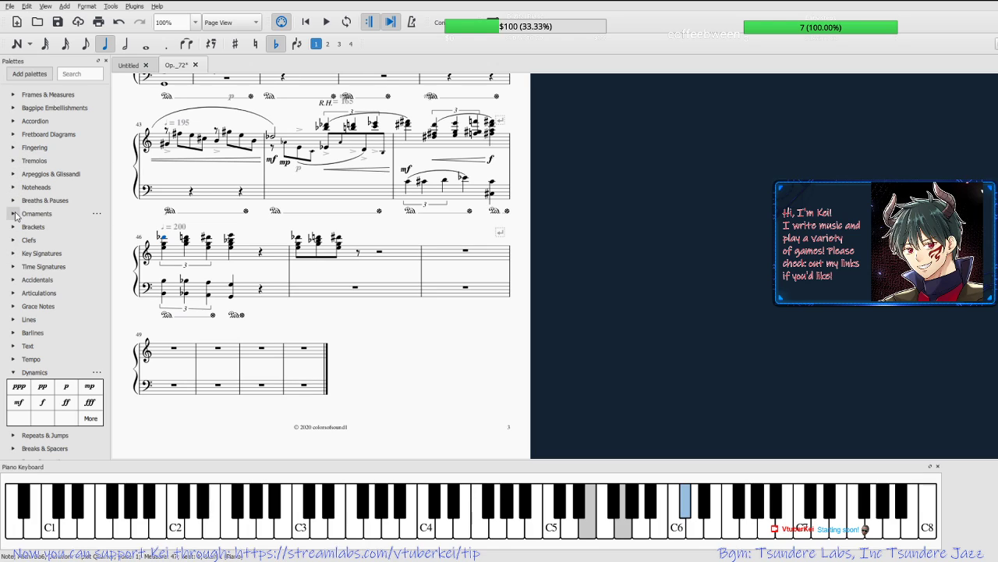
Change the time signature from measure 46 onward to 3/4.
left_click(12, 266)
left_click_drag(42, 284, 168, 263)
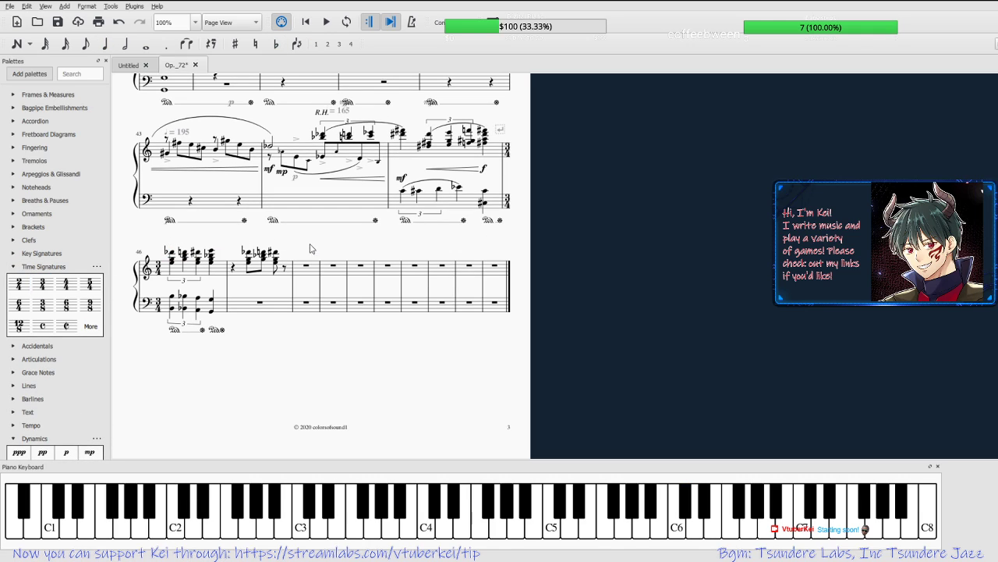
left_click(166, 251)
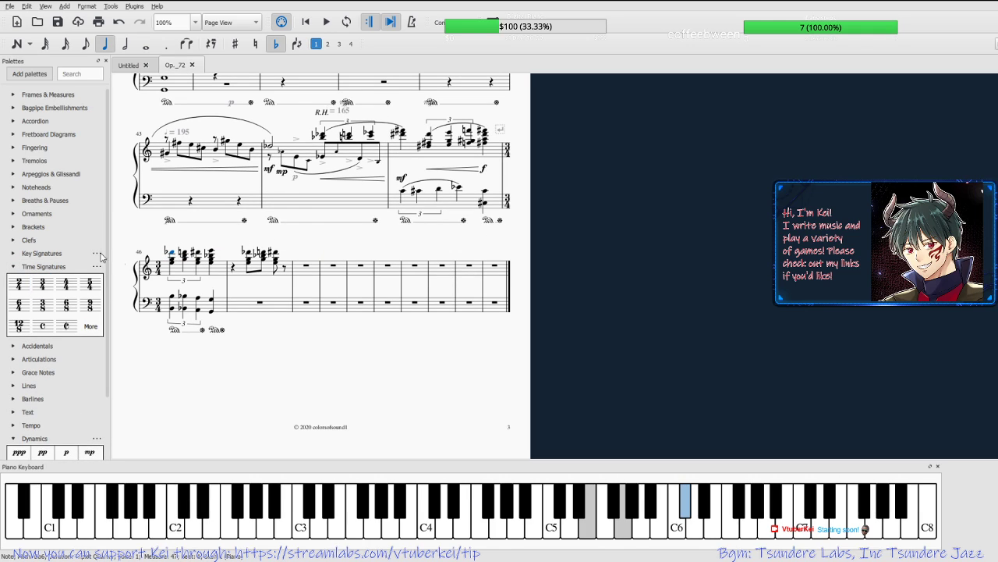
left_click(12, 266)
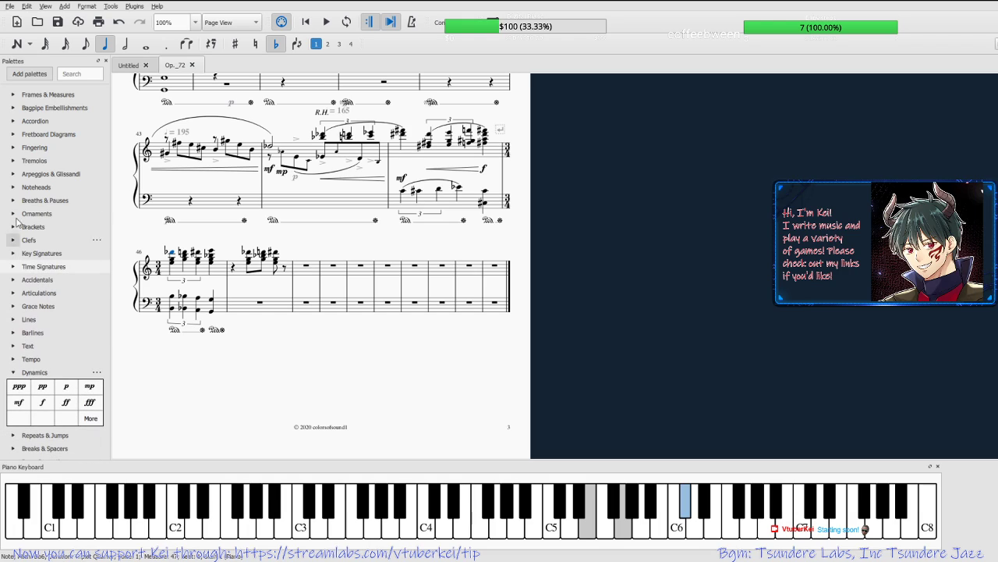
Slur the right-hand chords of measure 46 together, and do the same for its left-hand chords.
left_click(14, 319)
left_click(32, 336)
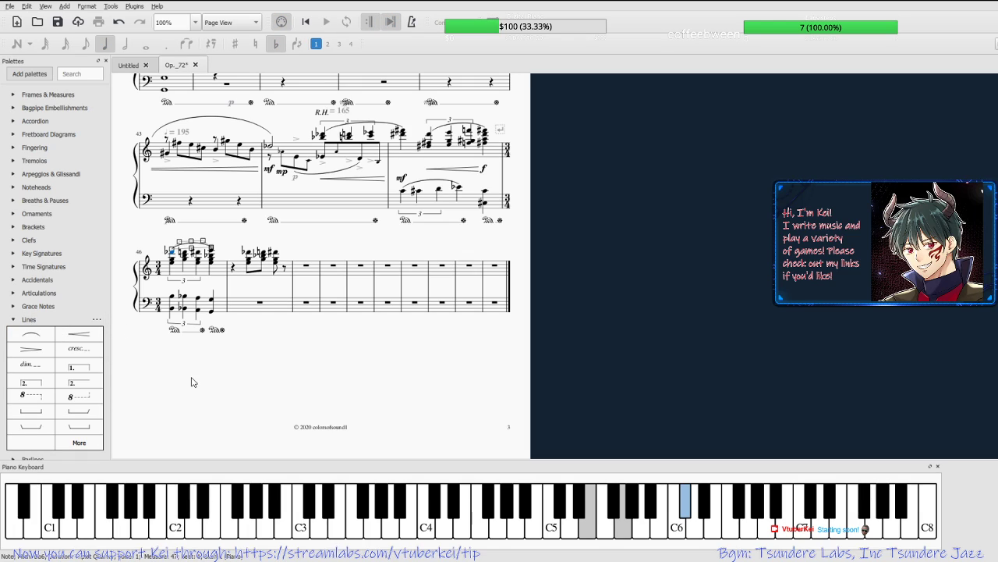
left_click(260, 361)
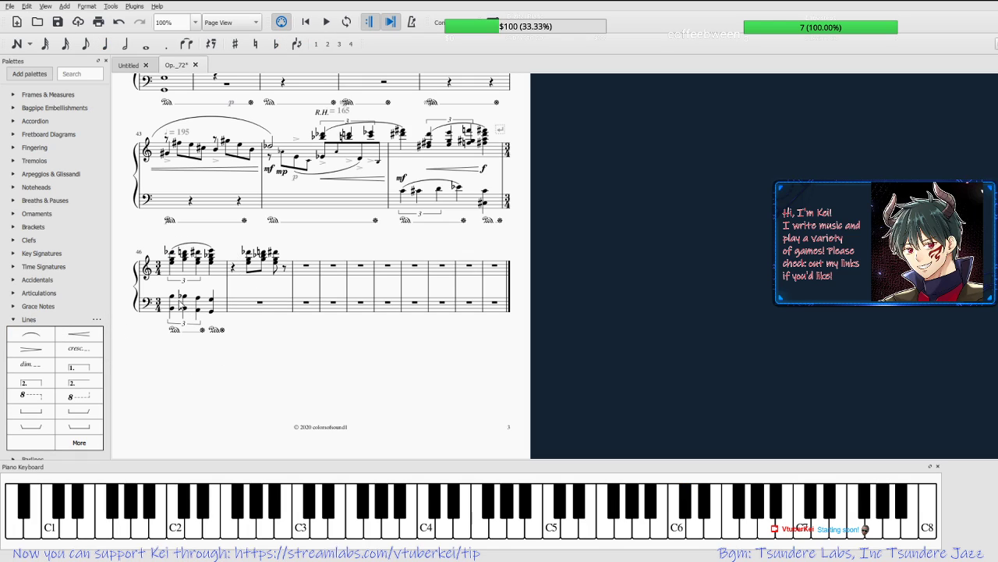
left_click(173, 295)
left_click(31, 333)
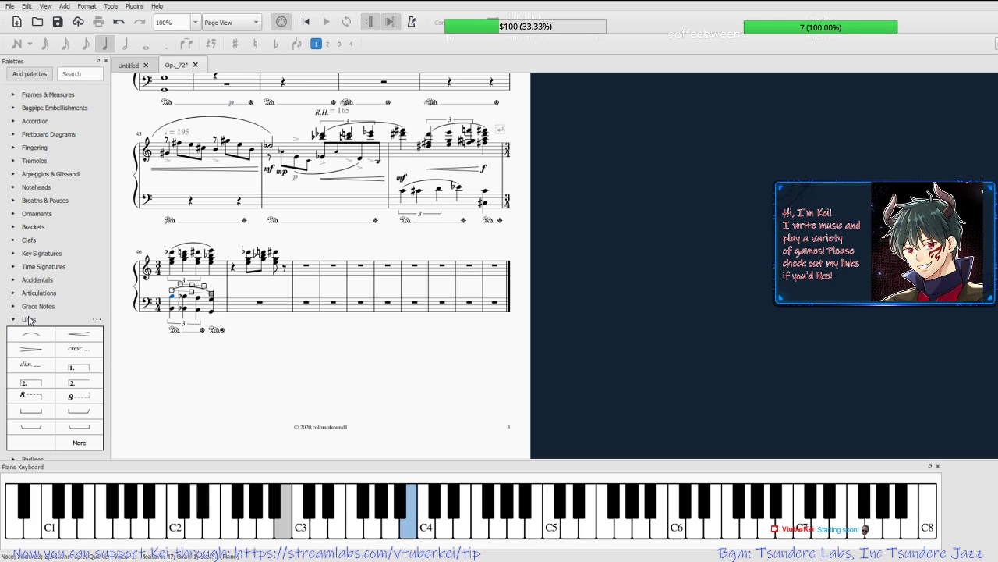
left_click(301, 350)
Play back the slurred 3/4 version of measure 46 from its first right-hand chord.
left_click(174, 254)
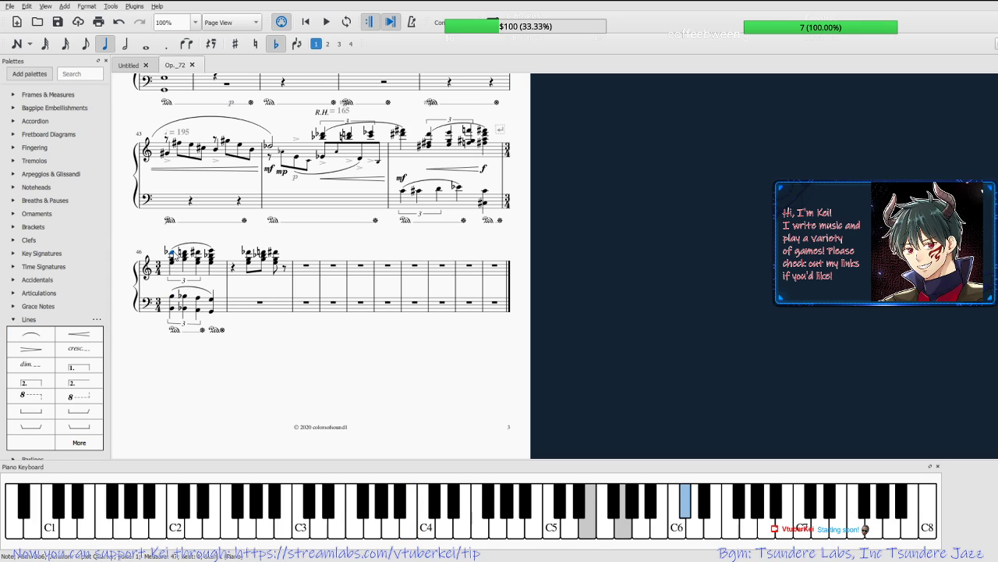
left_click(328, 22)
left_click(327, 23)
Try to remove the second pedal marking under measure 46, and undo the removal.
left_click(201, 331)
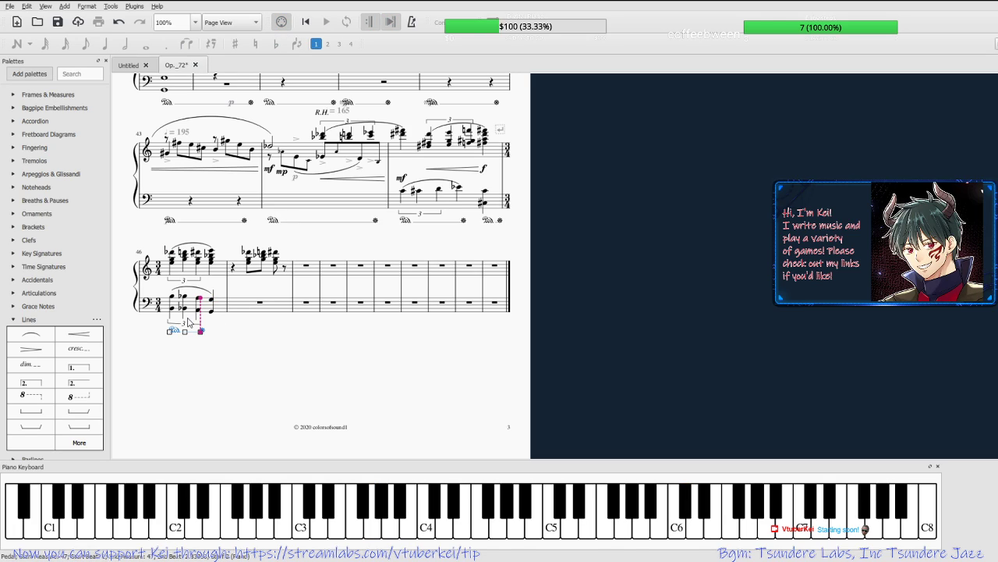
left_click(256, 343)
key("ctrl+z")
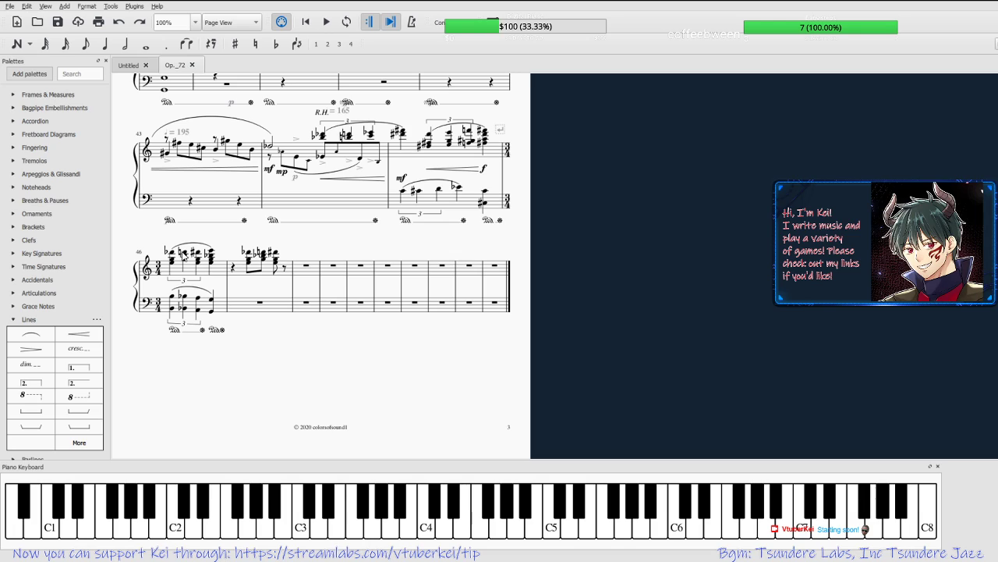
left_click(171, 252)
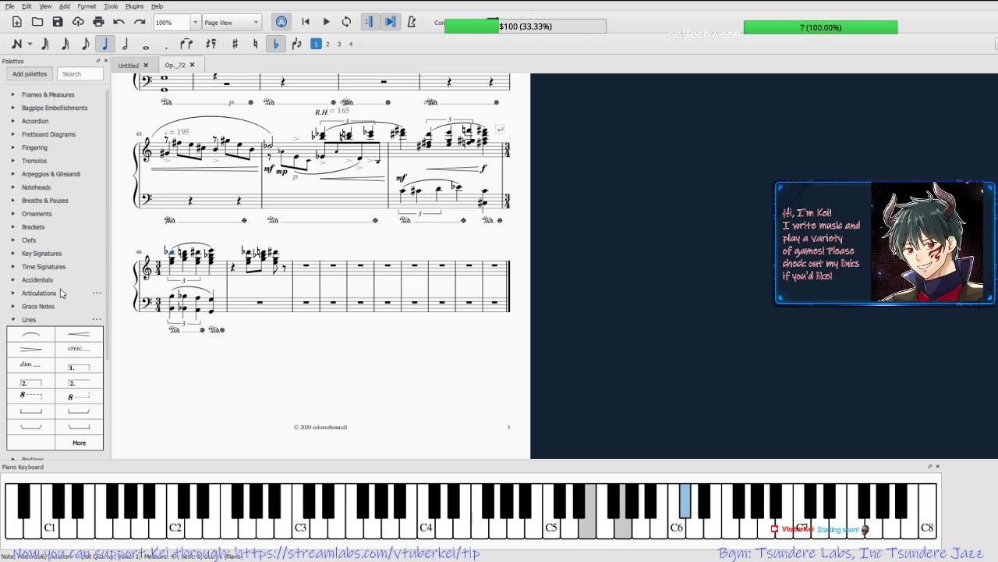
left_click(12, 319)
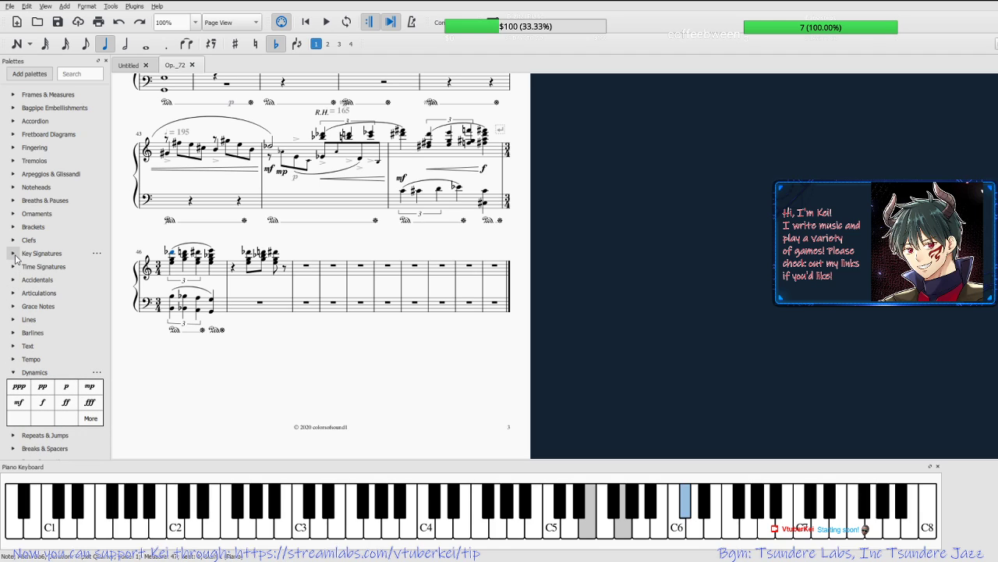
left_click(13, 266)
left_click(13, 267)
left_click(14, 254)
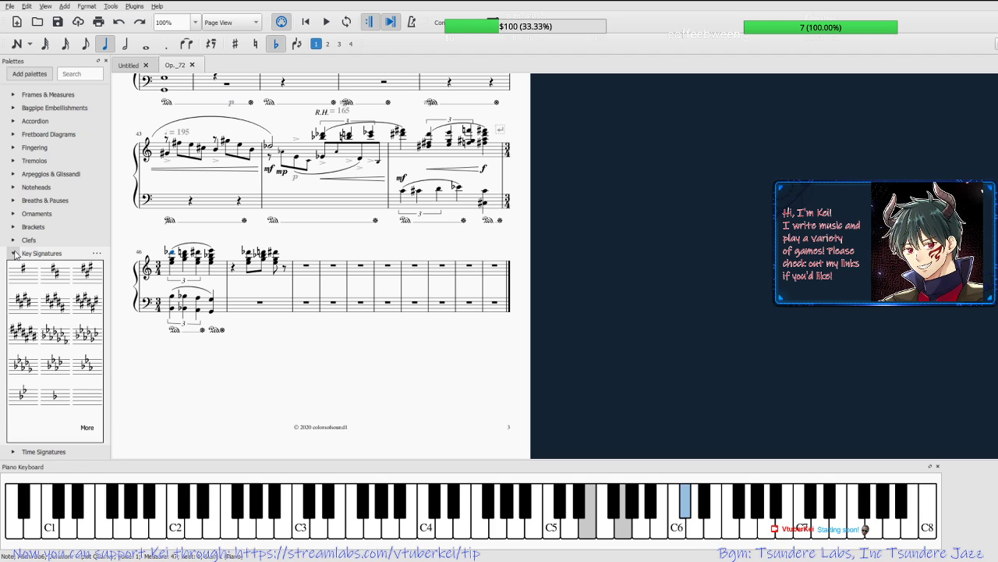
left_click(14, 254)
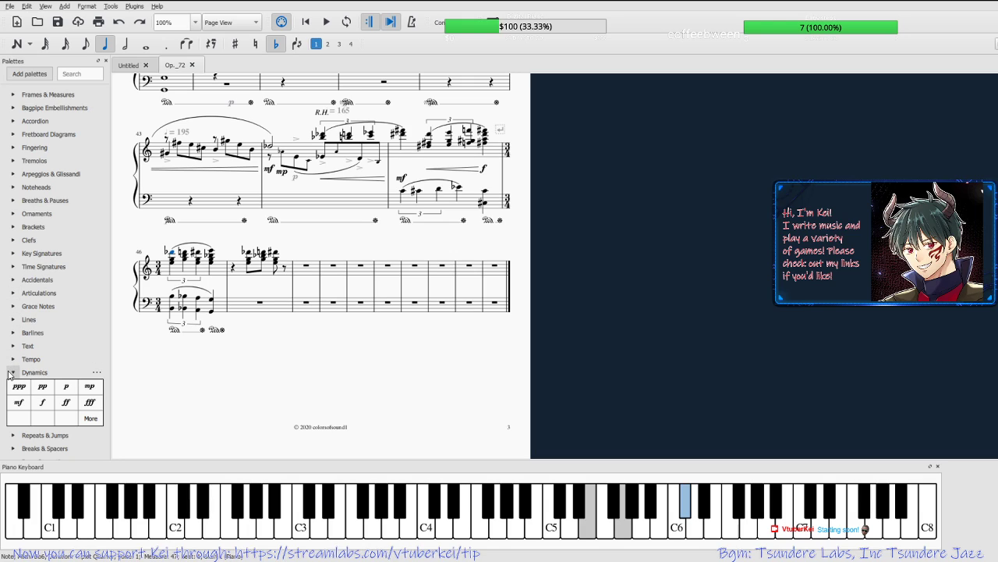
Add a quarter-note tempo mark at the start of measure 46 and set it to 190.
left_click(13, 372)
left_click(12, 359)
left_click_drag(26, 382, 175, 248)
double_click(171, 242)
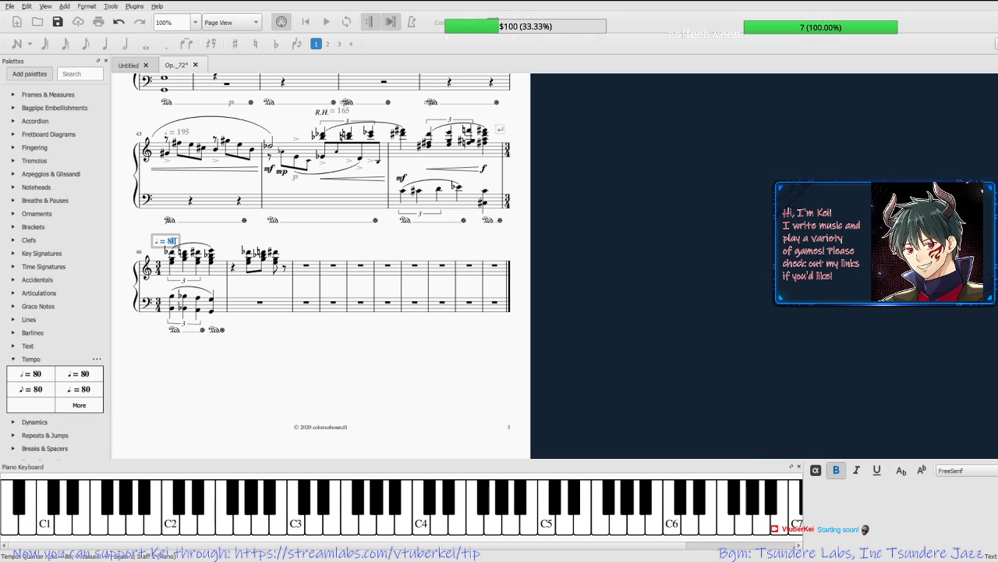
type("190")
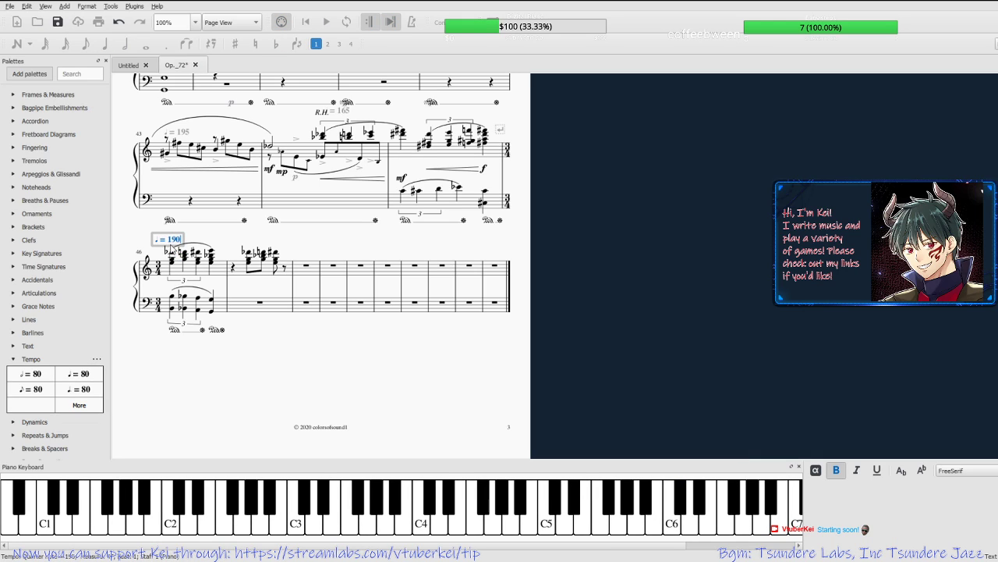
key("Escape")
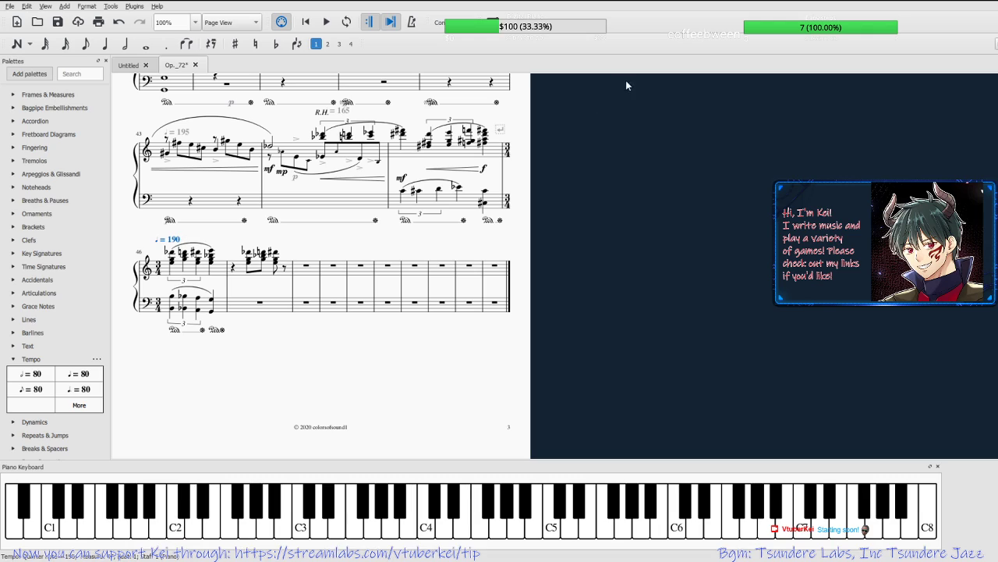
Make the tempo mark at measure 46 invisible and play back the measure.
key("v")
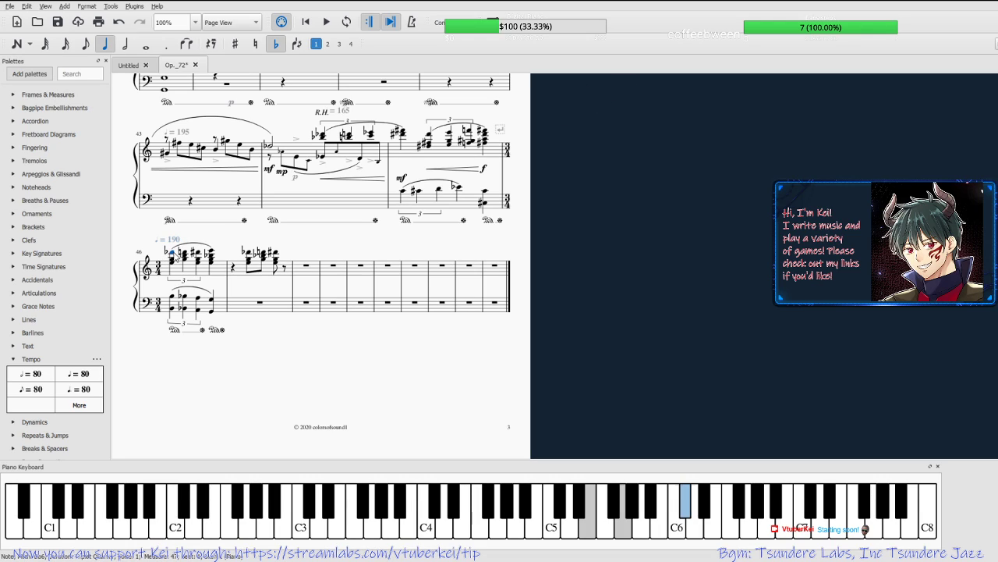
left_click(326, 22)
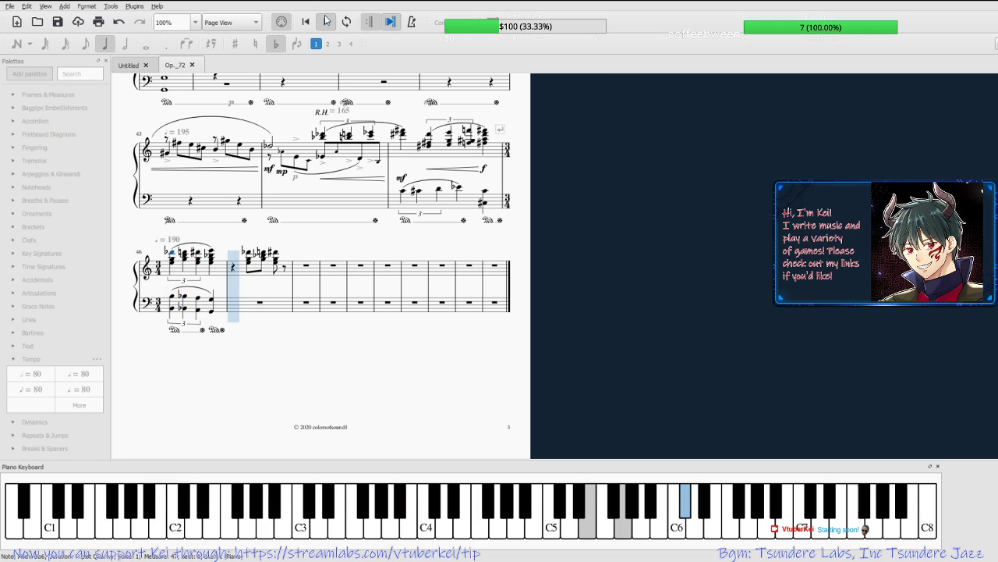
left_click(326, 21)
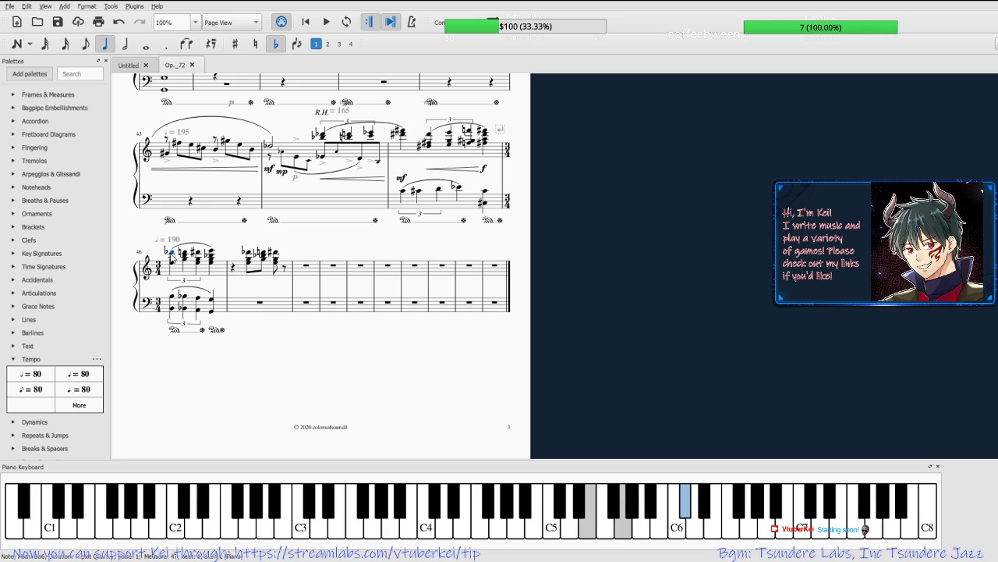
Copy both hands of measure 46 into measure 47 and save the score.
left_click(159, 250)
key("ctrl+c")
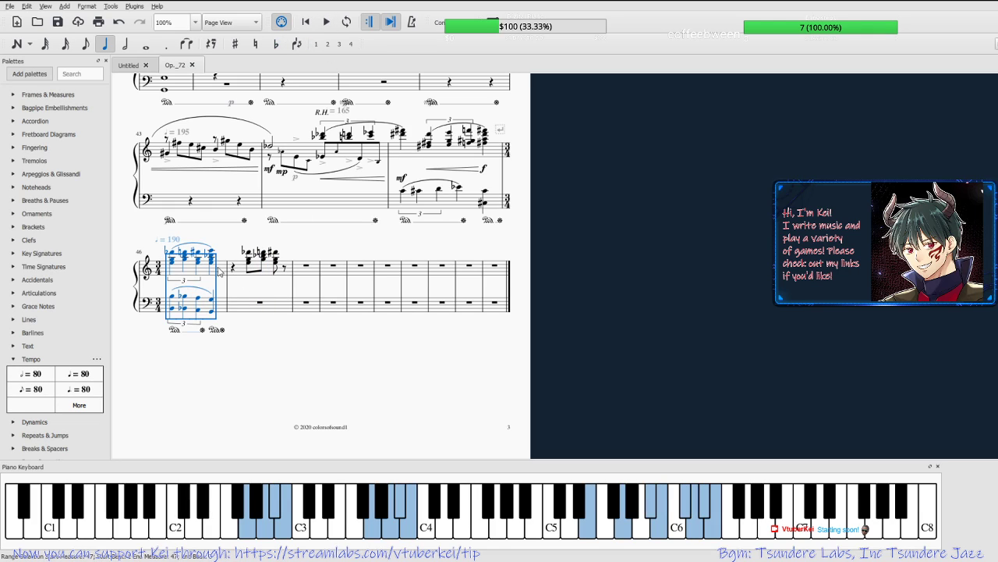
left_click(234, 275)
key("ctrl+v")
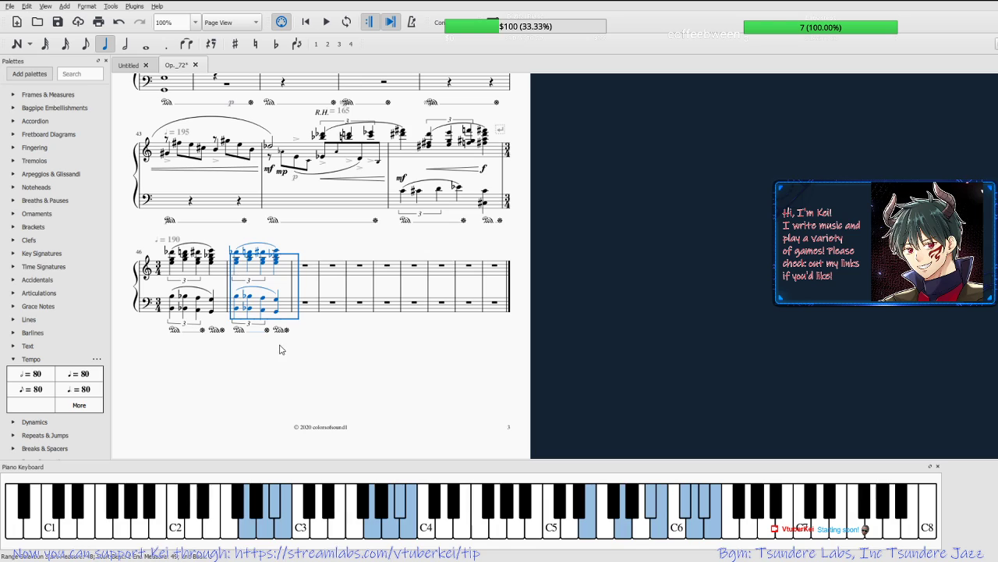
key("Escape")
key("ctrl+s")
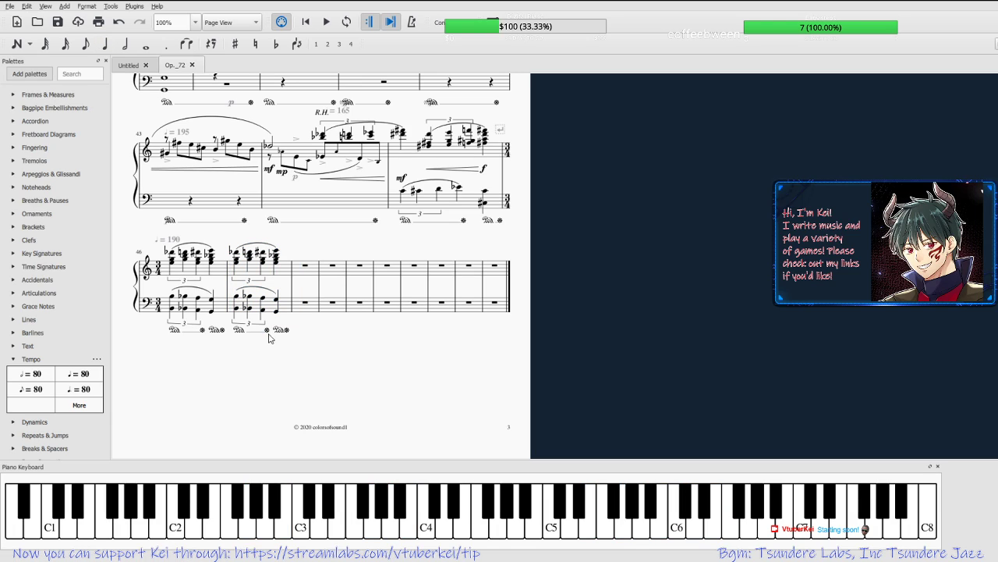
Raise all right-hand chords of measure 47 by three semitones.
left_click(236, 255)
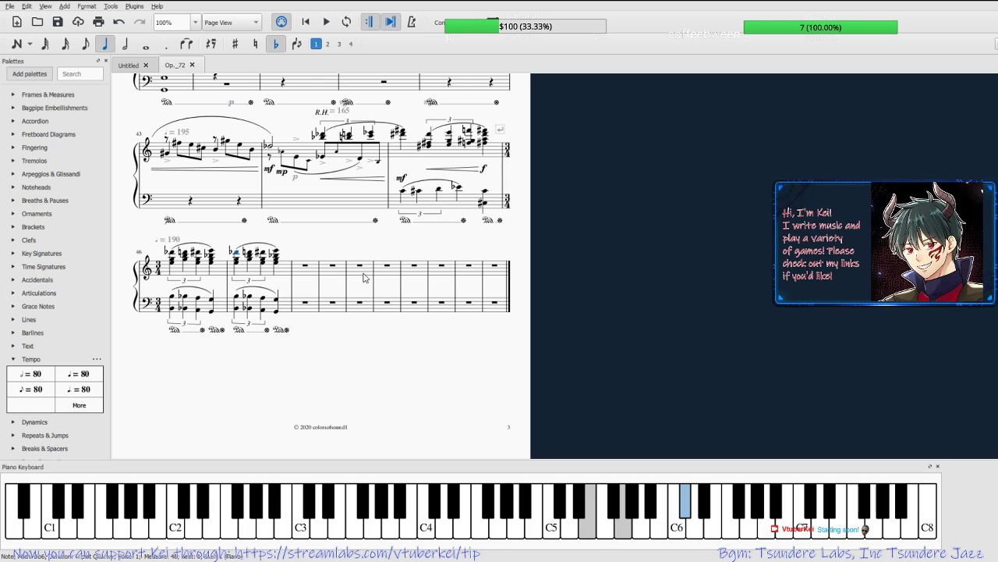
key("shift+Right")
key("shift+Right")
key("shift+Right")
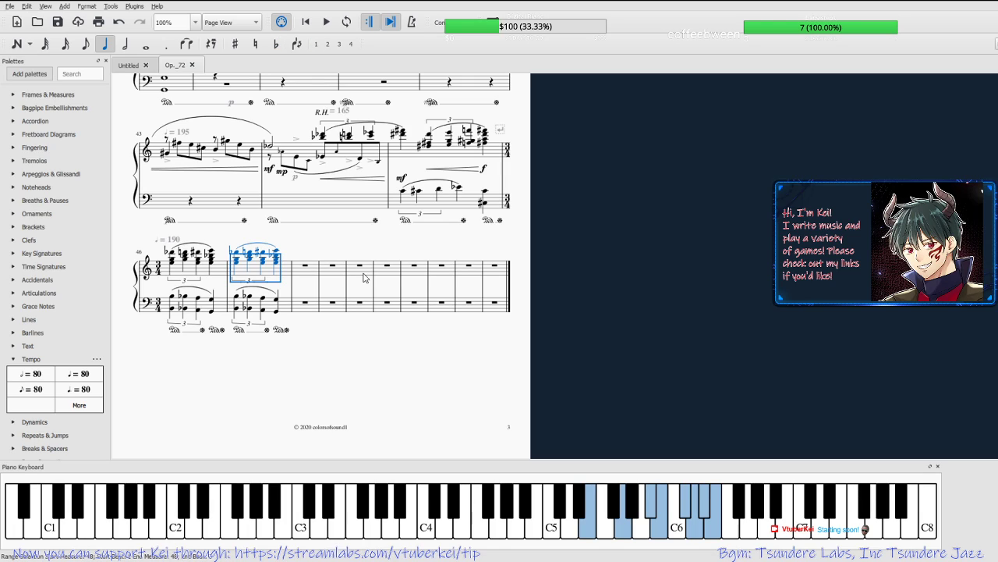
key("Up")
key("Up")
key("Up")
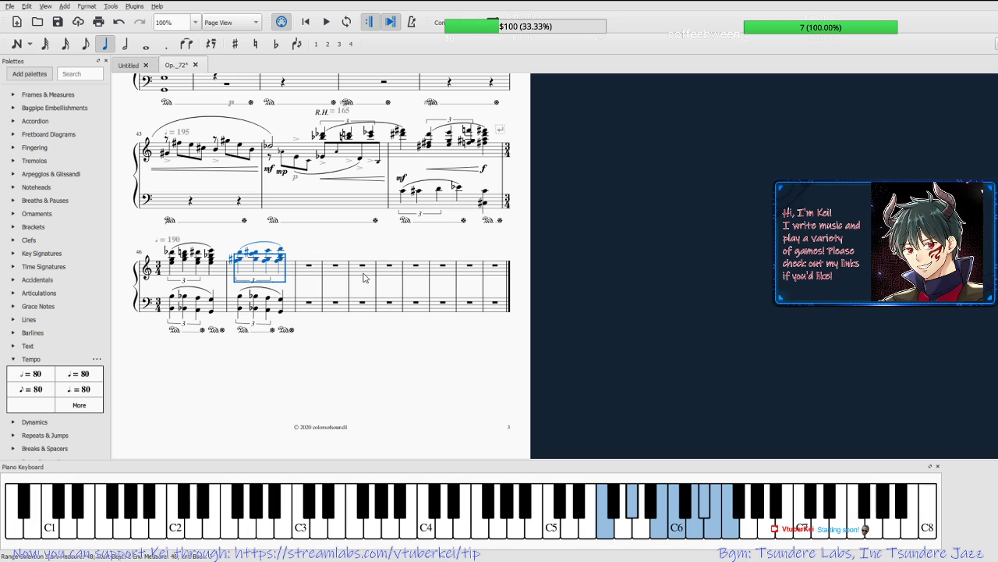
key("Down")
key("Down")
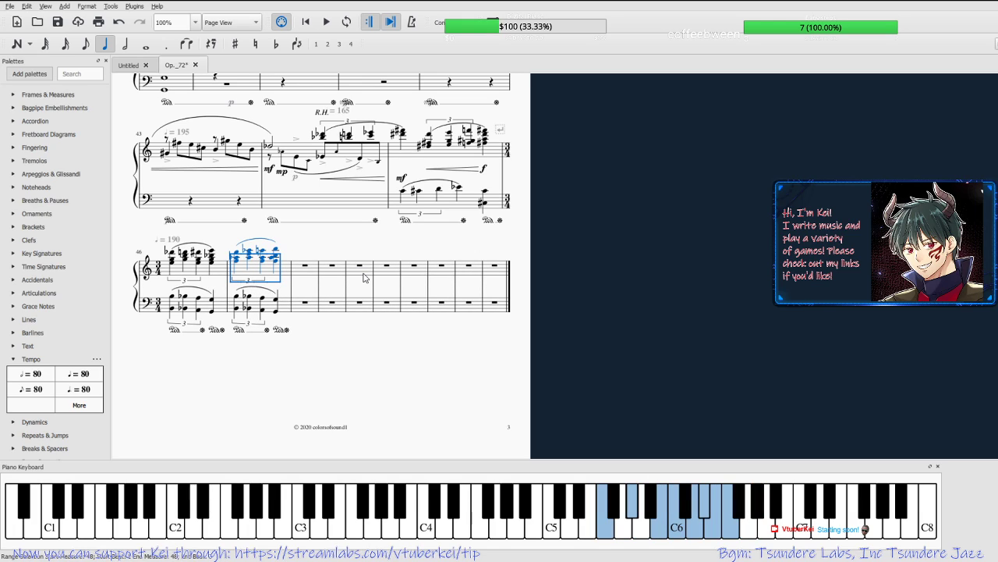
key("Up")
key("Up")
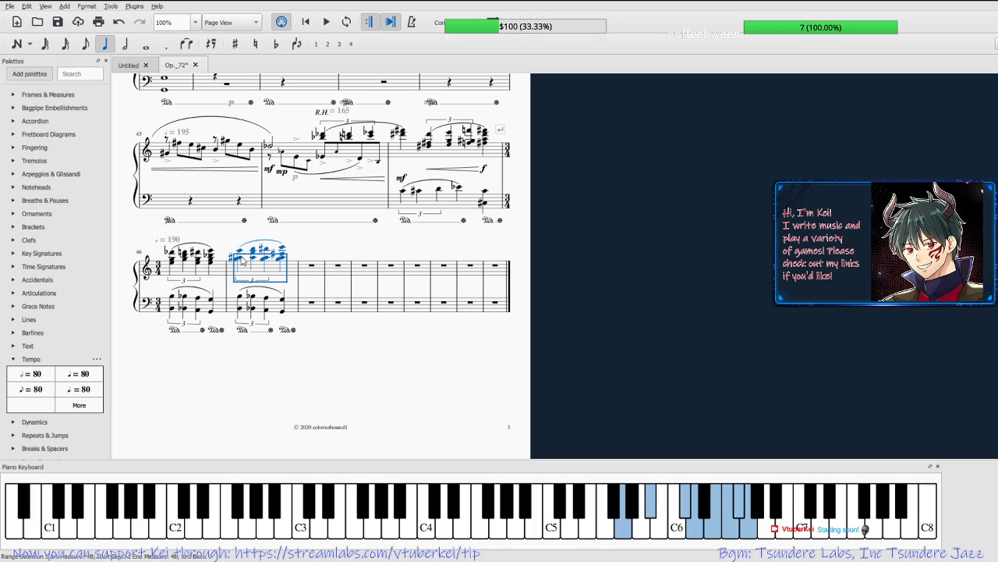
Respell the right-hand chords of measure 47 enharmonically and step through them from the first to the last chord.
key("j")
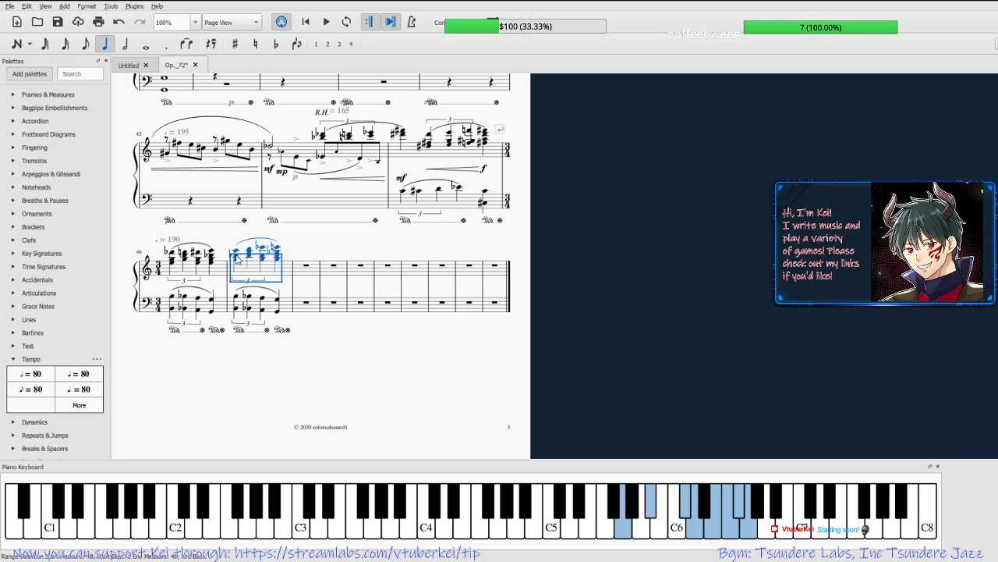
left_click(236, 256)
key("Right")
key("Right")
key("Right")
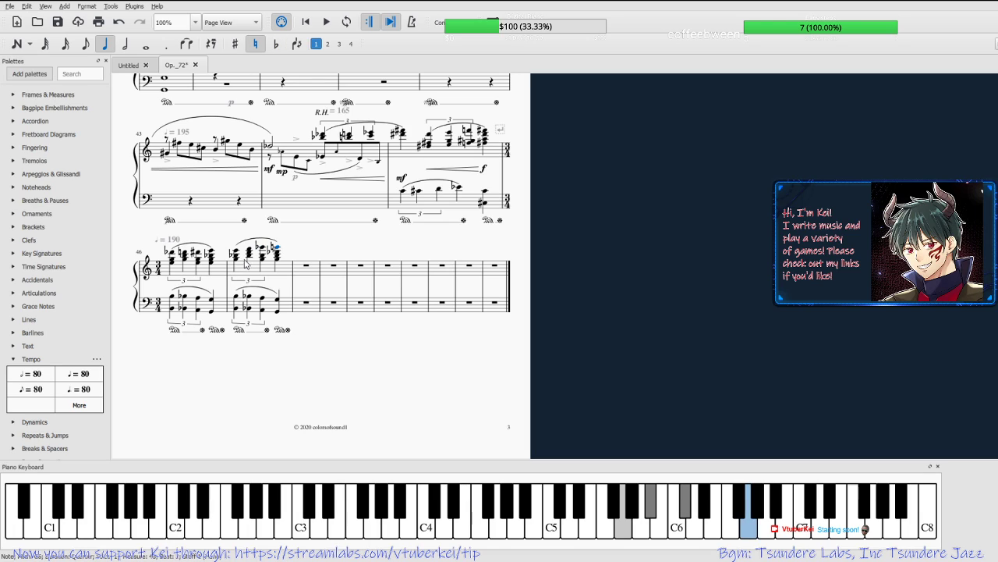
Lower all left-hand chords of measure 47 by one semitone.
left_click(237, 296)
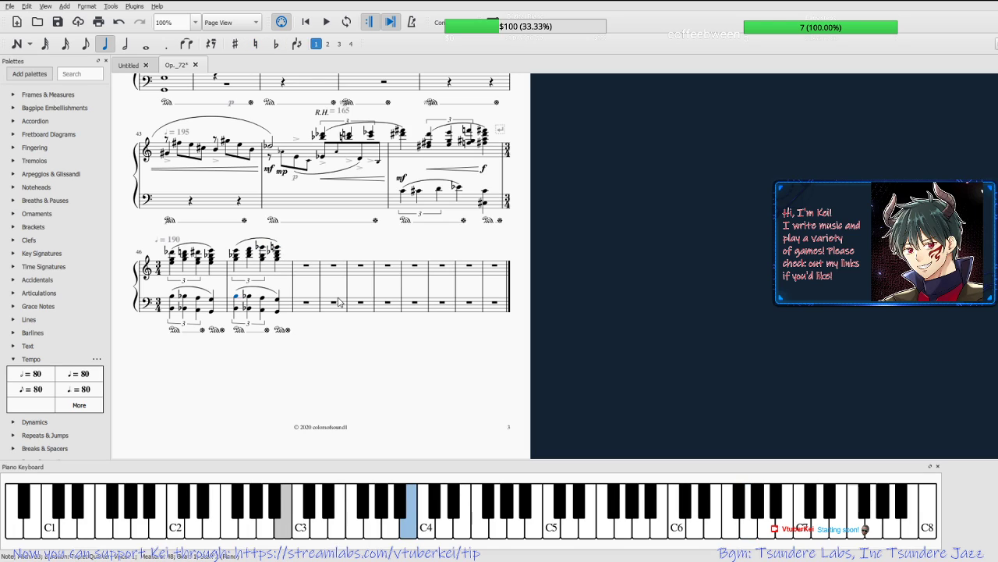
key("shift+Right")
key("shift+Right")
key("shift+Right")
key("Down")
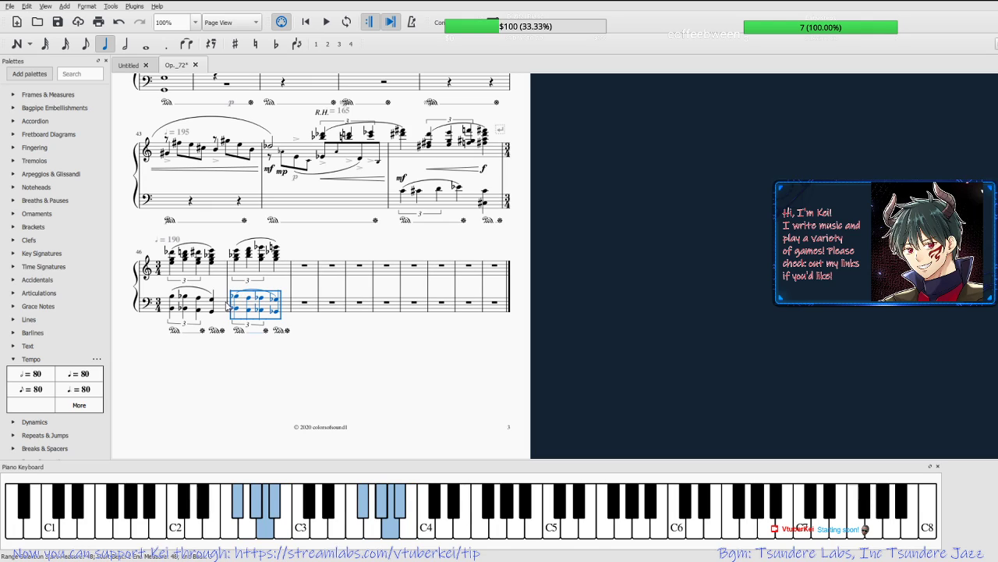
Raise both notes of the last left-hand chord in measure 47 by a semitone to G.
left_click(236, 297)
key("Right")
key("Right")
key("Right")
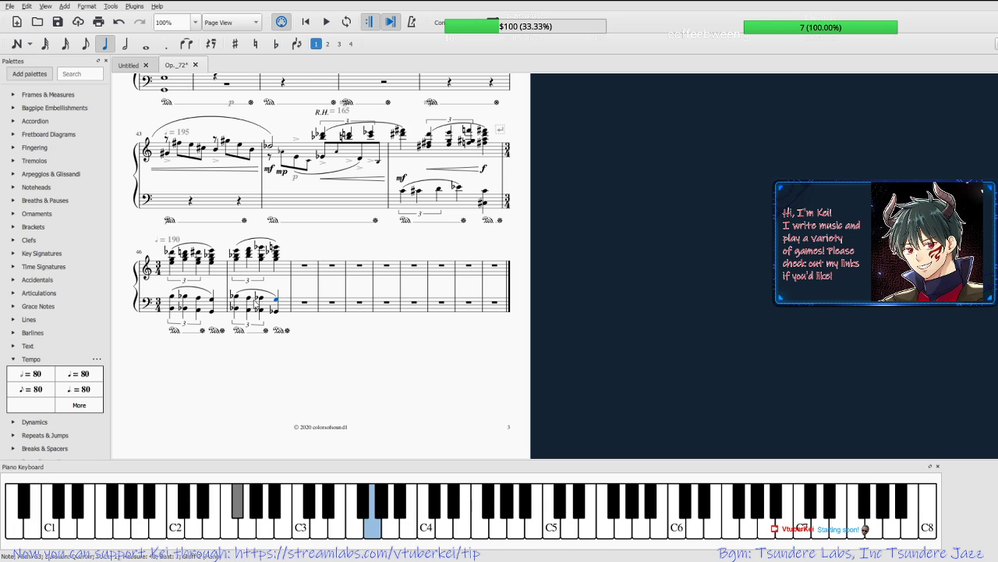
left_click(275, 310)
left_click(198, 298)
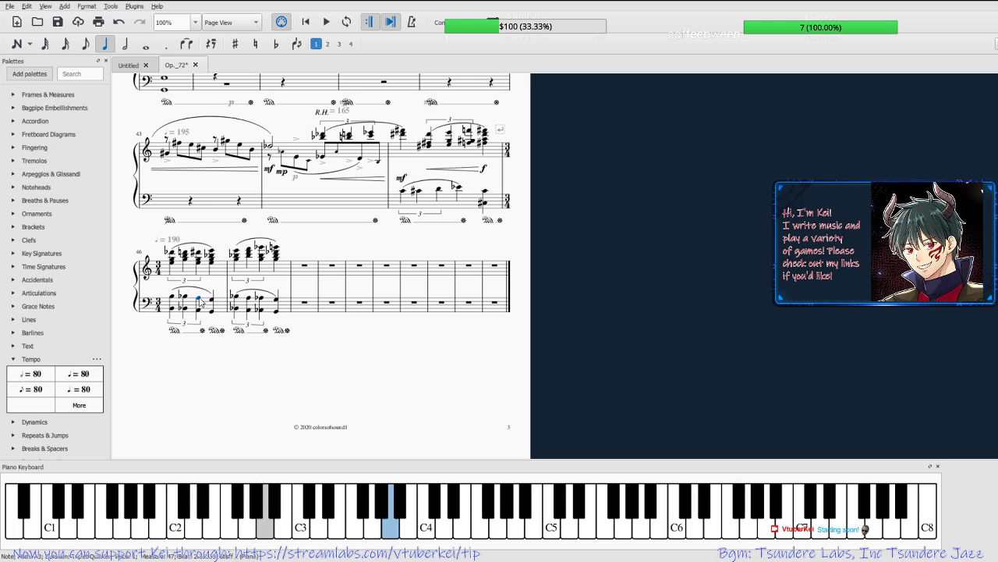
Raise both notes of the last left-hand chord in measure 46 by a semitone, spelled as A-flat.
left_click(210, 301)
left_click(211, 311)
key("Up")
key("Up")
key("Down")
left_click(212, 300)
key("Up")
key("Down")
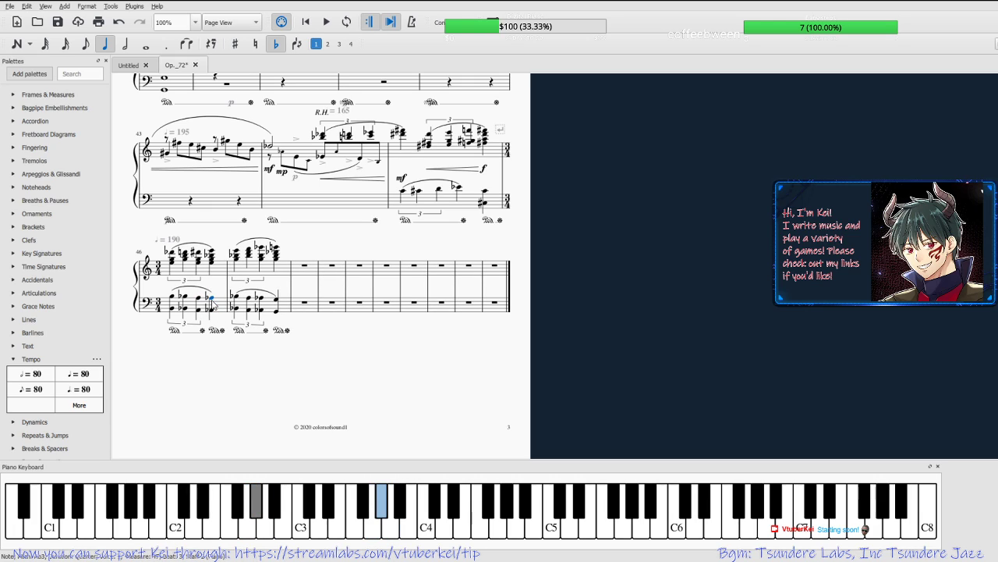
Save the score and play it back from the start of measure 46 through measure 47.
left_click(173, 298)
key("ctrl+s")
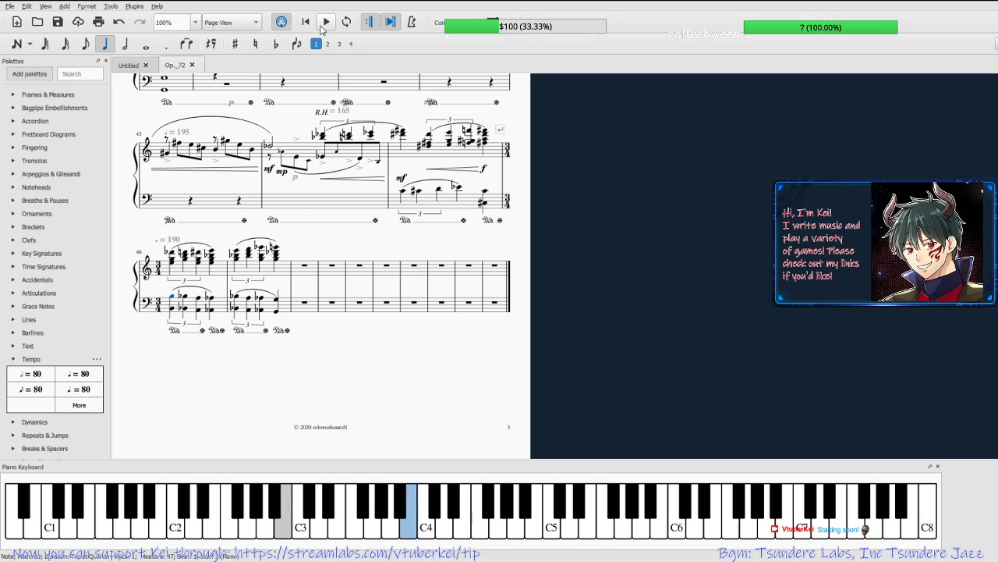
left_click(322, 25)
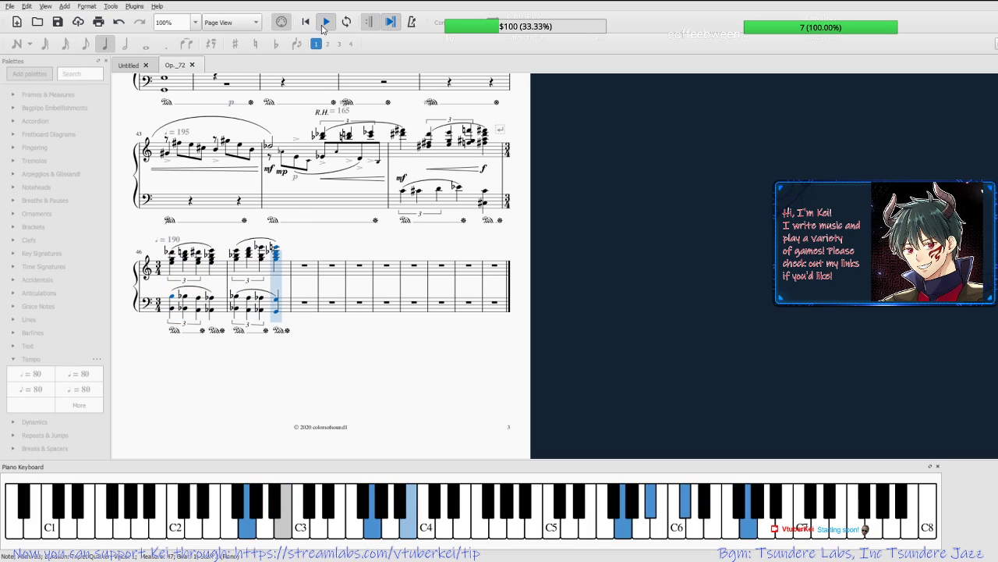
left_click(322, 25)
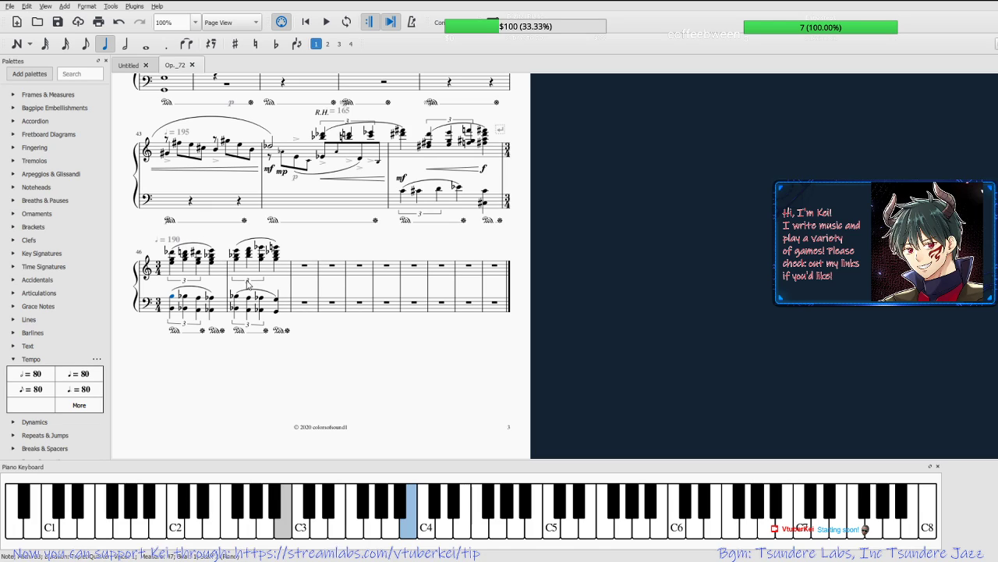
Add an expression text between the staves at the first chord of measure 46.
left_click(171, 252)
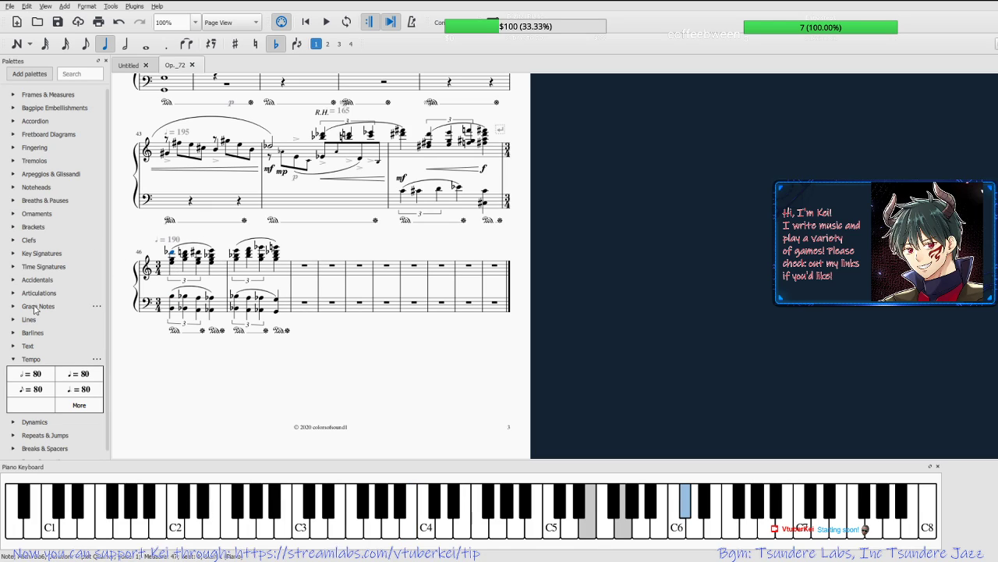
left_click(12, 345)
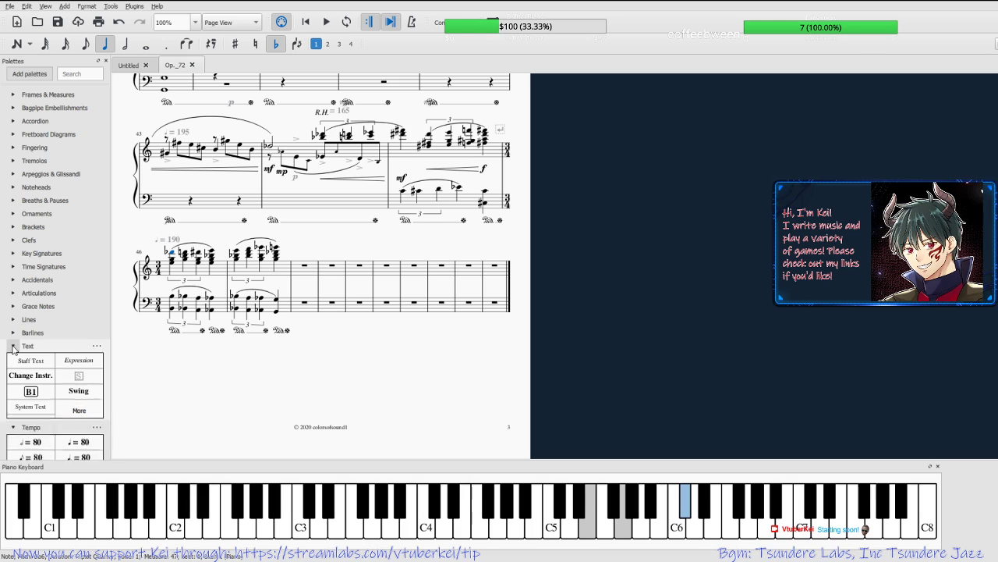
left_click(79, 360)
left_click(159, 288)
double_click(171, 285)
left_click_drag(170, 284, 180, 285)
key("ctrl+z")
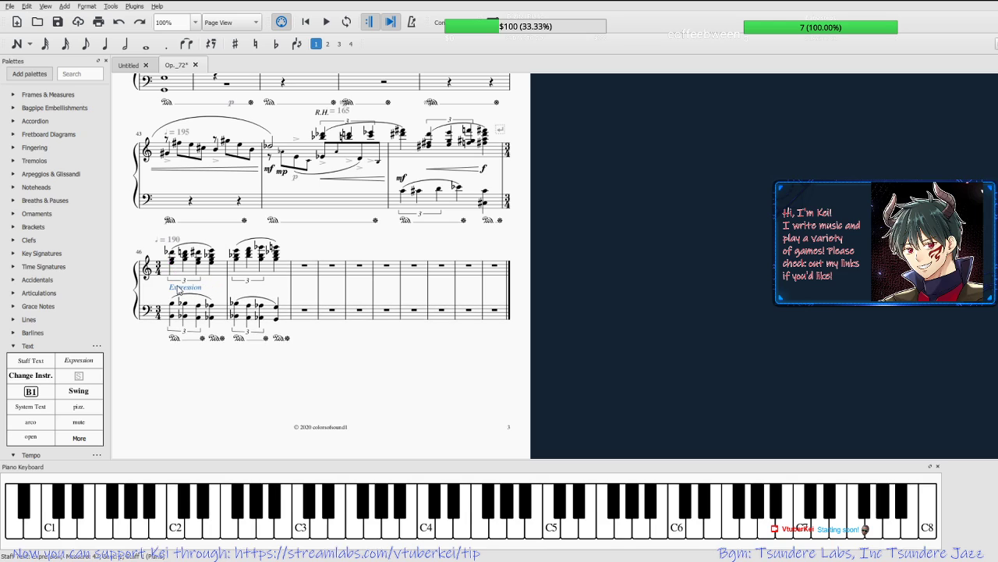
Change the expression text at measure 46 to "accel. poco a poco".
double_click(175, 288)
key("ctrl+a")
type("accel poco")
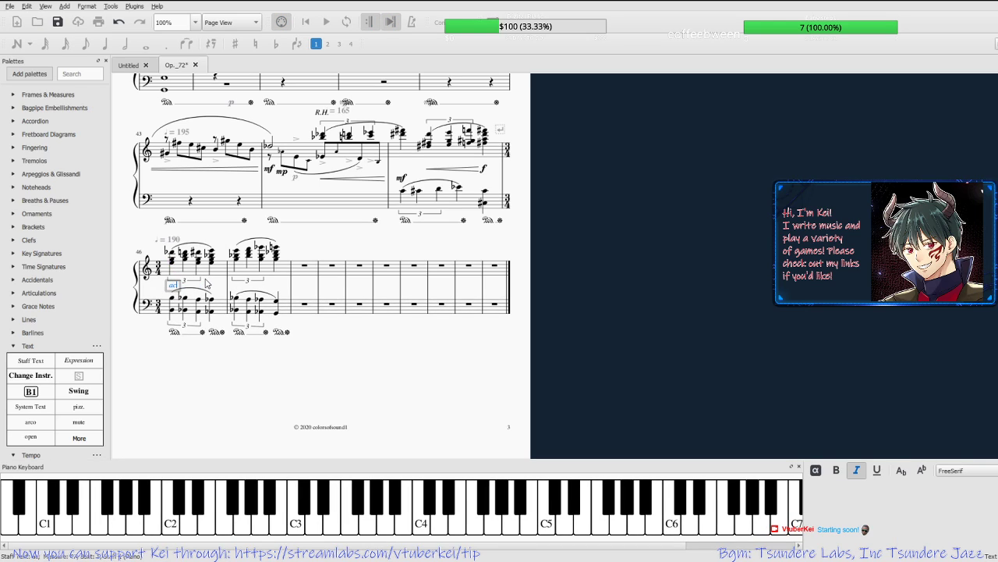
type(" a poco")
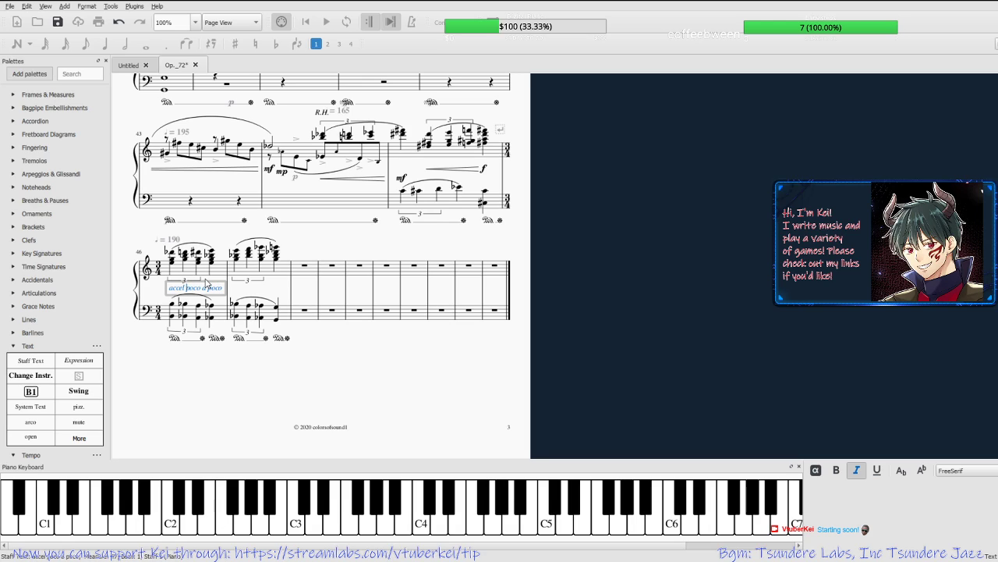
type(".")
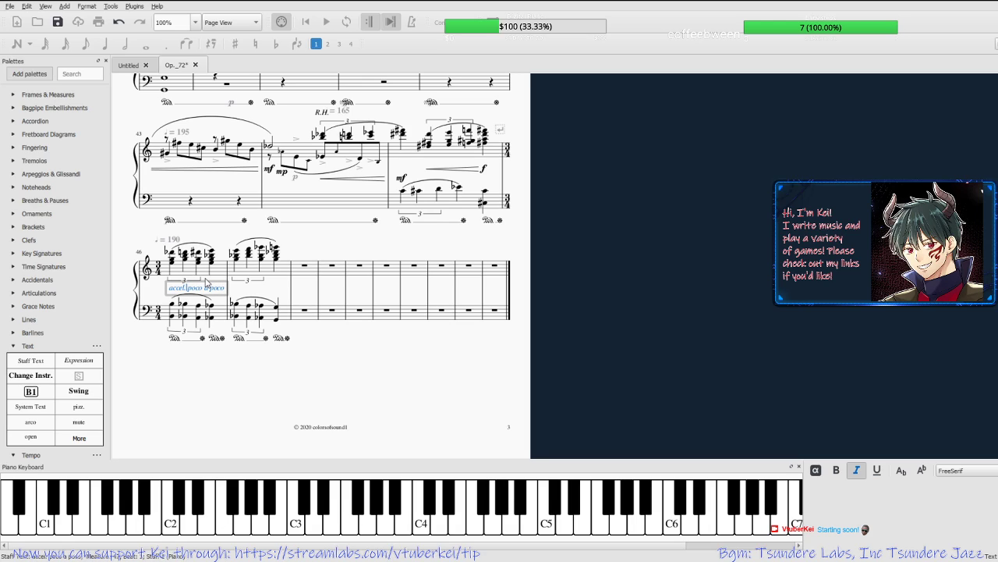
left_click(238, 297)
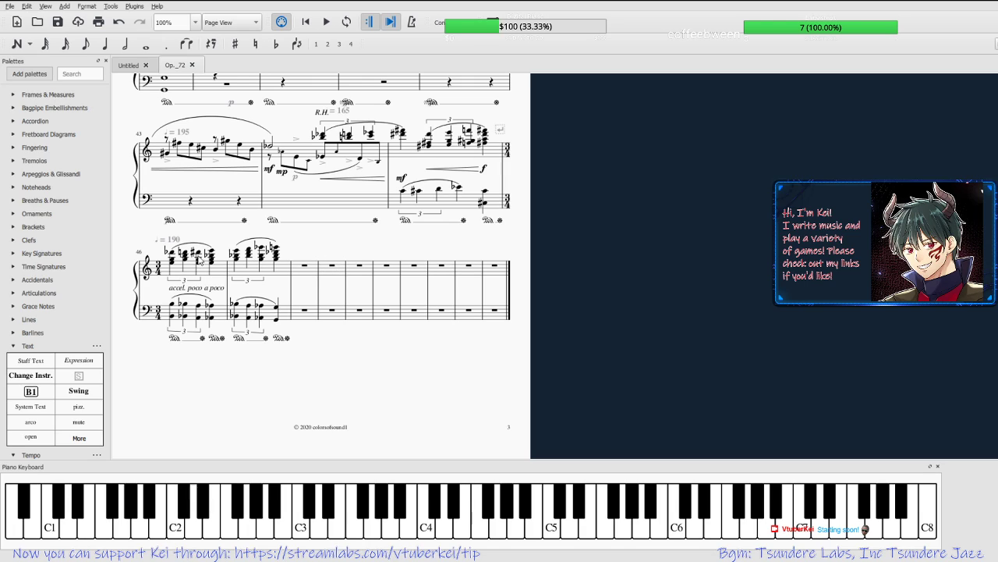
Add a quarter-note tempo mark of 200 at the first chord of measure 47 and make it invisible.
left_click(171, 255)
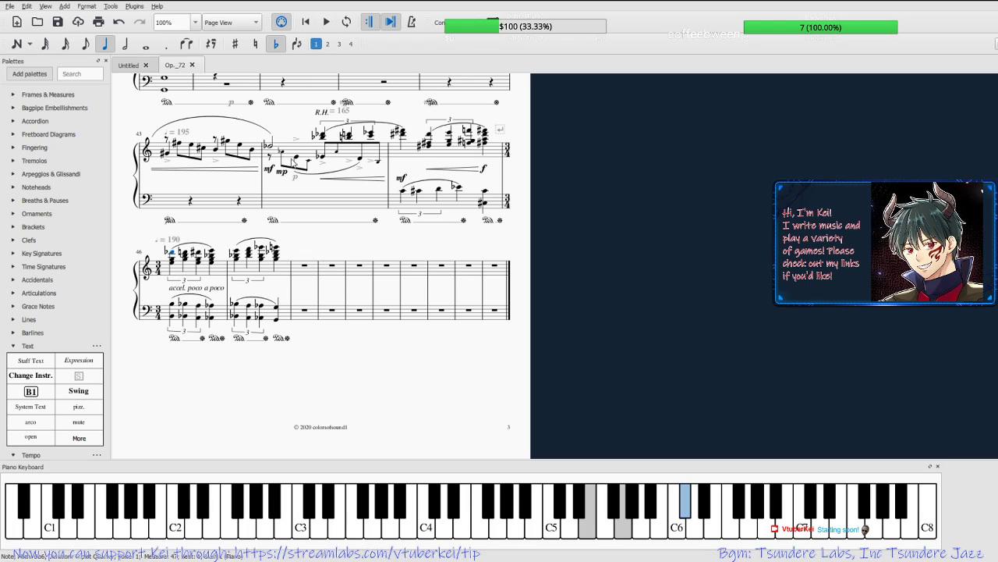
left_click(235, 255)
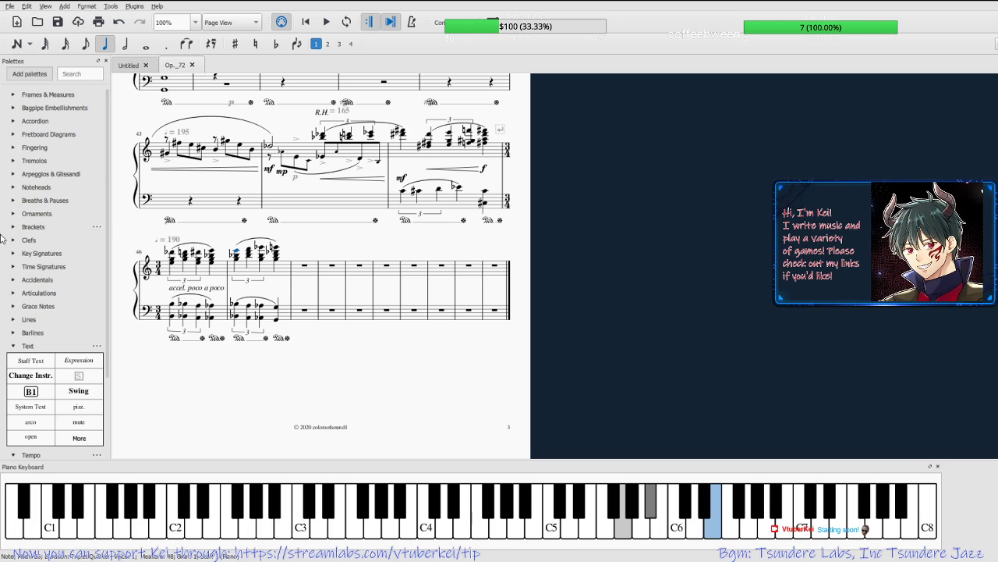
left_click(13, 345)
left_click(12, 345)
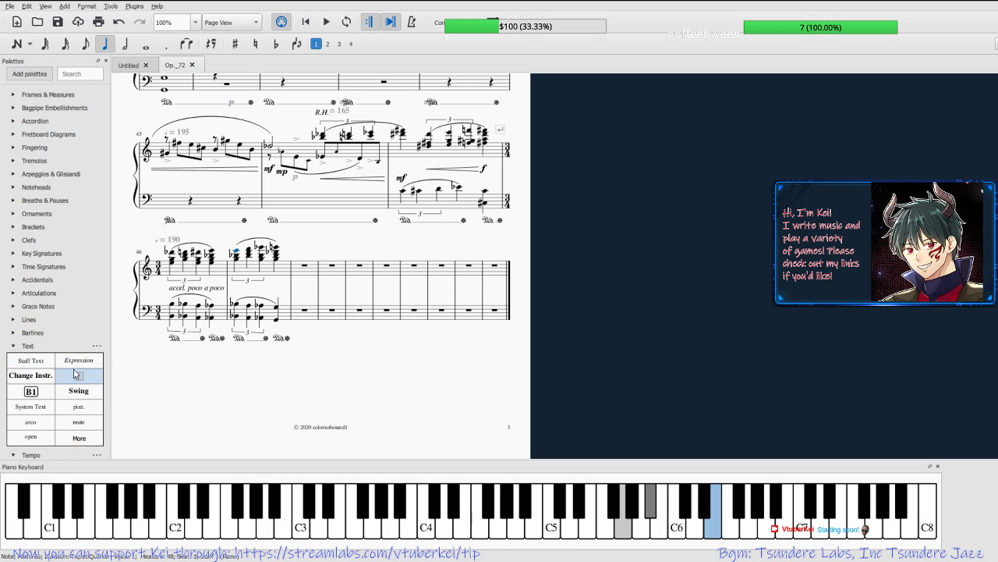
left_click(12, 346)
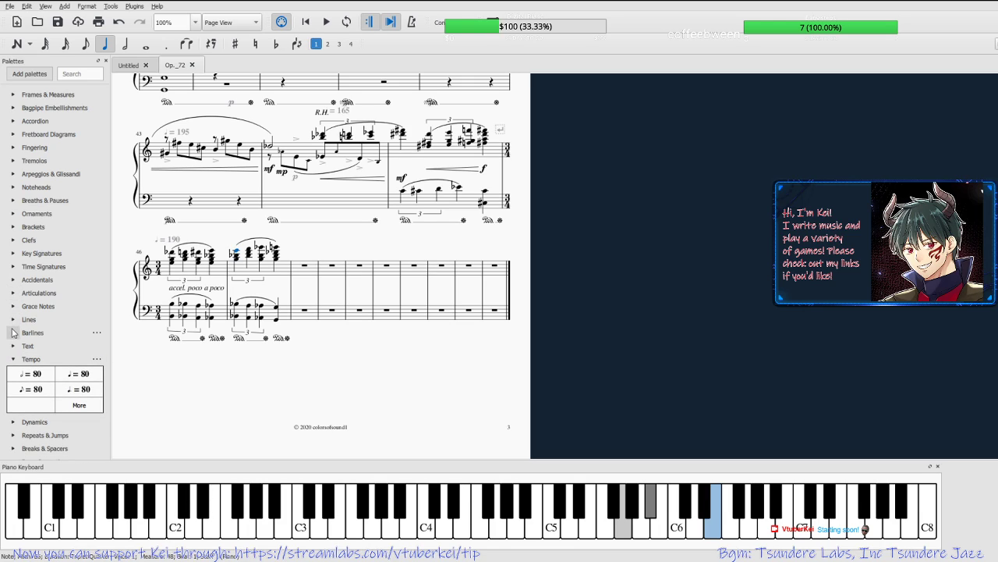
left_click(12, 346)
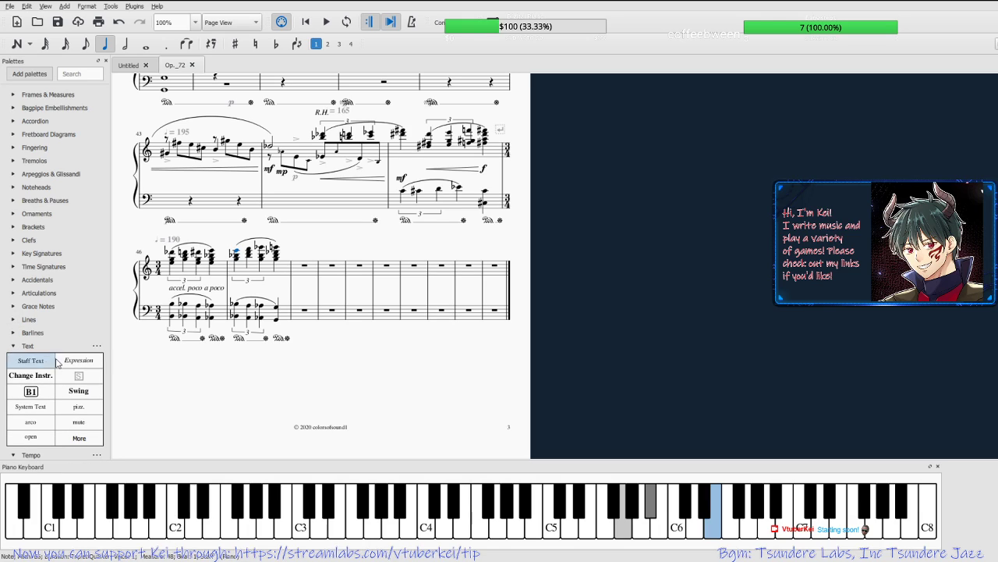
left_click(12, 346)
left_click_drag(78, 374, 234, 257)
key("BackSpace")
key("BackSpace")
type("200")
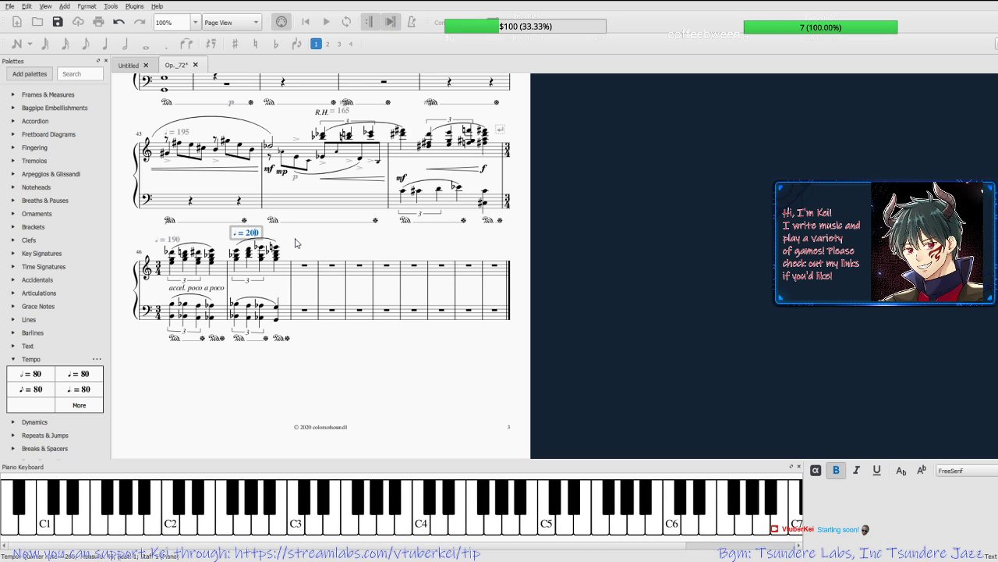
key("Escape")
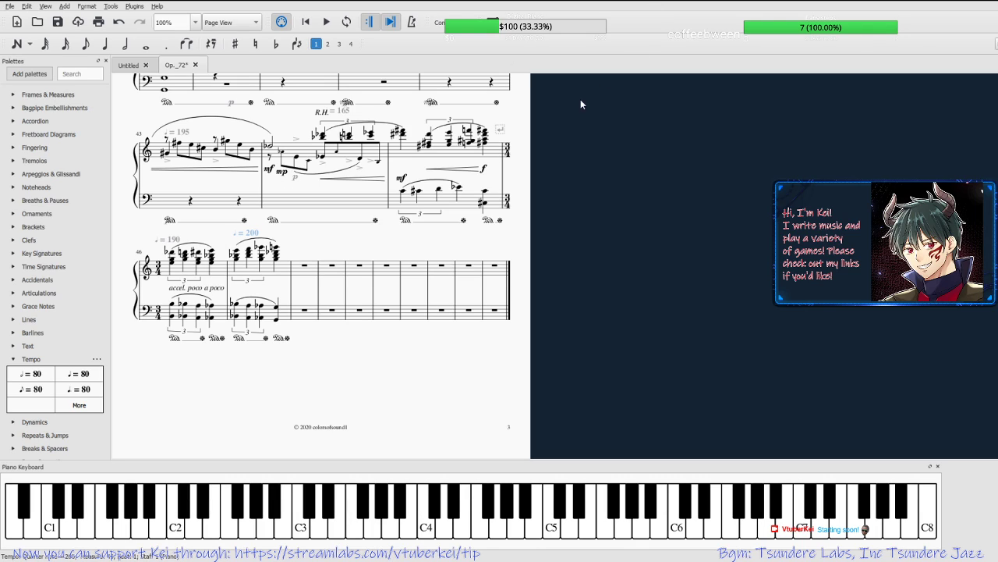
Save the score and play back measures 46 and 47 with the added tempo mark.
left_click(173, 251)
left_click(327, 23)
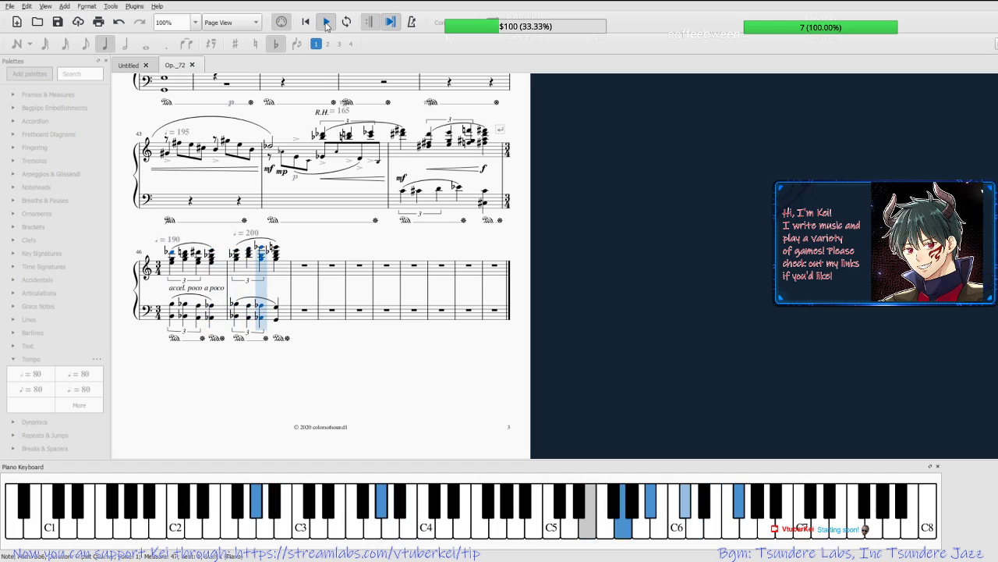
left_click(326, 23)
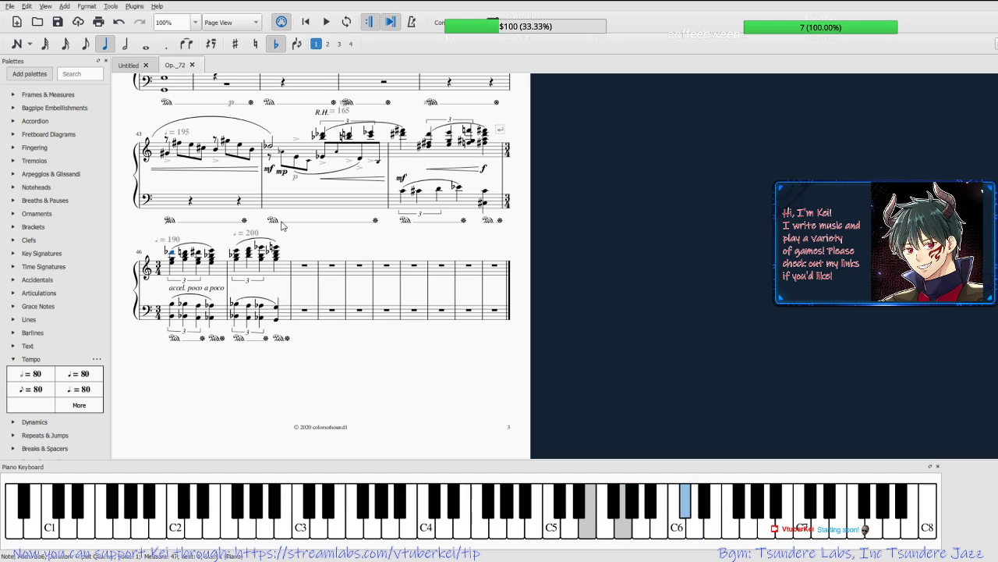
Add accents to the last chord of both hands in measures 46 and 47.
left_click(211, 251)
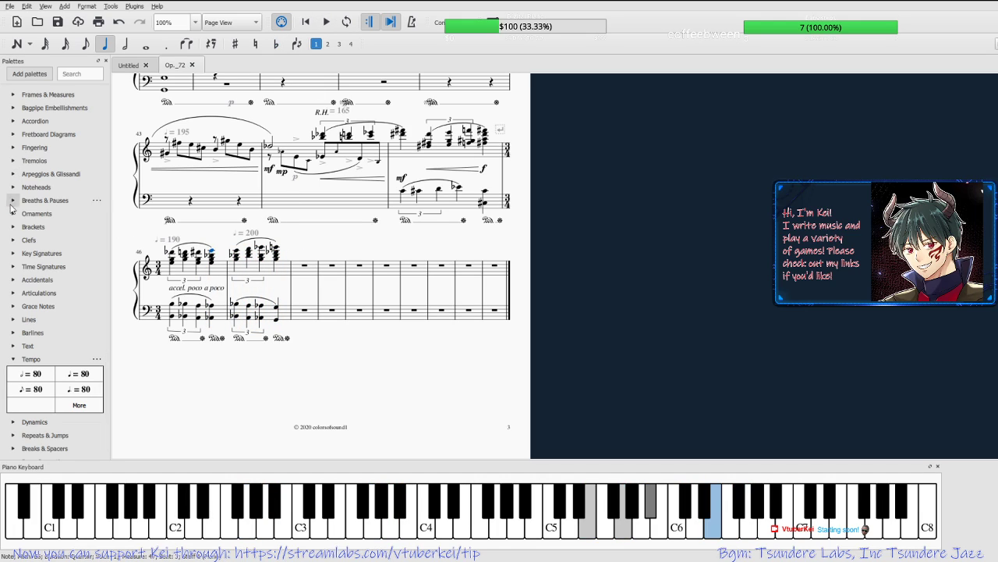
left_click(13, 294)
left_click(13, 294)
left_click(13, 292)
left_click(42, 307)
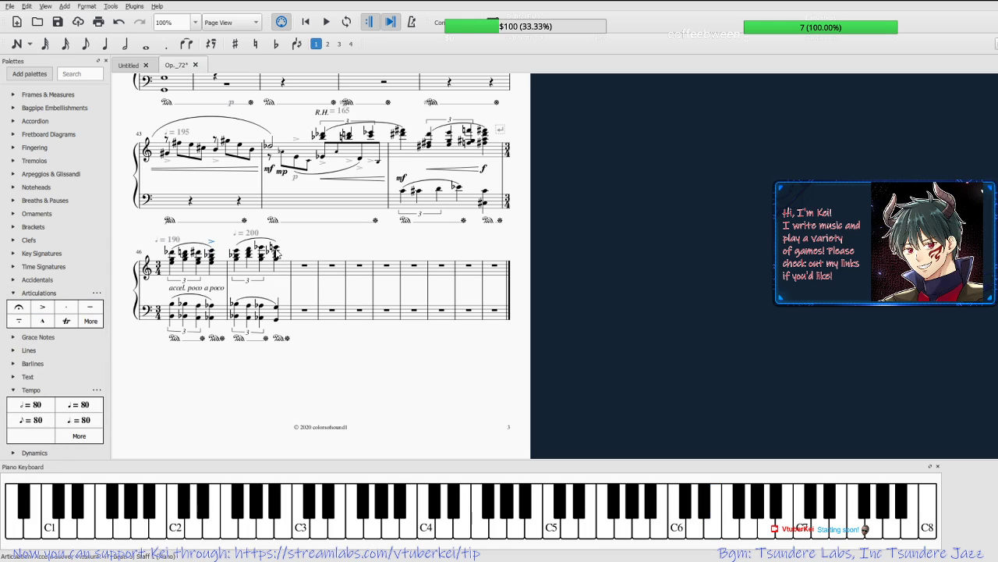
left_click(275, 251)
left_click(42, 307)
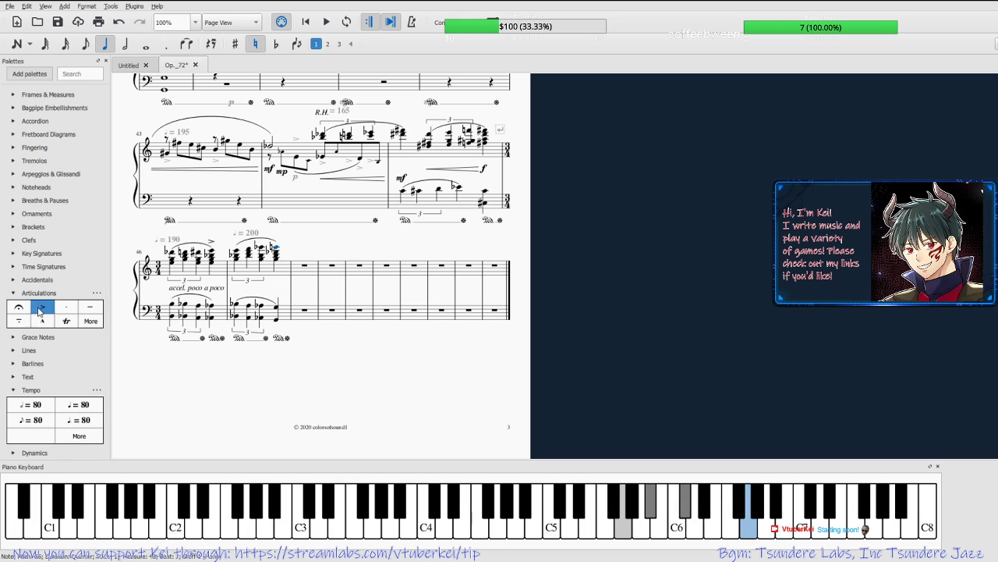
left_click(210, 306)
left_click(42, 307)
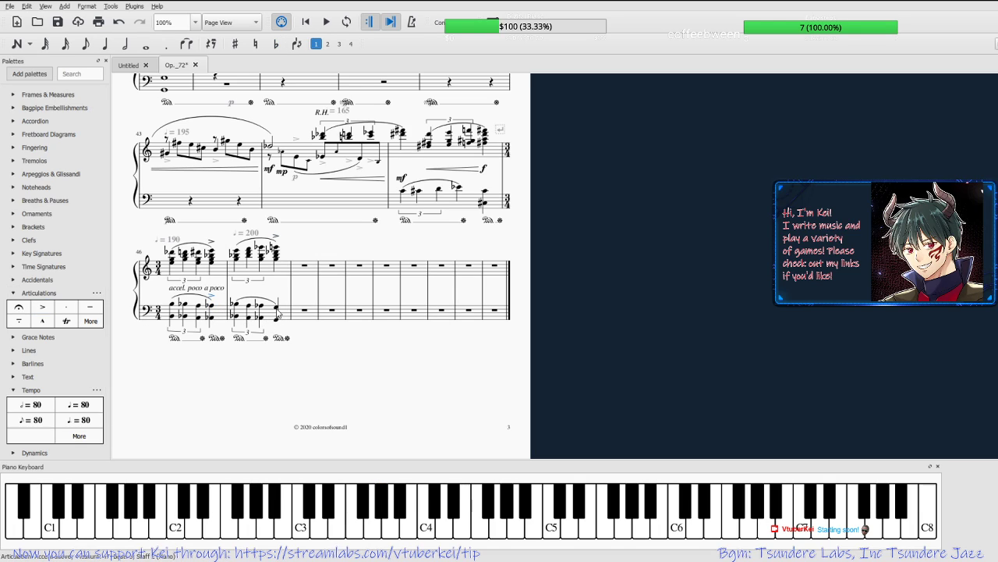
key("Escape")
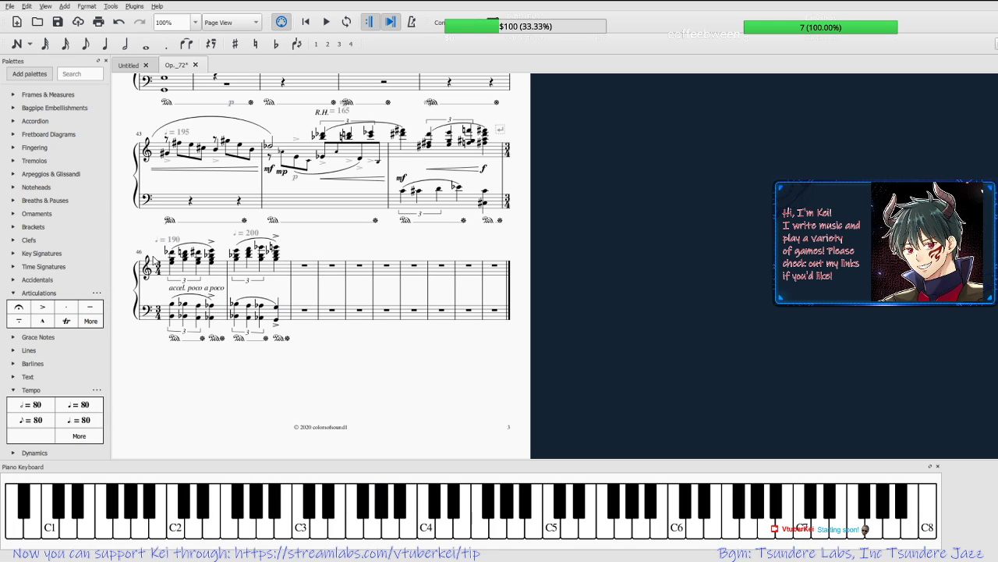
Save the score and play back the accented measures 46 and 47.
left_click(173, 256)
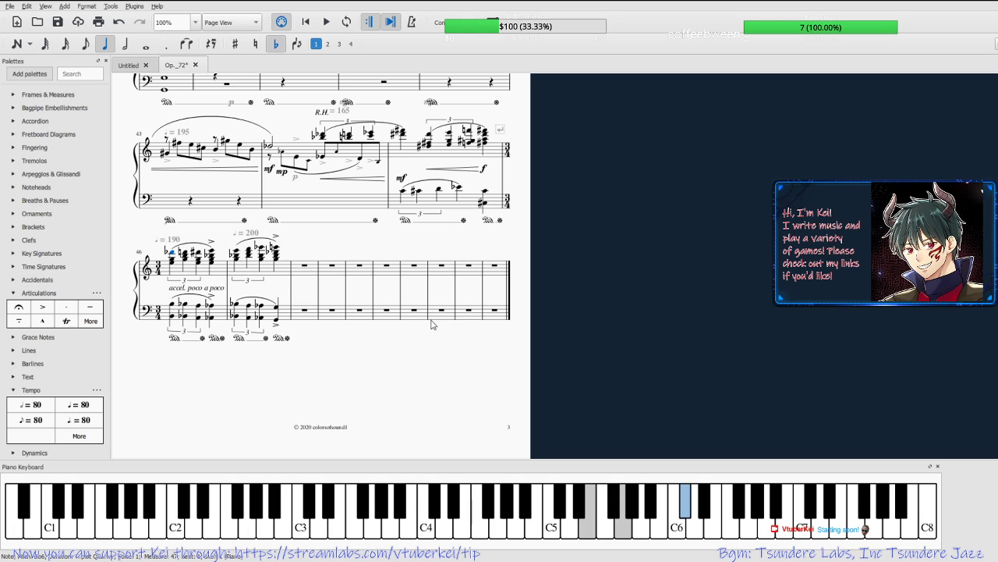
key("ctrl+s")
left_click(326, 23)
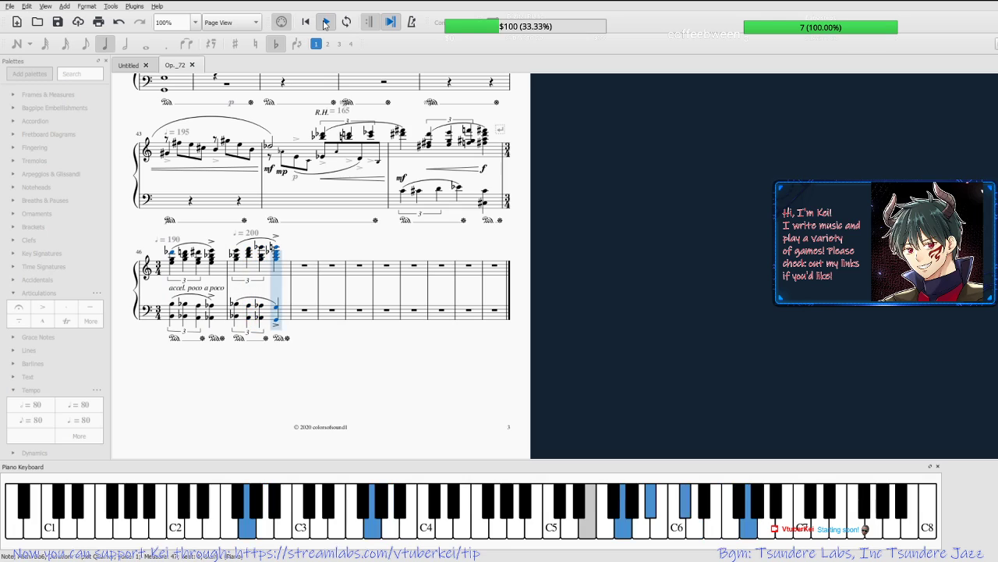
left_click(326, 23)
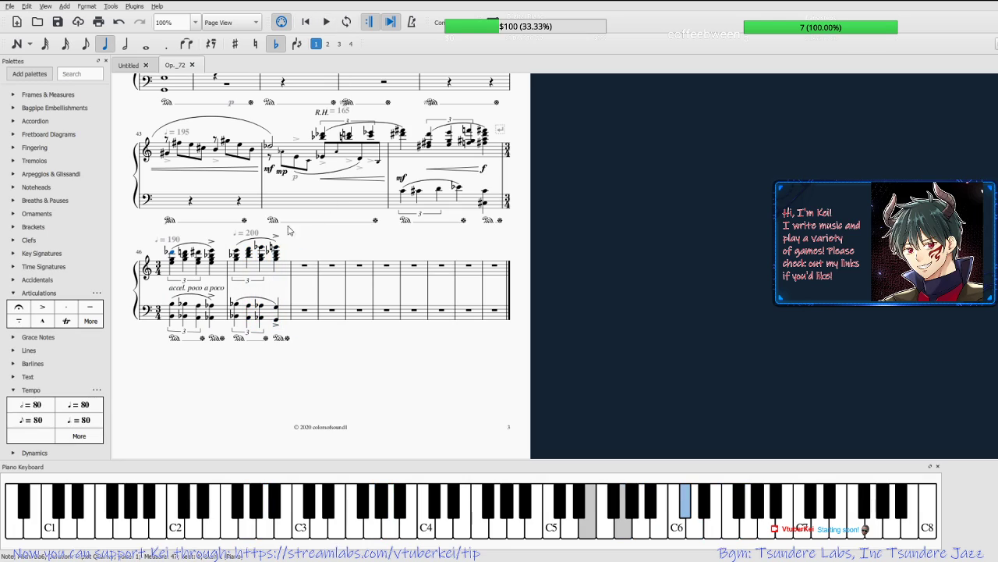
Replace the accent on the last right-hand chord of measure 46 with a marcato.
left_click(216, 244)
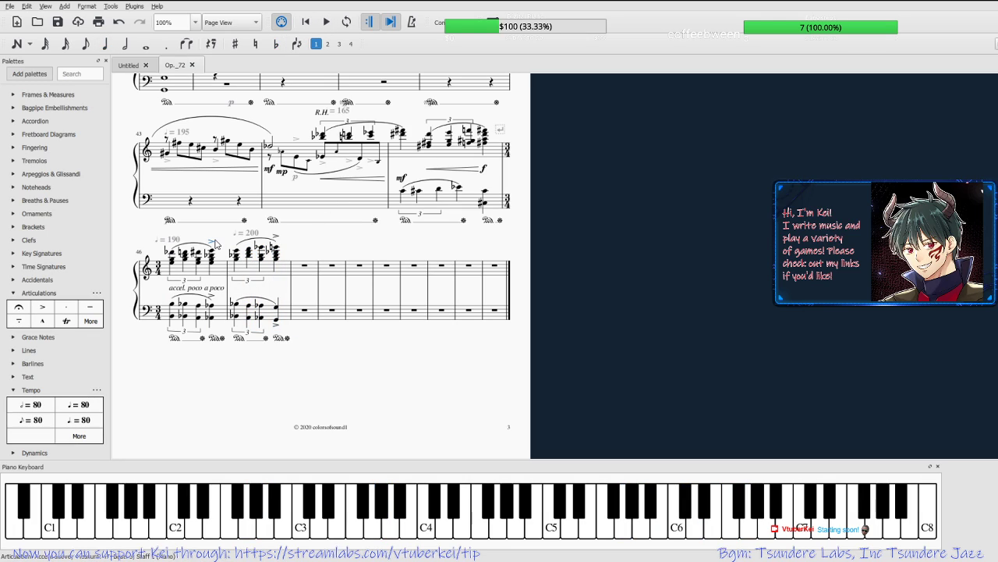
left_click(45, 311)
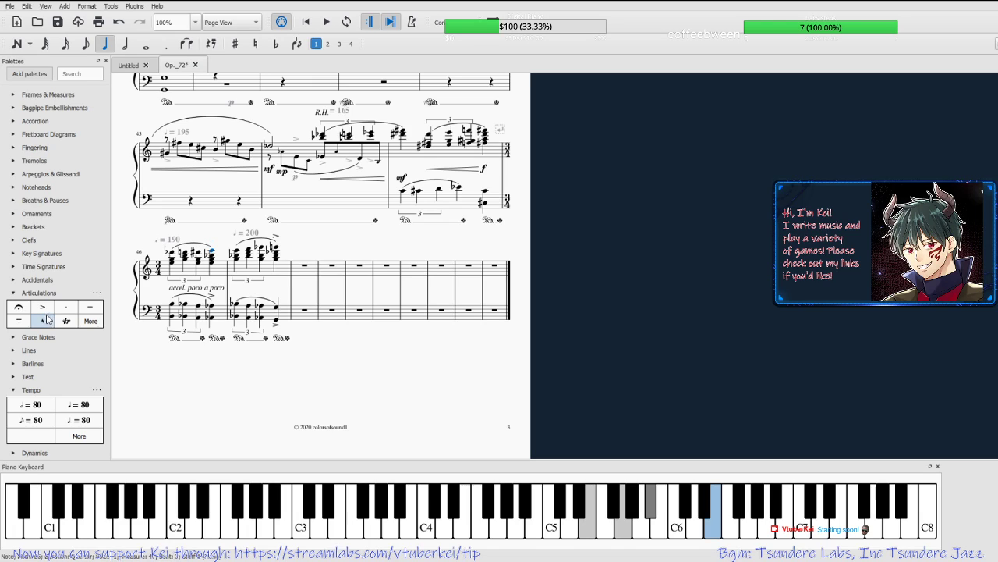
left_click(46, 322)
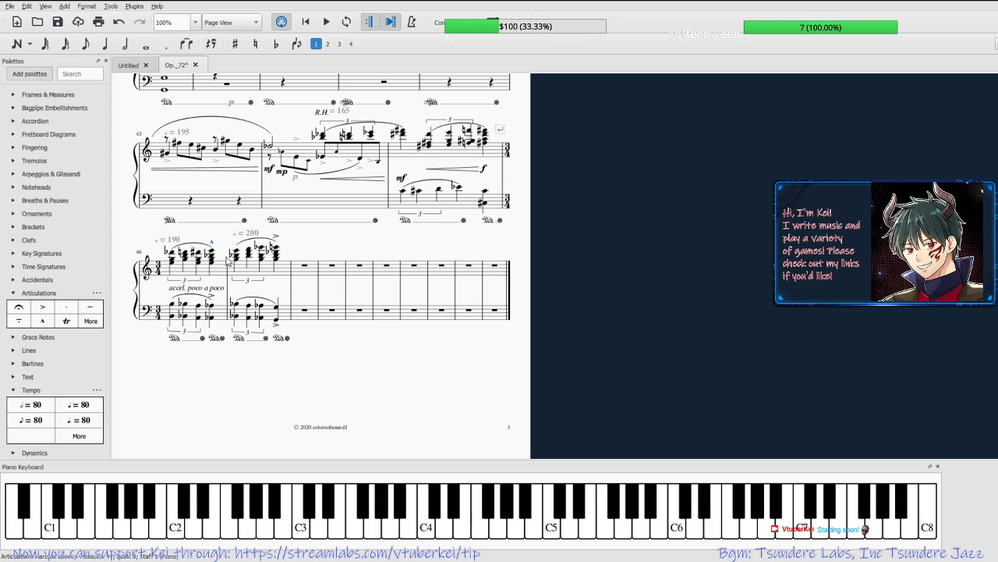
Replace the accent on the last right-hand chord of measure 47 with a marcato.
left_click(273, 238)
key("Return")
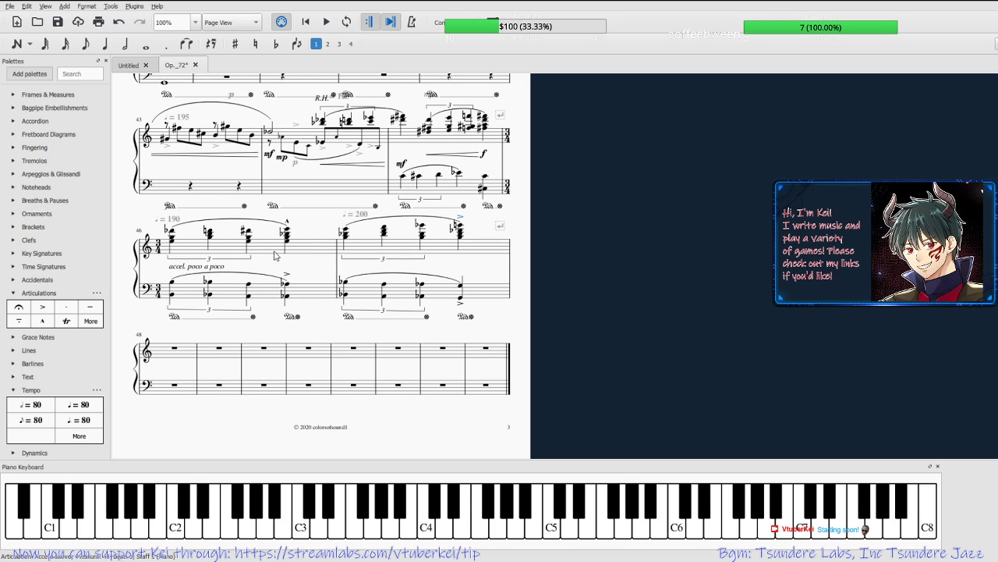
key("ctrl+z")
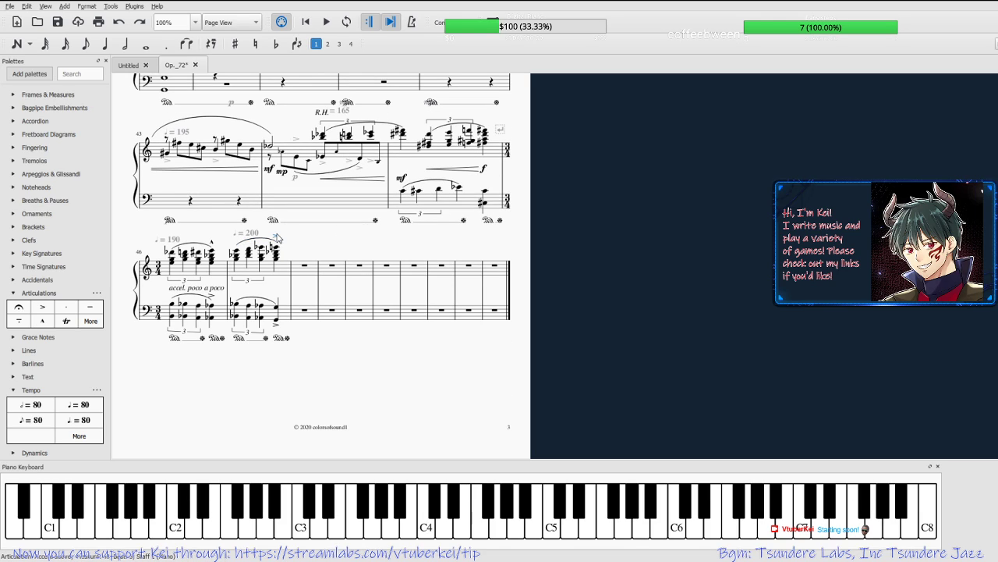
left_click(277, 238)
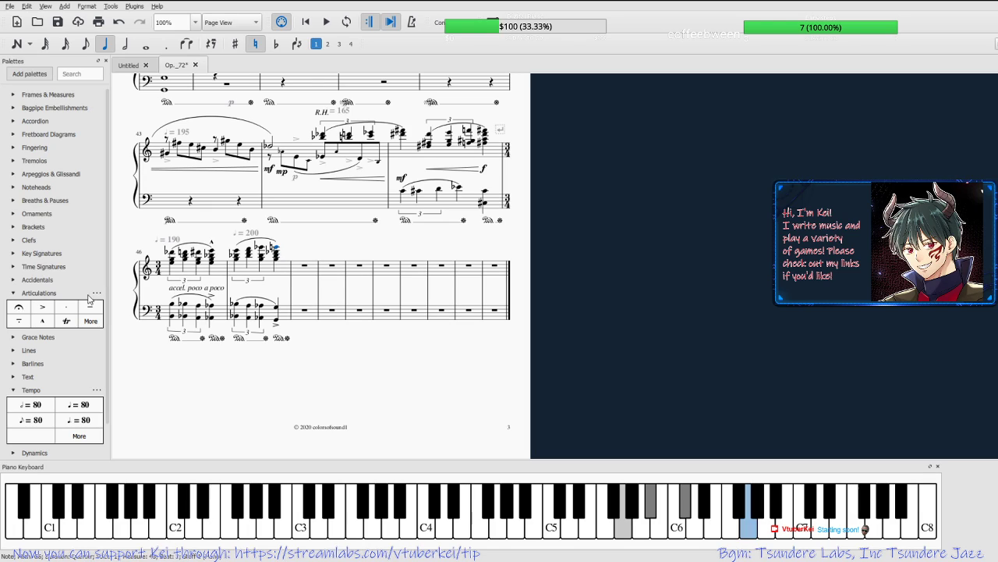
left_click(42, 321)
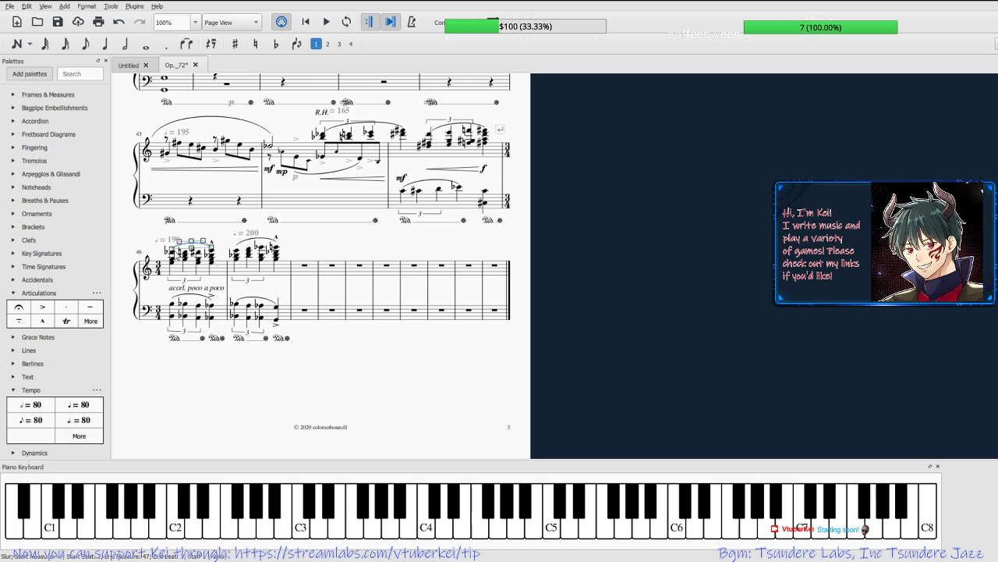
Save the score and play it back from measure 46 to hear both marcato chords.
left_click(171, 252)
key("ctrl+s")
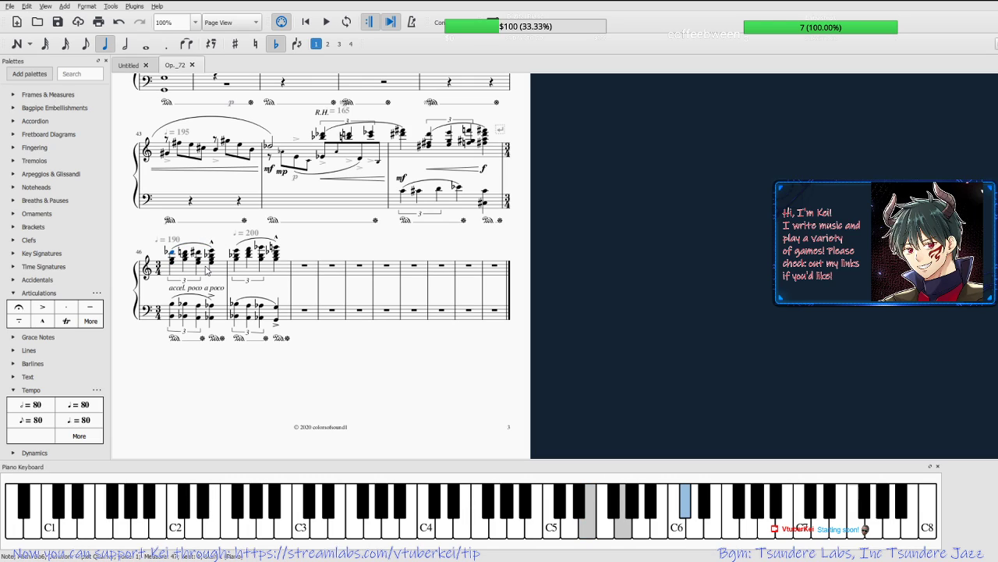
left_click(326, 24)
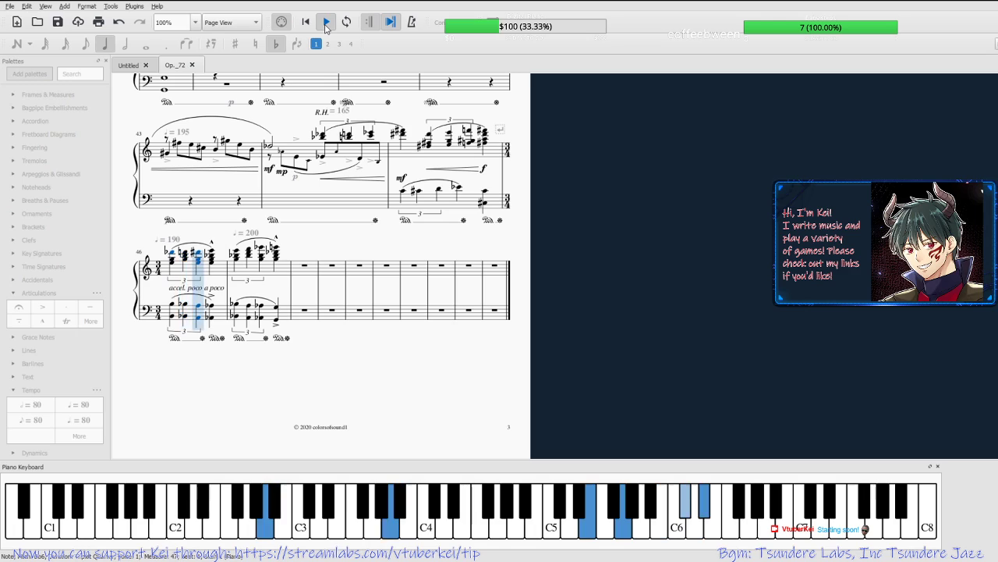
left_click(326, 23)
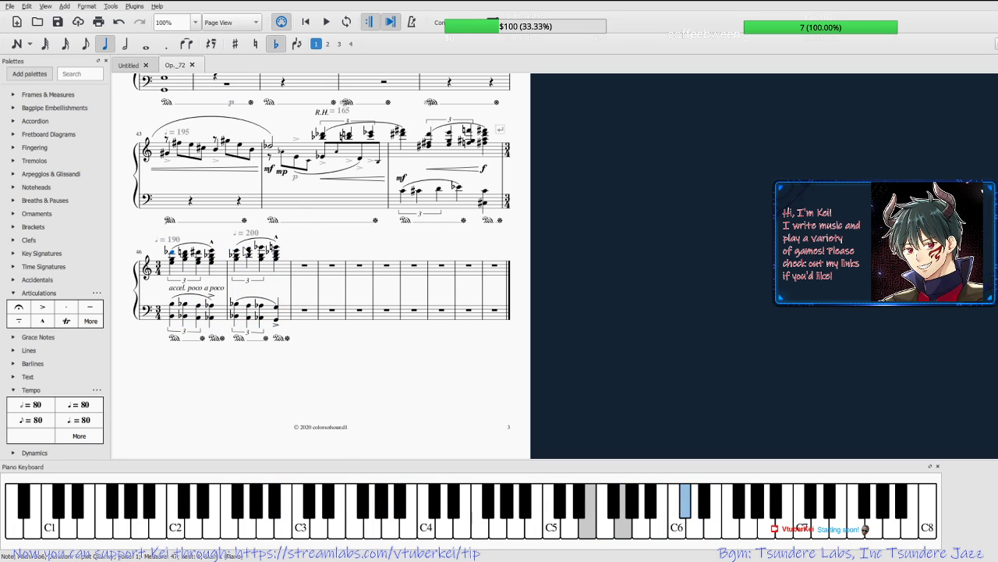
left_click(313, 257)
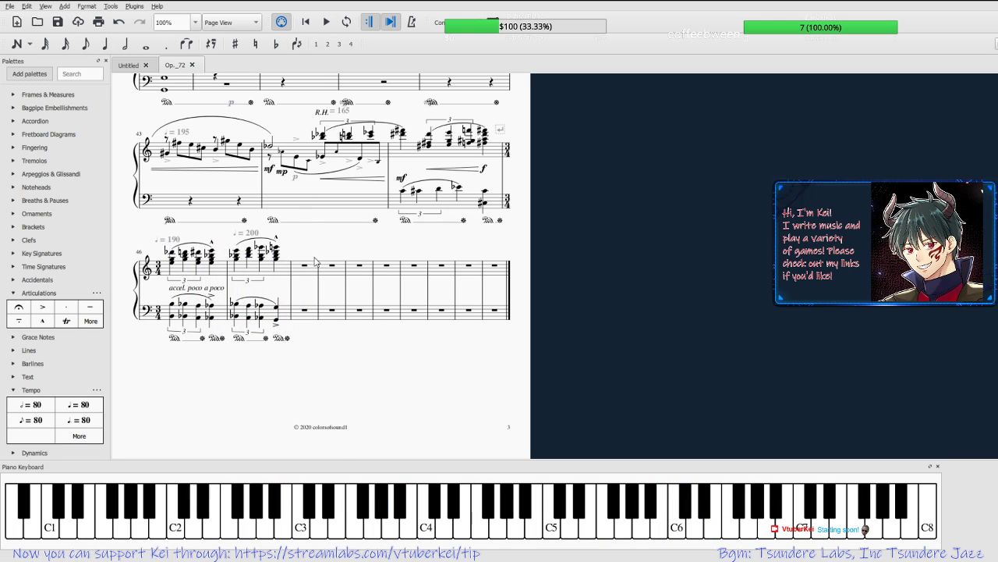
Copy both hands of measure 47 into the empty measure 48.
left_click(237, 251)
key("shift+Right")
key("shift+Down")
key("shift+Right")
key("shift+Right")
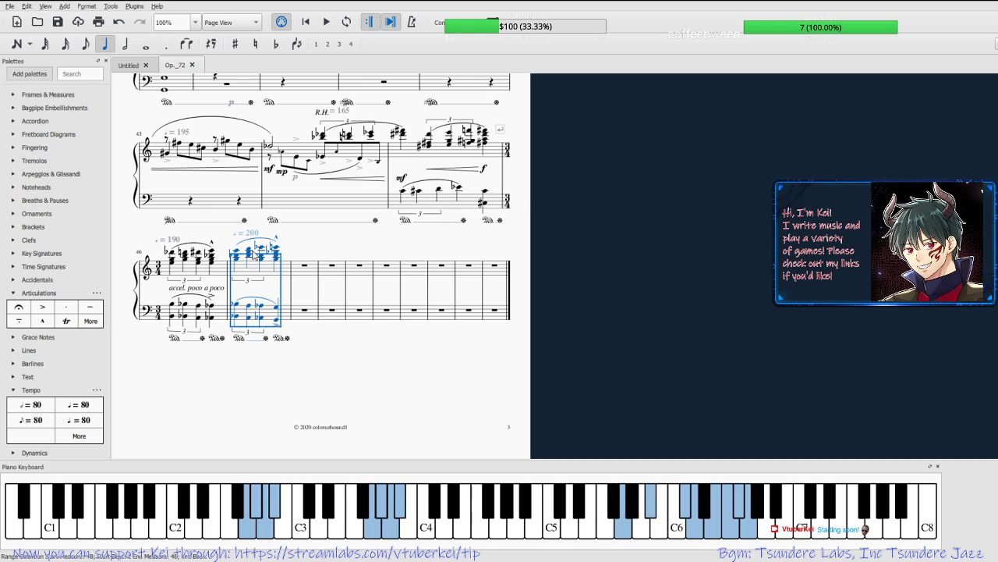
left_click(309, 273)
key("ctrl+v")
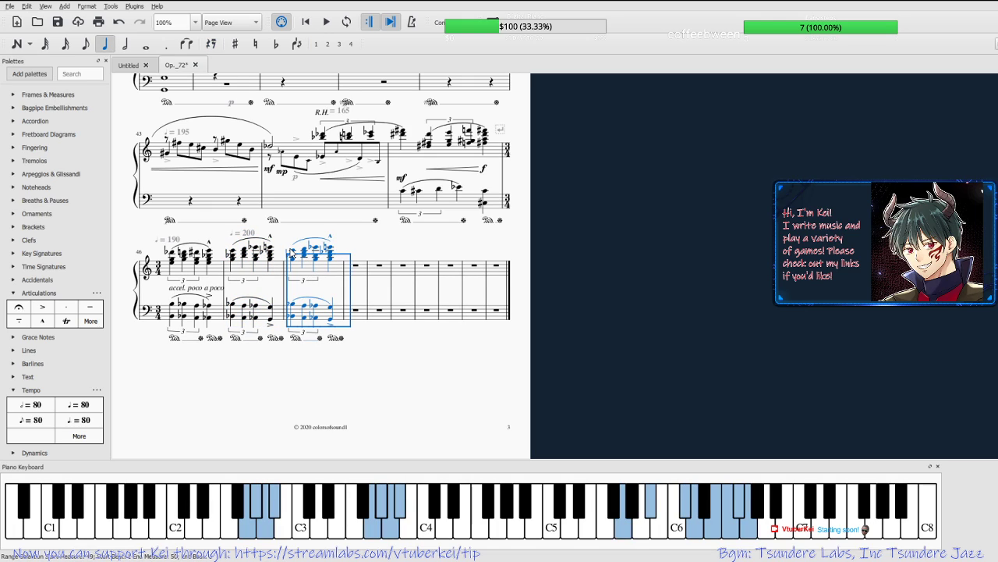
Try raising the right-hand chords of measure 48 by three semitones with different enharmonic spellings, returning them to their original pitch.
key("shift+Up")
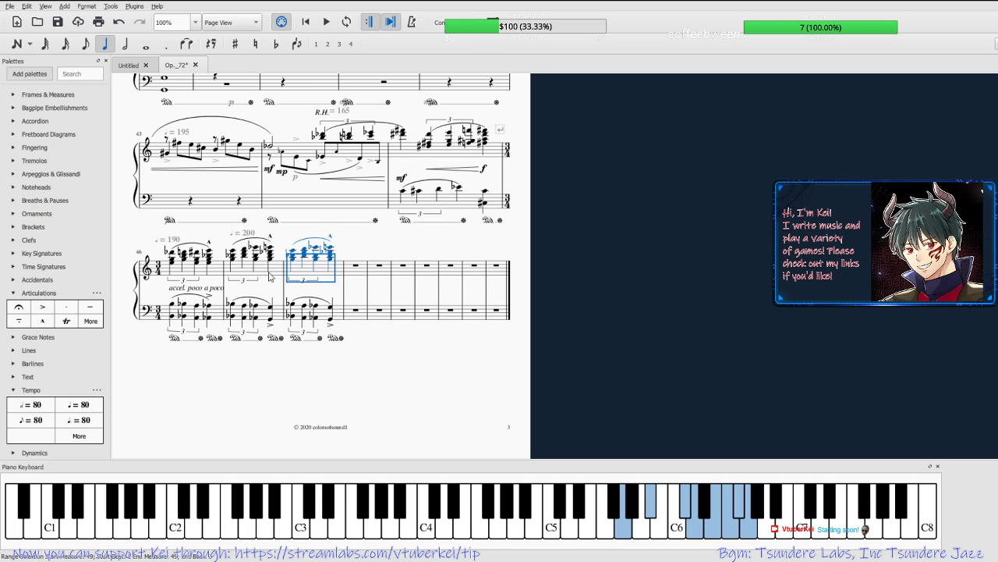
key("Up")
key("Up")
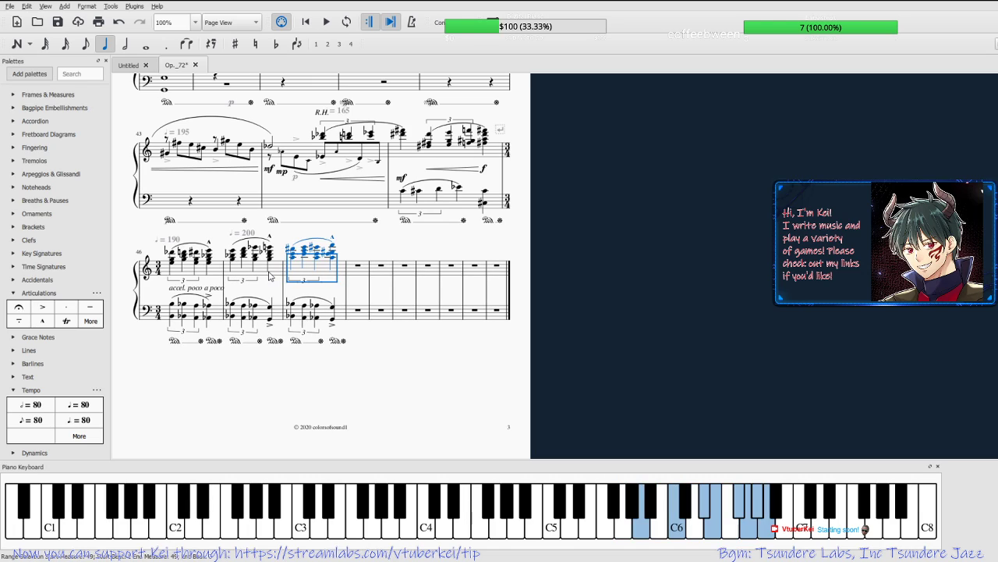
key("Up")
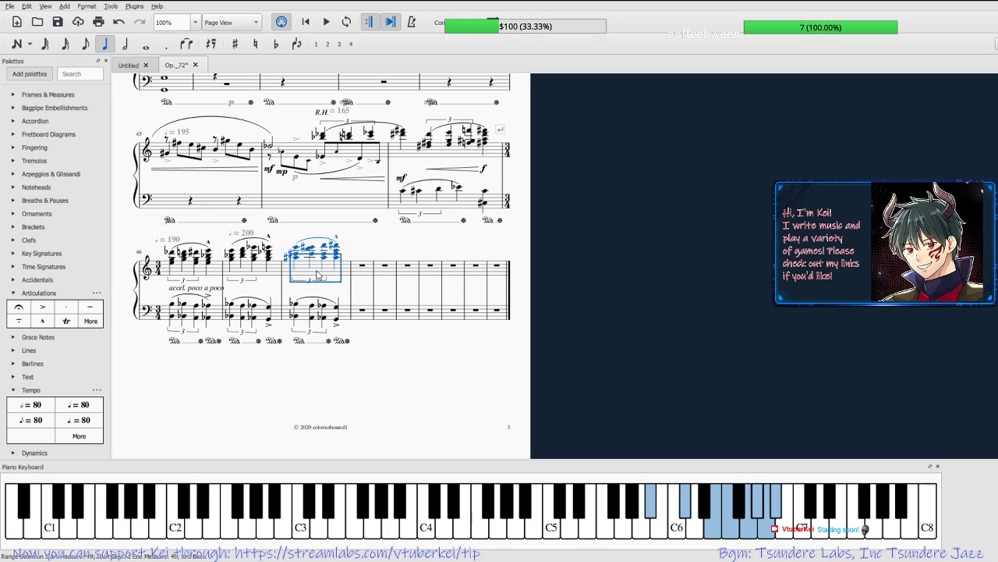
key("Down")
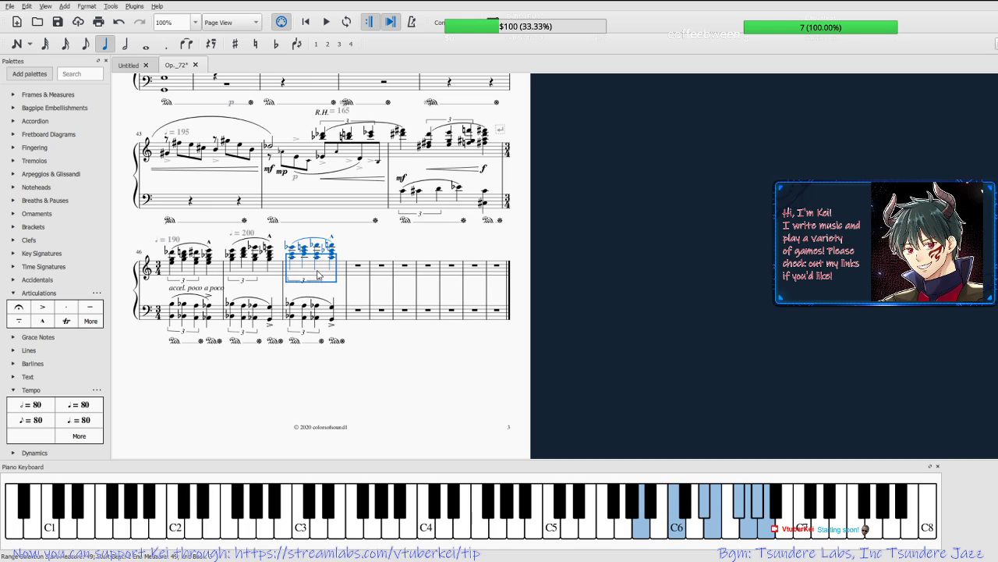
key("Up")
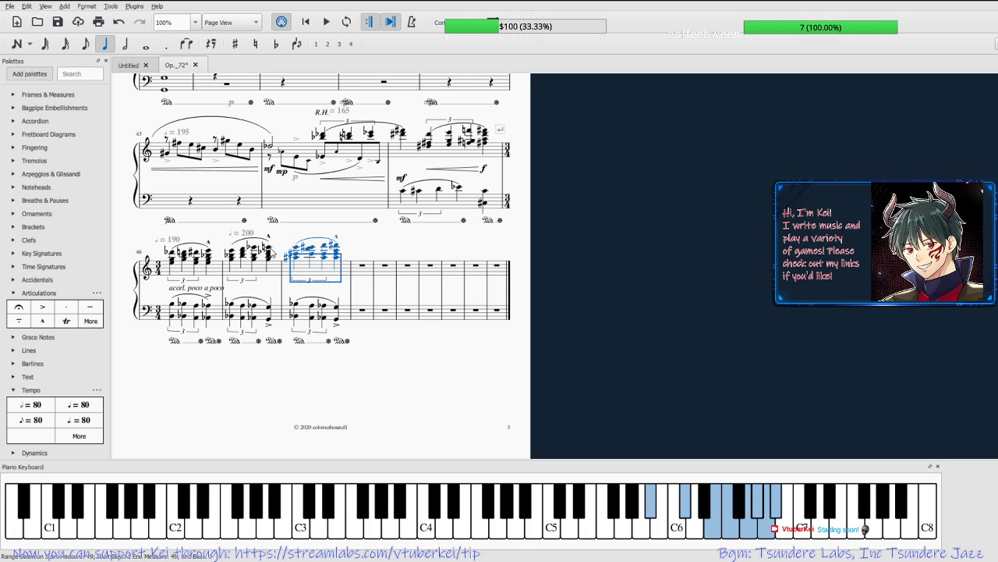
key("j")
key("Down")
key("Down")
key("Down")
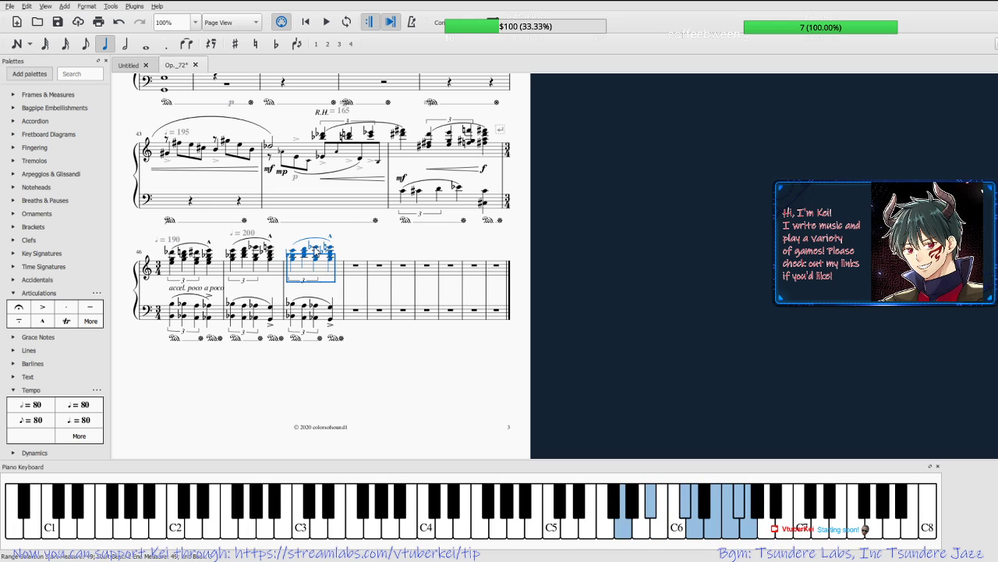
key("Up")
key("Up")
key("Up")
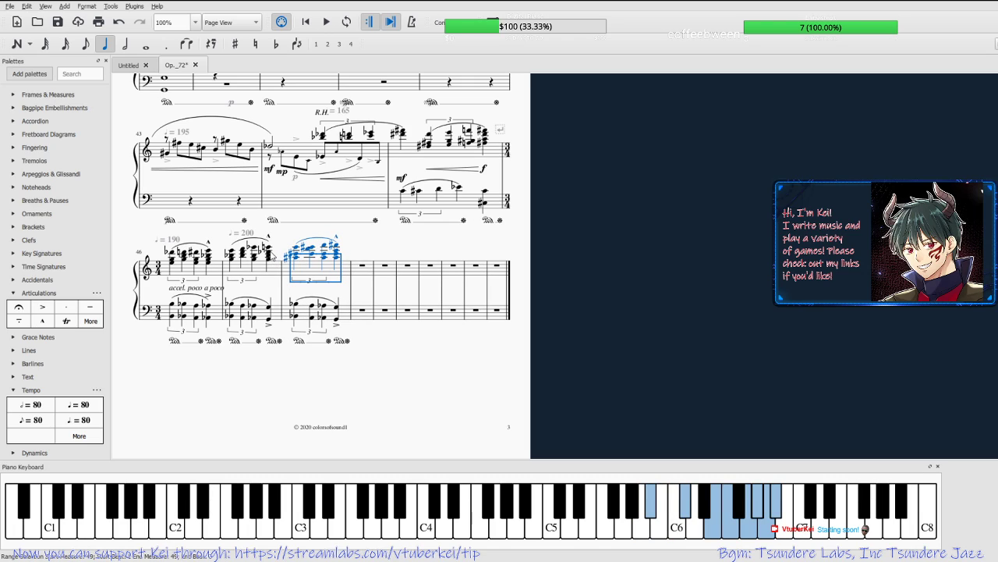
key("Down")
key("Down")
key("Down")
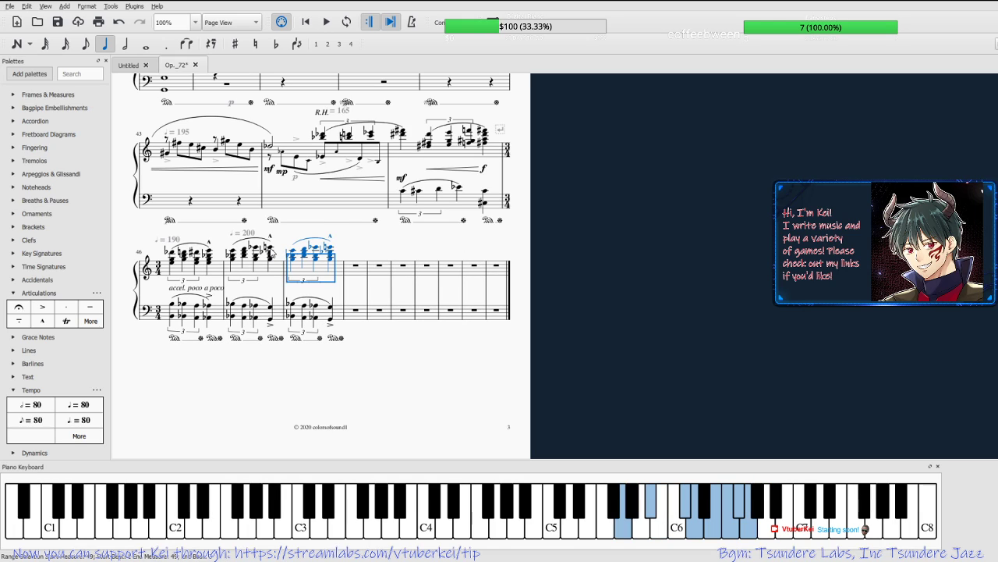
Transpose the right-hand chords of measure 48 up three semitones, spelled with flats.
key("Up")
key("Up")
key("Up")
key("Up")
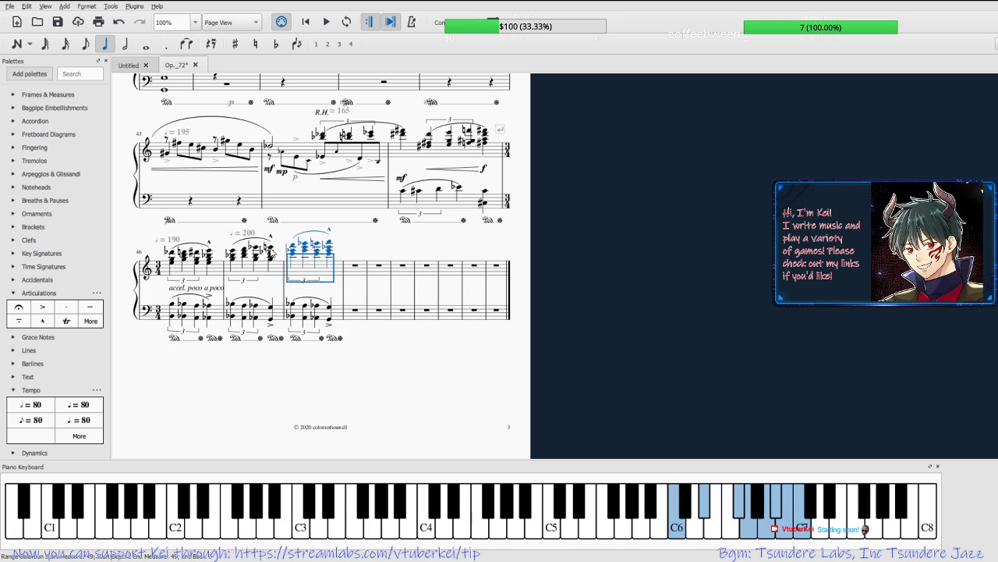
key("Down")
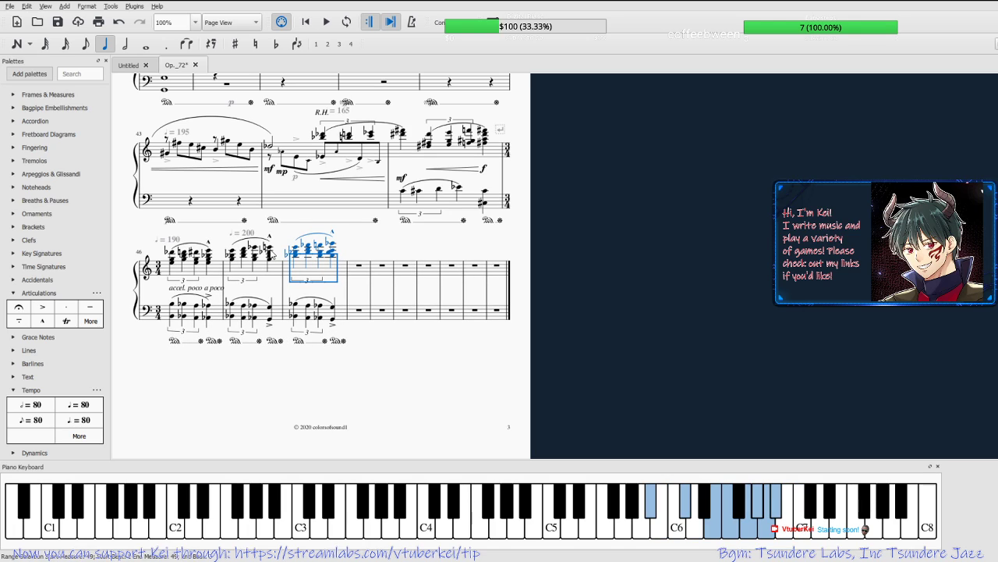
Audition the right-hand chords of measures 47 and 48 one by one to compare their harmony.
left_click(234, 250)
key("Right")
key("Right")
key("Right")
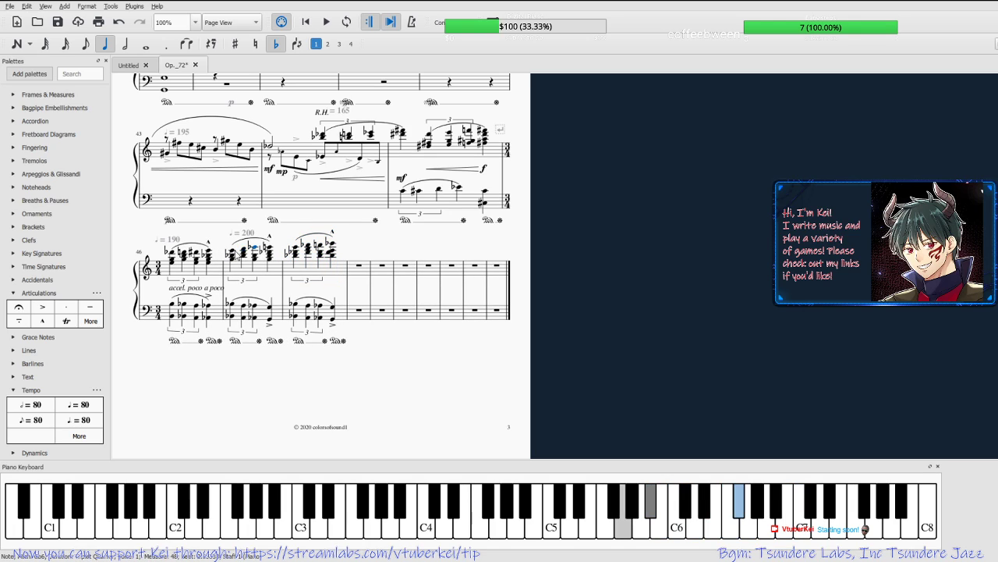
left_click(297, 251)
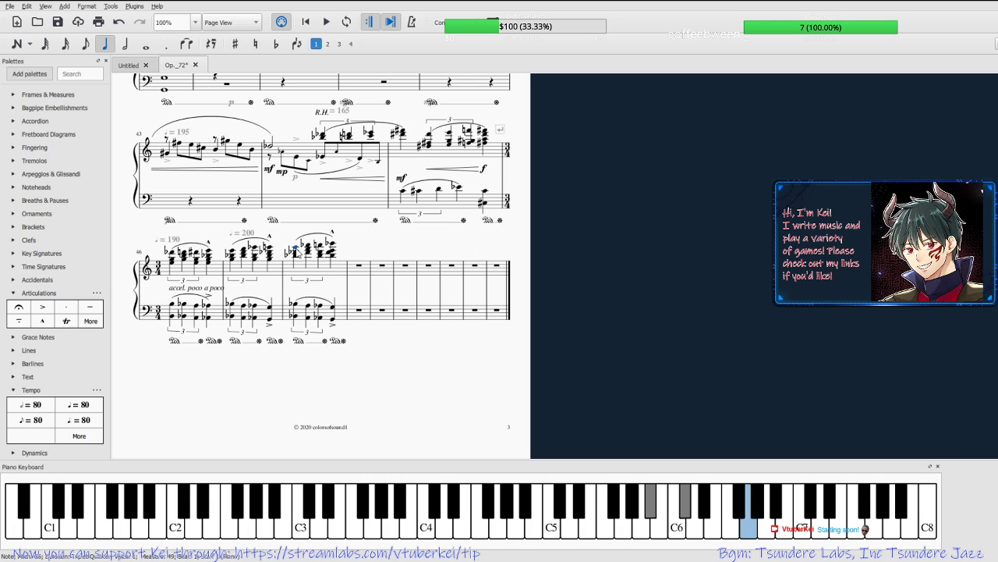
key("Left")
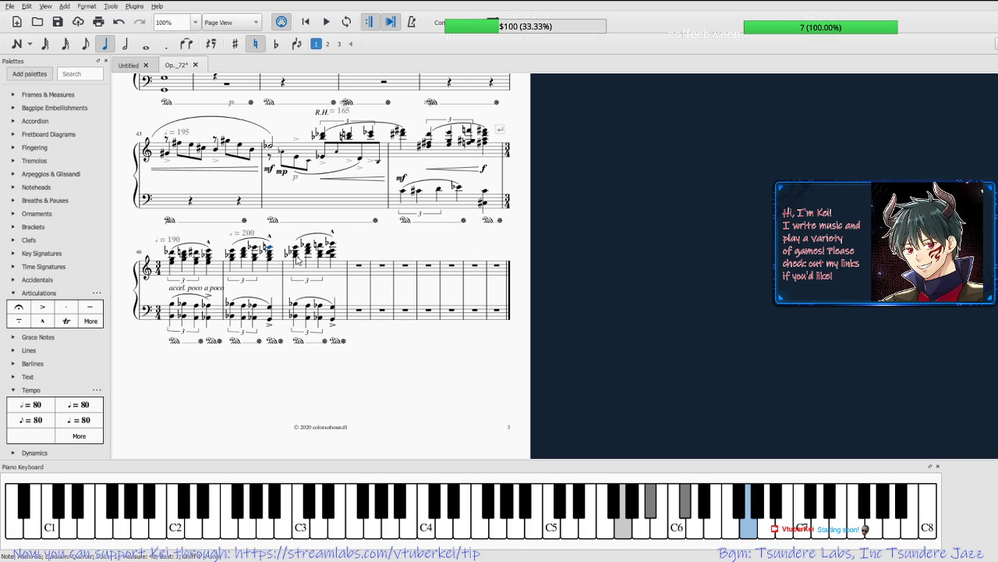
key("Right")
key("Right")
key("Right")
key("Right")
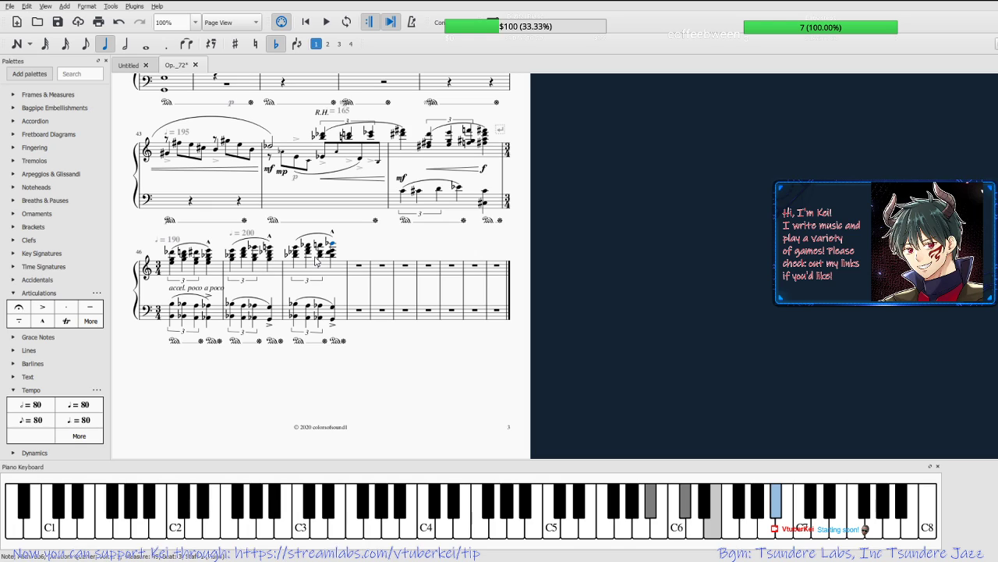
left_click(350, 248)
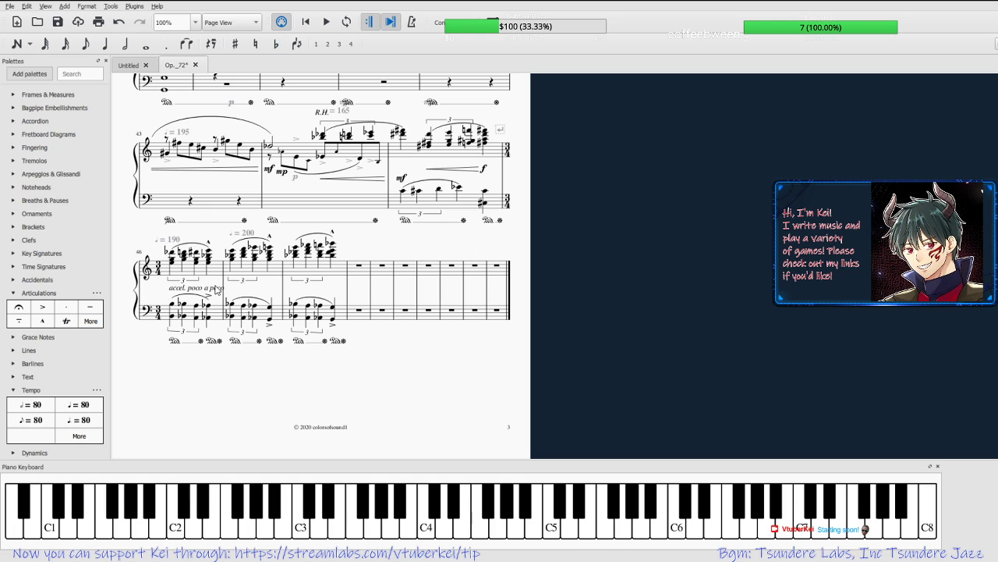
Add a system break after measure 48 and save the score.
left_click(331, 252)
key("Return")
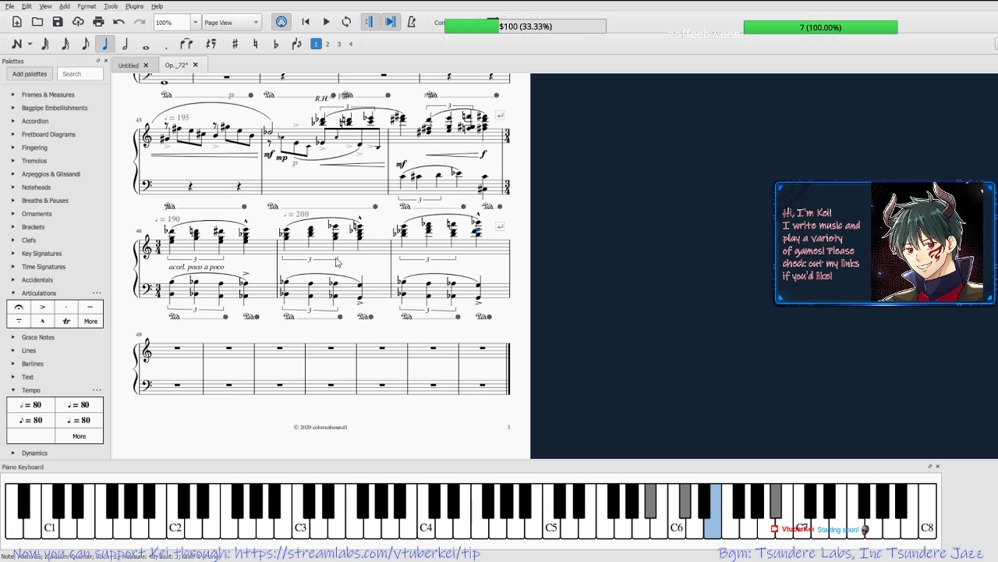
left_click(428, 429)
key("ctrl+s")
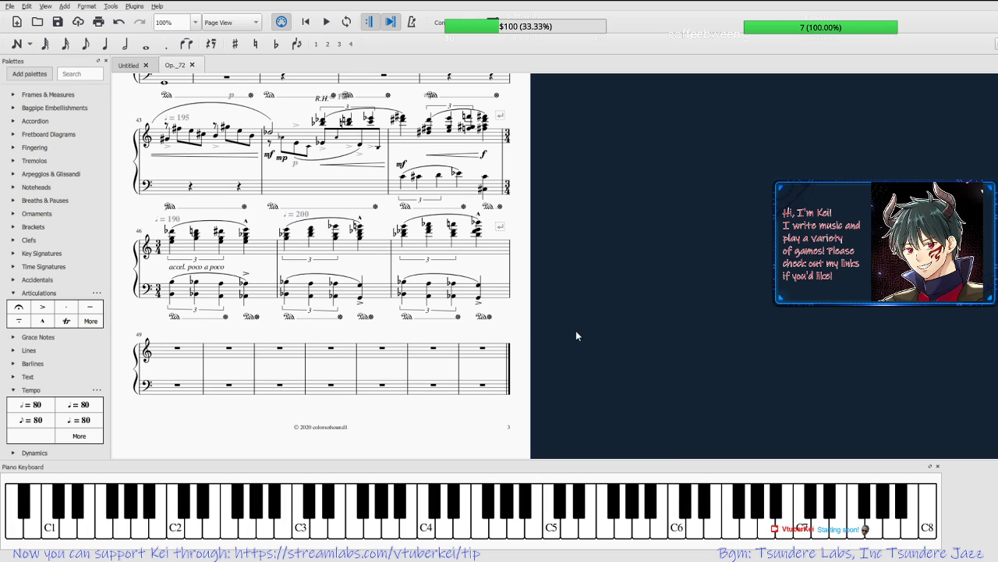
Add a quarter-note tempo mark of 210 at the start of measure 48.
scroll(550, 324, "up", 3)
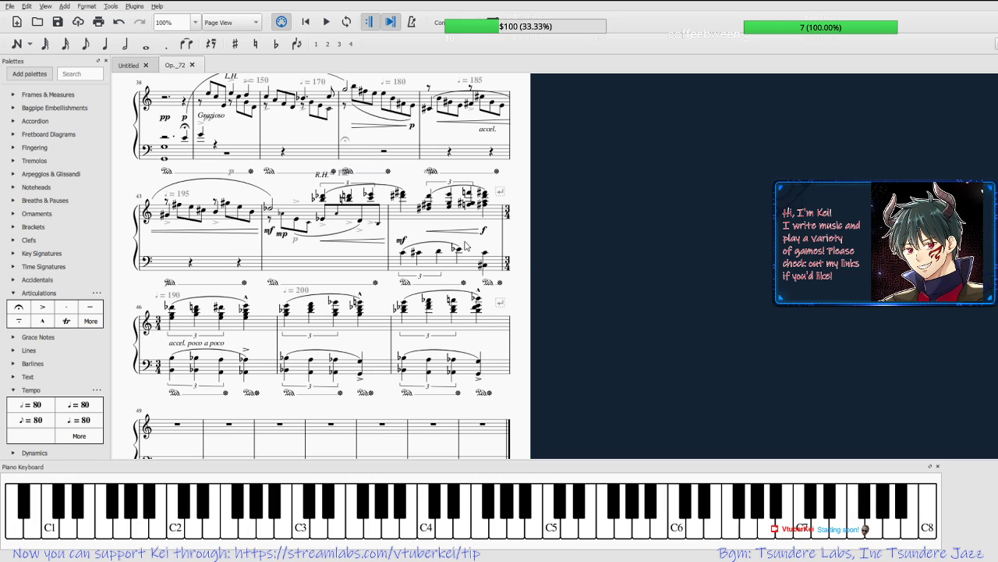
scroll(597, 294, "down", 3)
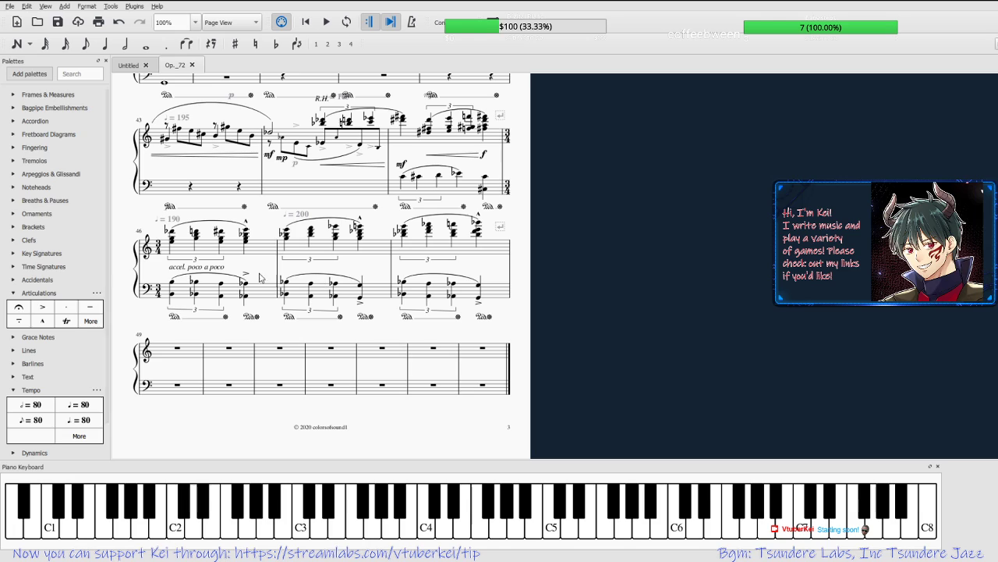
left_click_drag(43, 413, 410, 225)
double_click(413, 213)
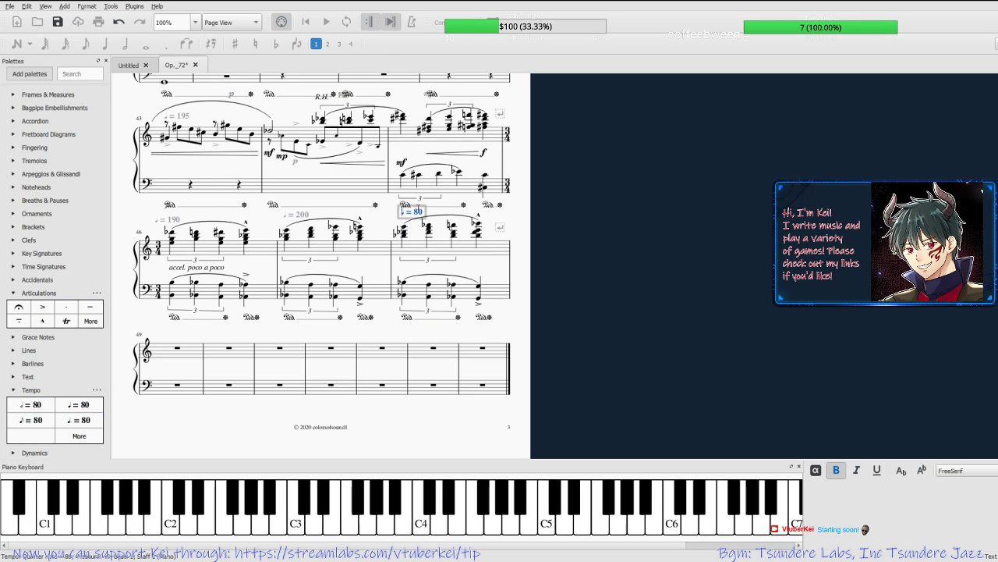
key("BackSpace")
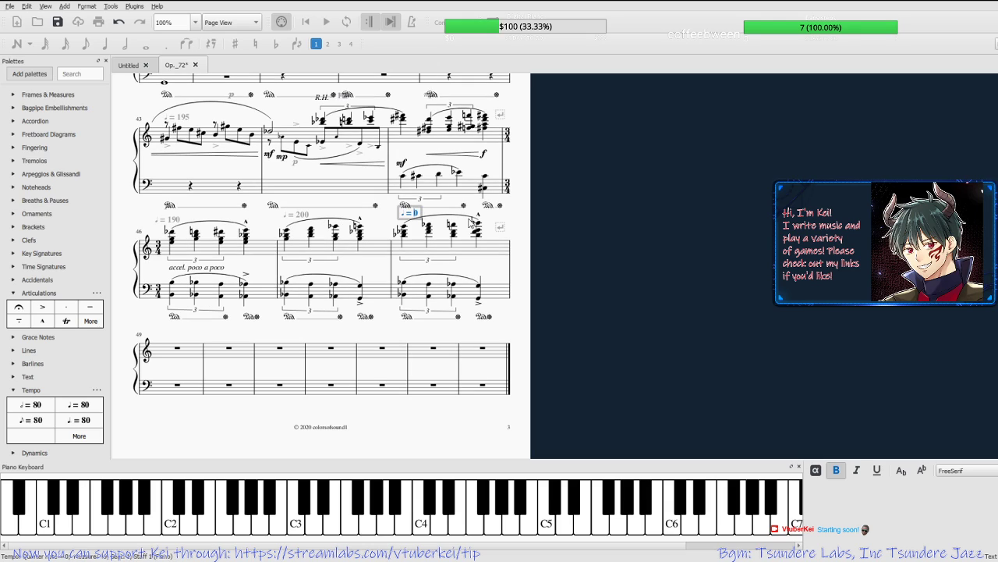
type("21")
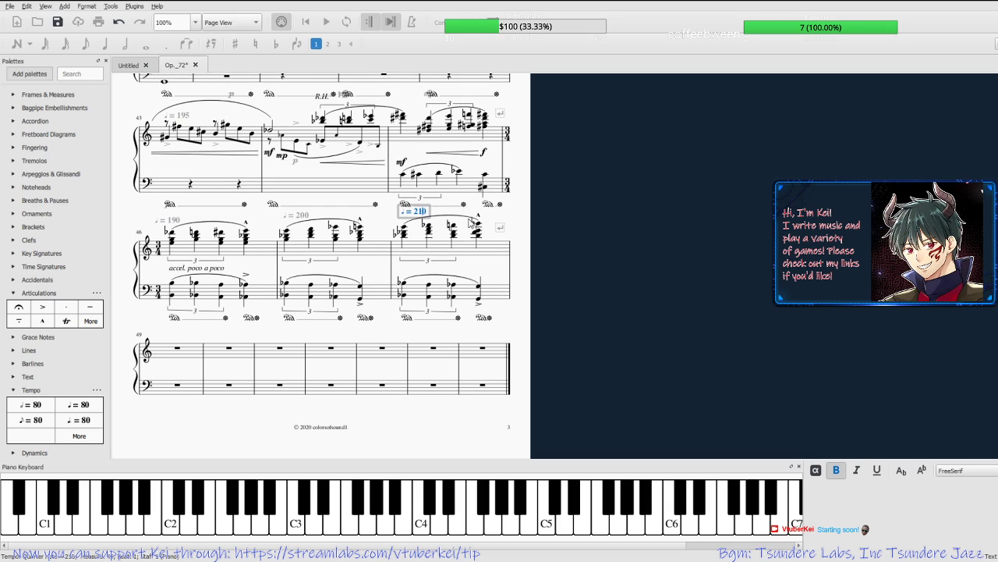
key("Escape")
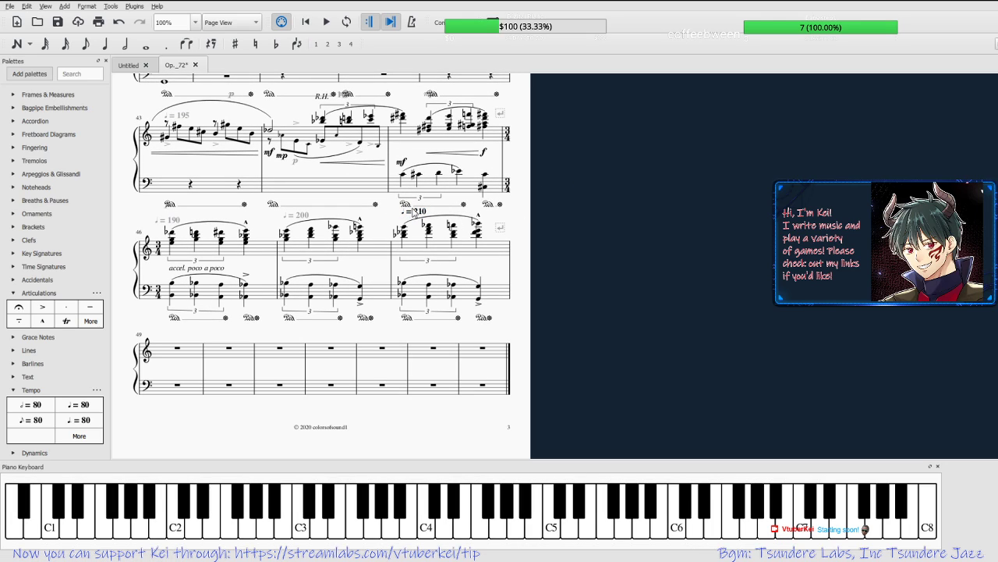
key("F9")
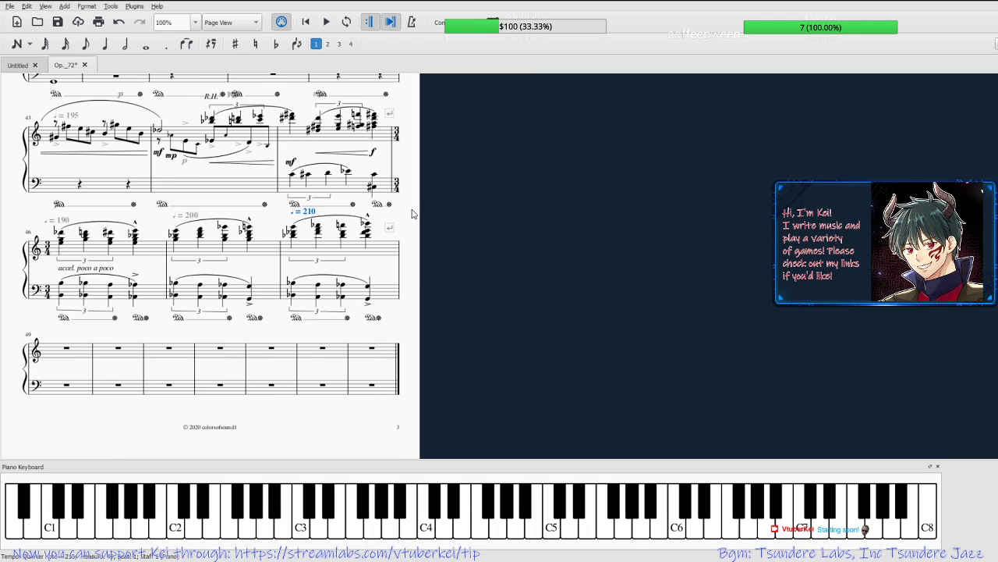
key("F9")
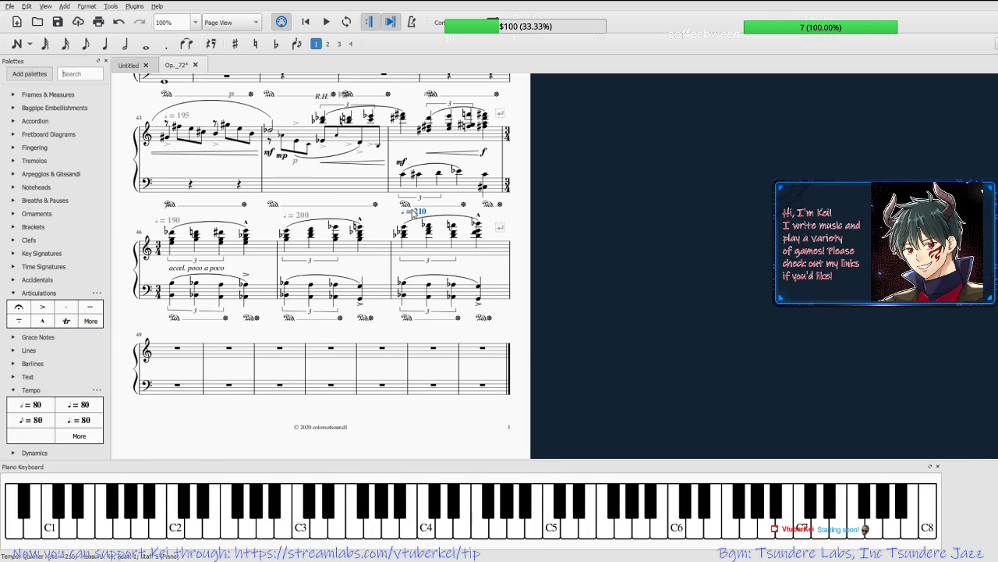
Save the score and play back the chord passage from the start of measure 46.
left_click(591, 100)
key("ctrl+s")
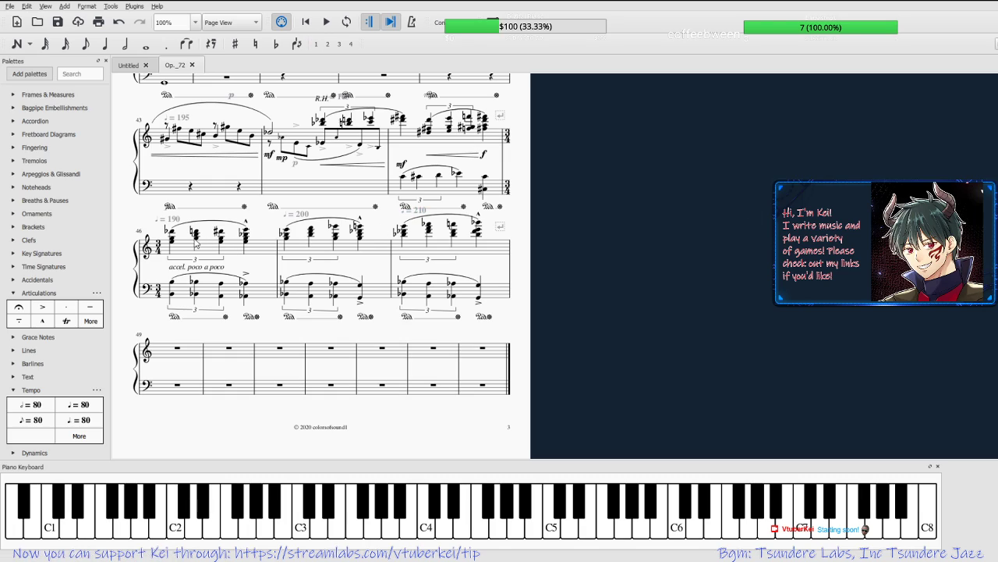
left_click(172, 233)
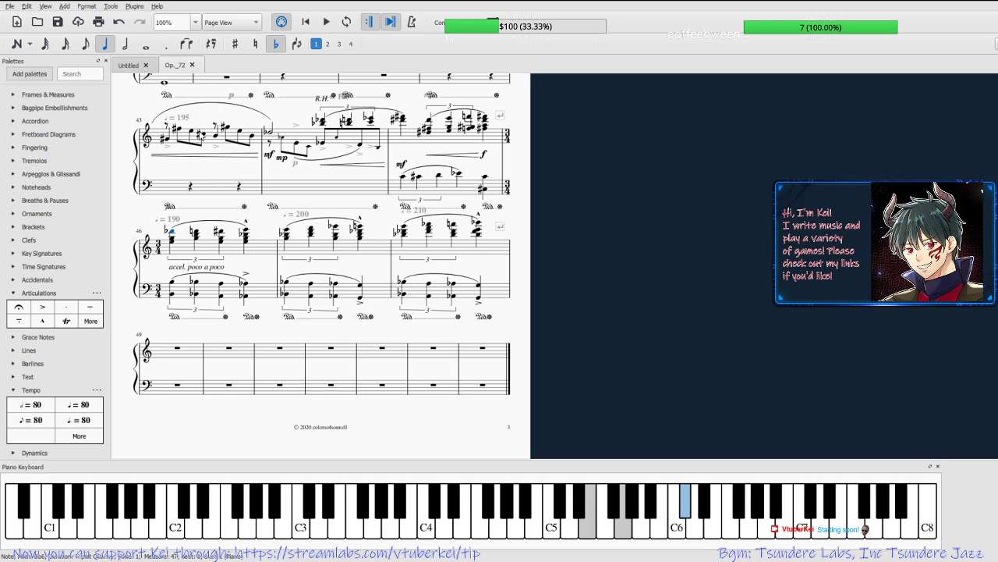
left_click(326, 23)
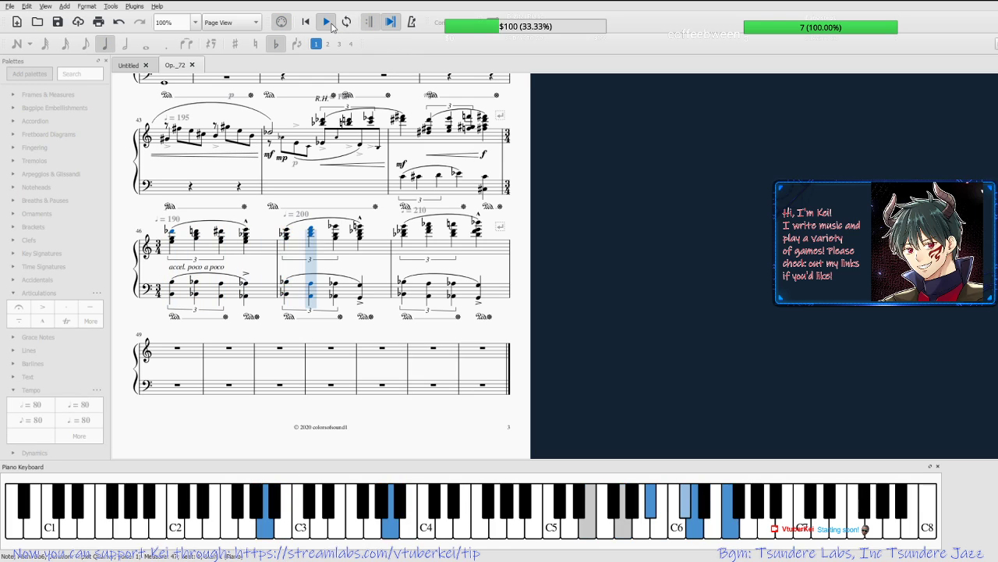
left_click(328, 23)
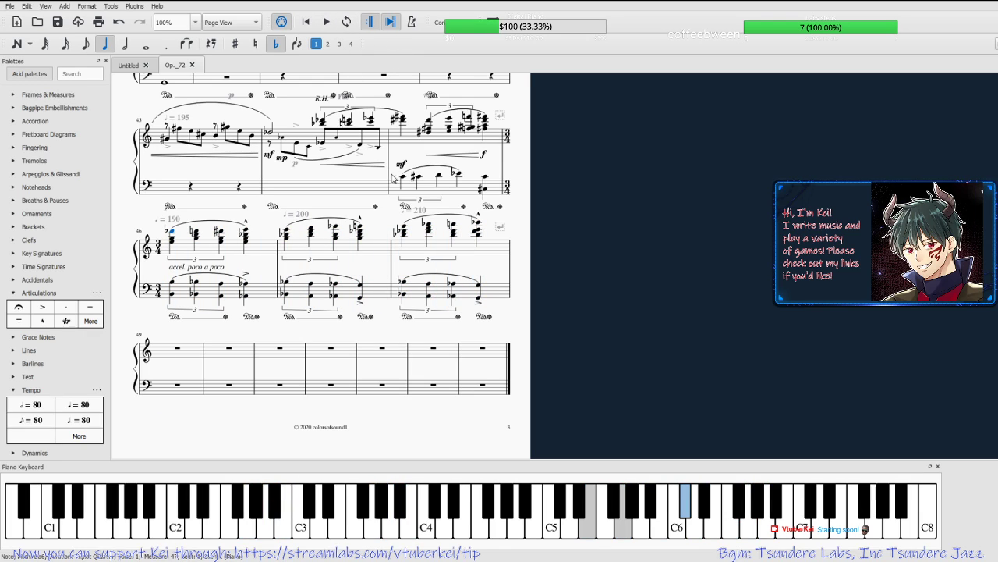
Set the tempo mark of measure 48 to 220 and play back the passage from measure 46.
double_click(418, 210)
key("BackSpace")
type("2")
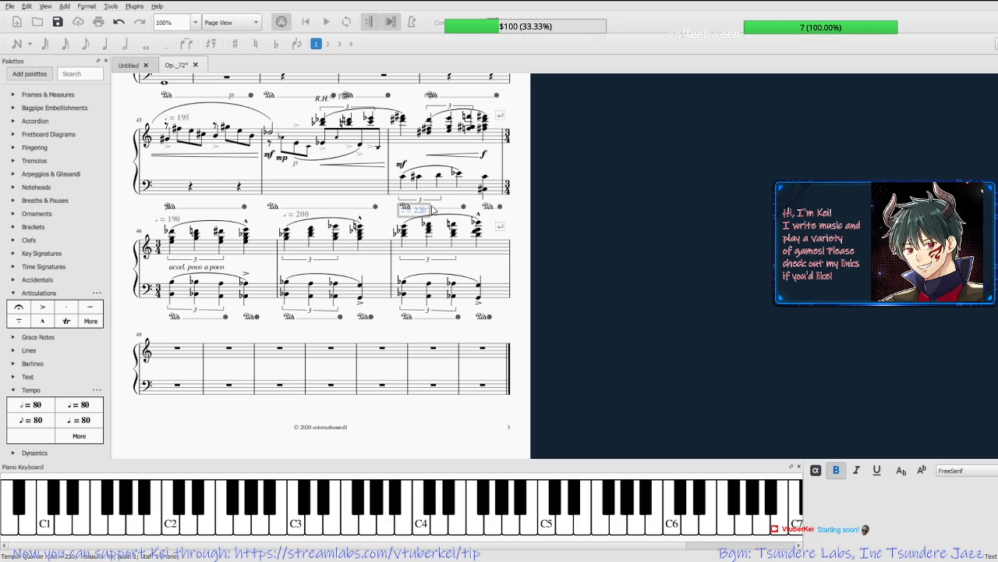
left_click(671, 233)
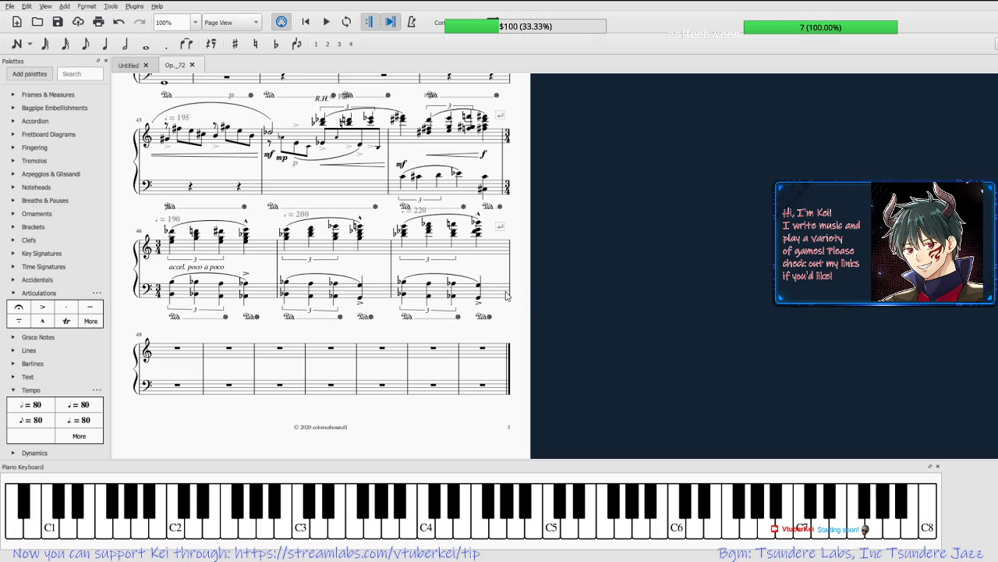
left_click(170, 232)
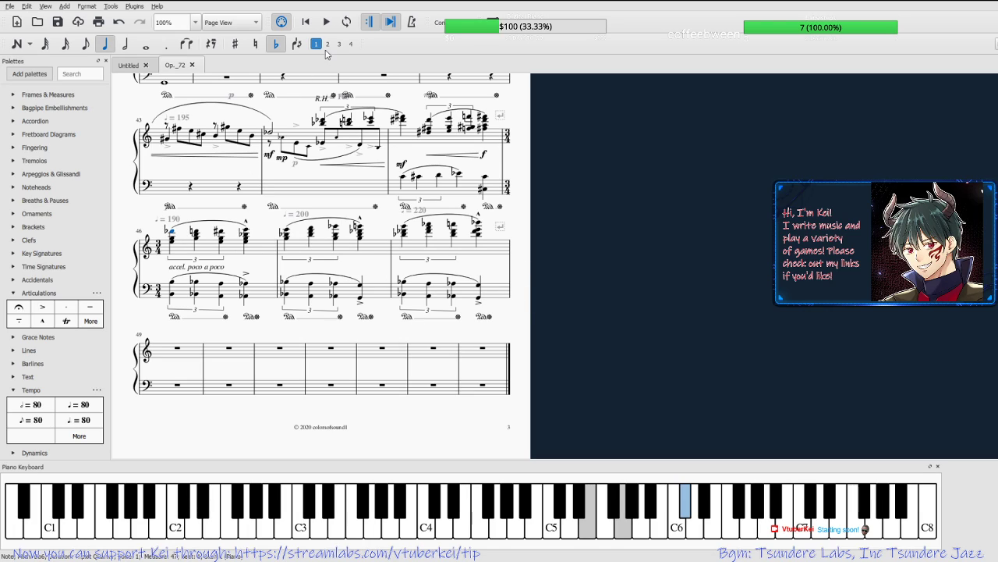
left_click(328, 22)
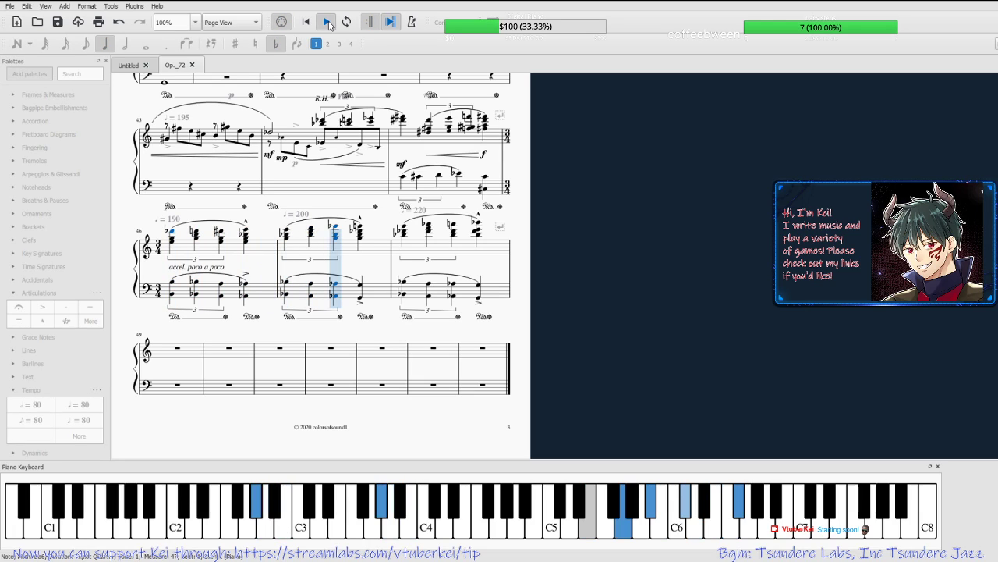
left_click(327, 22)
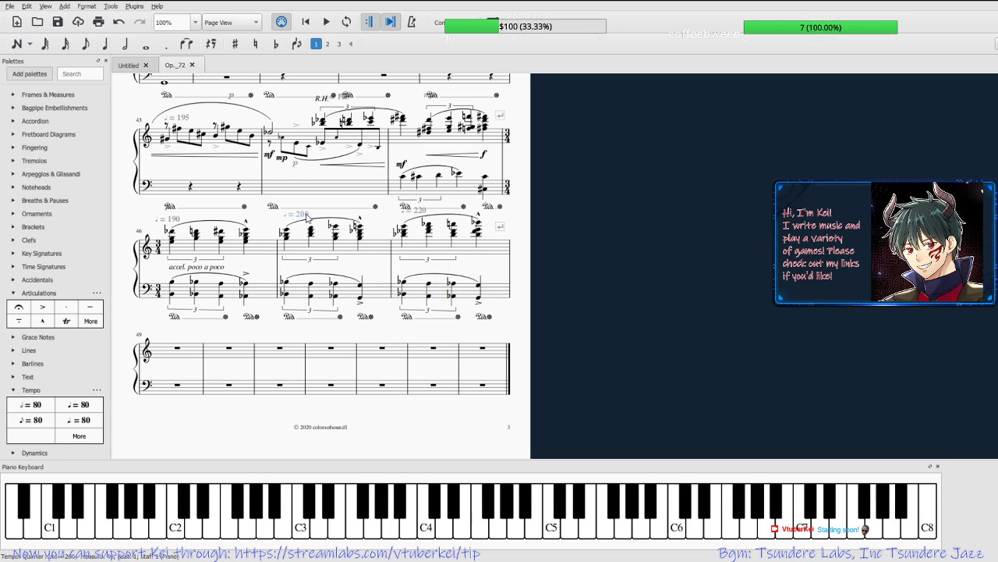
Set the tempo mark of measure 47 to 220 and that of measure 48 to 230.
double_click(305, 216)
key("BackSpace")
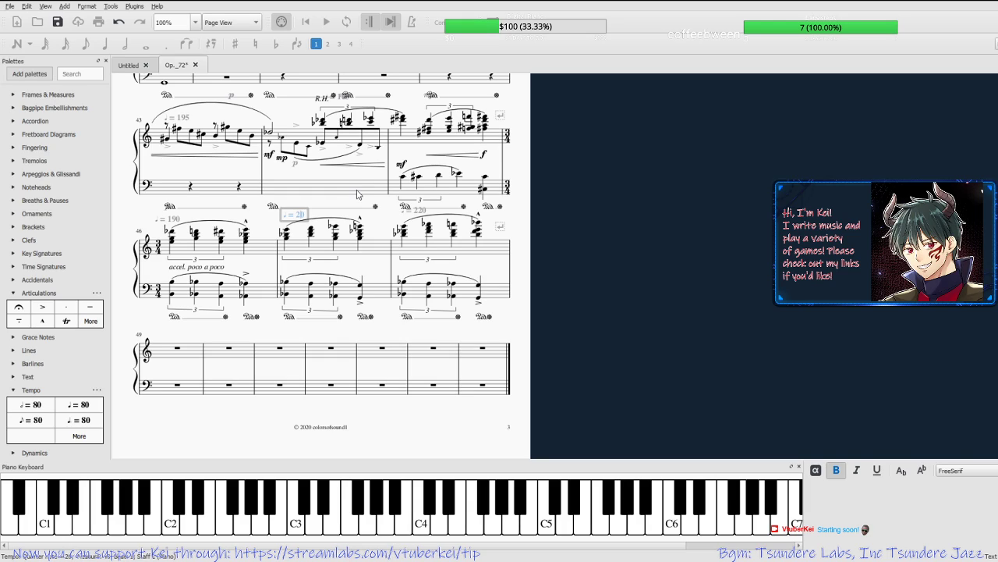
type("20")
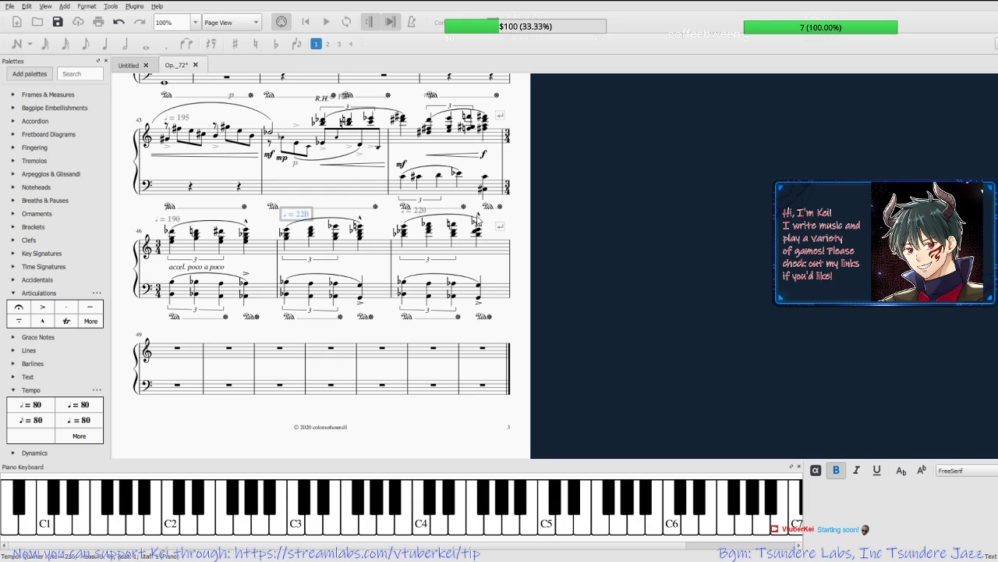
left_click(596, 222)
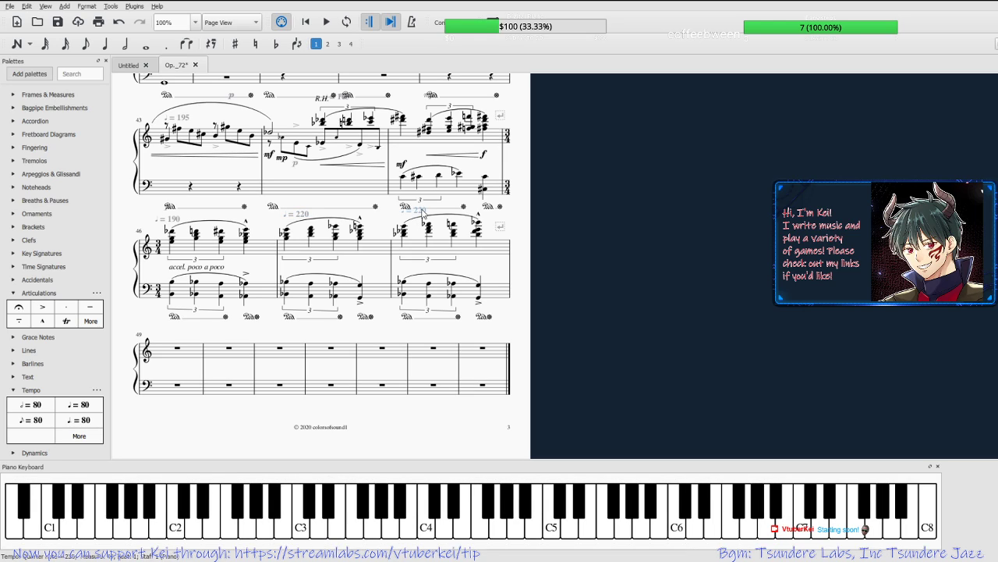
double_click(420, 211)
left_click(423, 211)
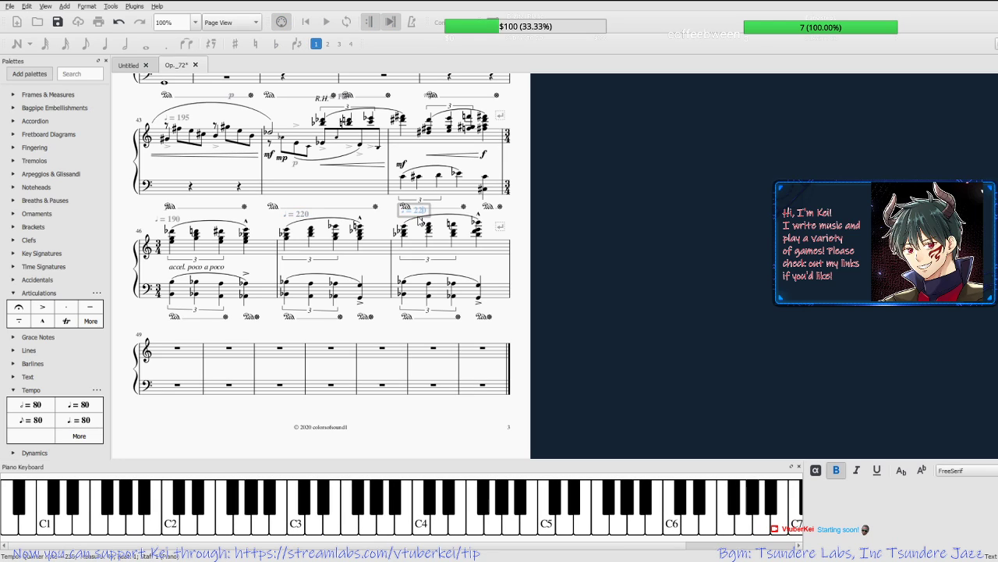
key("BackSpace")
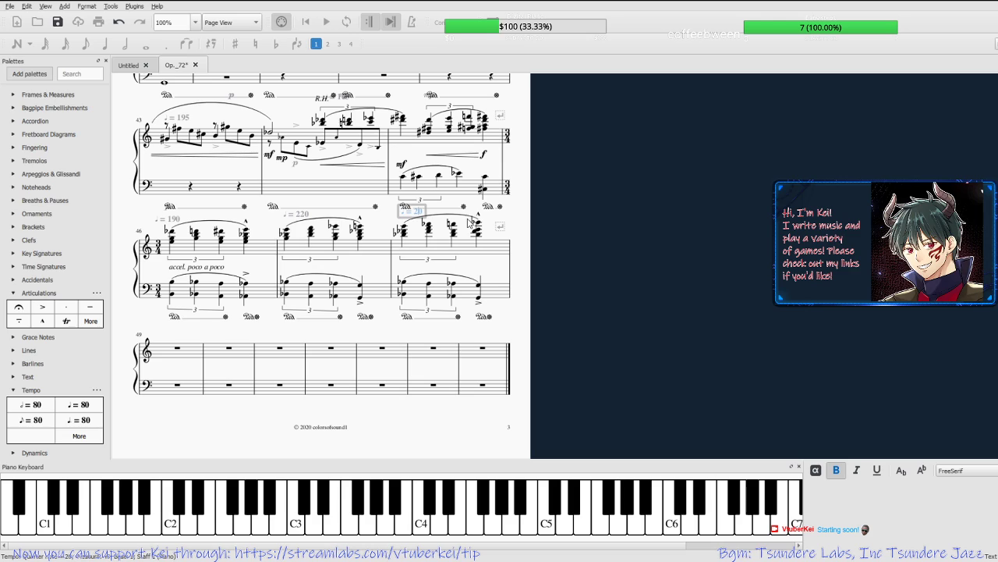
type("3")
left_click(591, 242)
Play back measures 46 to 48 to check the tempo increases.
left_click(170, 234)
left_click(326, 23)
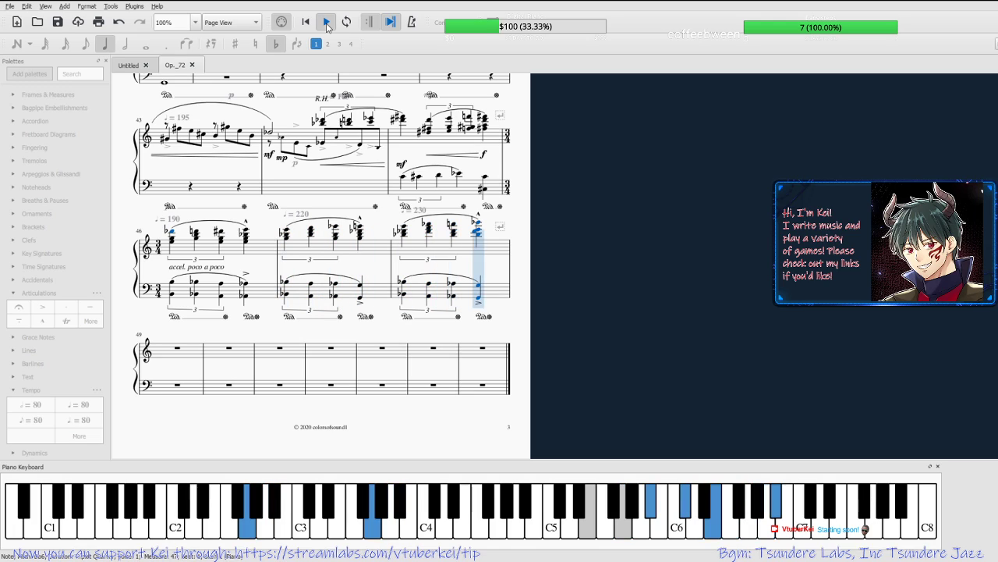
left_click(327, 22)
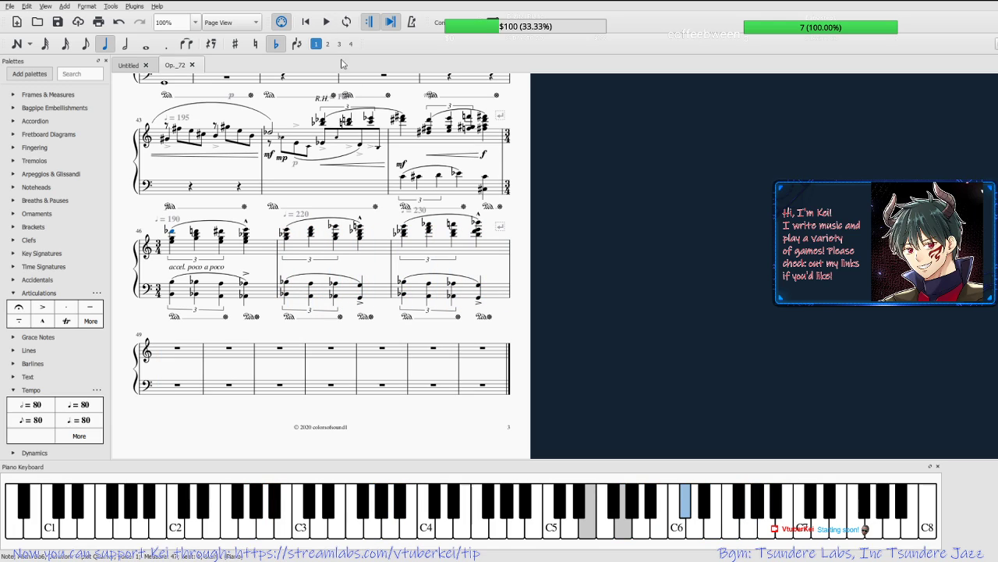
Copy both staves of measure 48 into measure 49.
left_click(403, 229)
key("shift+Right")
key("shift+Right")
key("shift+Right")
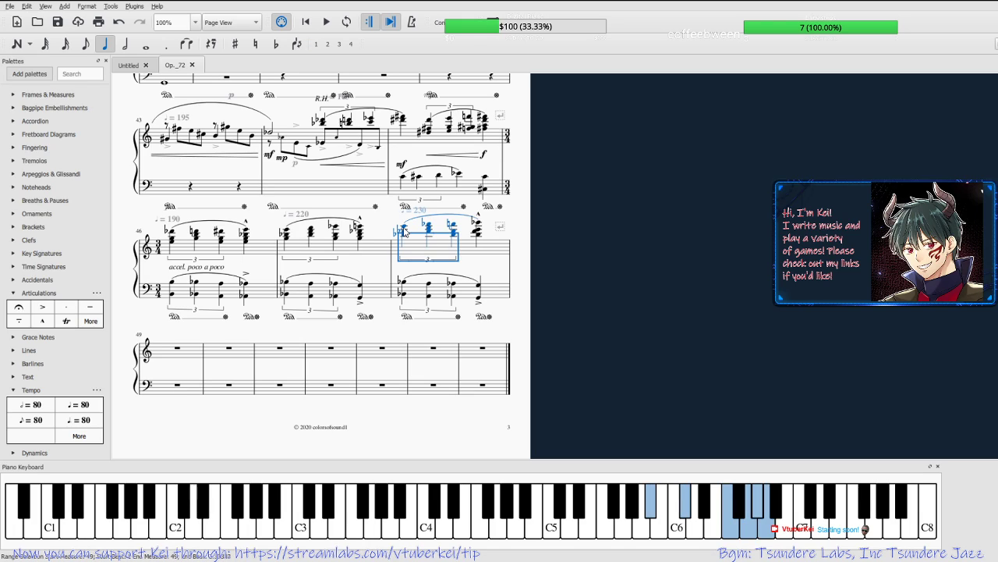
key("shift+Down")
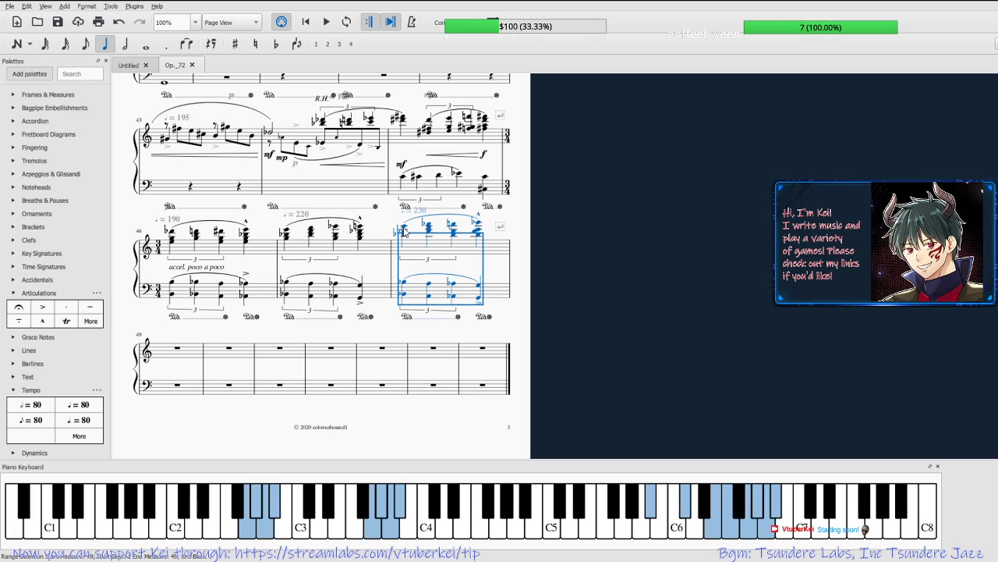
left_click(177, 351)
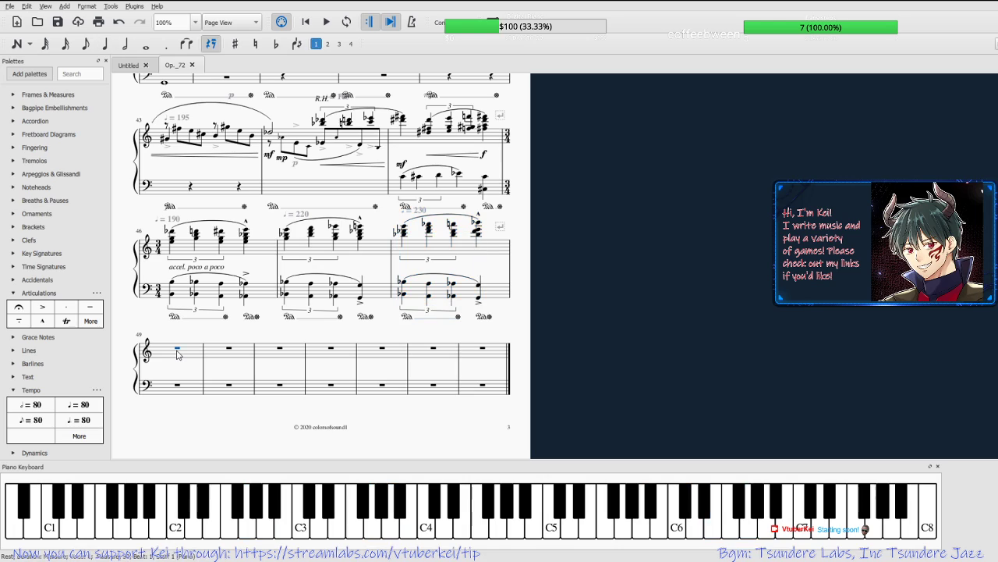
key("ctrl+v")
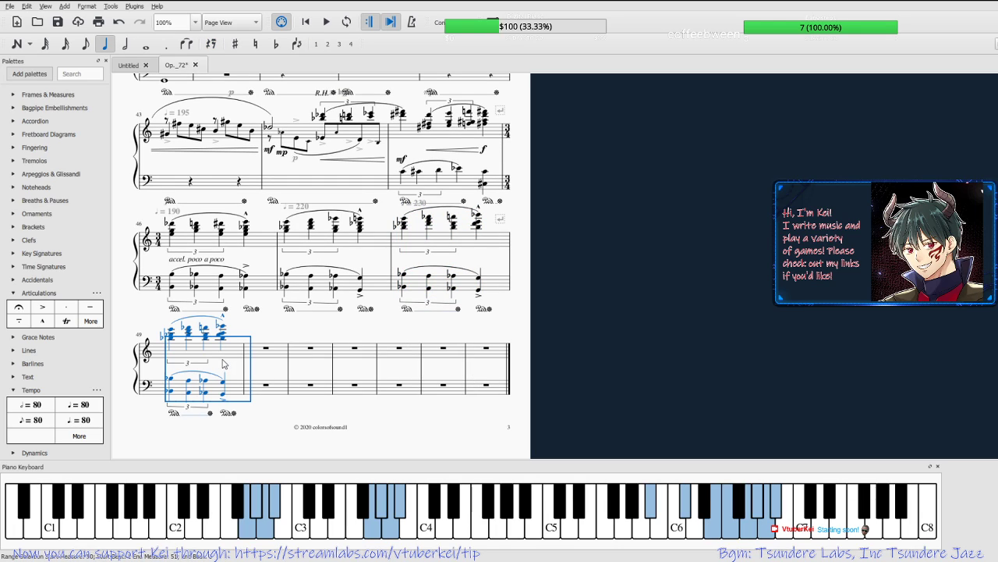
Transpose the left-hand octaves of measure 48 down one semitone, compare their start with measure 46's bass, and save the score.
left_click(403, 273)
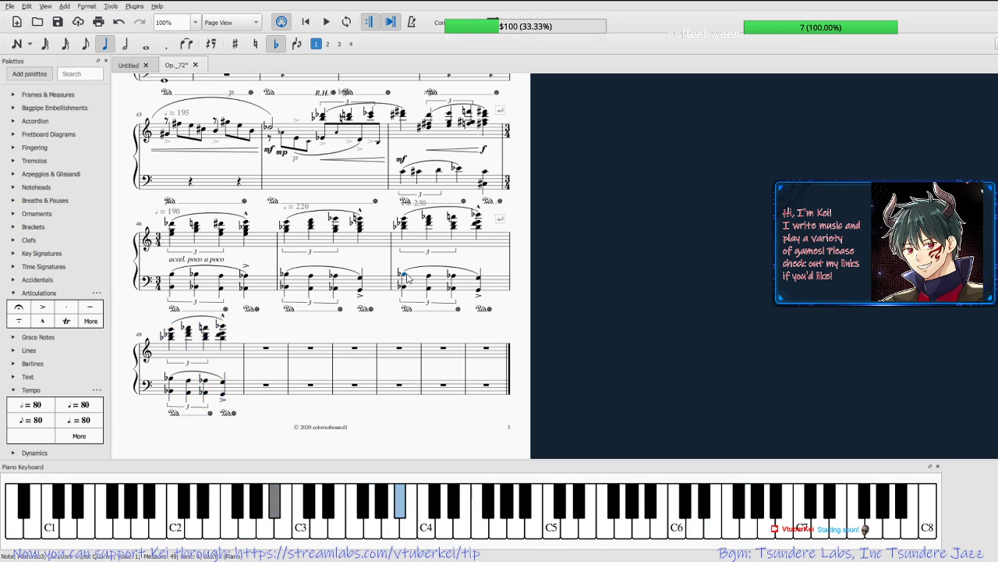
key("shift+Right")
key("shift+Right")
key("shift+Right")
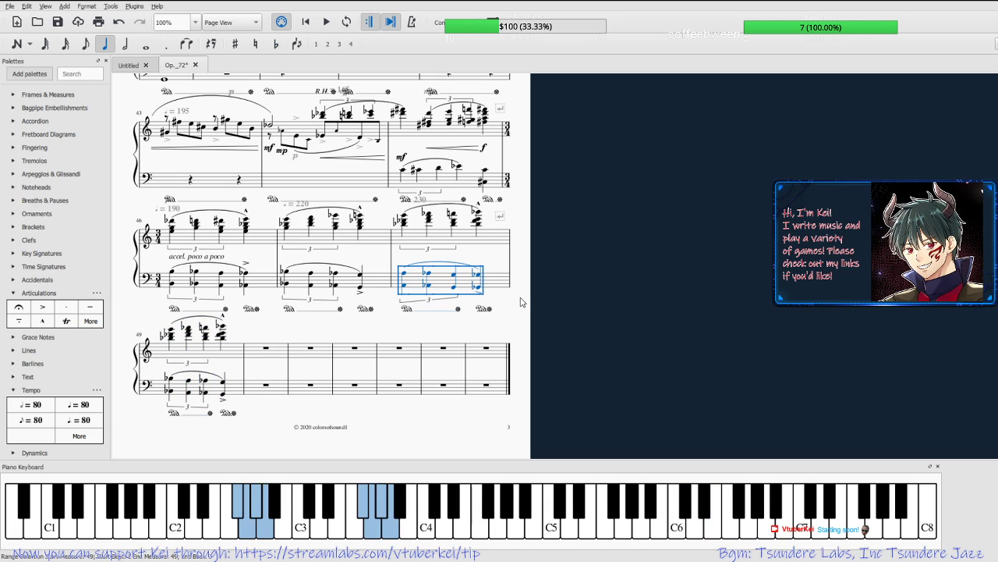
left_click(614, 293)
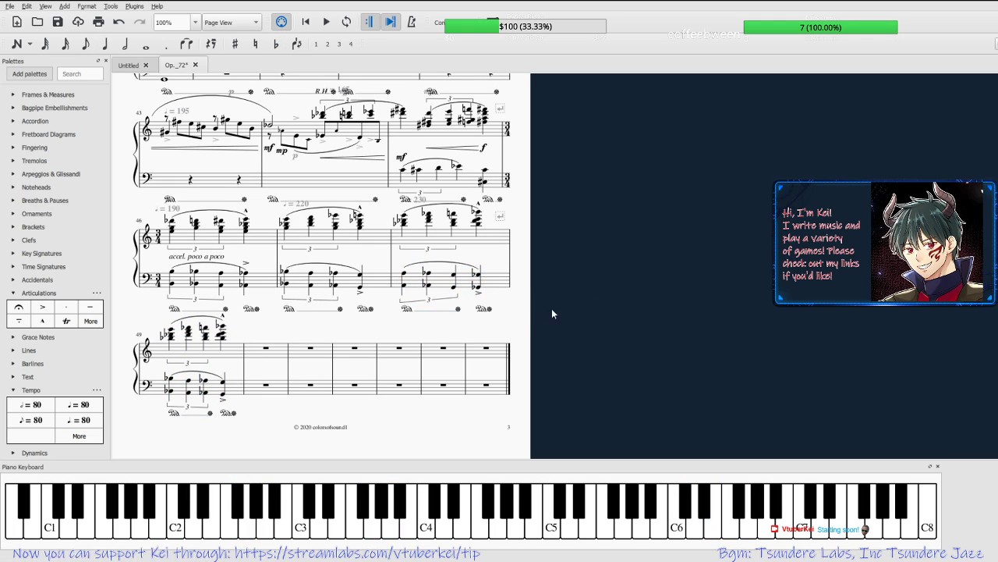
left_click(284, 272)
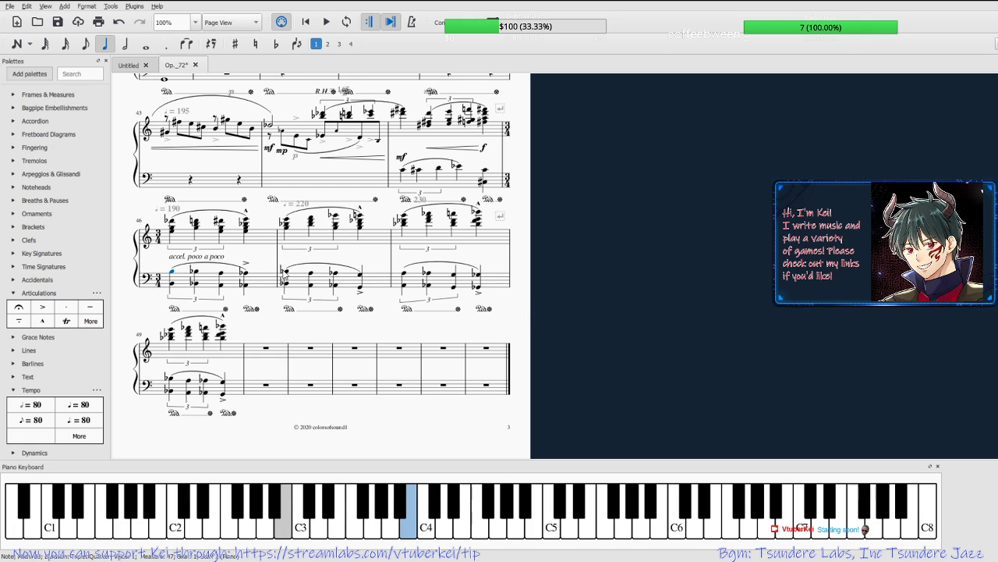
left_click(405, 275)
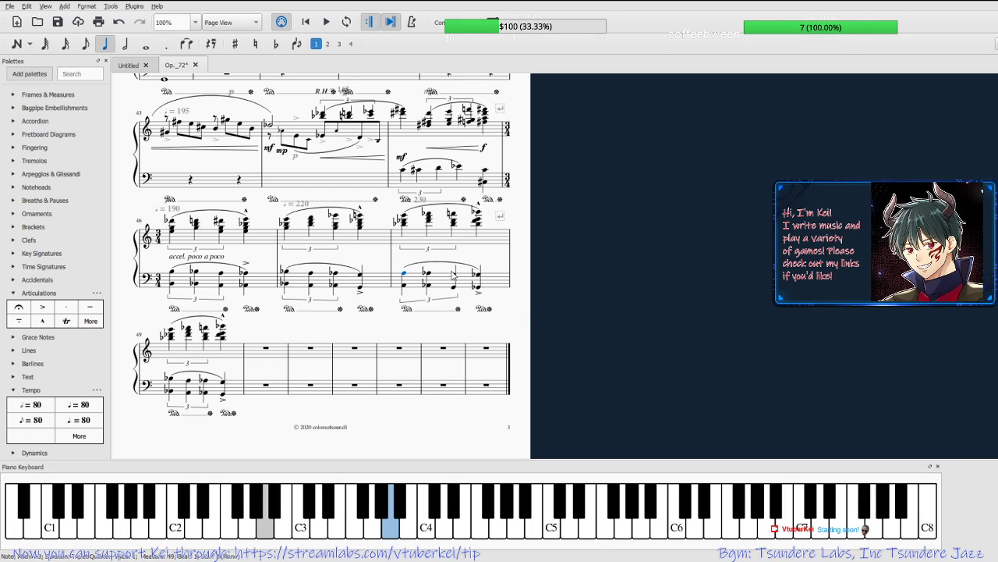
left_click(618, 263)
key("ctrl+s")
Play back from measure 46 to check the lowered bass octaves of measure 48.
left_click(173, 221)
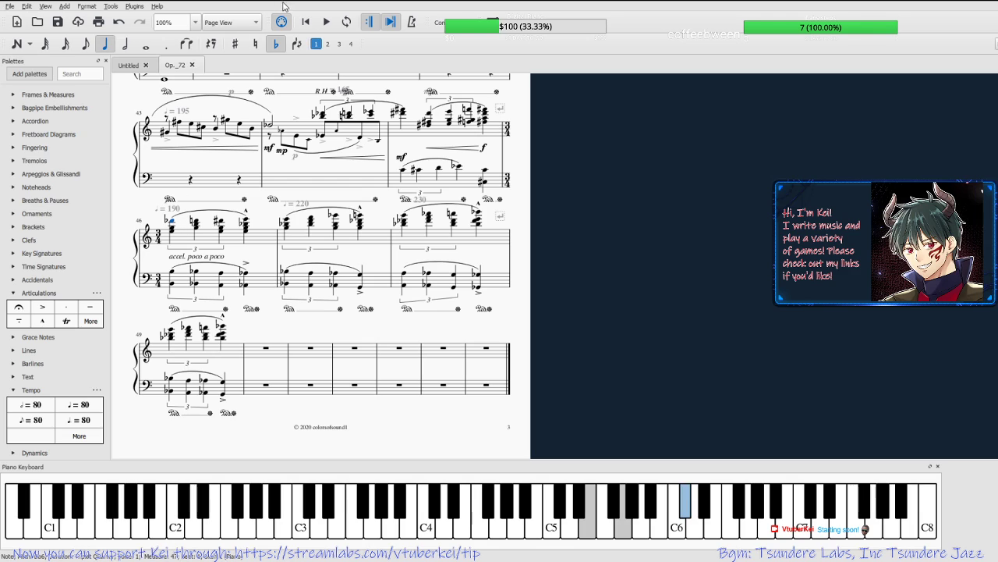
left_click(319, 22)
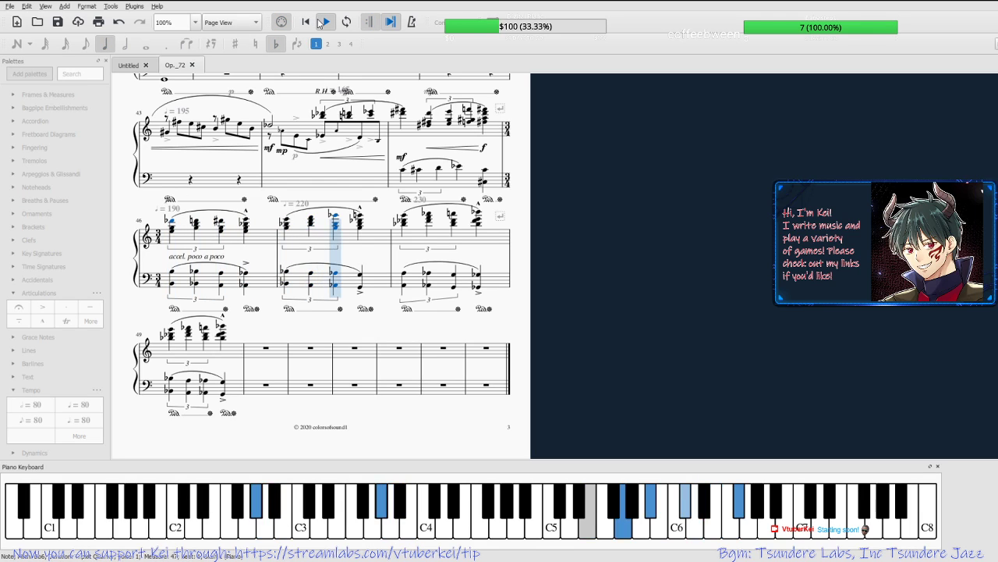
key("space")
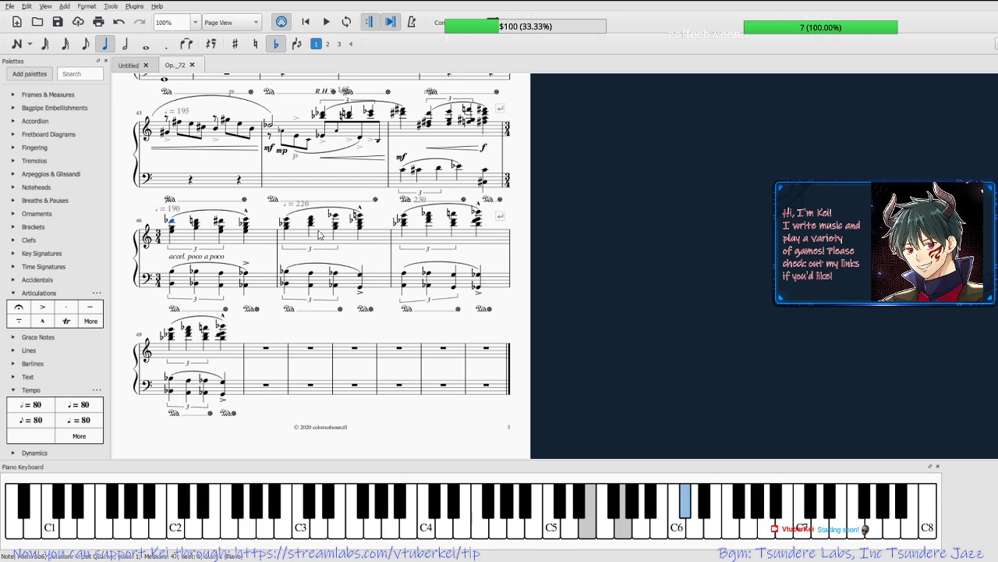
Transpose the left-hand octaves of measure 49 down two semitones.
left_click(167, 378)
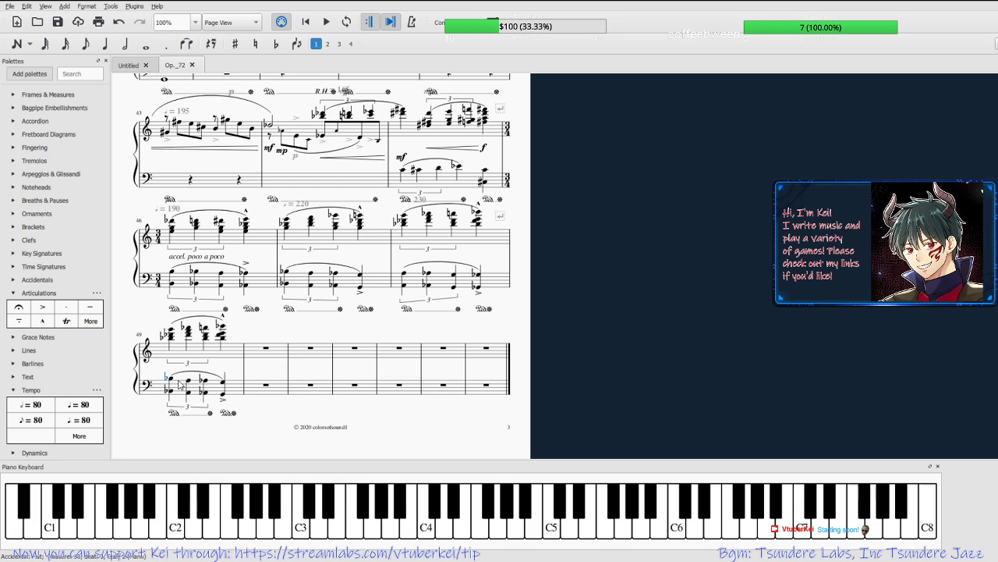
left_click(172, 378)
left_click(186, 380)
key("Down")
key("Down")
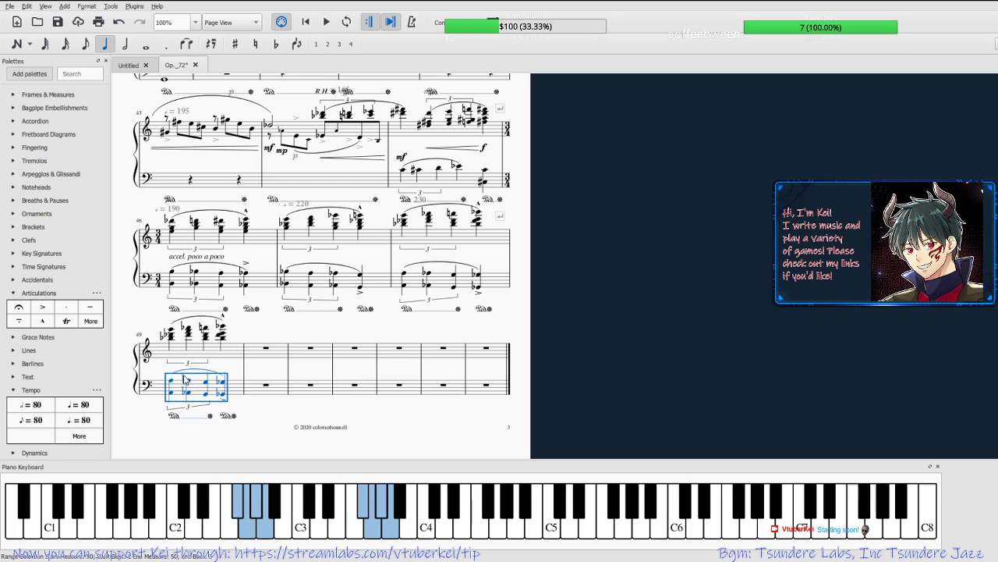
left_click(871, 335)
Compare measure 49's right-hand chords with the top note of measure 48's last chord.
left_click(168, 333)
left_click(171, 330)
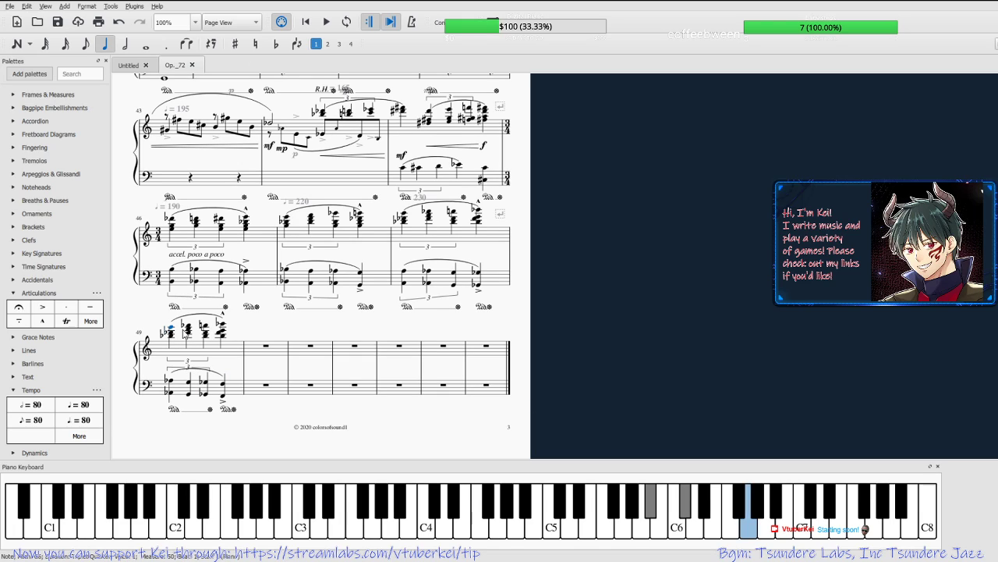
key("shift+Right")
key("shift+Right")
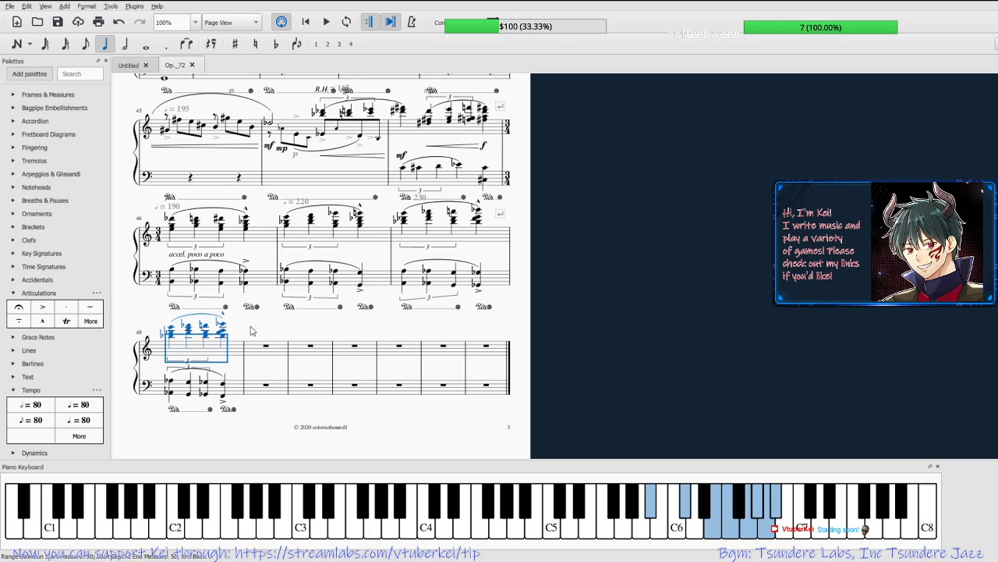
left_click(479, 213)
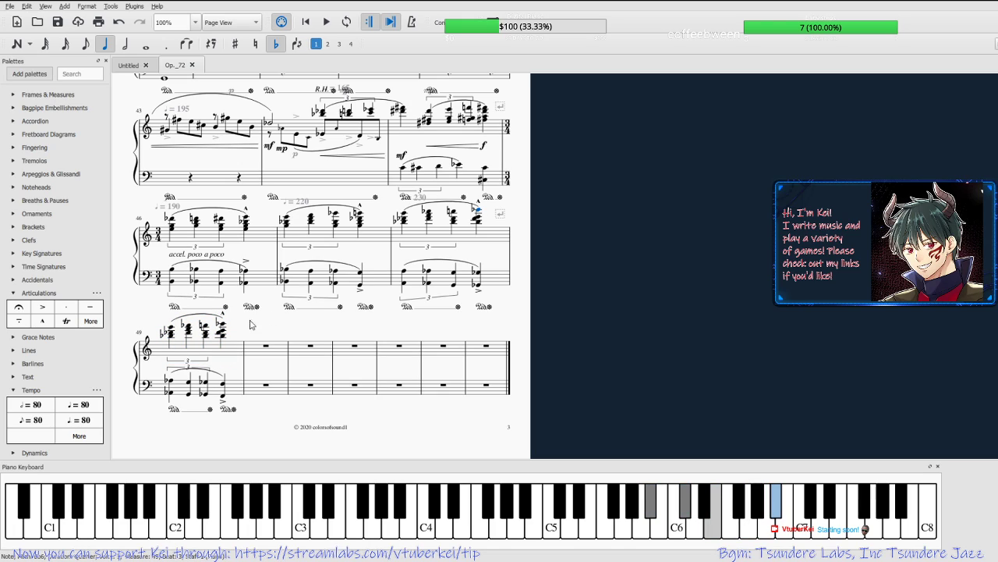
Transpose all four right-hand chords of measure 49 up three semitones and save the score.
left_click(171, 331)
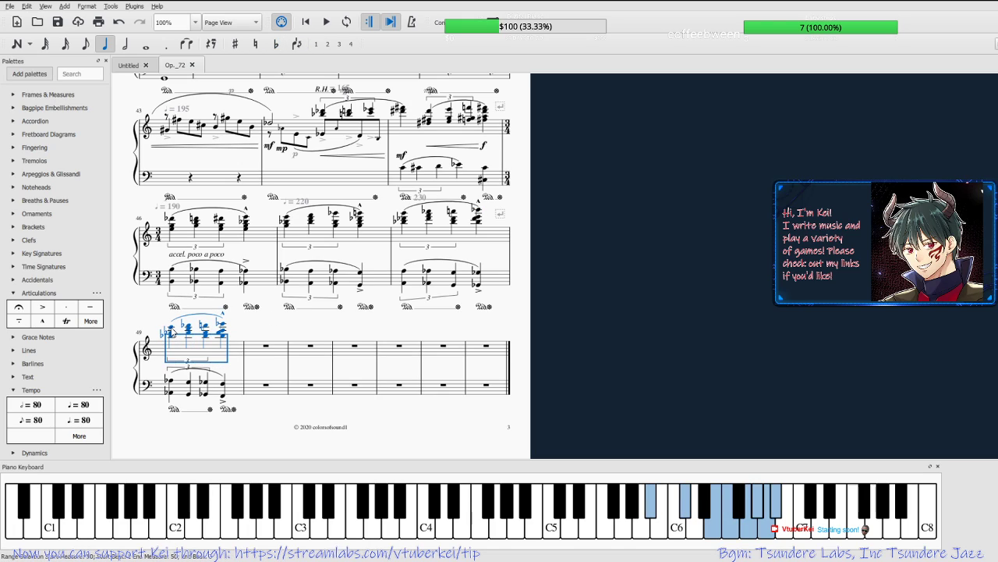
left_click(171, 331, "shift")
left_click(172, 331)
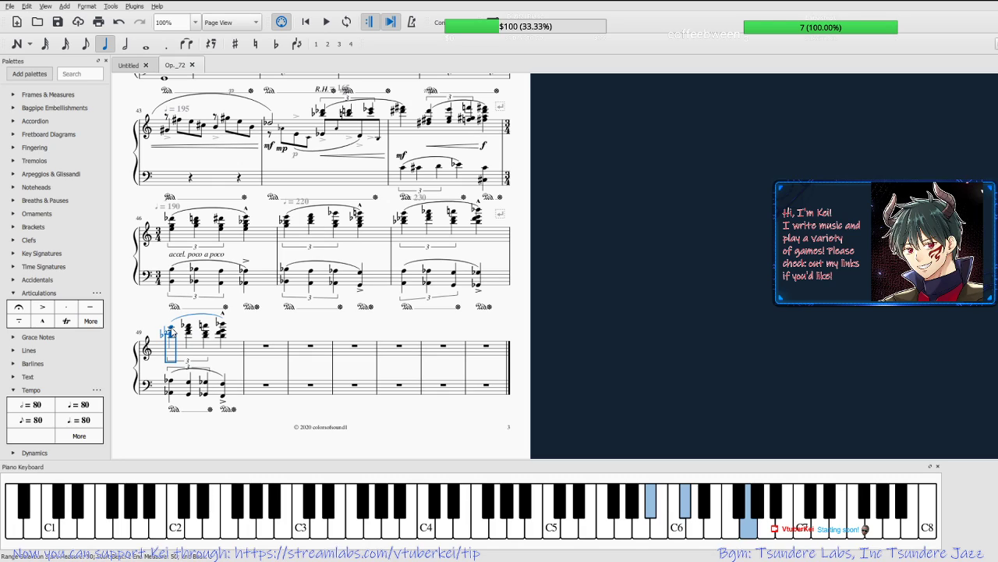
key("shift+Right")
key("shift+Right")
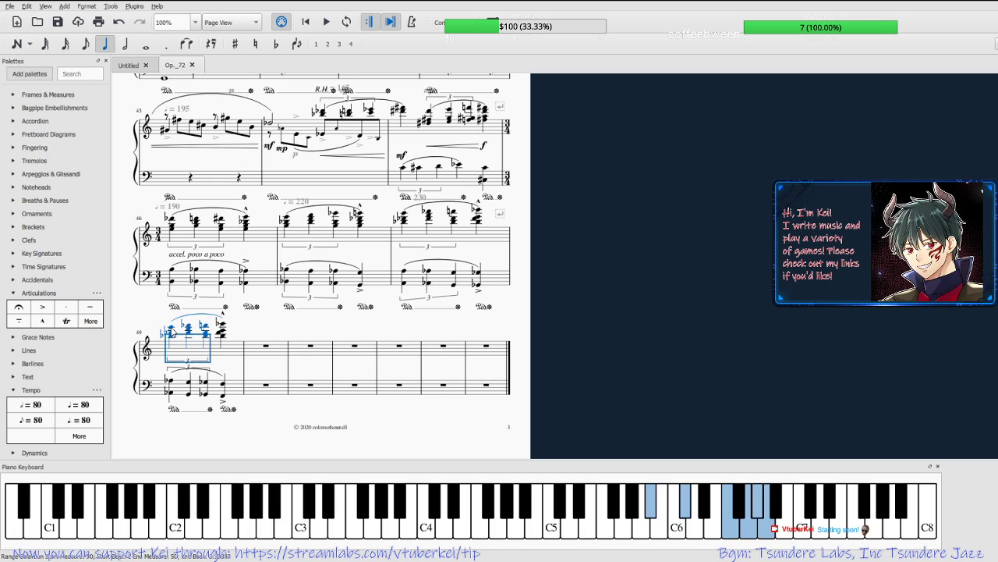
key("shift+Right")
key("shift+Left")
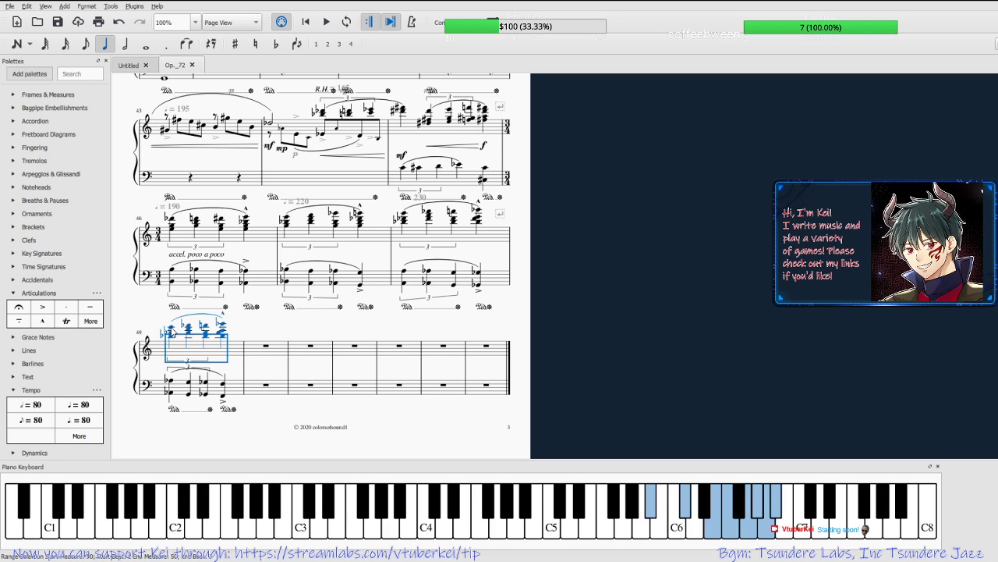
key("Up")
key("Up")
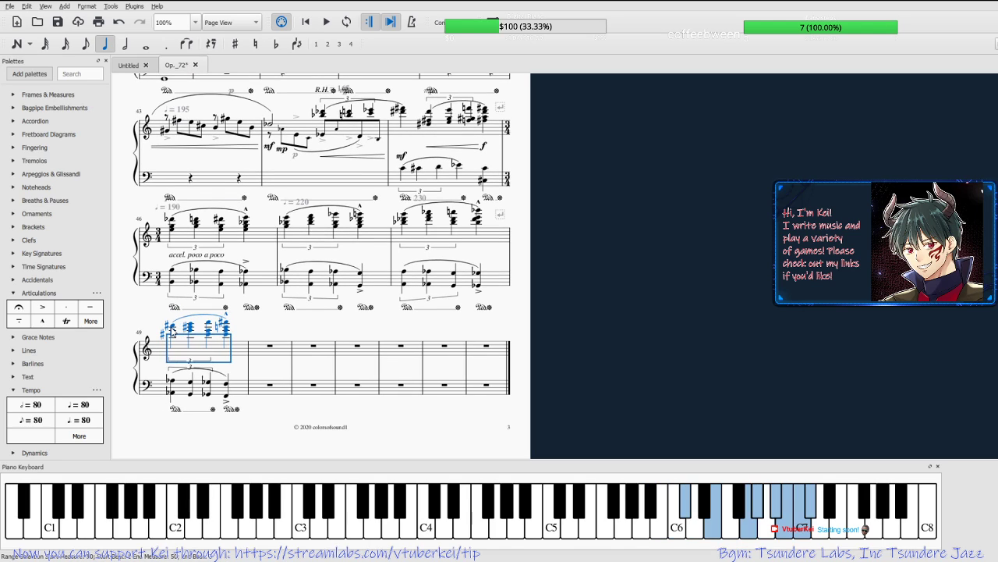
key("Up")
key("Down")
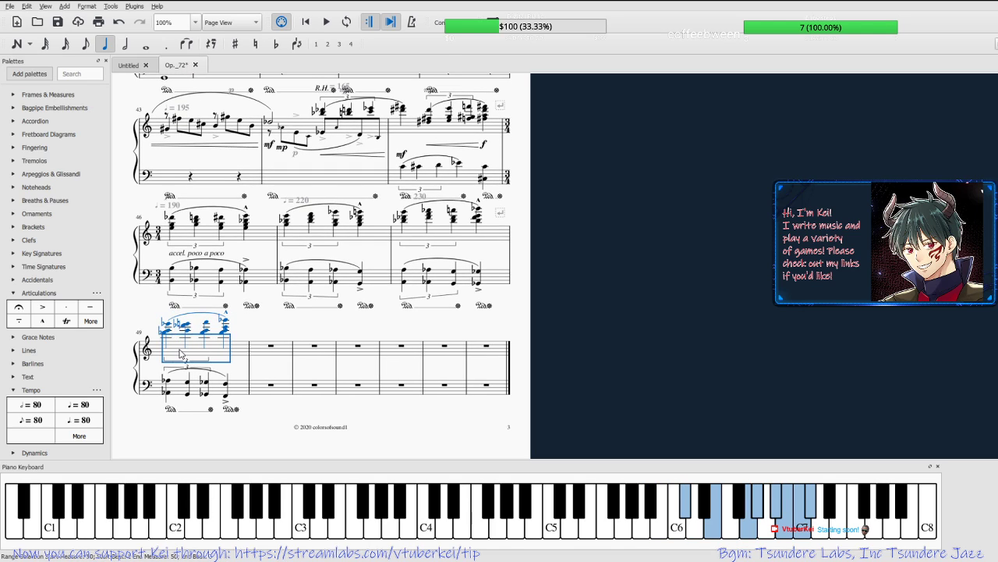
left_click(283, 335)
key("ctrl+s")
Respell the lowest note of the first, third and fourth right-hand chords in measure 49 as C-sharp.
left_click(165, 325)
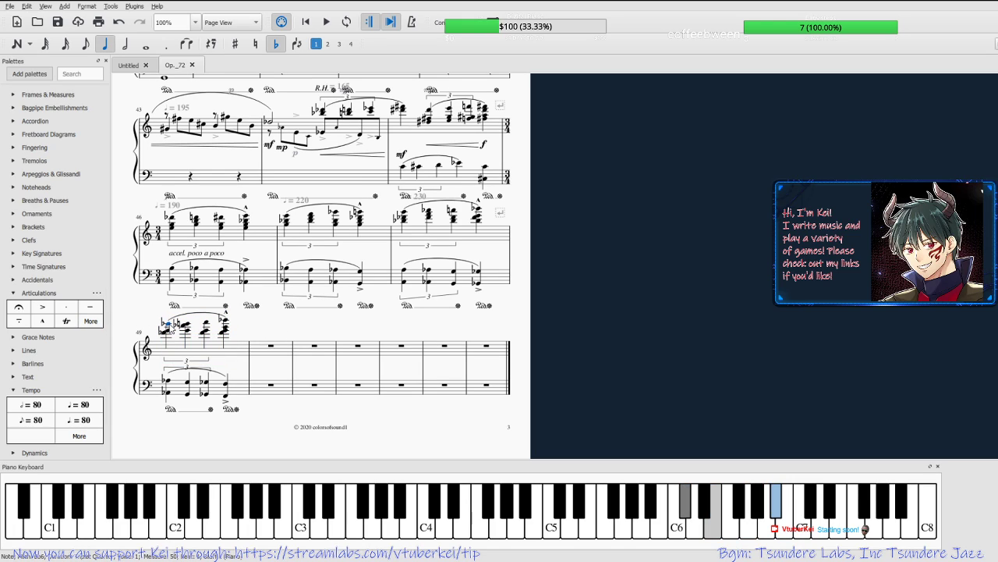
left_click(166, 334)
key("Down")
key("Up")
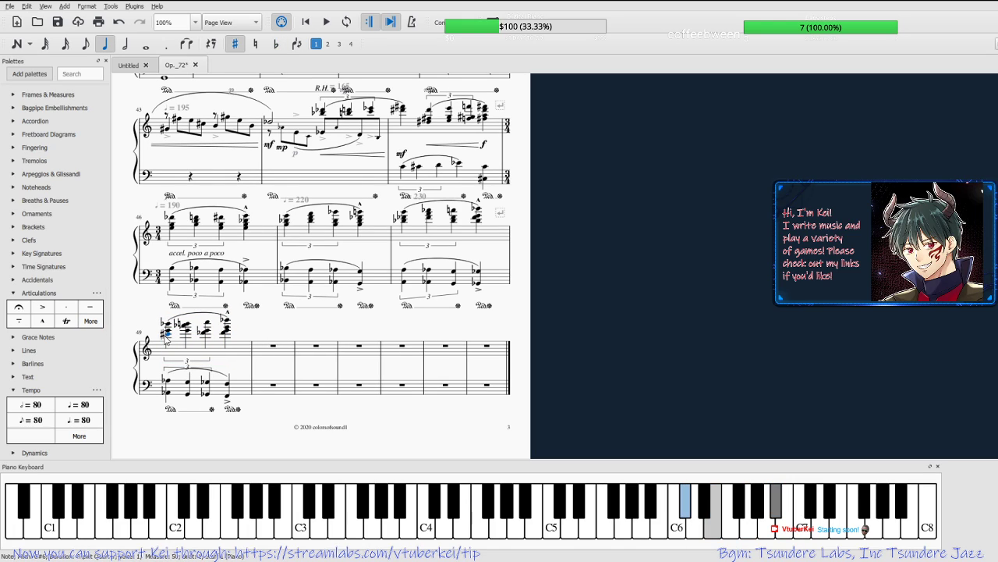
left_click(204, 335)
key("Down")
key("Up")
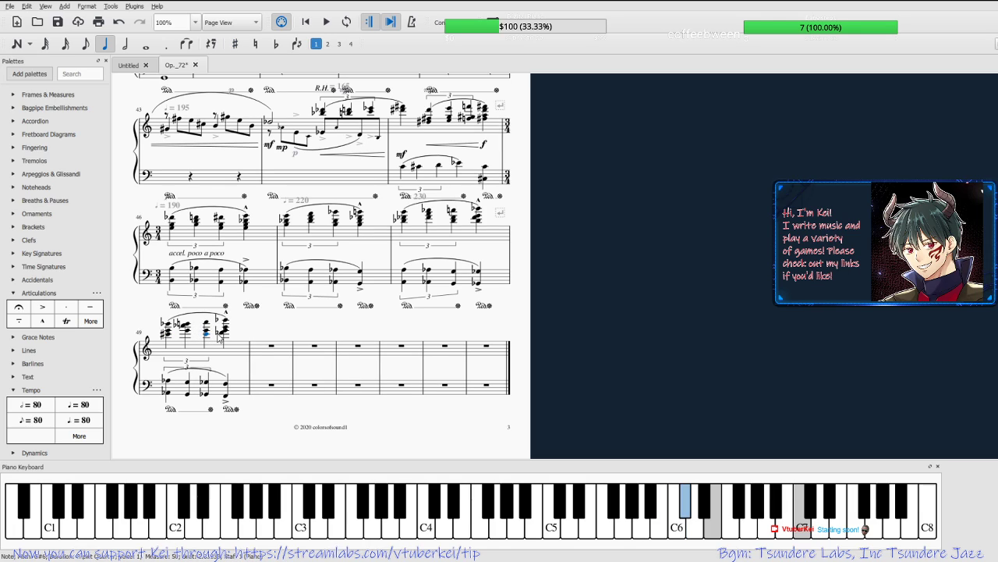
left_click(221, 333)
key("Down")
key("Up")
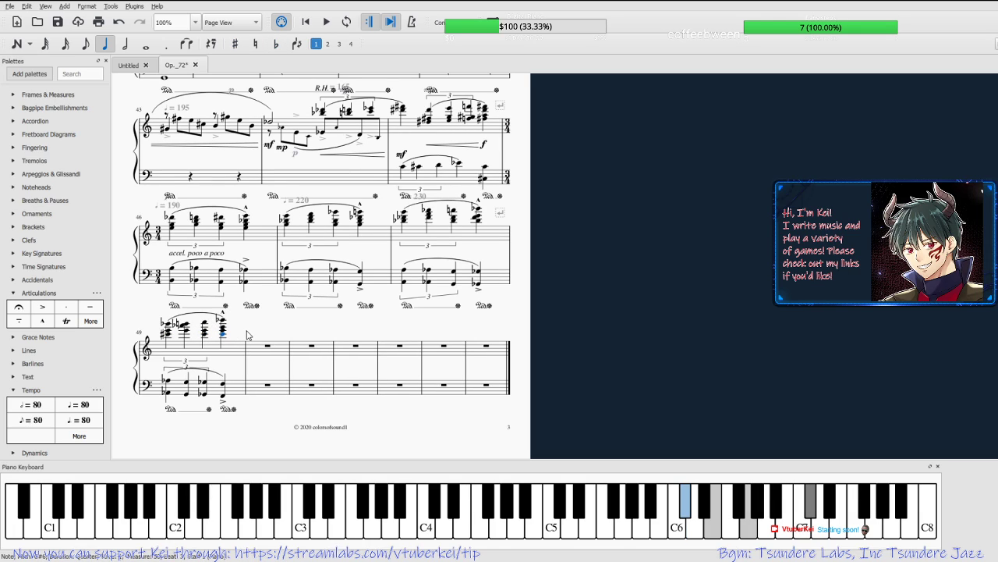
Respell the remaining flats in measure 49's right hand as sharps, including C-sharp atop the last chord and A-sharp atop the first.
left_click(223, 320)
key("Down")
key("Up")
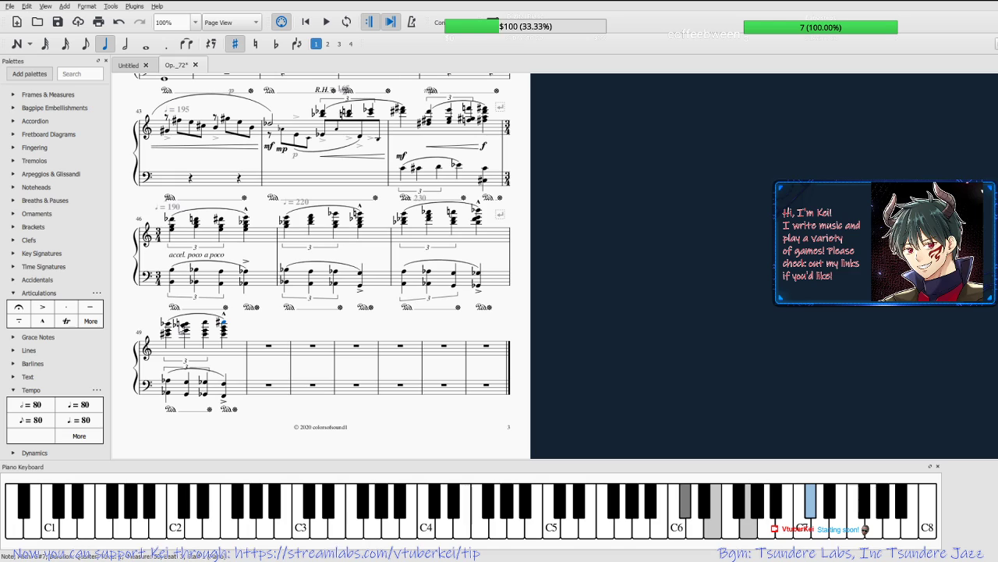
left_click(184, 327)
key("Down")
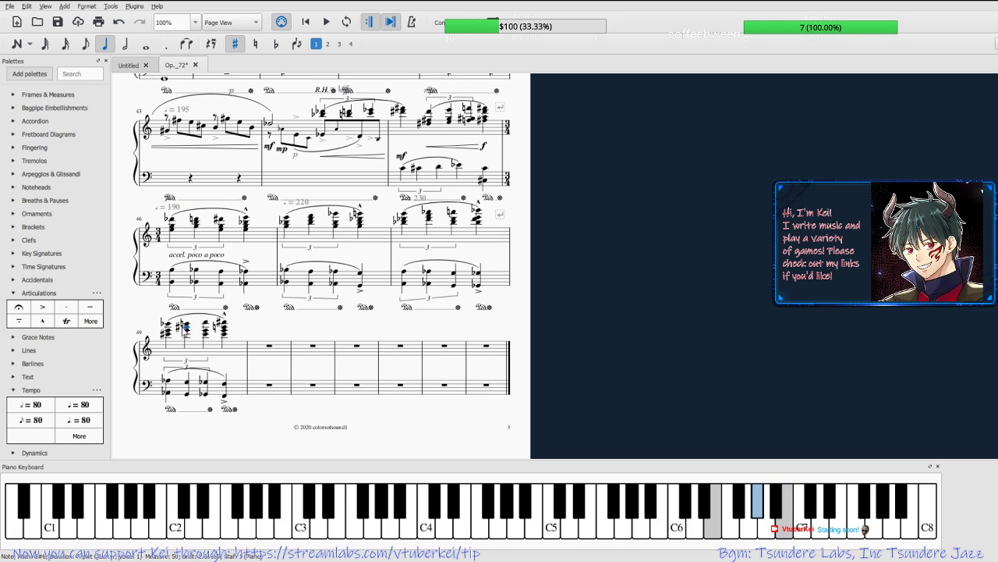
key("Up")
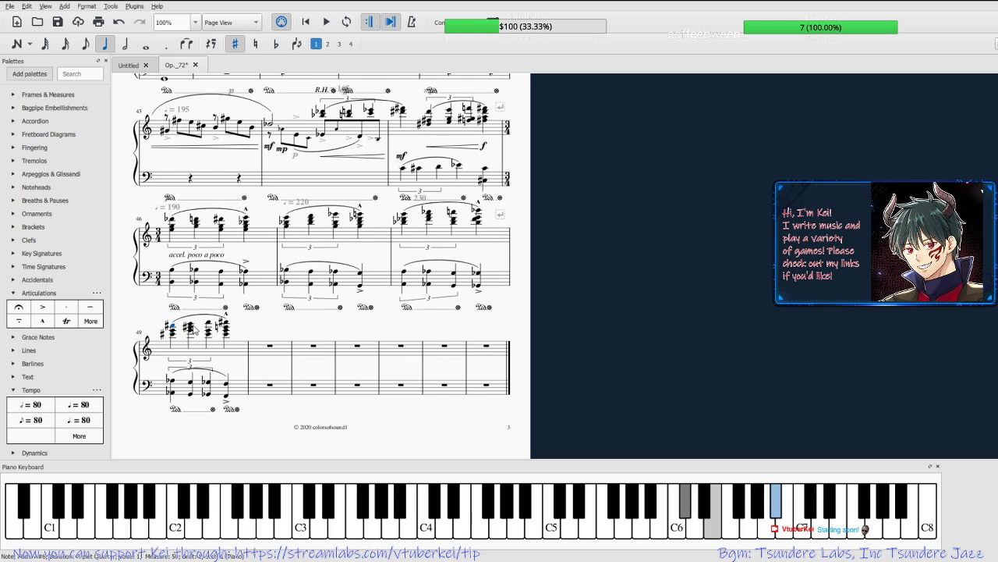
key("Escape")
Respell the right-hand chords of measures 46 to 48 with sharps instead of flats, and save the score.
left_click(172, 223)
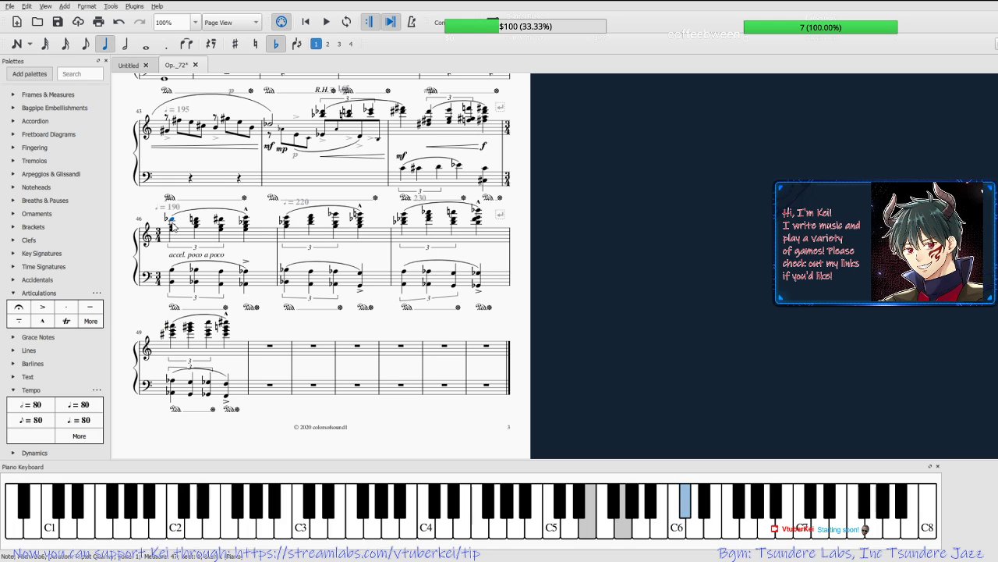
key("shift+Right")
key("shift+Right")
key("shift+Right")
key("shift+Right")
key("shift+Right")
key("shift+Right")
key("shift+Right")
key("shift+Right")
key("shift+Right")
key("shift+Right")
key("shift+Right")
key("shift+Right")
key("shift+Right")
key("shift+Right")
key("shift+Left")
key("shift+Left")
key("shift+Left")
key("shift+Left")
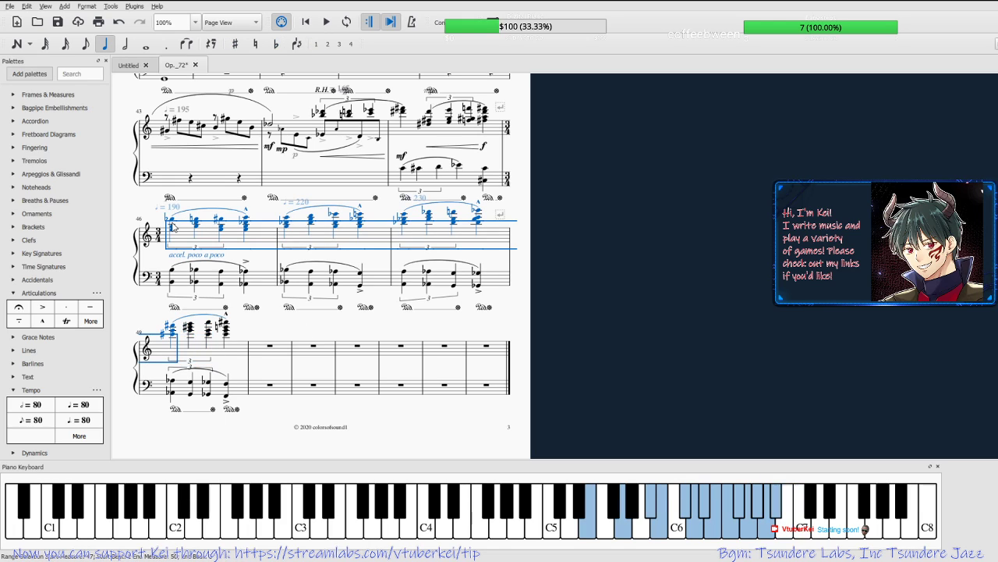
key("shift+Right")
key("Down")
key("Up")
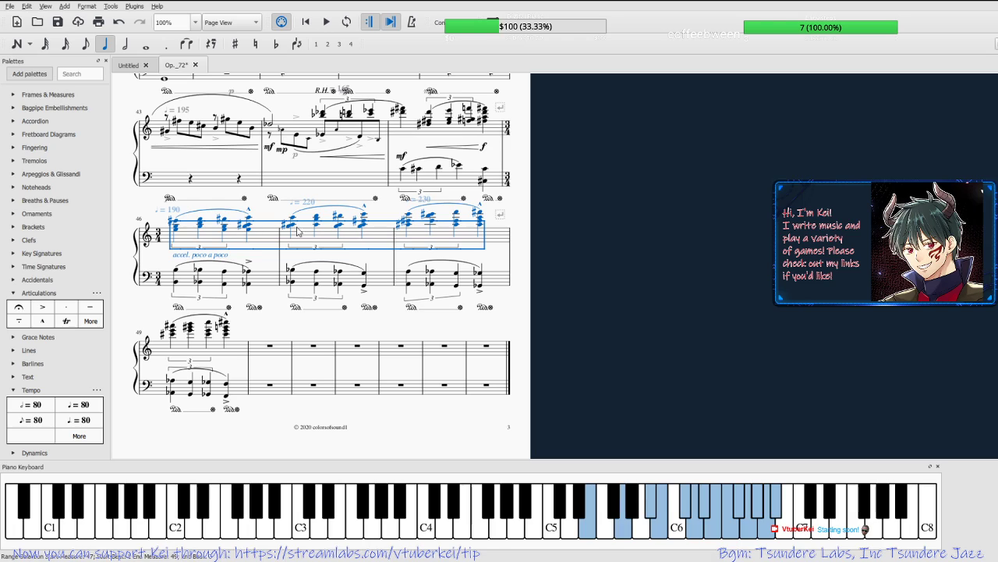
left_click(610, 271)
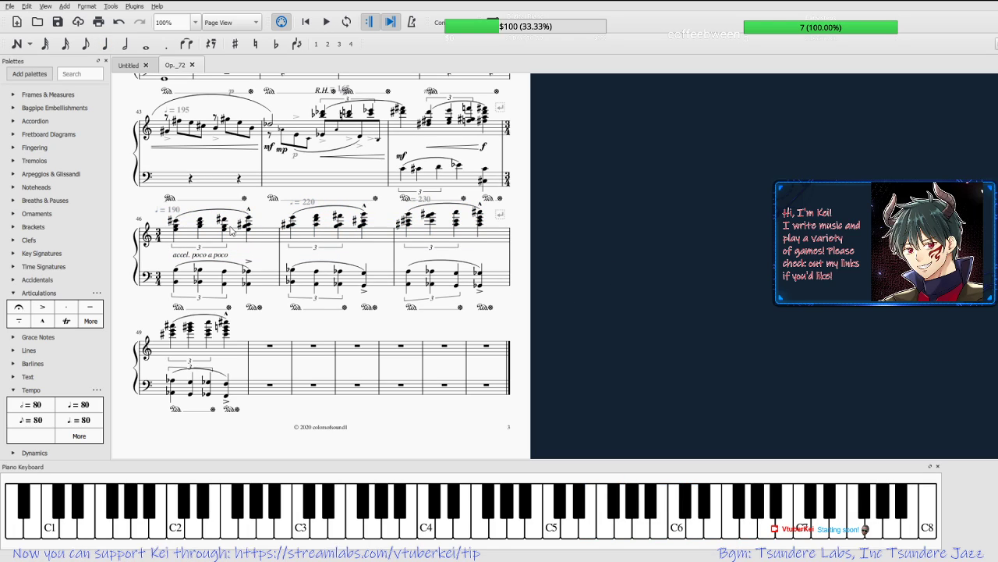
Play back from the first chord of measure 46 through measure 49 to check the transposed harmony.
left_click(174, 223)
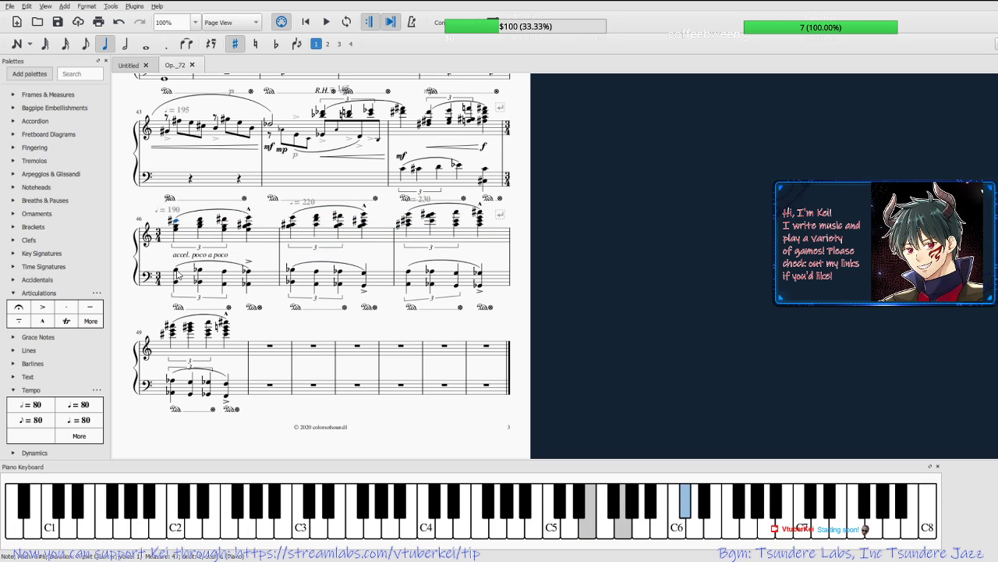
left_click(322, 23)
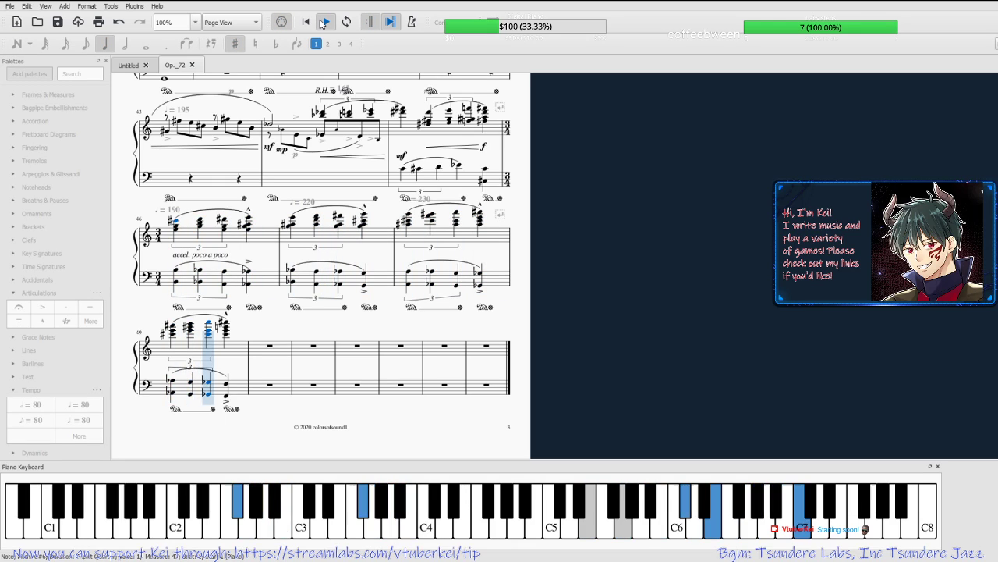
left_click(323, 24)
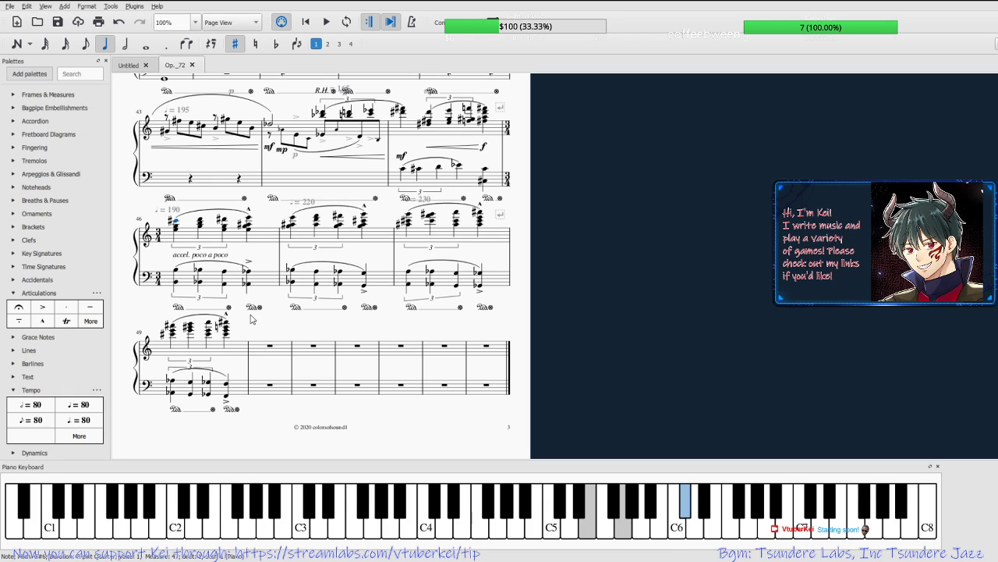
Try lowering the top note of measure 49's last right-hand chord by two semitones.
left_click(226, 328)
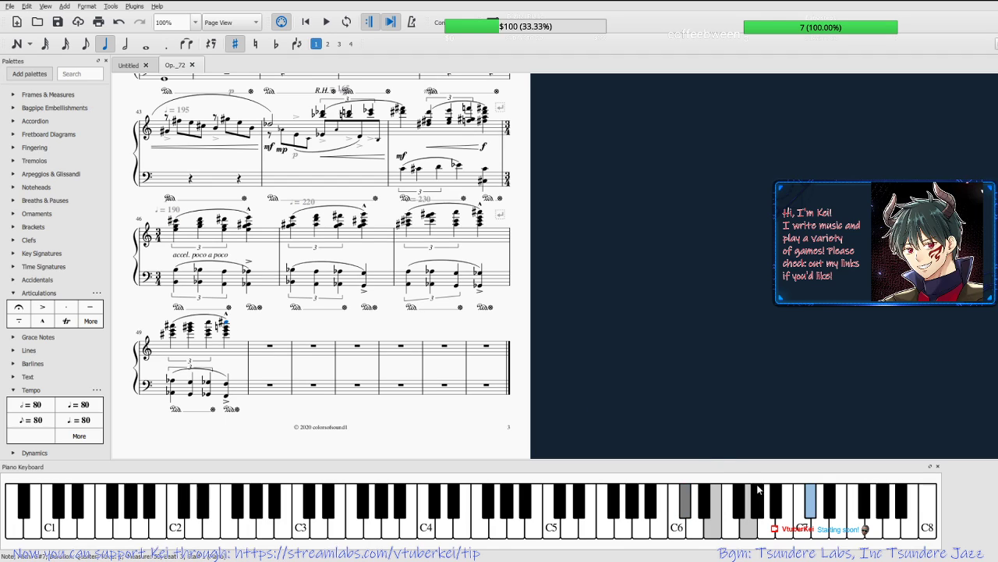
key("Down")
key("Down")
key("Up")
key("Up")
Examine the notes of measure 49's right-hand chords and the lower note of its last bass octave.
key("Left")
key("Left")
key("Left")
key("Right")
key("Right")
key("Right")
left_click(226, 396)
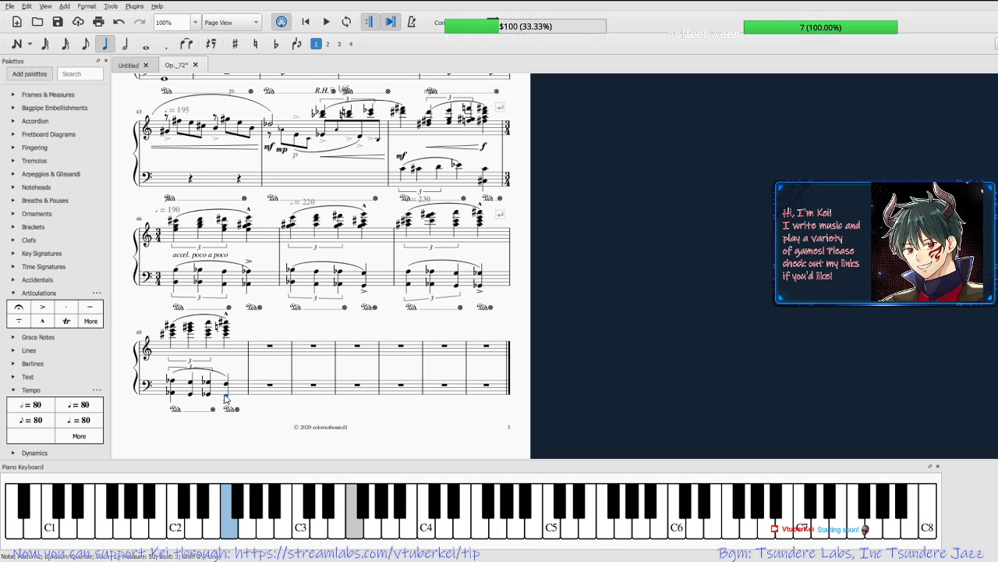
left_click(225, 343)
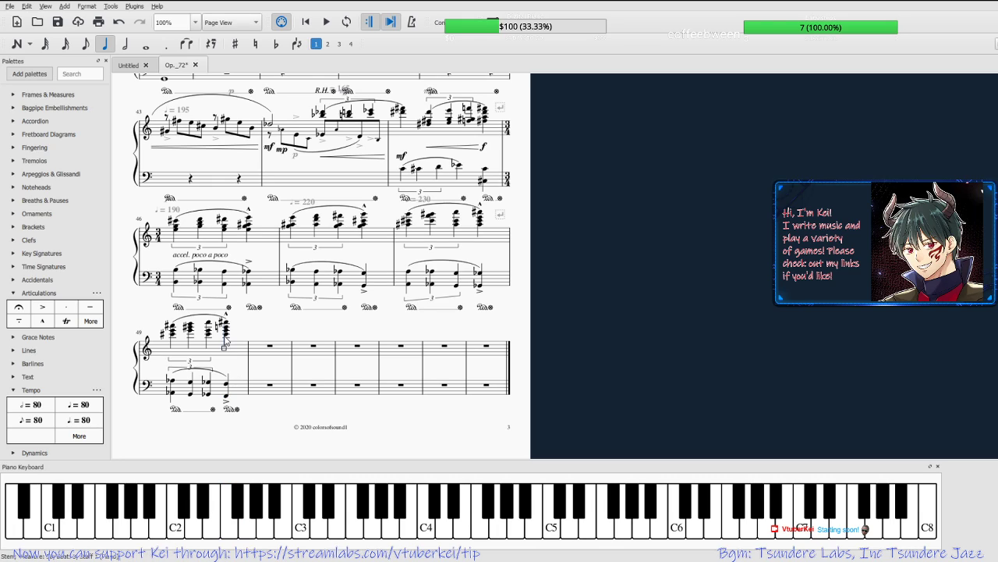
left_click(226, 335)
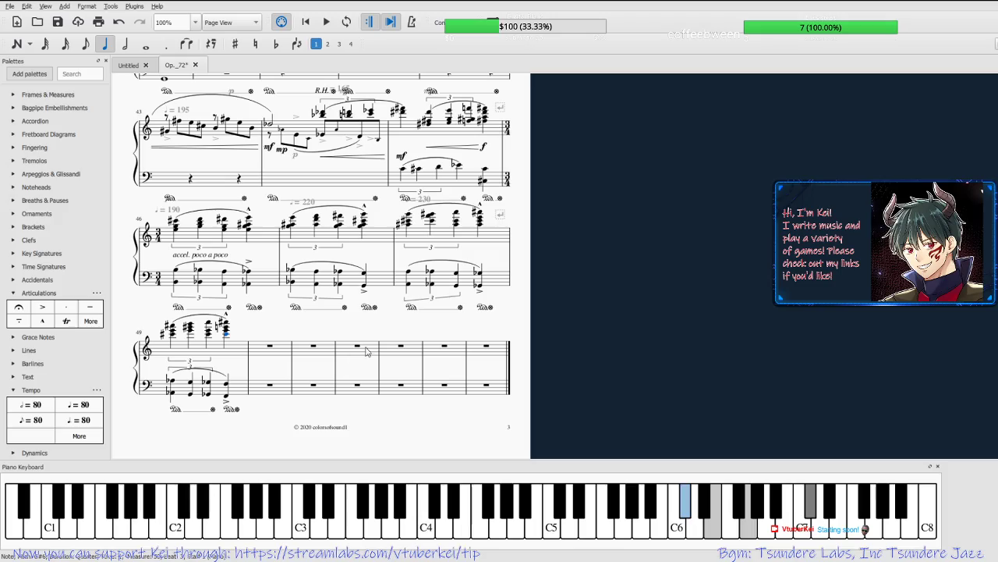
Clear the note selection and save the score.
left_click_drag(564, 292, 997, 238)
left_click_drag(220, 389, 140, 330)
left_click_drag(872, 359, 677, 471)
left_click_drag(824, 412, 815, 379)
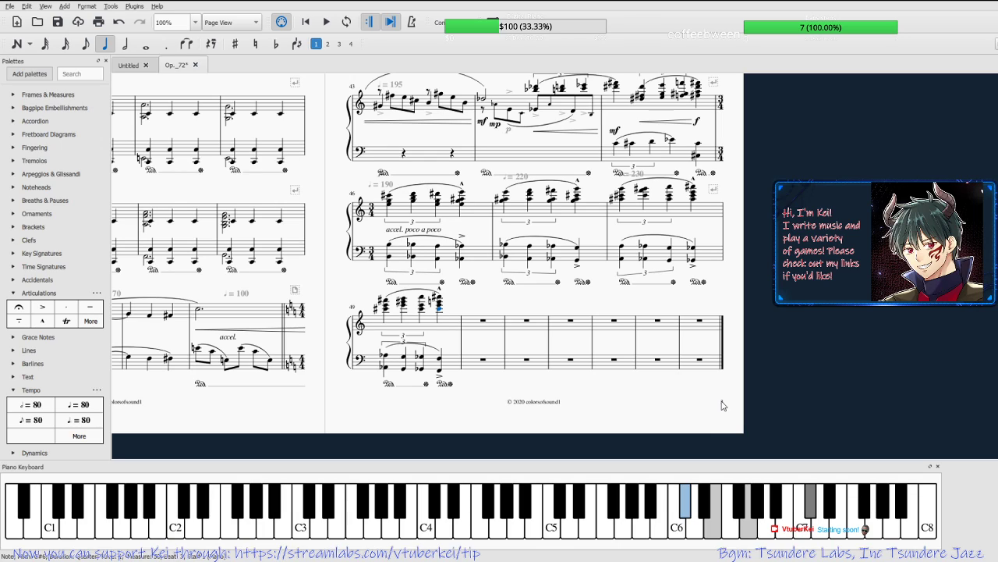
left_click(787, 342)
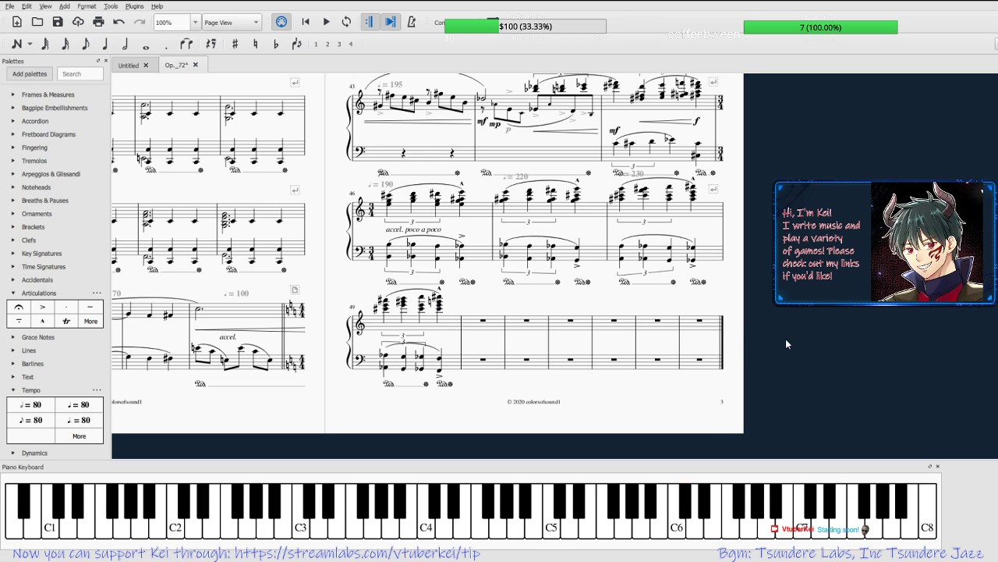
key("ctrl+s")
Enter a C♯7 quarter note in the treble staff at the start of the last system's first empty measure.
left_click(483, 320)
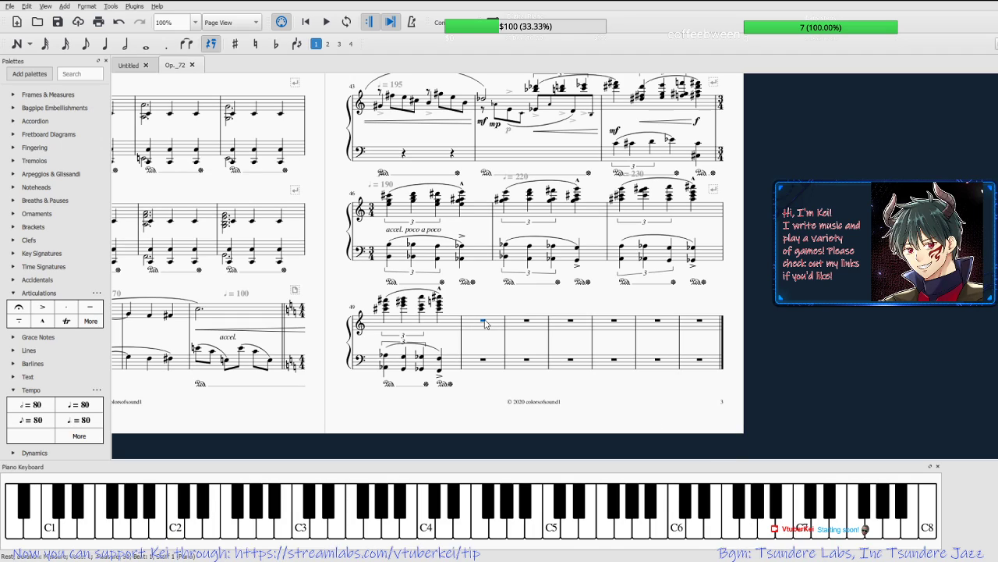
key("n")
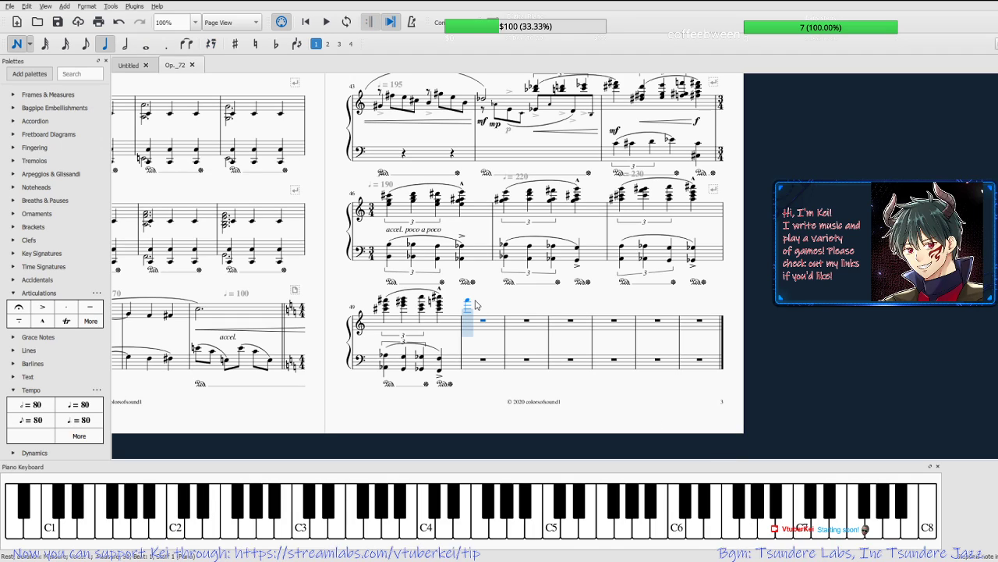
left_click(474, 303)
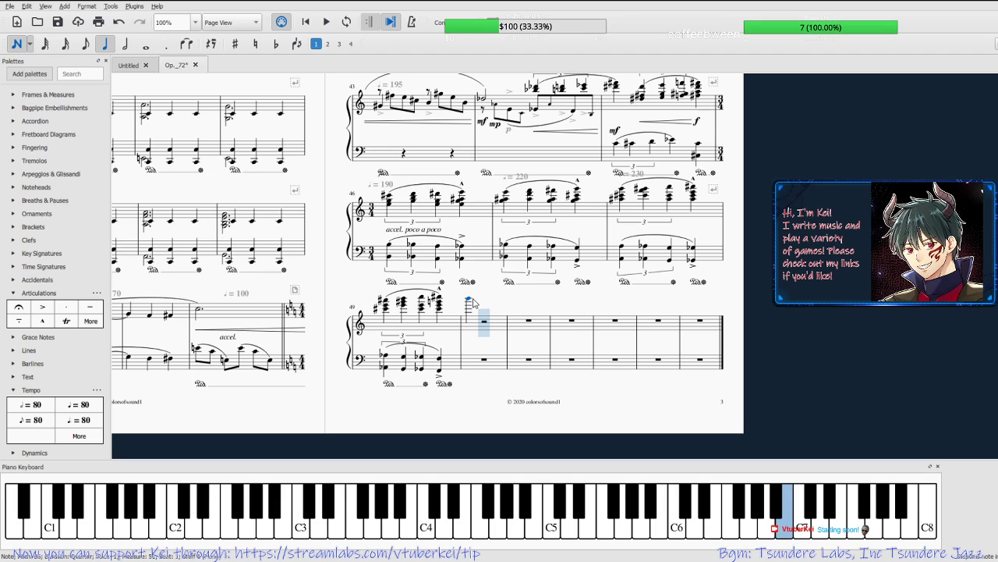
key("Left")
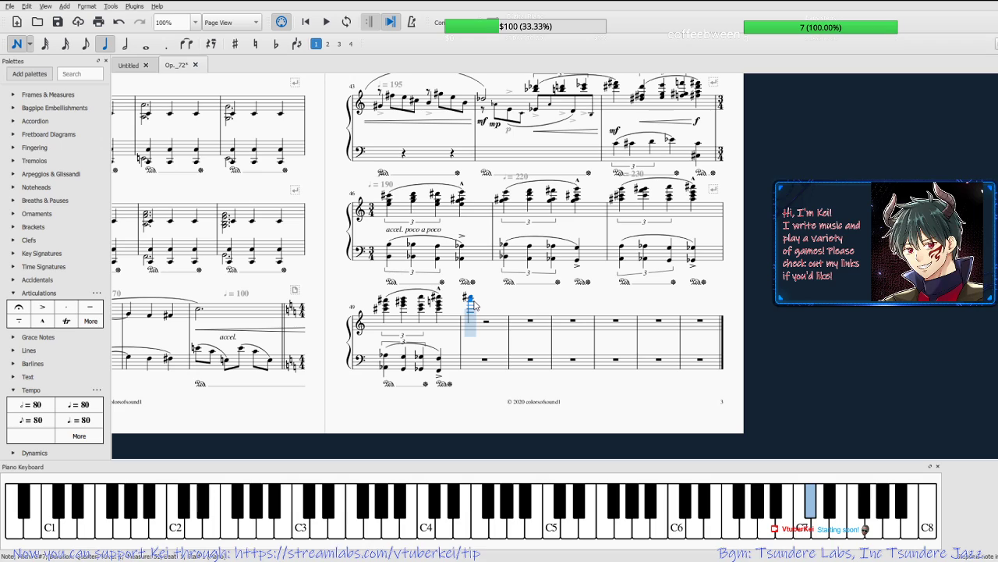
key("Left")
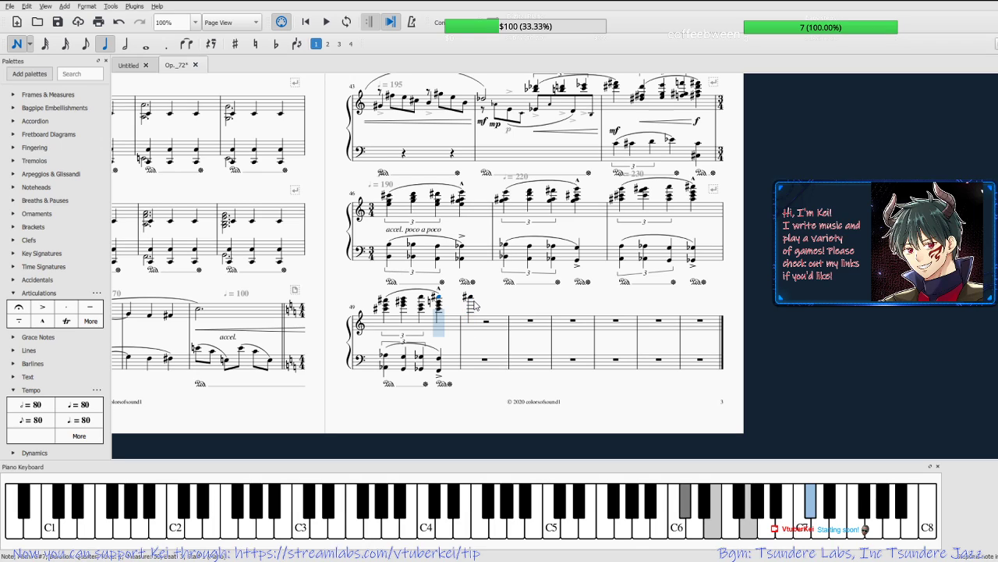
Lower the new C♯7 quarter note by one octave and respell it as D♭6.
key("Right")
key("Down")
key("Down")
key("Down")
key("Down")
key("Down")
key("Down")
key("Down")
key("Down")
key("Down")
key("Down")
key("Down")
key("Down")
key("j")
key("Left")
key("Right")
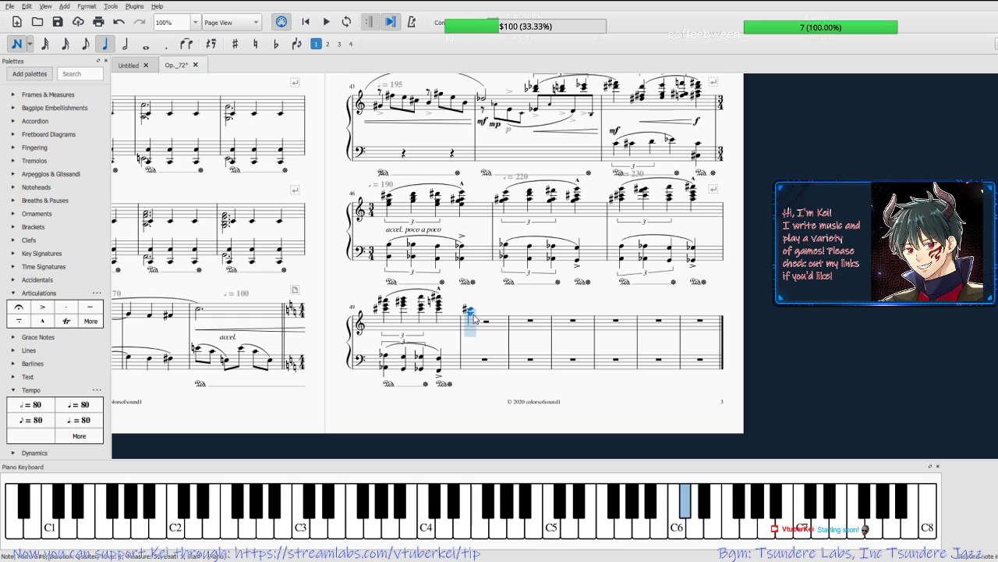
key("j")
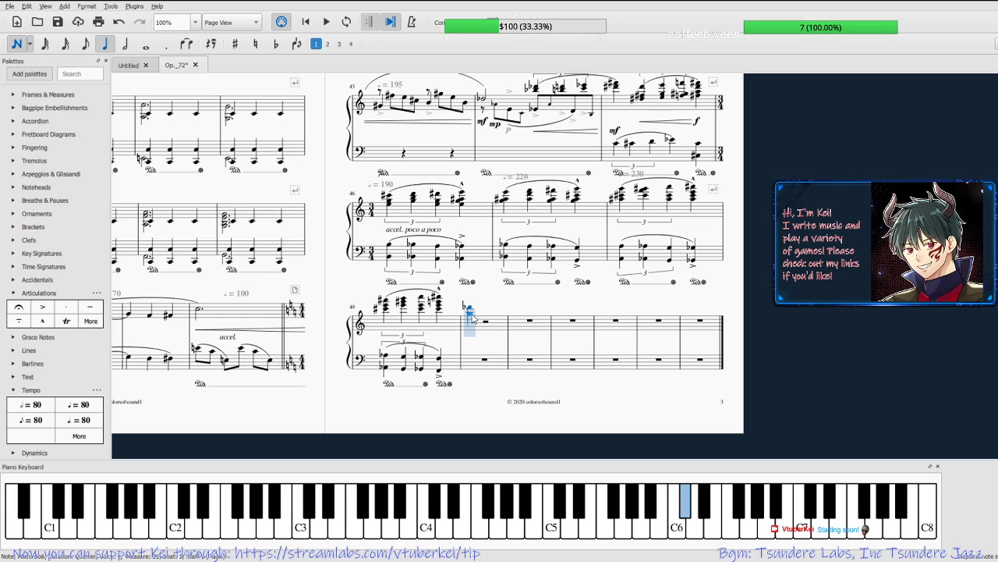
Add A♭5, F5 and D♭5 below the D♭6 quarter note to form the treble chord.
key("Right")
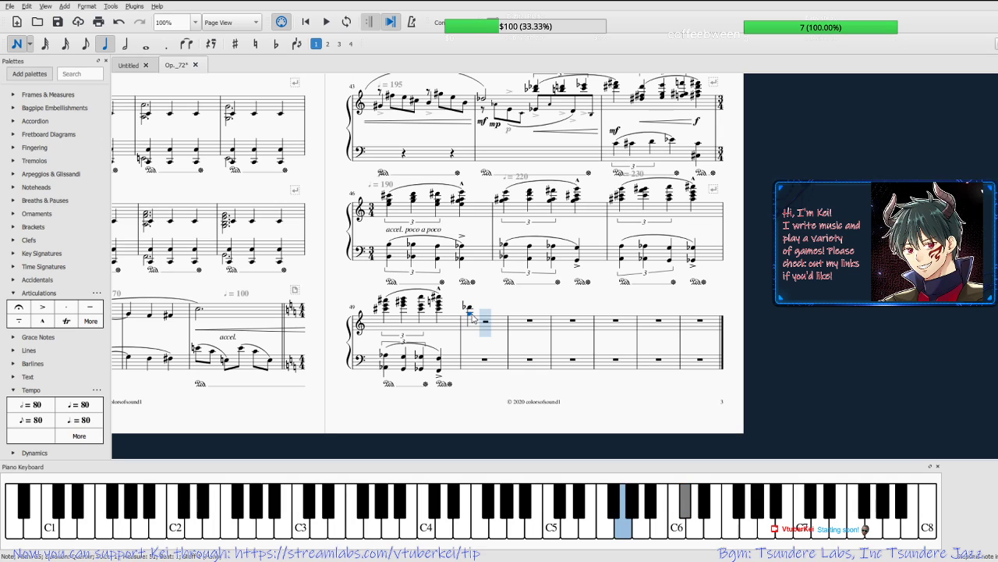
key("Up")
key("j")
left_click(471, 318)
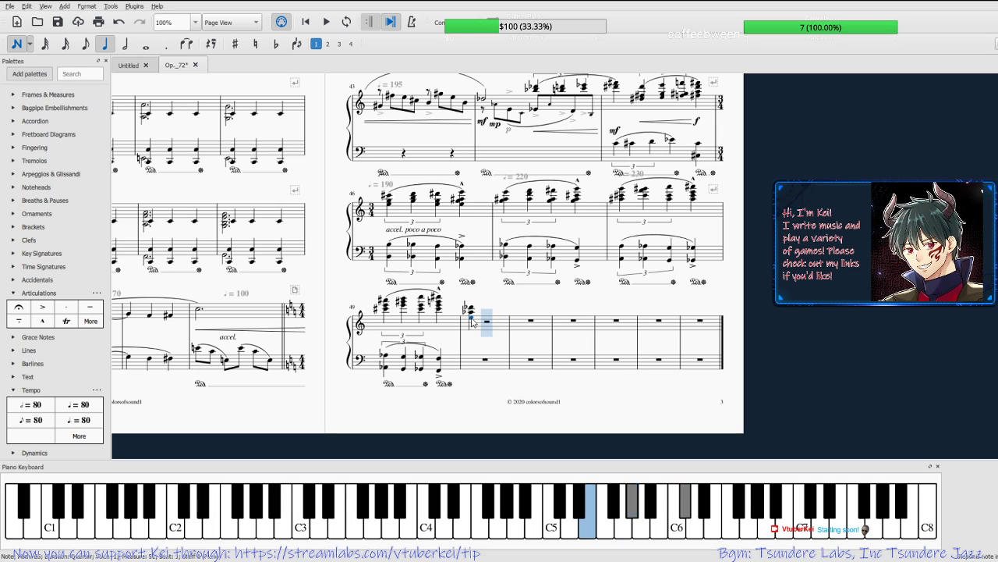
key("Up")
left_click(472, 319)
key("Down")
key("Down")
key("Down")
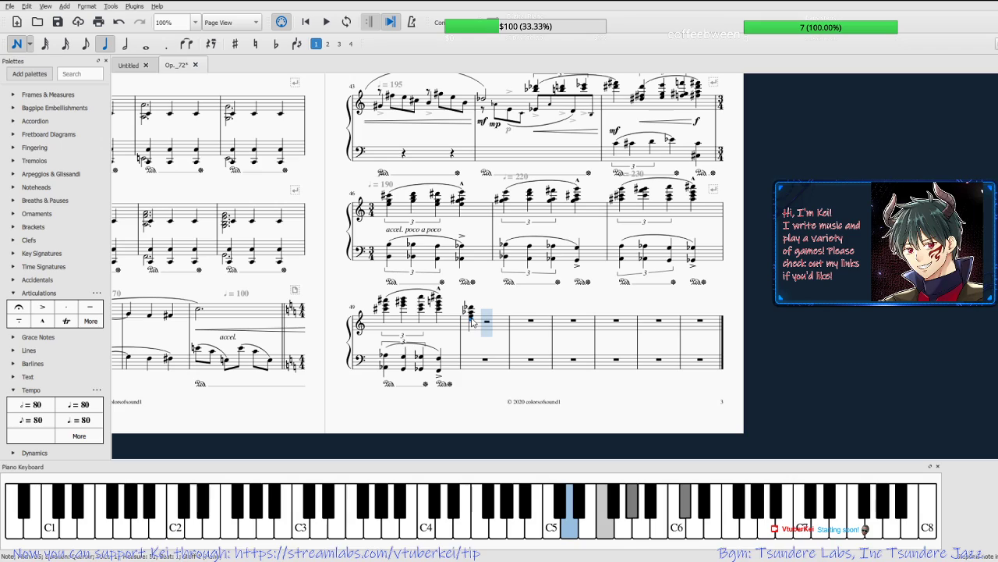
left_click(473, 327)
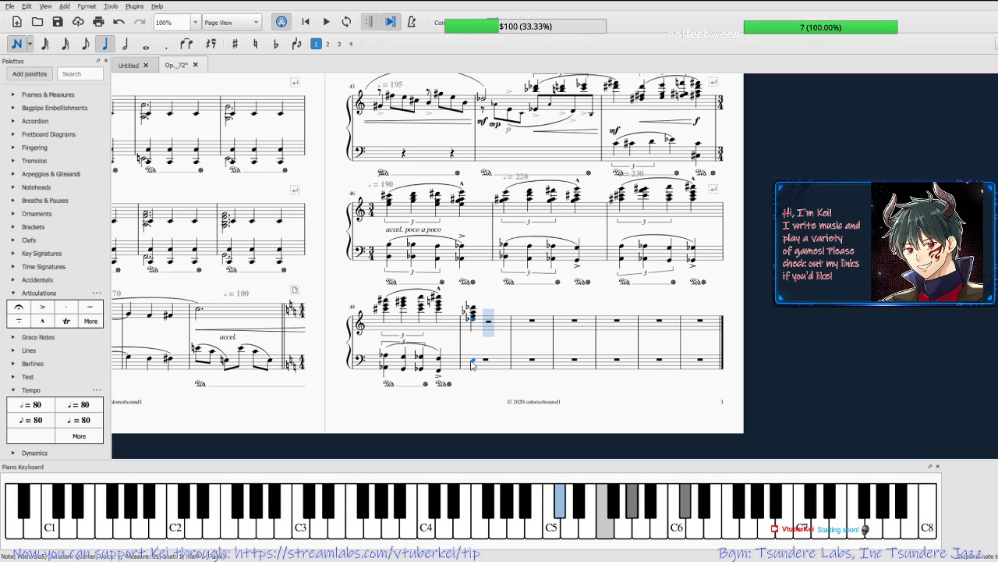
Enter a quarter-note octave of F3 and F2 in the bass staff beneath the new treble chord.
left_click(472, 364)
key("Up")
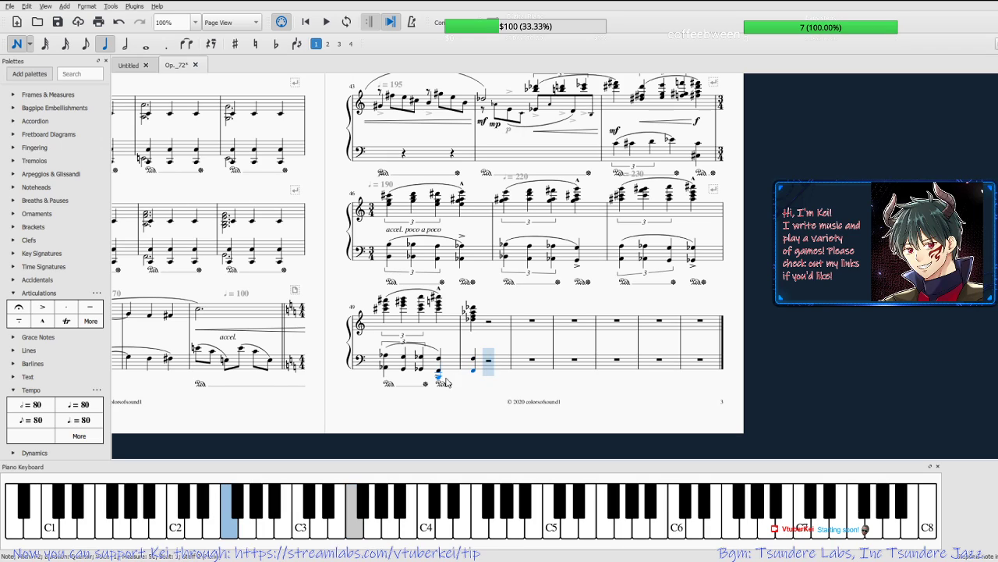
key("Escape")
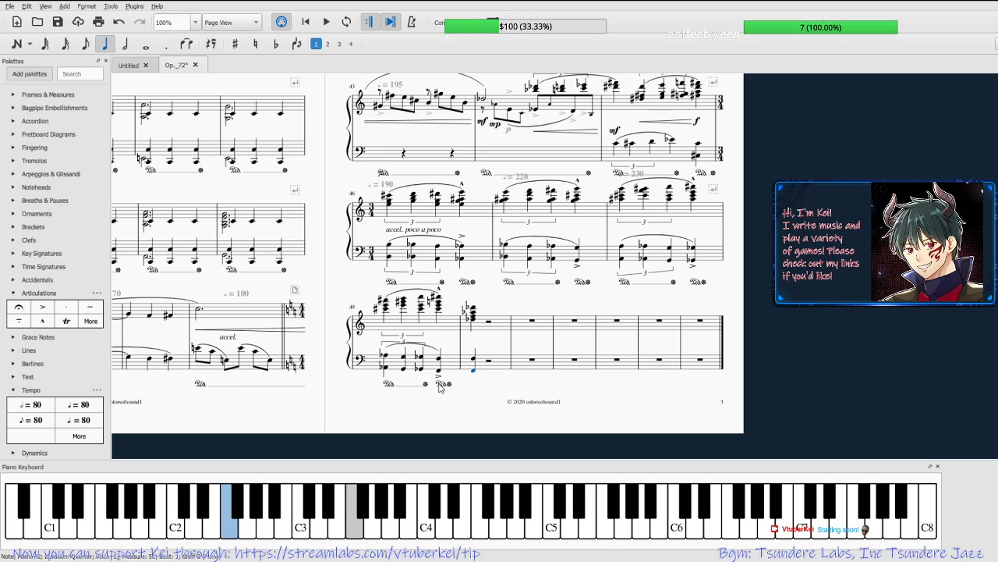
left_click(441, 385)
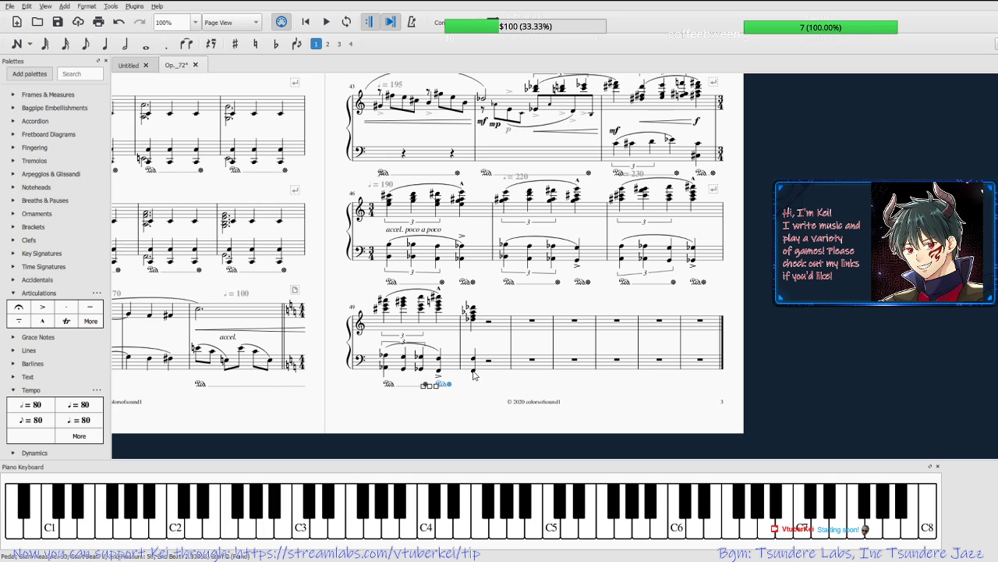
left_click(473, 368)
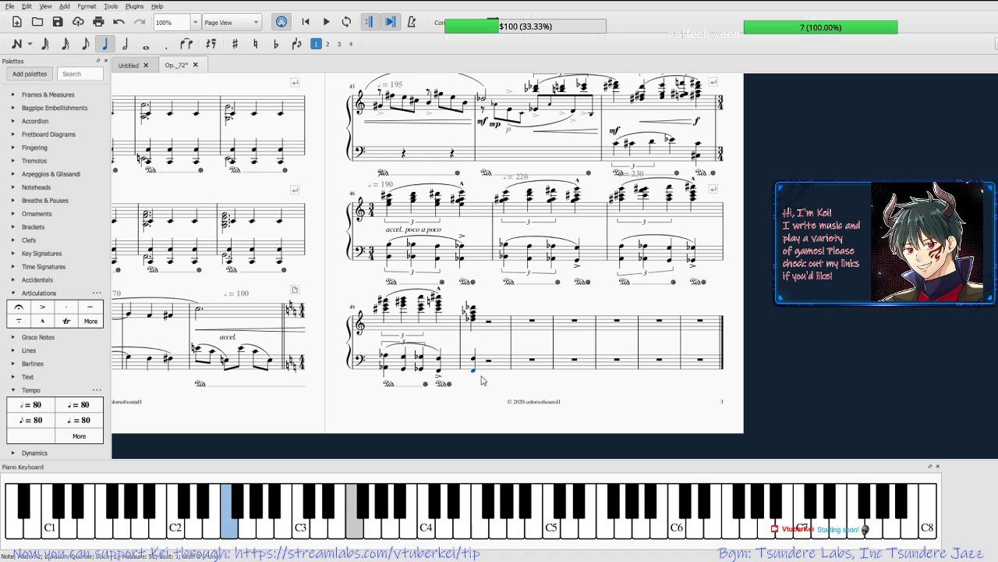
Add a tempo mark of quarter note = 150 above the first treble chord of measure 49.
left_click(19, 294)
left_click(17, 255)
left_click(19, 267)
left_click(19, 267)
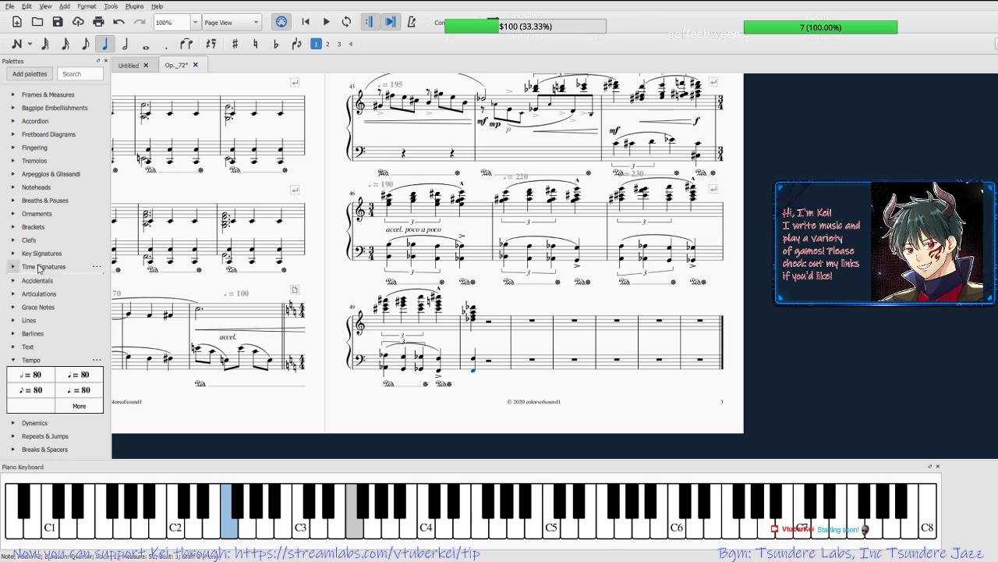
left_click(385, 304)
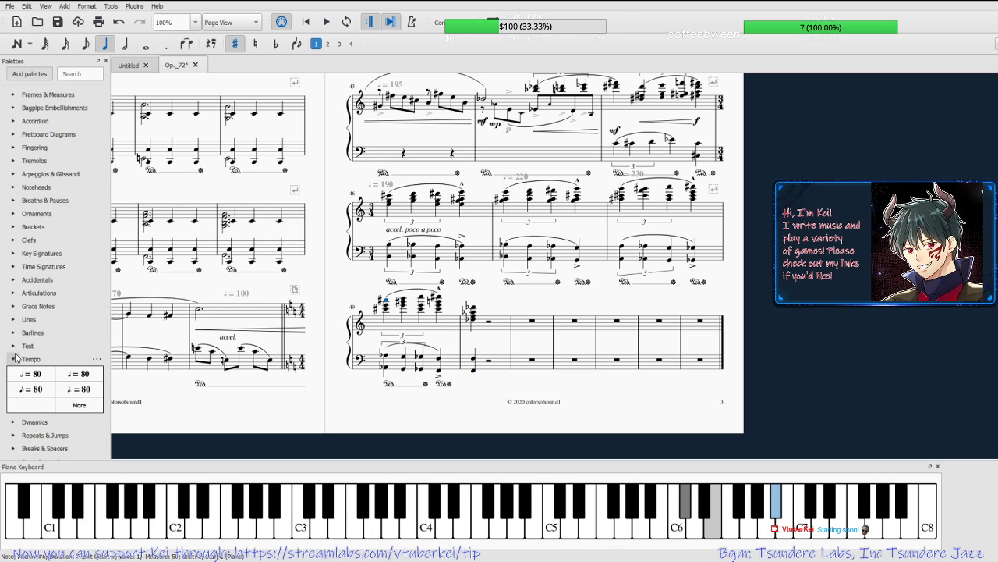
left_click(98, 381)
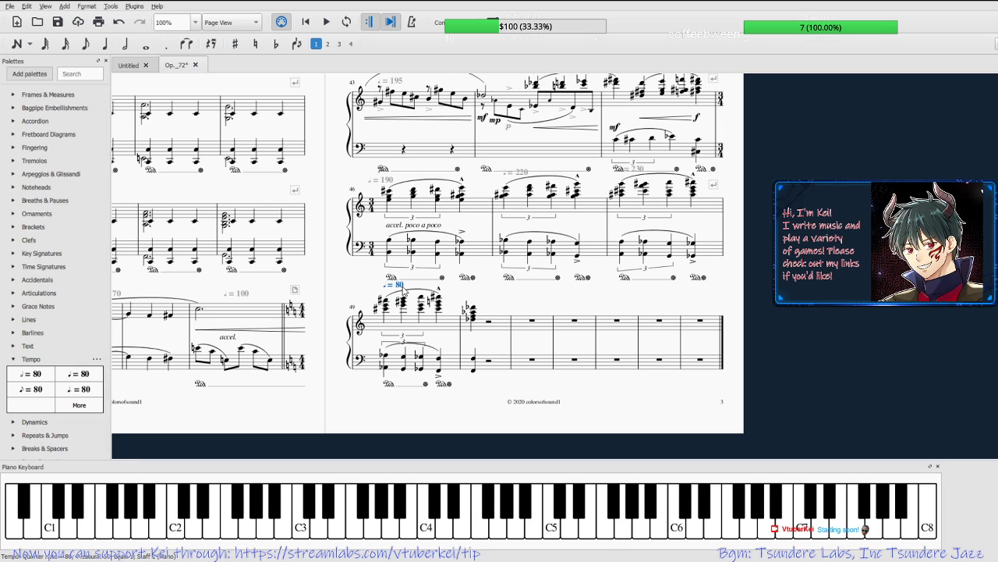
double_click(402, 287)
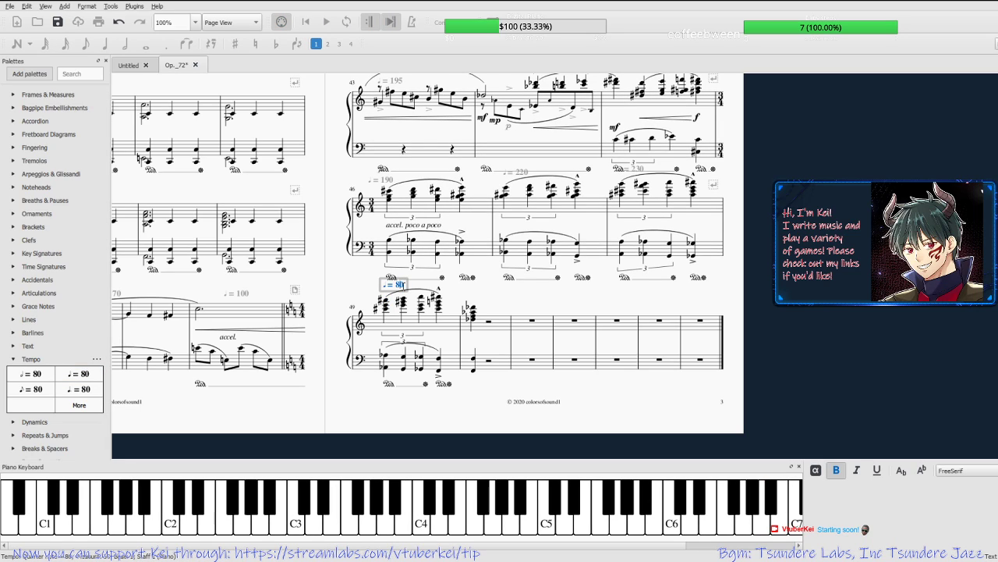
type("15")
key("BackSpace")
key("Escape")
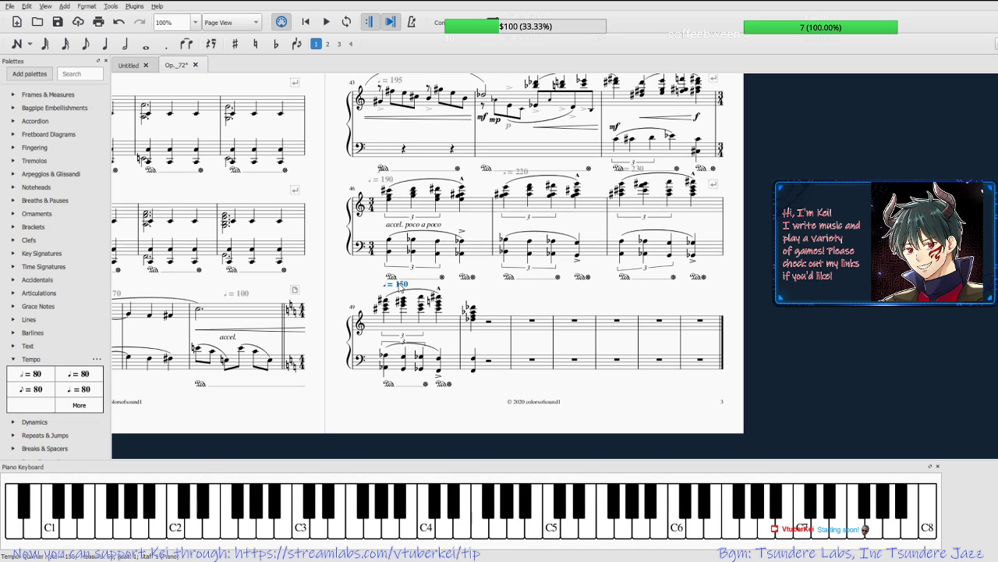
Make the 150 tempo mark invisible and save the score.
key("v")
key("Escape")
key("ctrl+s")
Add the italic staff text "ritard." beneath the first treble chord of measure 49.
left_click(393, 198)
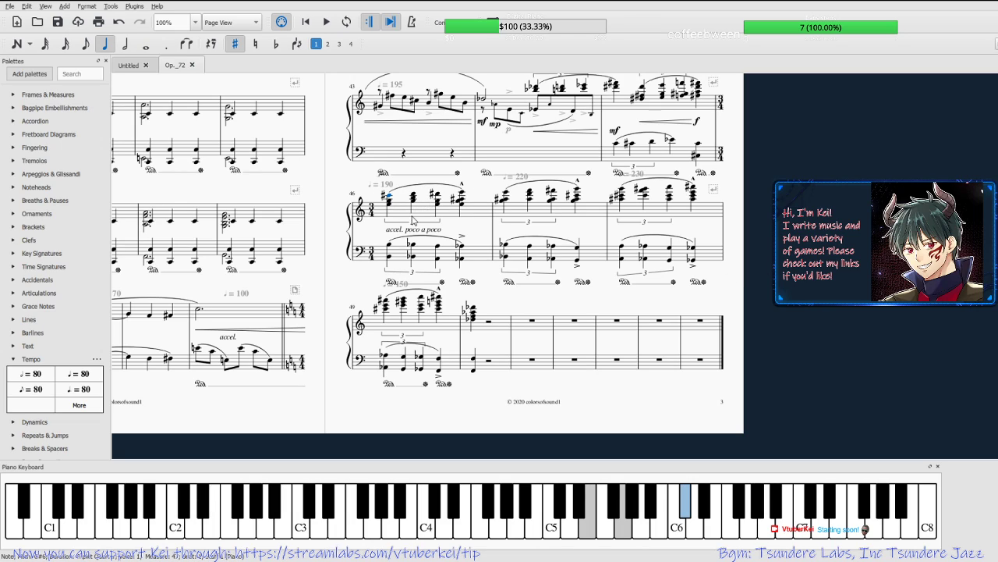
left_click(387, 304)
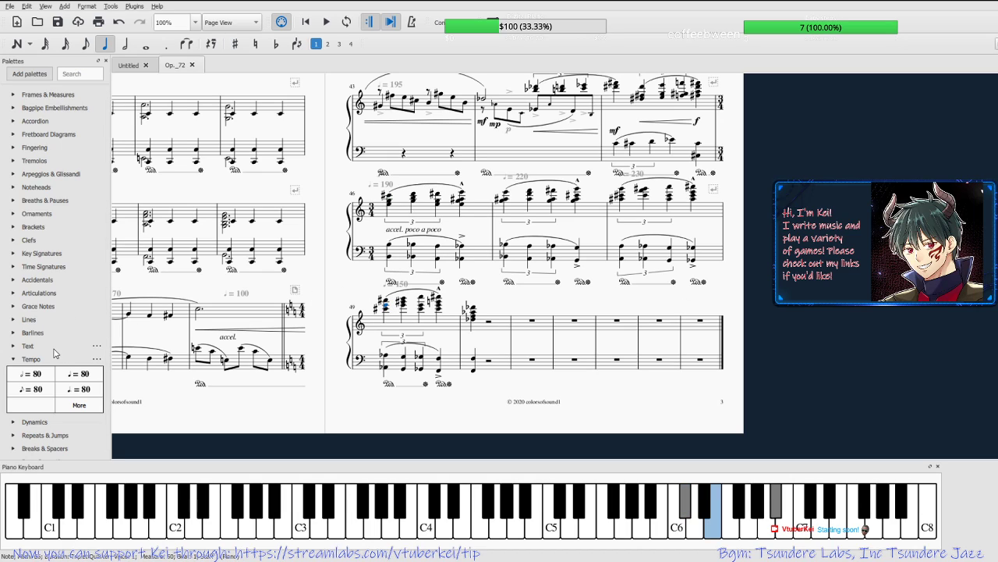
left_click(14, 359)
left_click(13, 346)
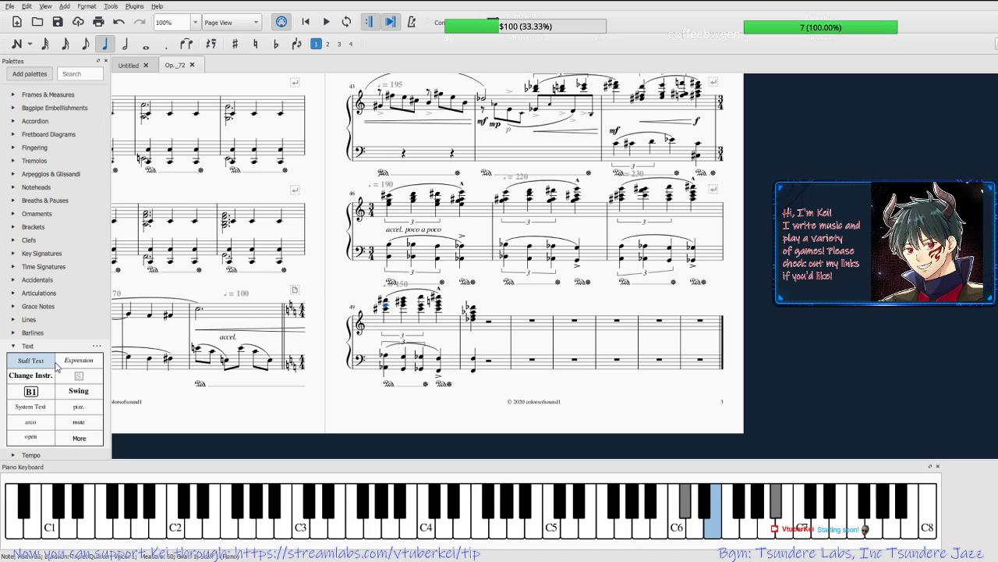
left_click(58, 361)
key("BackSpace")
key("BackSpace")
key("BackSpace")
key("BackSpace")
key("BackSpace")
key("BackSpace")
key("BackSpace")
key("BackSpace")
key("BackSpace")
key("BackSpace")
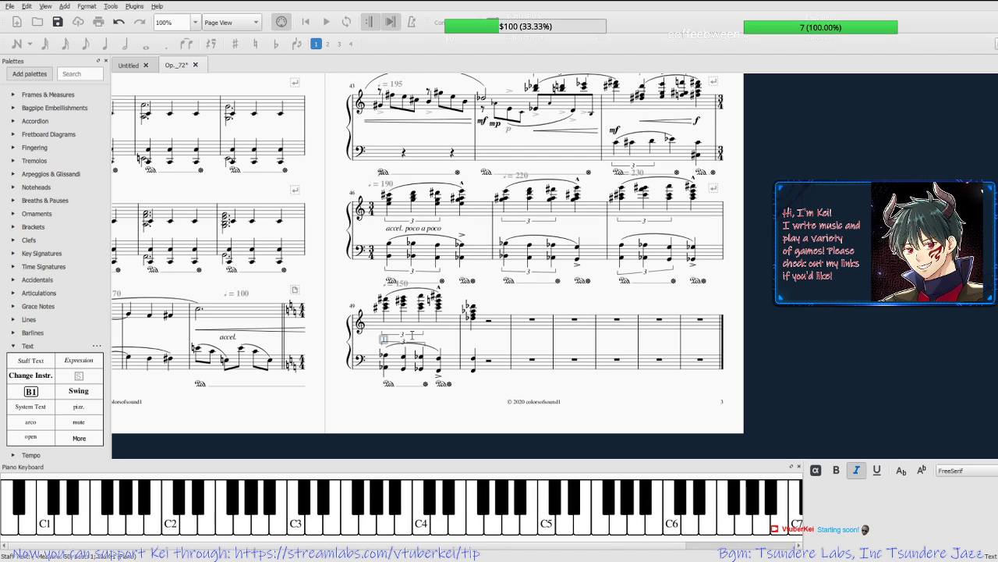
type("ritard.")
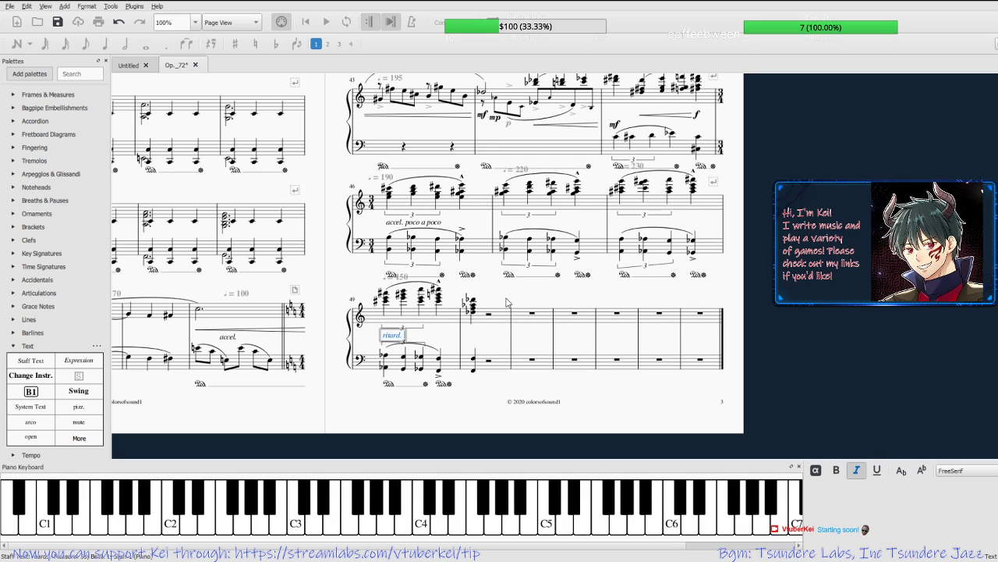
key("Escape")
Play back the score from the first chord of measure 46 and stop the playback.
left_click(384, 295)
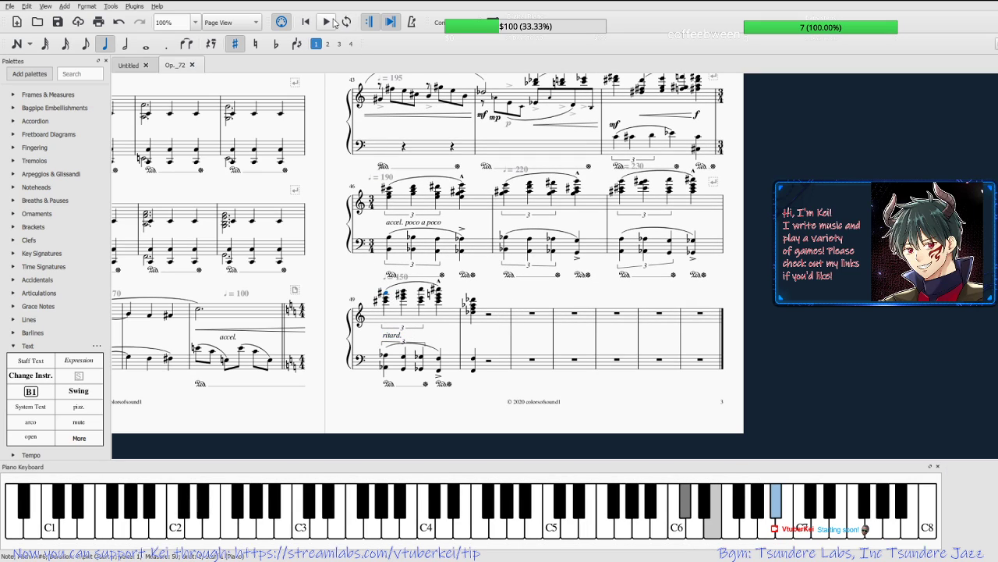
left_click(389, 189)
left_click(328, 23)
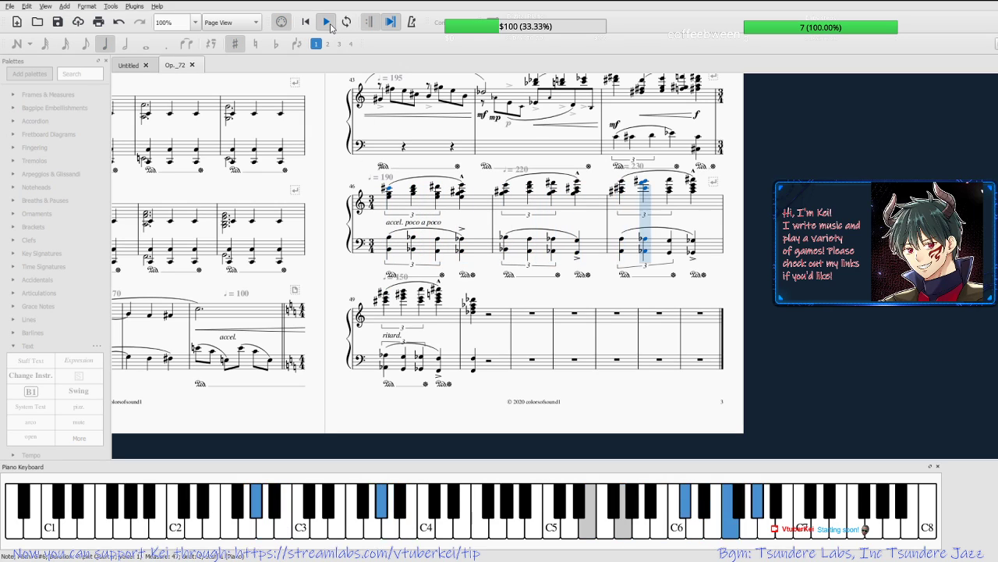
left_click(328, 23)
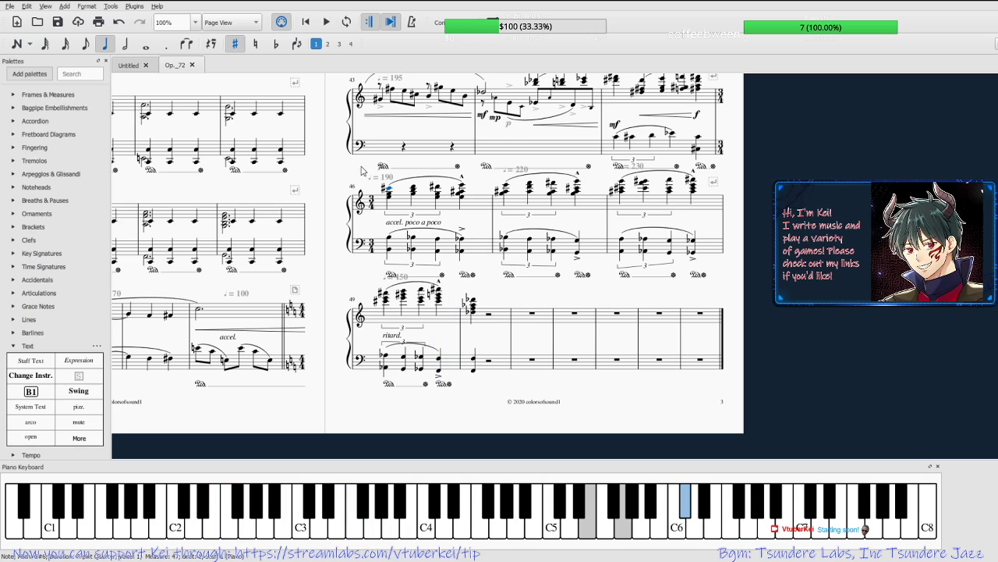
Add an invisible tempo mark of quarter note = 140 above the second treble chord of measure 49.
left_click(404, 293)
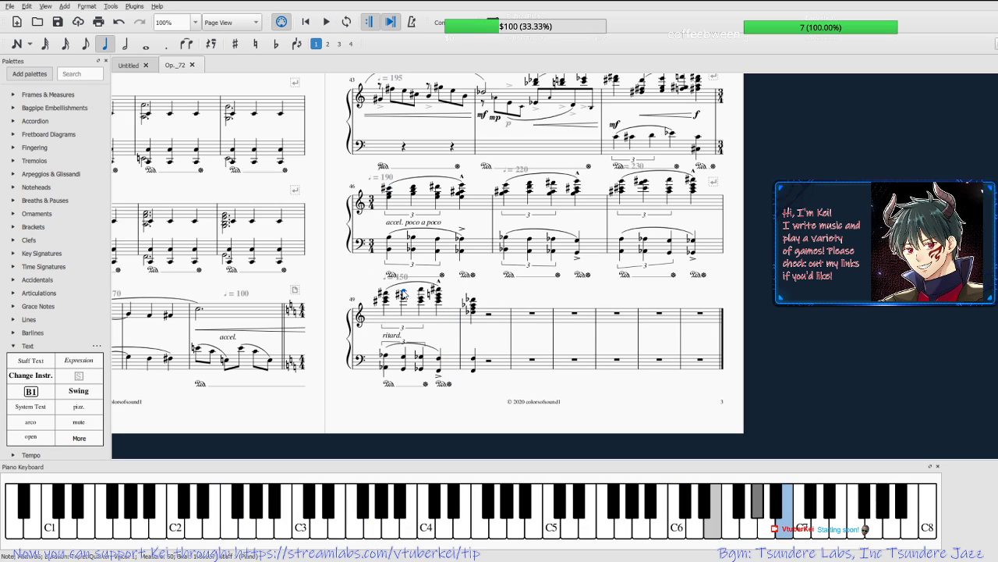
left_click(14, 348)
left_click(14, 359)
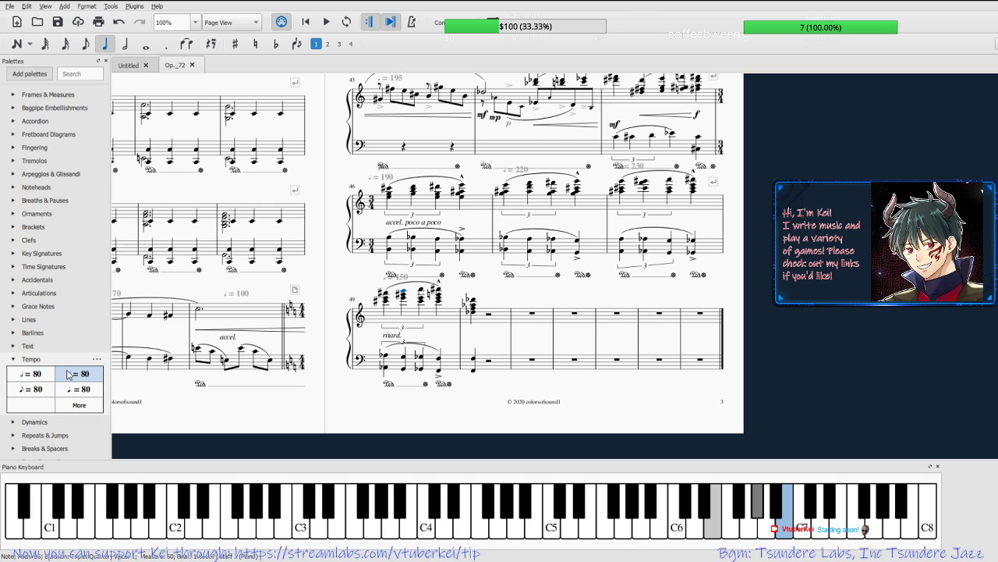
left_click(78, 374)
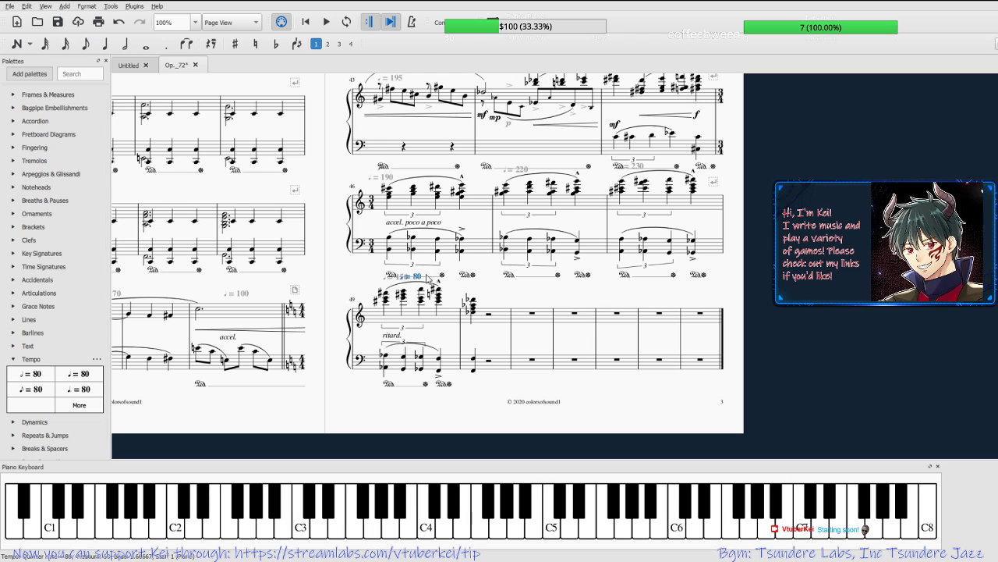
type("140")
key("Escape")
key("v")
Add an invisible tempo mark of quarter note = 120 above the third treble chord of measure 49 and save the score.
left_click(419, 293)
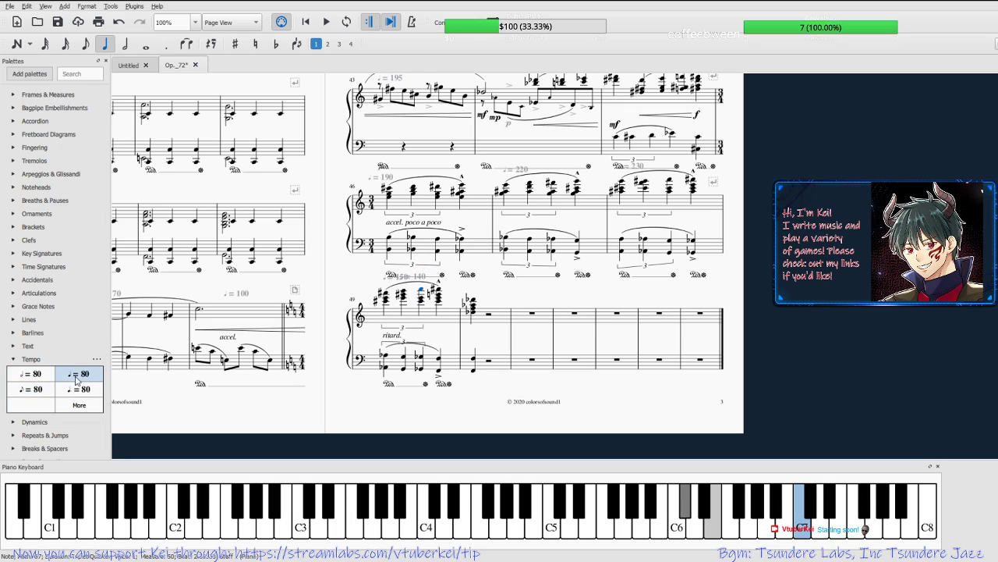
left_click(435, 276)
double_click(436, 276)
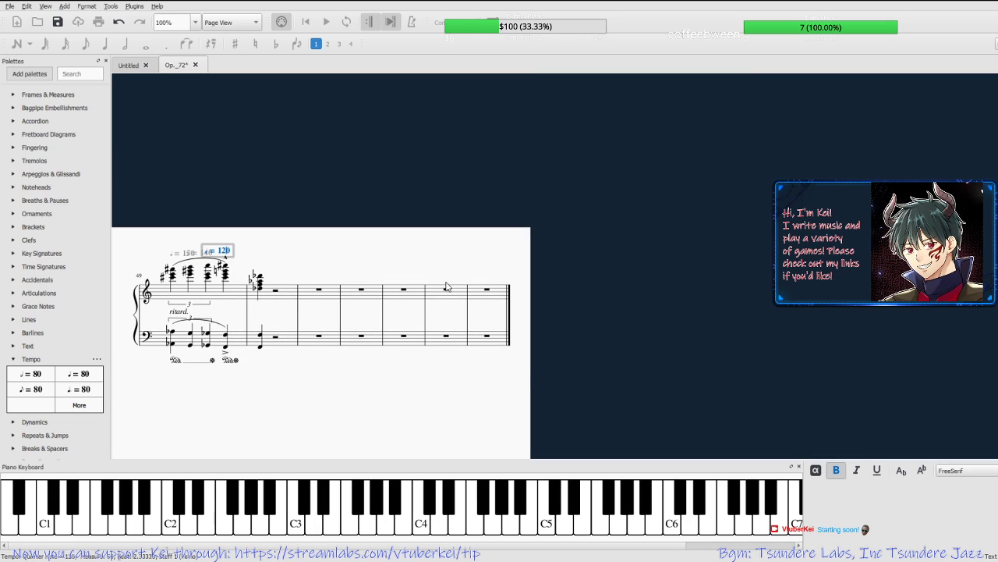
key("Escape")
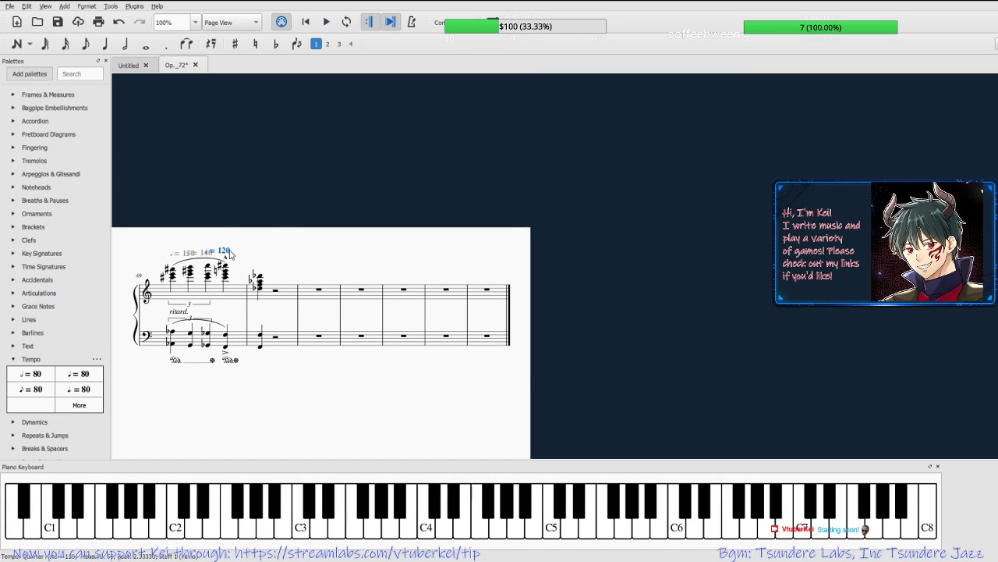
scroll(584, 94, "up", 3)
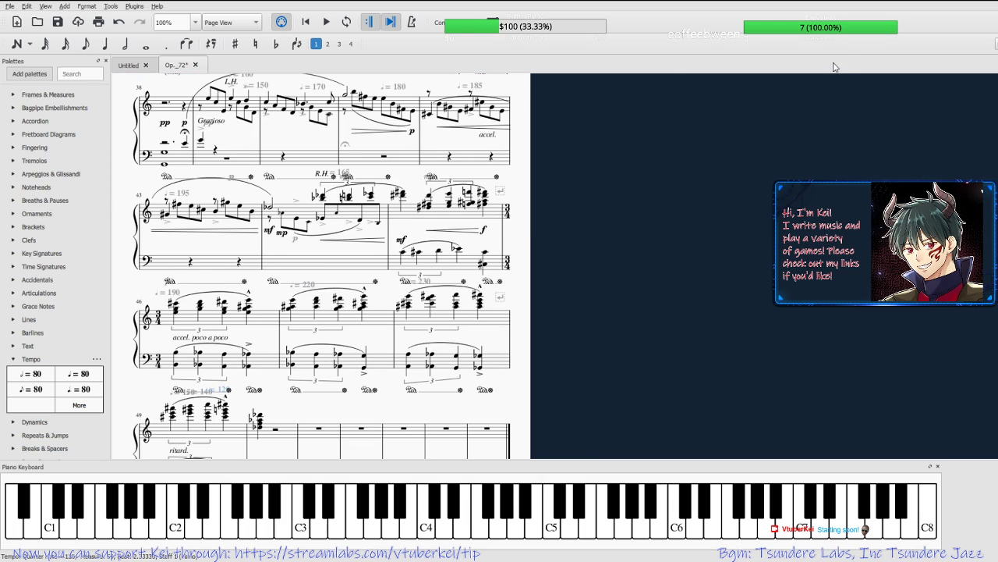
left_click_drag(598, 253, 657, 167)
key("ctrl+s")
Play back the score from the first treble chord of measure 49 and stop the playback.
left_click(545, 235)
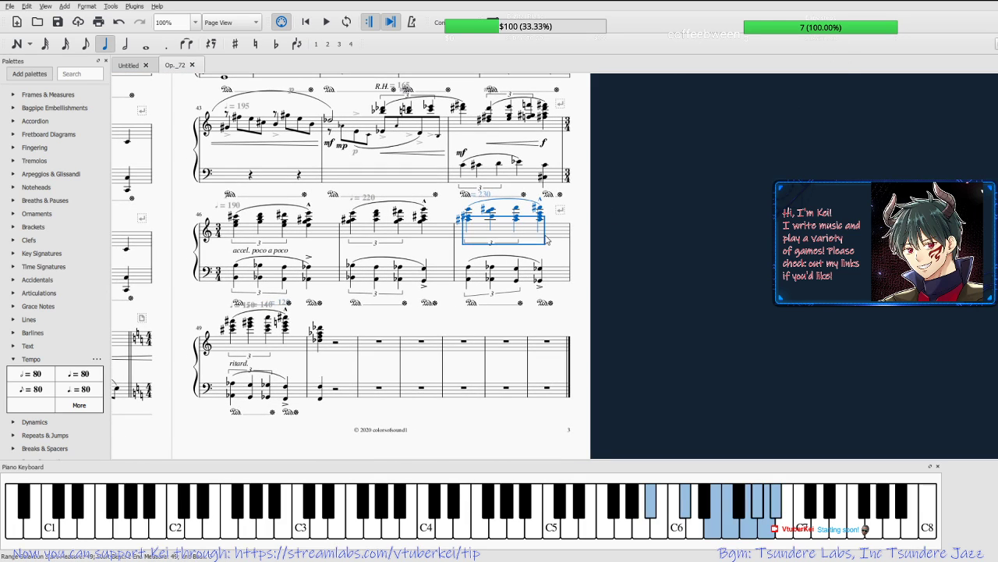
left_click(432, 341)
left_click(232, 323)
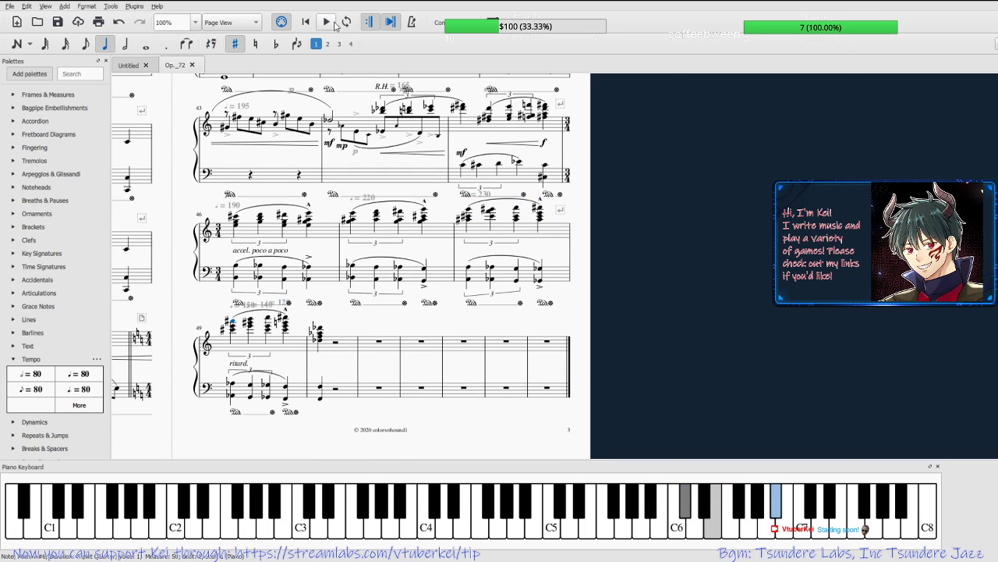
left_click(331, 25)
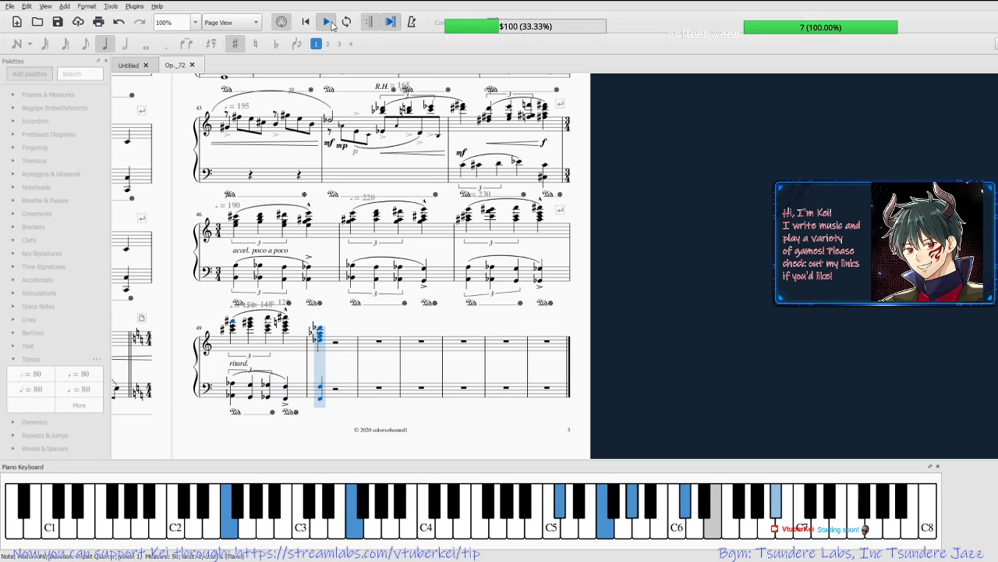
left_click(328, 24)
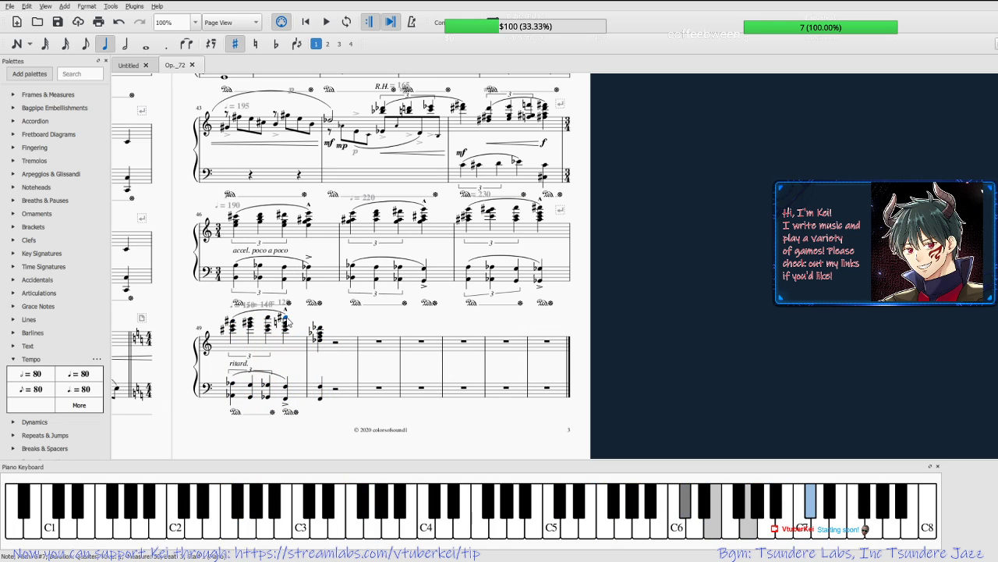
left_click(14, 241)
left_click(15, 241)
left_click(14, 241)
left_click(14, 241)
left_click(14, 202)
left_click(14, 201)
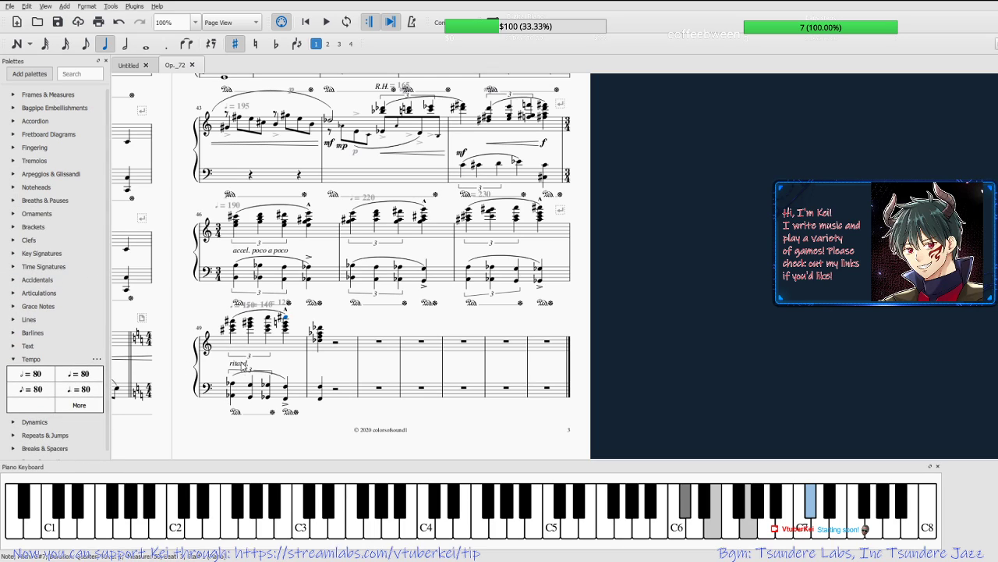
double_click(238, 364)
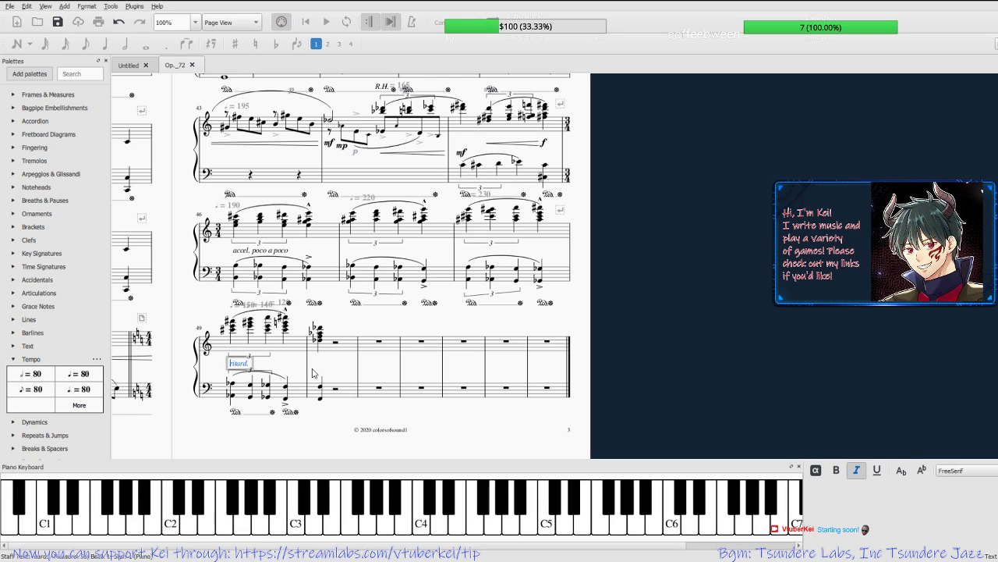
left_click(359, 418)
Add a visible tempo mark of quarter note = 80 above the first treble chord of measure 50 and save the score.
left_click(322, 328)
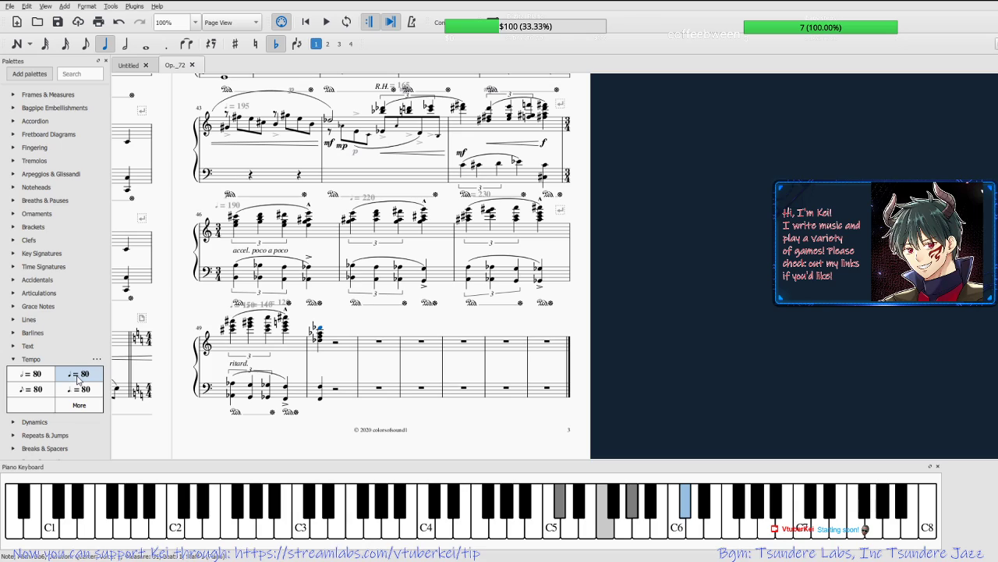
left_click_drag(78, 379, 341, 326)
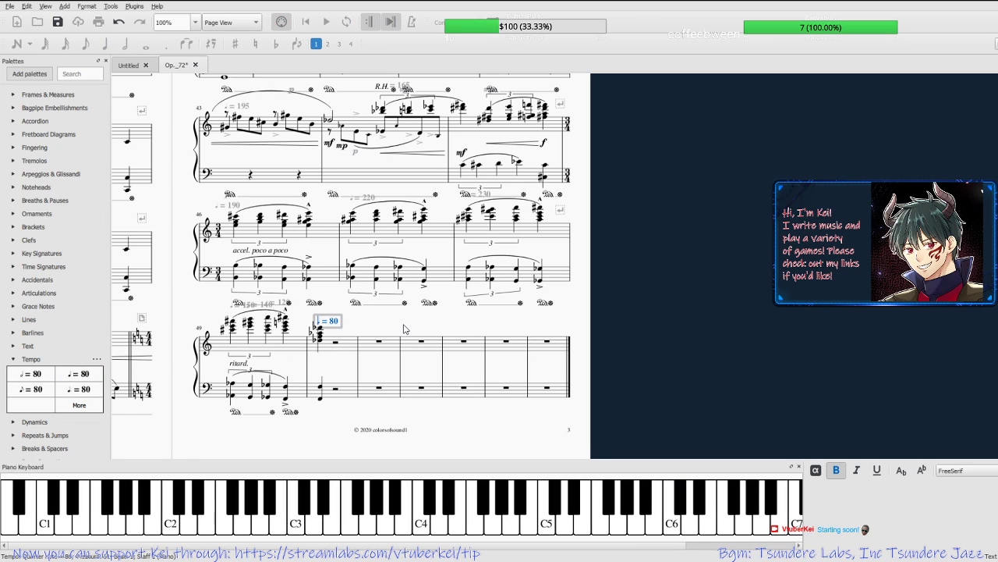
scroll(406, 331, "up", 3)
scroll(427, 333, "down", 3)
scroll(345, 434, "down", 6)
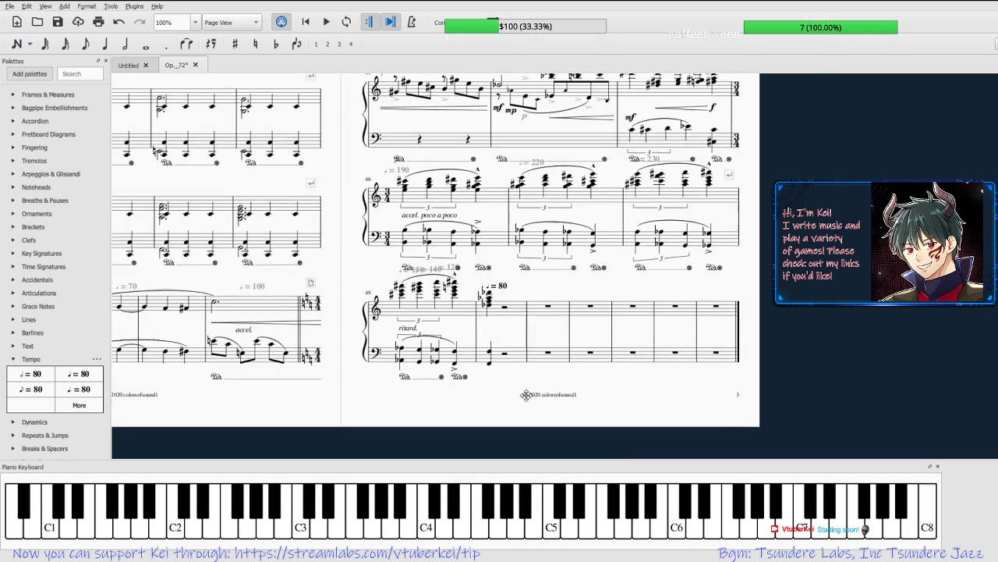
scroll(281, 258, "up", 8)
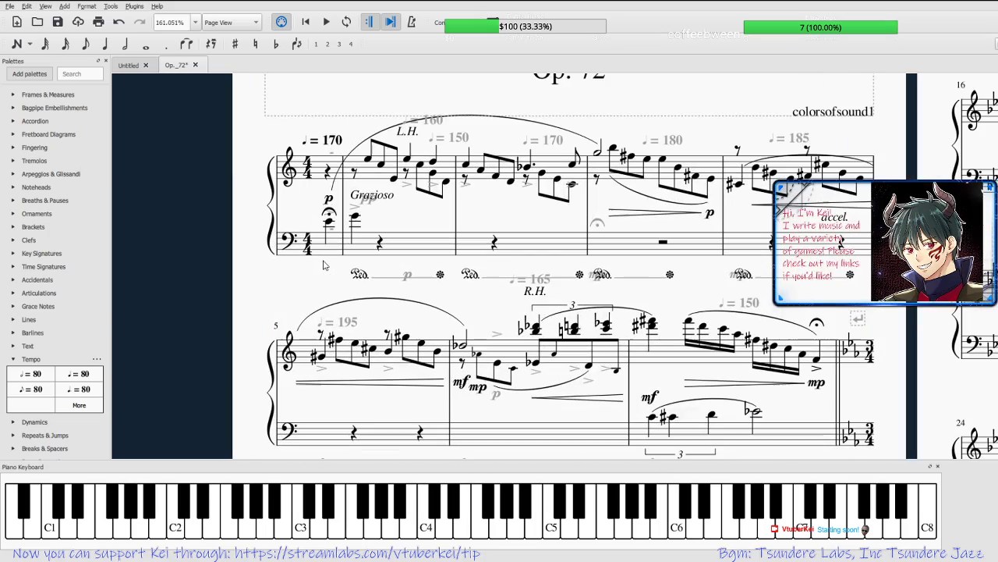
scroll(281, 256, "down", 2)
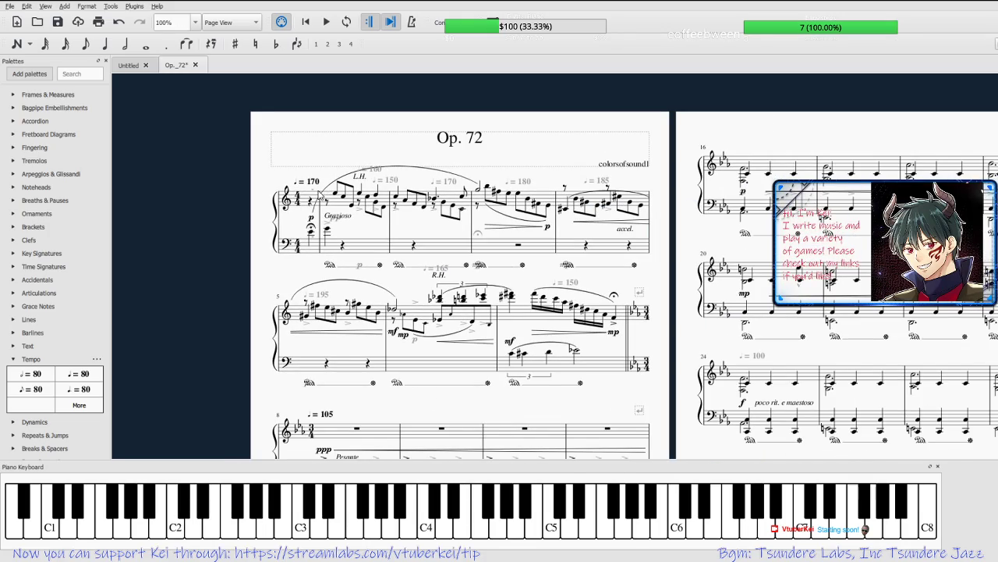
scroll(545, 329, "down", 3)
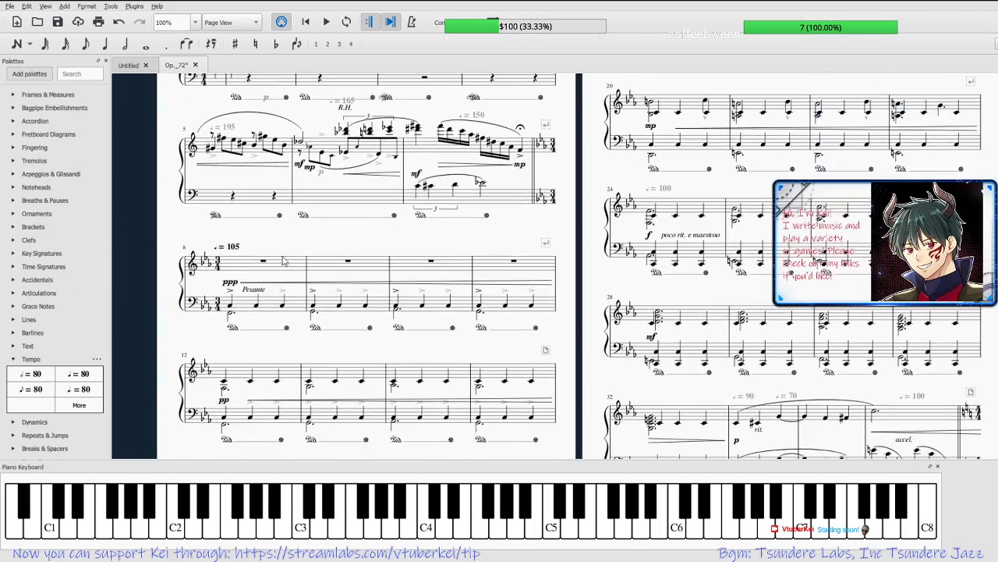
scroll(546, 330, "down", 10)
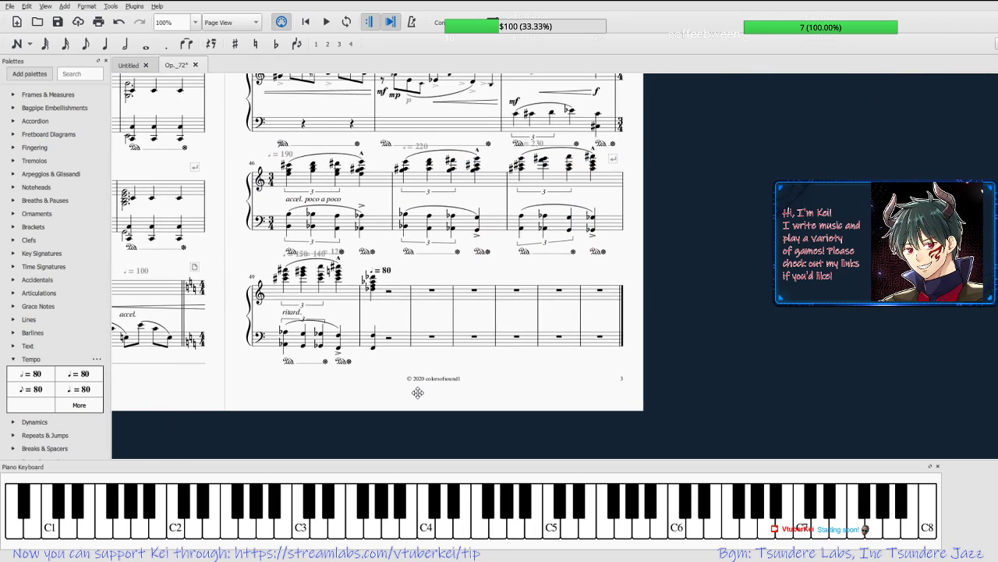
scroll(370, 395, "up", 2)
double_click(336, 252)
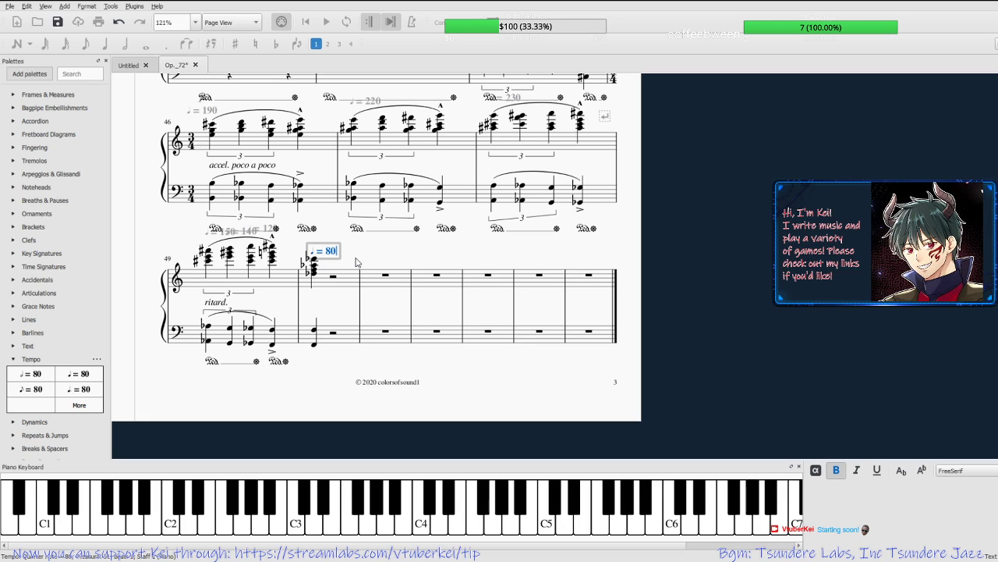
left_click(356, 262)
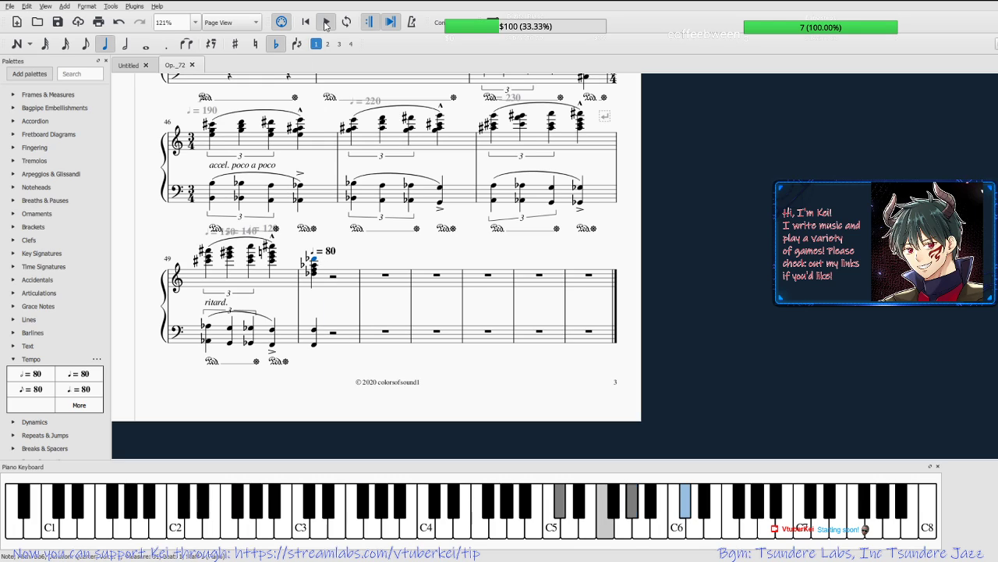
Play back the score from the first treble chord of measure 50 and stop the playback.
left_click(326, 22)
left_click(325, 22)
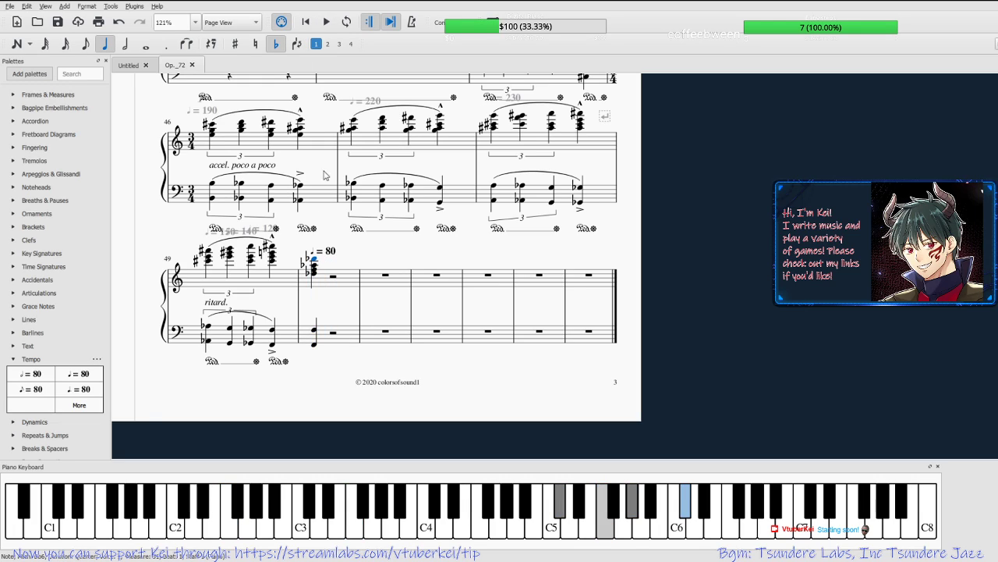
left_click(315, 266)
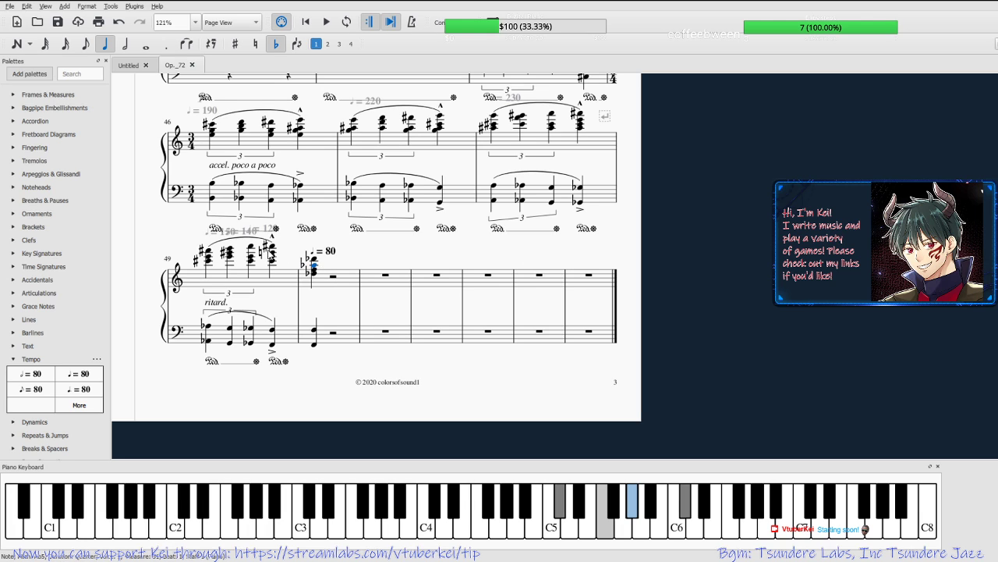
Play back the ritardando from the first treble chord of measure 49 to check the slowing tempo, and stop the playback.
left_click(207, 257)
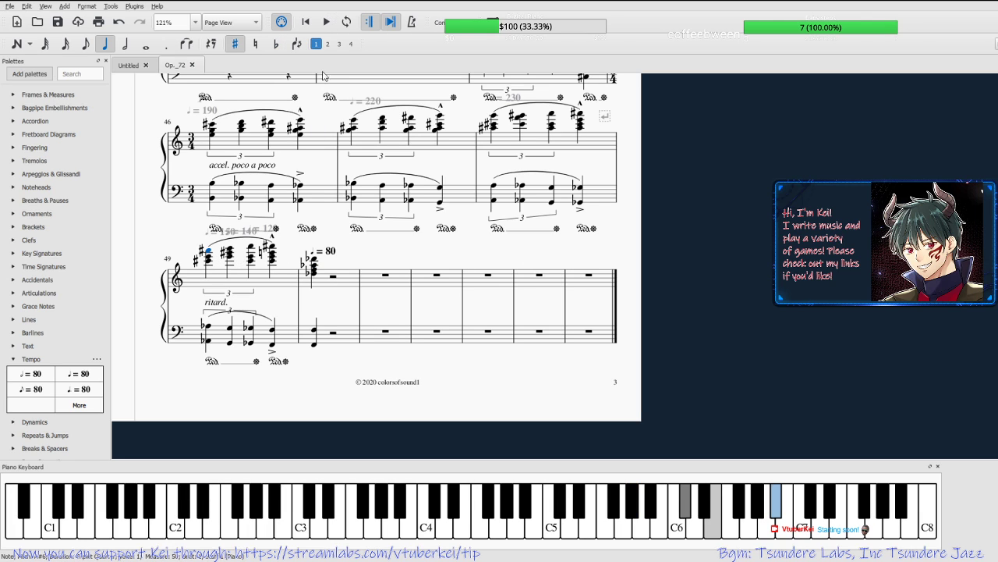
scroll(587, 342, "down", 6)
scroll(588, 342, "down", 1)
left_click_drag(455, 352, 400, 429)
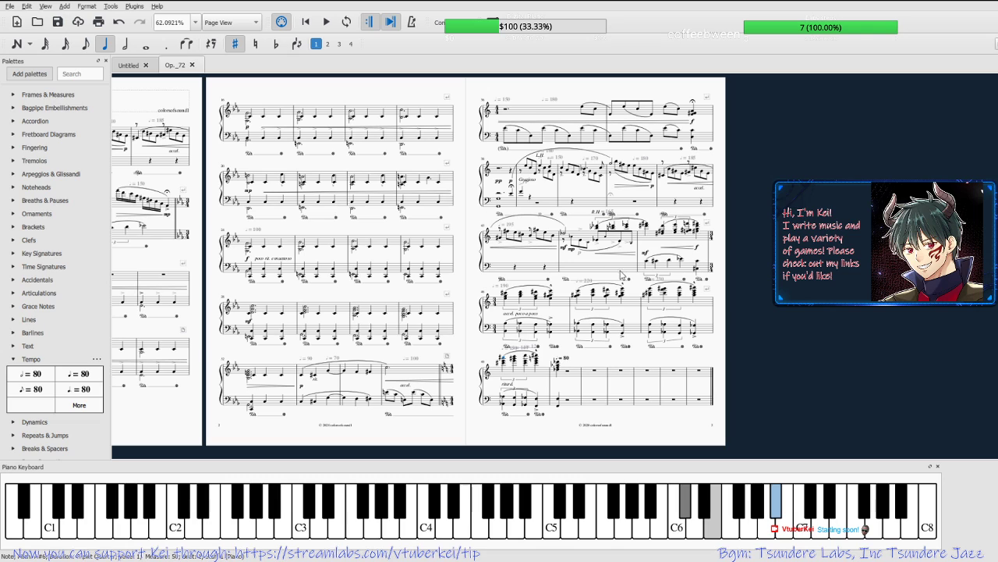
left_click_drag(825, 314, 713, 265)
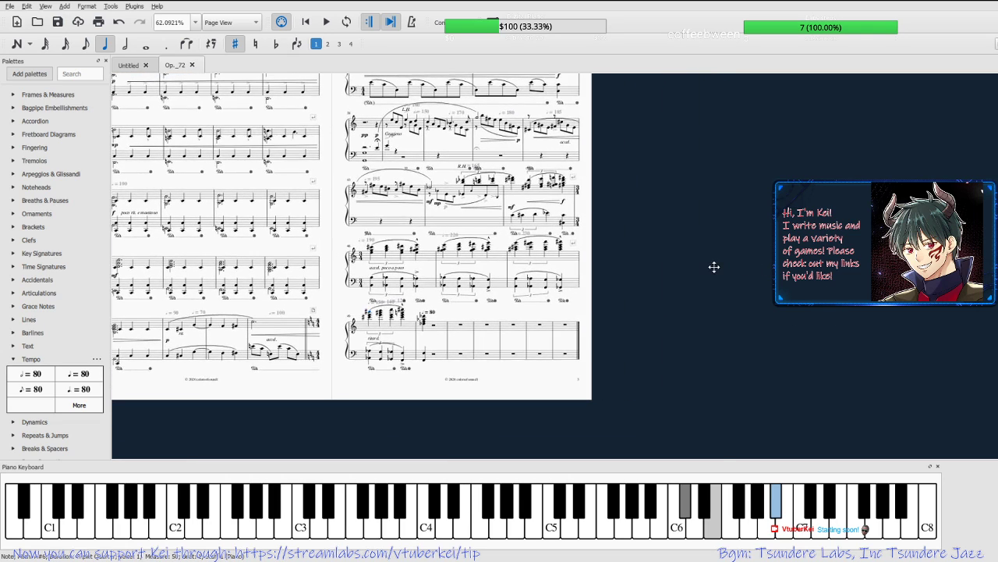
scroll(532, 314, "up", 7, "ctrl")
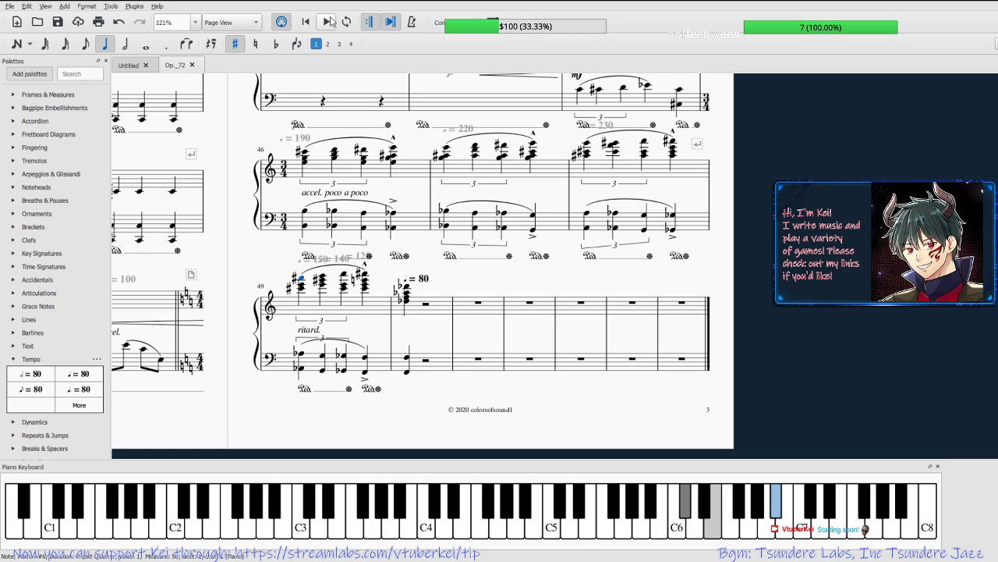
left_click(328, 22)
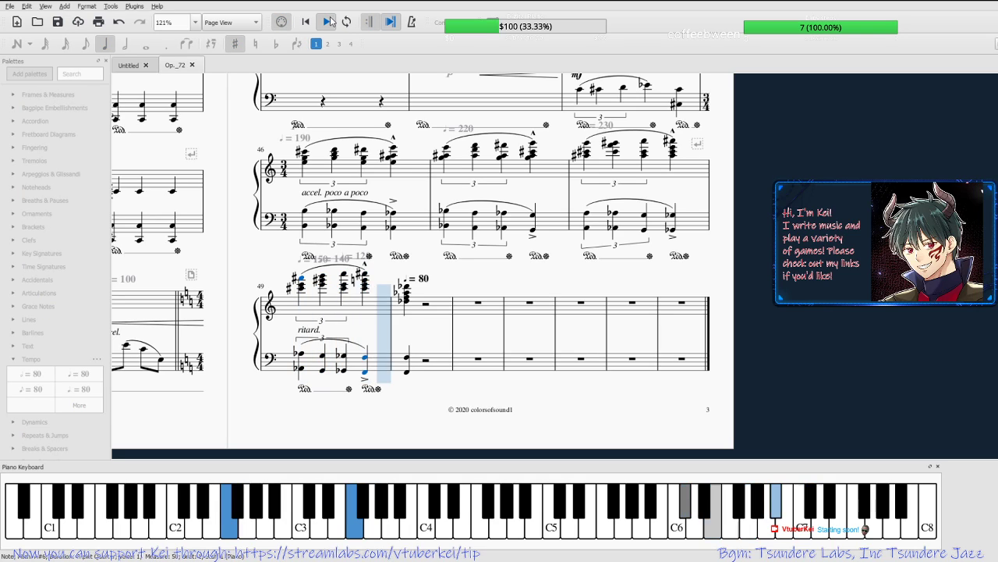
key("space")
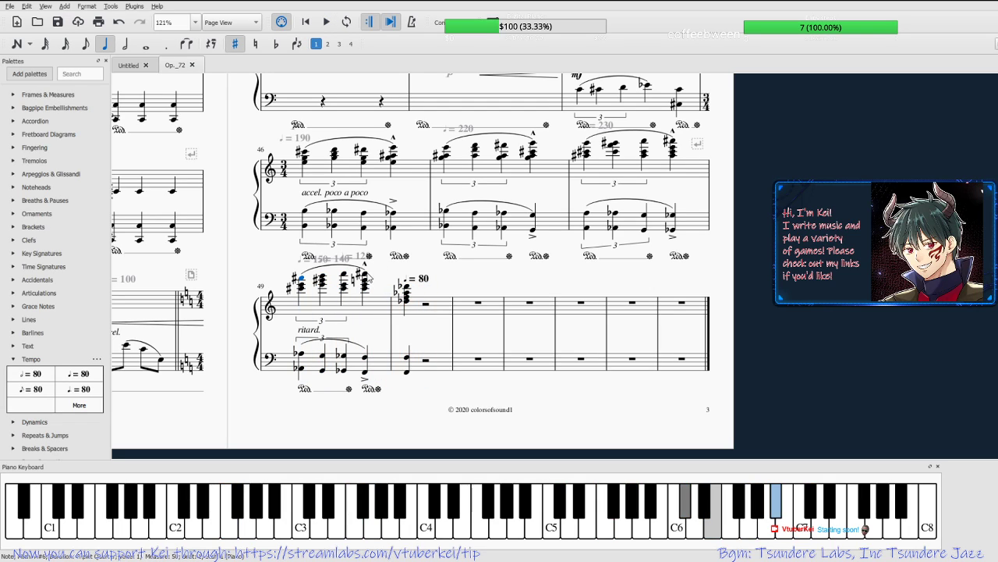
Add a fermata above the last treble chord of measure 49 and save the score.
left_click(367, 274)
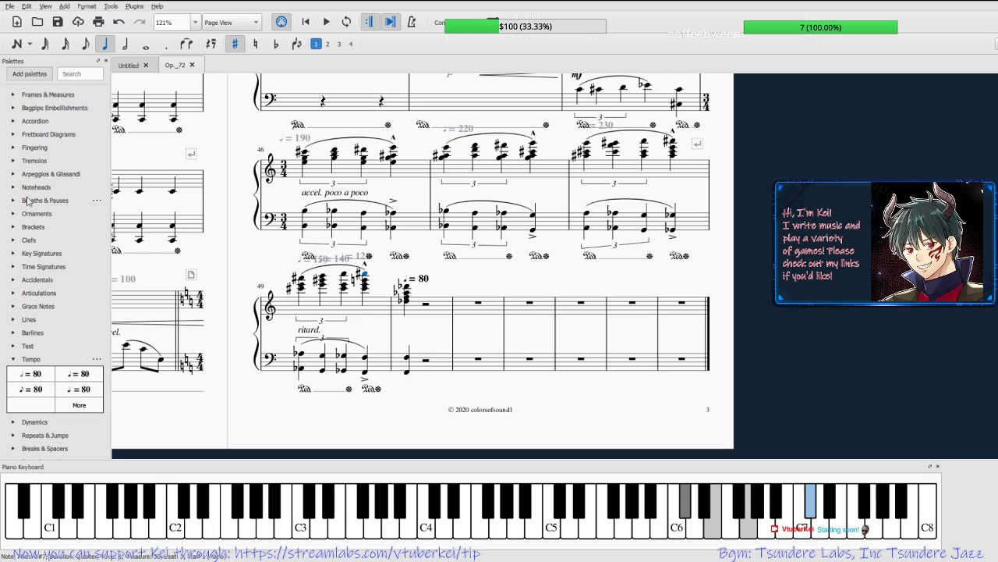
left_click(12, 359)
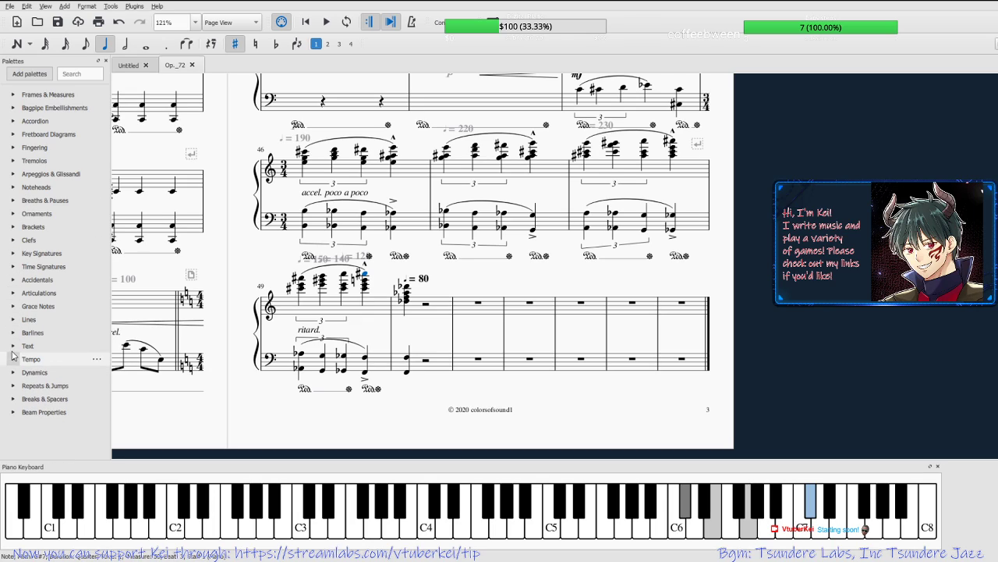
left_click(13, 293)
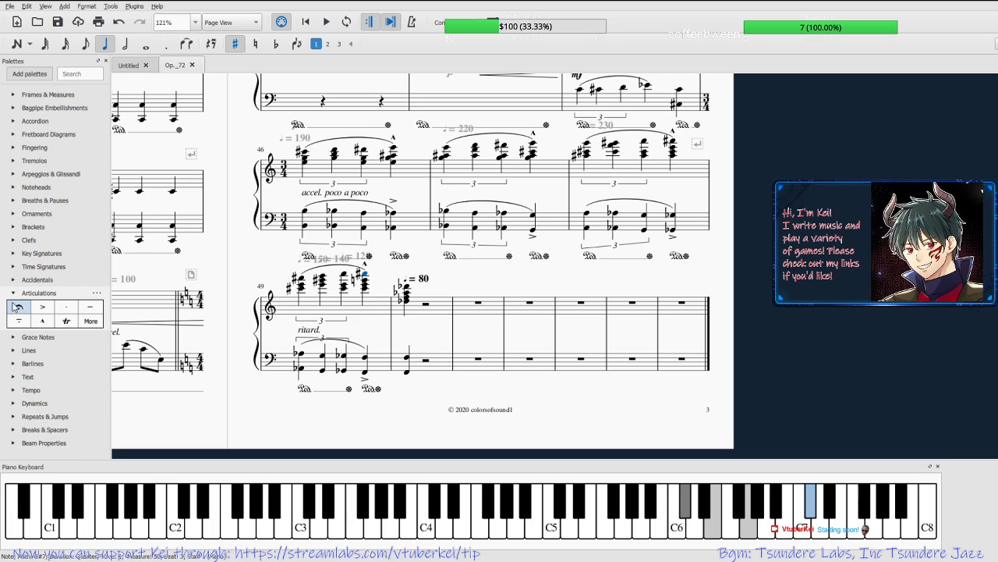
left_click(19, 307)
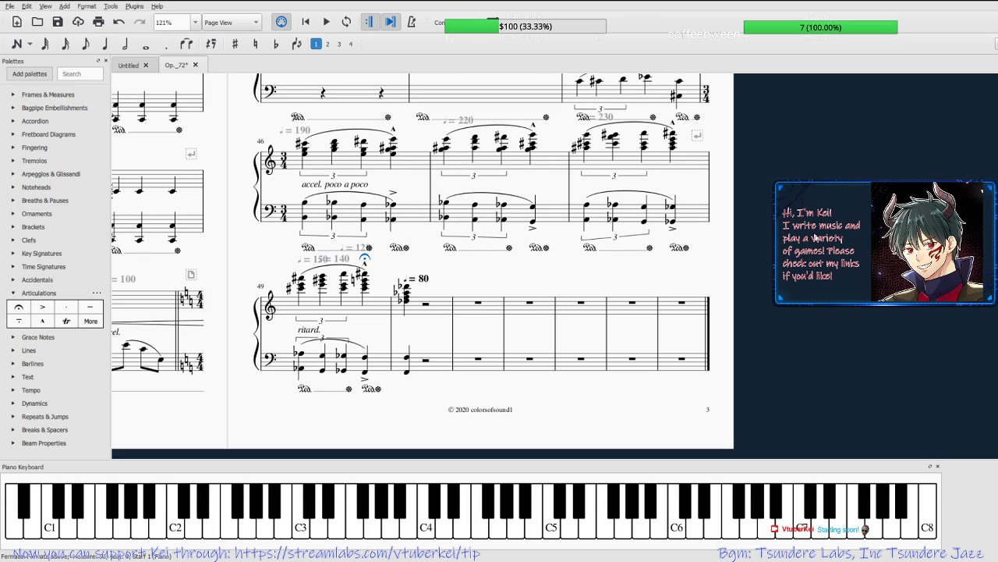
Play back measure 49 with its fermata into measure 50 and stop the playback.
left_click(301, 278)
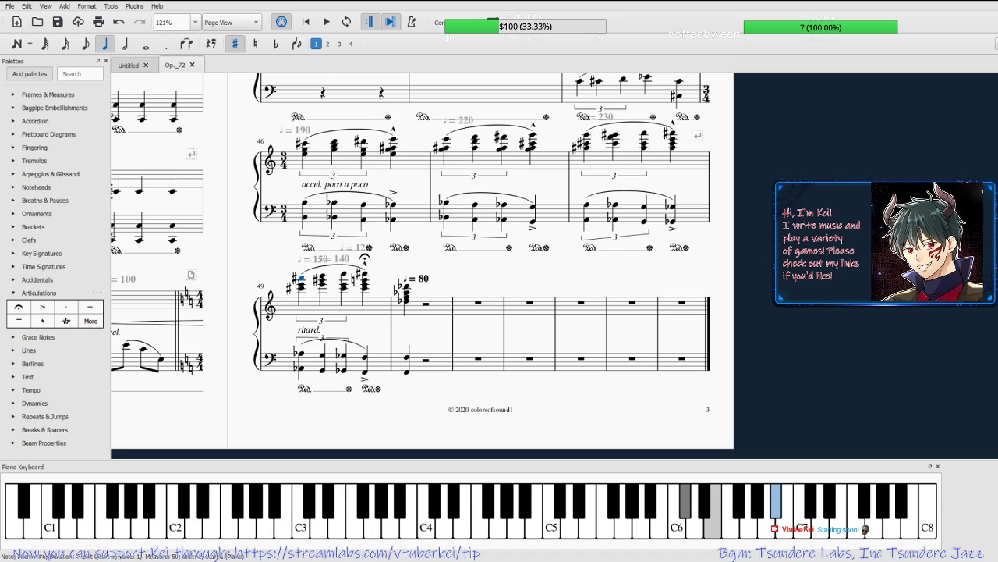
left_click(327, 23)
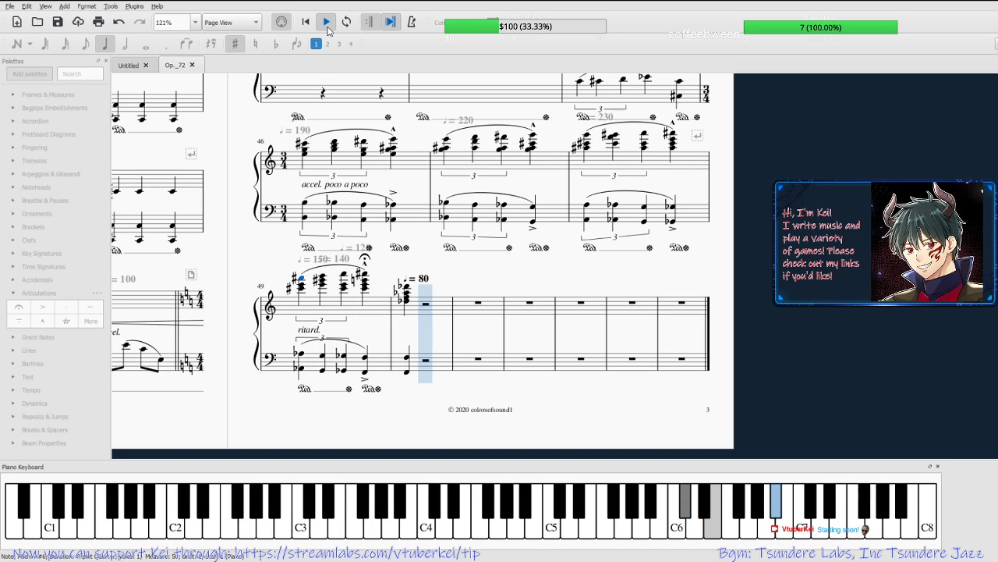
left_click(328, 28)
Lower the upper note of the bass chord in measure 50 to D.
left_click(406, 357)
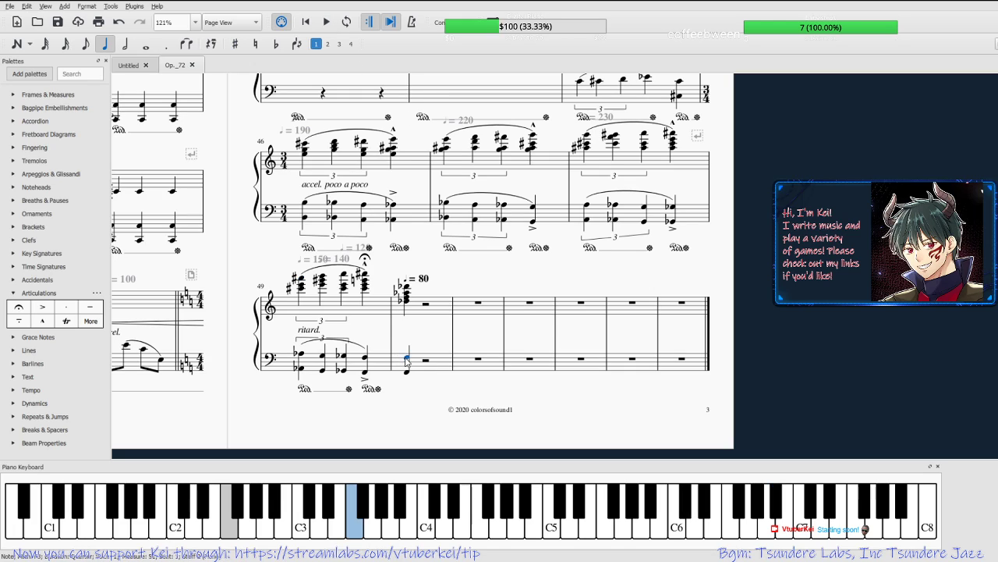
key("Down")
key("Down")
key("Down")
key("Down")
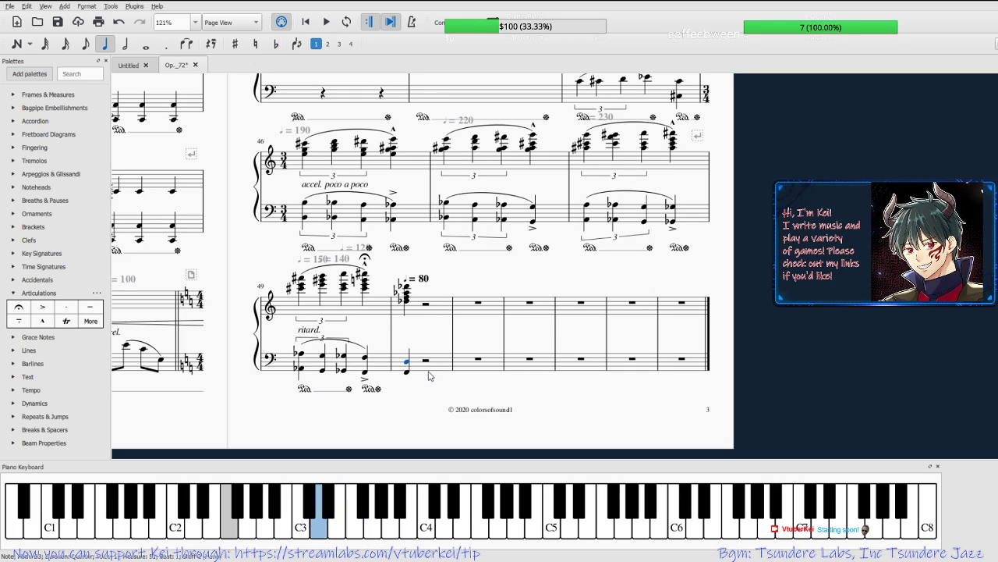
Lower the bottom note of the bass chord in measure 50 to D-flat.
left_click(407, 373)
key("Down")
key("Down")
key("Down")
key("Down")
key("j")
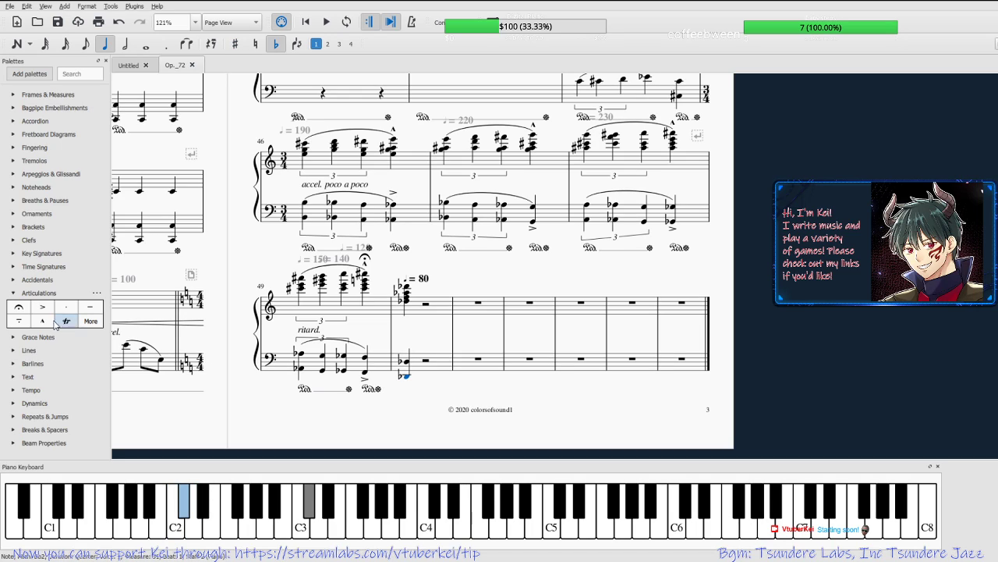
left_click(16, 293)
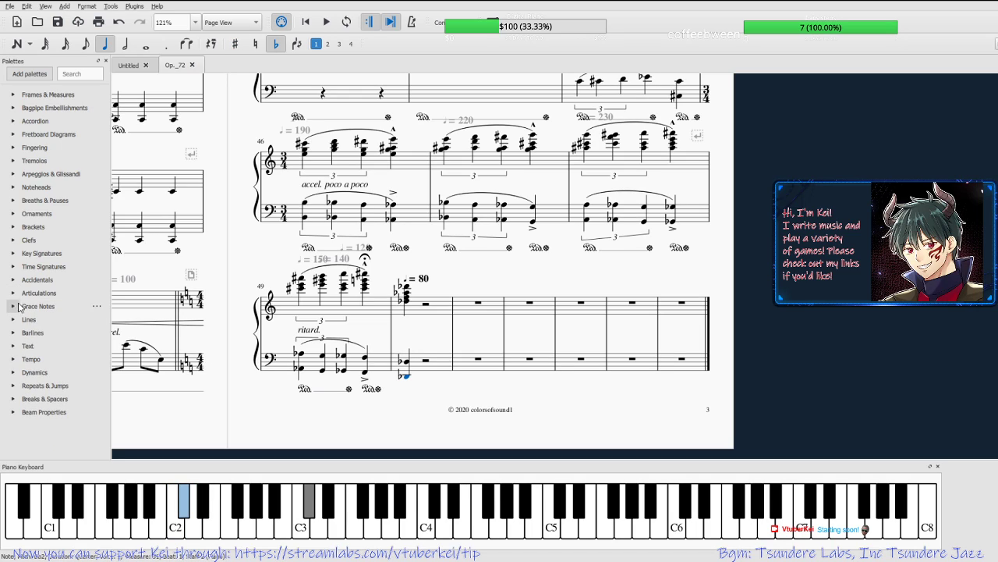
left_click(12, 359)
left_click(12, 358)
left_click(13, 346)
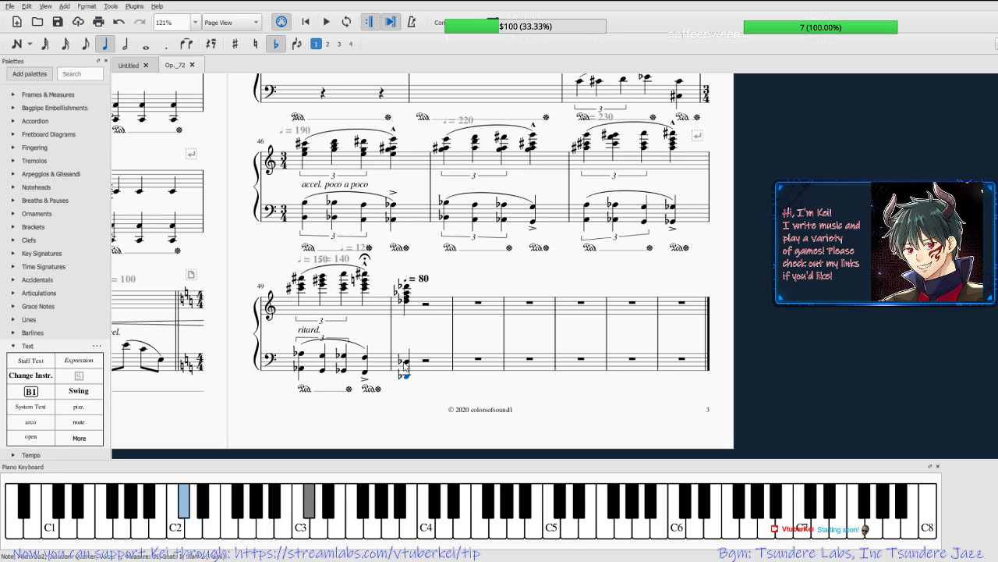
left_click(16, 347)
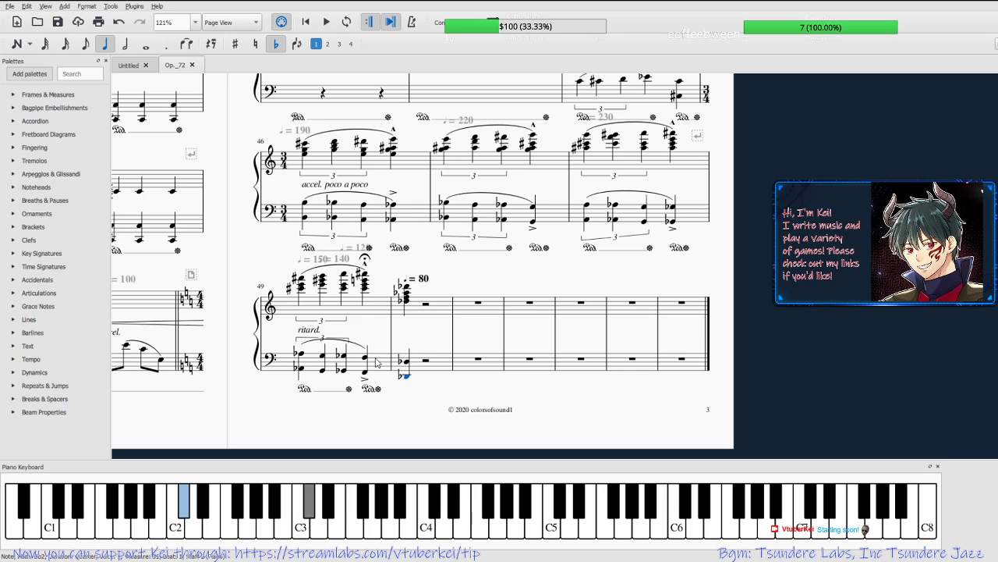
left_click(12, 346)
left_click(12, 345)
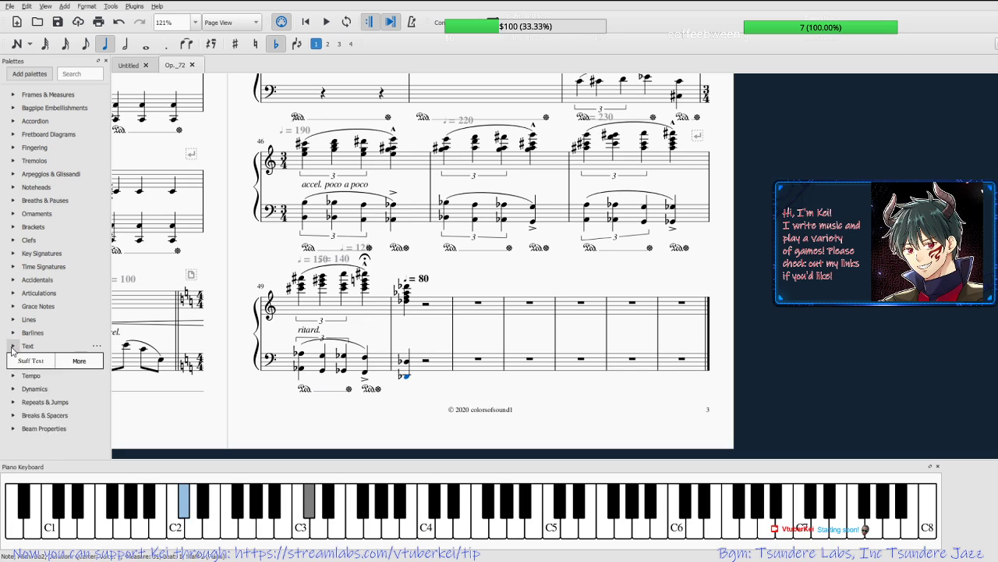
left_click(11, 320)
left_click(11, 320)
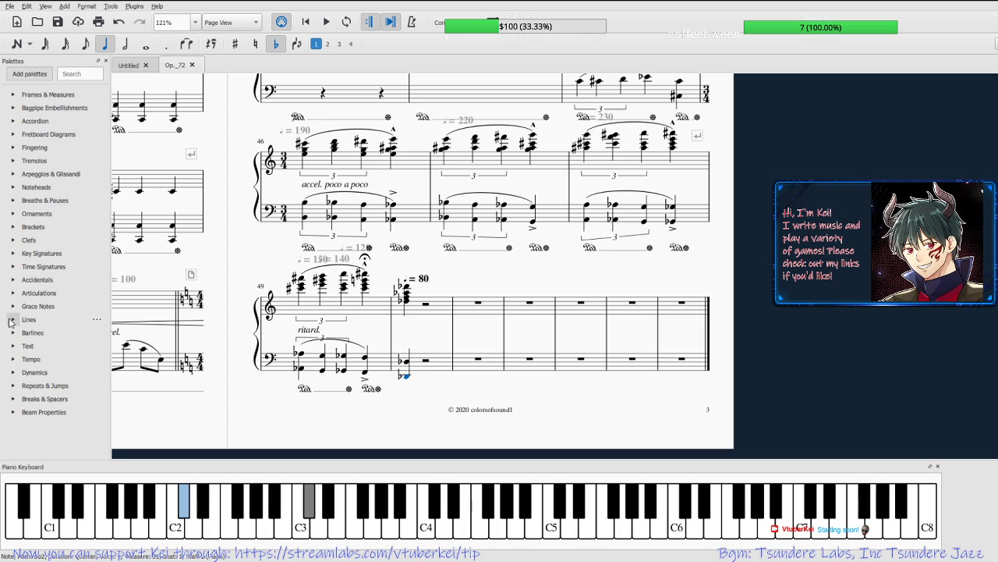
left_click(11, 360)
left_click(10, 359)
left_click(11, 360)
left_click(11, 359)
Add a sustain pedal line under the bass chord of measure 50.
left_click(12, 319)
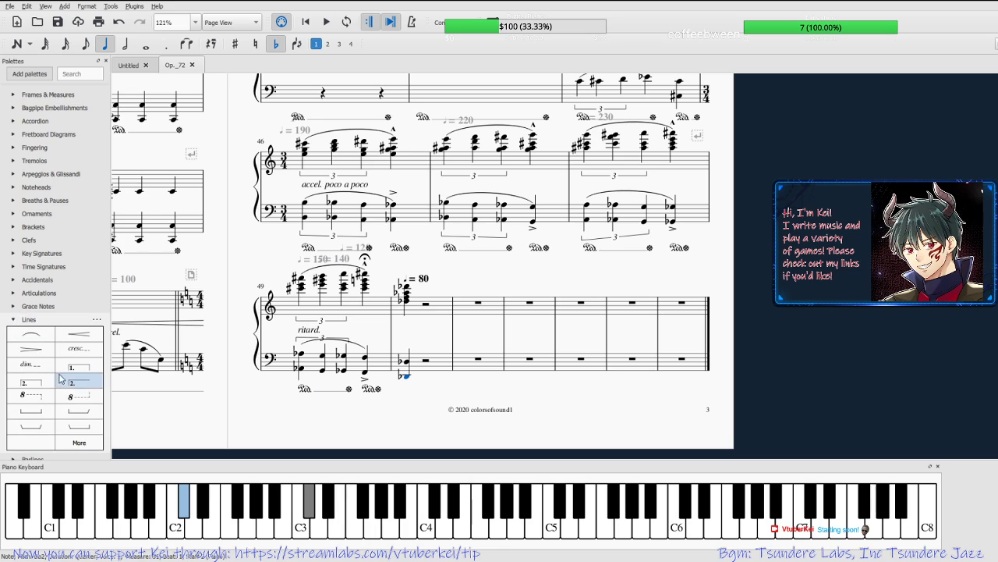
left_click(79, 439)
left_click_drag(52, 325, 407, 374)
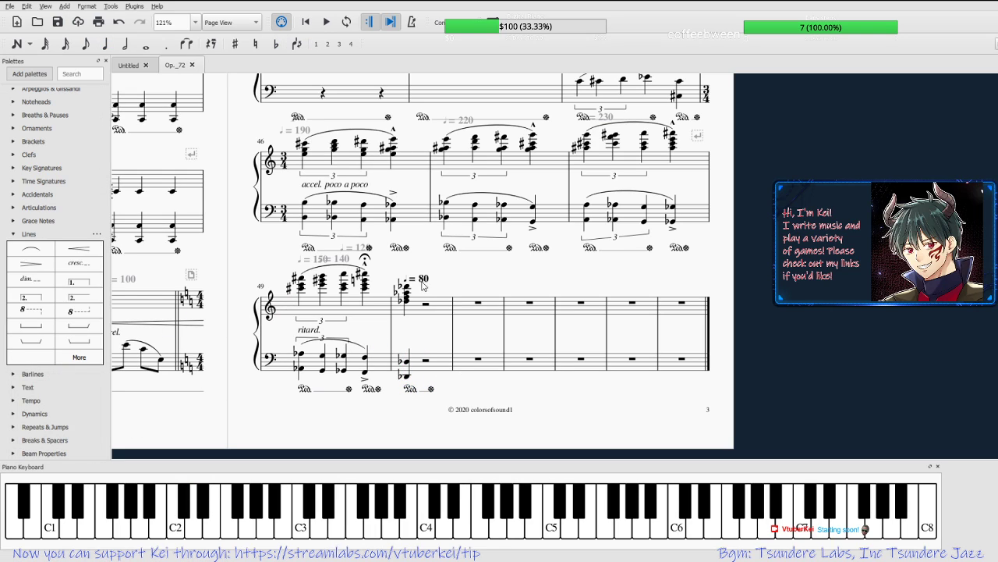
Play back the measure 50 chord, replay from the first treble chord of measure 49, and stop the playback.
left_click(412, 287)
left_click(327, 21)
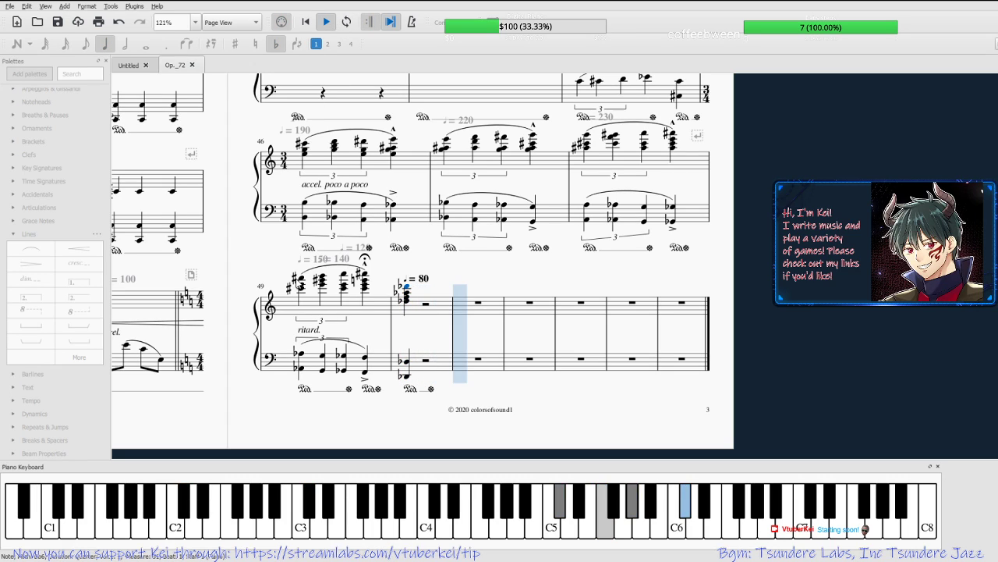
left_click(299, 283)
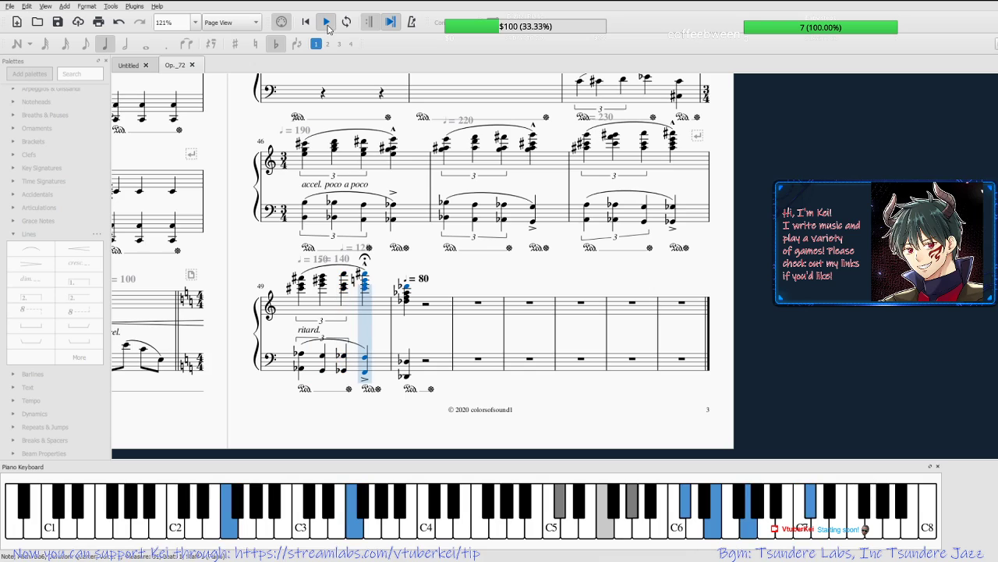
left_click(327, 26)
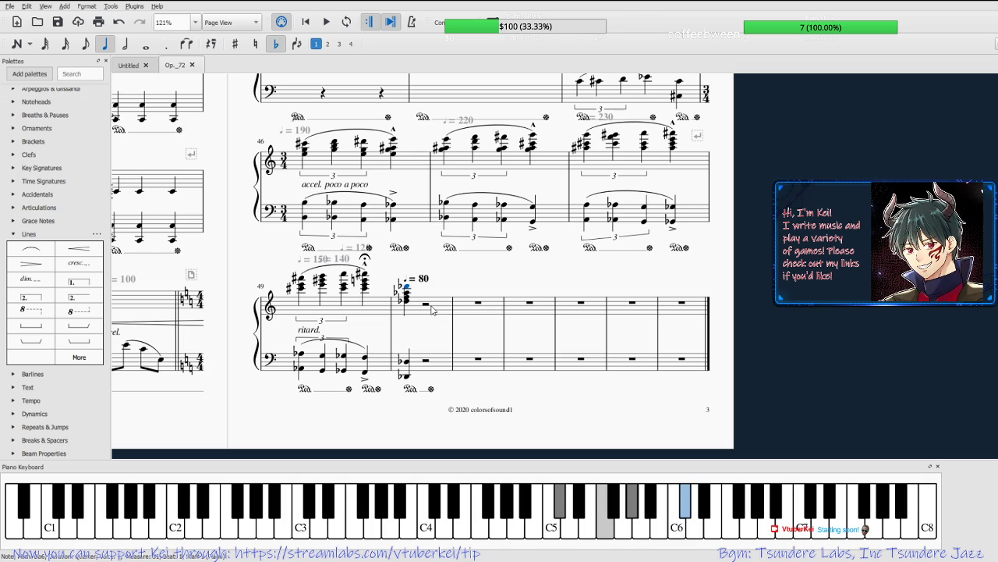
Delete the tempo mark of 80 above the chord in measure 50.
key("shift+Down")
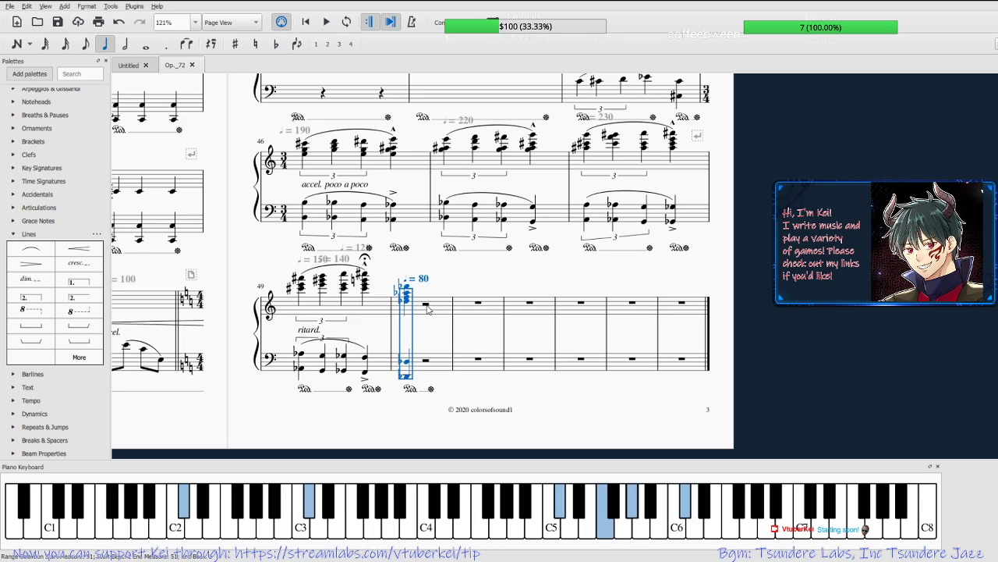
double_click(423, 280)
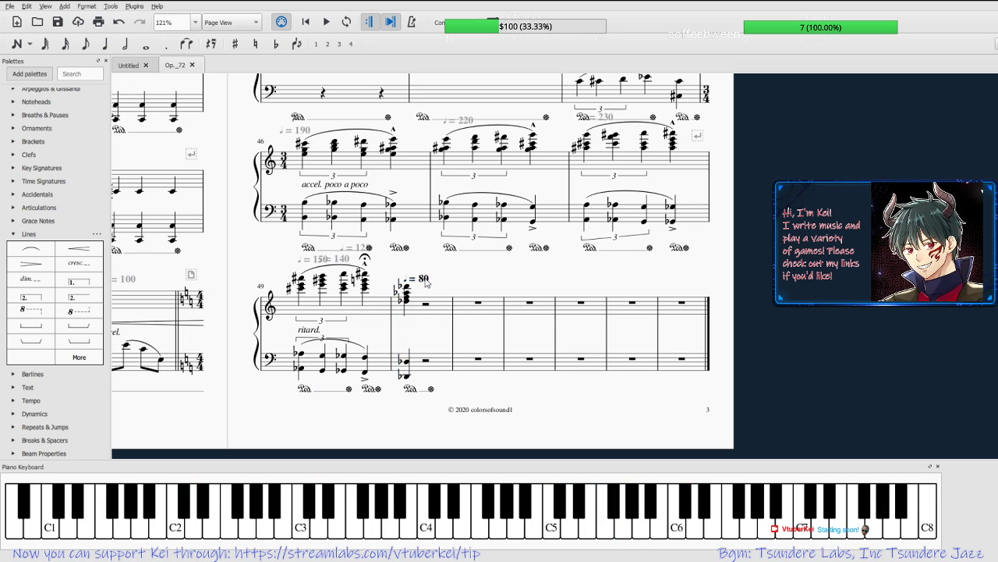
key("BackSpace")
left_click(440, 271)
left_click(410, 279)
key("Delete")
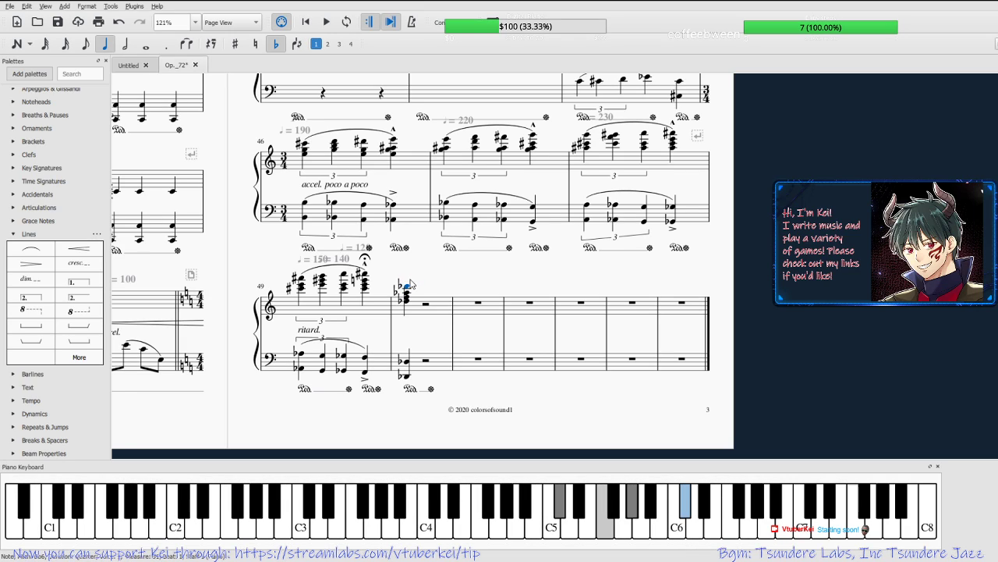
Save the score, play back the measure 50 chord, and stop the playback.
key("ctrl+s")
left_click(326, 23)
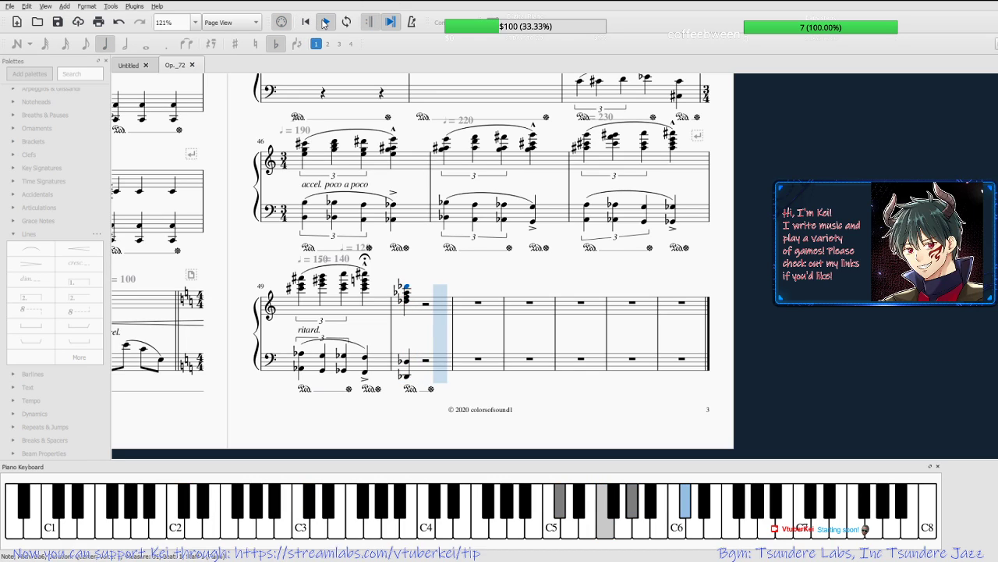
key("space")
Change the treble and bass chords of measure 50 to half notes and save the score.
left_click(125, 43)
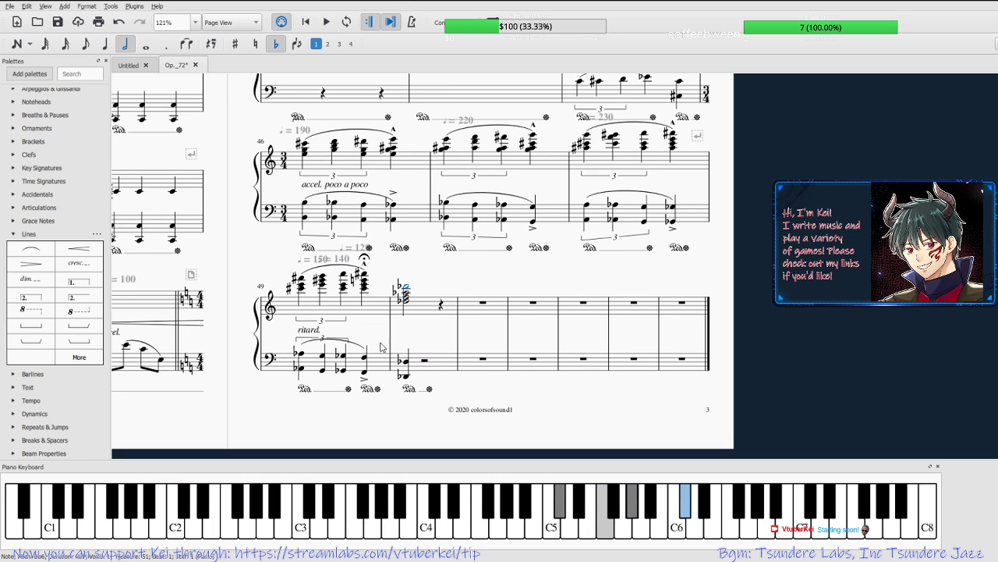
left_click(404, 363)
left_click(130, 48)
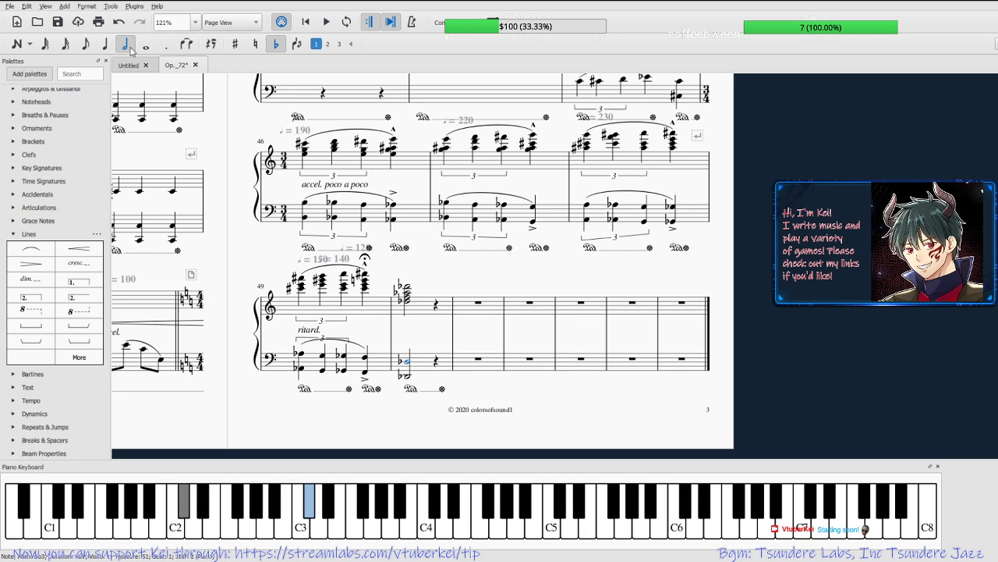
key("ctrl+s")
Change the time signature to 4/4 from measure 50 onward and save the score.
left_click(405, 286)
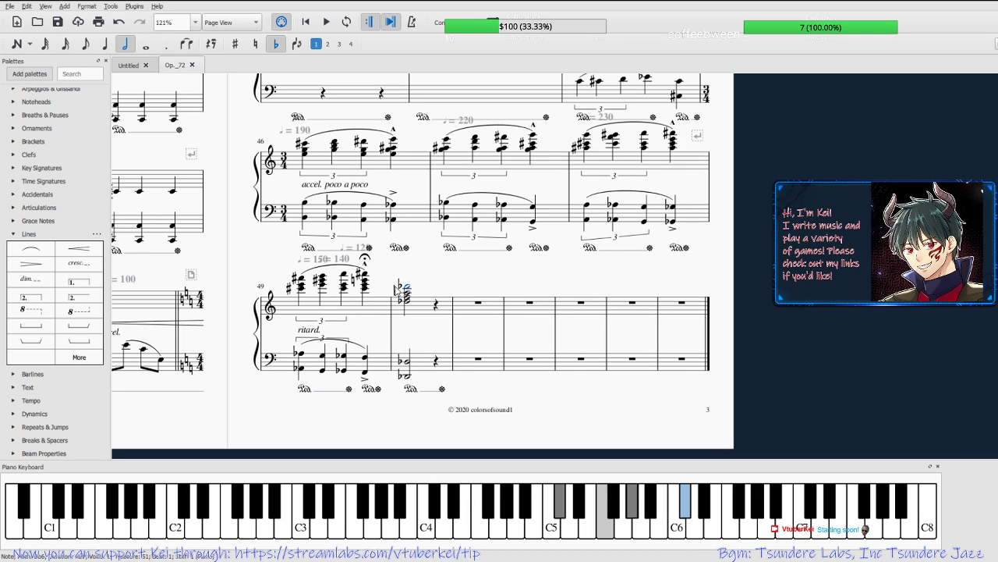
left_click(13, 235)
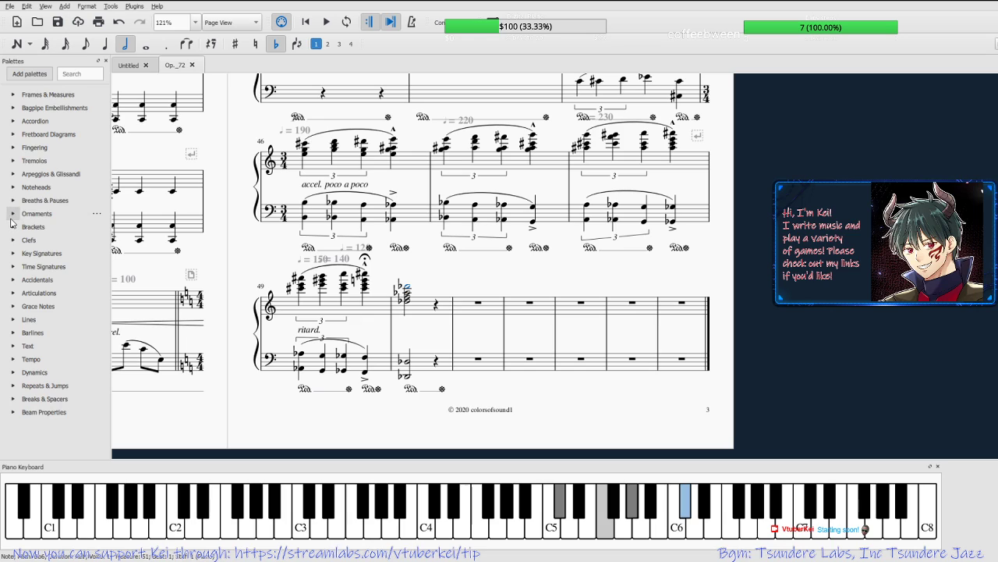
left_click(10, 254)
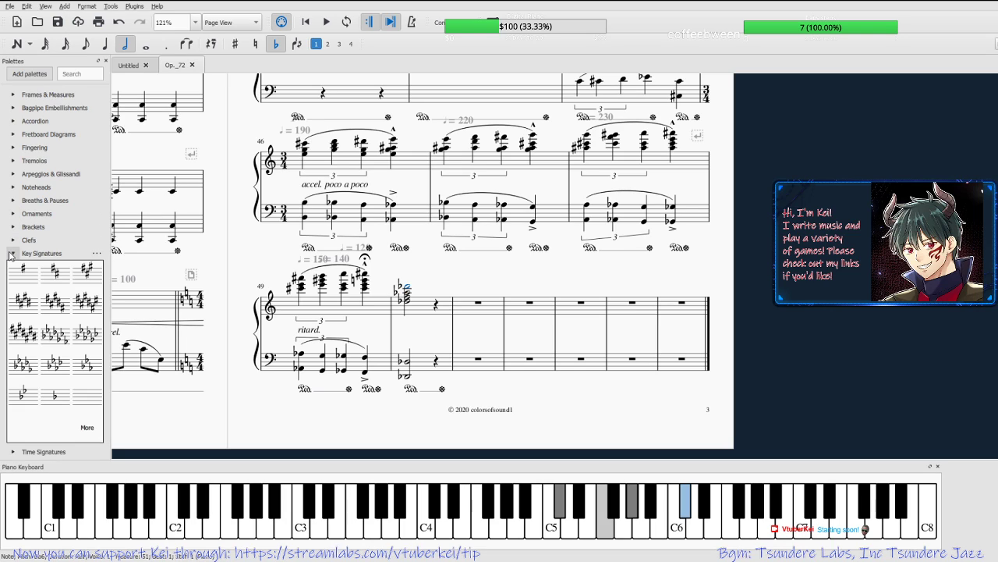
left_click(10, 254)
left_click(12, 266)
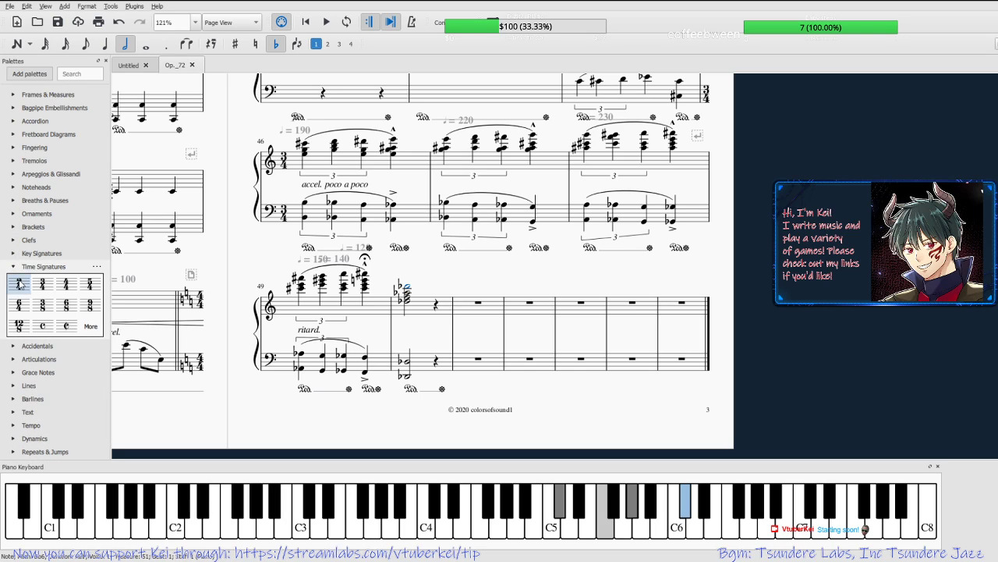
left_click(65, 284)
left_click(13, 266)
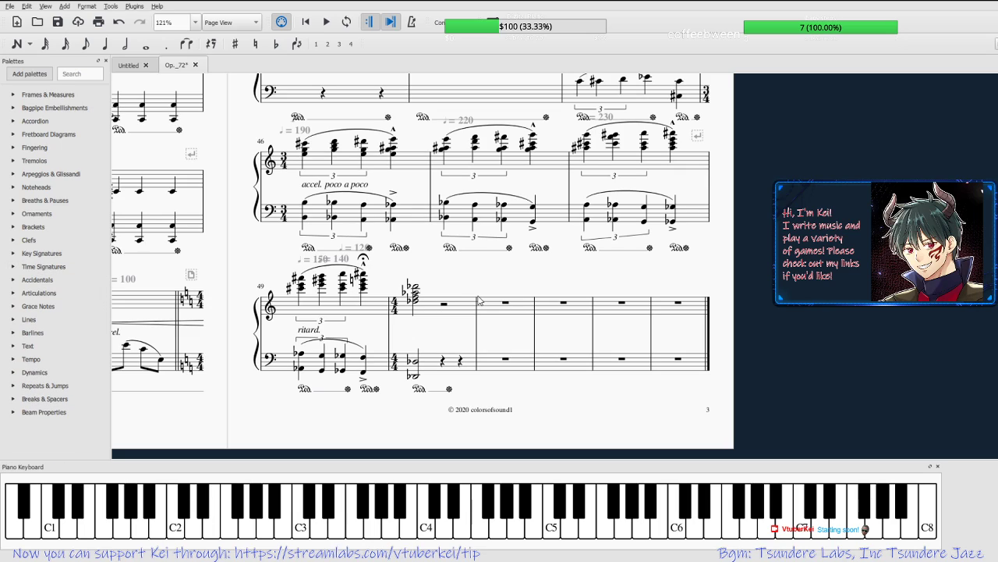
key("ctrl+s")
Play back from the first treble chord of measure 49 into the half-note chord of measure 50 and stop the playback.
left_click(301, 279)
left_click(326, 22)
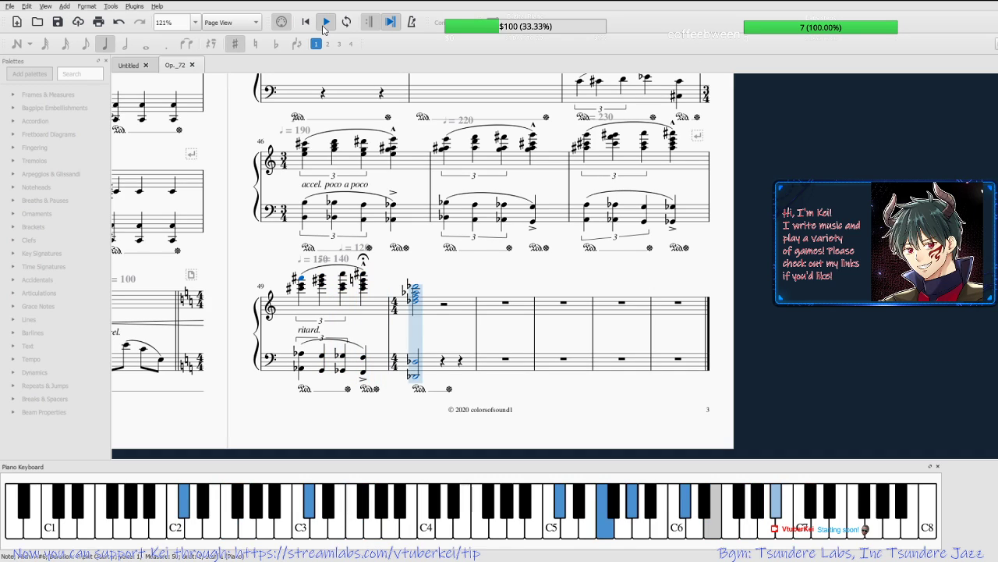
left_click(326, 22)
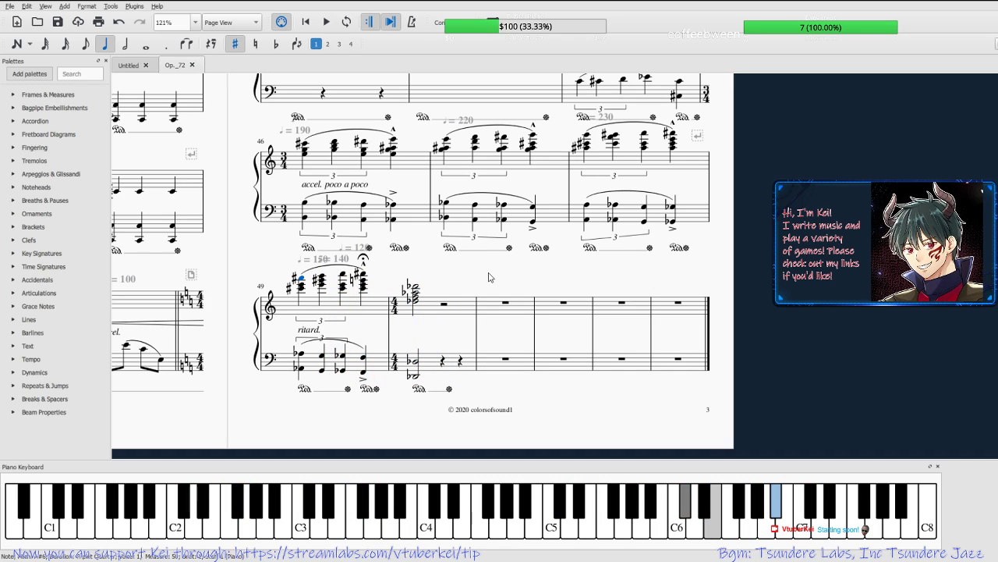
Shorten the pedal line under measure 50 to its first half-note chord and repeat that chord in both staves right after it.
left_click(442, 390)
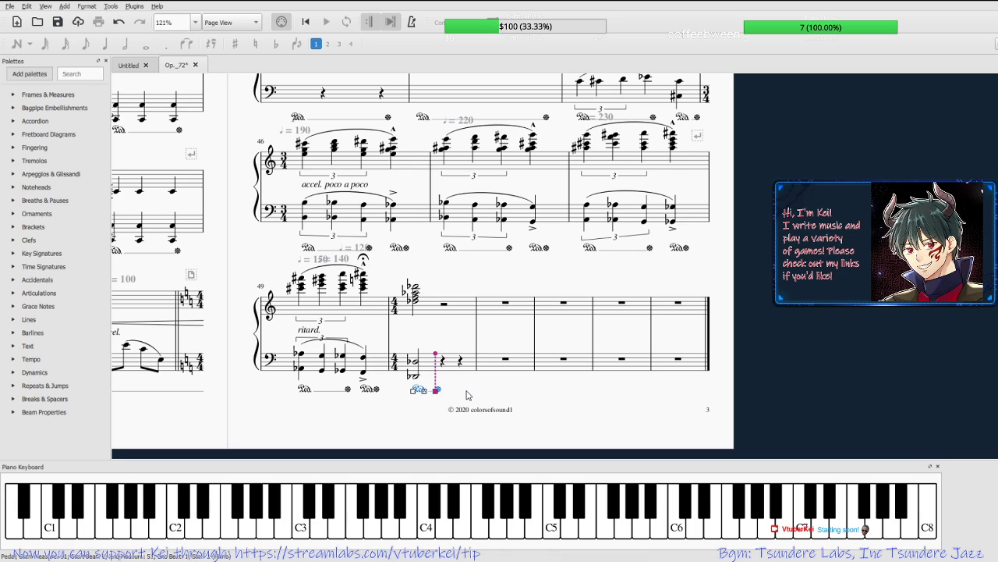
left_click(413, 288)
key("shift+Down")
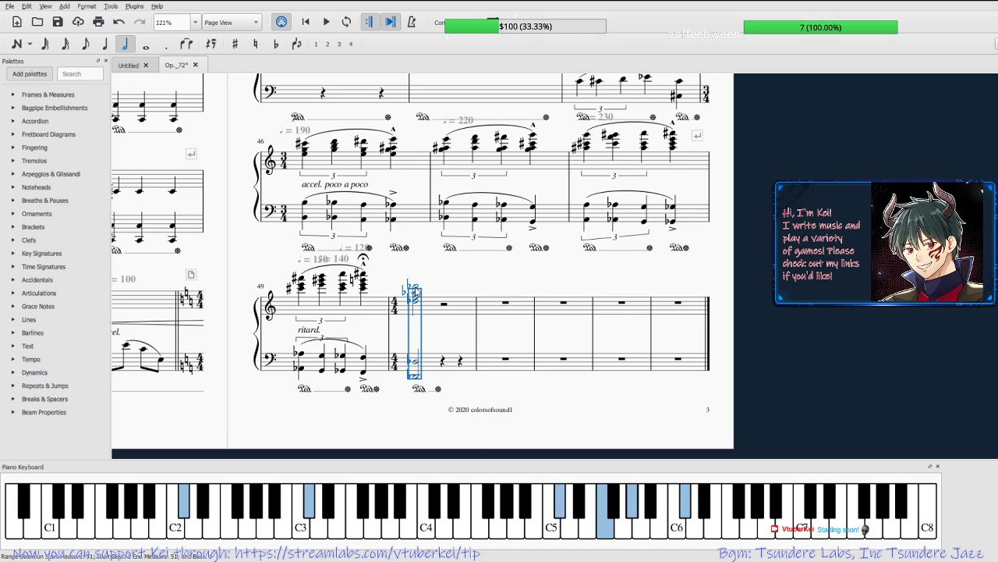
key("r")
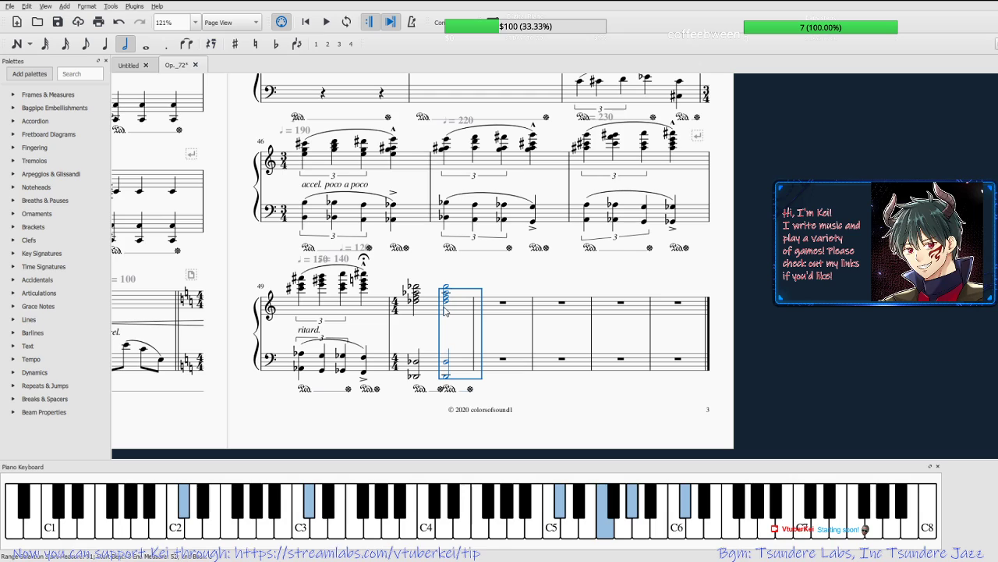
left_click(432, 286)
Change the time signature to 2/4 from measure 50 onward and save the score.
left_click(399, 308)
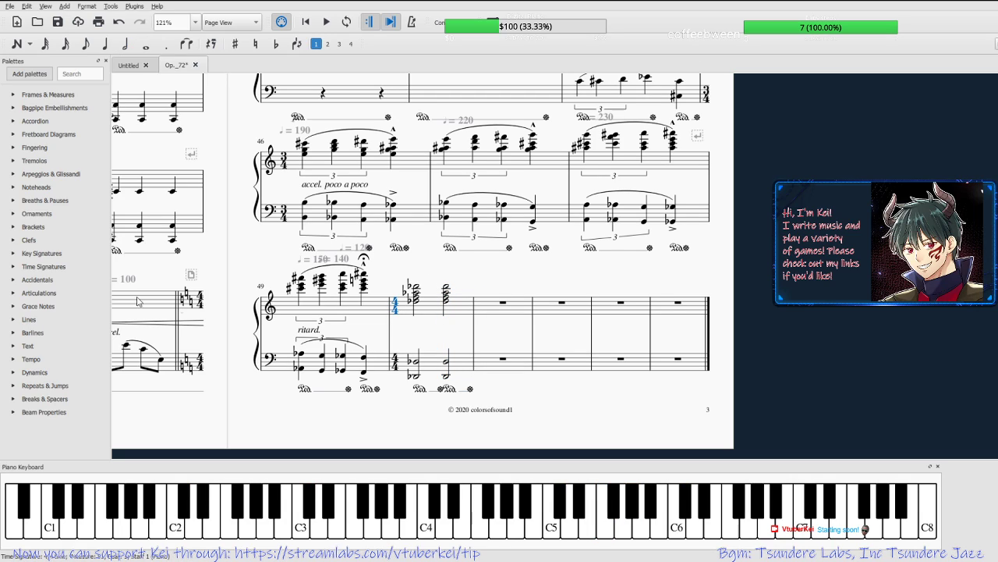
left_click(13, 266)
left_click(19, 284)
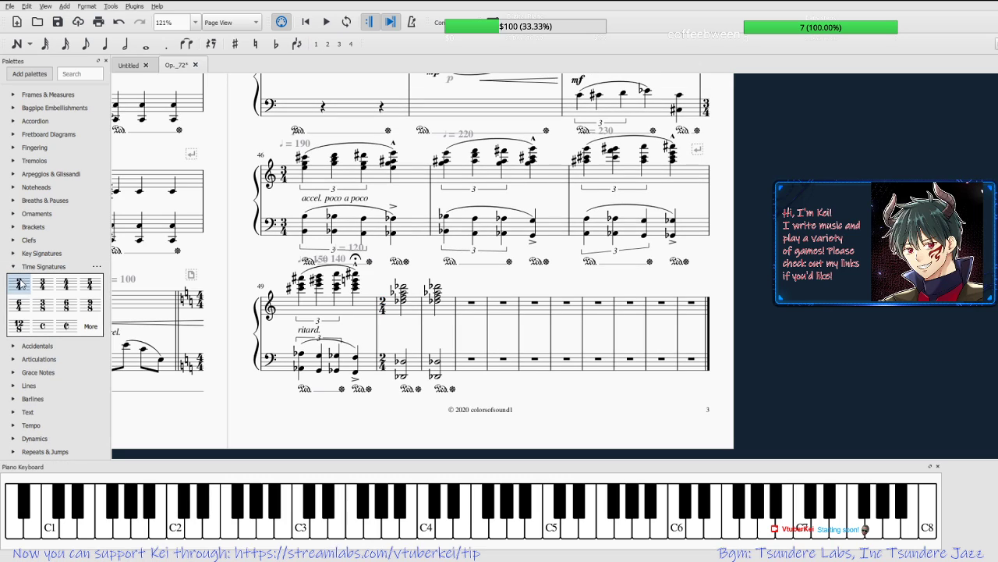
key("ctrl+s")
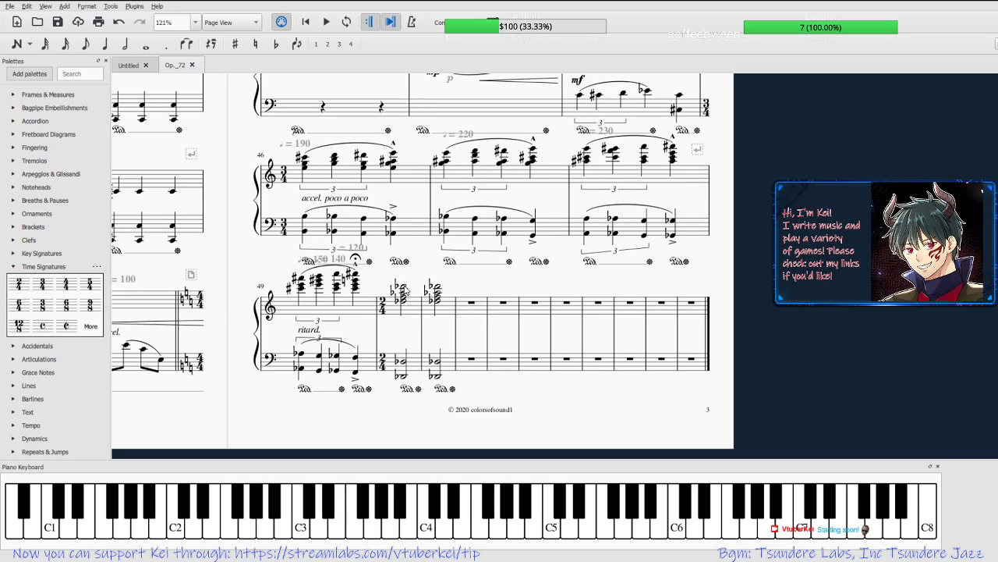
Play back the two half-note chords in measures 50 and 51 and stop the playback.
left_click(405, 290)
left_click(328, 22)
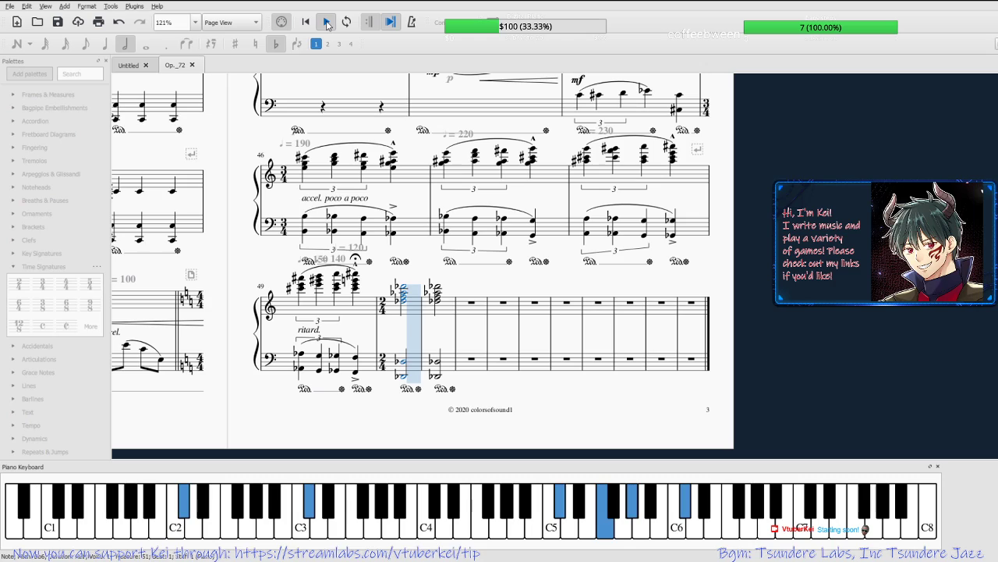
left_click(328, 22)
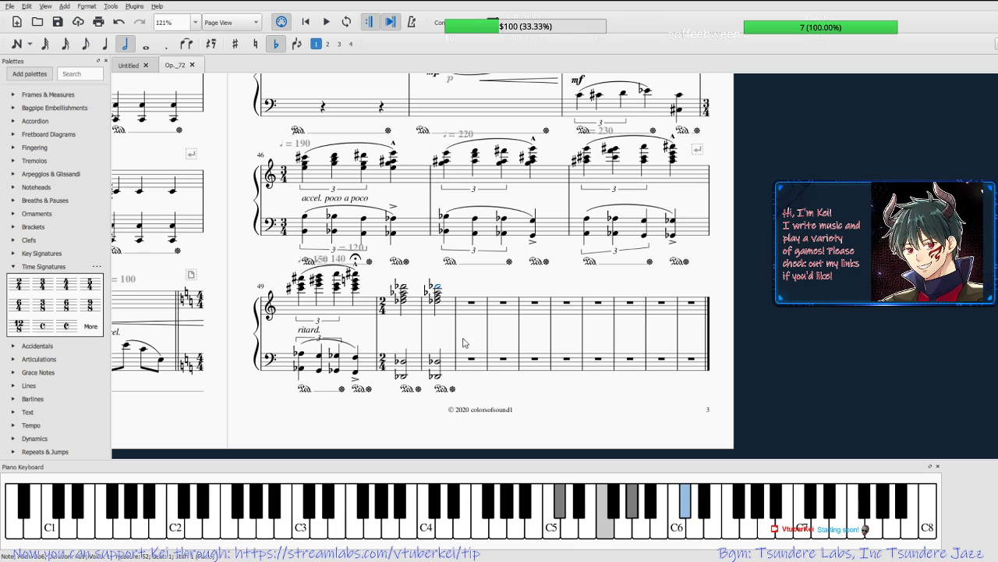
Try lower pitches for the upper bass note of the measure 51 chord and return it to D-flat.
left_click(438, 363)
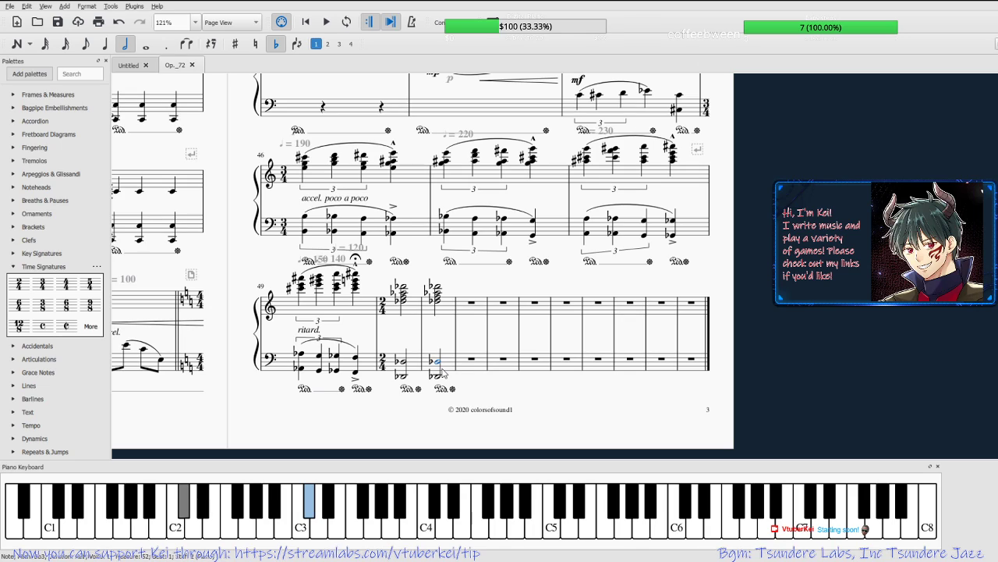
key("Down")
key("Down")
key("Down")
key("Up")
key("Up")
key("Up")
key("j")
Lower the highest and lowest notes of the treble chord in measure 51 from D-flat to C.
left_click(438, 302)
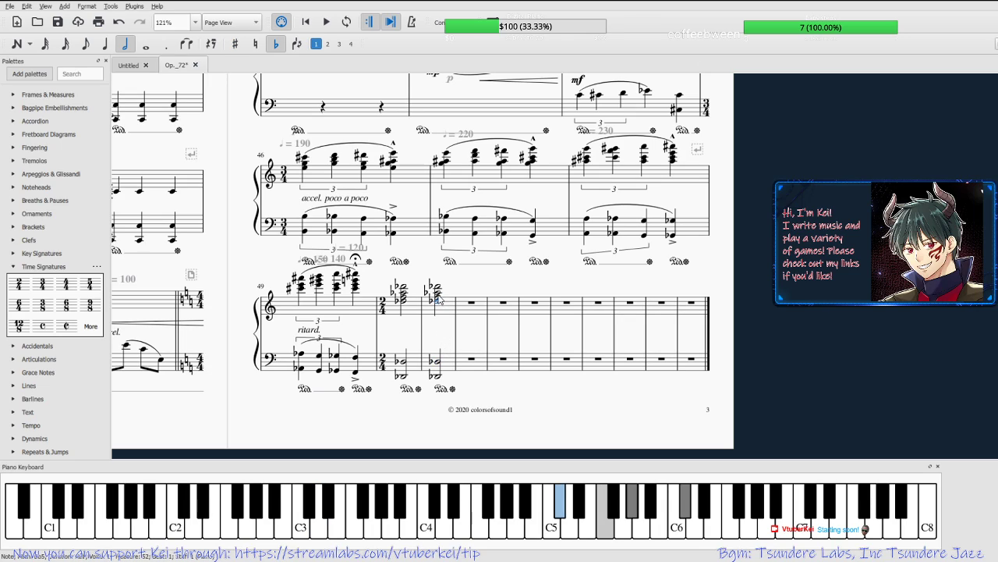
key("alt+Up")
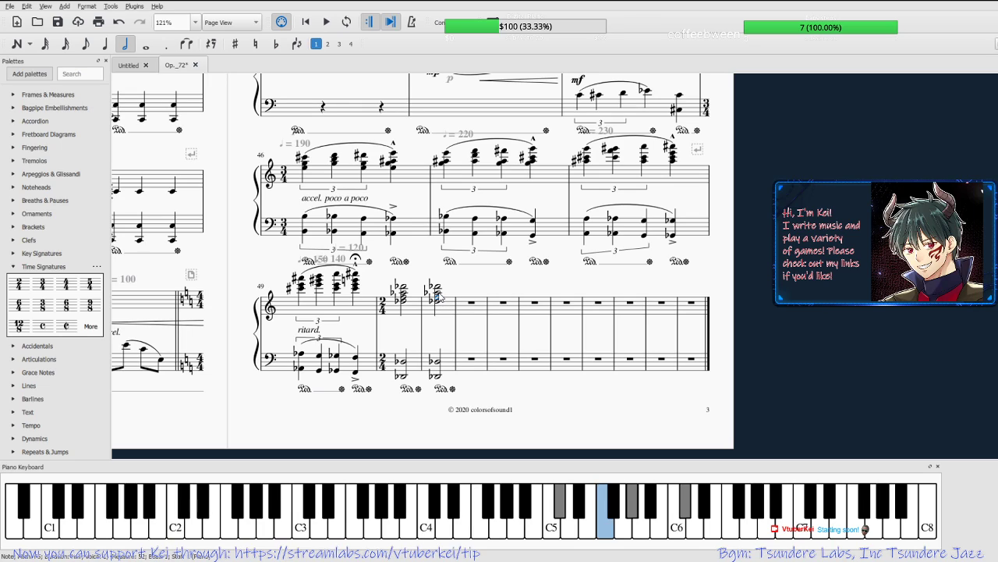
key("alt+Up")
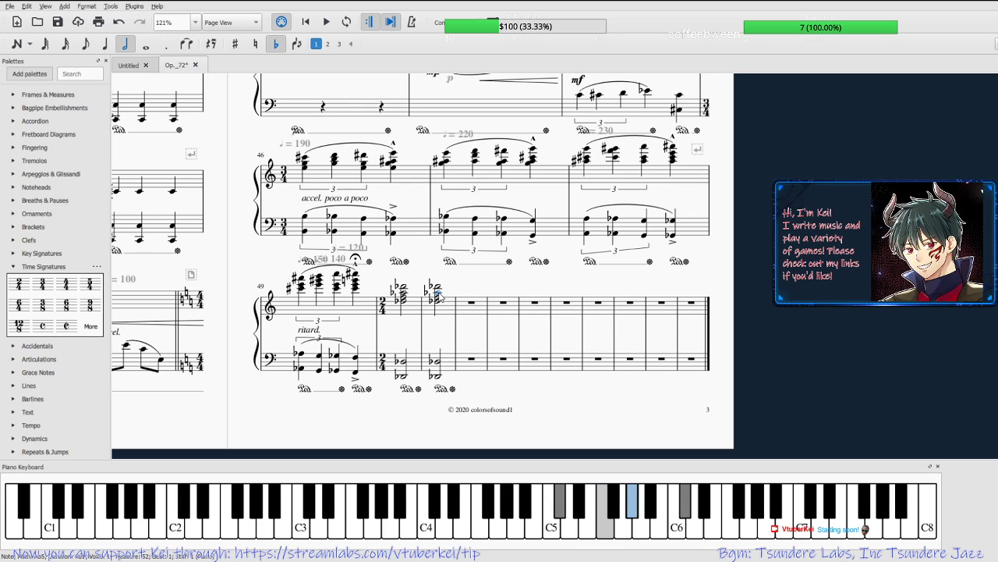
left_click(439, 287)
key("Down")
left_click(437, 302)
key("Down")
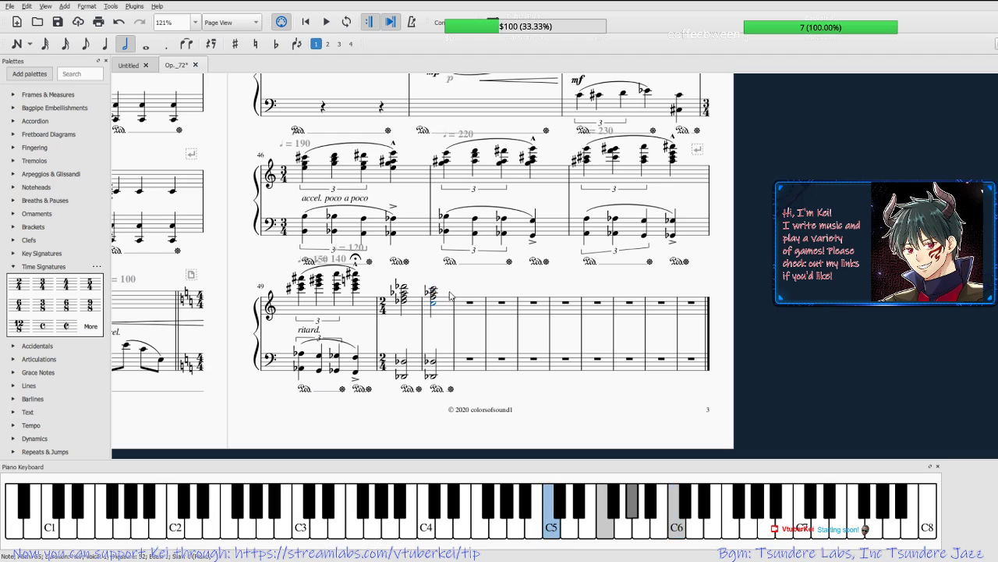
Play back the chords in measures 50 and 51 to hear the harmony change, and stop the playback.
left_click(450, 291)
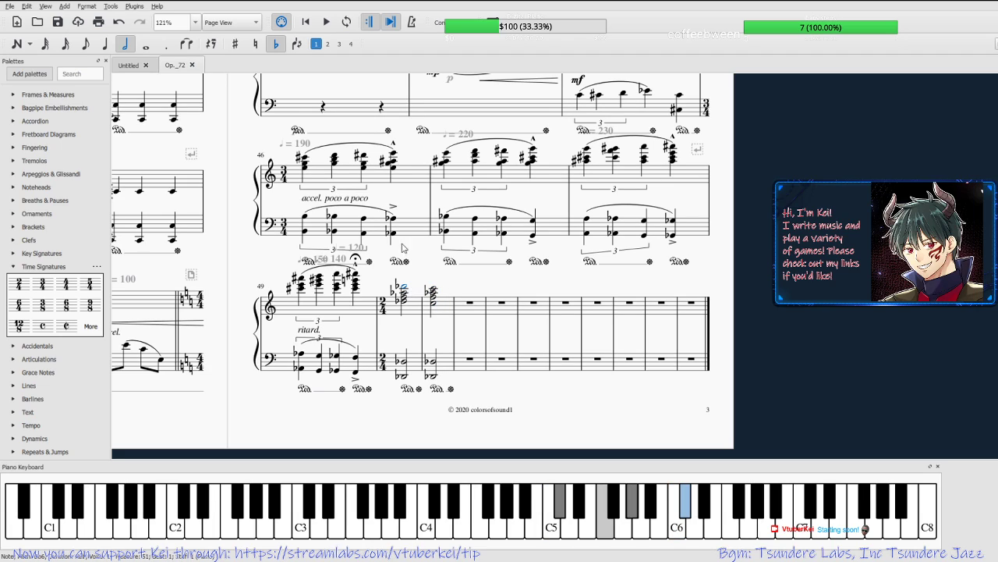
left_click(328, 22)
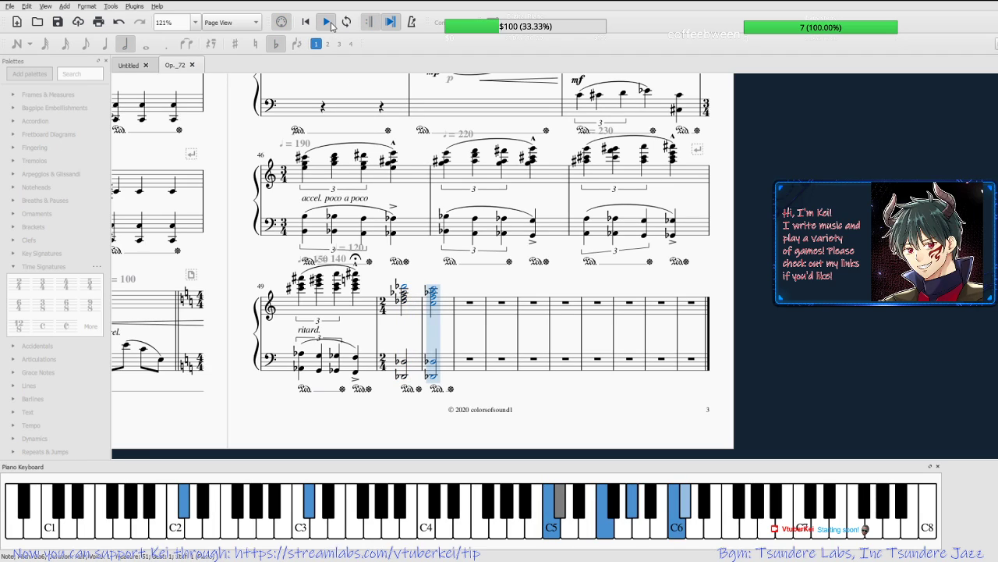
left_click(327, 22)
Add an ff dynamic to the final treble chord of measure 49 and save the score.
left_click(404, 287)
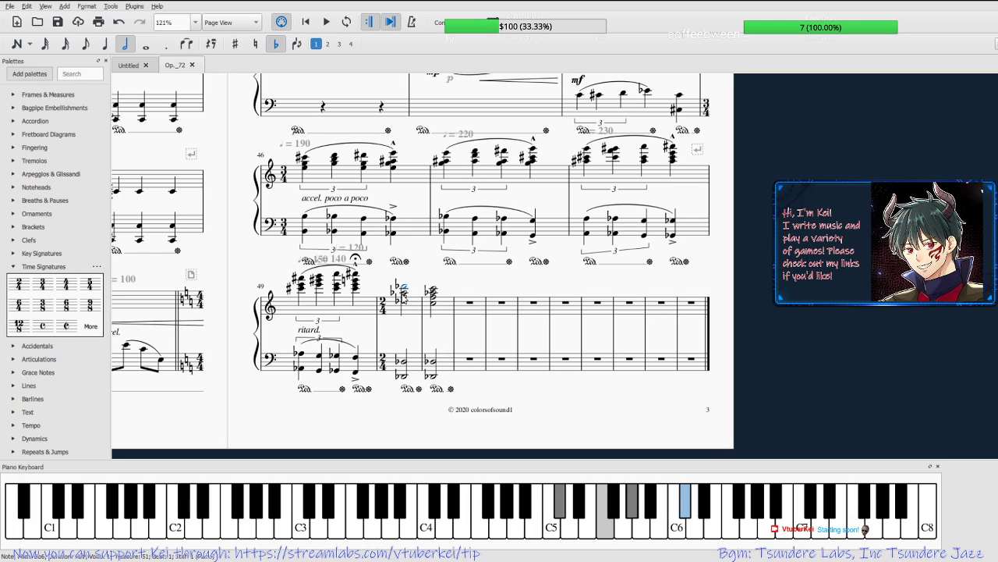
left_click(12, 266)
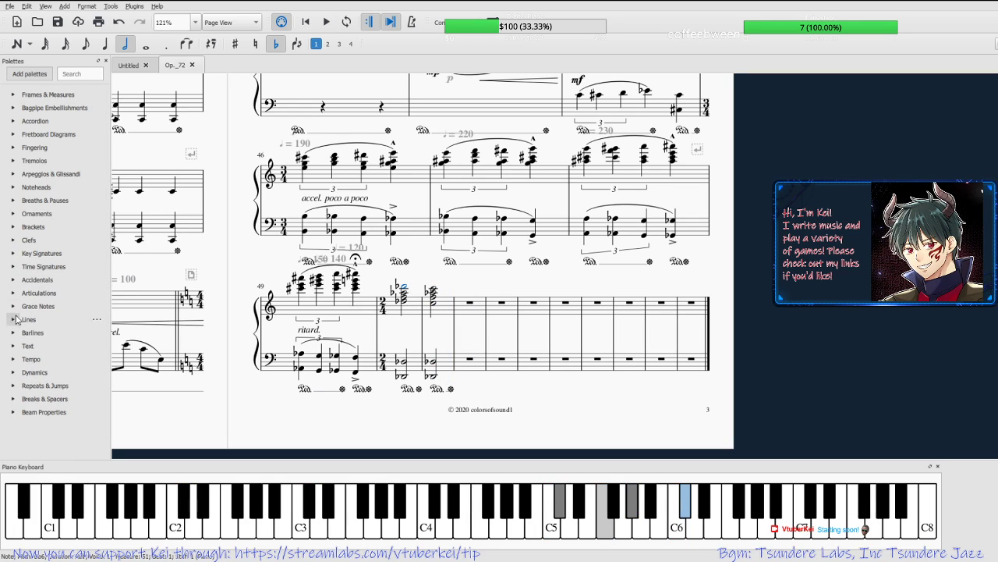
left_click(12, 372)
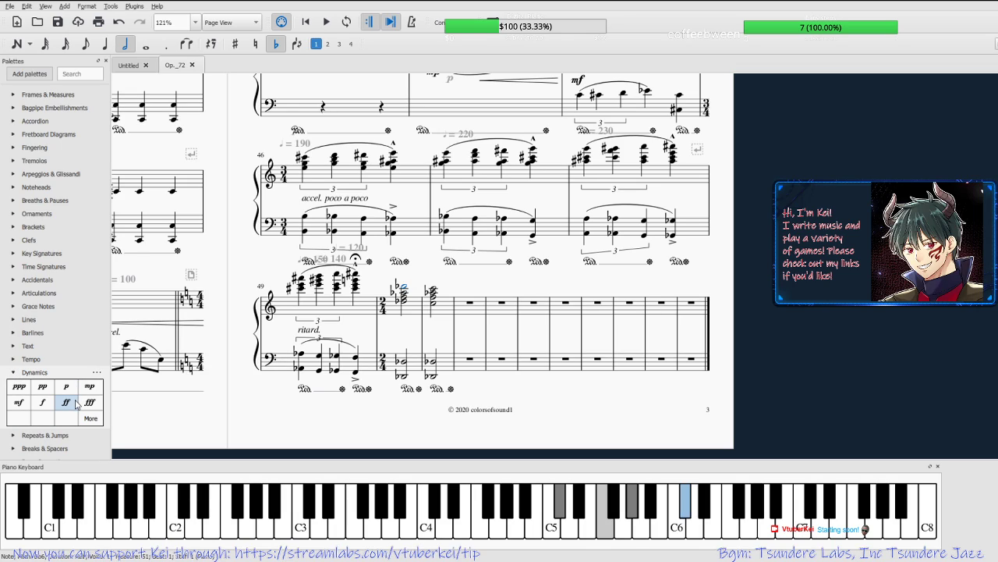
left_click(356, 275)
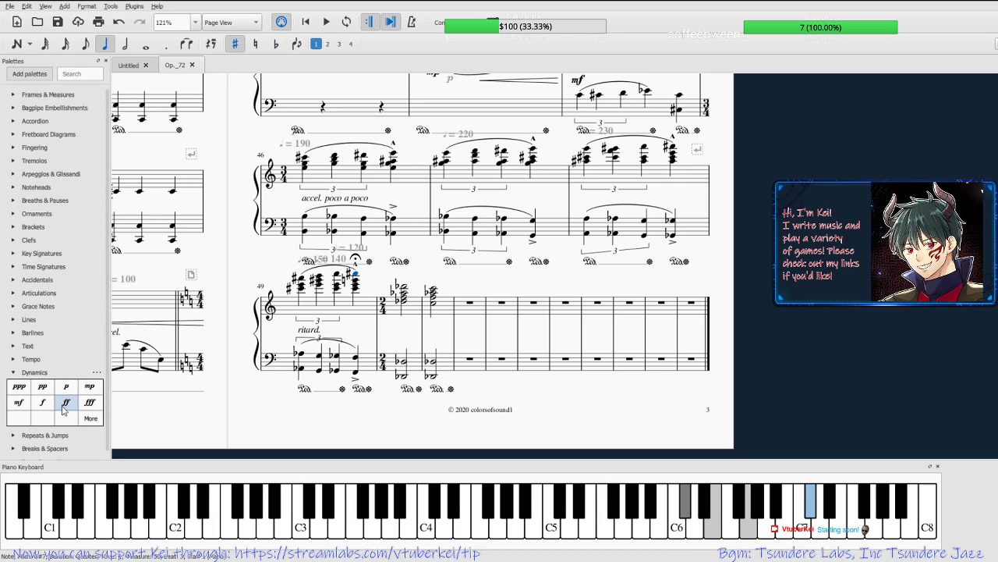
left_click(65, 405)
key("ctrl+s")
Add a crescendo hairpin between the staves from measure 47 and extend its end to the ff in measure 49.
left_click(13, 320)
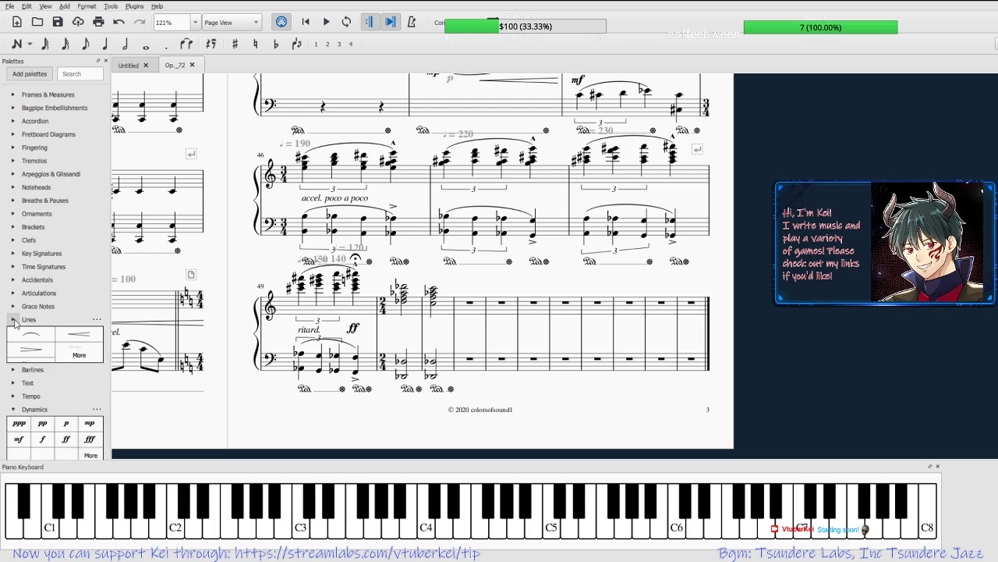
left_click_drag(74, 334, 441, 185)
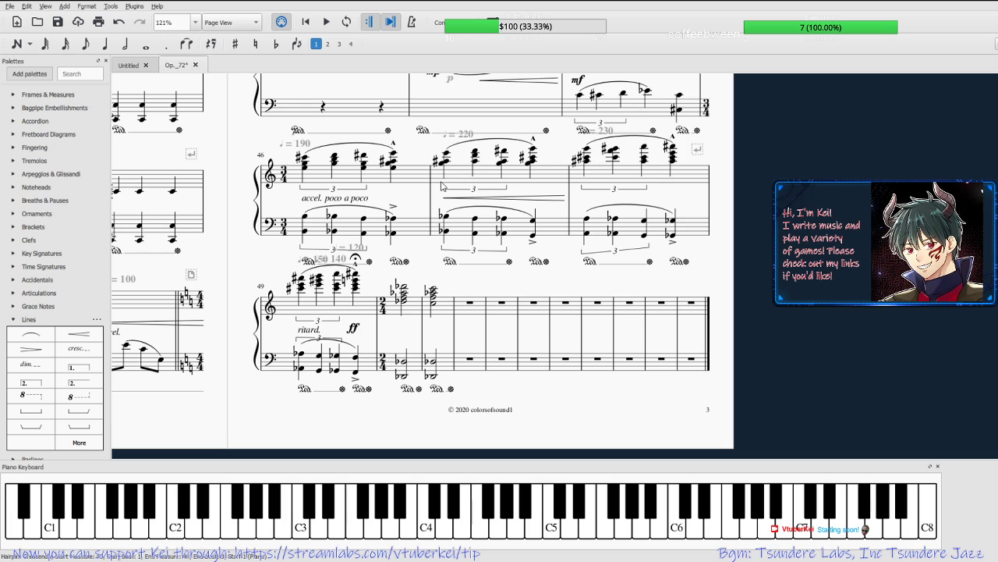
left_click(541, 197)
key("shift+Right")
key("shift+Right")
key("shift+Right")
key("shift+Right")
key("shift+Right")
key("shift+Right")
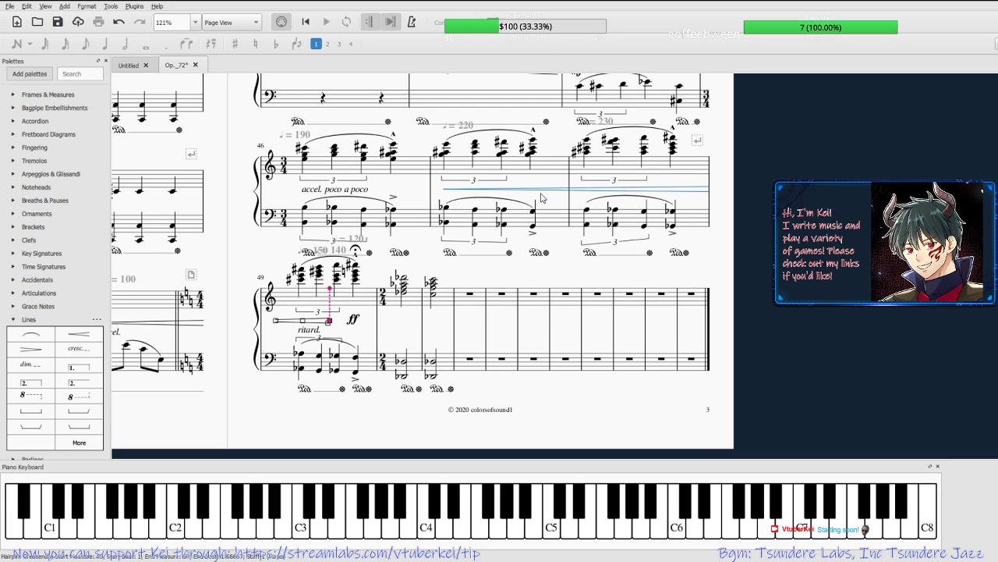
scroll(417, 312, "up", 3)
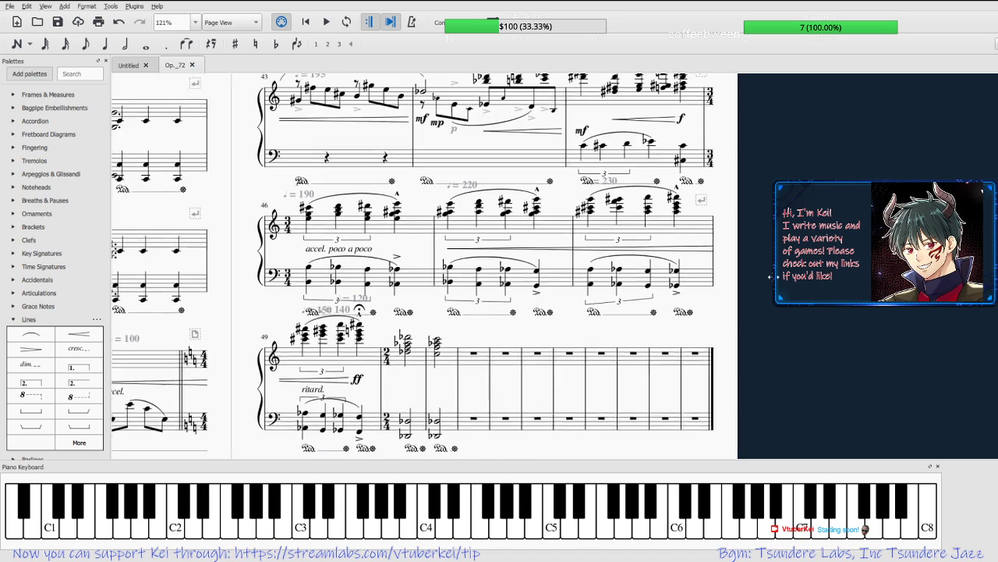
Extend the start of the crescendo hairpin back to the first chord of measure 46.
left_click(461, 325)
left_click(444, 323)
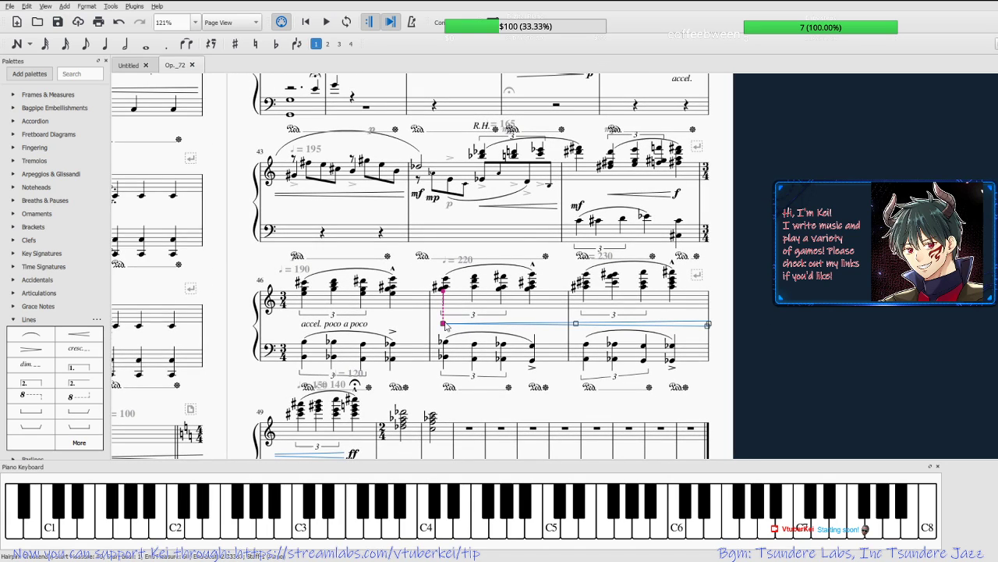
key("shift+Left")
key("shift+Left")
key("shift+Left")
key("shift+Left")
left_click(320, 236)
Play back the score from the first note of measure 43 through measure 51 and stop the playback.
left_click(296, 217)
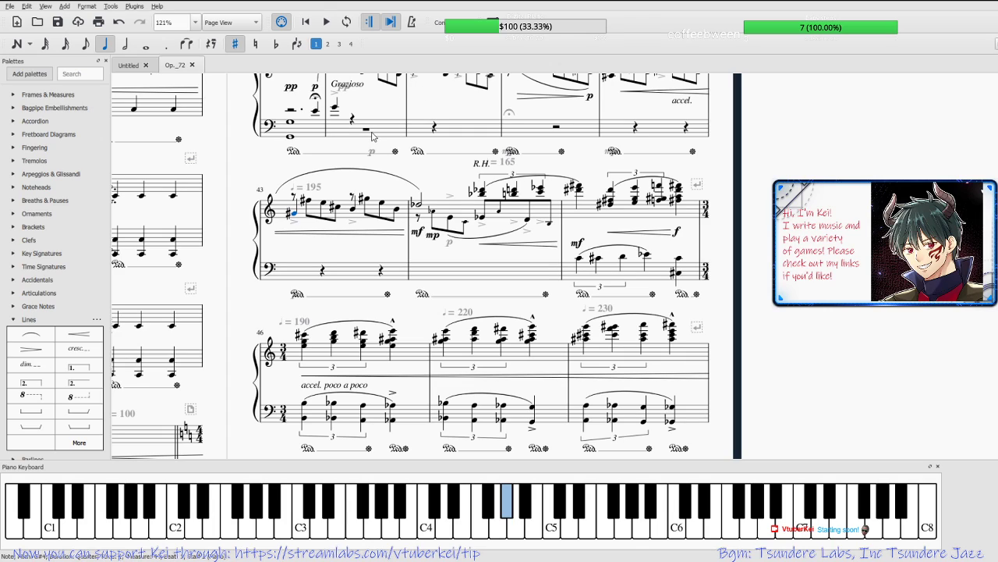
left_click(328, 21)
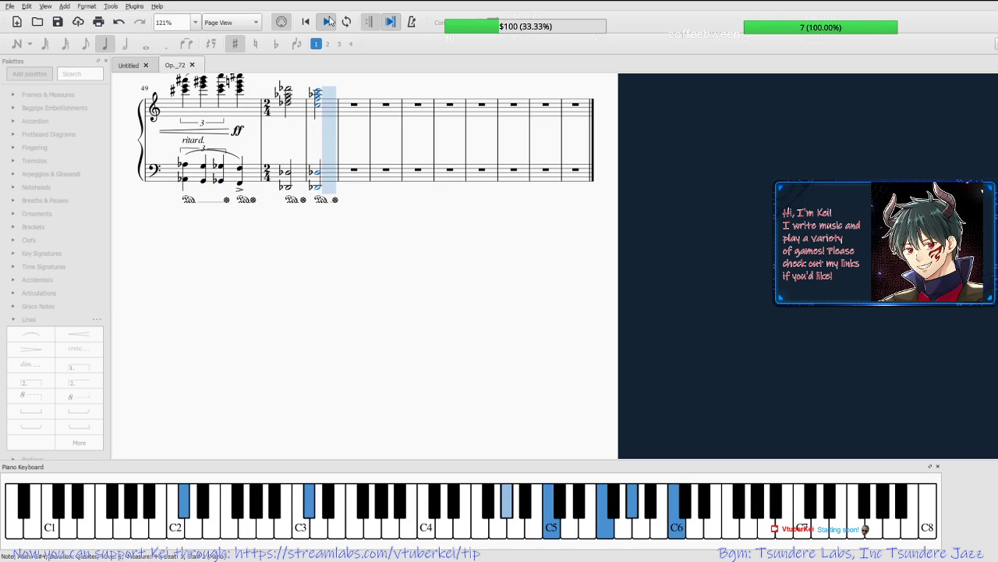
left_click(327, 22)
scroll(273, 123, "up", 1)
scroll(273, 124, "up", 1)
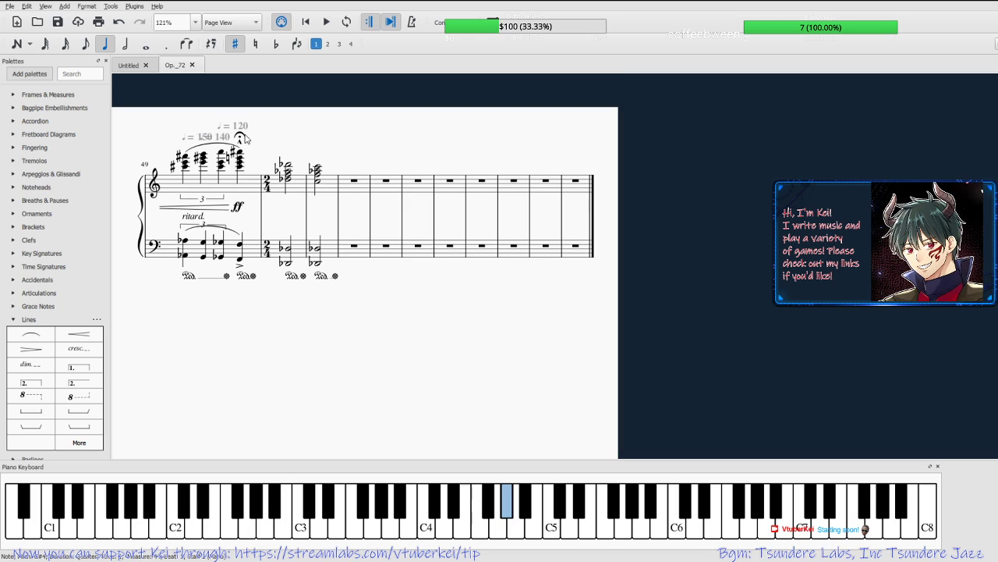
Delete the pedal marking under the fermata chord at the end of measure 49.
left_click(241, 138)
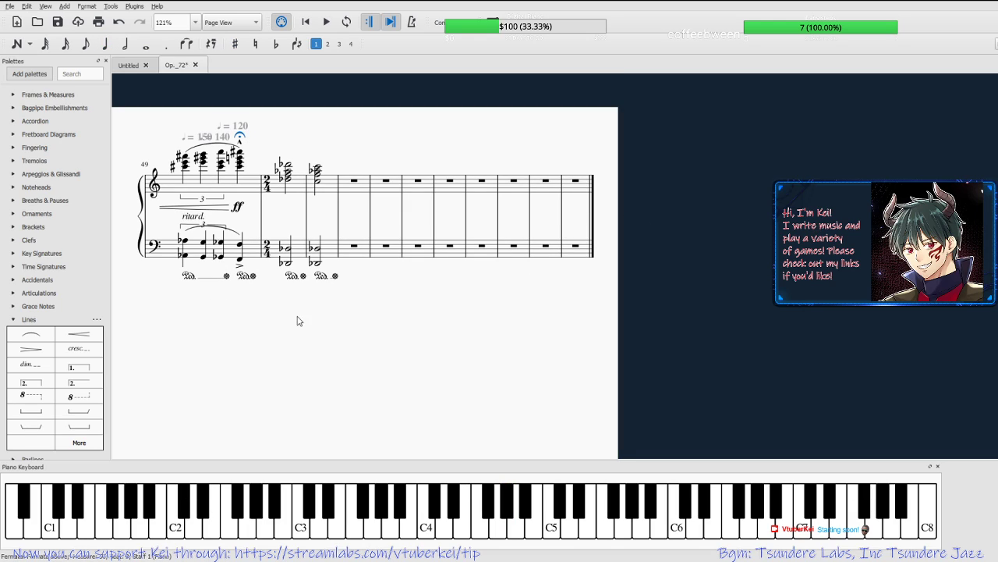
left_click(252, 279)
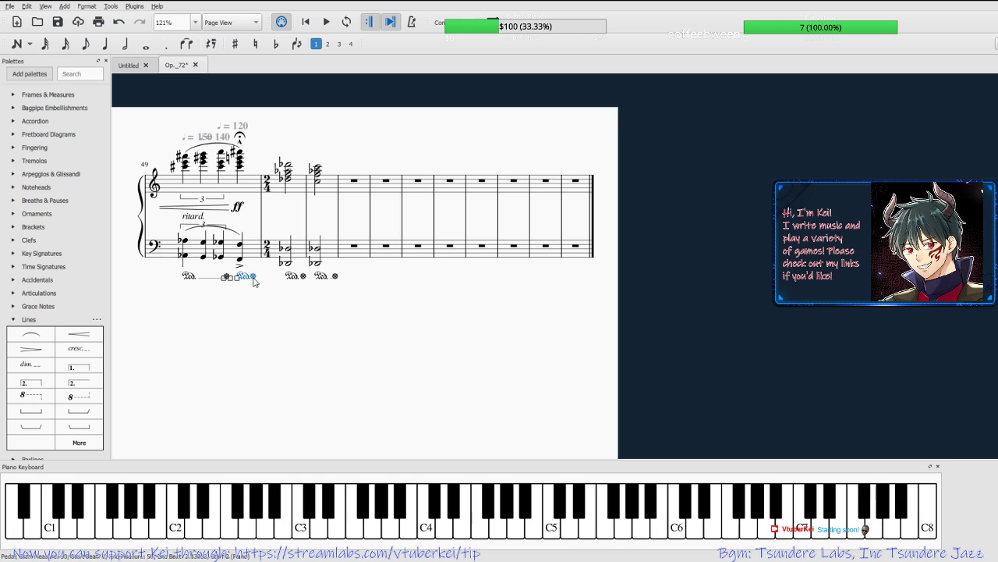
key("Delete")
Play back from the start of measure 49 into the half-note chord of measure 50 and stop.
key("Left")
key("Left")
key("Left")
left_click(327, 22)
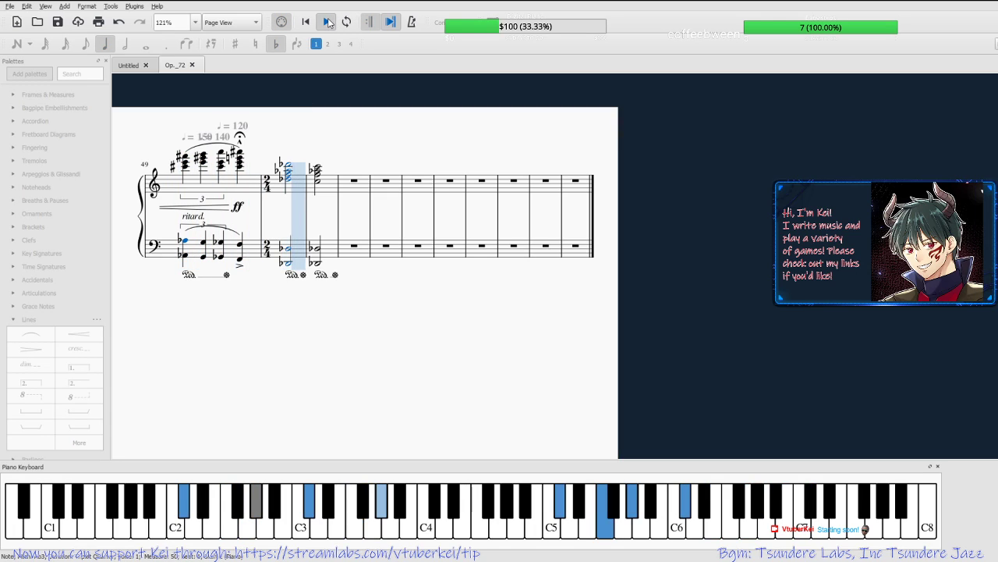
left_click(329, 23)
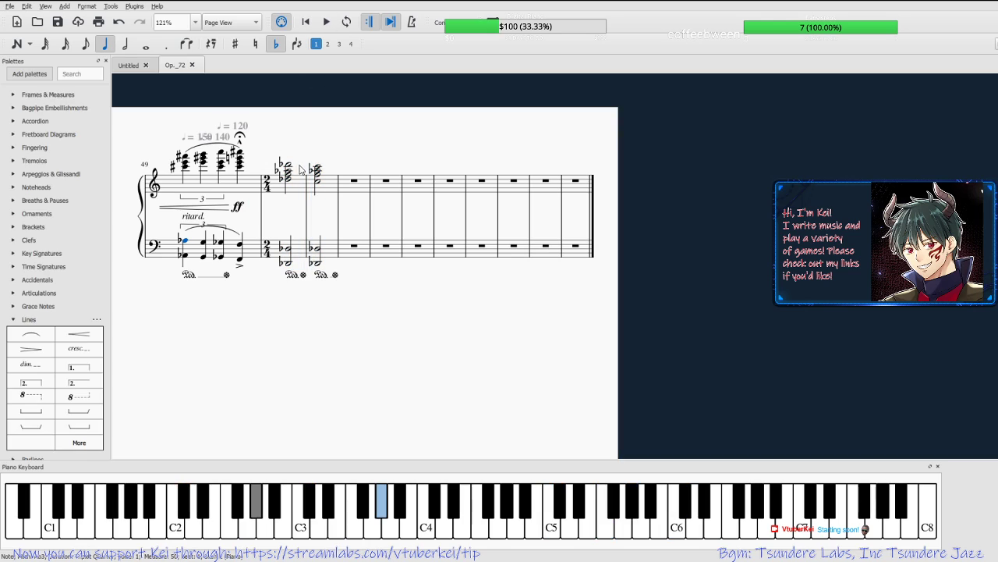
Add a p dynamic to the half-note chord in measure 50.
left_click(12, 320)
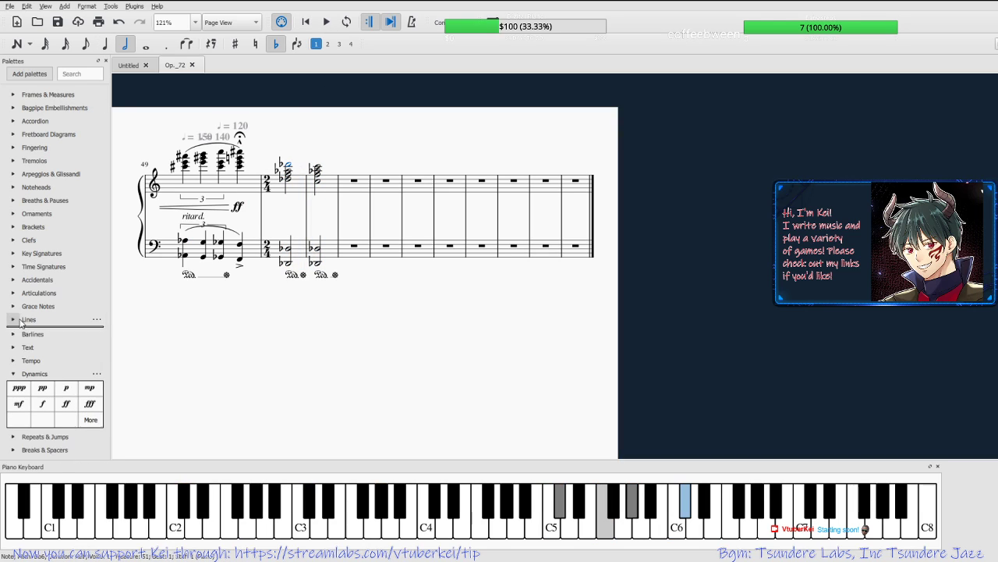
left_click(65, 386)
key("Escape")
Move the treble chords in measures 50 and 51 down an octave and save the score.
left_click(289, 167)
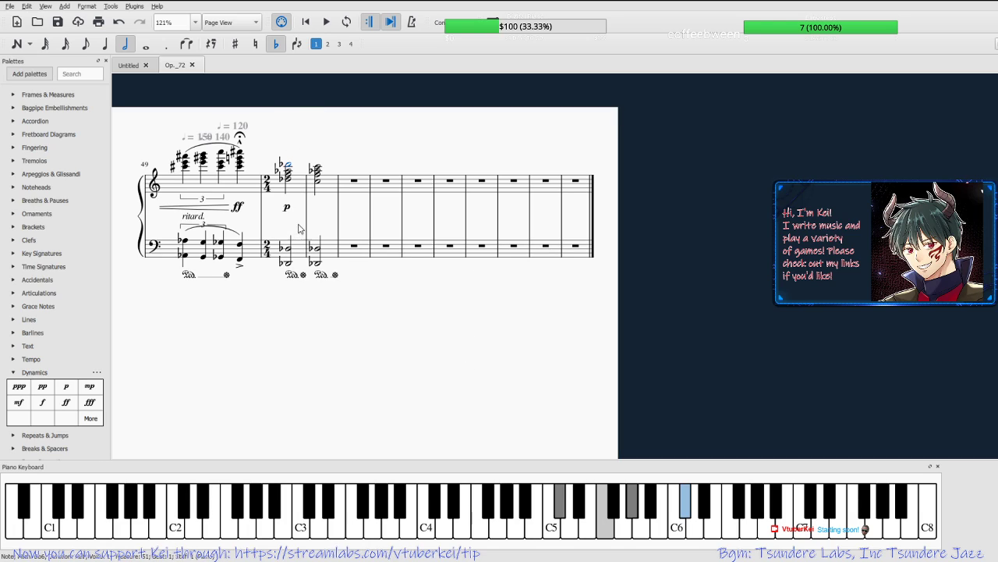
left_click(287, 166, "shift")
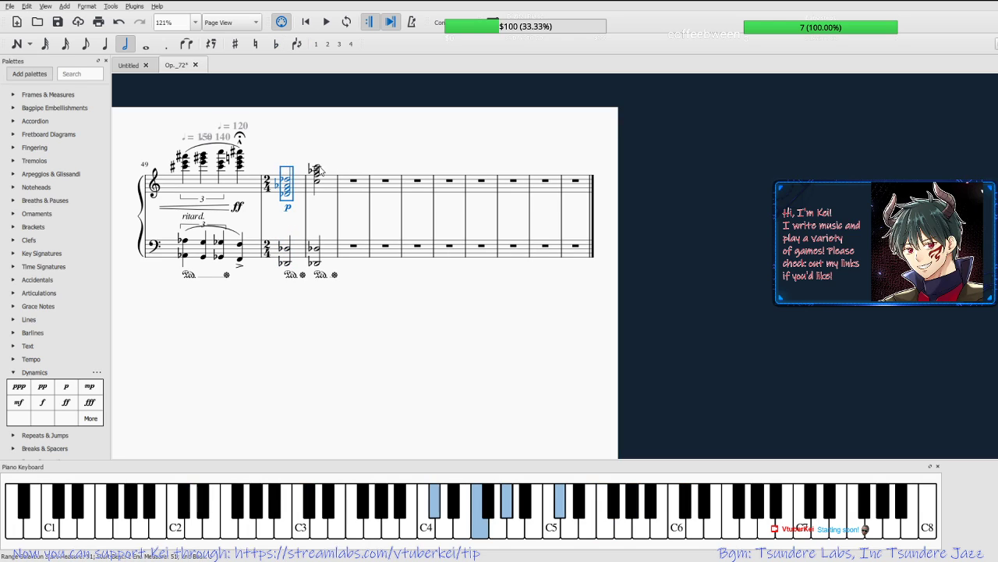
left_click(317, 170)
left_click(317, 169, "shift")
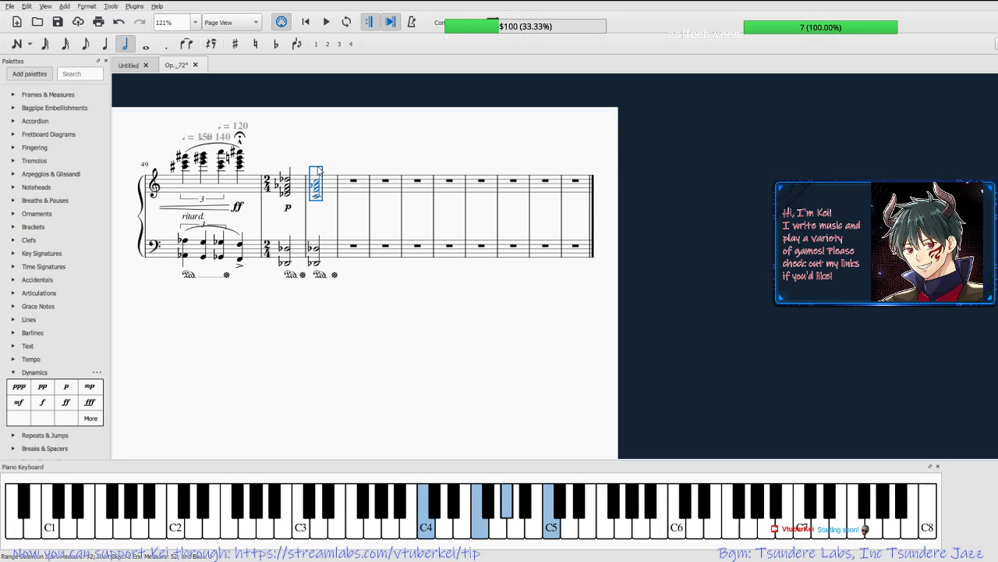
left_click(336, 160)
key("ctrl+s")
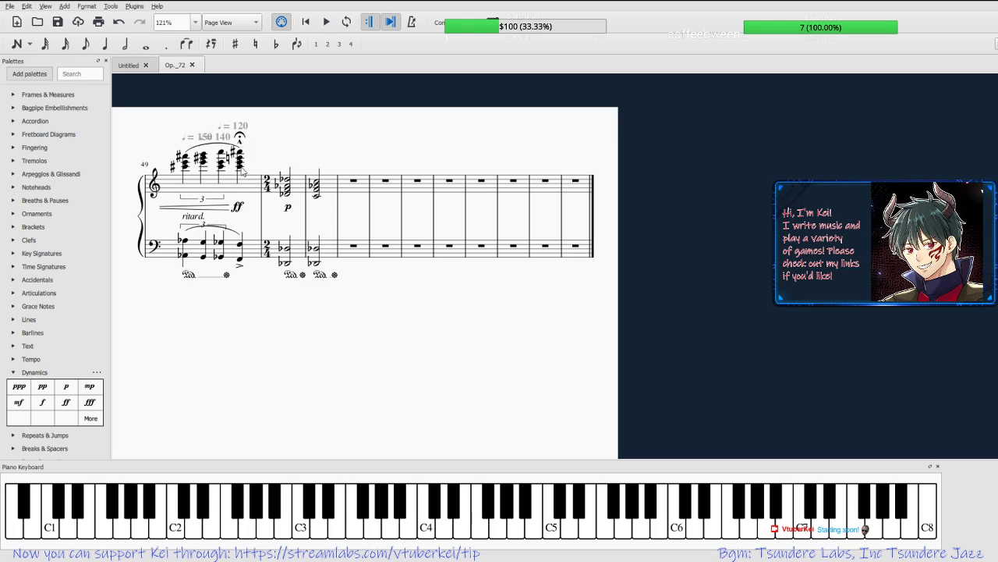
Delete the lowest treble note of the measure 50 chord and raise the lowest treble note of measure 51 an octave.
left_click(287, 195)
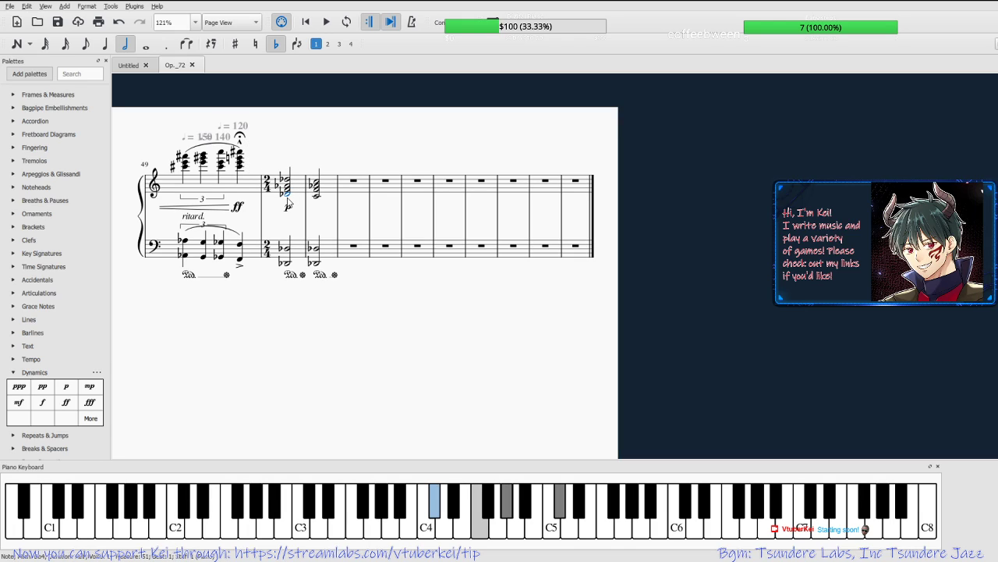
key("Delete")
key("Escape")
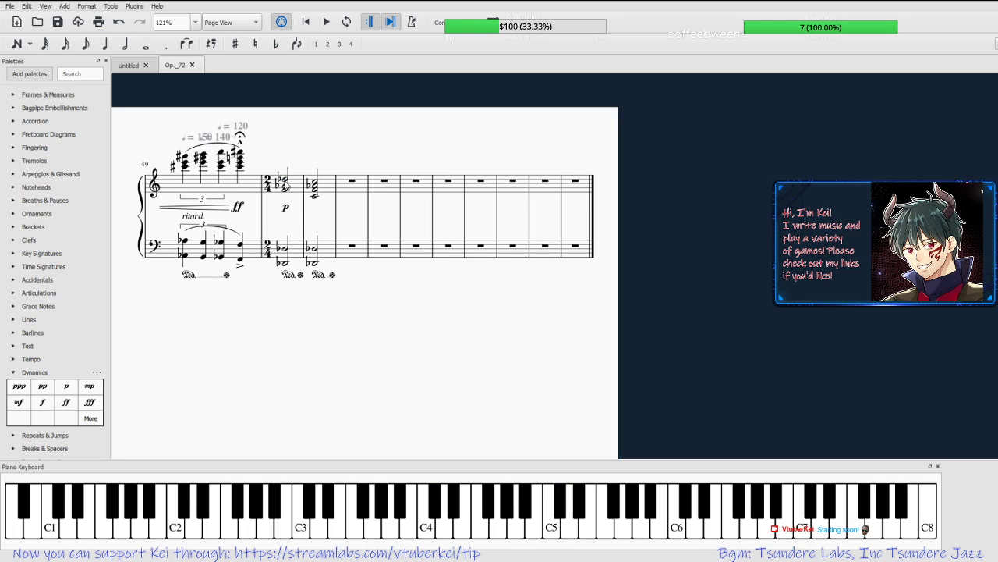
left_click(284, 256)
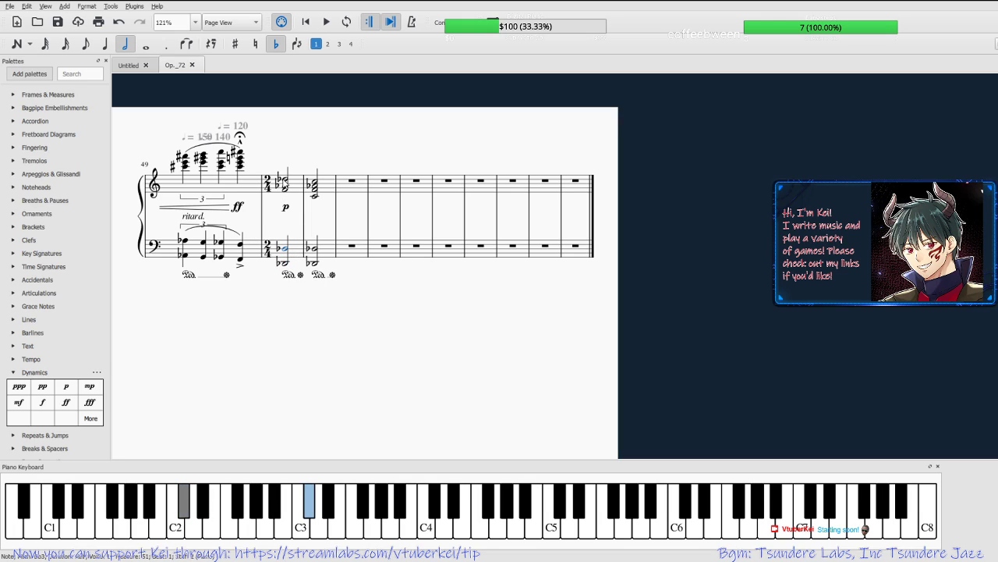
left_click(285, 181)
left_click(341, 159)
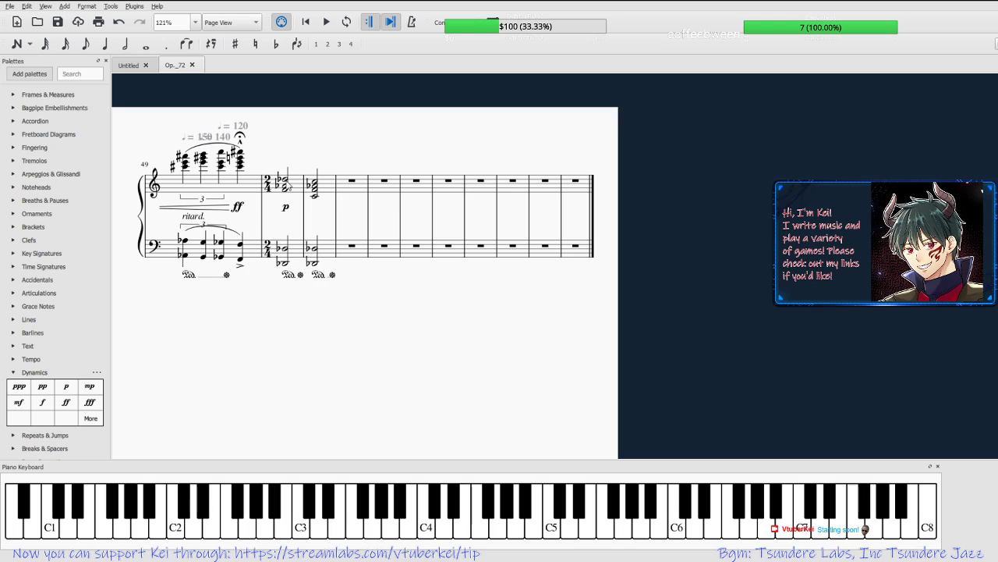
left_click(314, 196)
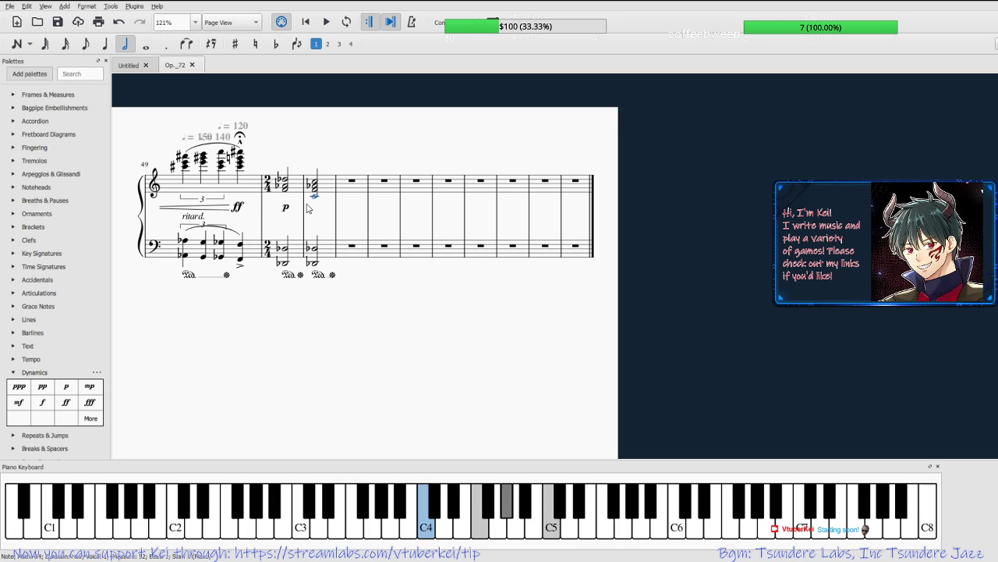
key("ctrl+Up")
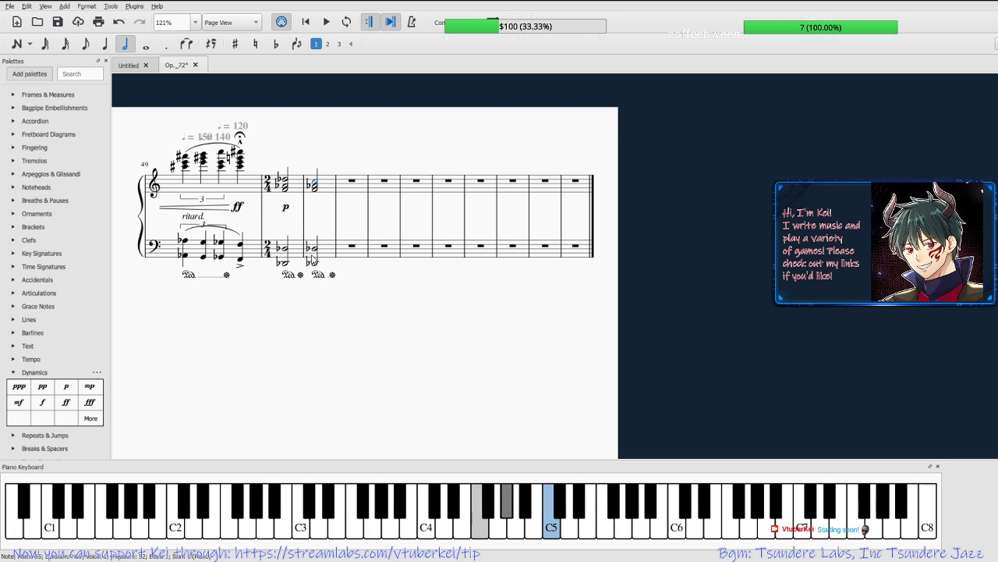
Raise both bass notes of the measure 51 chord from D-flat to D natural.
left_click(314, 250)
key("Up")
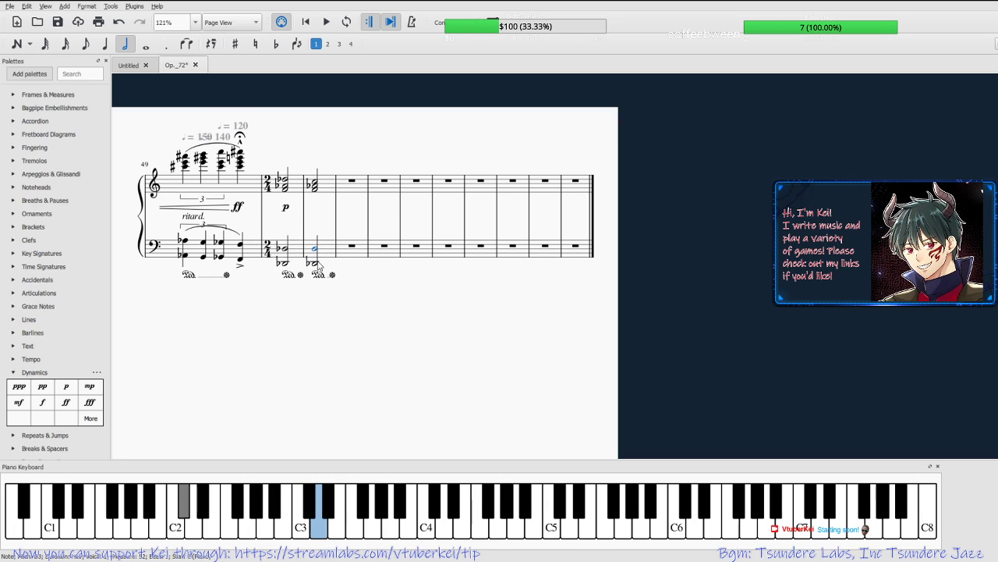
left_click(317, 262)
left_click(315, 263)
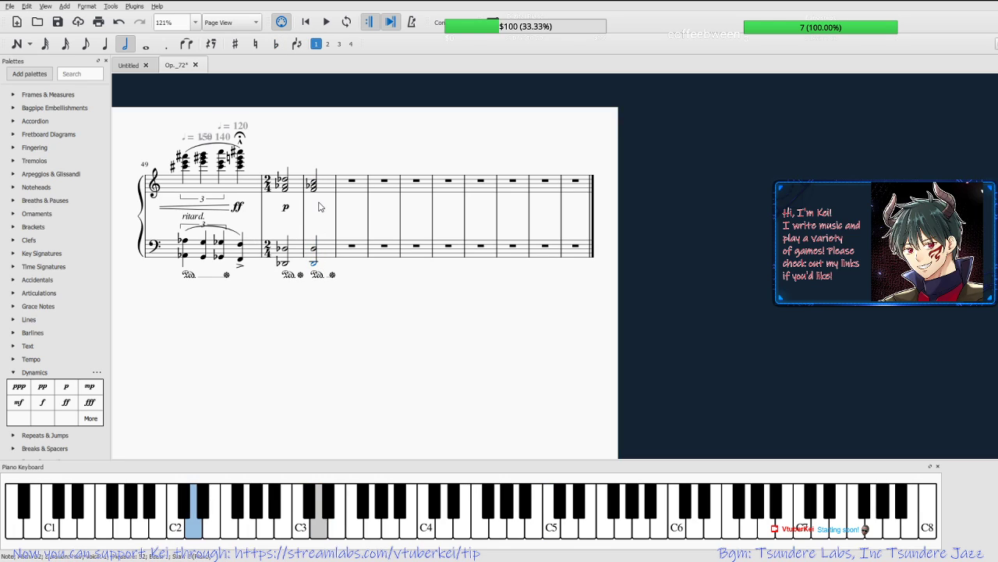
Save the score and play it back from the start of measure 49.
left_click(321, 156)
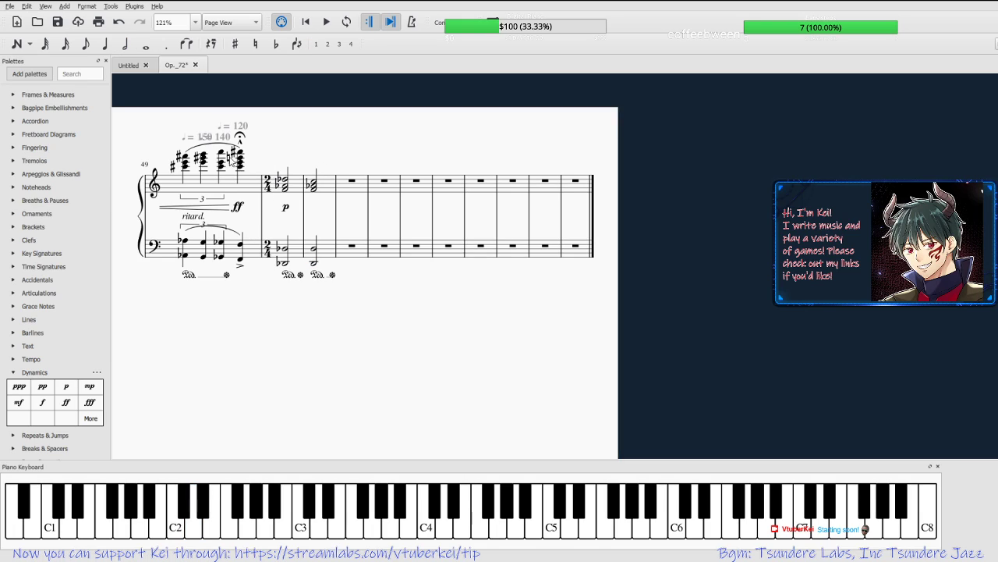
left_click(185, 163)
key("ctrl+s")
left_click(323, 23)
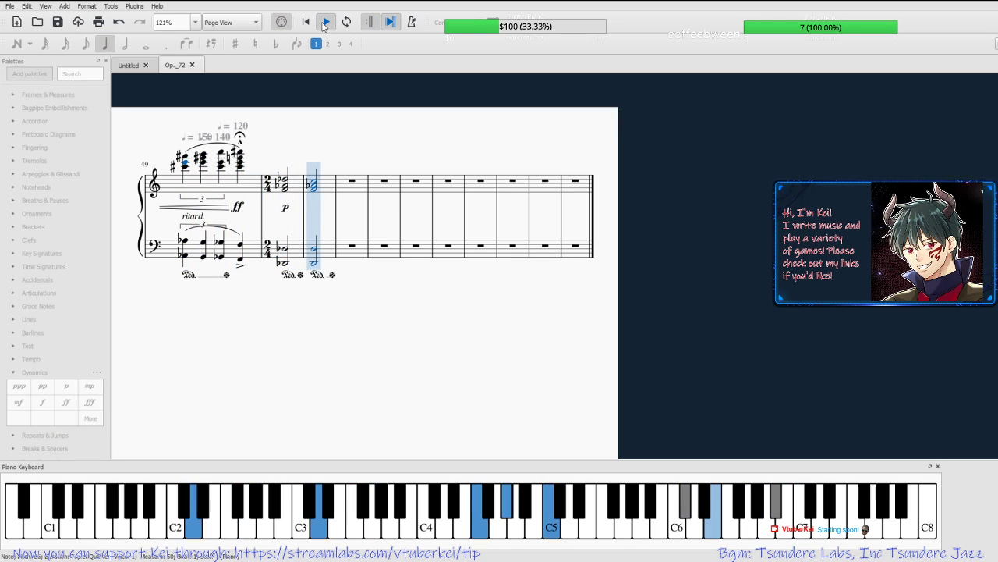
left_click(325, 22)
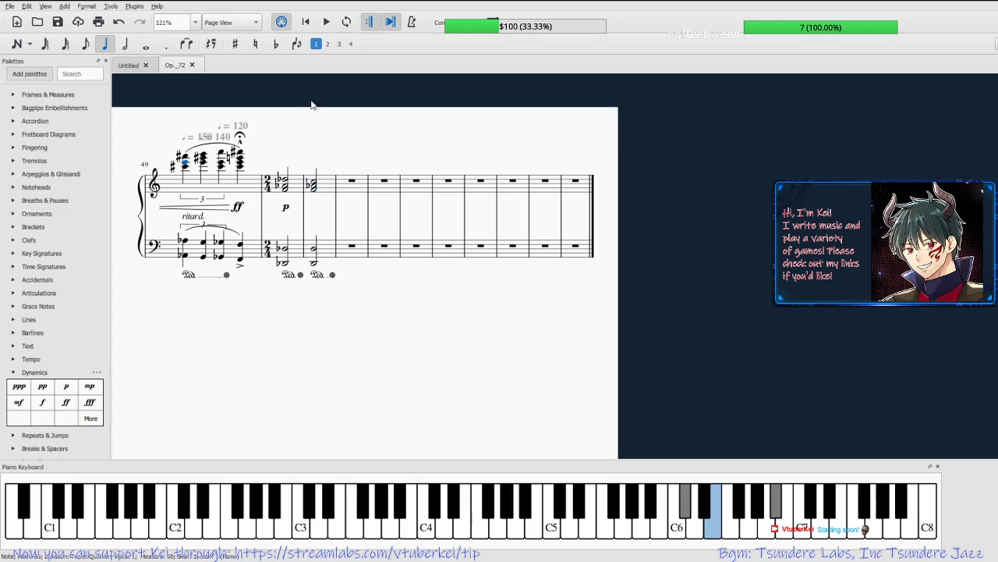
left_click(314, 184)
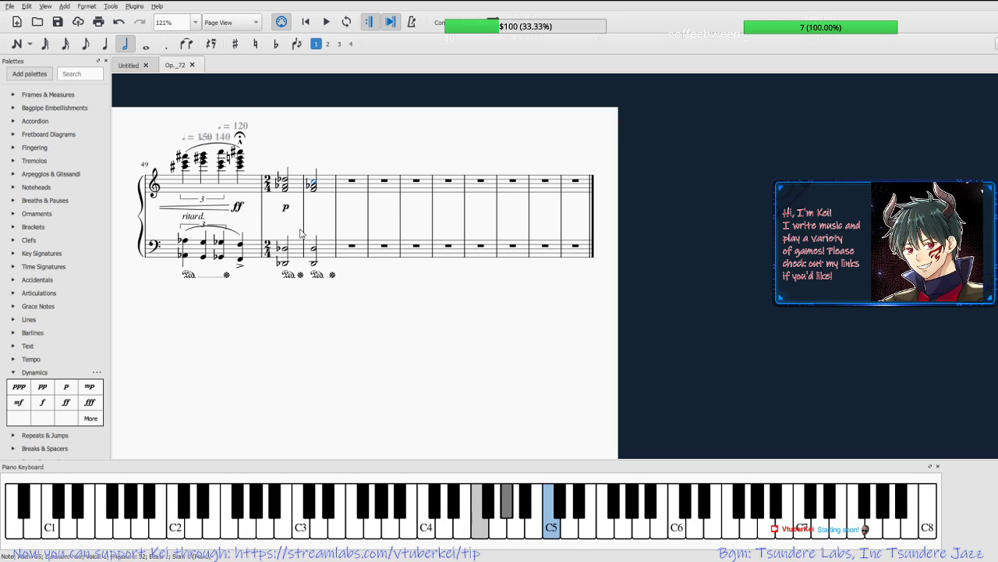
Replace the p dynamic in measure 50 with mp and play back from that measure.
left_click(287, 208)
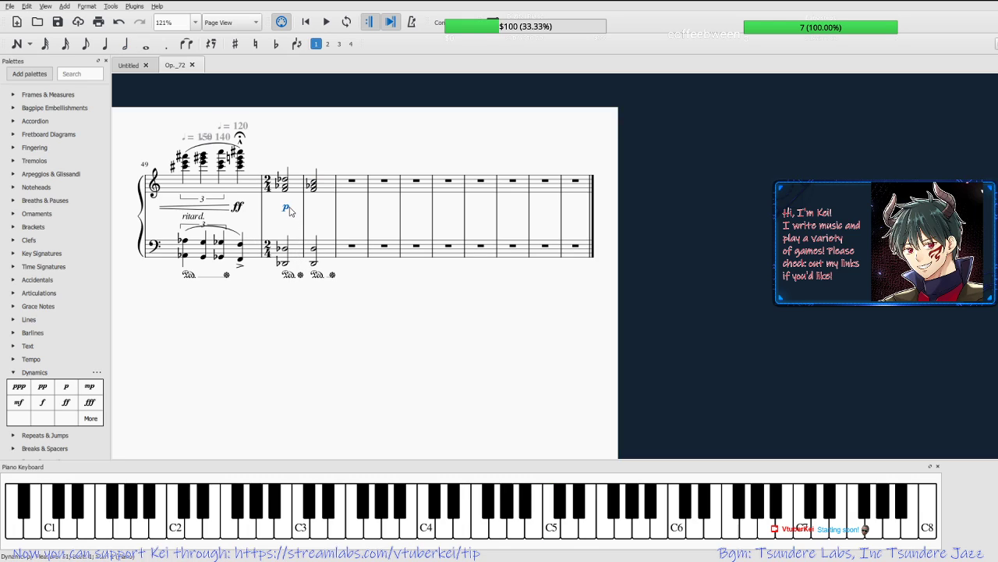
key("Delete")
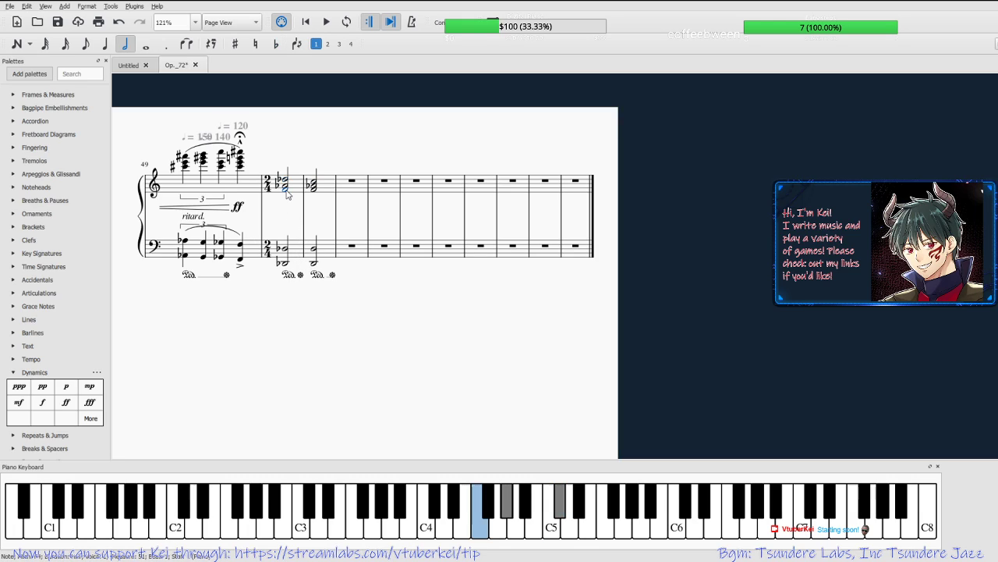
left_click(90, 386)
left_click(285, 182)
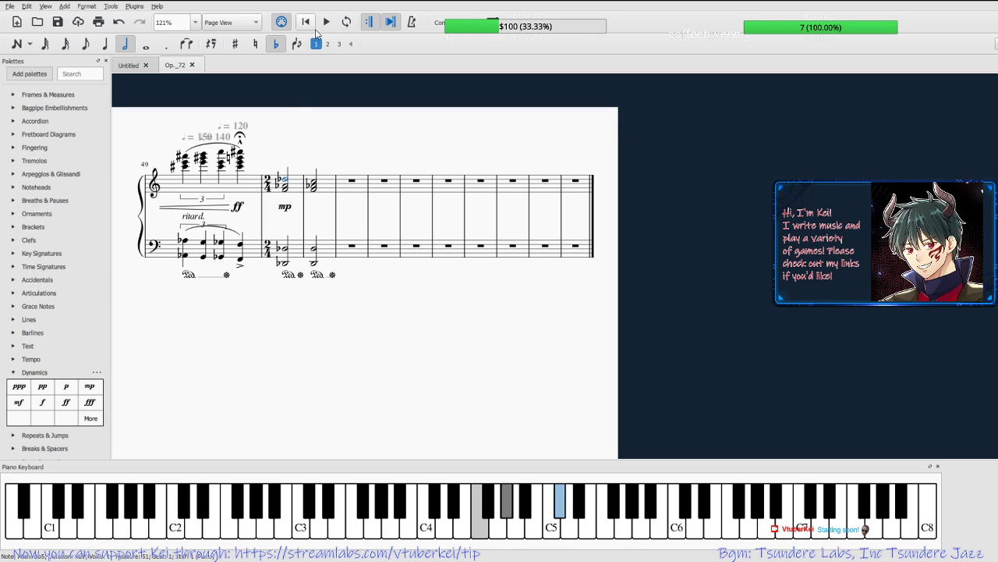
left_click(321, 26)
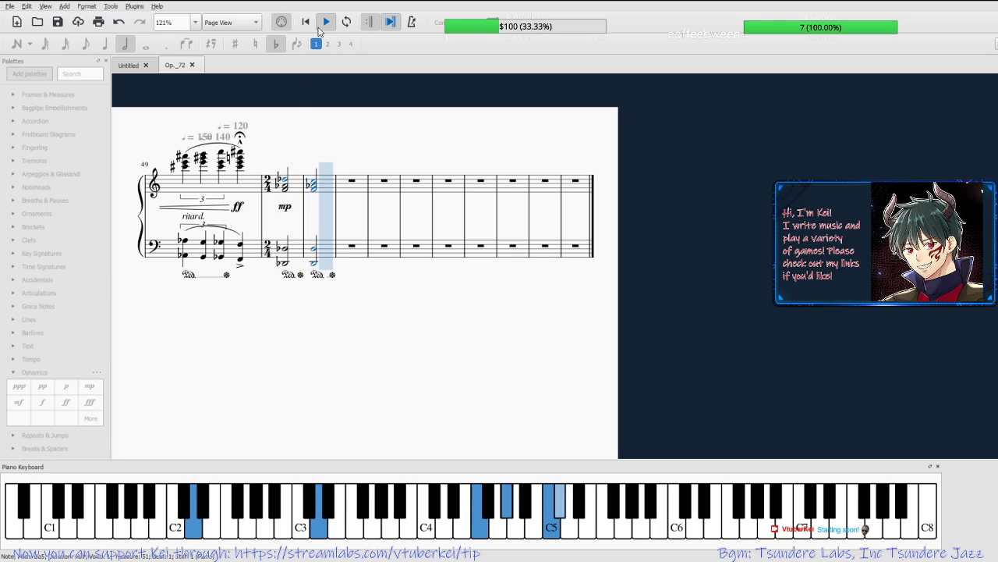
left_click(322, 27)
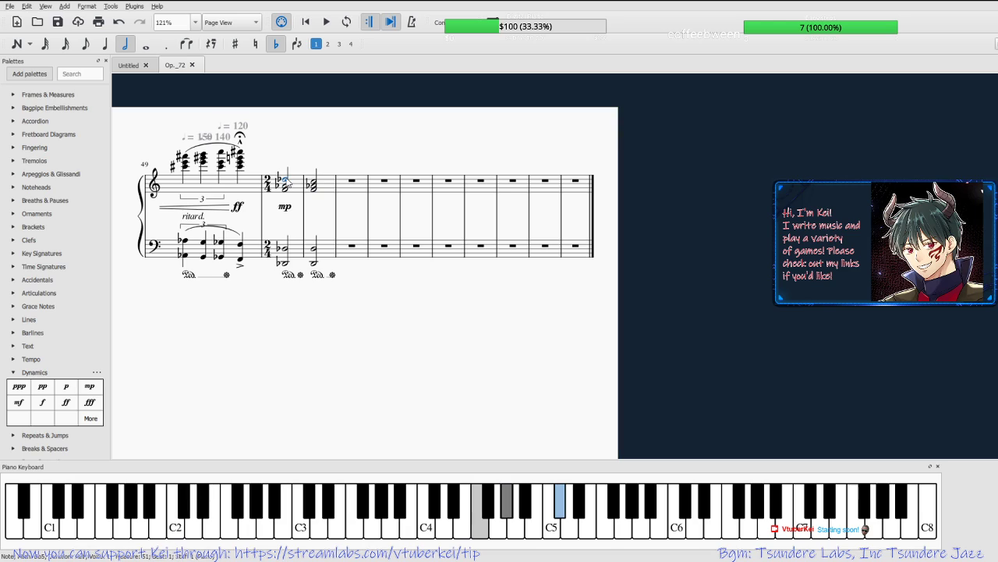
Add the tempo marking "Lento" with quarter note = 80 at measure 50 and play back from there.
left_click(13, 320)
left_click(13, 320)
left_click(13, 359)
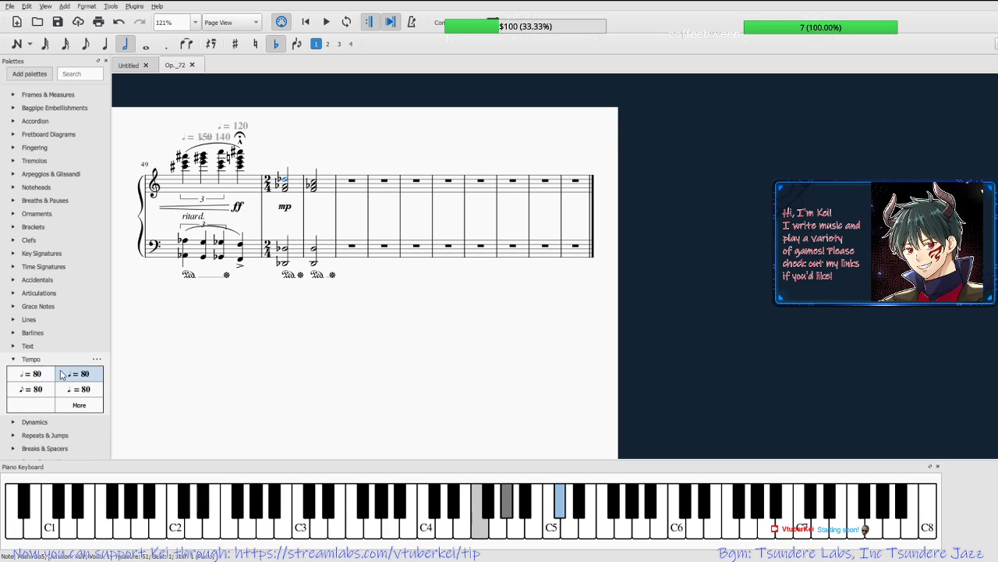
left_click(76, 375)
double_click(286, 164)
key("Escape")
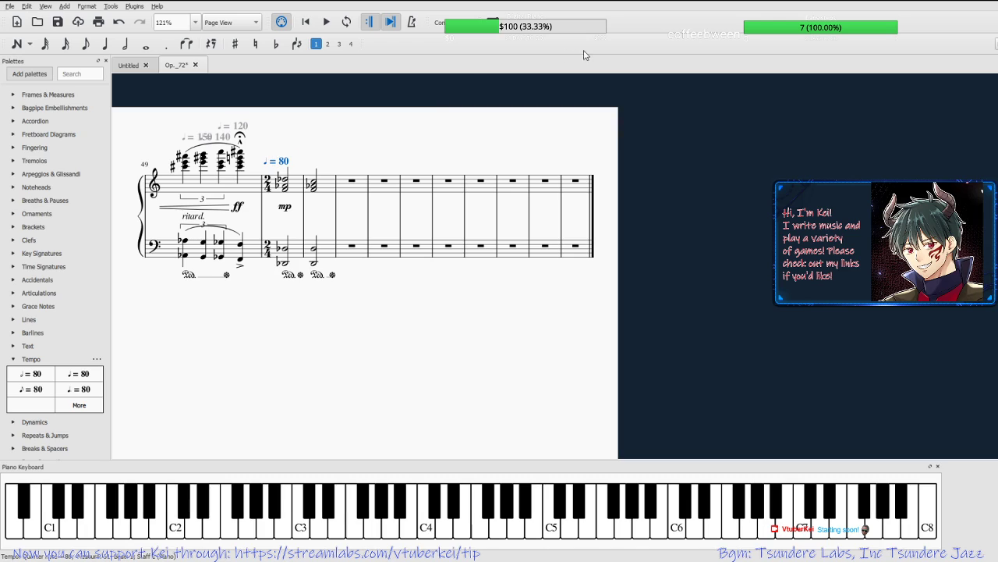
double_click(275, 163)
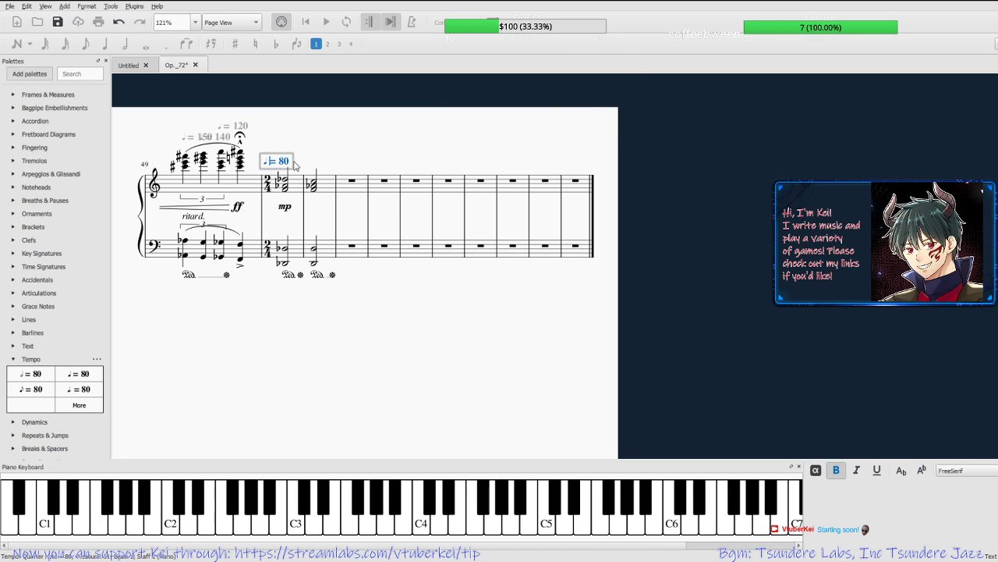
type("Lento")
left_click(356, 157)
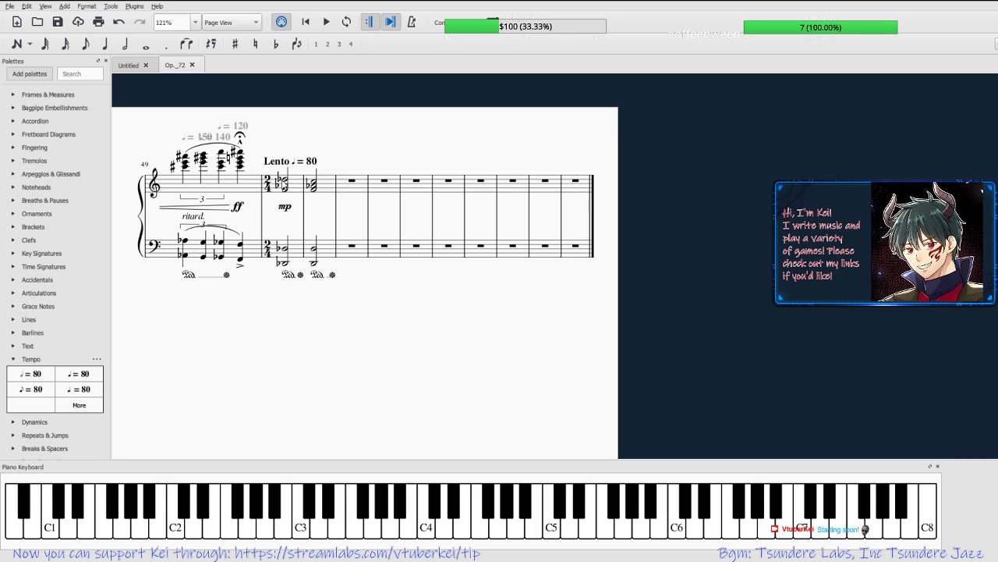
left_click(286, 182)
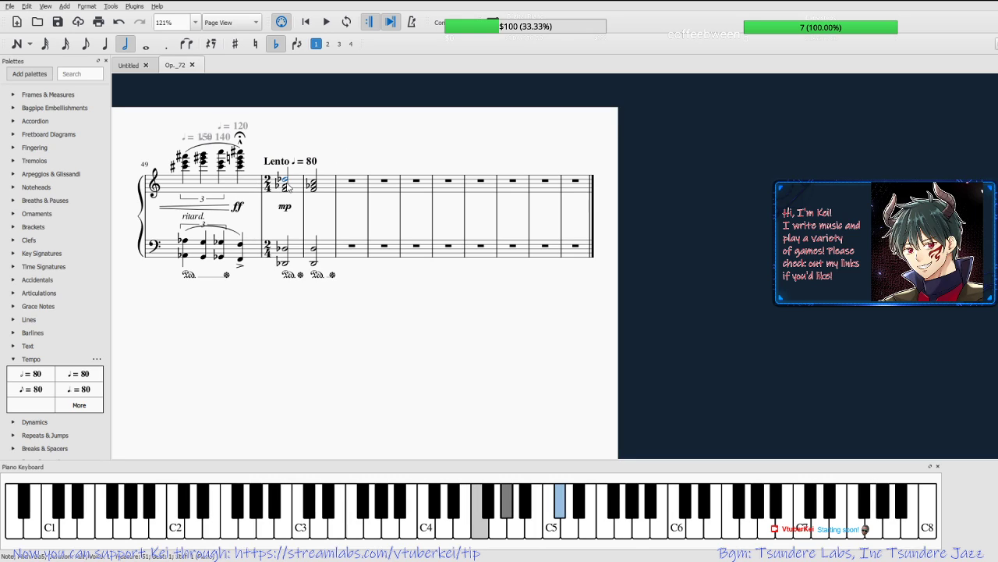
left_click(327, 22)
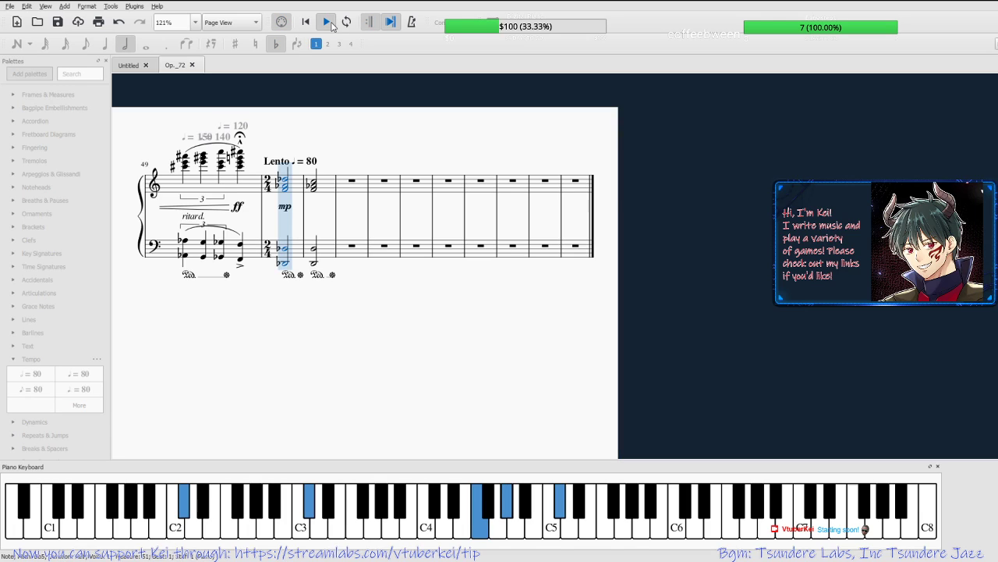
left_click(331, 25)
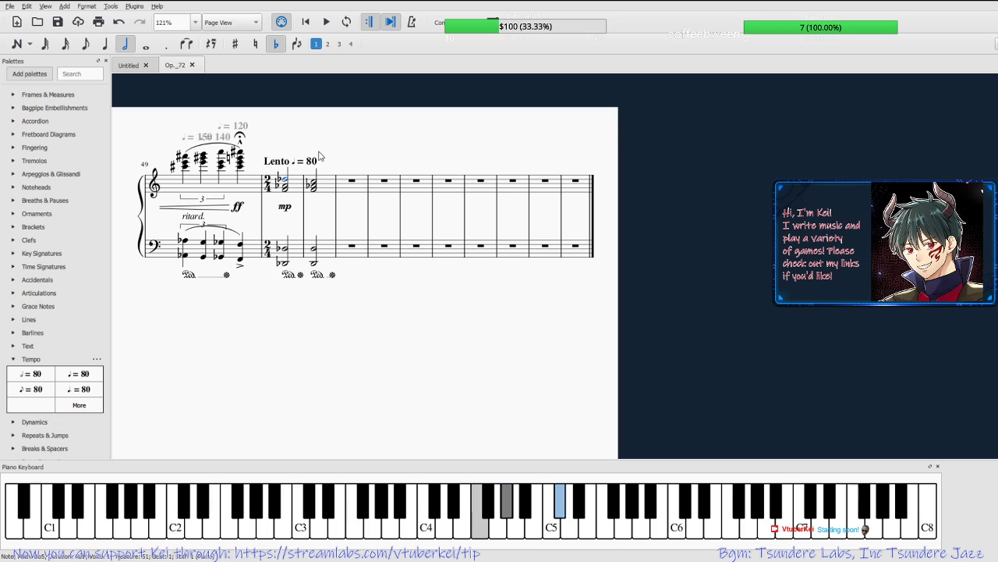
Change the Lento tempo to quarter note = 60 and play back from measure 50.
double_click(312, 164)
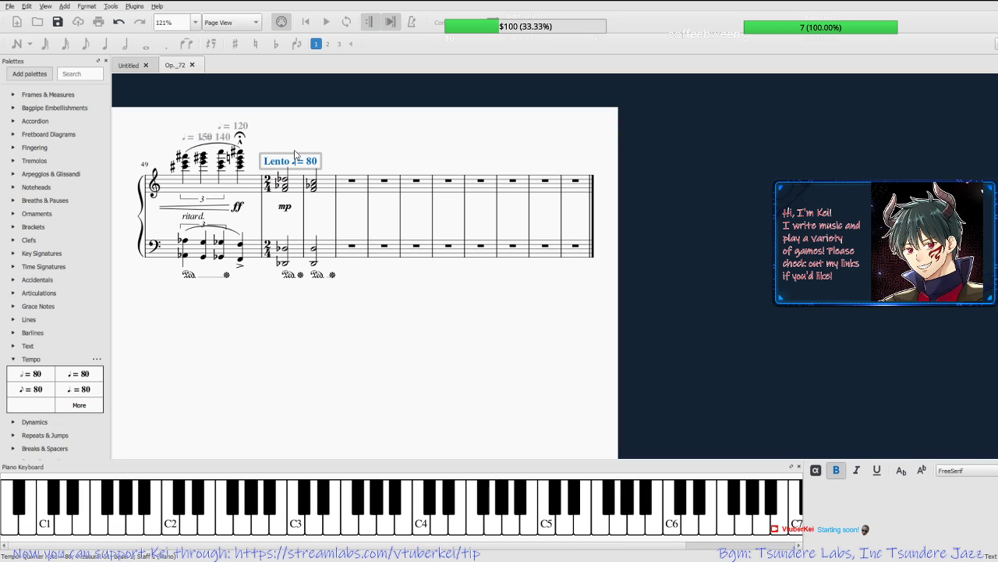
key("BackSpace")
key("BackSpace")
type("60")
key("Escape")
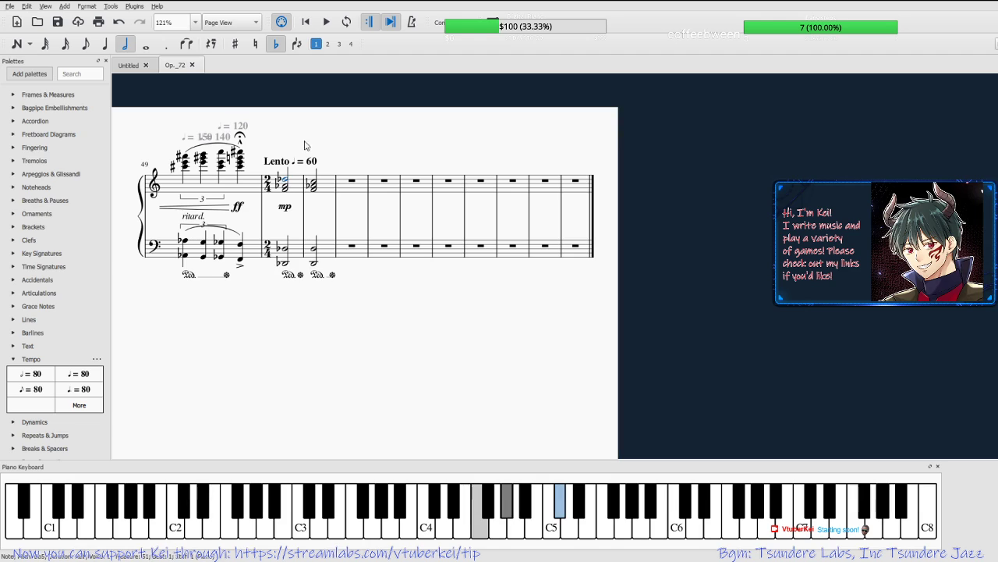
left_click(327, 22)
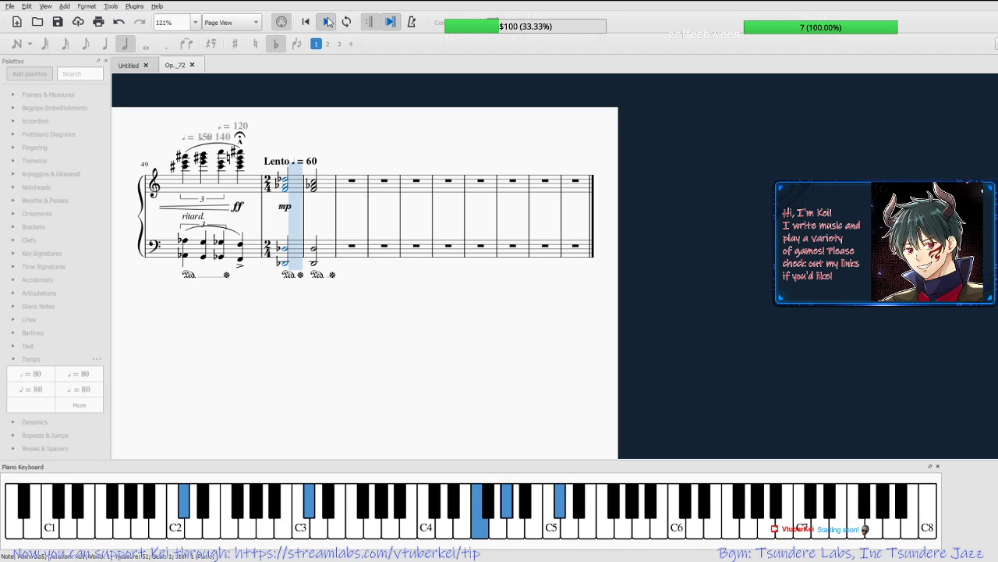
left_click(327, 22)
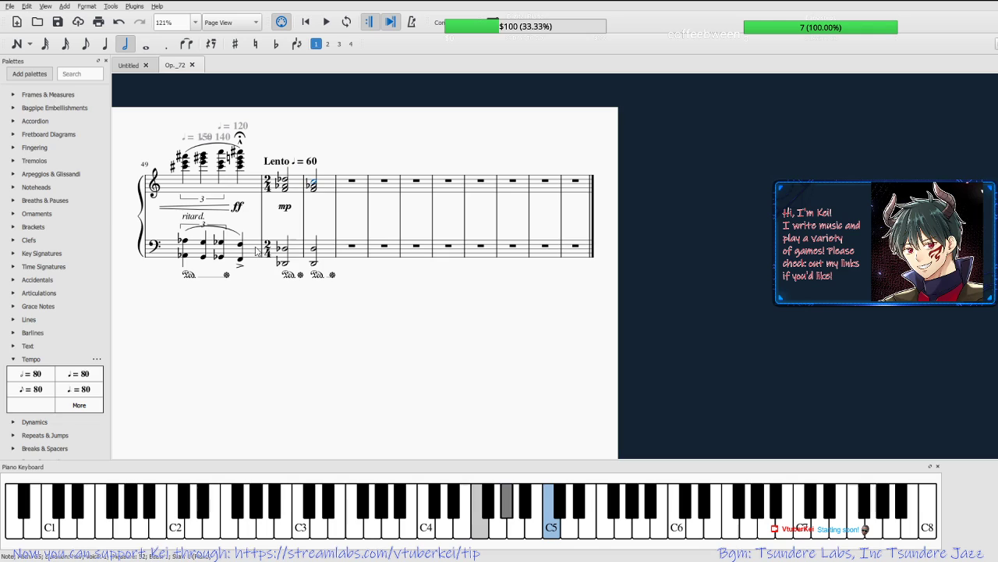
Add a p dynamic to the half-note chord in measure 51.
left_click(16, 359)
left_click(15, 372)
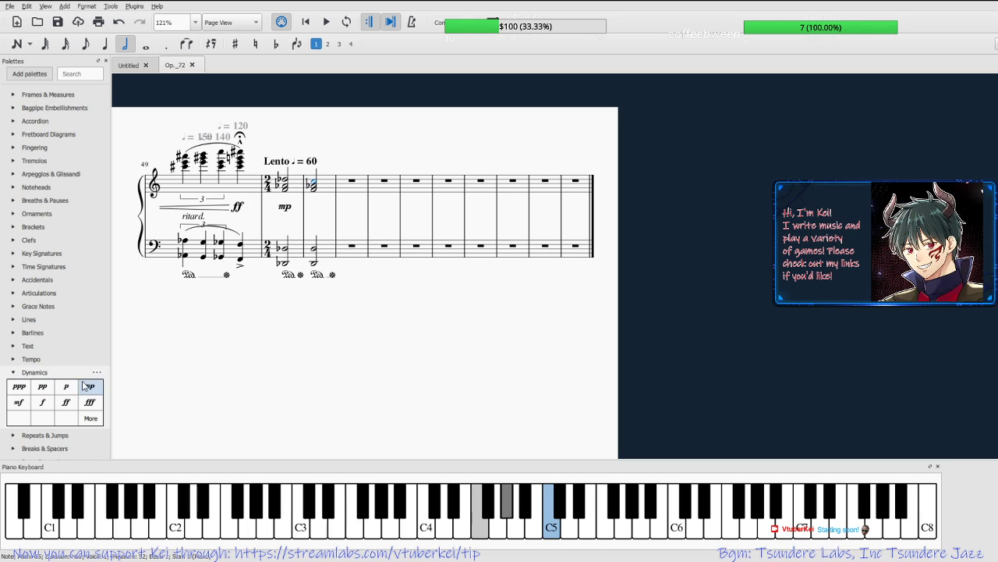
left_click(66, 386)
Set the Lento tempo to quarter note = 50 and play back from measure 50.
double_click(311, 161)
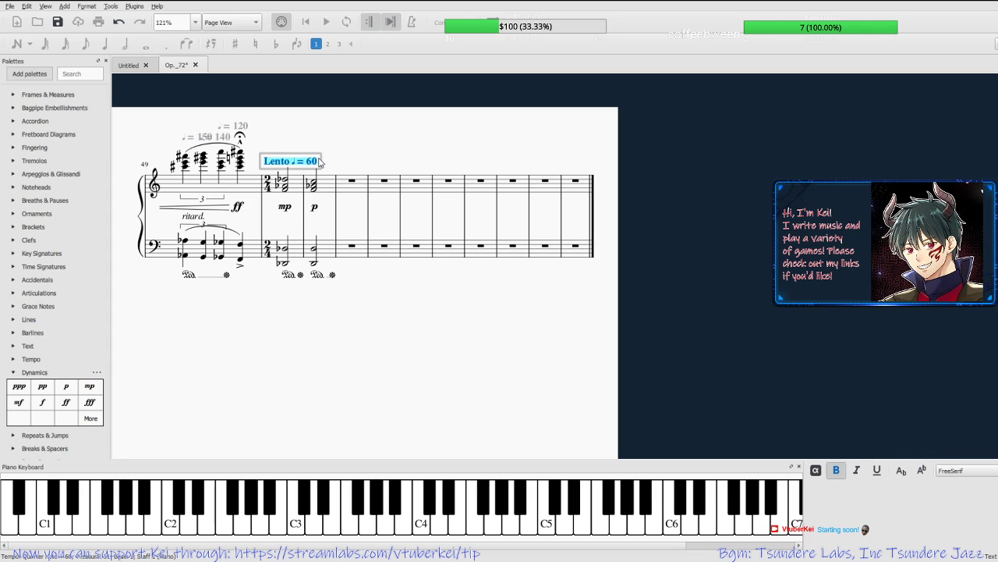
key("BackSpace")
type("5")
key("Escape")
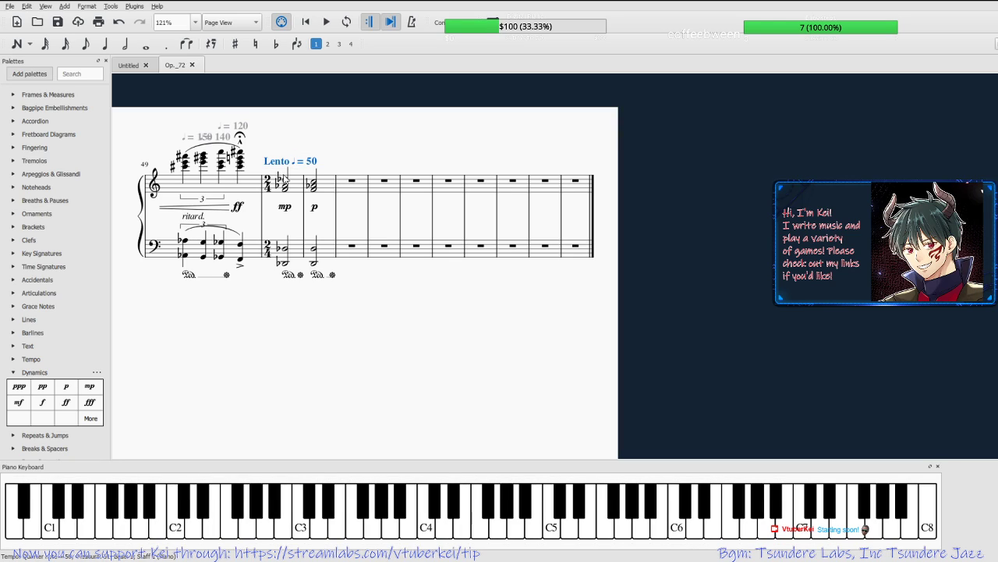
left_click(282, 178)
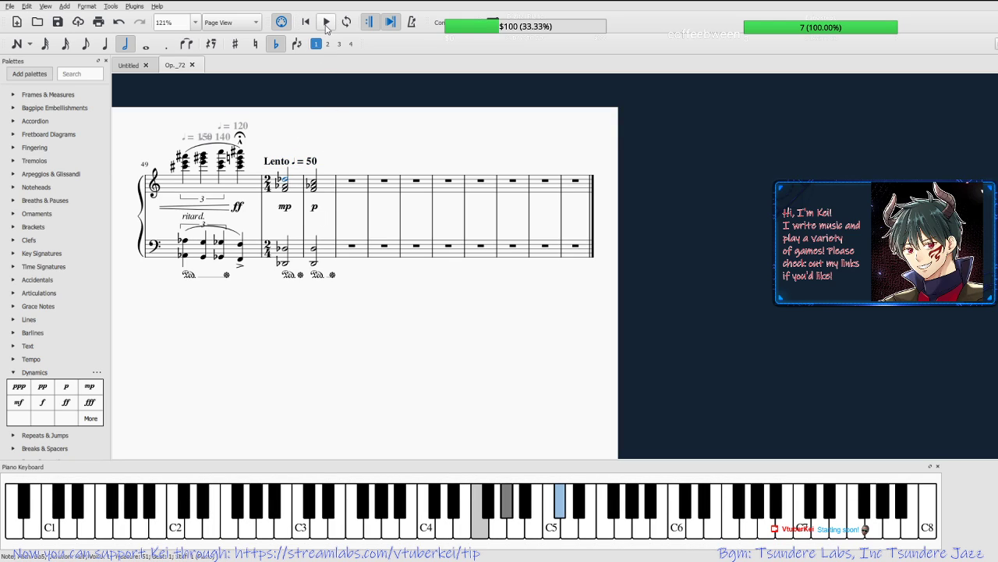
left_click(326, 21)
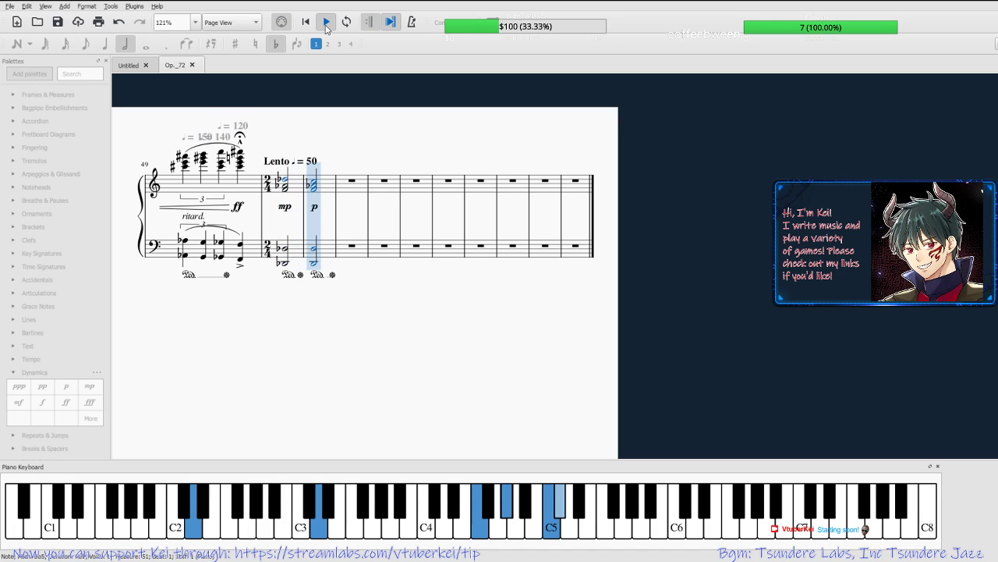
left_click(327, 23)
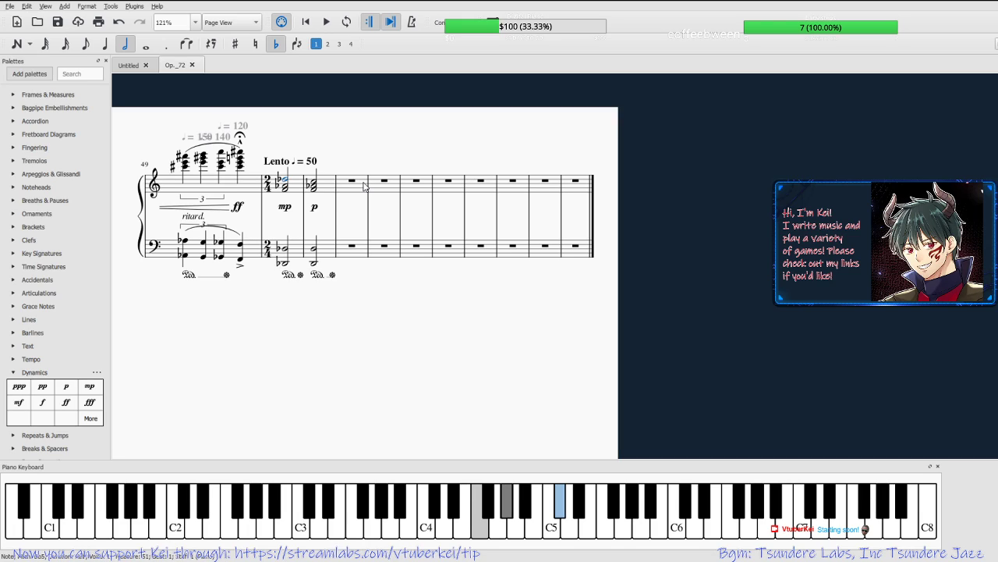
Listen to the individual treble and bass notes of the half-note chords in measures 50 and 51.
left_click(284, 250)
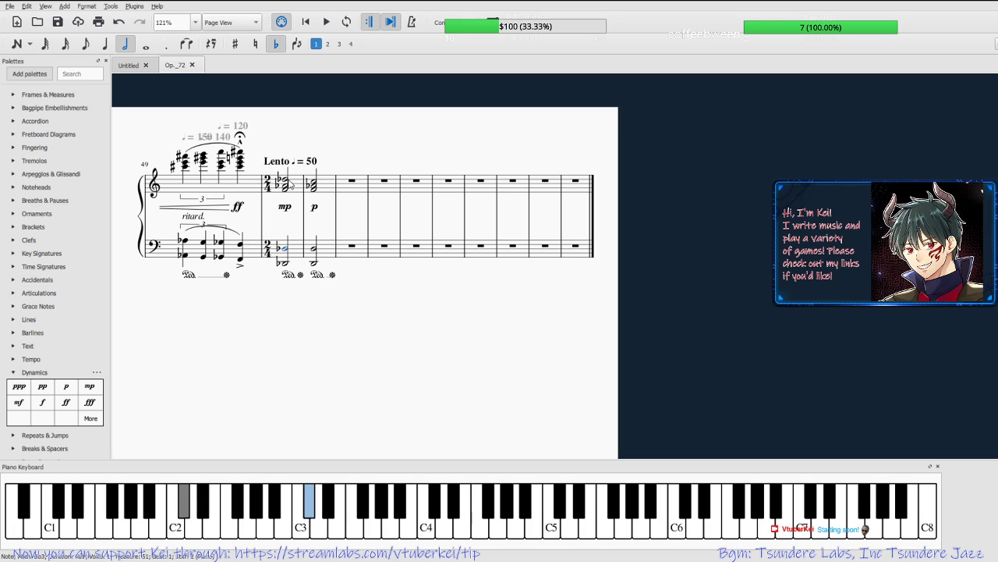
left_click(288, 179)
left_click(313, 181)
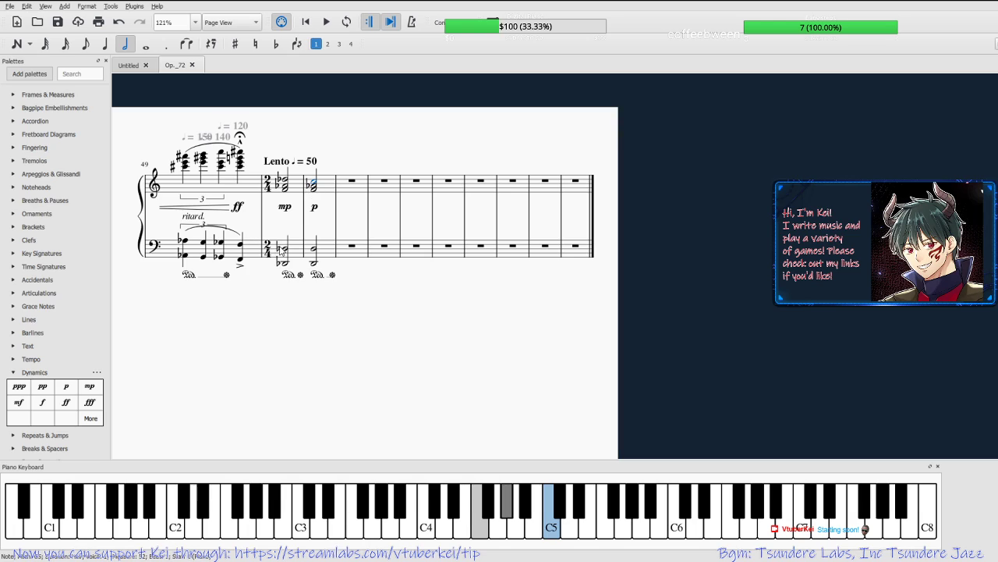
left_click(313, 249)
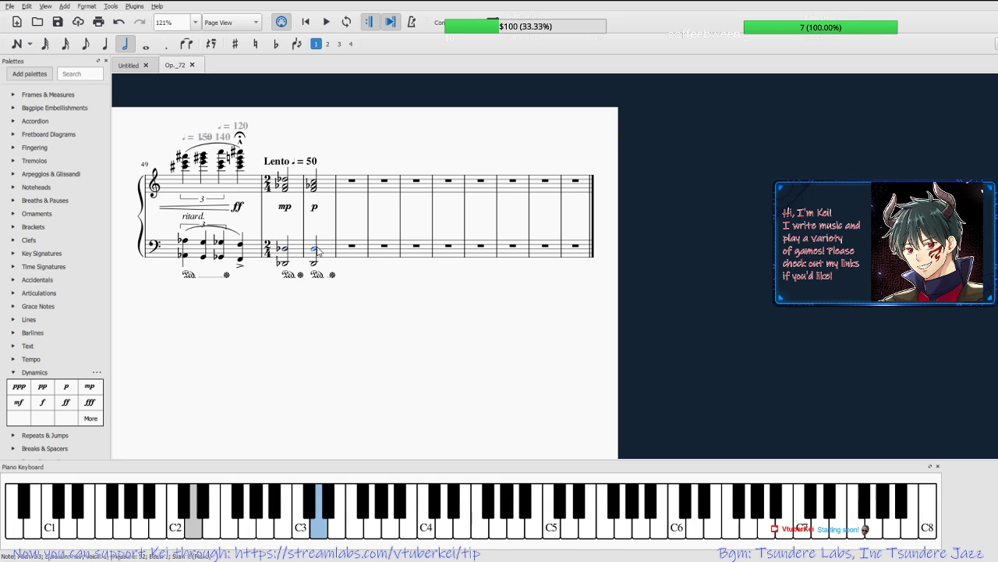
left_click(286, 186)
left_click(286, 190)
left_click(314, 185)
left_click(315, 190)
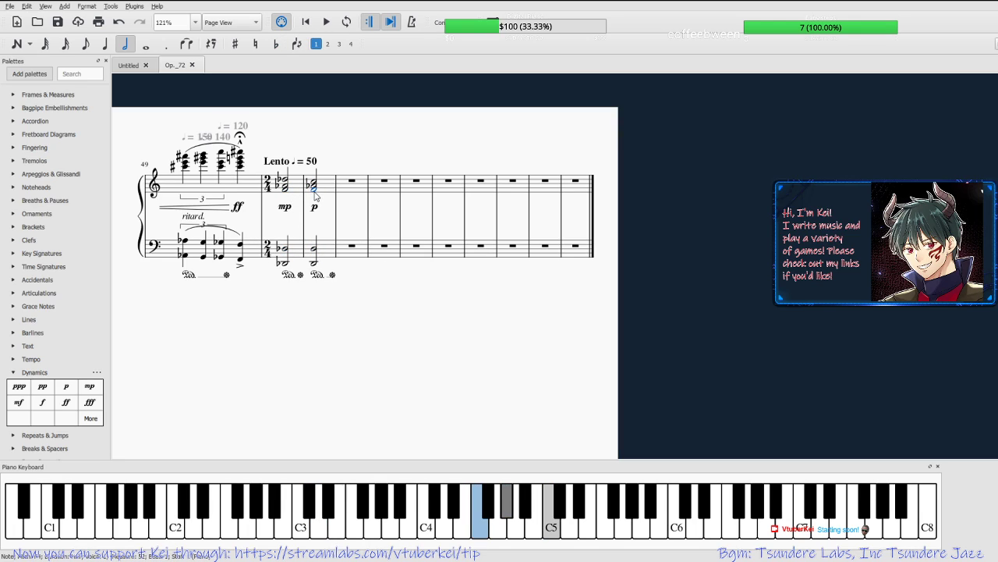
left_click(285, 182)
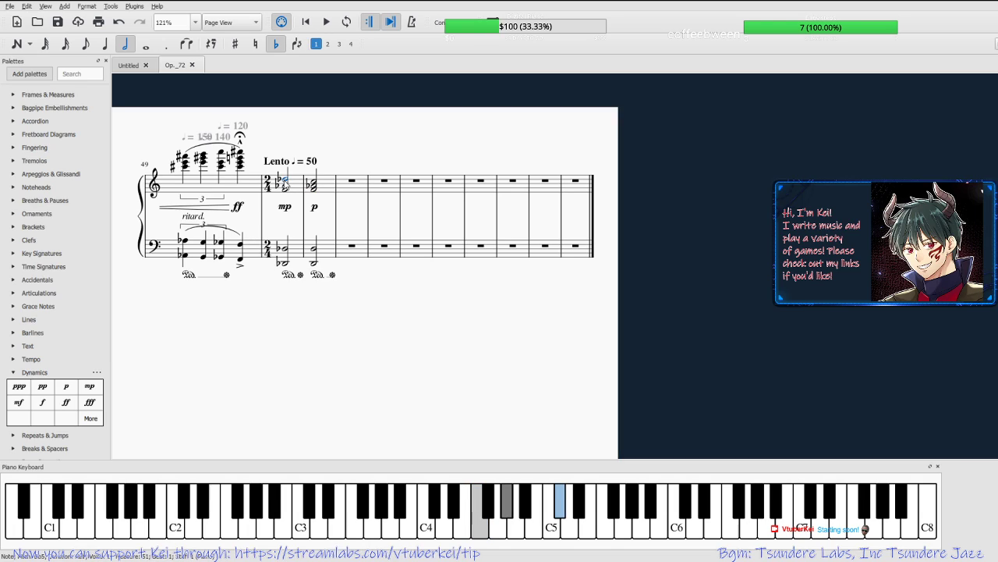
left_click(314, 183)
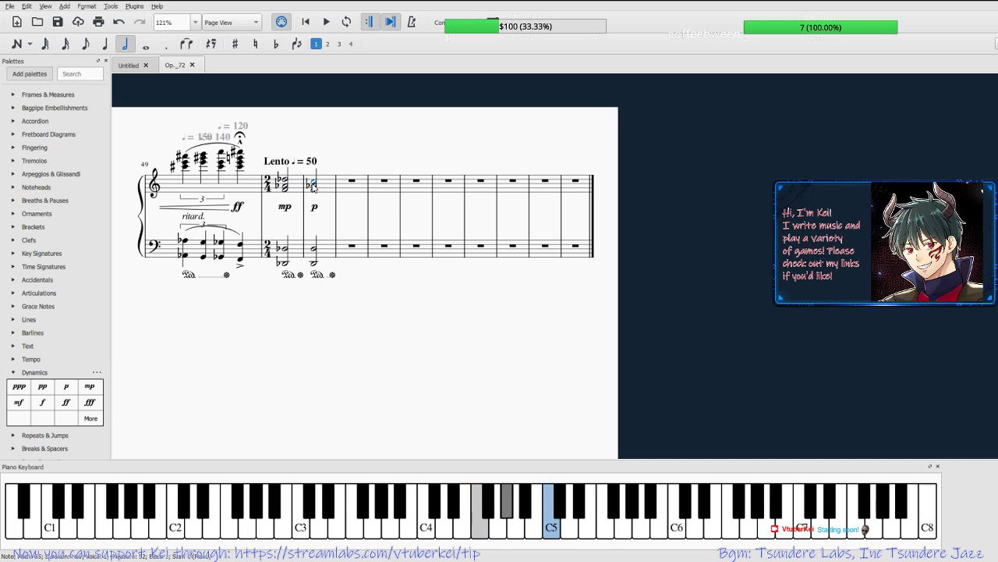
left_click(378, 162)
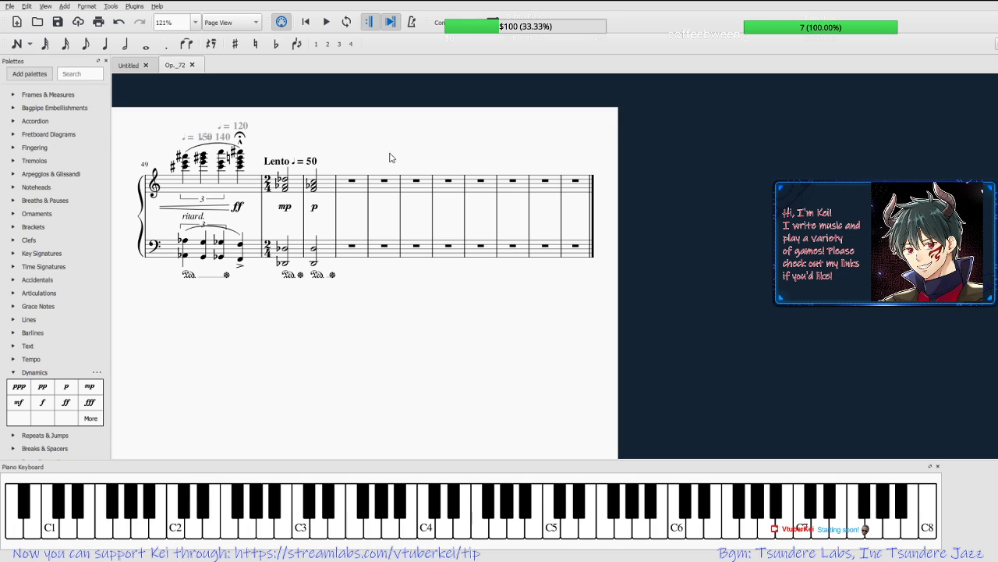
Copy the measure 51 chords and pedal marking into measure 52, delete the copied p dynamic, and save the score.
left_click(313, 183)
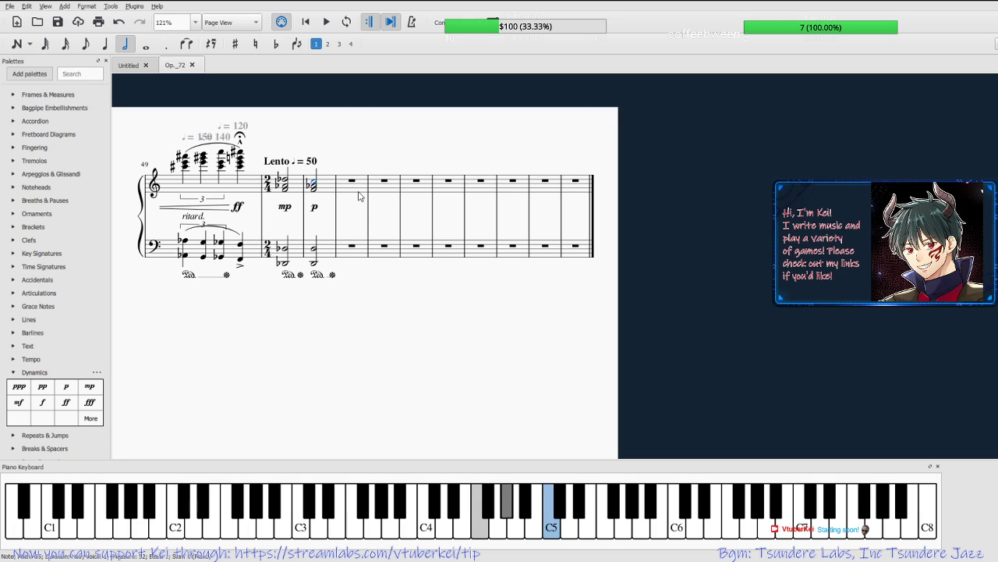
key("shift+Down")
left_click(351, 182)
key("ctrl+v")
left_click(376, 171)
left_click(347, 209)
key("Delete")
key("ctrl+s")
left_click(286, 180)
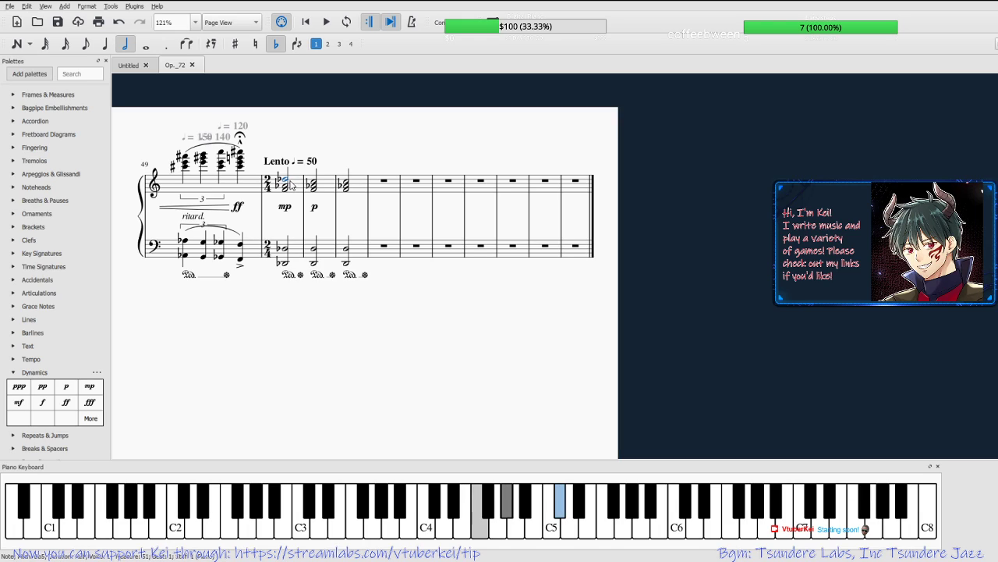
Audition candidate harmony notes on the on-screen piano keyboard, starting from the top treble note of measure 51.
key("Right")
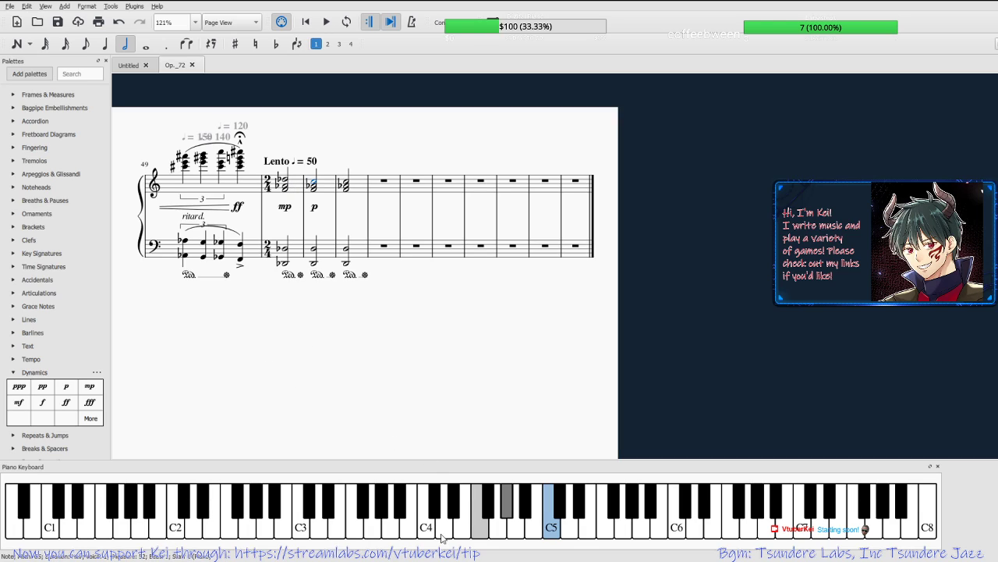
left_click(468, 534)
left_click(446, 532)
left_click(482, 529)
left_click(551, 530)
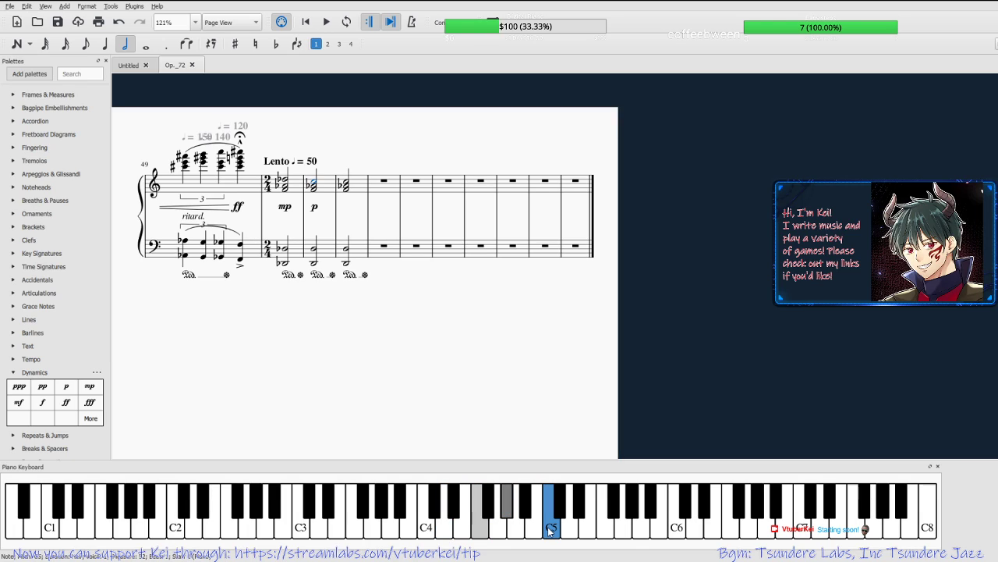
left_click(516, 520)
left_click(446, 528)
left_click(512, 507)
left_click(449, 525)
left_click(484, 532)
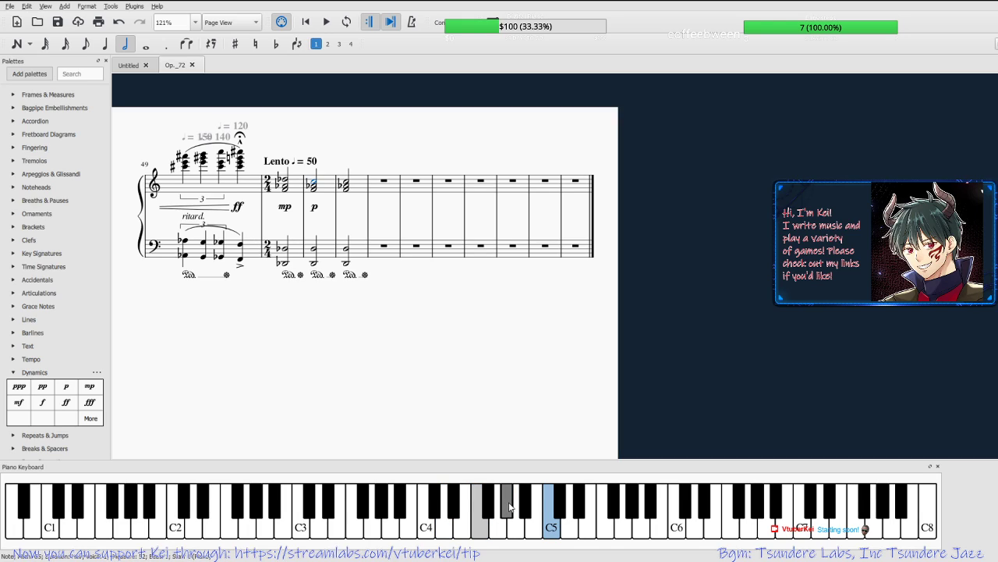
left_click(506, 502)
Raise both notes of the bass octave in measure 52 to F.
left_click(346, 249)
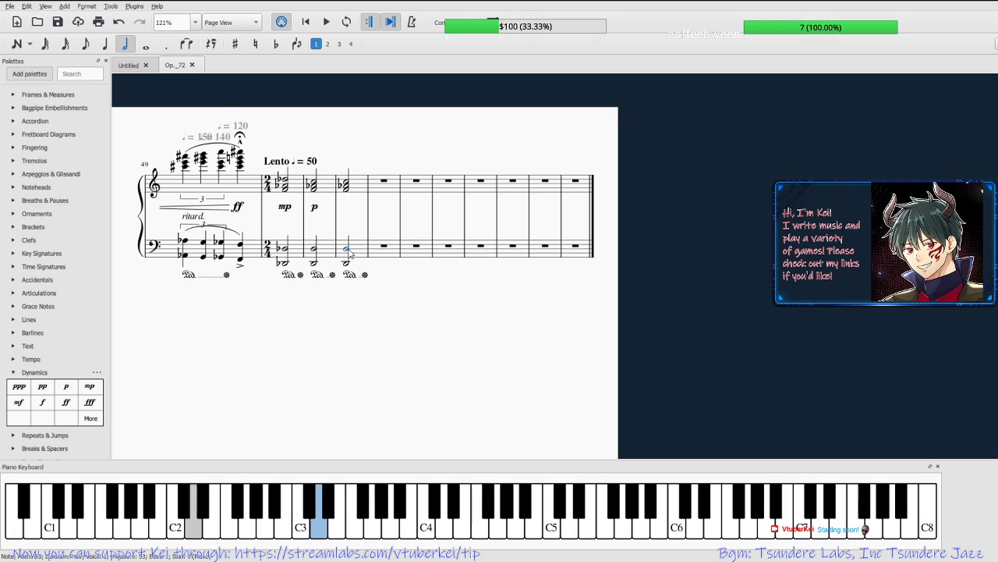
key("Up")
key("Up")
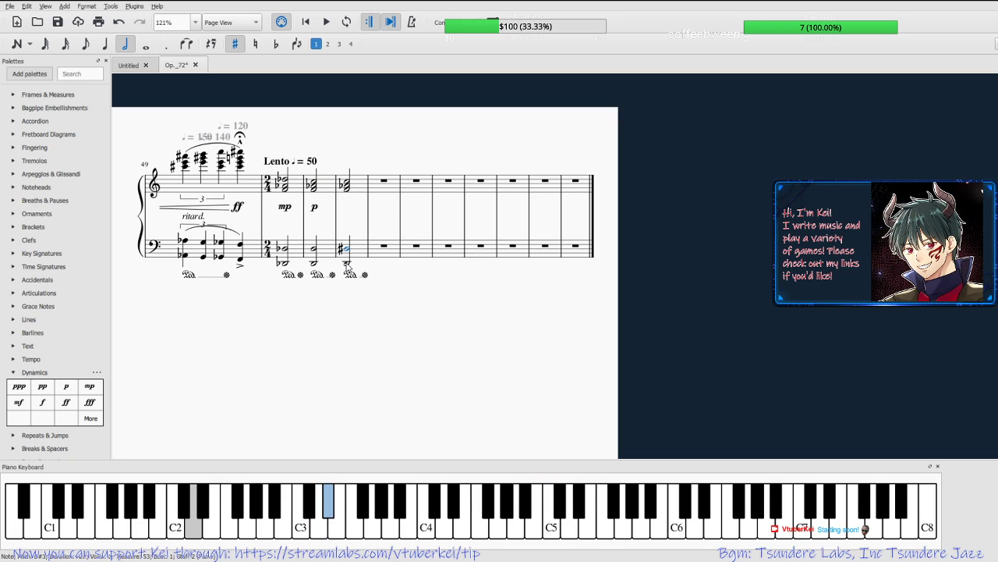
key("alt+Down")
key("Up")
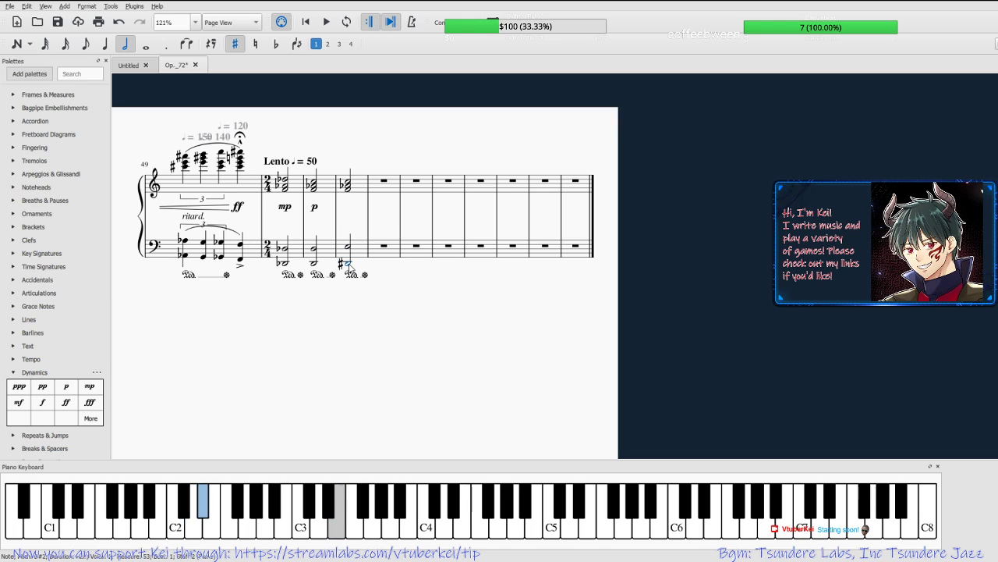
key("Up")
key("Up")
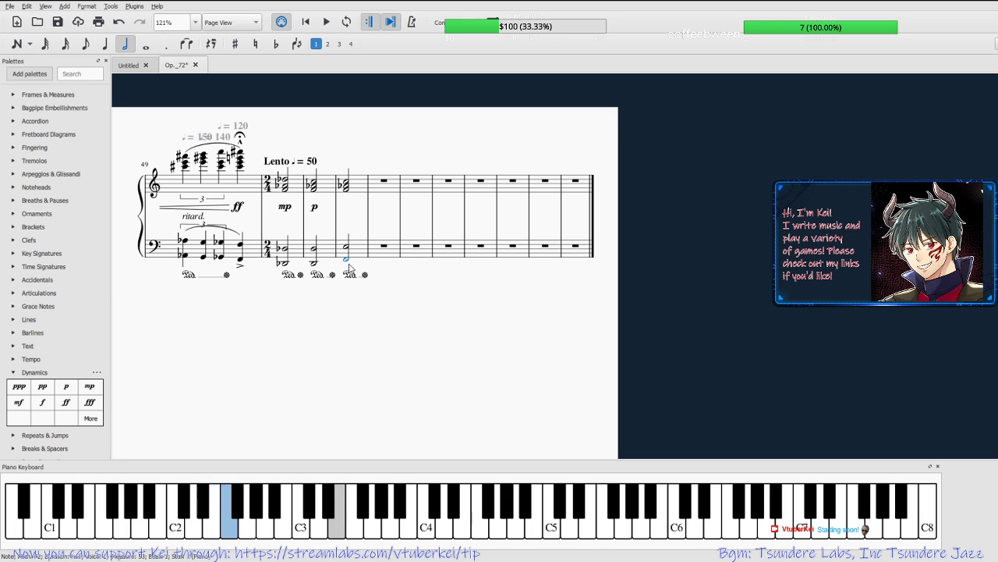
key("alt+Up")
key("Up")
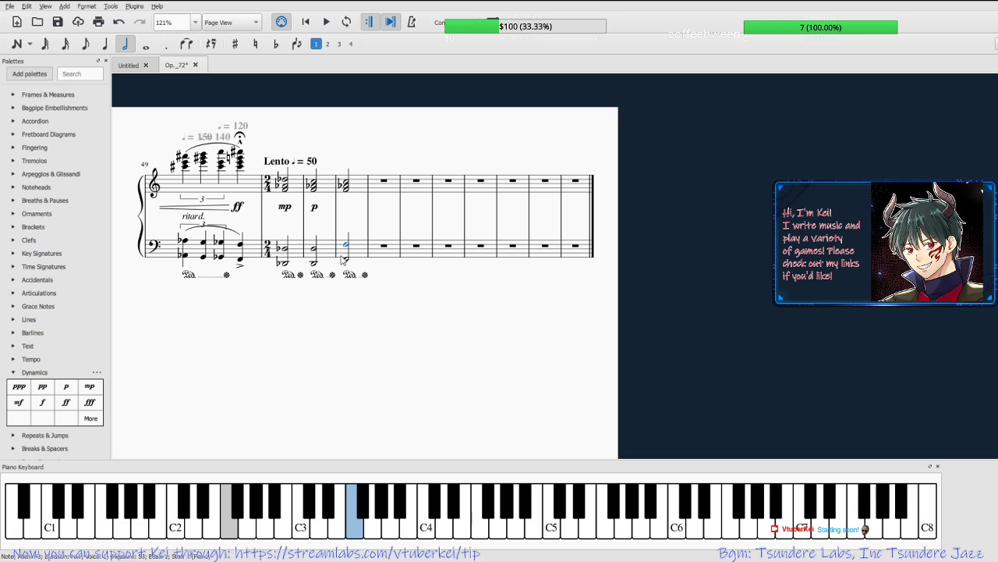
Listen to the upper bass notes of measures 50 to 52 in sequence to compare the bass line.
left_click(315, 250)
key("Left")
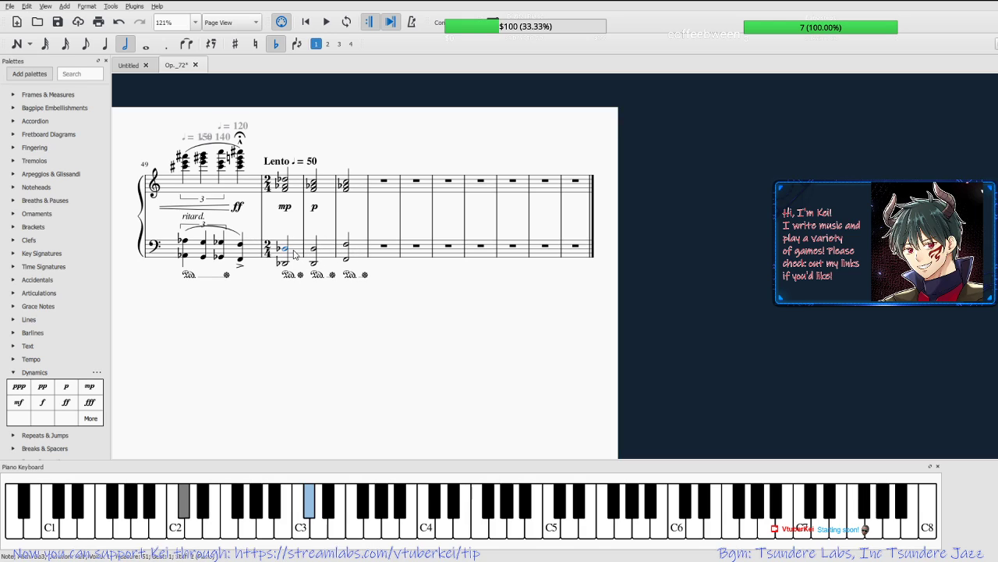
key("Right")
key("Right")
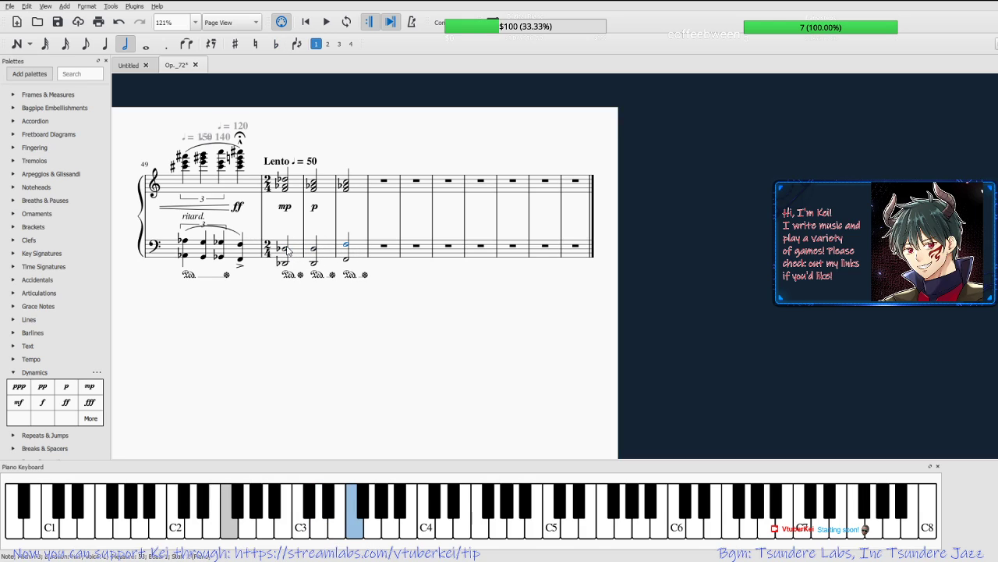
key("Left")
key("Left")
key("Right")
key("Right")
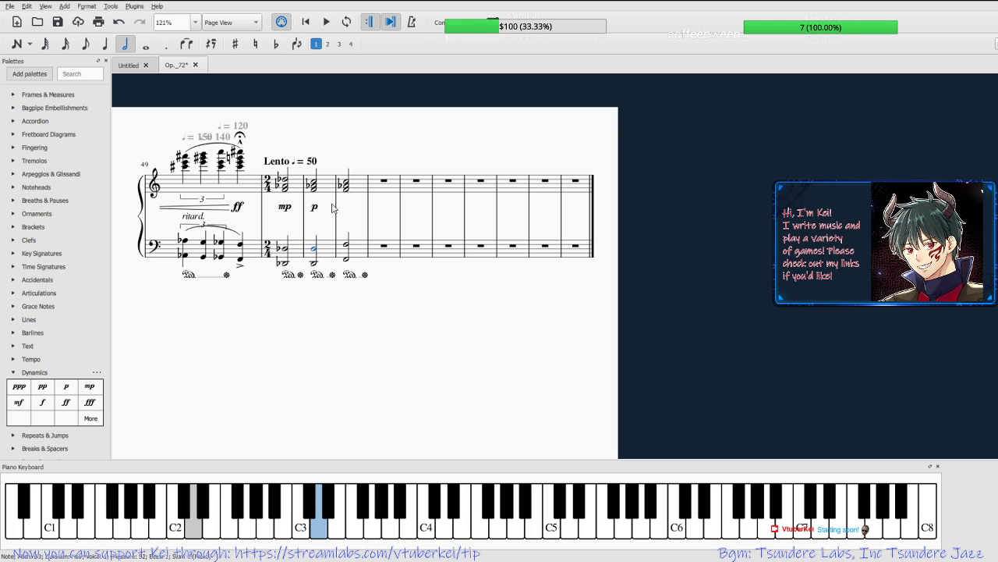
Lower both notes of the bass octave in measure 52 to E.
key("Down")
key("Down")
key("Up")
left_click(345, 259)
key("Down")
key("Down")
key("Up")
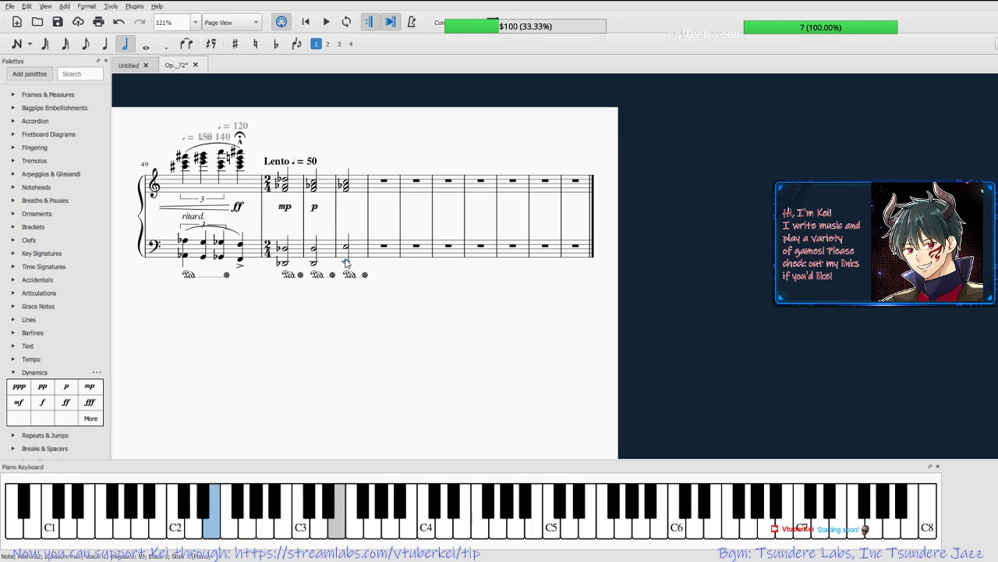
Compare the bass line across measures 50 to 52, then raise the measure 52 bass octave to F.
key("Left")
key("Left")
key("Right")
key("Right")
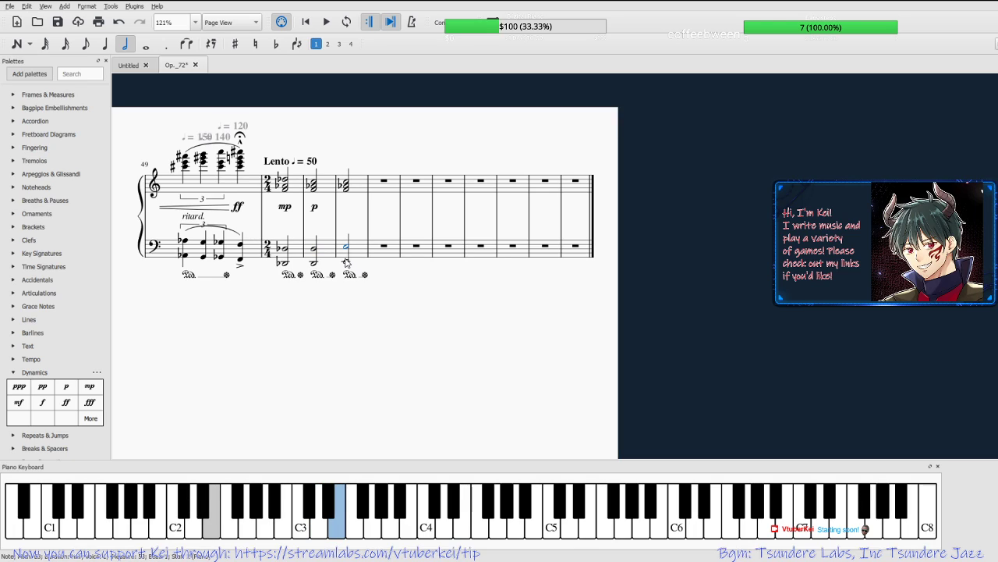
key("Left")
key("Left")
key("Right")
key("Right")
key("Up")
left_click(347, 262)
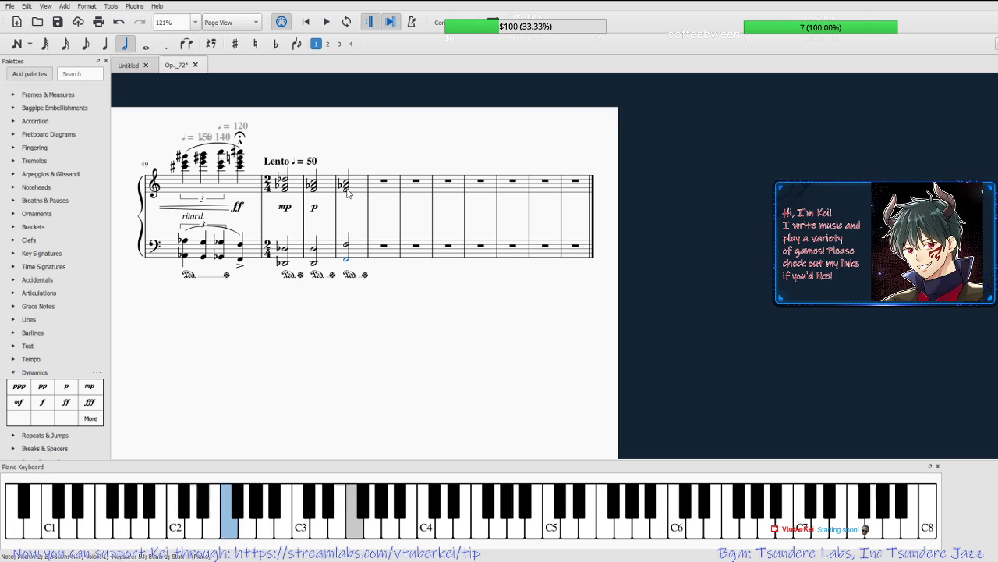
Lower the bottom note of the measure 52 treble chord to D and its middle note to G.
left_click(346, 188)
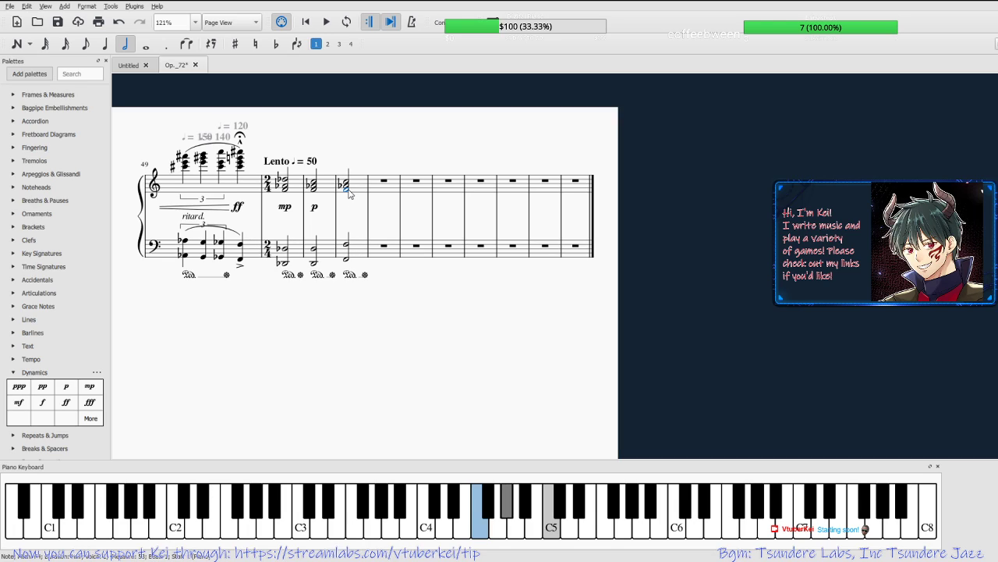
key("Down")
key("Down")
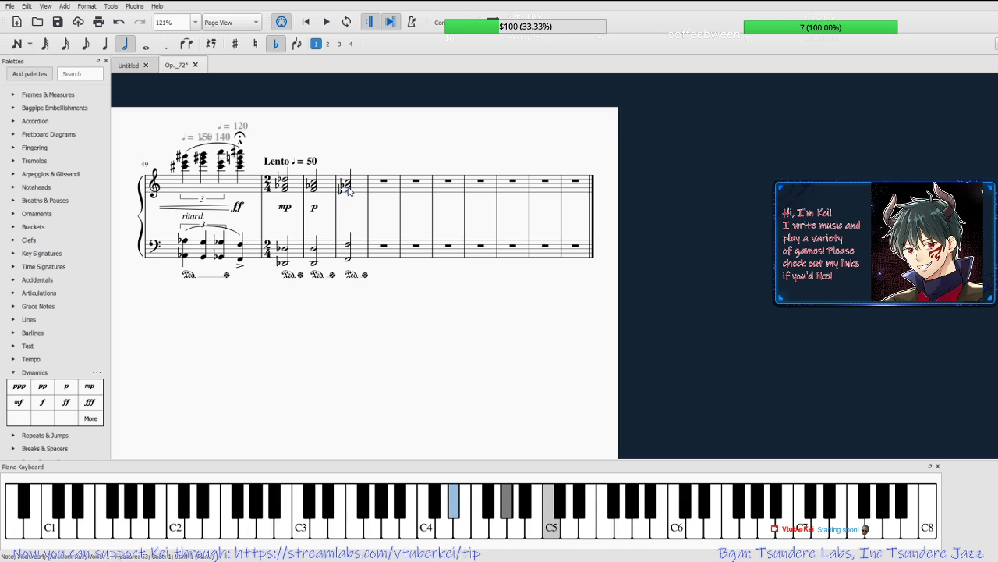
key("Up")
key("Down")
key("Down")
key("alt+Up")
key("Down")
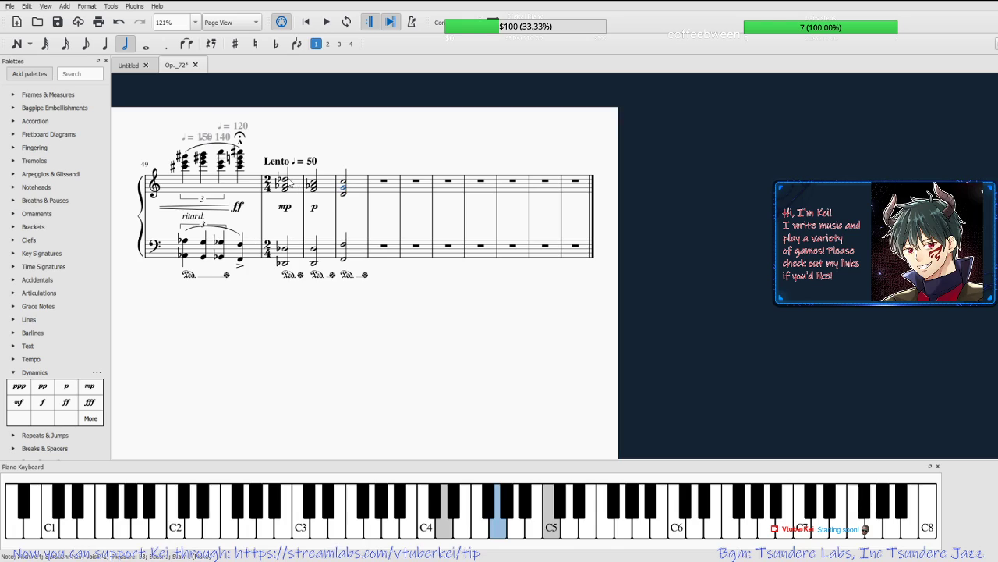
Listen to the top treble notes of measures 51 and 52, then raise the measure 52 bass octave to G.
left_click(313, 181)
left_click(344, 184)
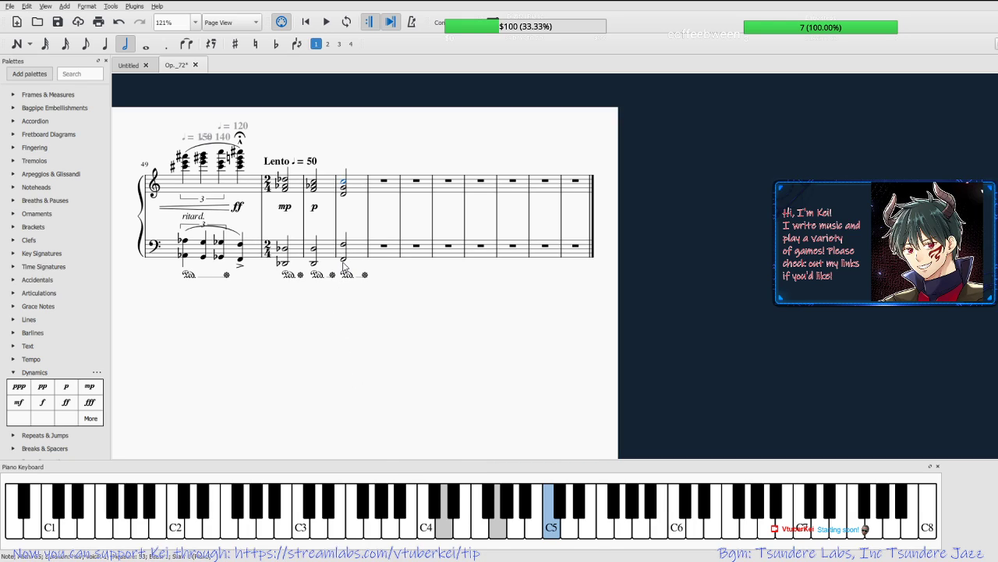
left_click(343, 261)
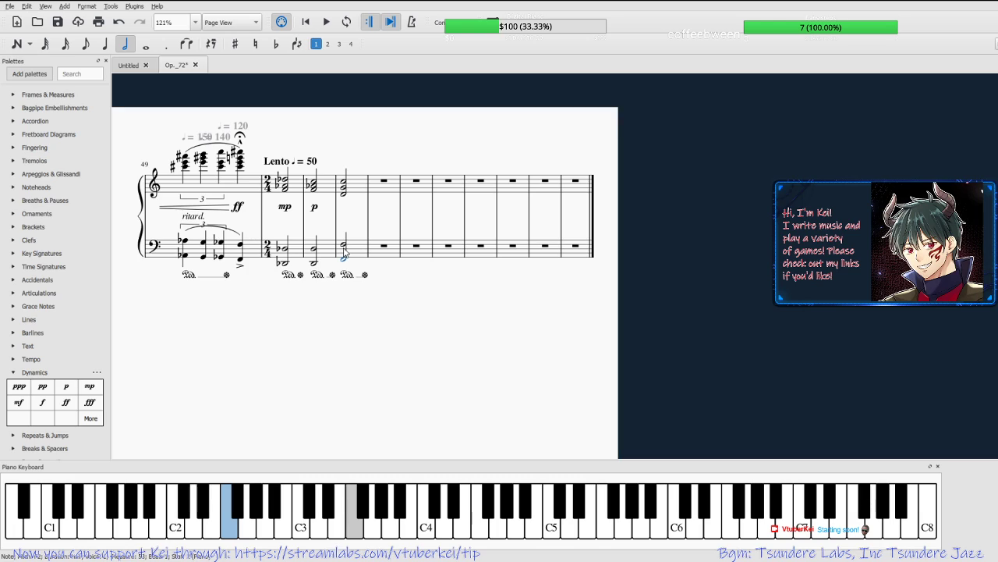
key("Up")
key("Up")
key("ctrl+Up")
key("Down")
key("Up")
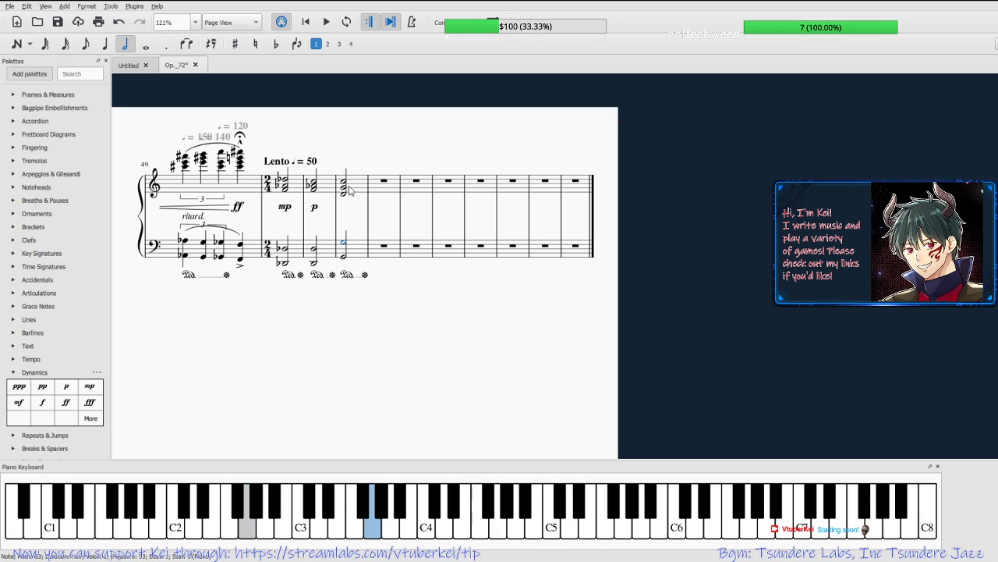
Lower the middle note of the measure 52 treble chord to F and add an A to the chord.
left_click(346, 191)
key("Down")
key("Down")
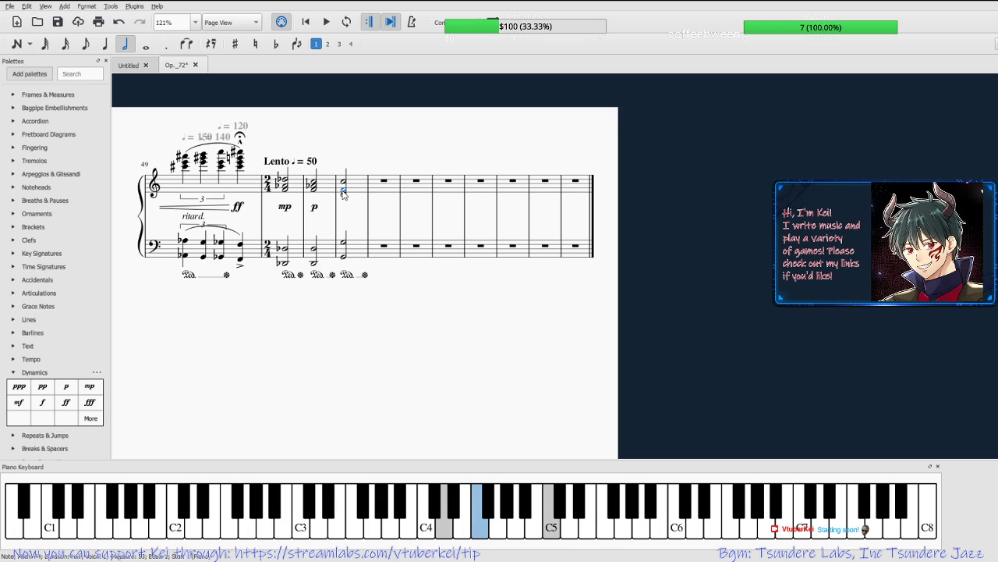
key("n")
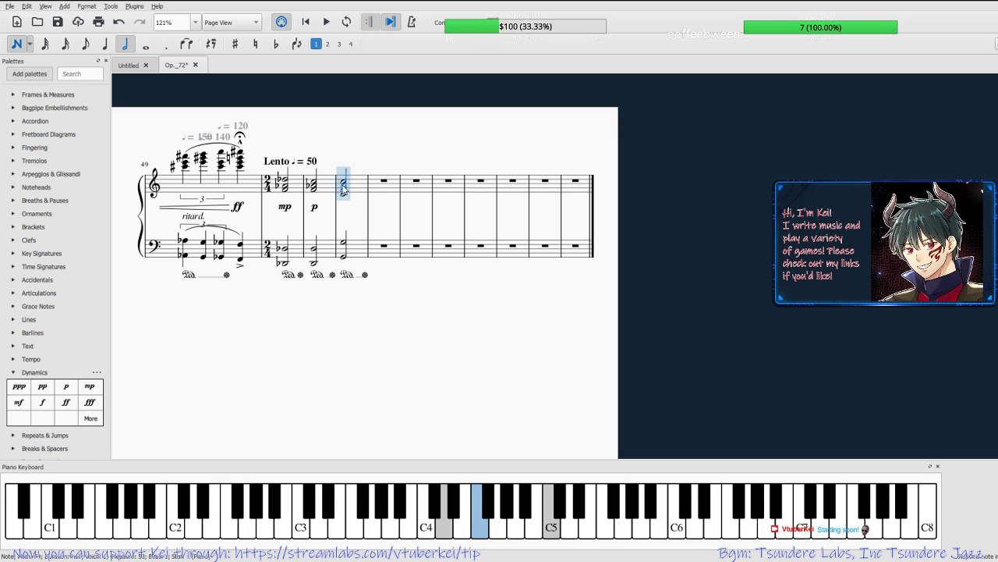
key("a")
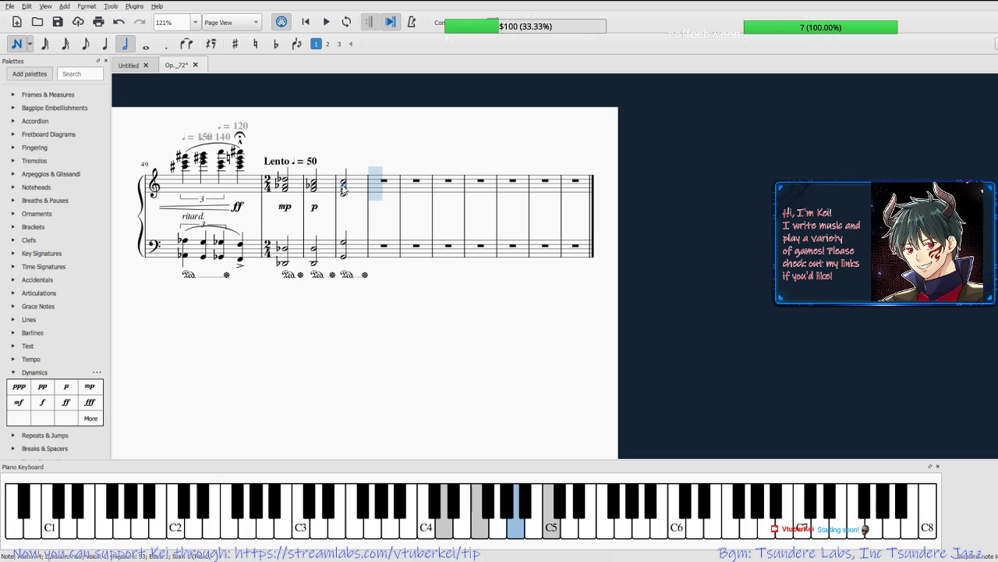
left_click(343, 186)
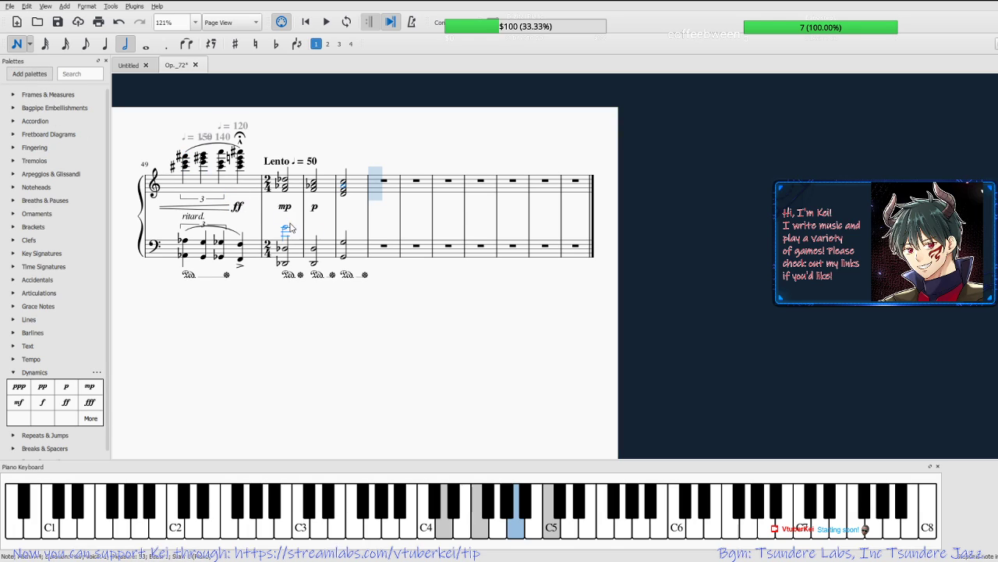
key("Escape")
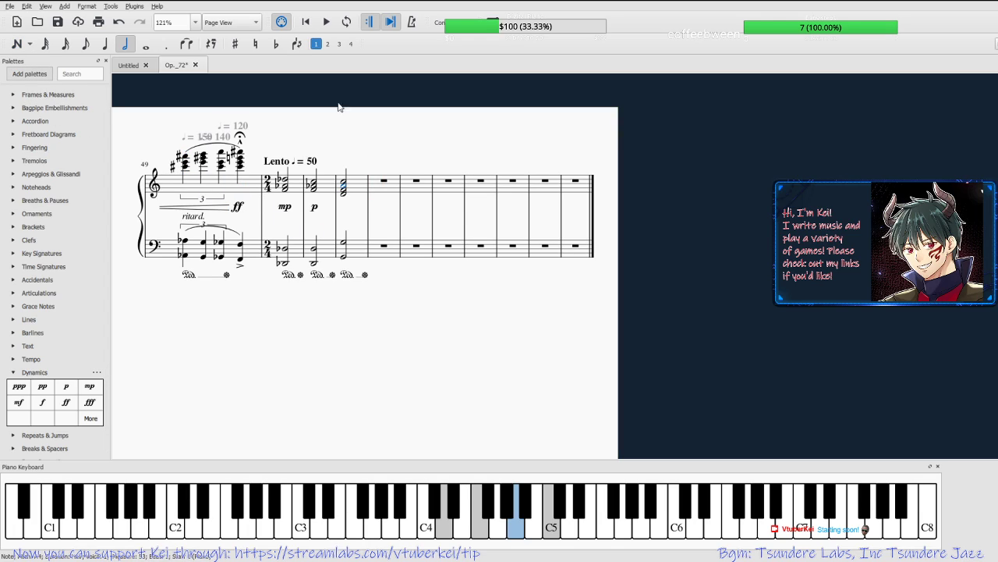
key("Escape")
Save the score and play back the half-note chords from measure 50.
key("ctrl+s")
left_click(284, 181)
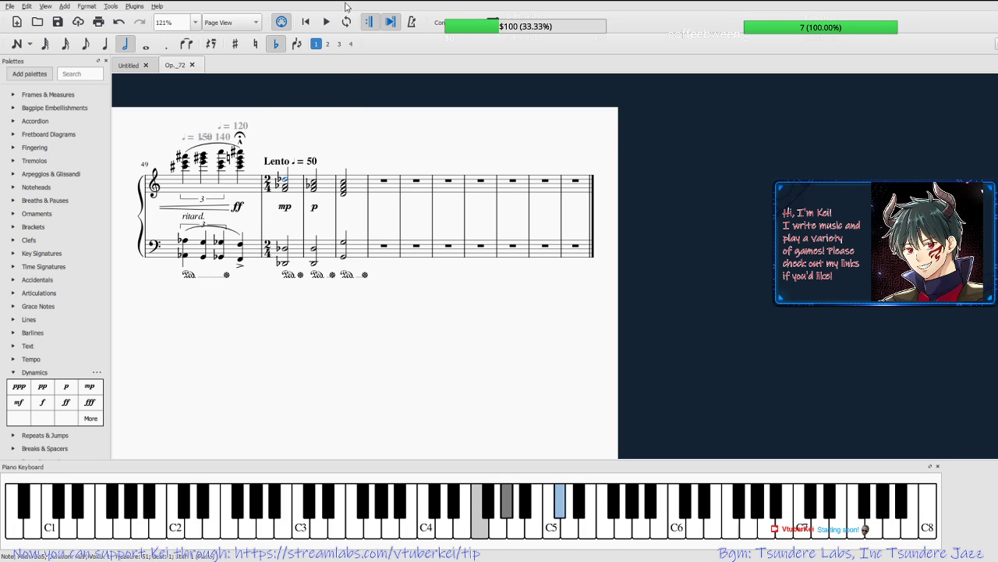
left_click(327, 24)
left_click(327, 24)
left_click(325, 24)
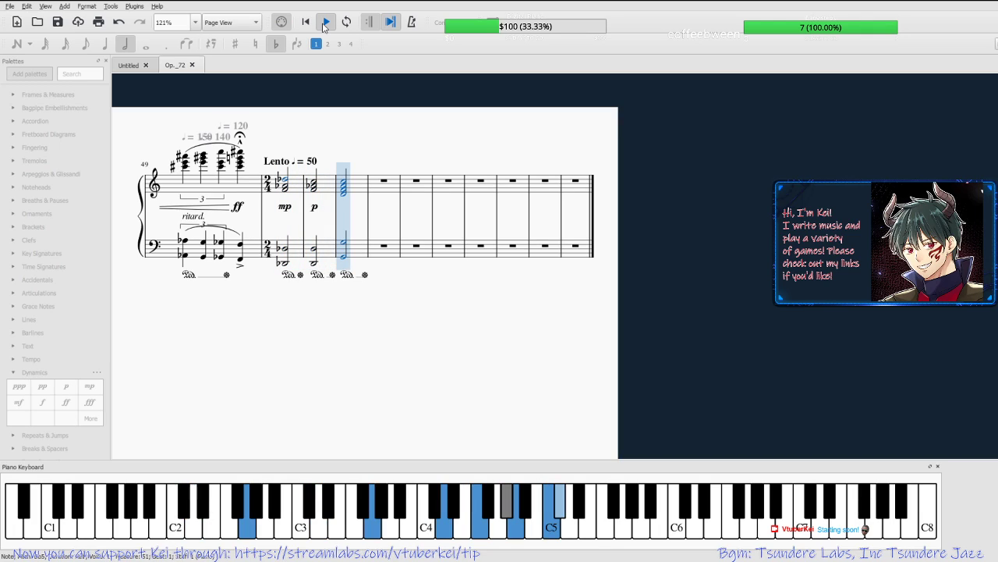
left_click(325, 23)
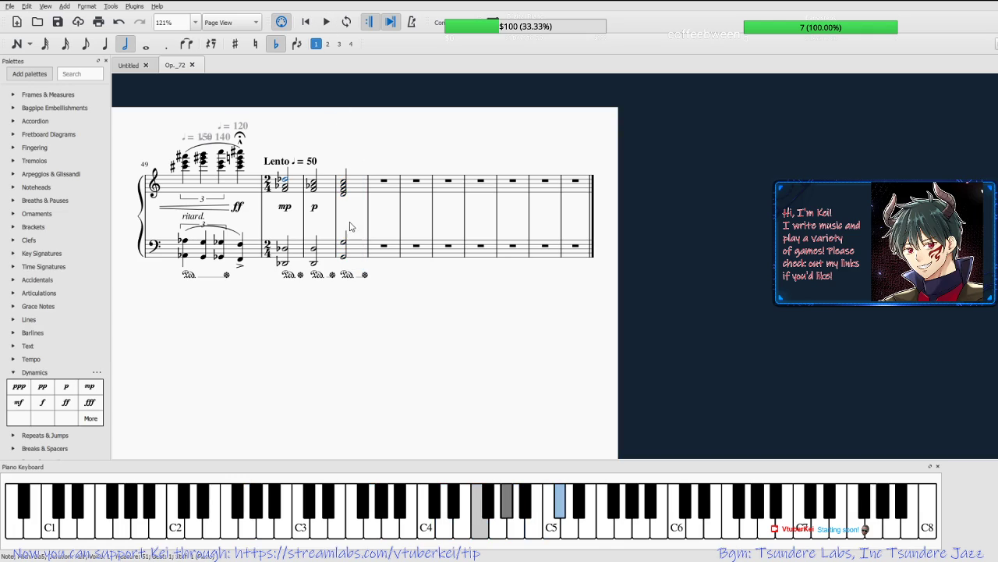
Delete the top C from the measure 52 treble chord and raise the A to B-flat.
left_click(344, 182)
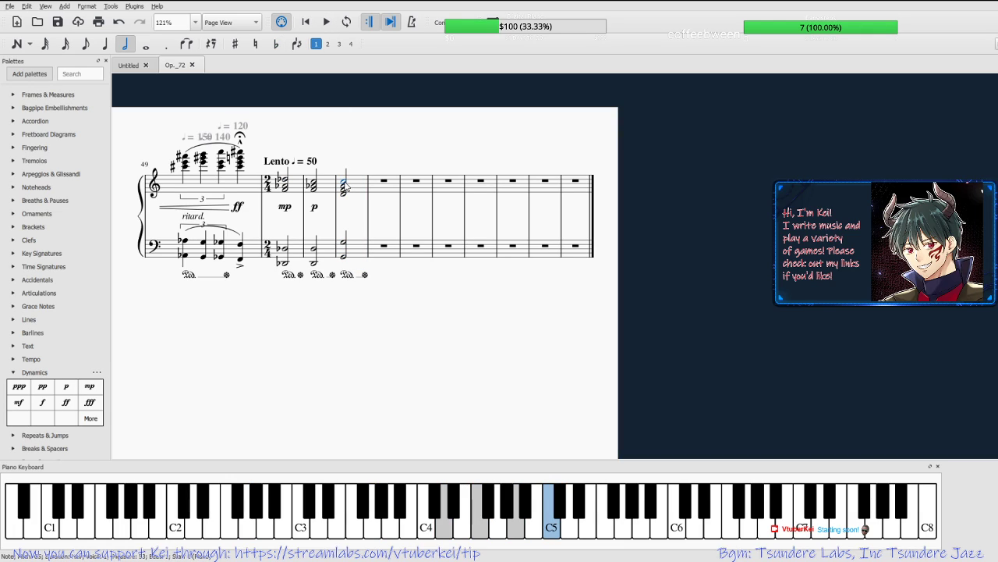
key("Delete")
key("Up")
key("Up")
key("Down")
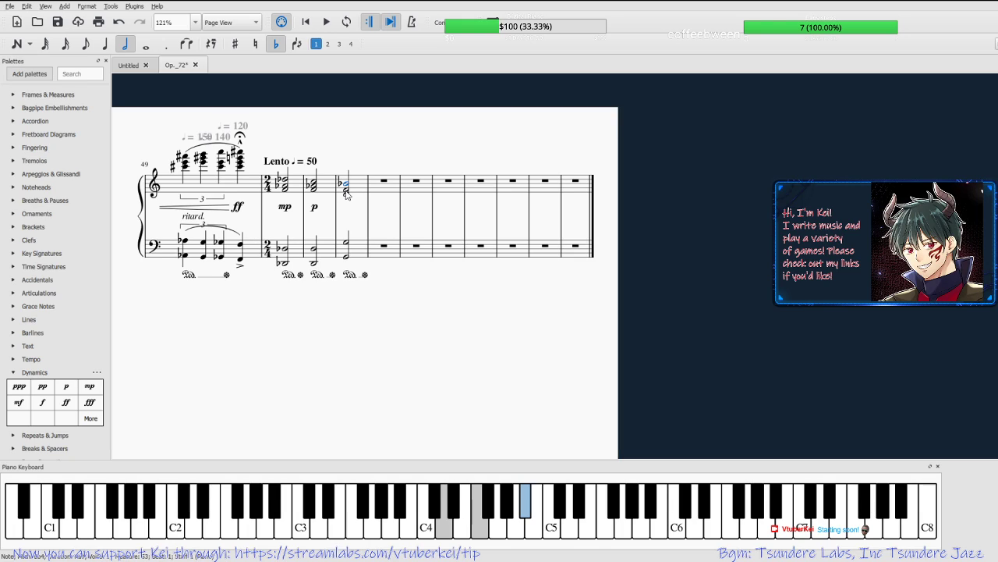
Raise the F in the measure 52 treble chord to G and its bottom note to E.
left_click(346, 191)
key("Up")
key("Up")
left_click(347, 195)
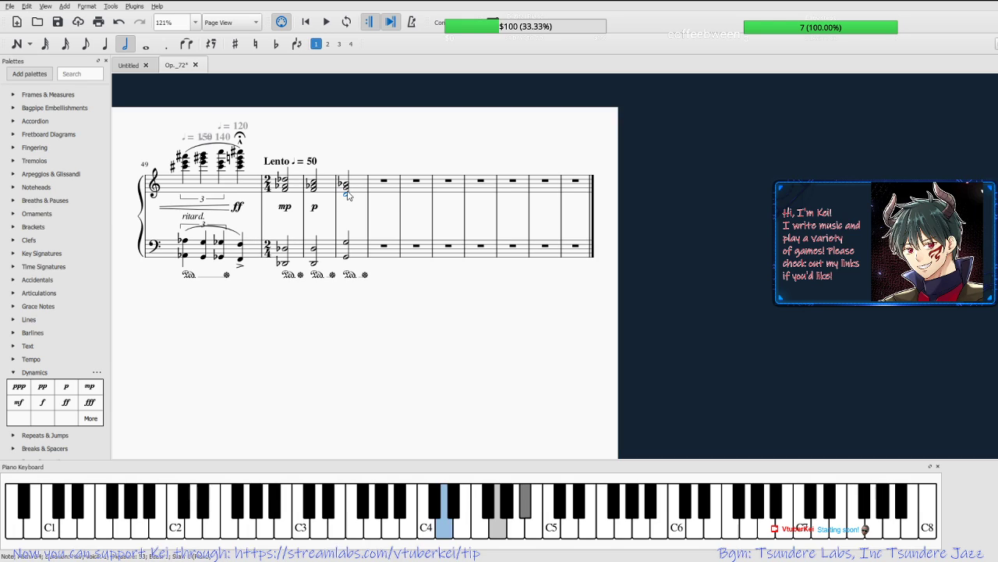
key("Up")
key("Up")
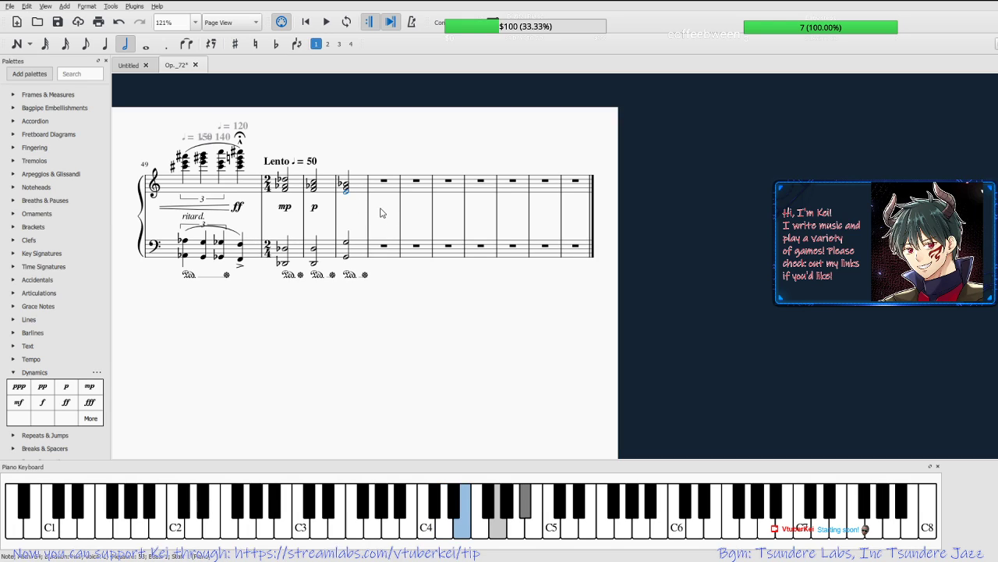
Lower both notes of the measure 52 bass octave to E.
left_click(348, 244)
key("Down")
key("Down")
key("Down")
key("alt+Down")
key("Down")
key("Down")
key("Down")
key("alt+Up")
key("Down")
key("Down")
key("Up")
key("Up")
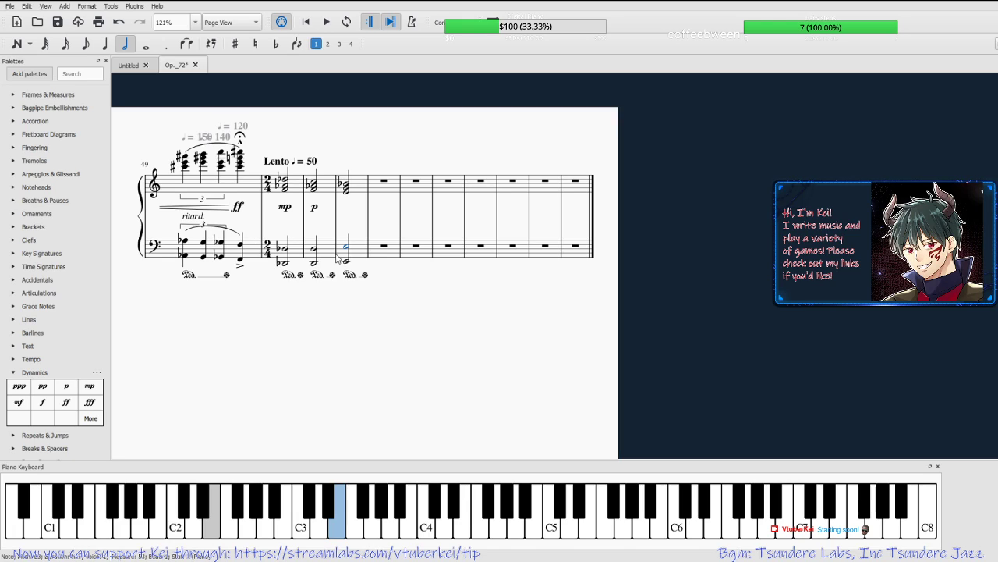
Listen to the bass line from measure 50 to 52 and the lower notes of the measure 52 treble chord.
left_click(284, 249)
key("Right")
key("Right")
left_click(348, 188)
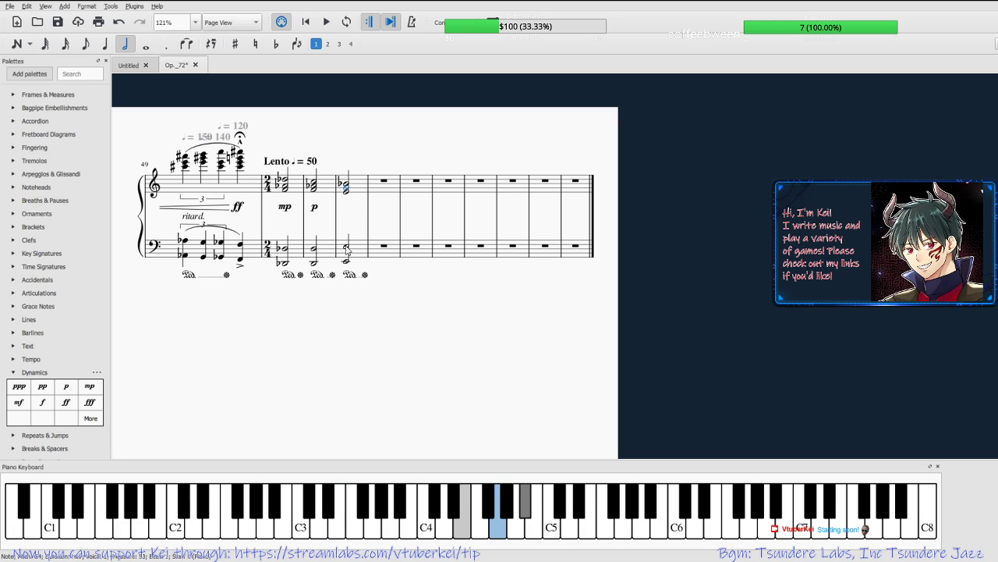
left_click(348, 193)
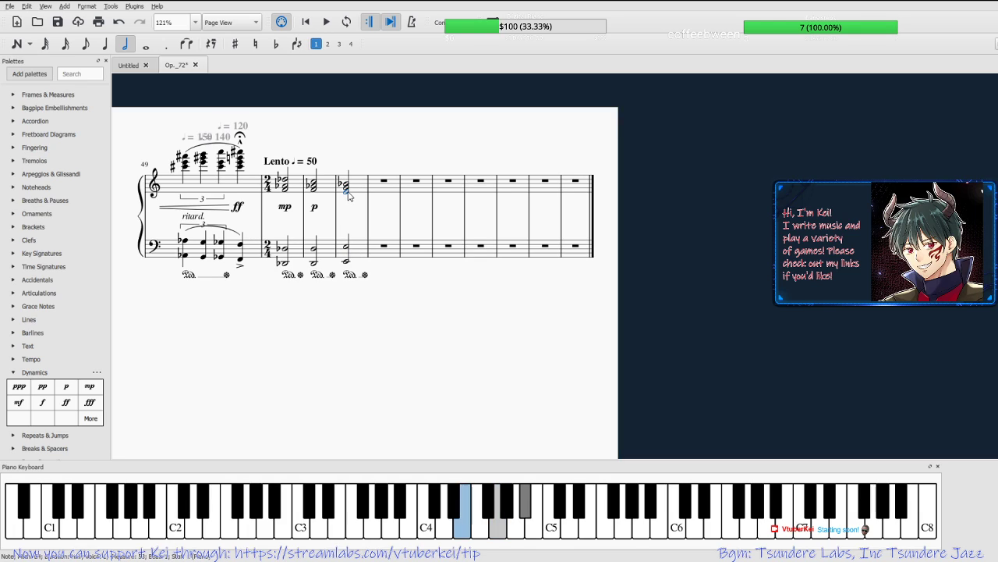
Raise the bottom note of the measure 52 treble chord to F and sound the chord's other notes.
key("Up")
key("alt+Up")
key("alt+Up")
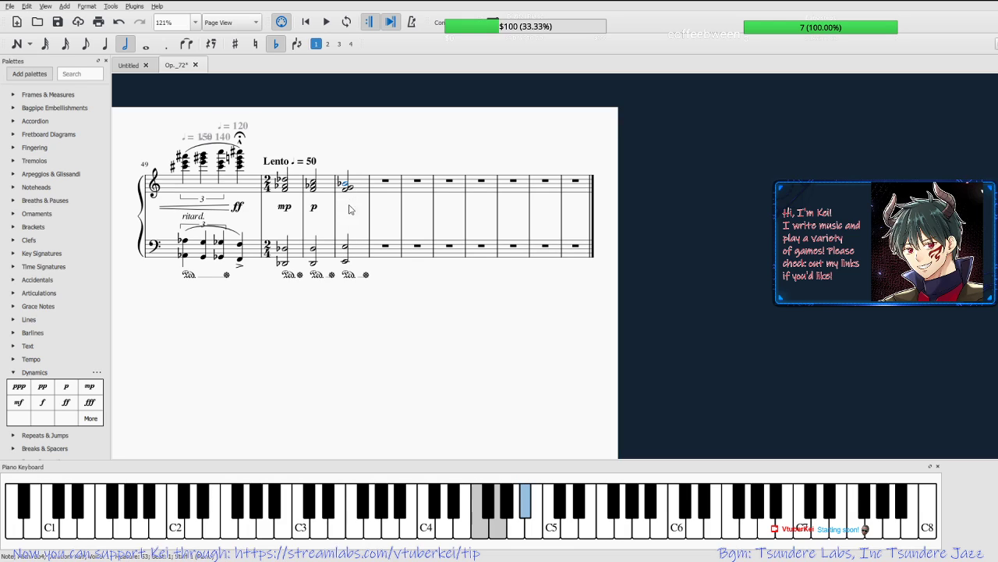
key("alt+Down")
key("alt+Down")
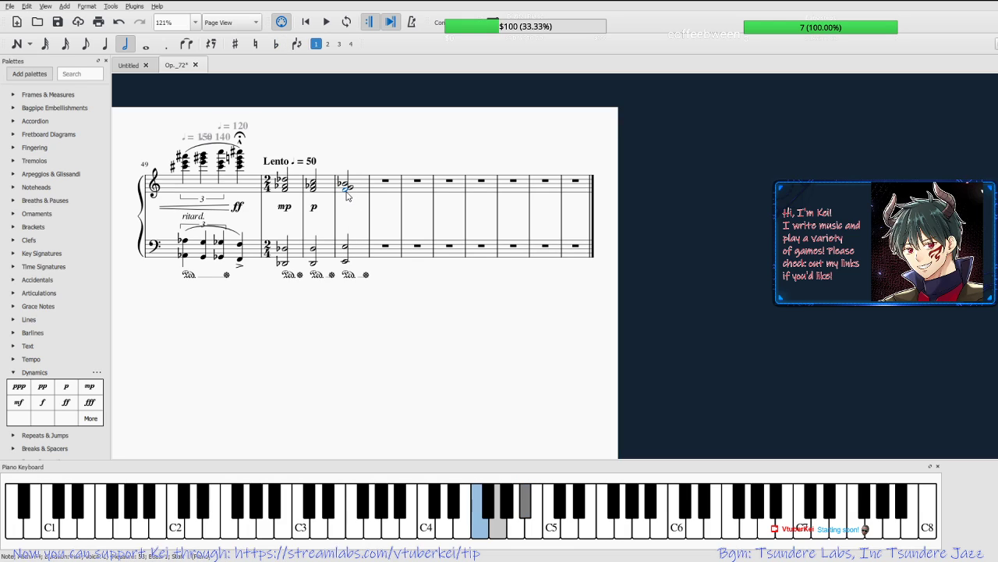
Raise the F in the measure 52 treble chord to the C above the B-flat.
key("Up")
key("Up")
key("Up")
key("Up")
key("Up")
key("Up")
key("Up")
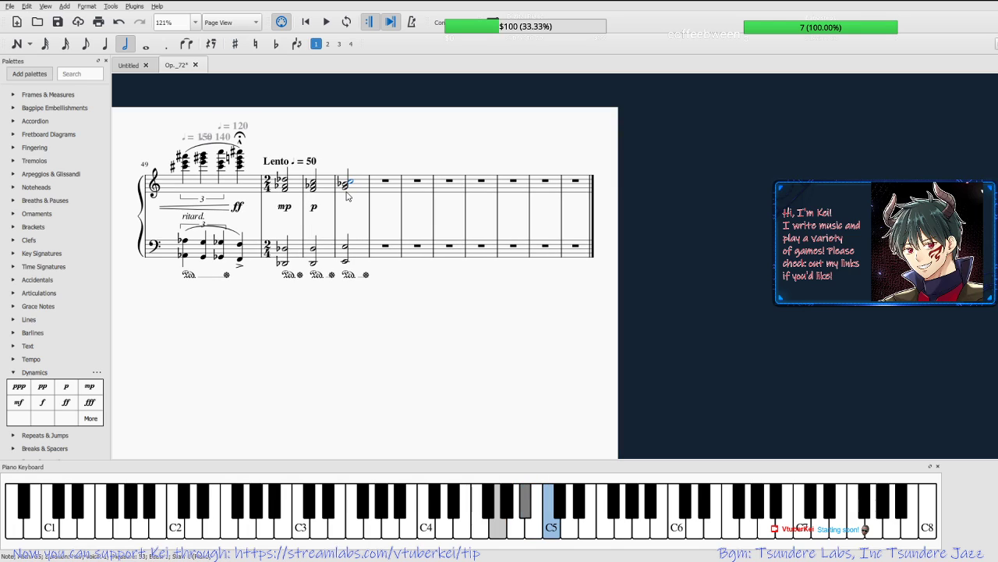
Listen to the upper bass notes of measures 50 to 52 and play back the three Lento chords.
left_click(348, 247)
left_click(285, 248)
left_click(313, 249)
left_click(343, 248)
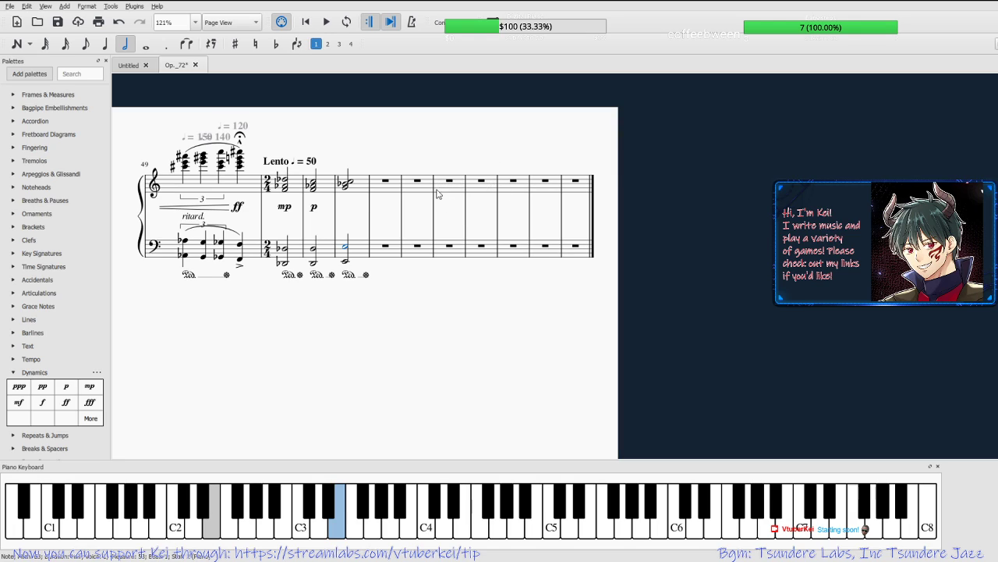
left_click(340, 101)
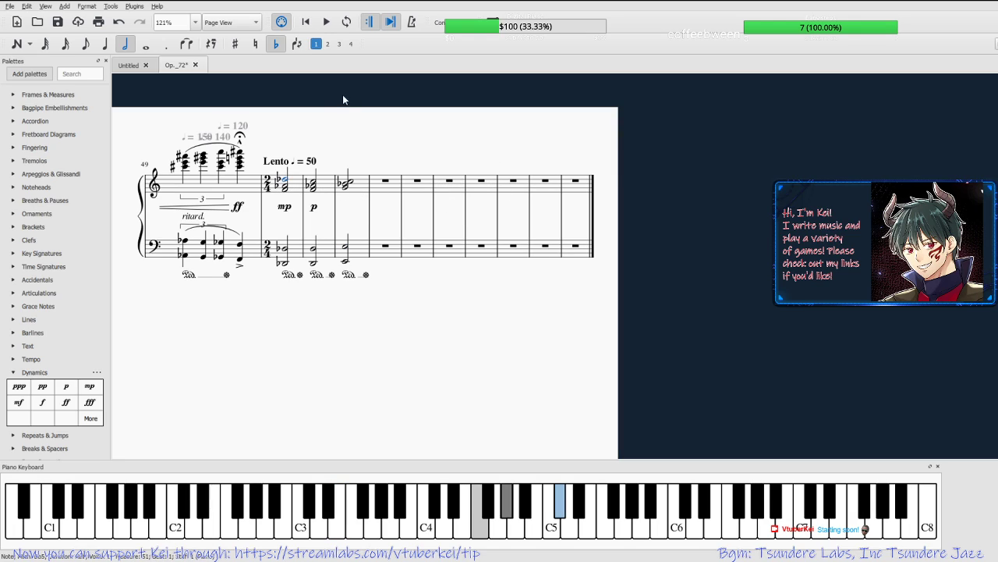
left_click(326, 21)
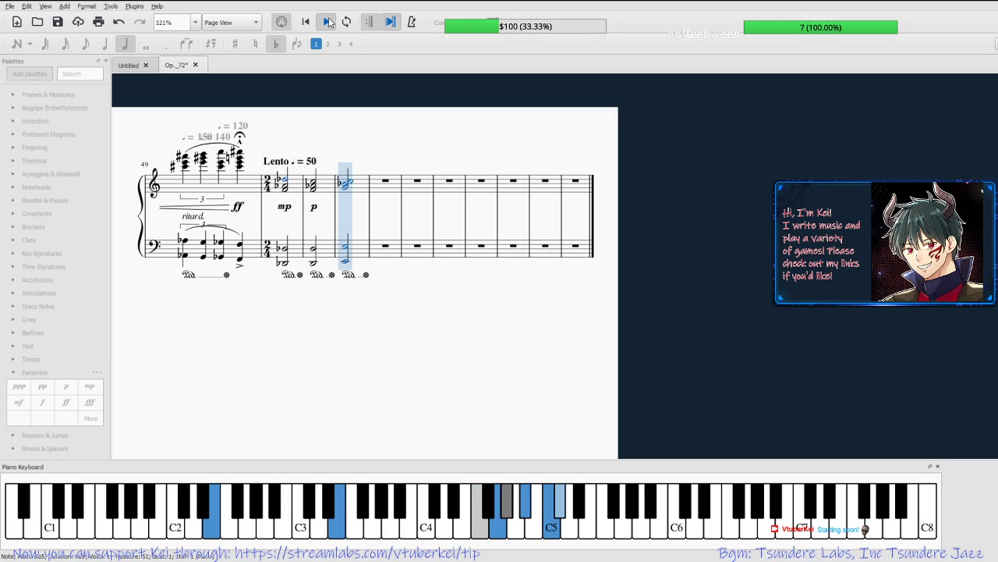
left_click(327, 22)
Lower the C of the measure 52 treble chord to D, beneath the G.
left_click(351, 186)
key("Down")
key("Down")
key("Down")
key("Down")
key("Down")
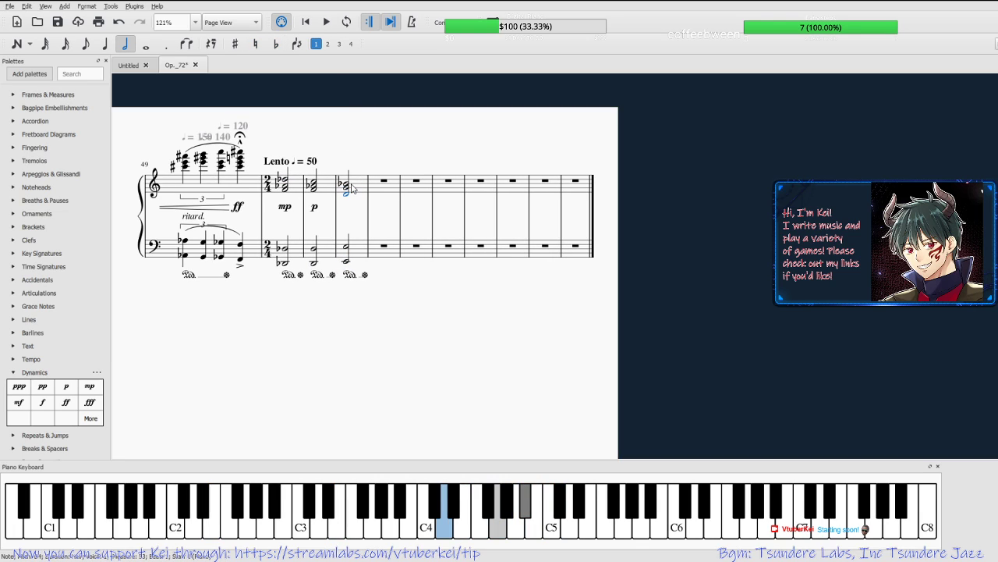
Play back the passage from the fermata chord before the Lento through measure 52, listening to the measure 52 chord again.
left_click(327, 21)
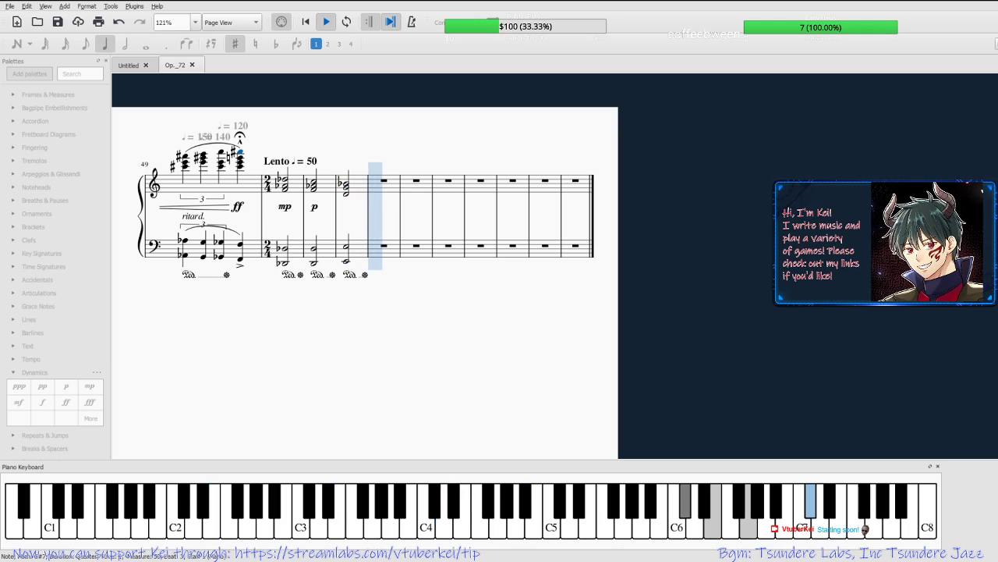
left_click(326, 22)
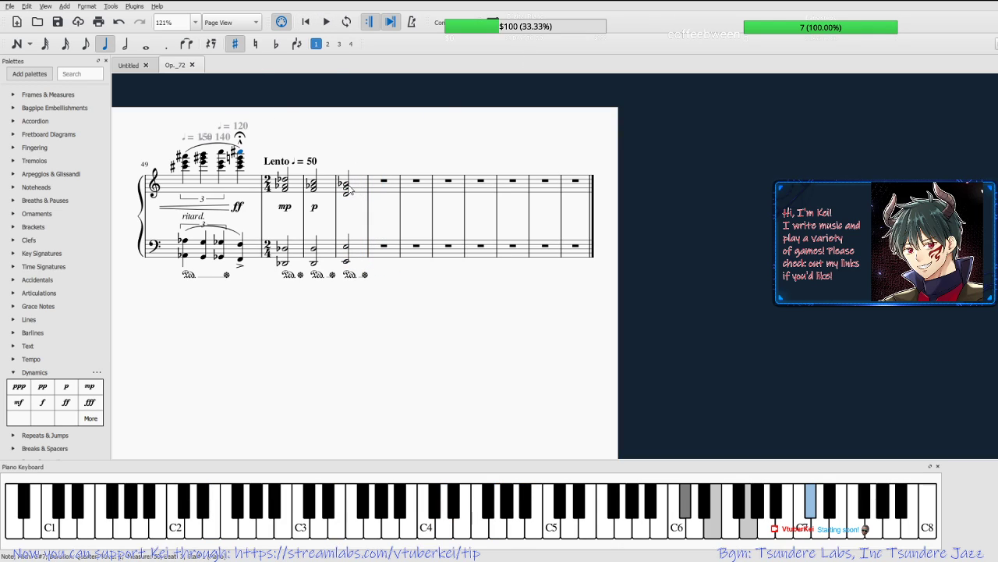
left_click(327, 24)
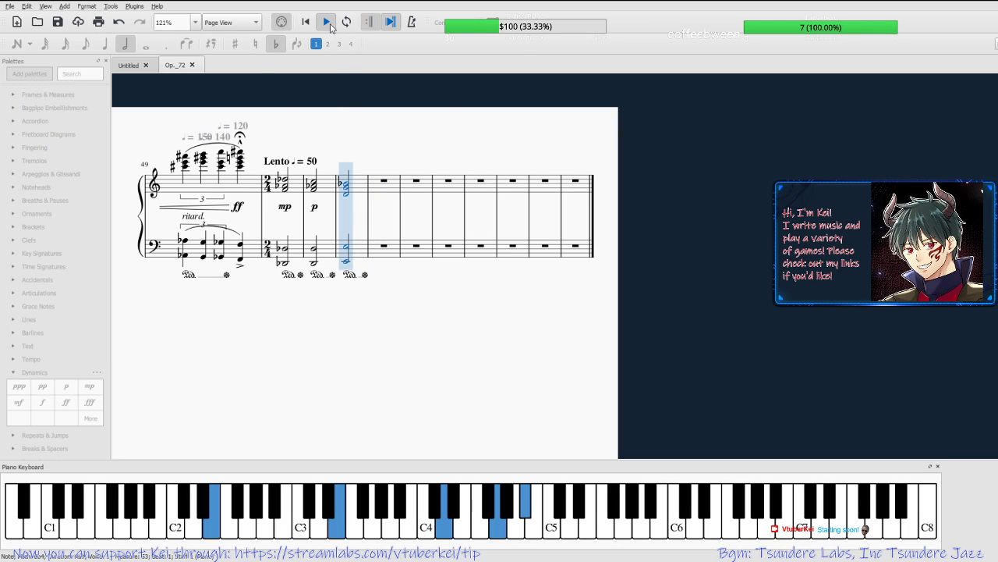
left_click(328, 22)
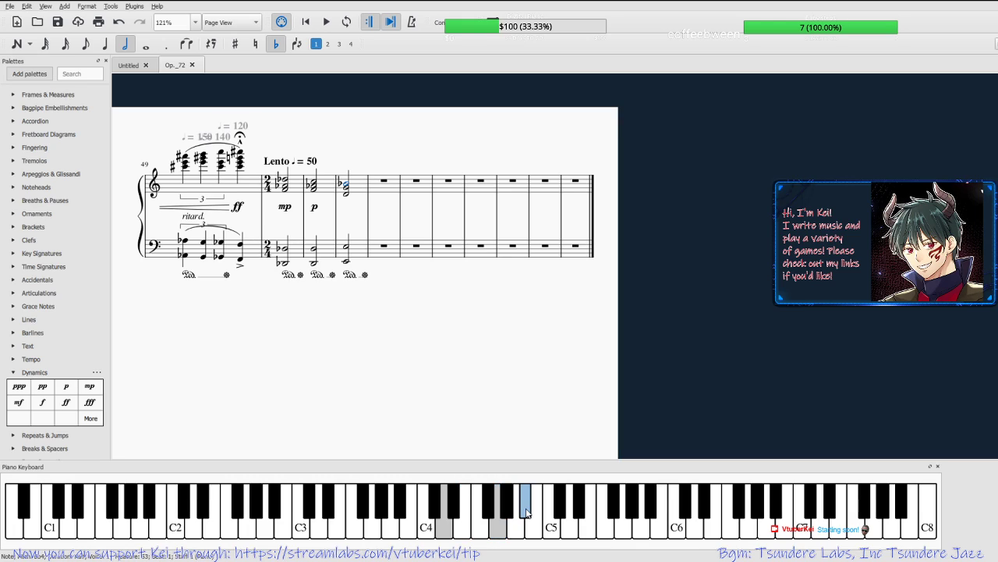
Try out arpeggios of D, E, G and B-flat on the piano keyboard, from D4 up to G5.
left_click(450, 534)
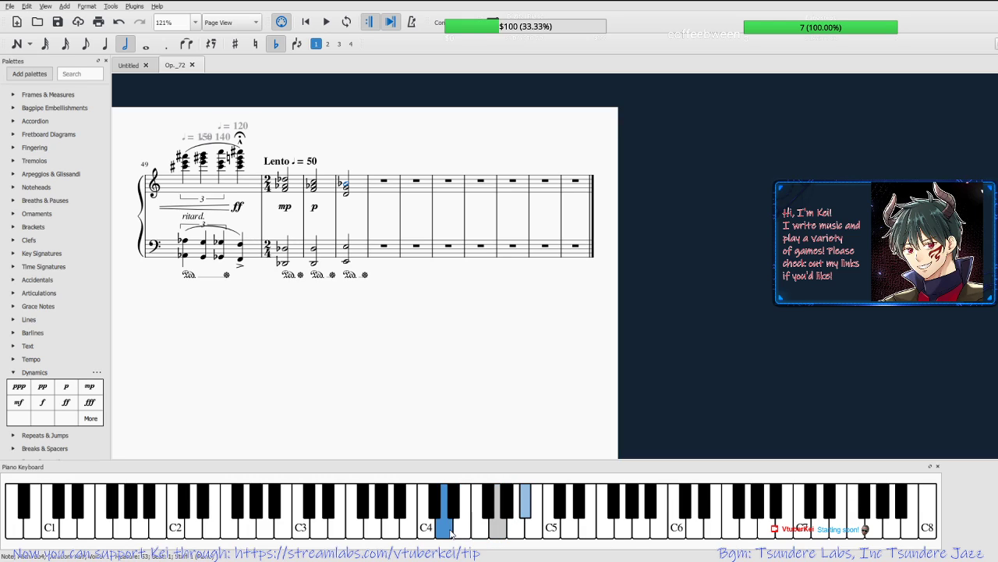
left_click(461, 533)
left_click(503, 530)
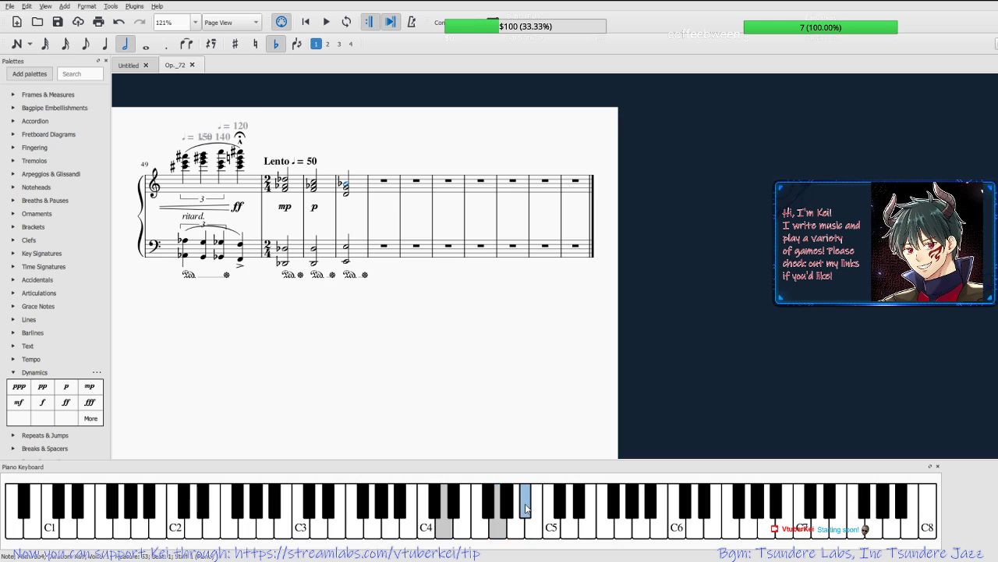
left_click(465, 532)
left_click(497, 530)
left_click(525, 515)
left_click(500, 530)
left_click(567, 531)
left_click(580, 531)
left_click(568, 532)
left_click(526, 511)
left_click(567, 530)
left_click(587, 530)
left_click(622, 530)
left_click(586, 530)
left_click(567, 531)
left_click(525, 502)
left_click(567, 531)
left_click(585, 531)
left_click(527, 506)
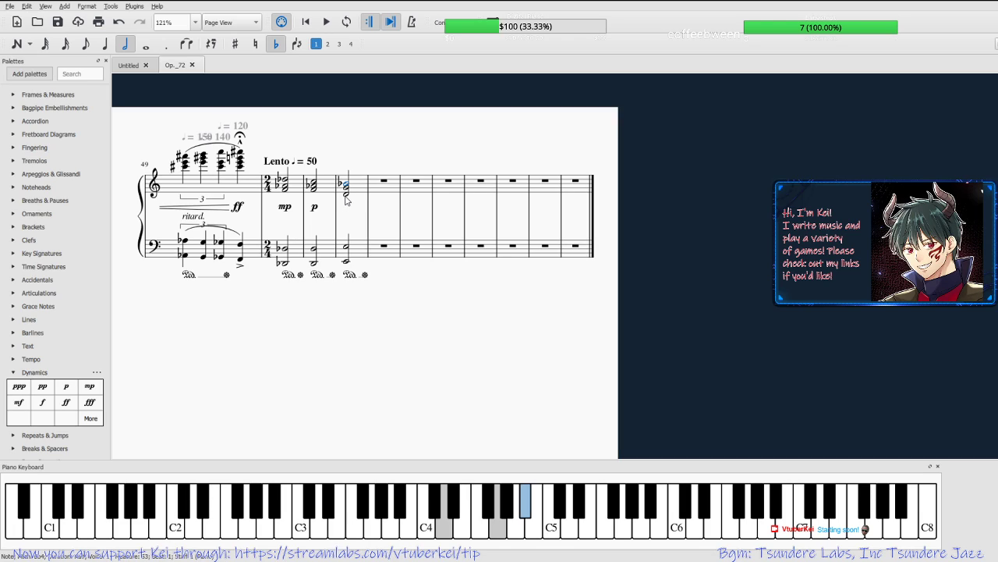
Listen to the D, G and B-flat of the measure 52 treble chord one note at a time.
left_click(346, 197)
left_click(347, 188)
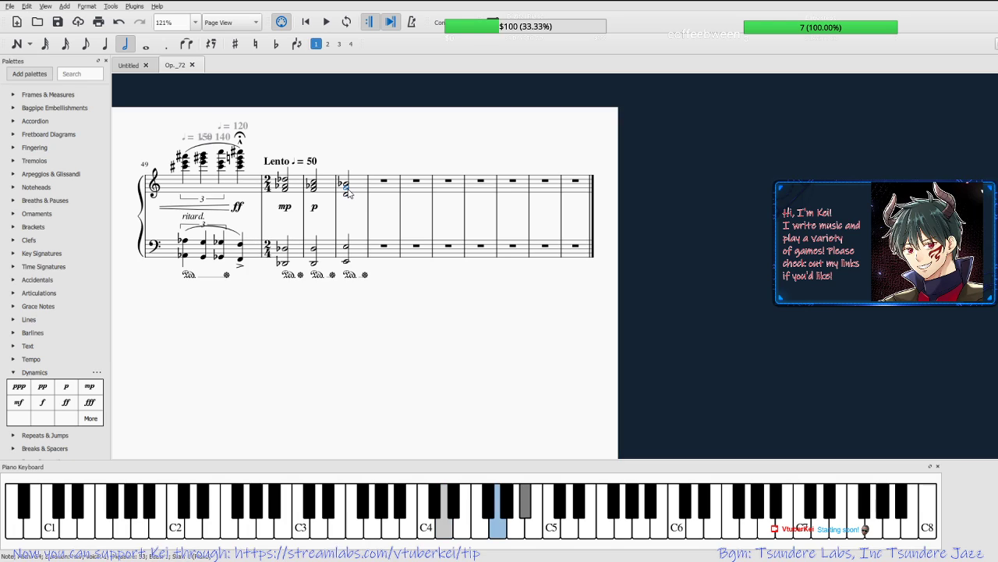
key("alt+Up")
left_click(347, 189)
left_click(346, 196)
left_click(347, 188)
left_click(347, 184)
left_click(347, 188)
left_click(346, 194)
left_click(346, 188)
left_click(346, 184)
key("Left")
Raise the bottom D of the measure 52 treble chord to F and play back from measure 50.
left_click(347, 194)
key("Up")
key("Up")
key("Up")
key("Left")
key("Left")
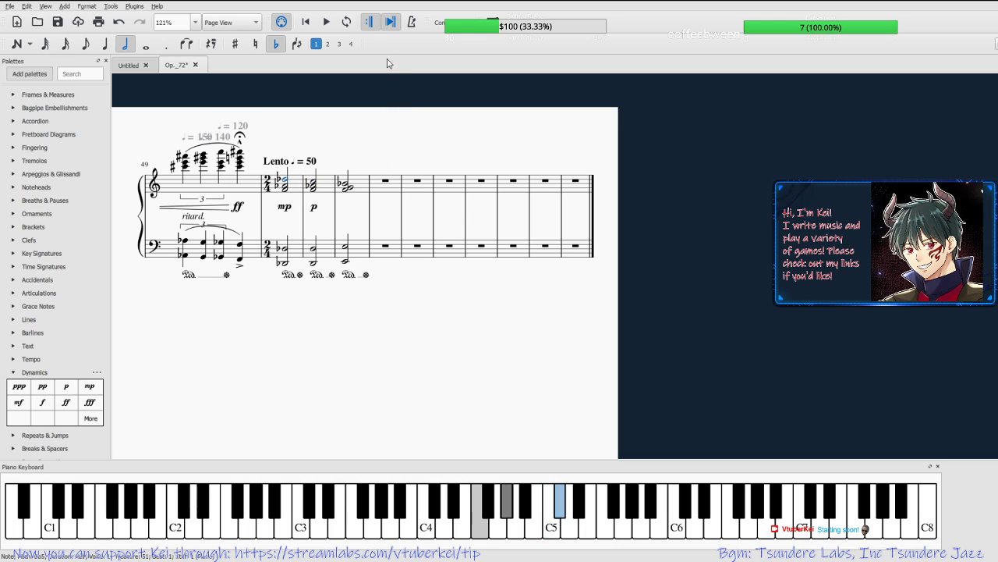
left_click(327, 22)
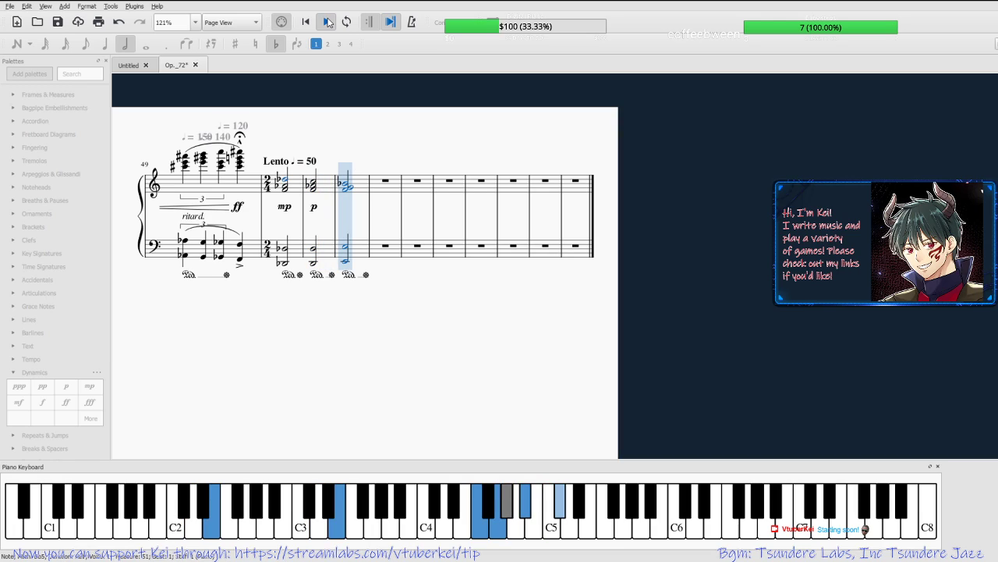
left_click(328, 22)
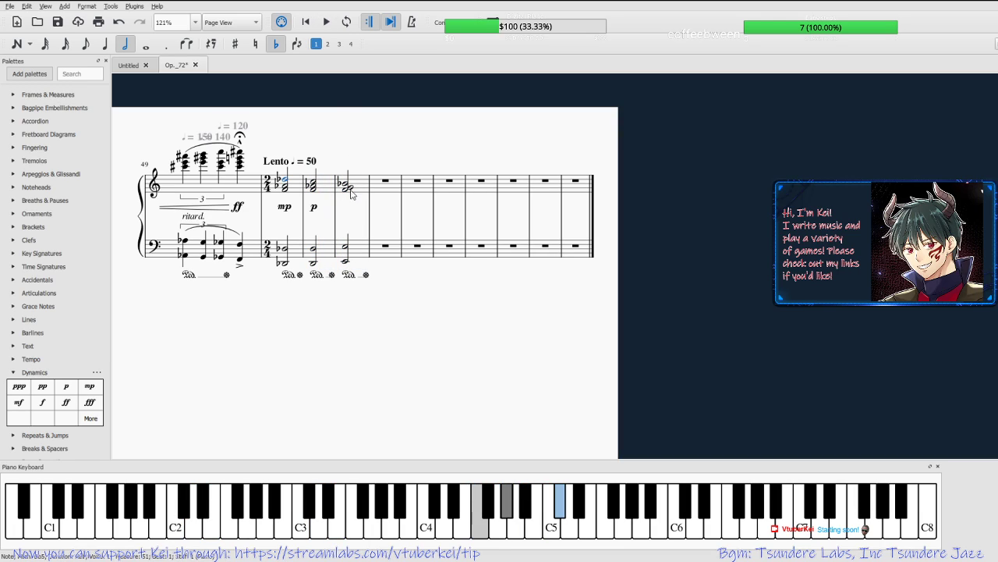
Lower the F at the bottom of the measure 52 treble chord to D and briefly play back from measure 50.
left_click(347, 253)
left_click(345, 190)
left_click(351, 192)
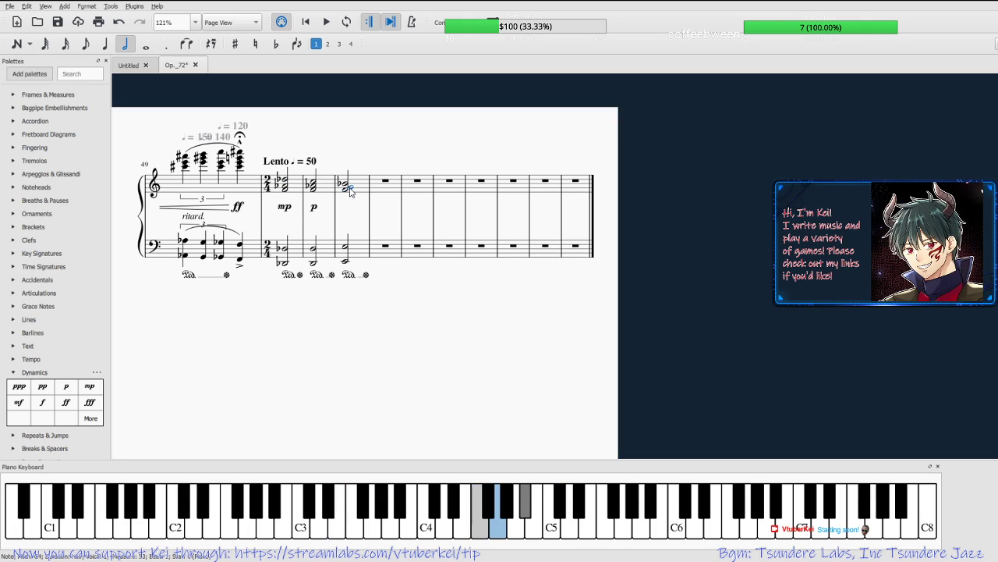
left_click(349, 194)
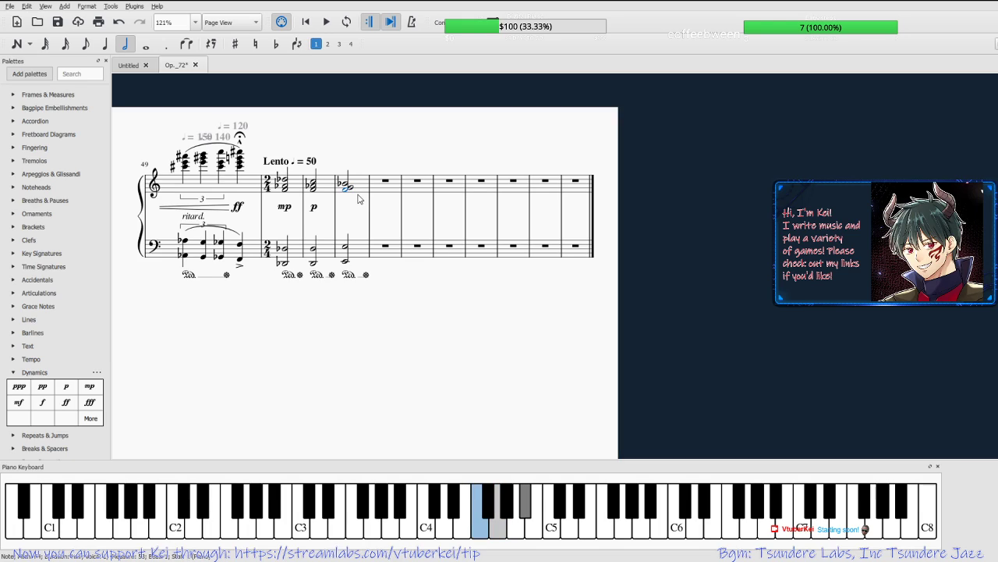
key("Down")
key("Down")
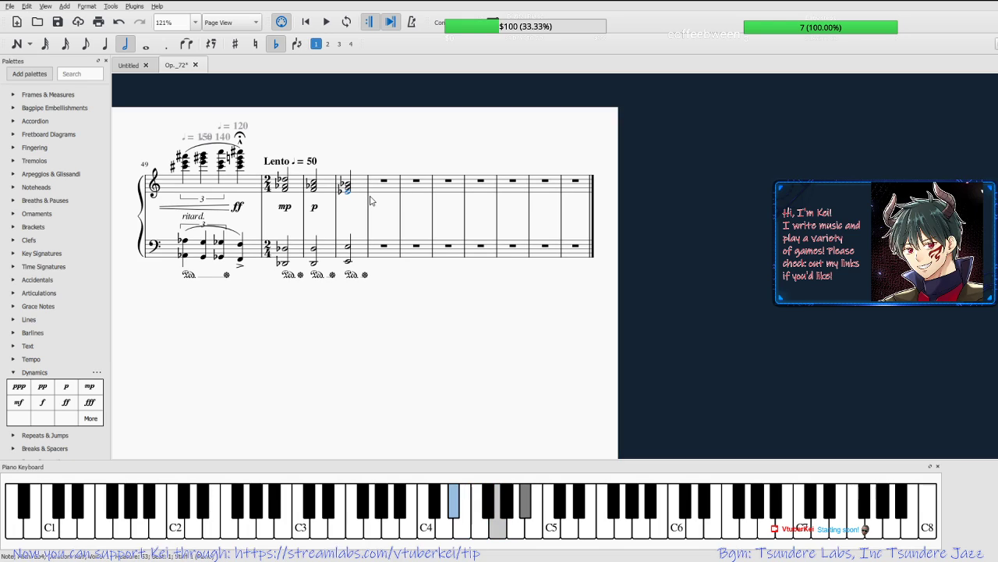
key("Left")
key("Left")
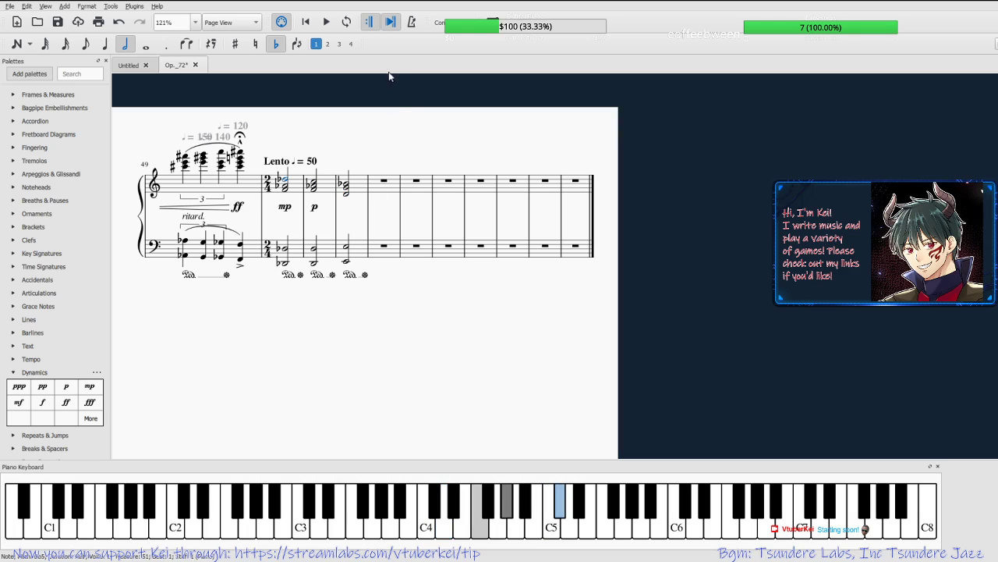
left_click(327, 23)
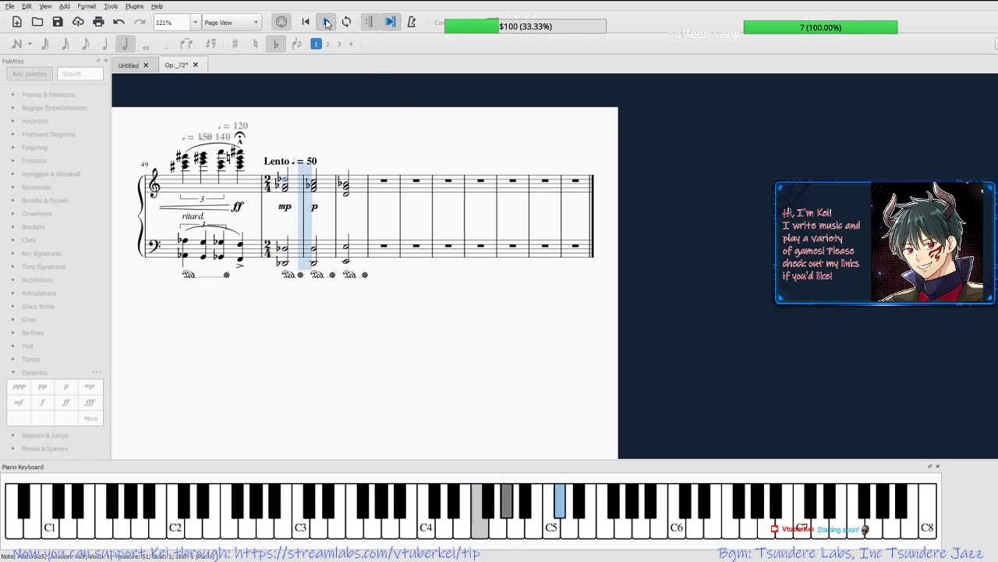
left_click(328, 23)
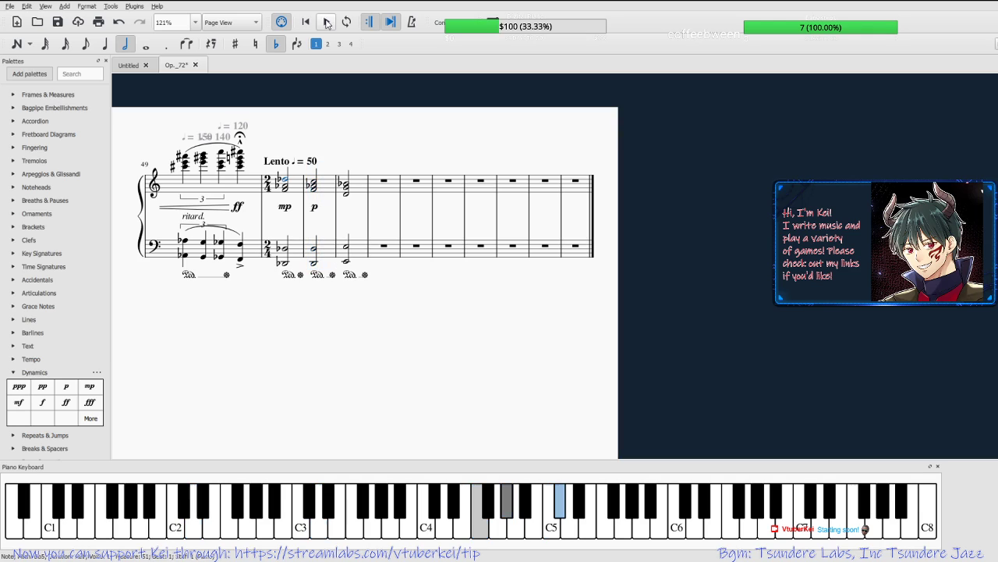
Lower both notes of the measure 52 bass octave to D and play back from measure 50.
left_click(346, 248)
key("Left")
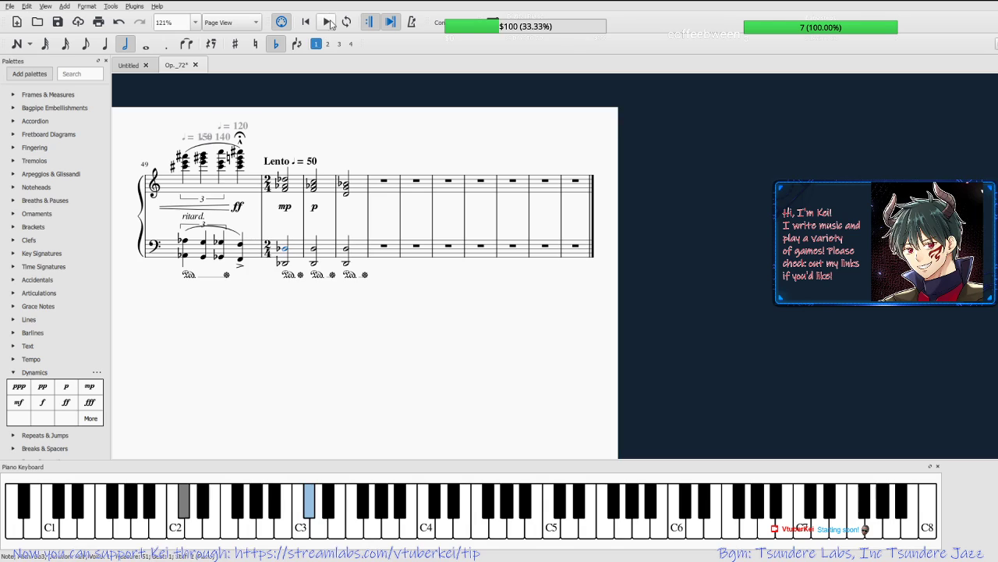
left_click(327, 22)
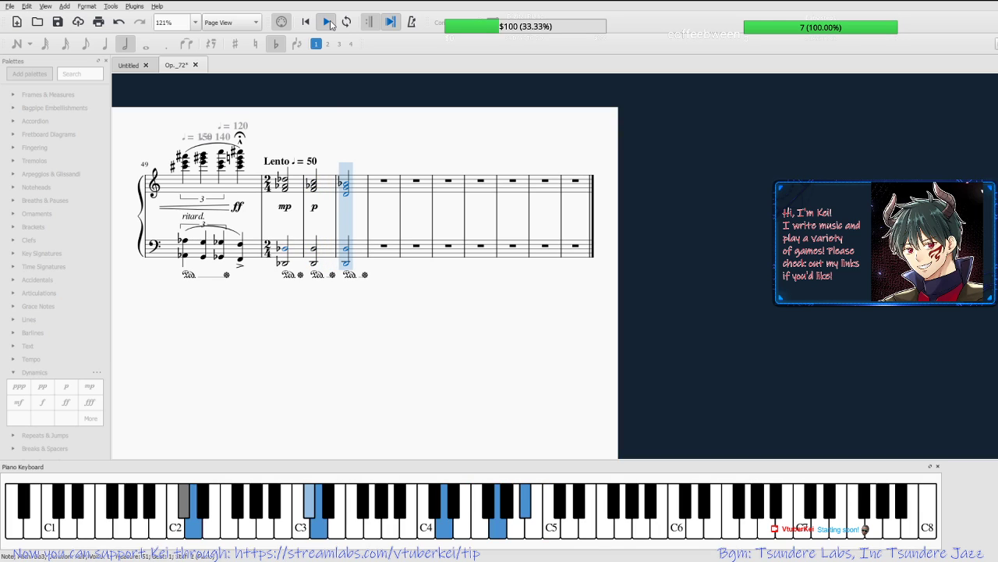
left_click(327, 22)
Raise the G in the measure 52 treble chord to A-flat and its top B-flat to C.
left_click(348, 190)
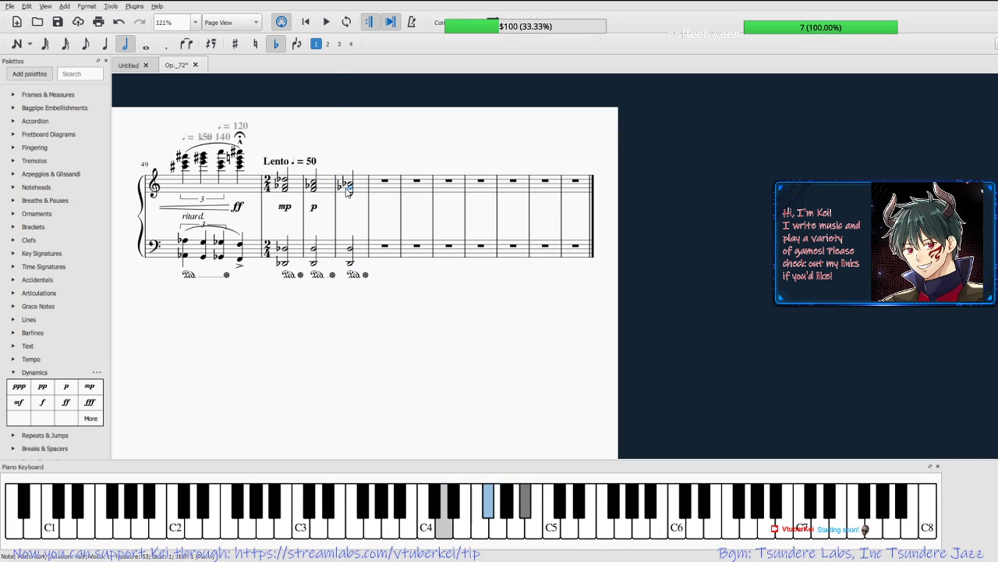
key("Up")
key("Up")
key("j")
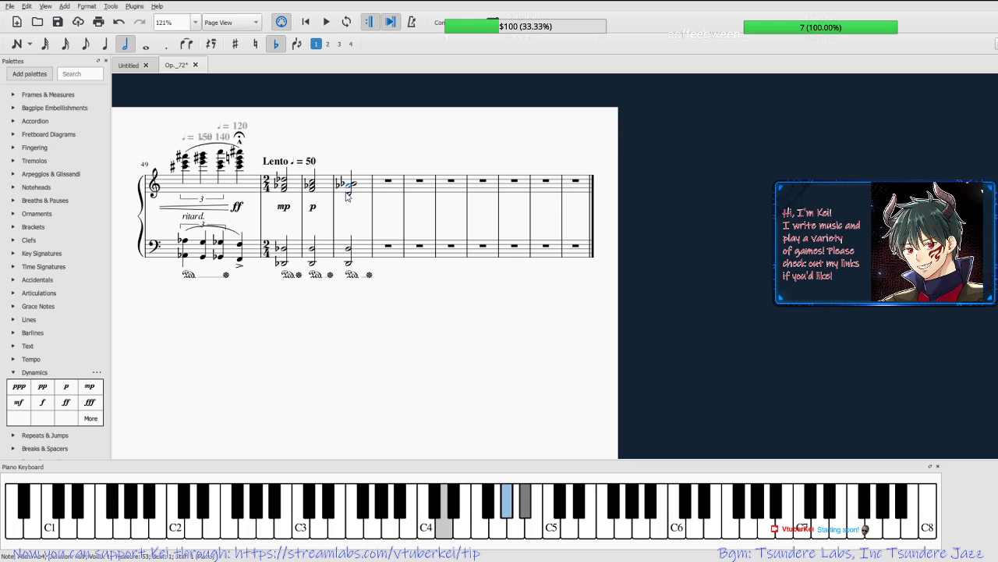
left_click(355, 184)
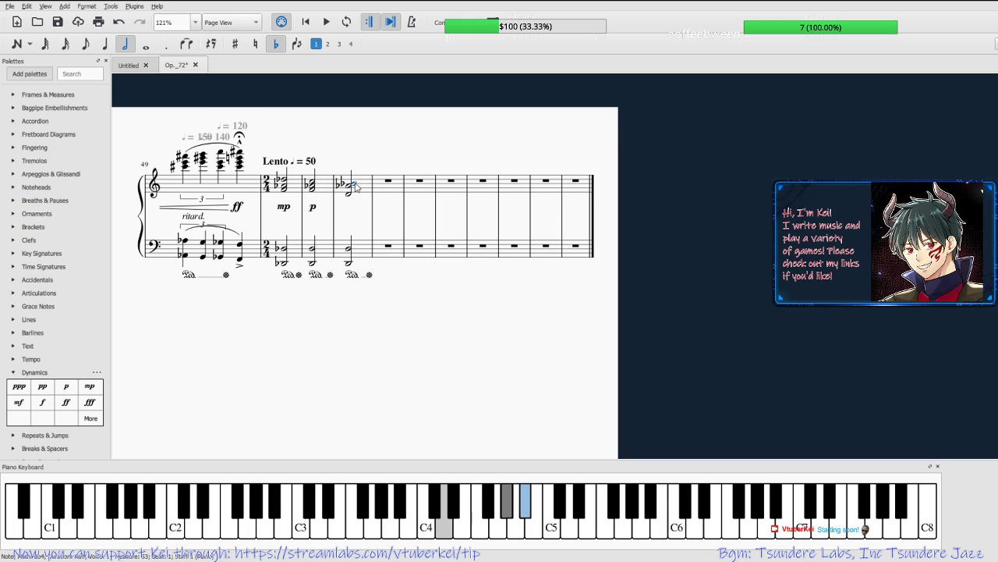
key("Up")
key("Up")
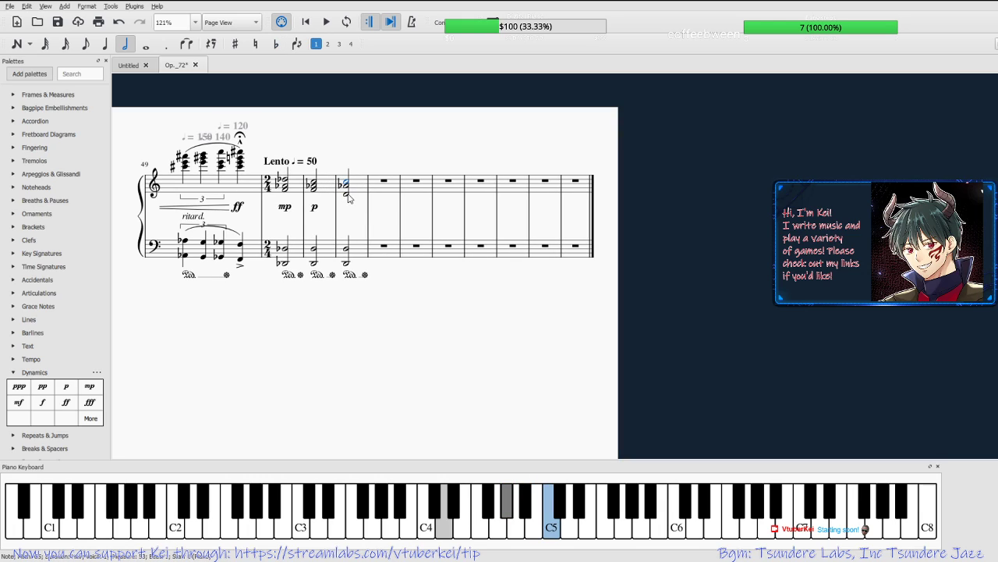
Raise the bottom D of the measure 52 treble chord to E-flat, spelled with a flat.
left_click(348, 194)
key("Up")
key("j")
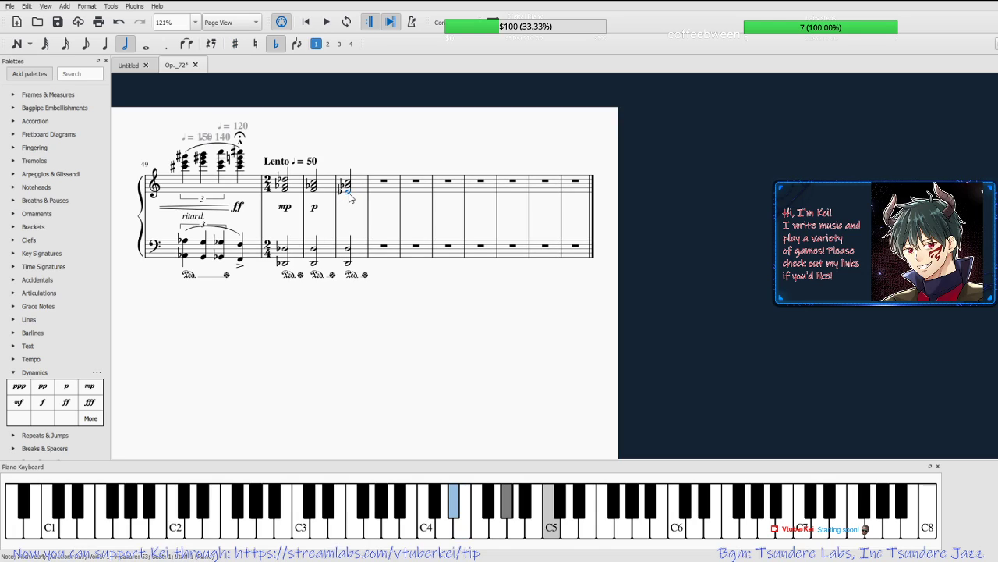
Save the score and play back briefly from the first Lento chord in measure 50.
key("Left")
key("Left")
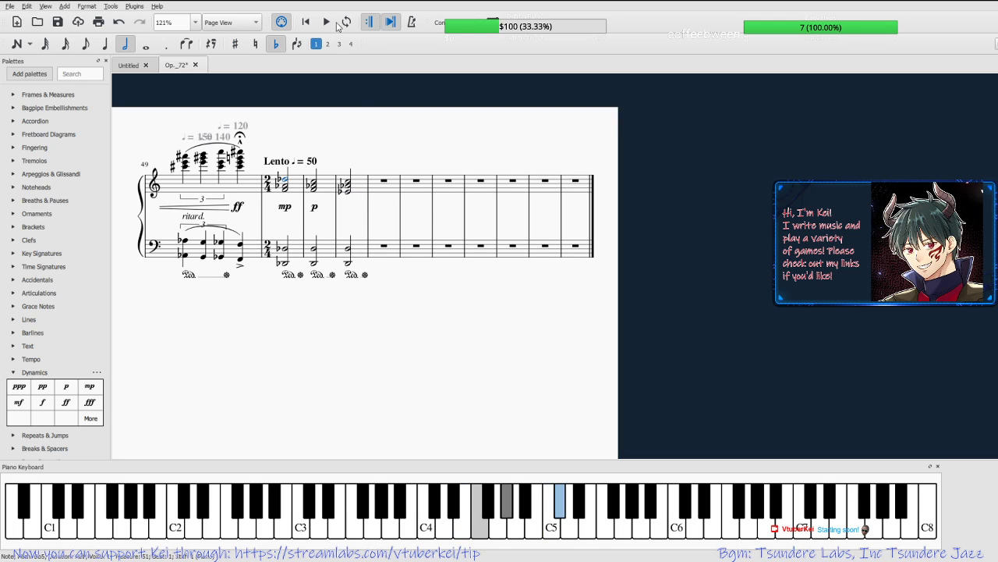
key("ctrl+s")
left_click(327, 22)
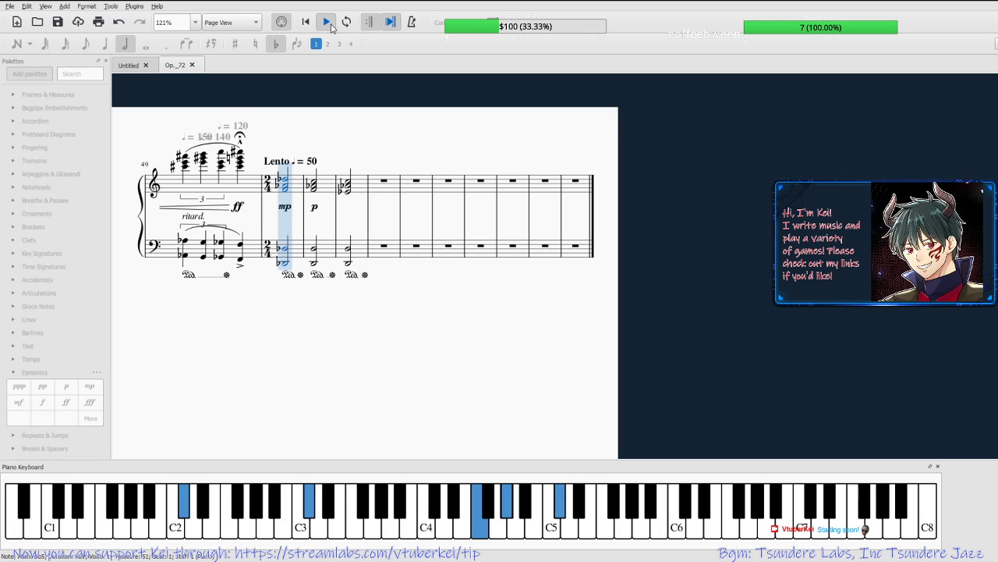
left_click(327, 22)
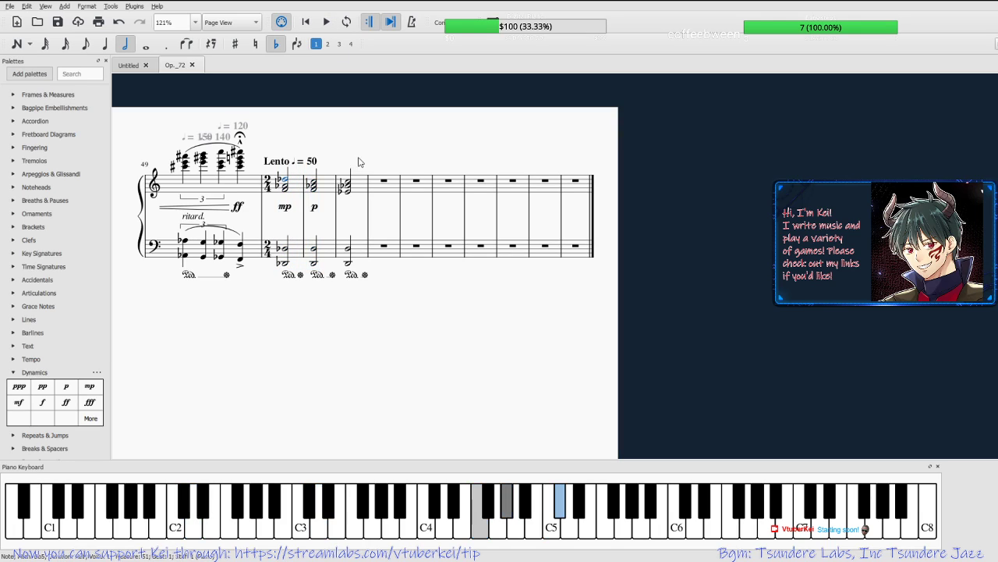
Raise both notes of the measure 52 bass octave to E-flat and play back from the first Lento chord.
left_click(348, 250)
key("Up")
key("Up")
key("Down")
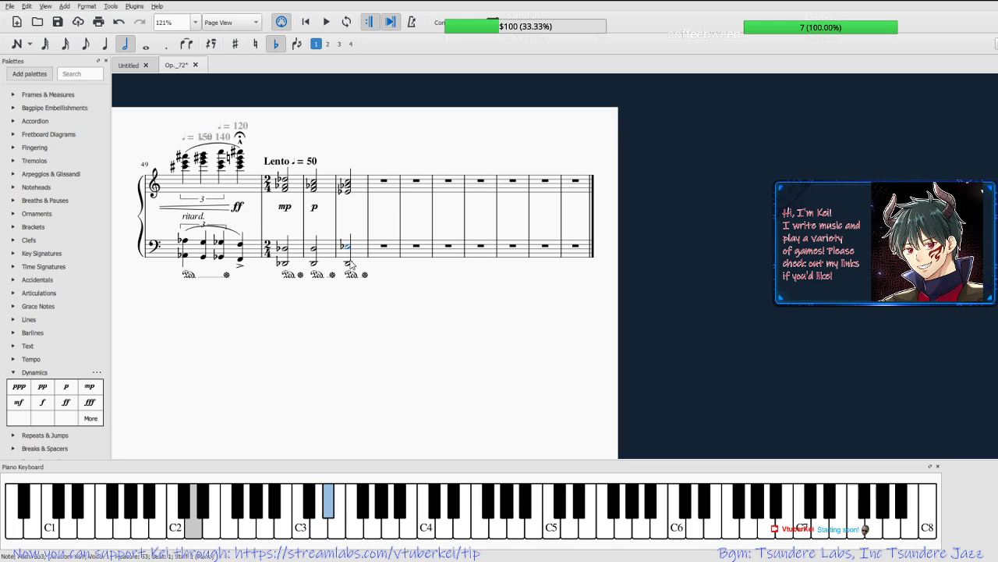
left_click(349, 263)
key("Up")
key("Up")
key("Down")
left_click(345, 192)
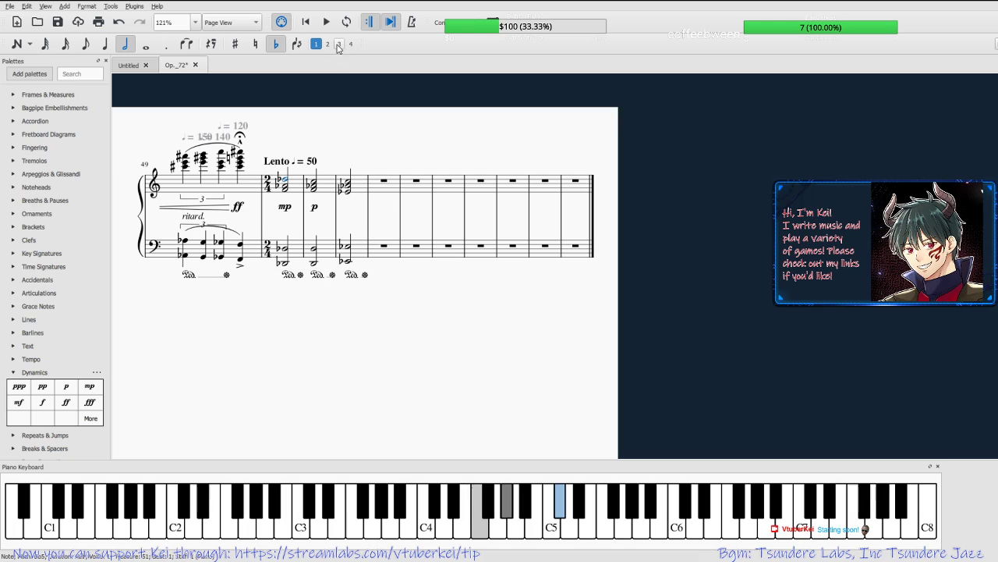
left_click(327, 22)
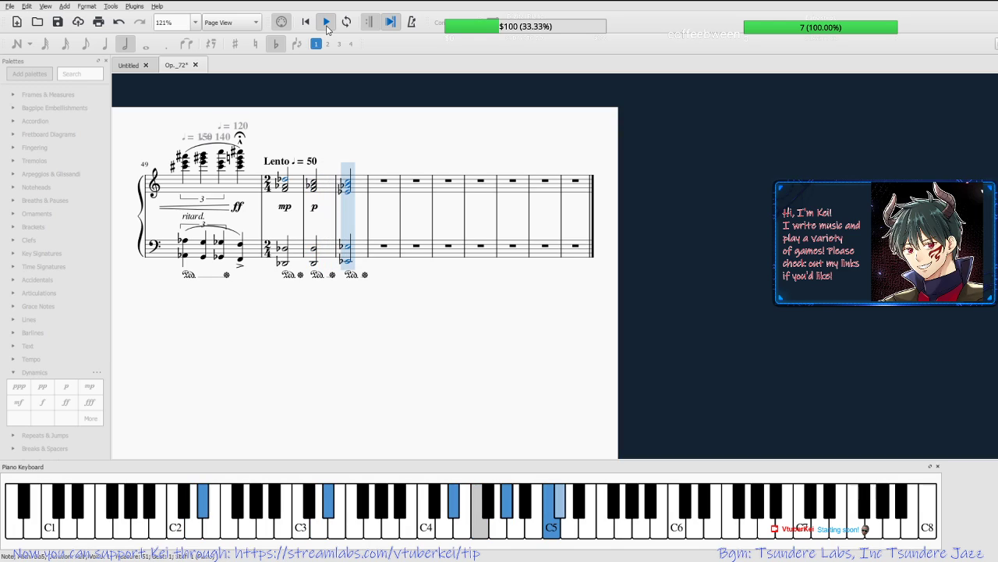
left_click(327, 26)
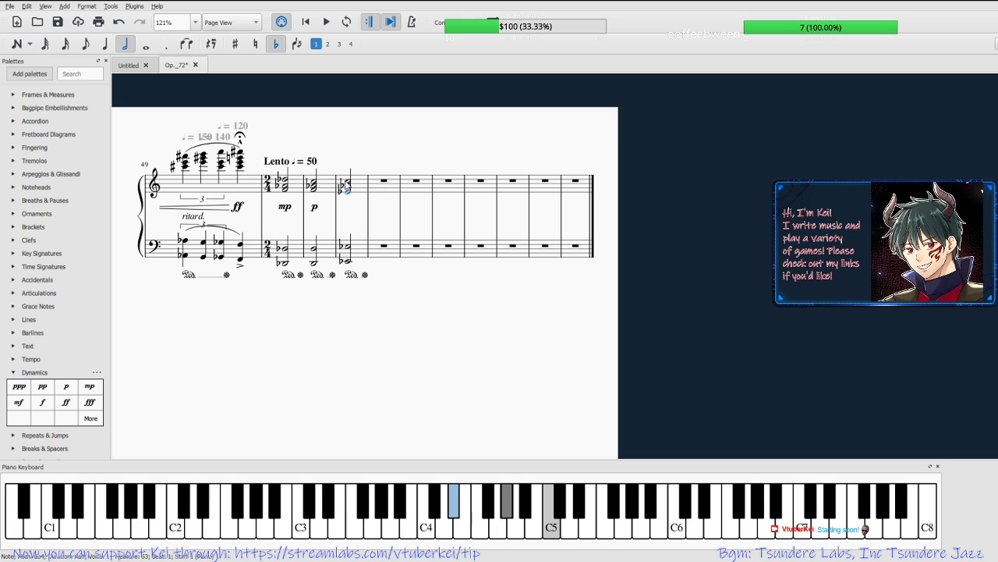
Lower the top C of the measure 52 treble chord to B, save the score and play back from the first Lento chord.
left_click(350, 183)
key("Down")
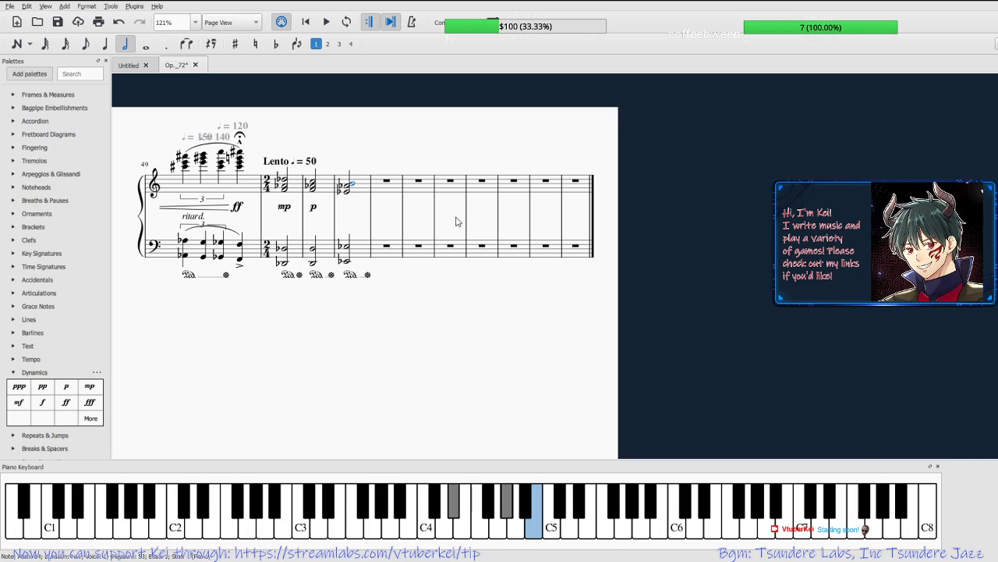
left_click(285, 183)
key("ctrl+s")
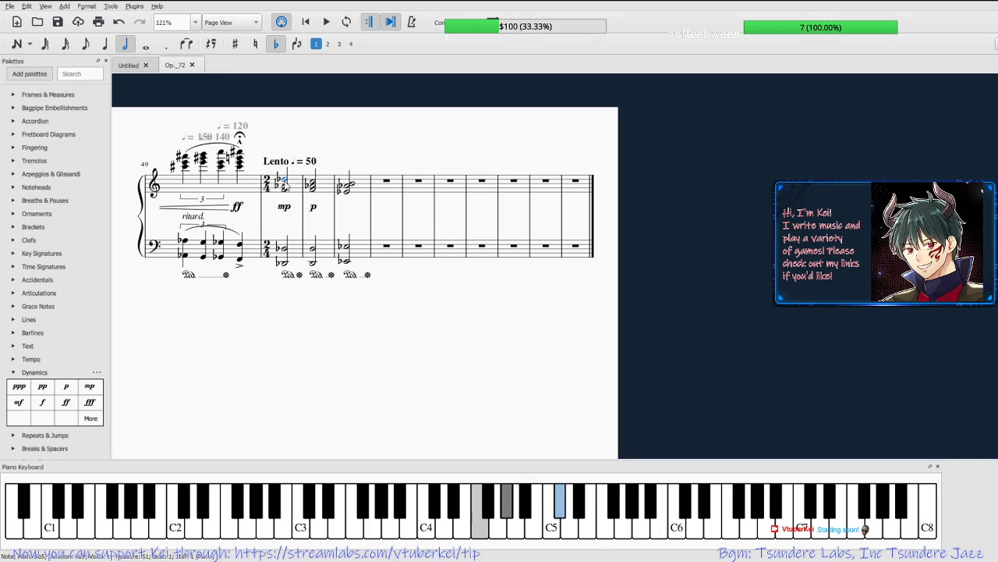
left_click(327, 22)
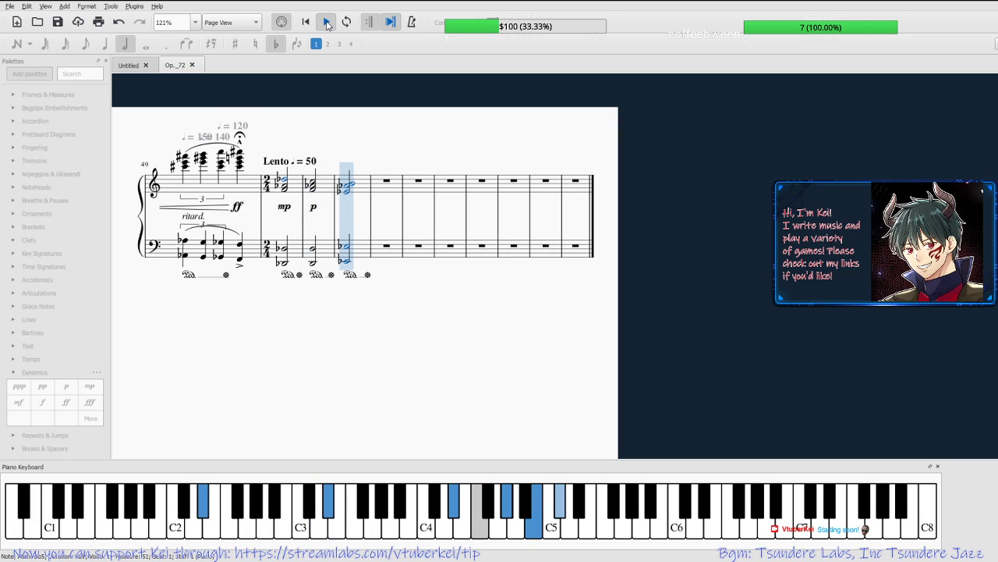
left_click(326, 23)
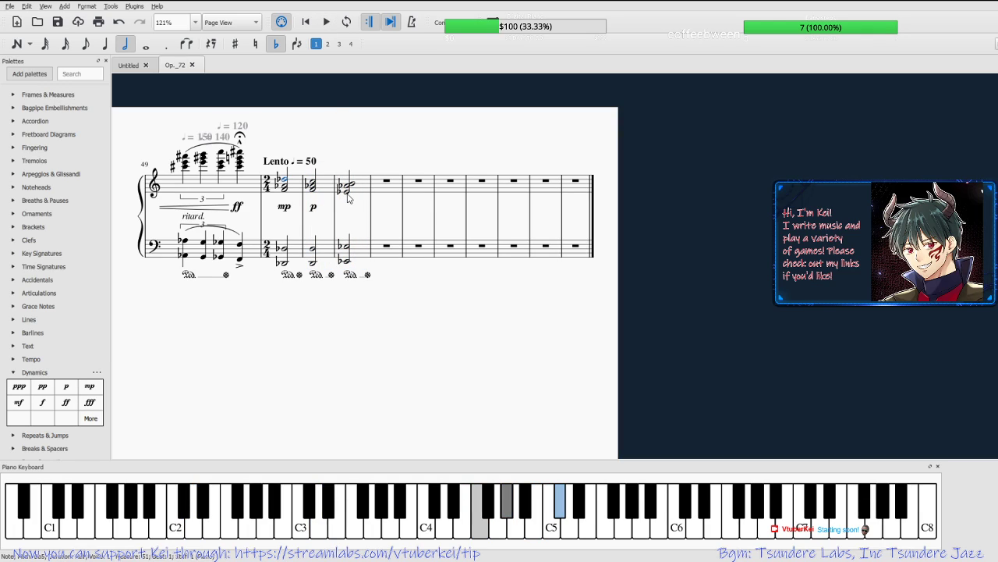
Lower the bottom E-flat of the measure 52 treble chord to D and play back the Lento chords.
left_click(349, 190)
key("Down")
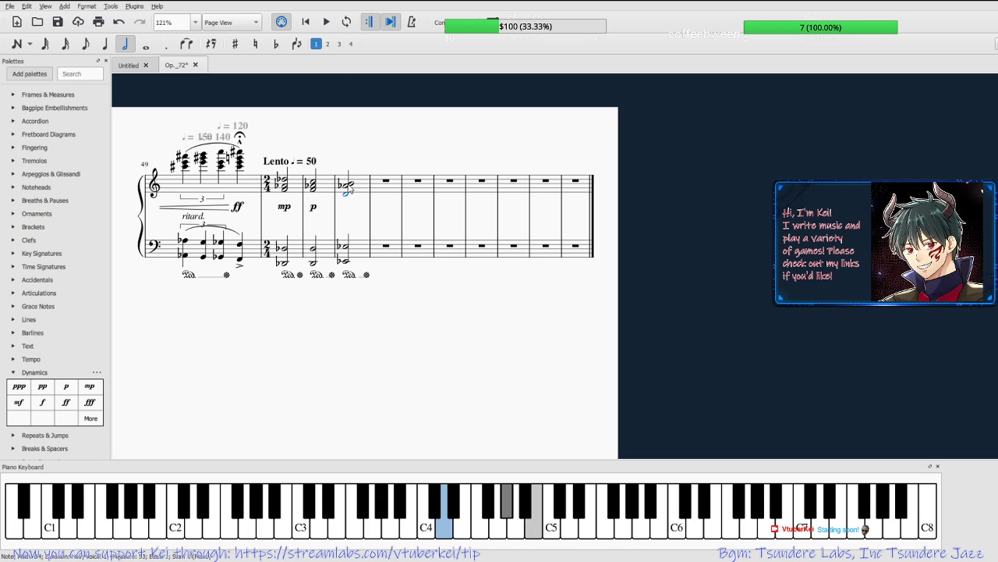
left_click(348, 184)
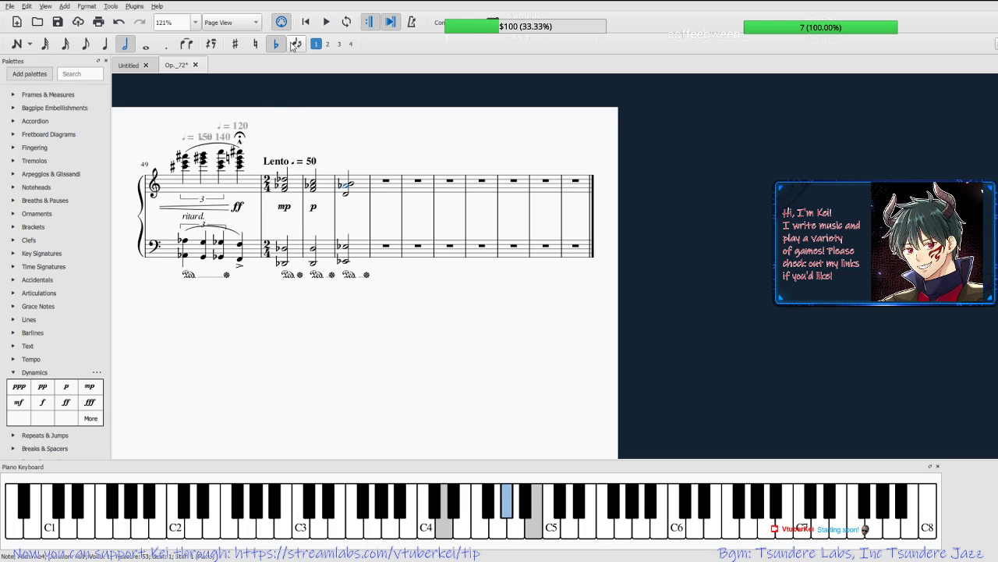
left_click(329, 22)
left_click(328, 22)
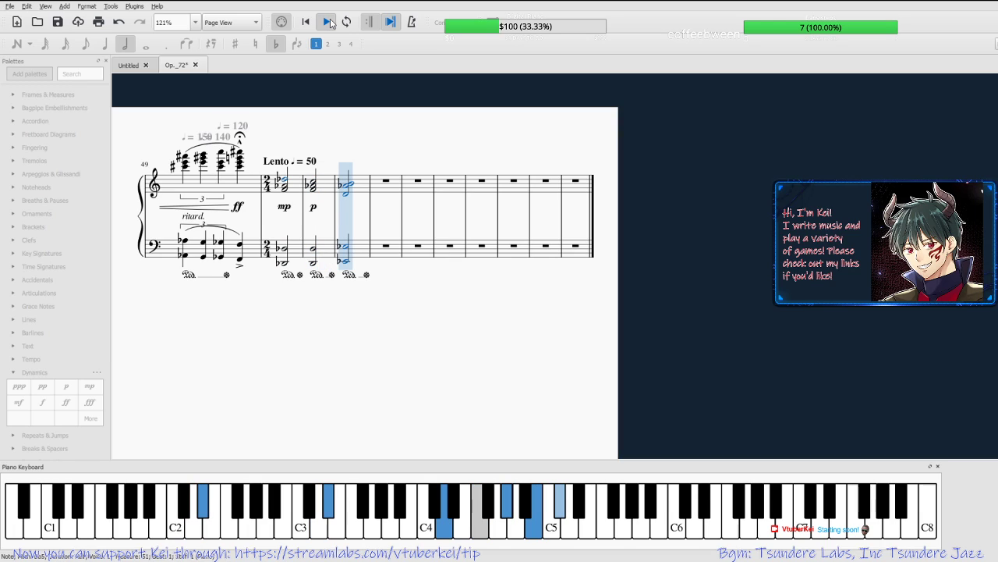
left_click(328, 22)
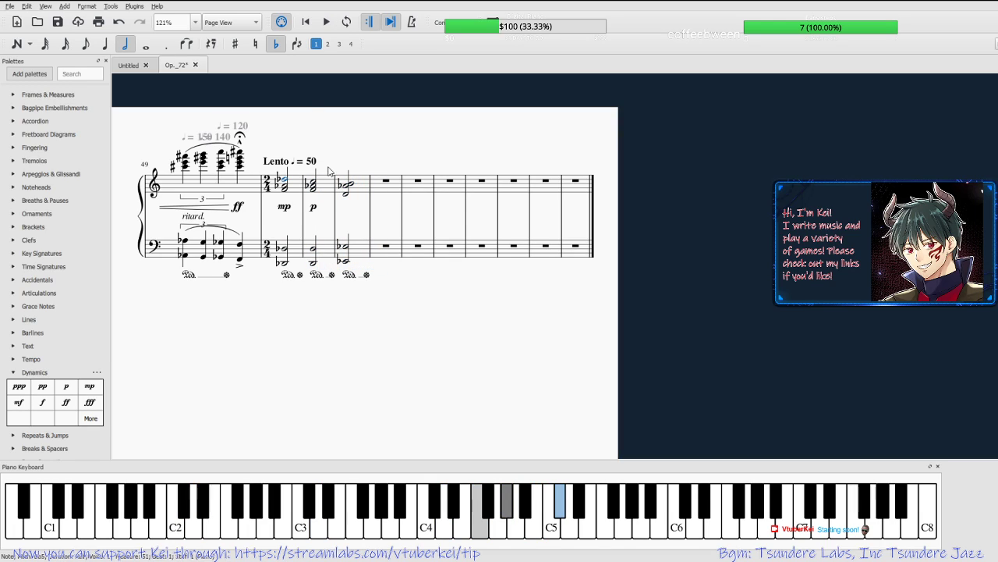
Lower the bottom note of the measure 52 treble chord to D-flat and play back from the first Lento chord.
left_click(346, 194)
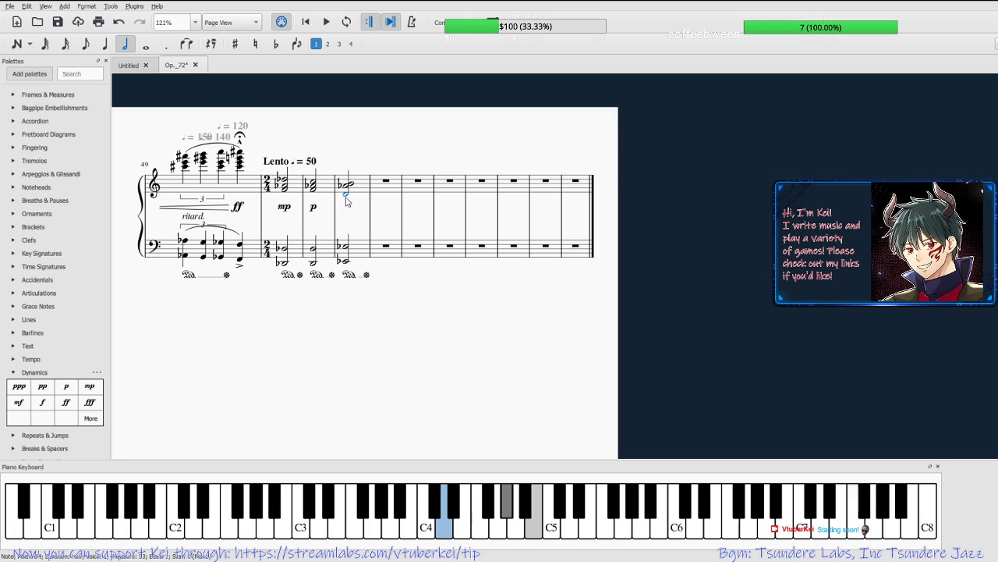
key("Down")
key("Left")
key("Left")
key("Left")
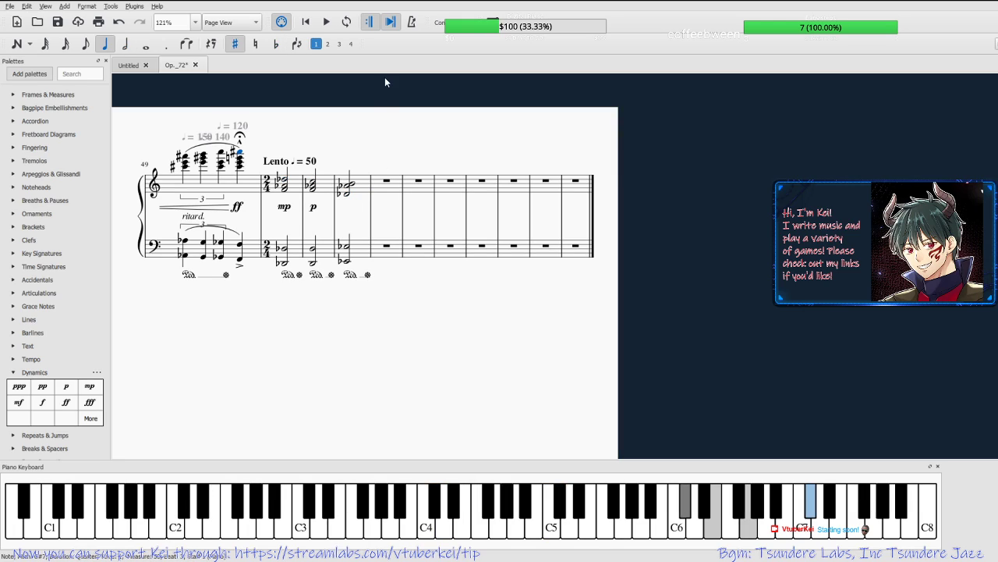
key("Right")
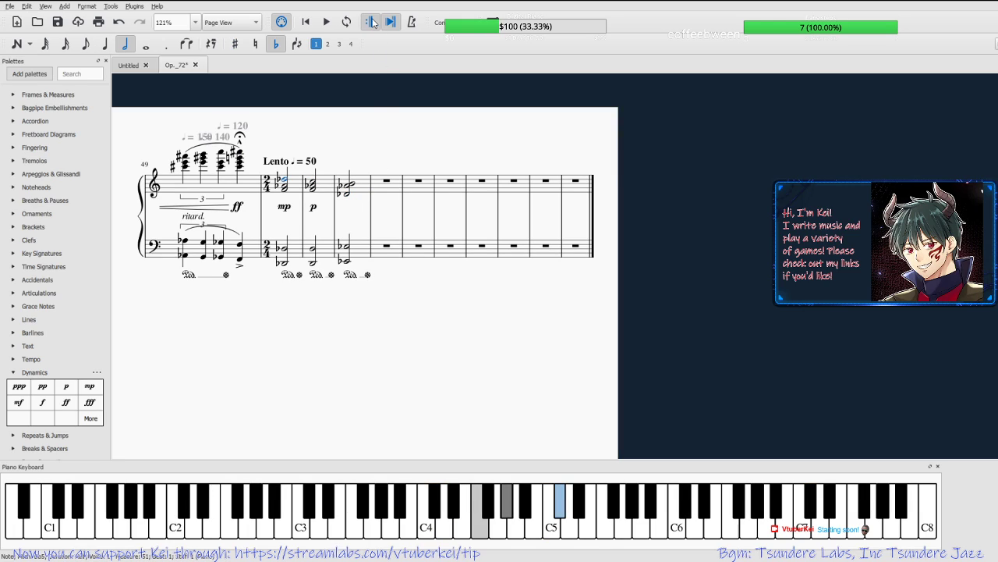
left_click(331, 24)
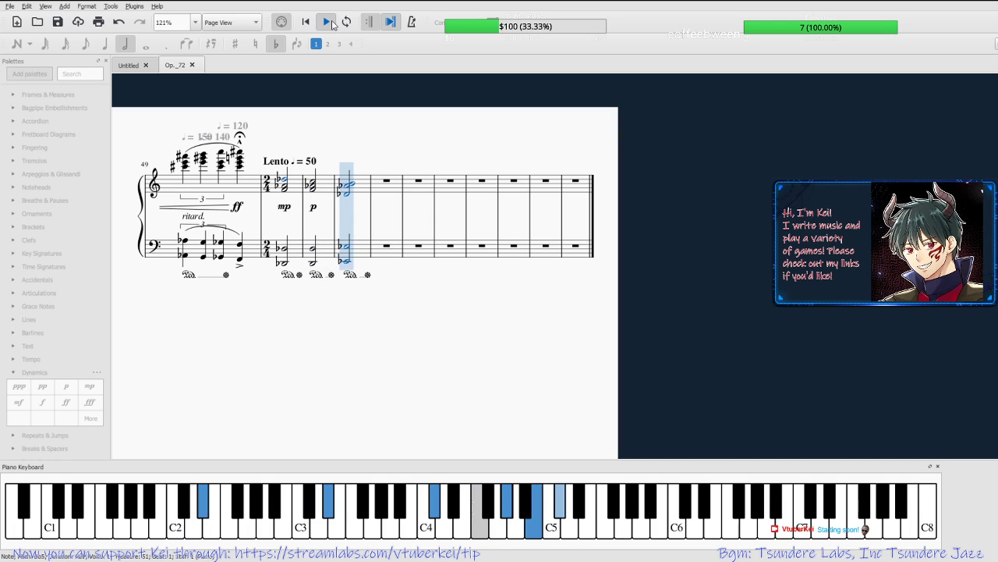
left_click(327, 23)
Raise the bottom note of the measure 52 treble chord to F and play back from the first Lento chord.
left_click(350, 197)
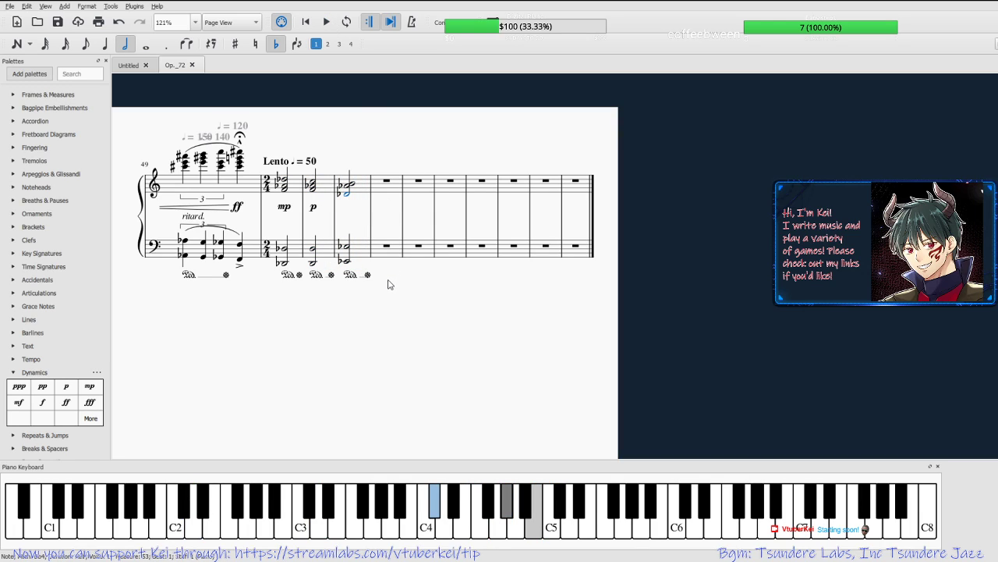
key("Up")
key("Up")
key("Up")
key("Left")
key("Left")
key("Left")
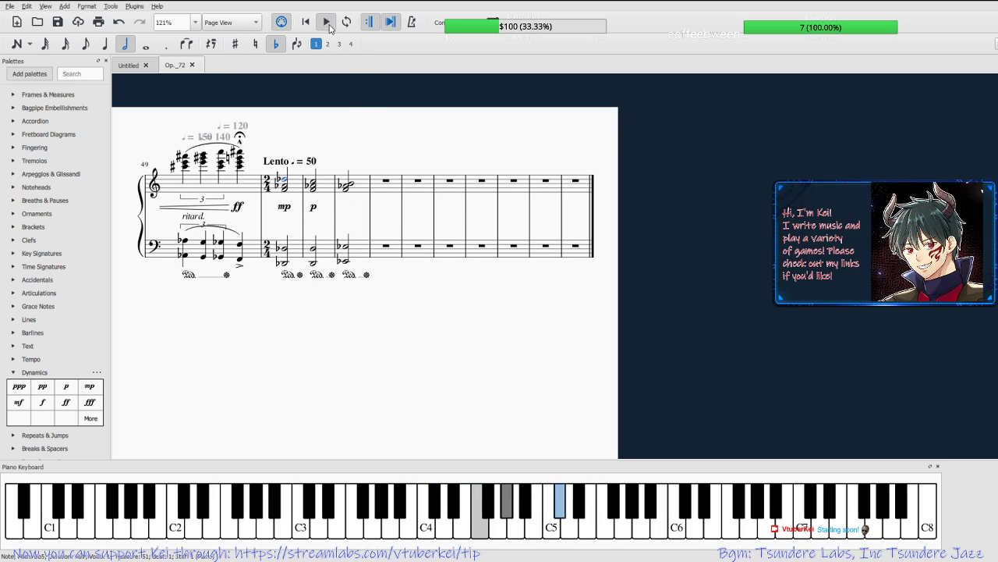
left_click(328, 23)
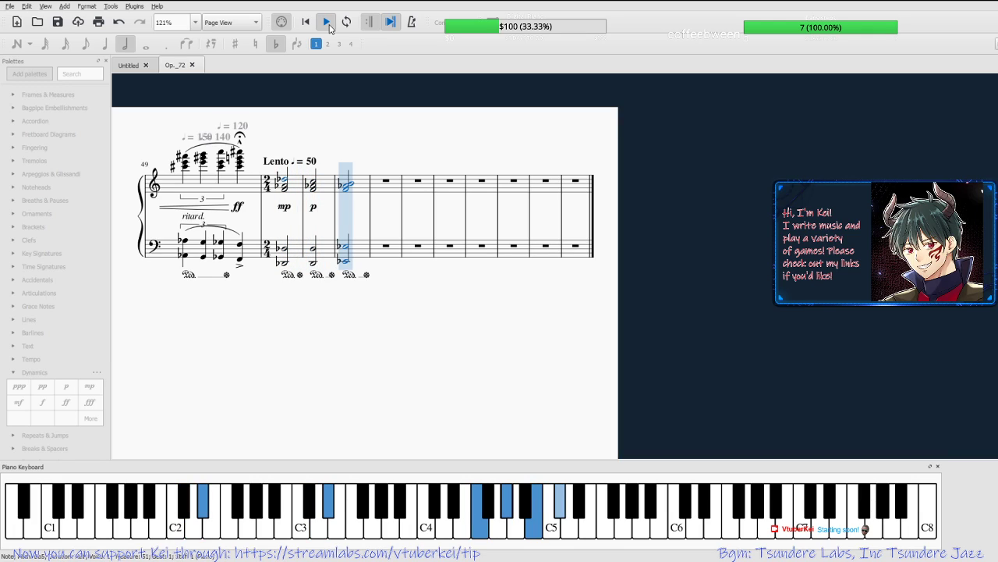
left_click(330, 27)
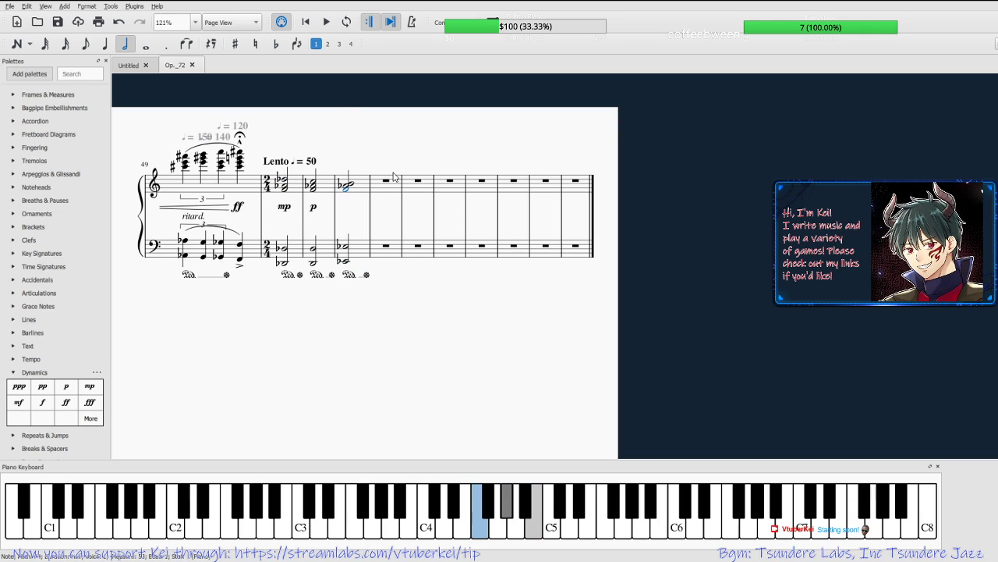
Copy the treble chord and bass octave of measure 52 into the empty measure 53.
key("shift+Down")
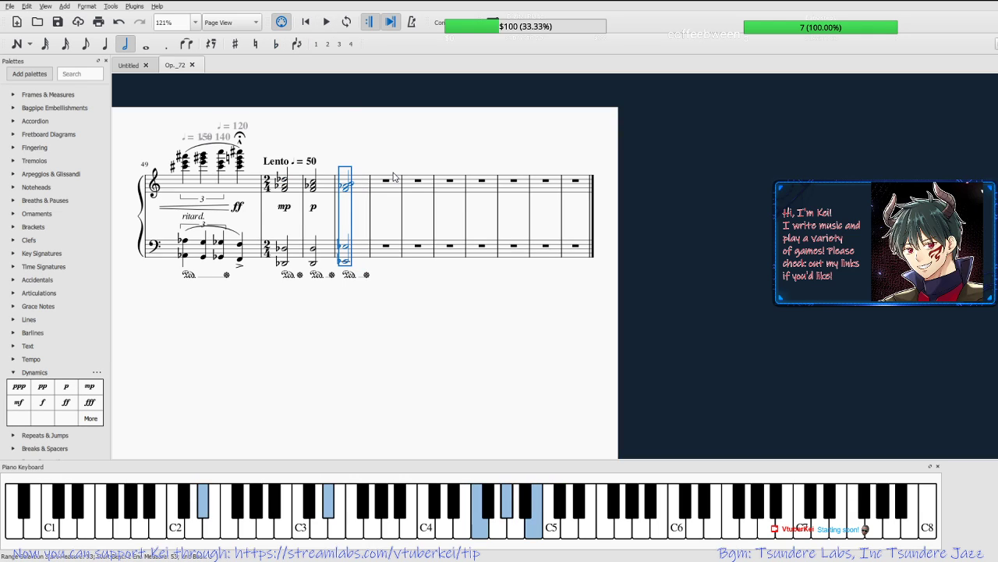
left_click(386, 181)
key("ctrl+v")
Lower the notes of the measure 53 treble chord to E-flat, G and B-flat, from bottom to top.
left_click(381, 192)
left_click(385, 185)
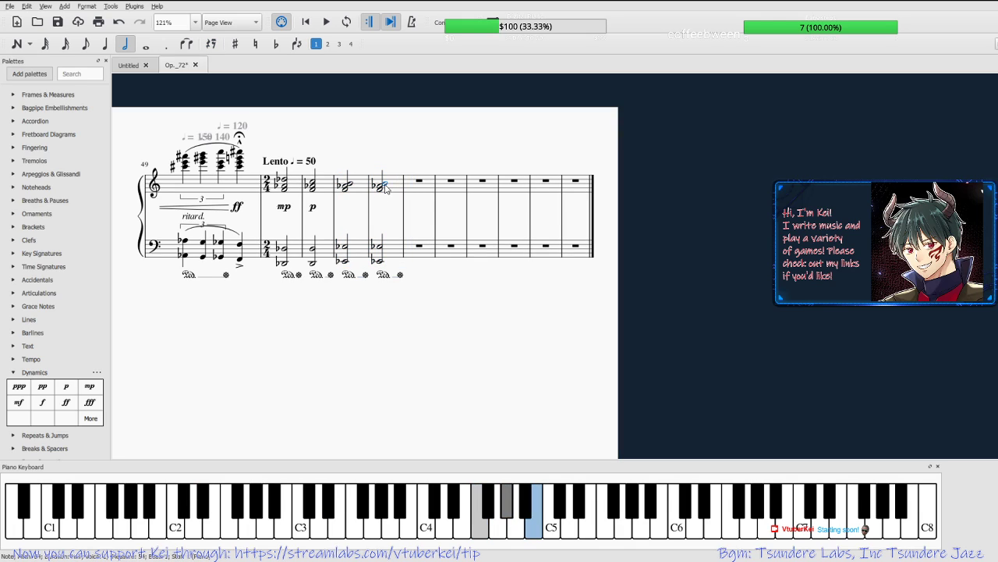
key("Down")
left_click(382, 186)
key("Down")
key("Down")
key("Down")
key("Down")
key("Down")
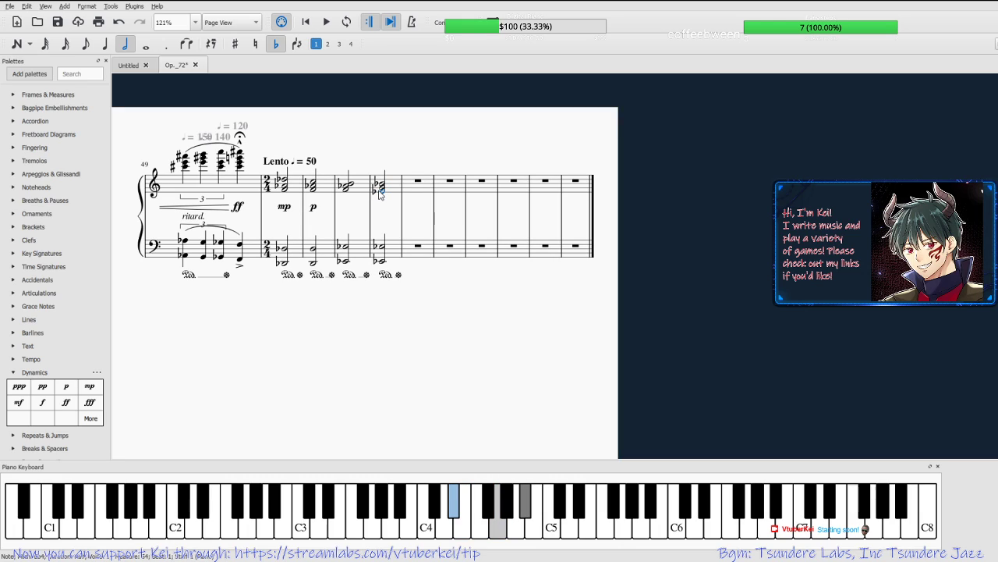
Try neighbouring pitches for the bottom note of the measure 53 treble chord, then return it to E-flat.
key("Down")
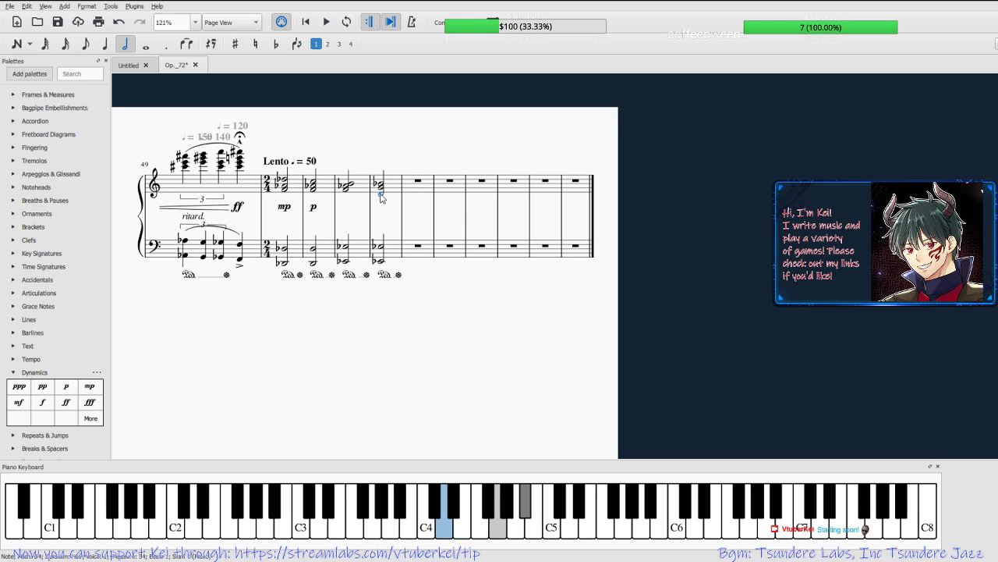
key("Down")
key("Down")
key("Up")
key("Up")
key("Up")
key("Up")
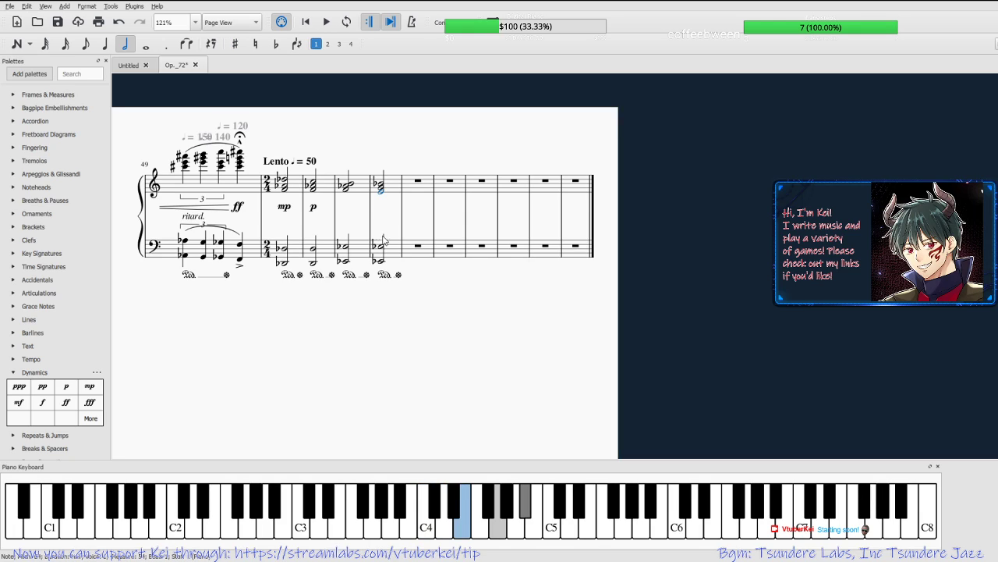
key("Down")
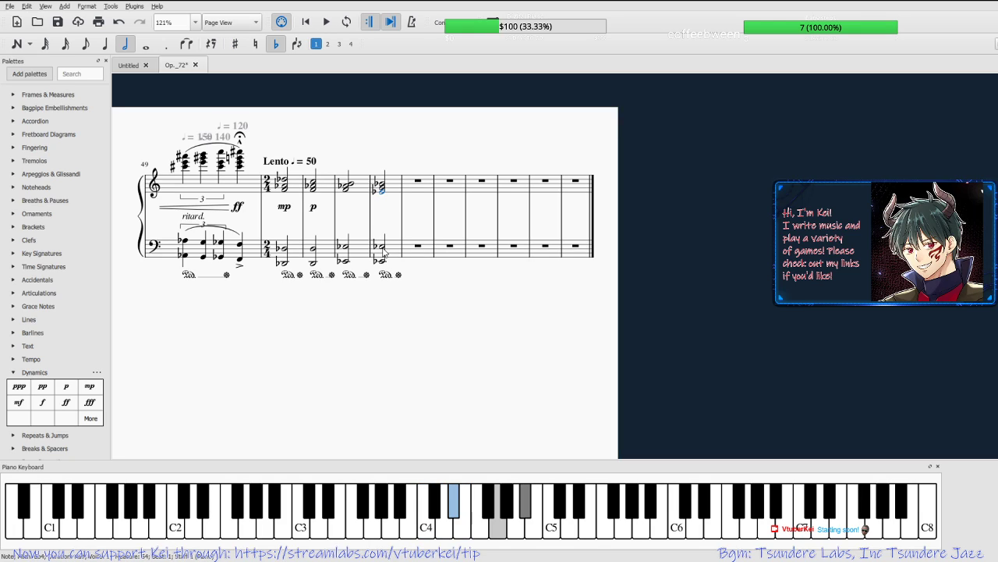
Try pitches up to F-sharp for the upper note of the measure 53 bass octave, then return it to E-flat.
left_click(382, 248)
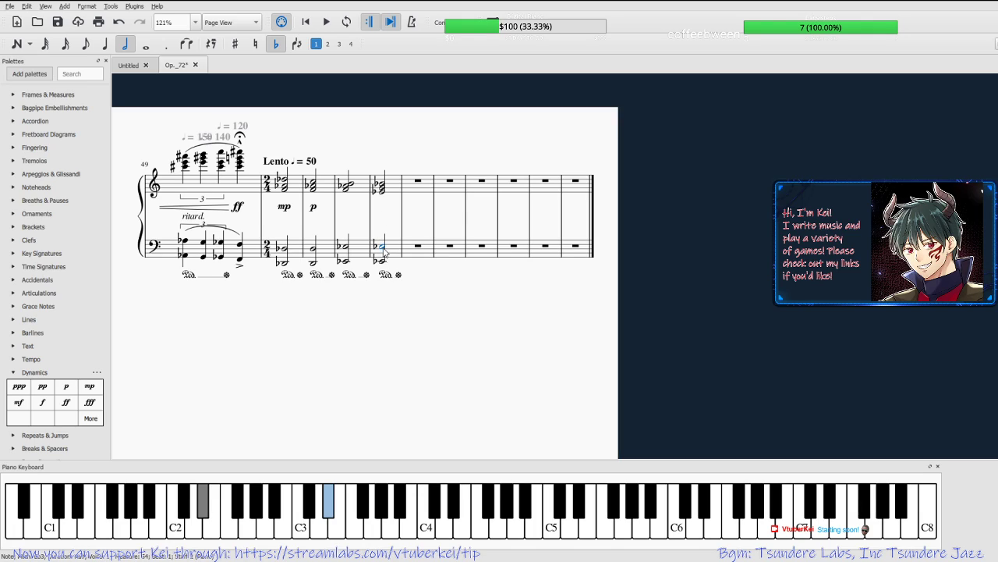
key("Up")
key("Up")
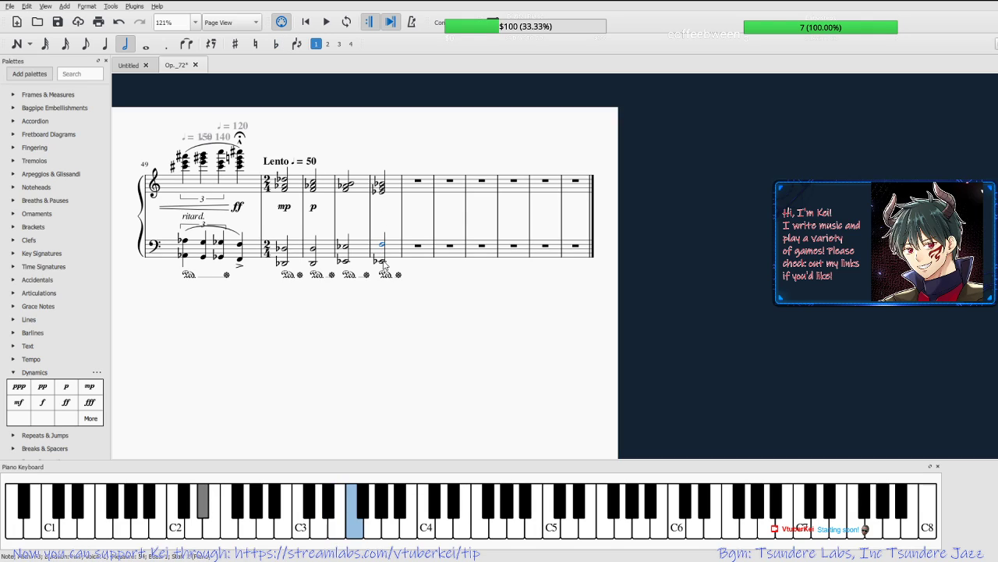
key("Up")
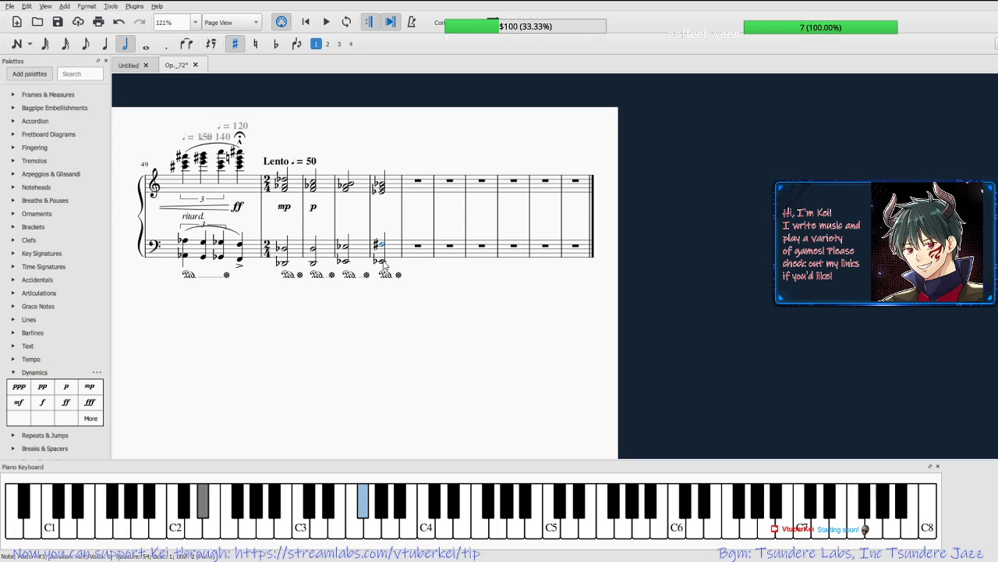
key("Down")
key("Down")
key("Down")
key("Up")
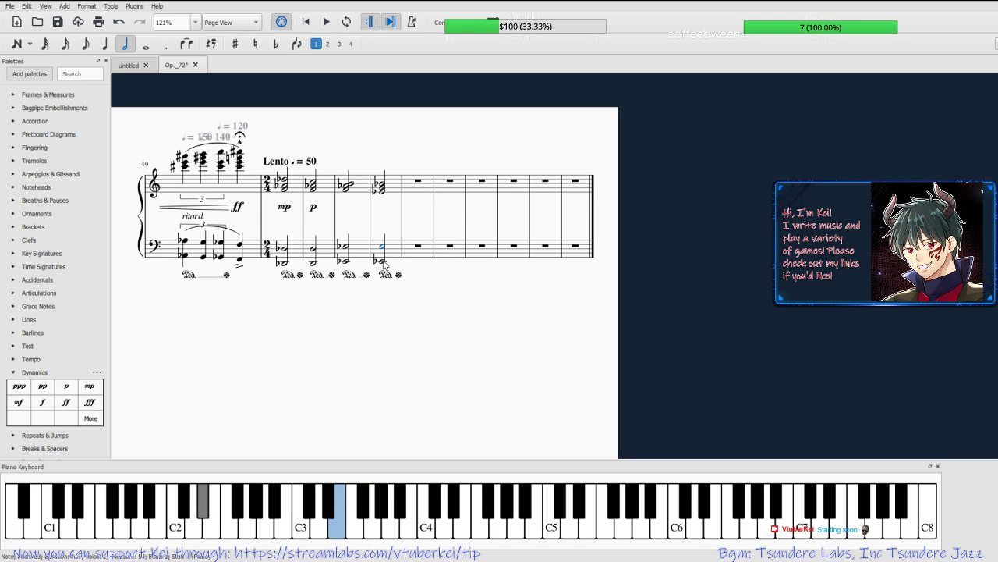
key("Down")
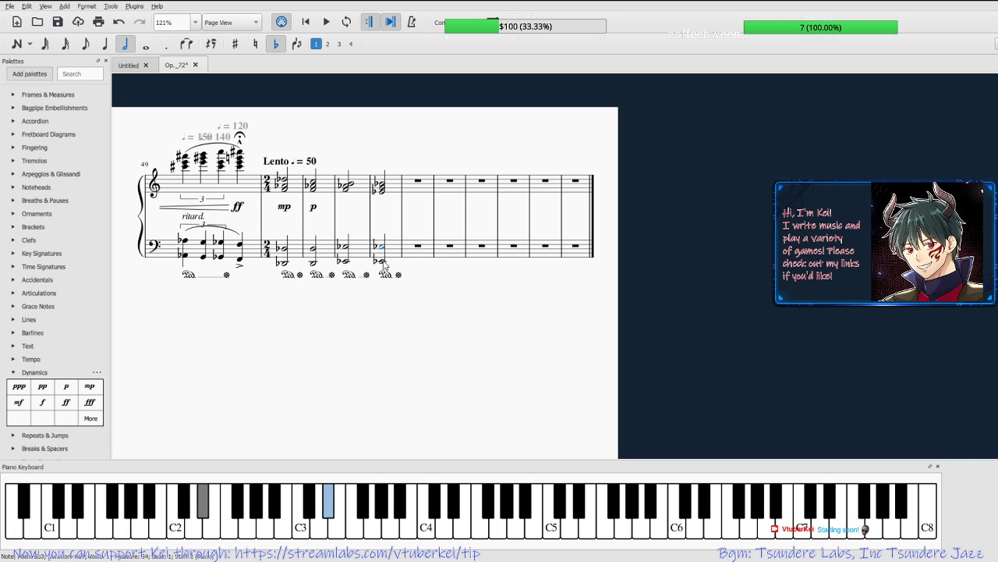
Play back from the last chord of measure 49 through measure 53, then select the B in the measure 52 treble chord.
key("Left")
key("Left")
key("Left")
key("Left")
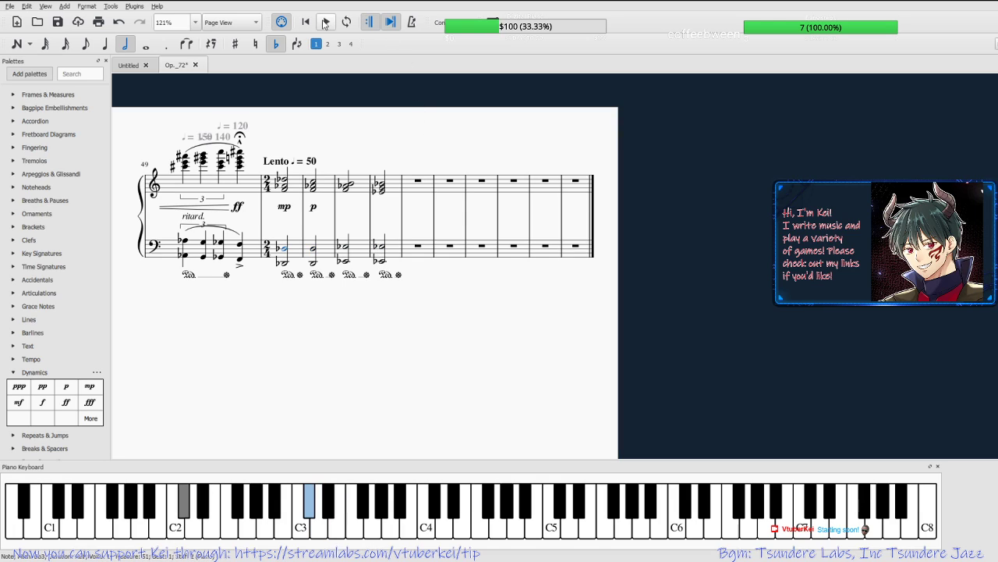
left_click(328, 26)
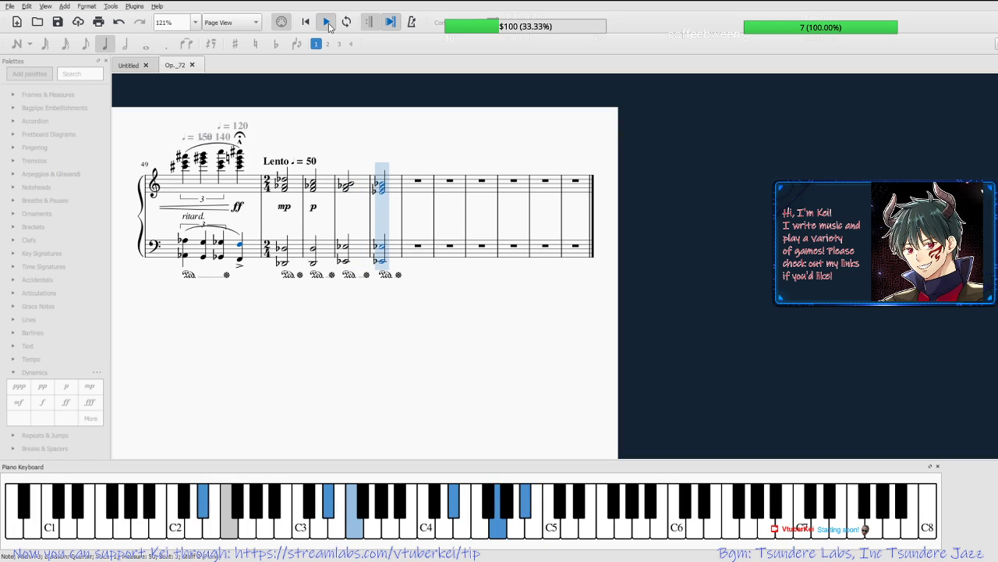
left_click(327, 23)
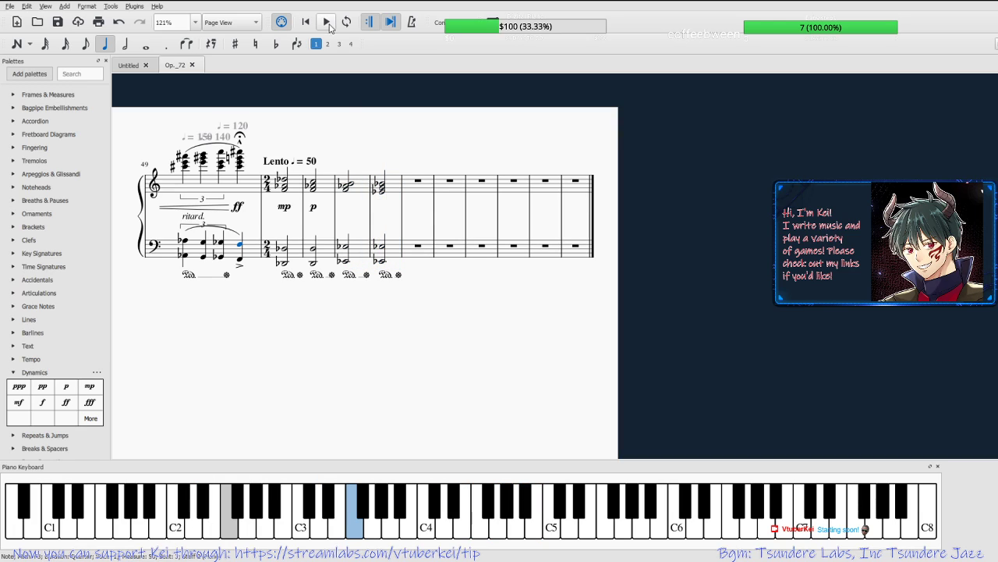
left_click(353, 186)
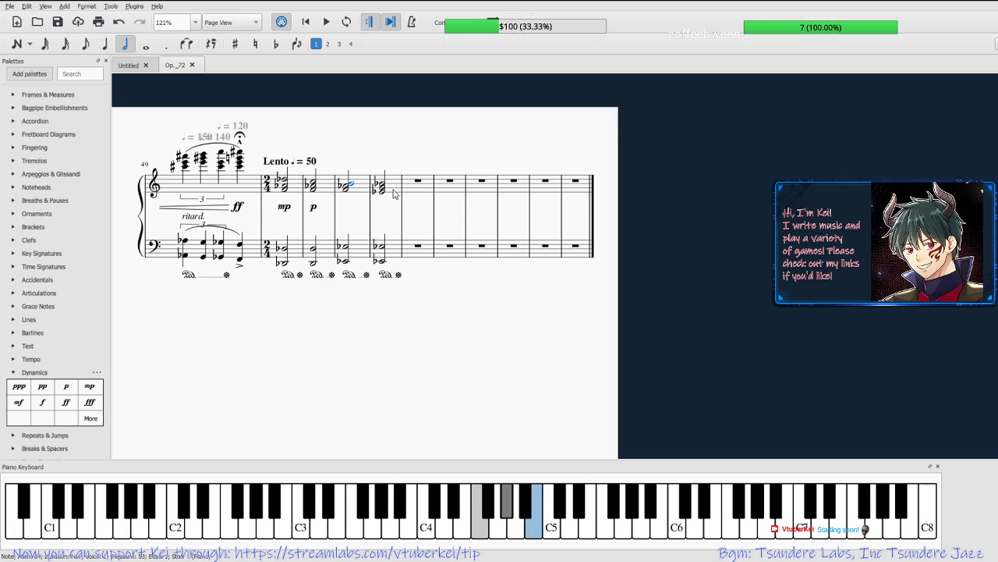
Lower the lower two notes of the measure 53 treble chord so it reads D, F and B-flat from bottom to top.
key("Right")
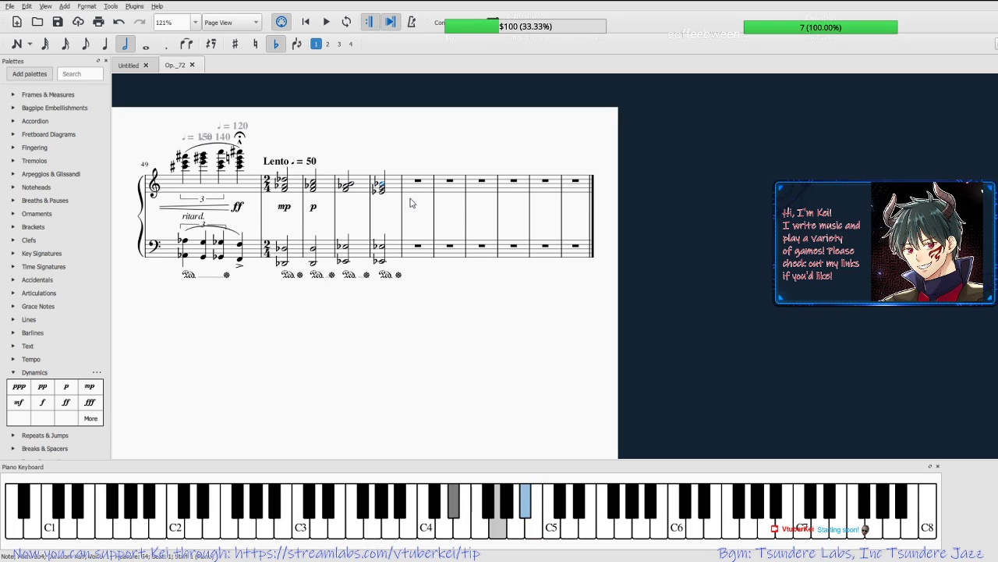
left_click(357, 188)
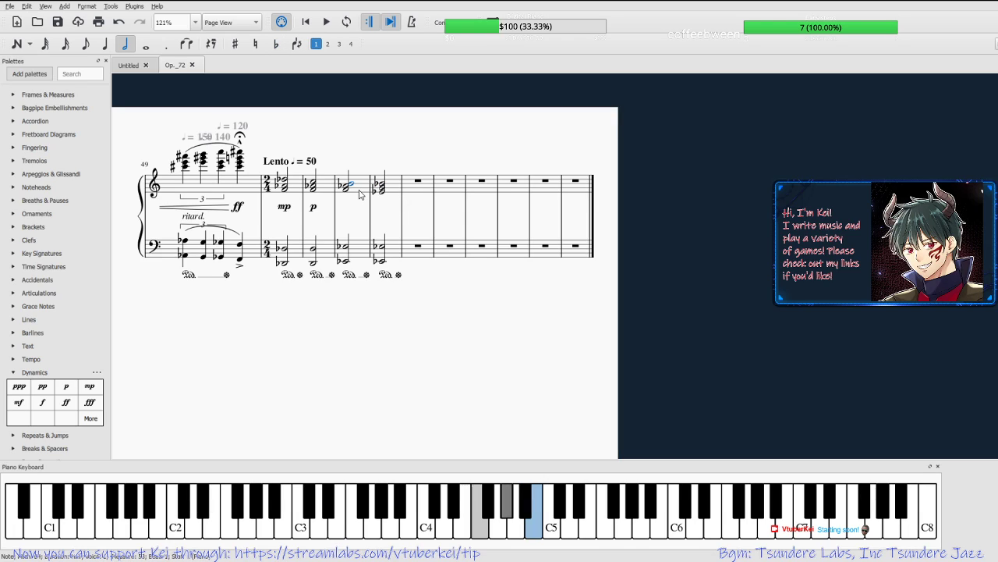
left_click(377, 181)
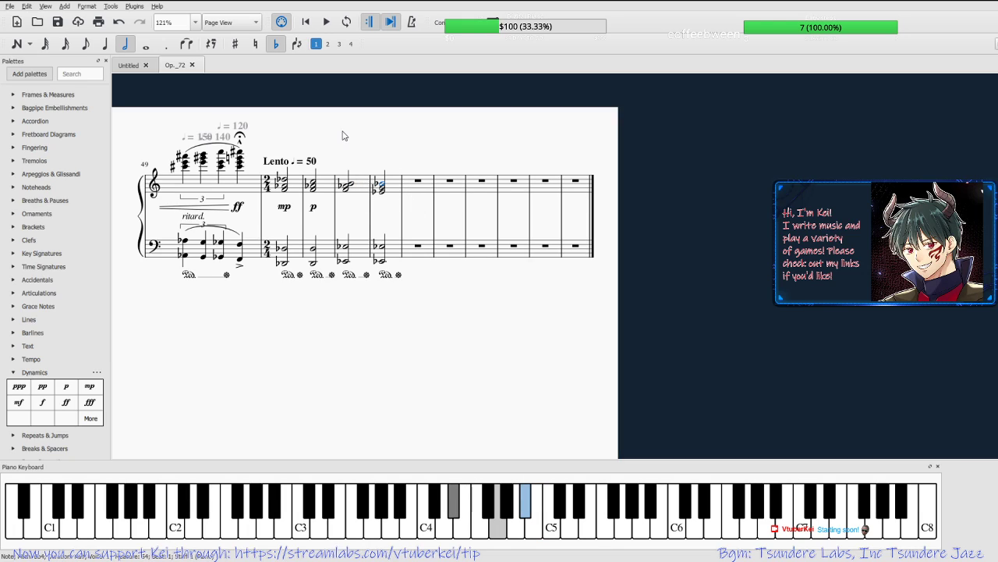
left_click(382, 191)
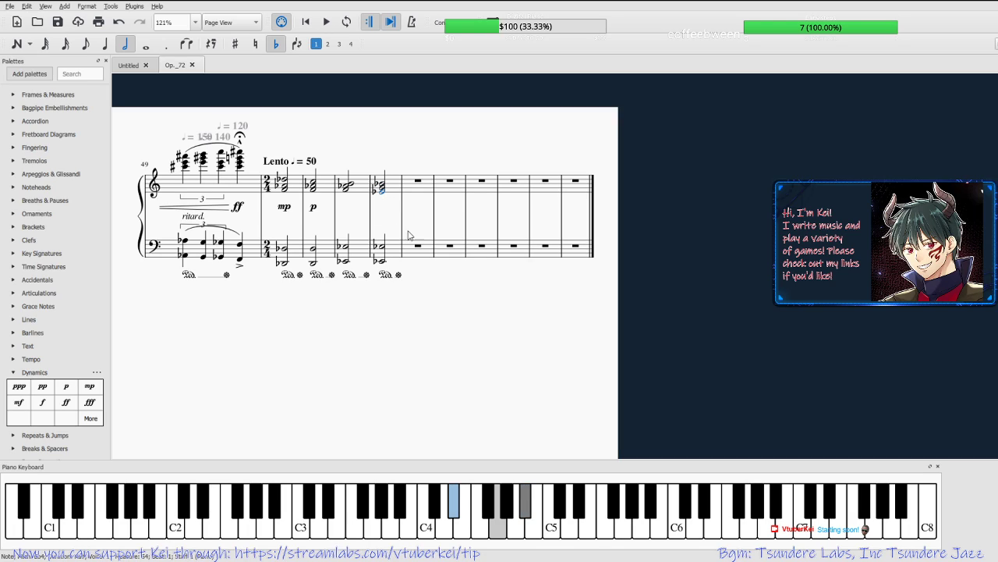
key("Up")
key("Up")
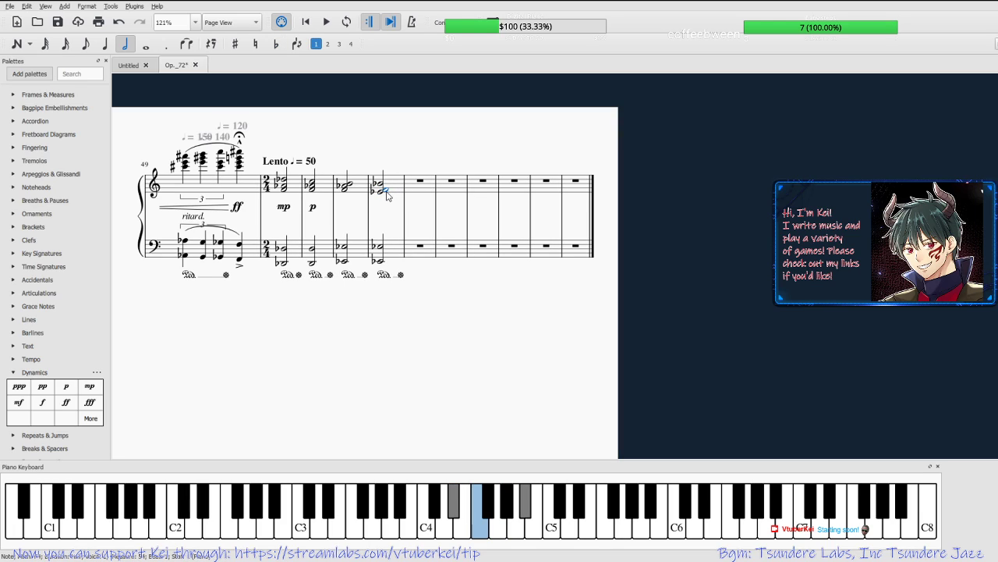
left_click(380, 193)
key("Down")
Play back the chords of measures 52 and 53 and stop playback.
key("Left")
key("Left")
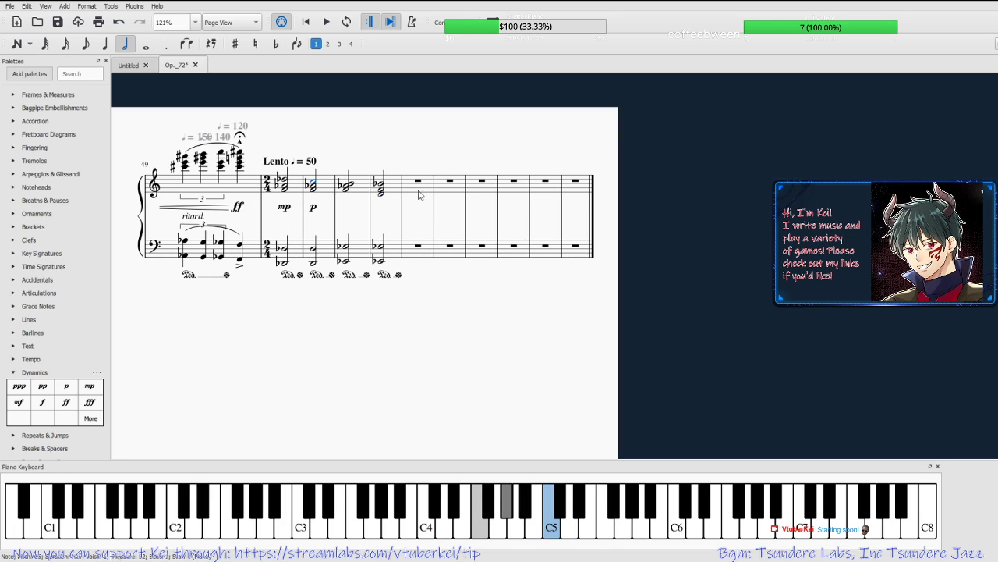
left_click(326, 23)
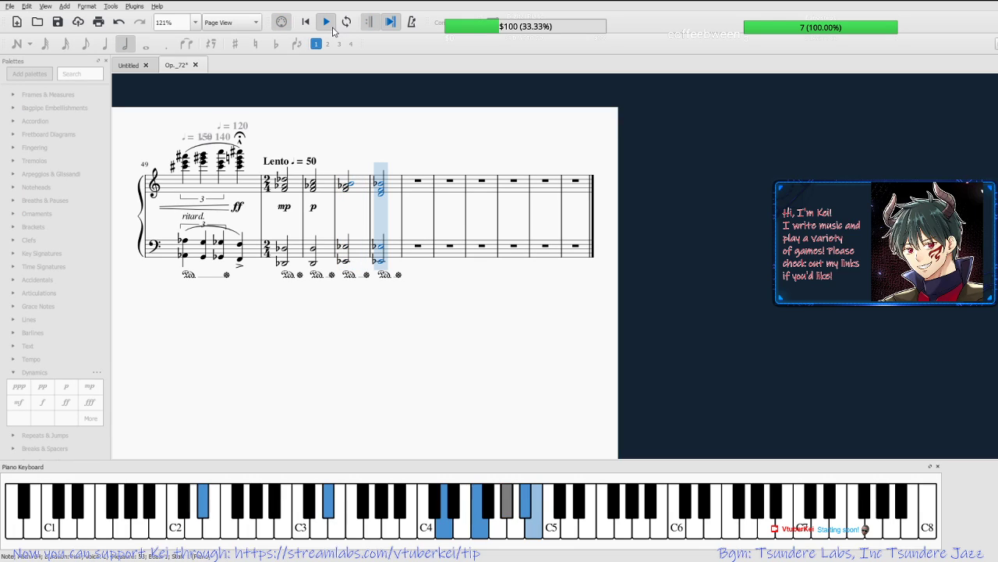
left_click(333, 31)
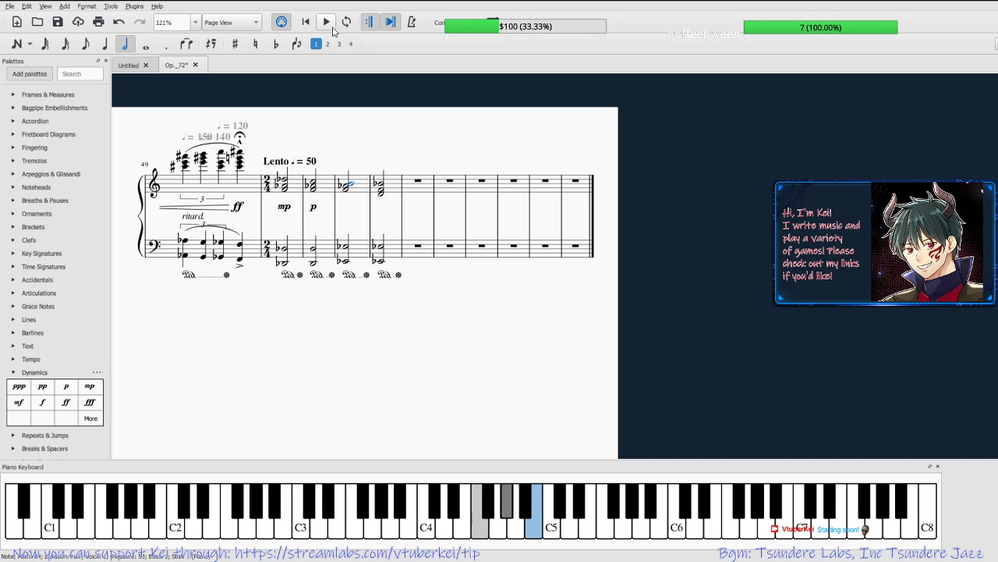
Audition individual notes of the measure 53 chords in both staves and play that measure back.
left_click(382, 247)
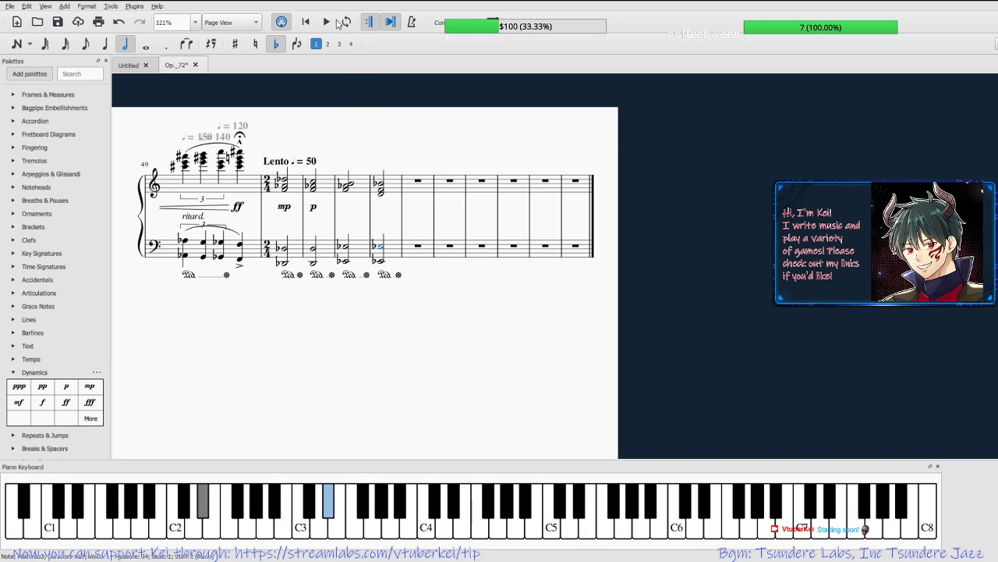
left_click(379, 193)
left_click(382, 197)
left_click_drag(429, 292, 524, 438)
left_click_drag(698, 298, 693, 148)
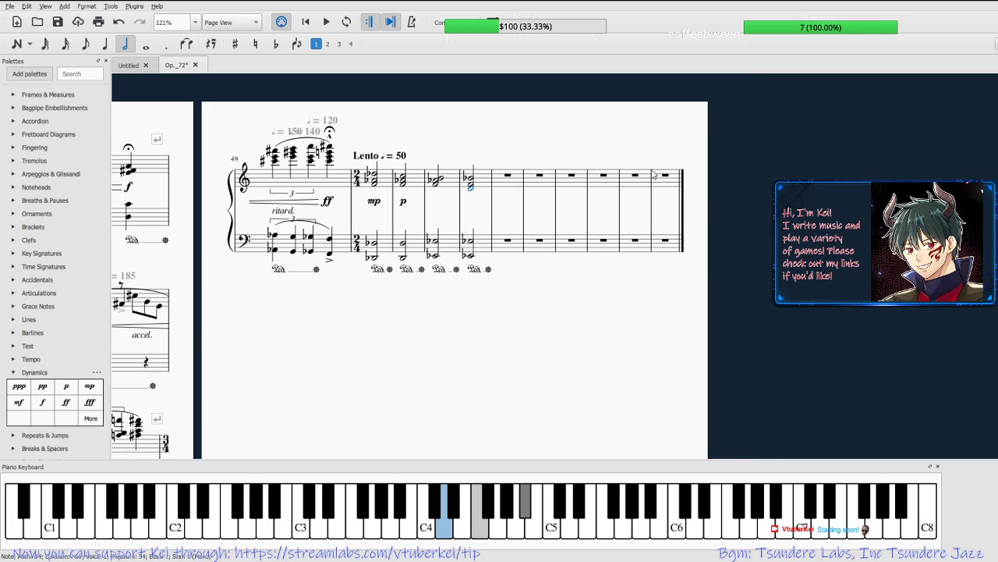
left_click(326, 23)
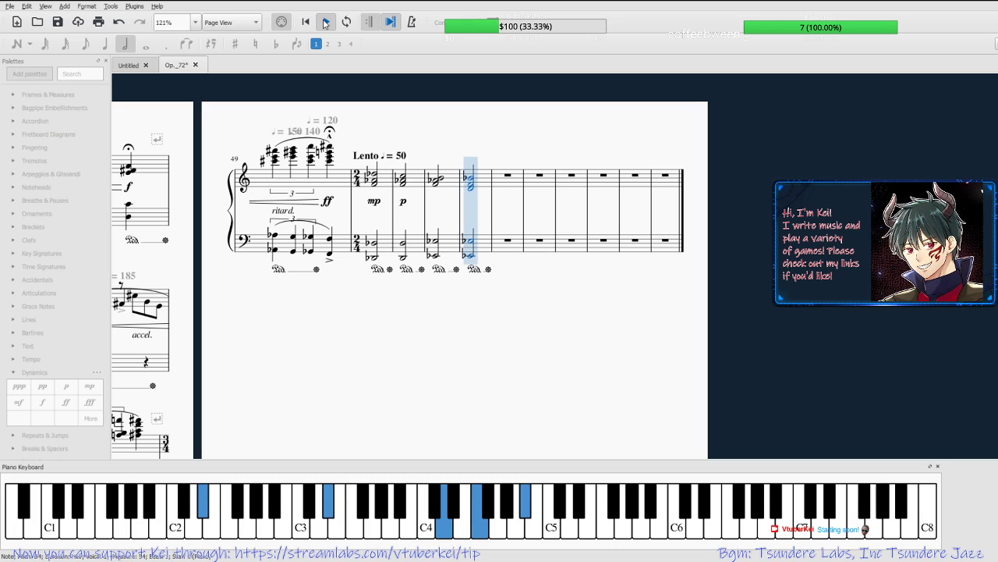
left_click(326, 22)
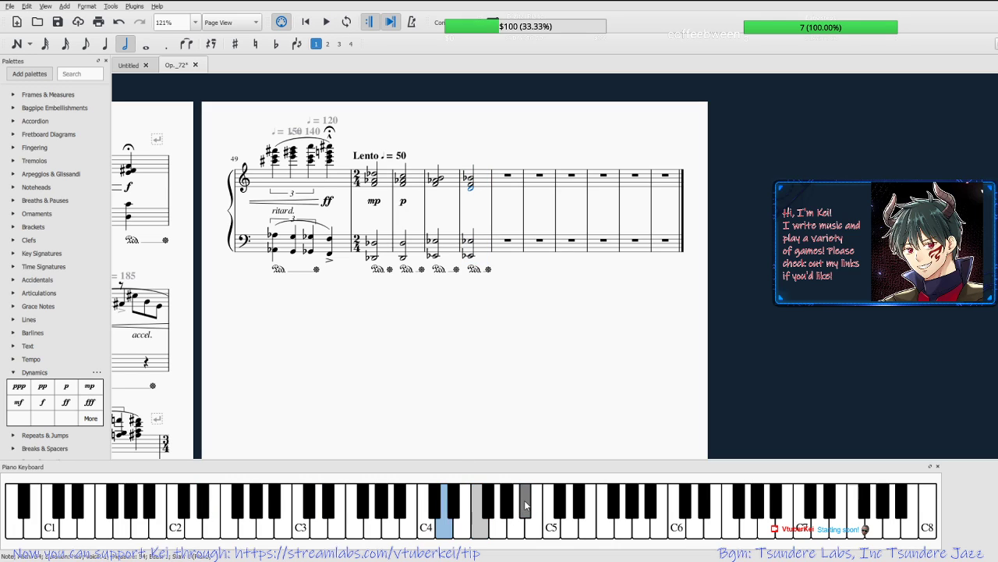
Sound F, D and B-flat on the virtual piano keyboard to test the measure 53 harmony.
left_click(482, 531)
left_click(484, 533)
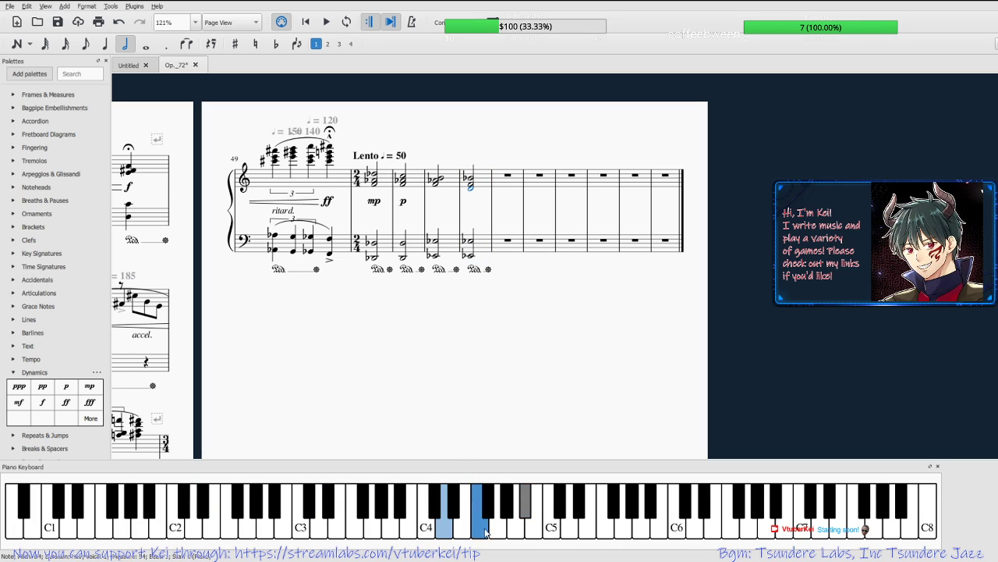
left_click(567, 533)
left_click(534, 505)
left_click(528, 503)
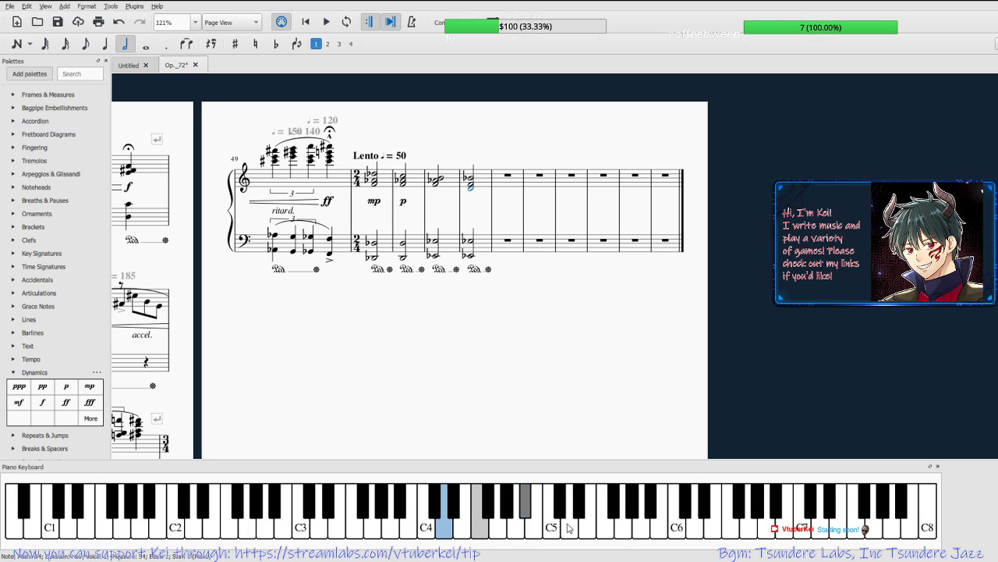
left_click(605, 531)
Play back from the measure 52 treble chord through measure 53, and compare the top notes of both treble chords.
left_click(437, 181)
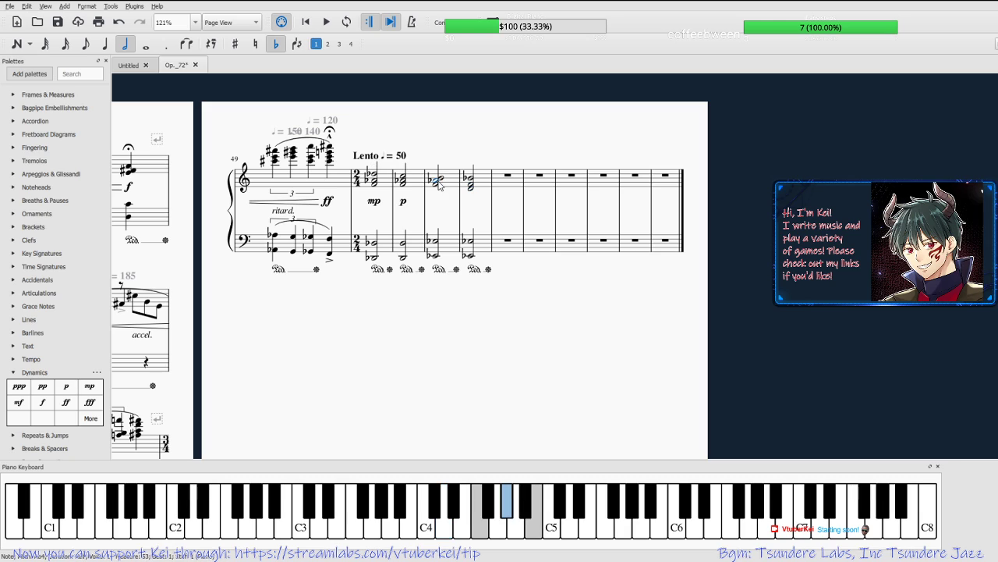
left_click(328, 23)
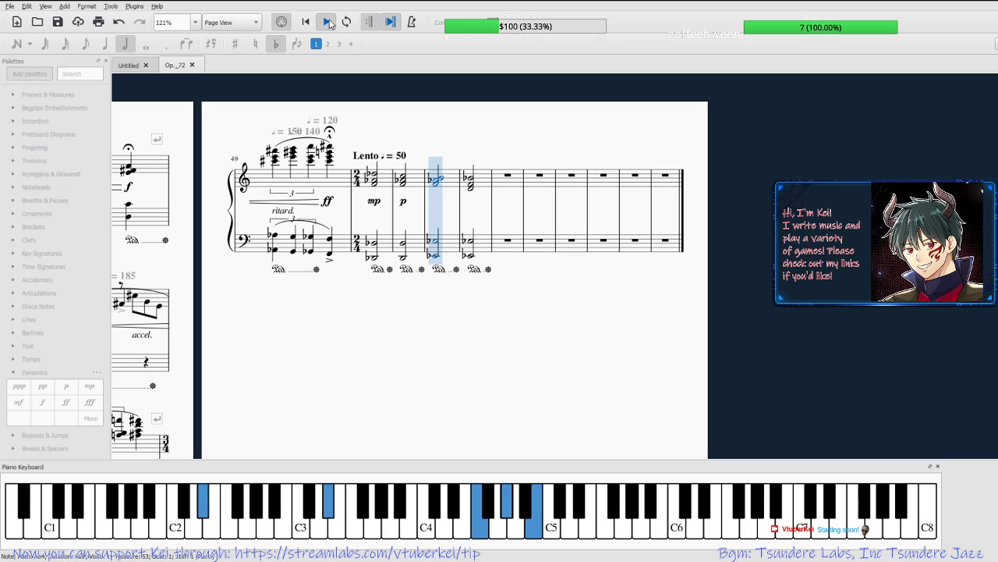
left_click(327, 22)
scroll(499, 205, "up", 3)
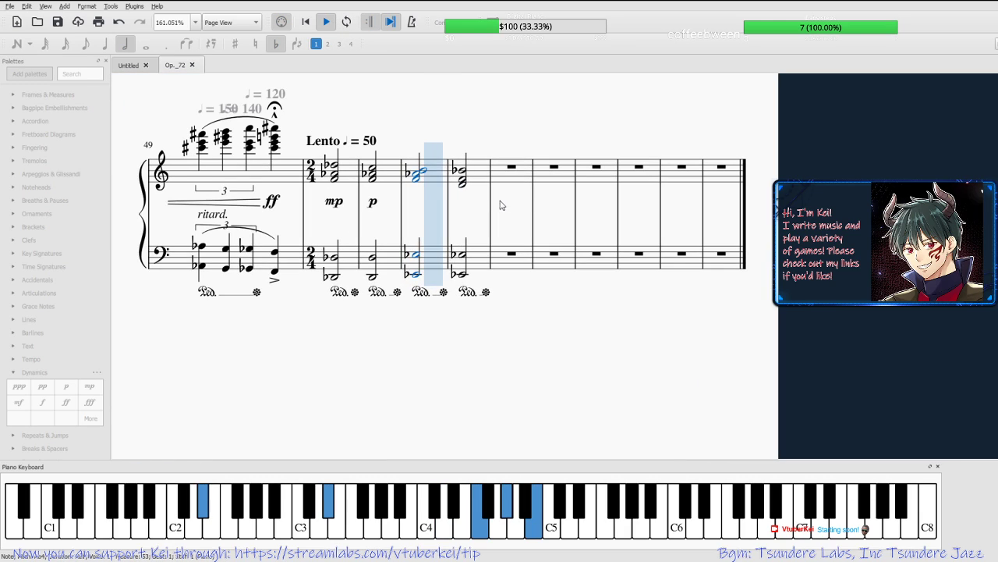
left_click_drag(521, 319, 517, 355)
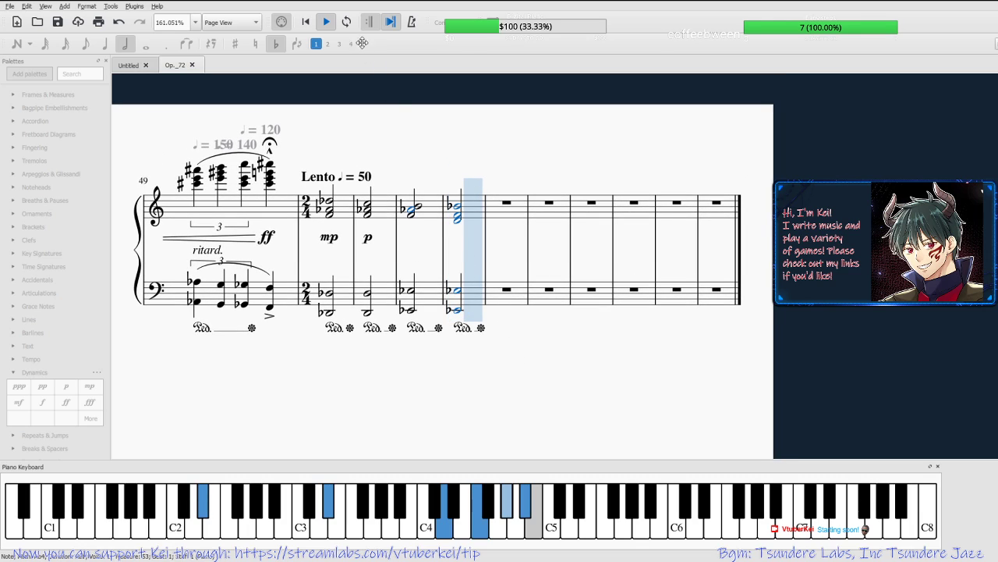
left_click(326, 23)
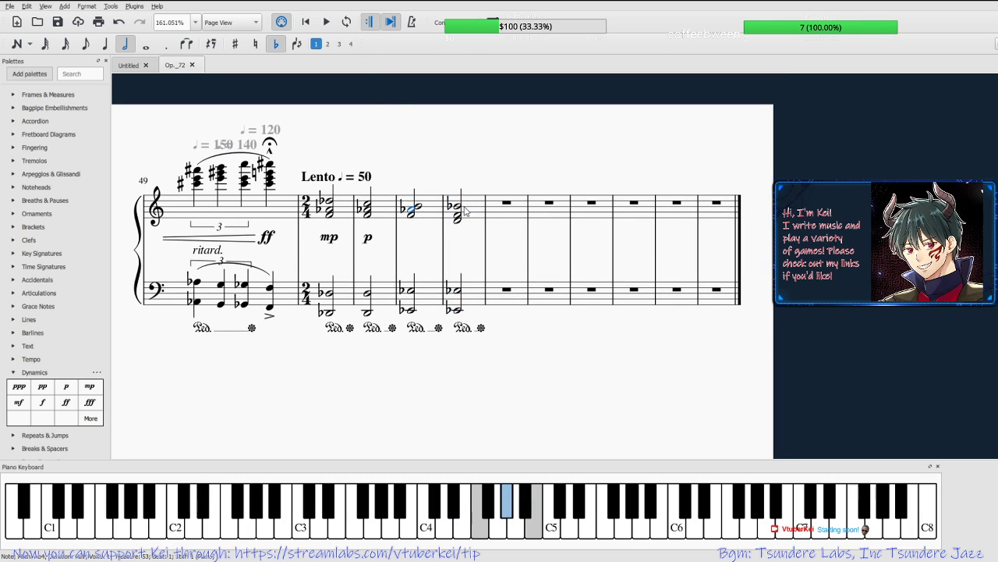
left_click(423, 207)
left_click(458, 210)
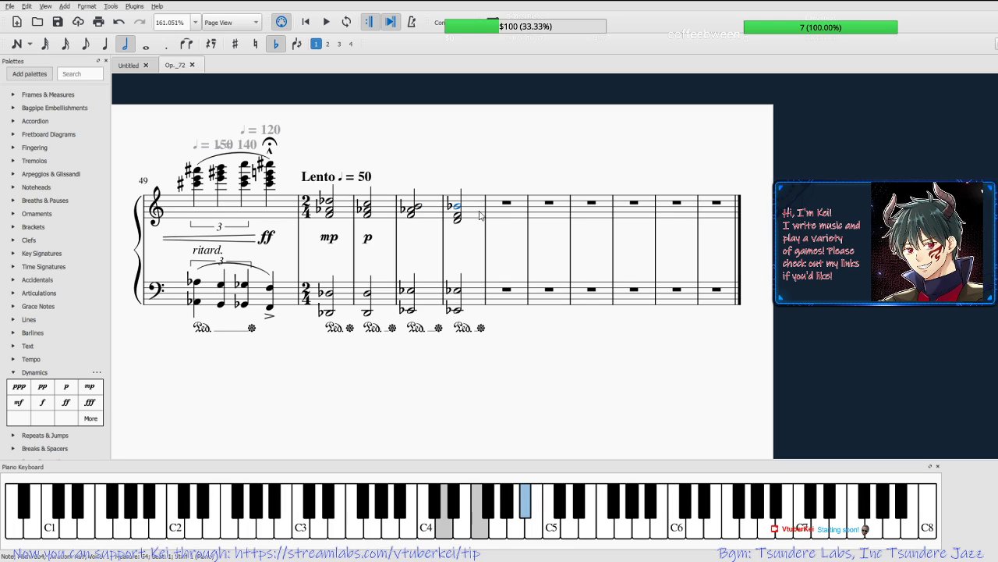
left_click(507, 204)
key("n")
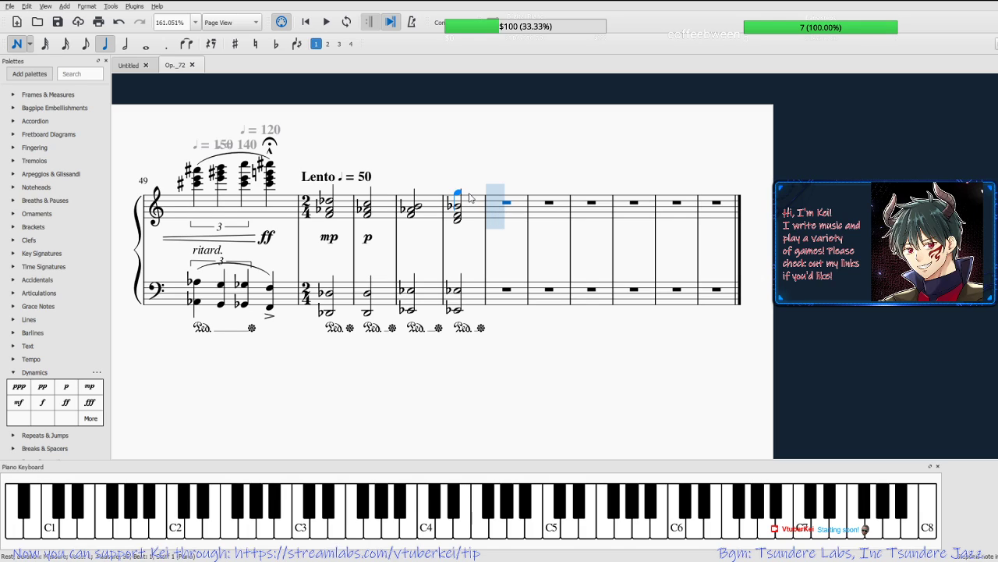
key("Escape")
Repeat the measure 53 chords of both staves in measure 54, and lower the top note of the new treble chord to A.
left_click(458, 207)
key("shift+Down")
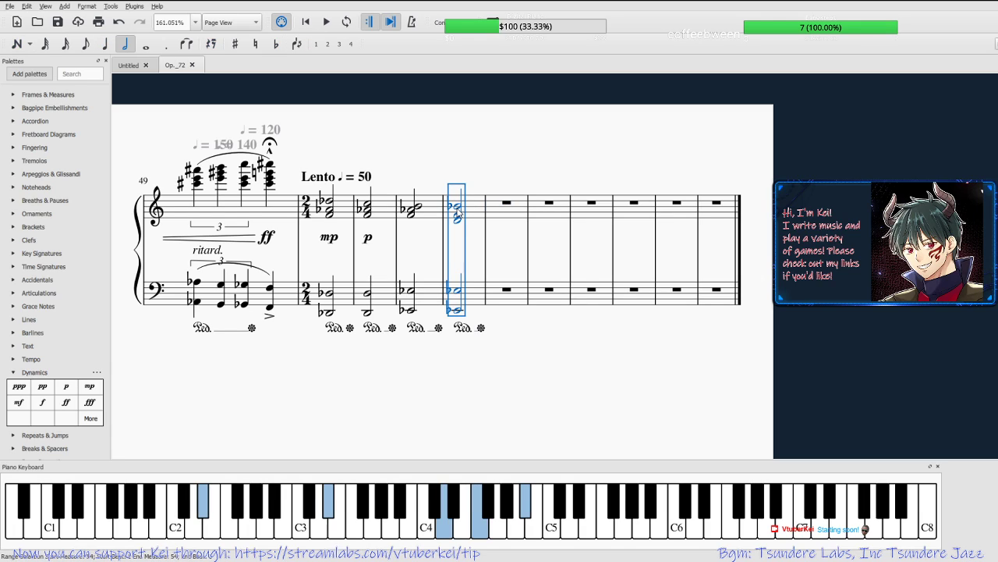
key("r")
left_click(503, 211)
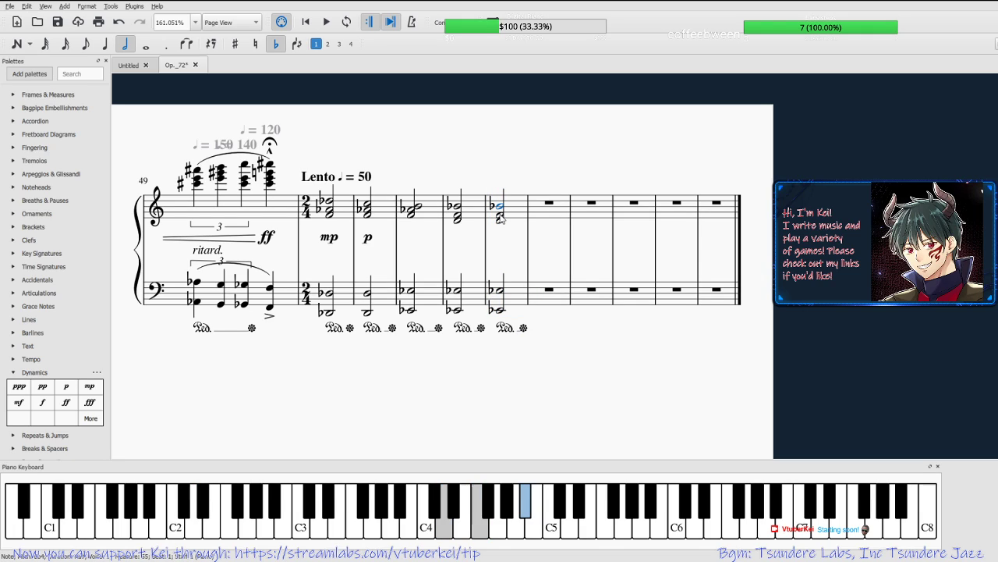
key("Down")
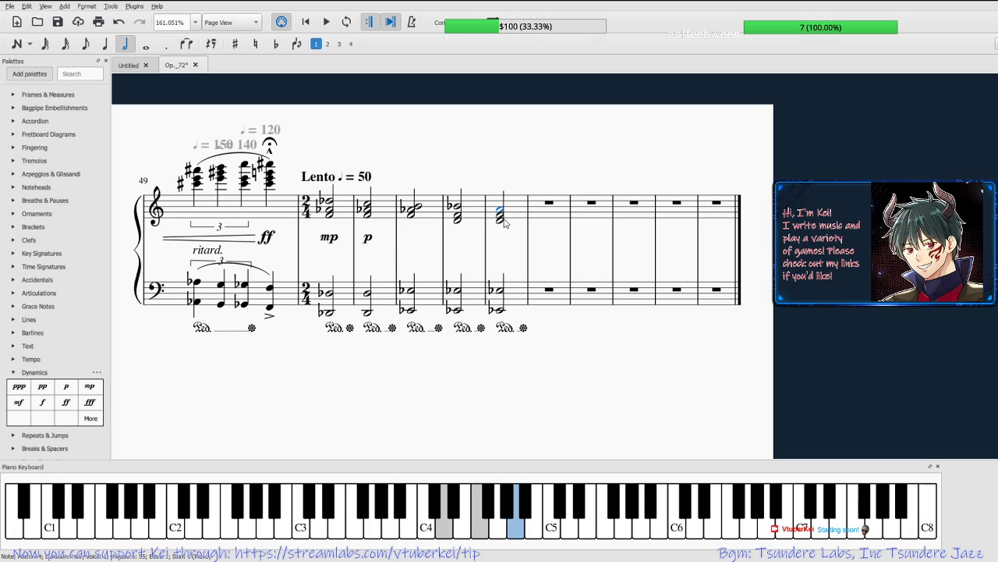
Raise the measure 54 bass notes, taking the upper one to G and the lower one up to F-sharp.
left_click(500, 290)
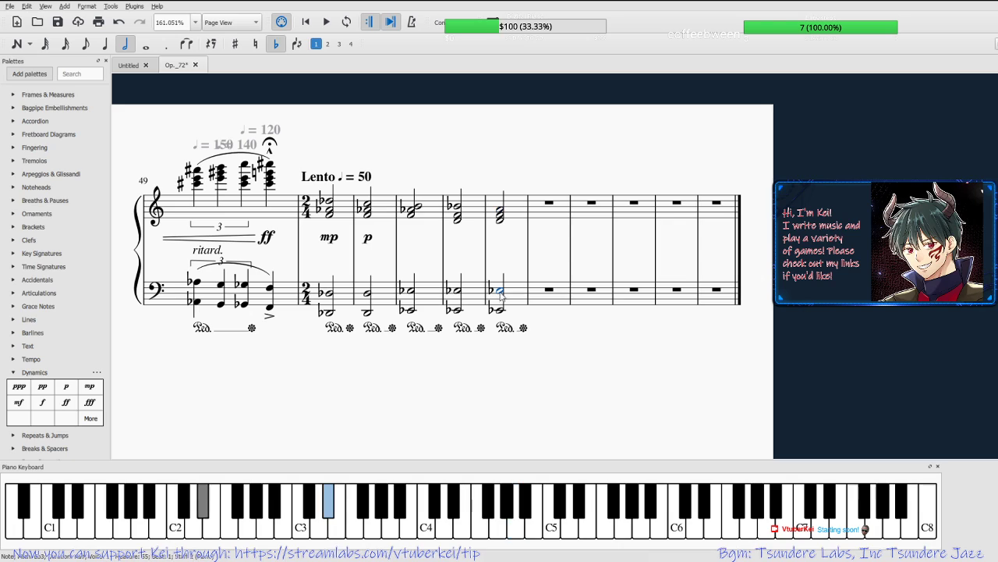
key("Up")
key("Up")
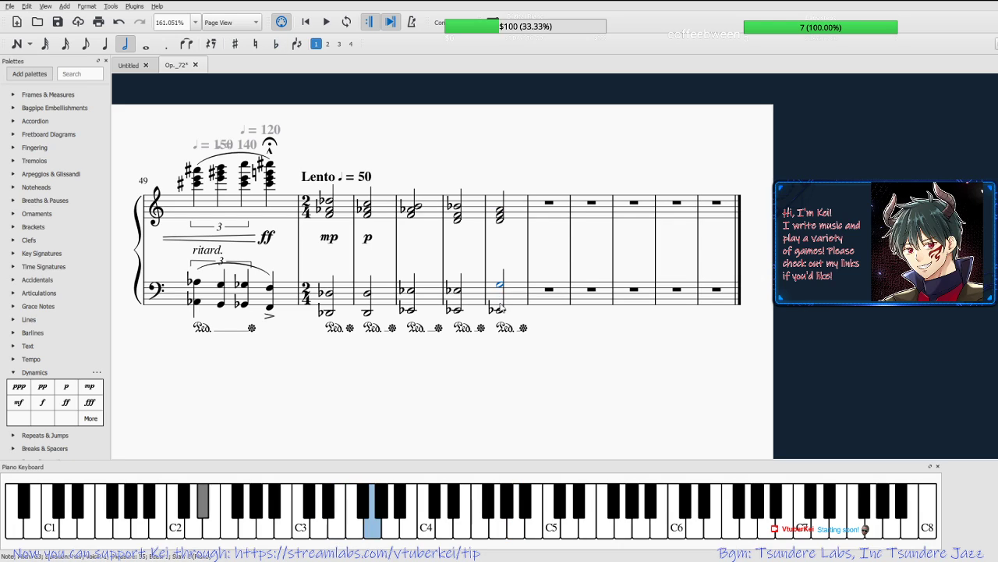
left_click(501, 311)
key("Up")
key("Up")
key("Up")
key("Up")
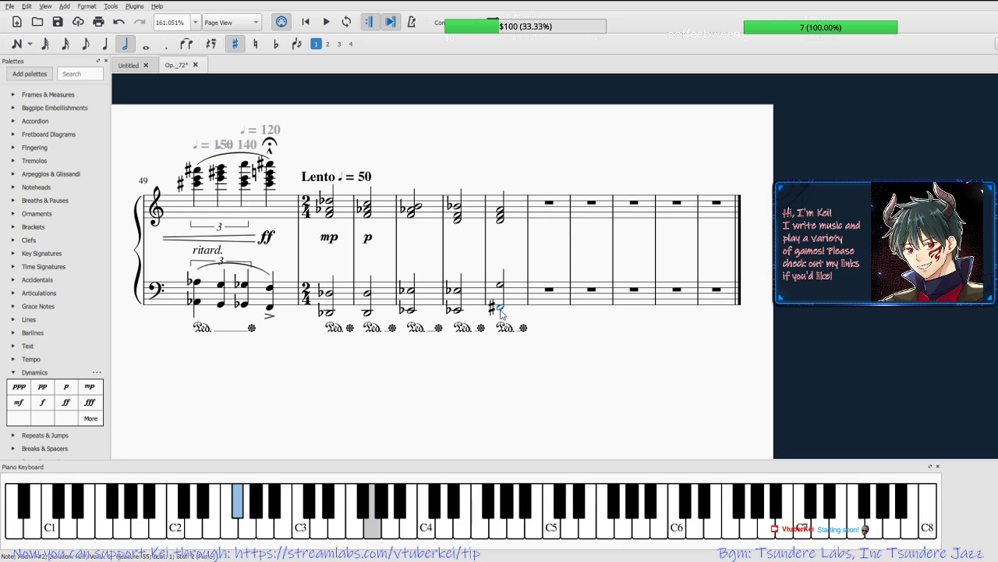
Set the bass chord under the fifth Lento chord, in measure 55, to G2 and B3.
left_click(496, 219)
key("Down")
key("Up")
left_click(495, 220)
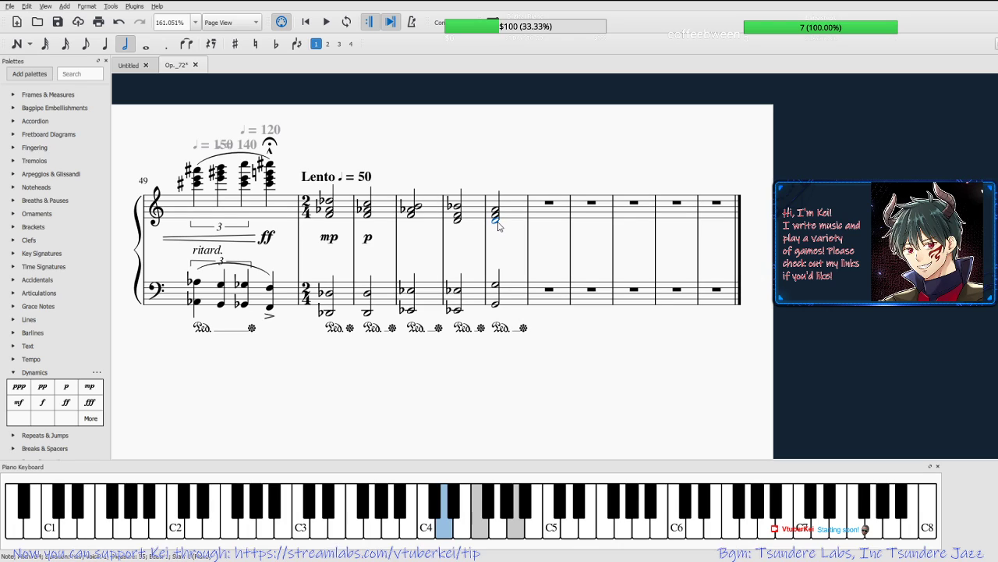
left_click(496, 305)
left_click_drag(498, 307, 499, 282)
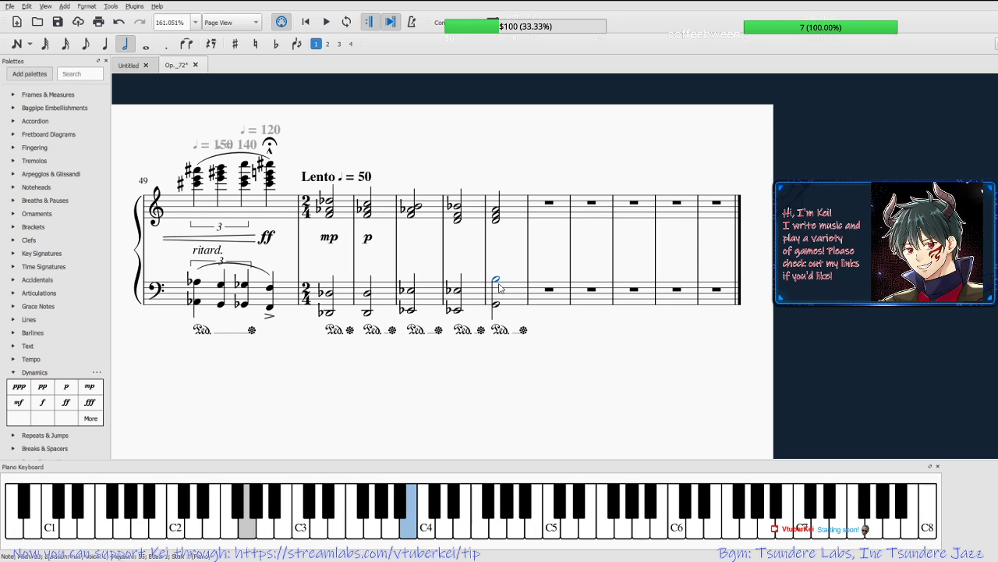
left_click(605, 359)
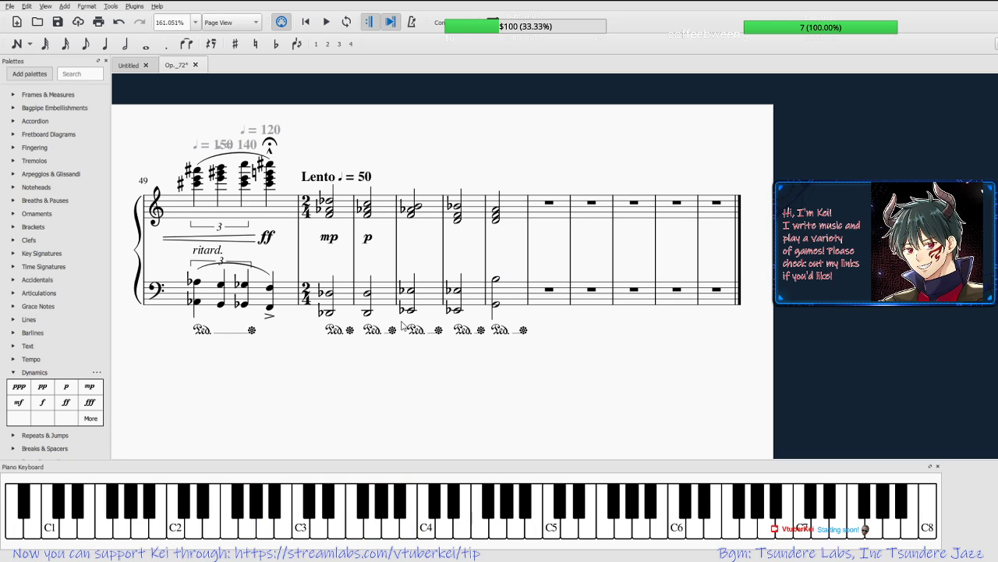
Save the score and play back the Lento passage from its first chord through measure 55.
left_click(334, 291)
key("ctrl+s")
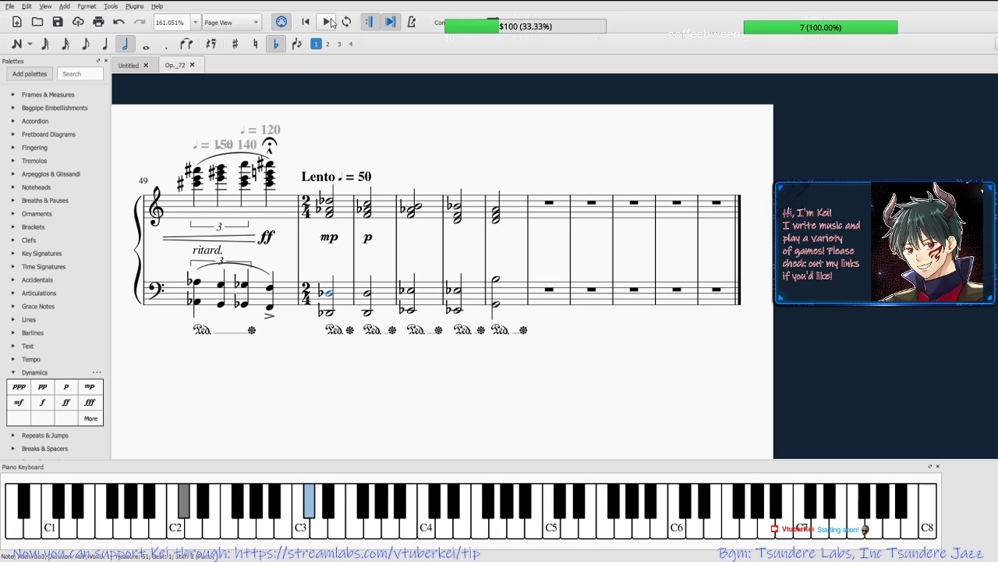
left_click(328, 22)
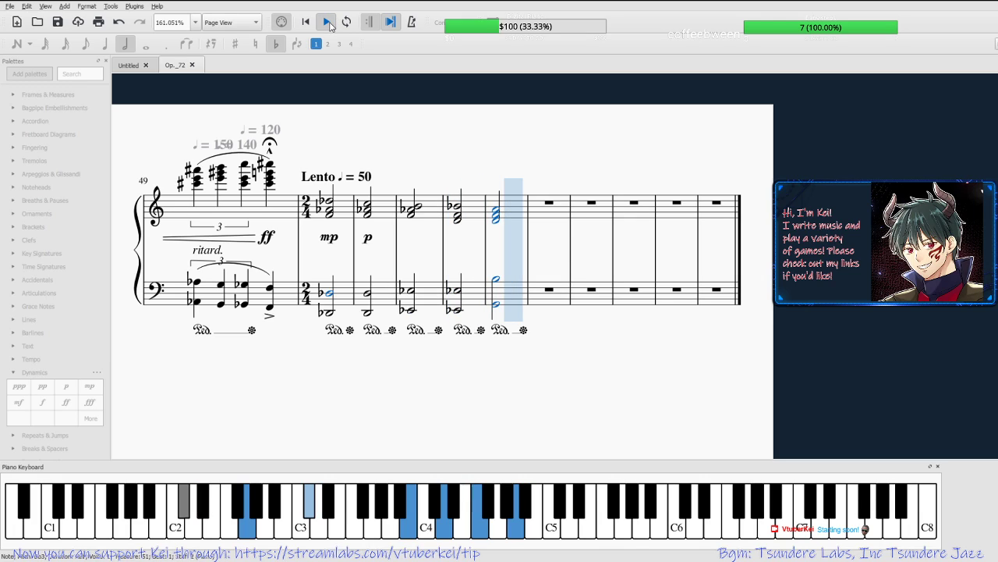
left_click(329, 26)
Copy the chords of measure 55 in both staves into empty measure 56.
left_click(499, 211)
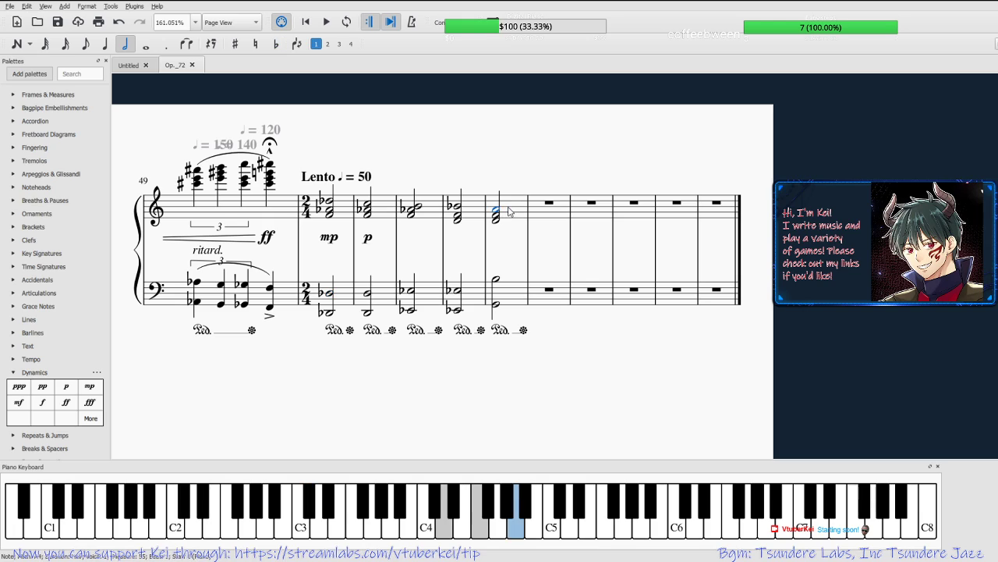
left_click(509, 211, "ctrl")
key("ctrl+c")
left_click(549, 204)
key("ctrl+v")
Change the treble chord in measure 56 to C4, E4 and G4.
left_click(540, 213)
key("Down")
key("Down")
key("Down")
key("Down")
key("Down")
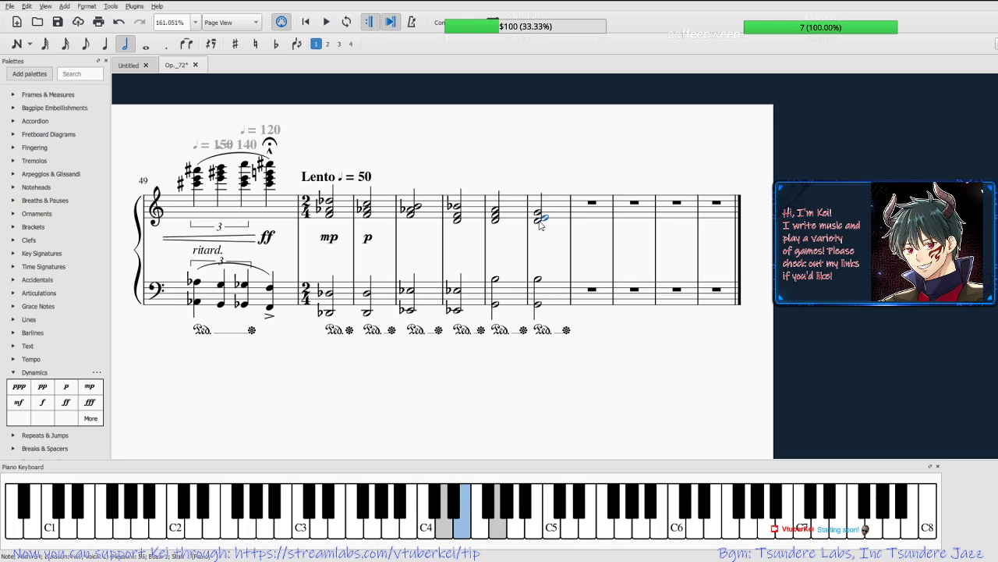
key("Down")
key("Down")
key("Down")
key("Down")
key("Down")
key("Down")
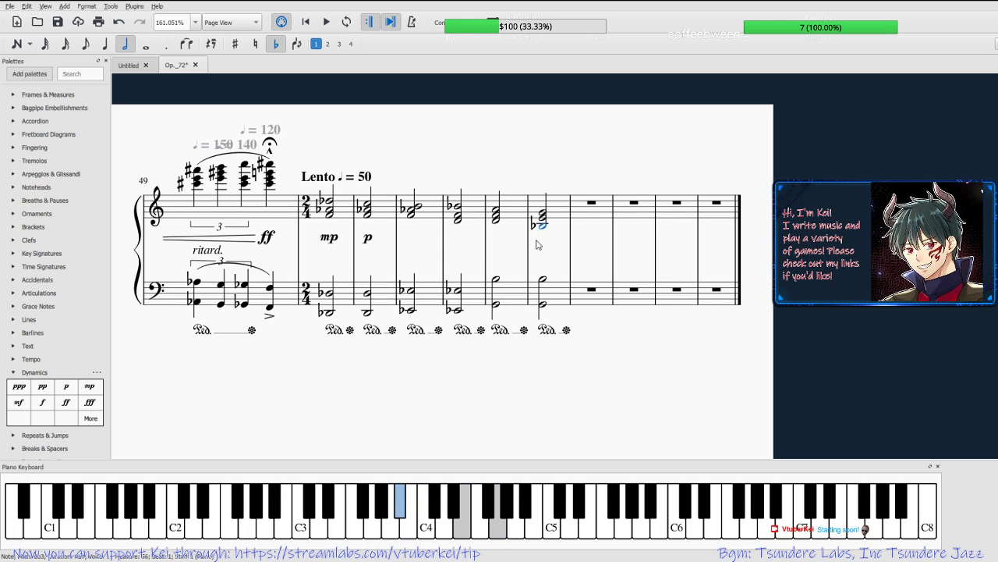
key("Up")
key("Up")
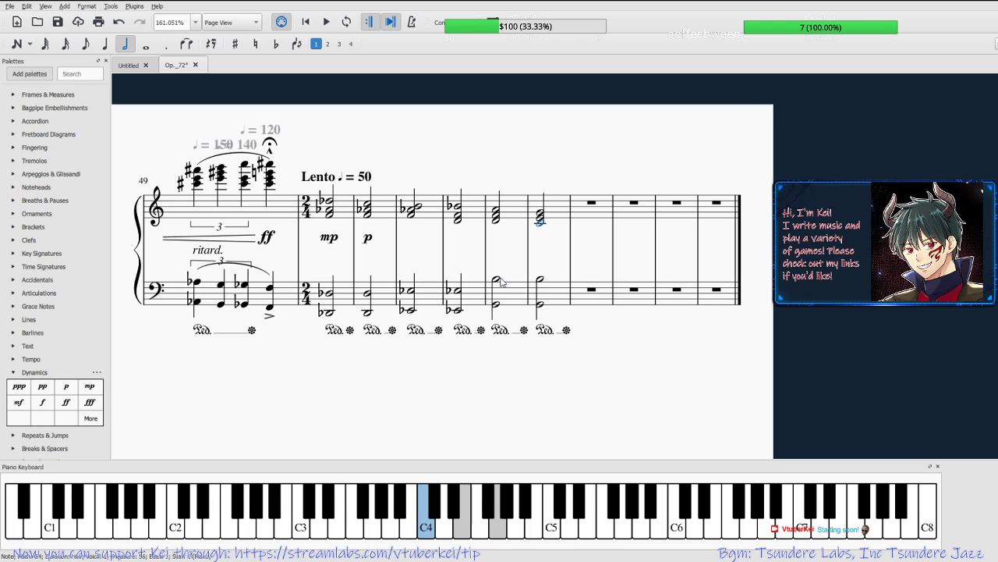
Change the bass chord in measure 56 to A2 and A3.
left_click(540, 279)
left_click(539, 304)
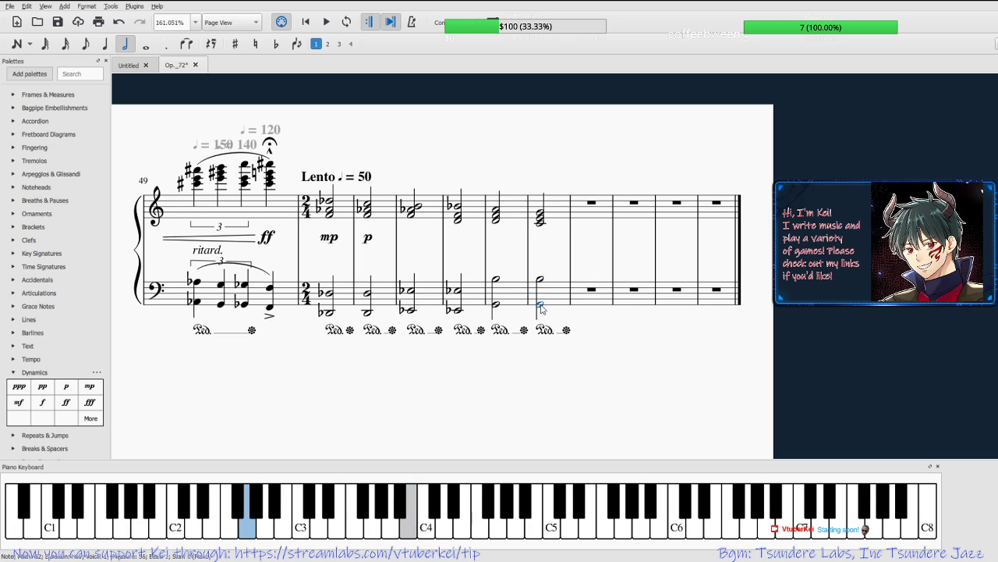
key("Up")
key("Up")
left_click(544, 279)
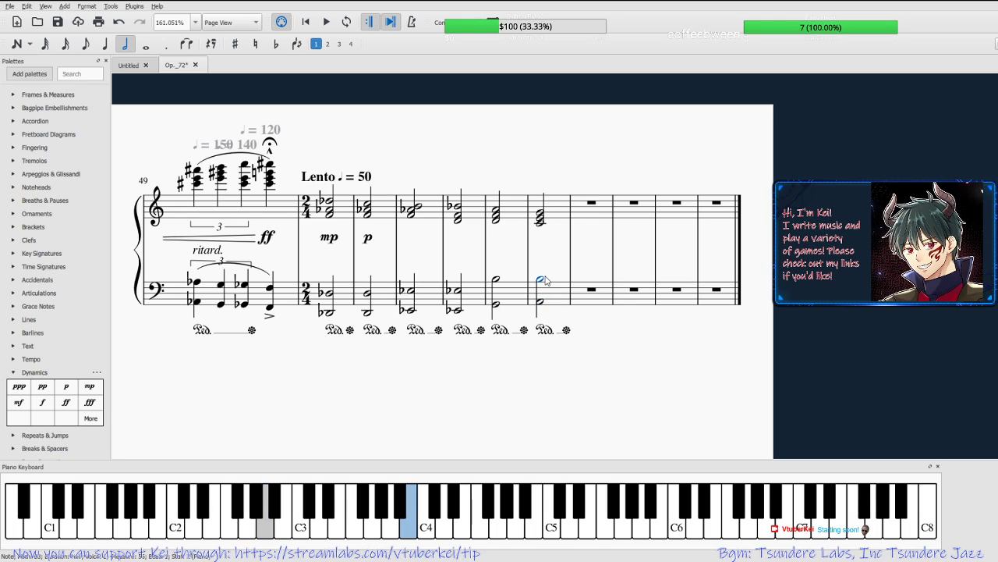
key("Down")
Play back the Lento passage from its first chord through measure 56.
left_click(587, 349)
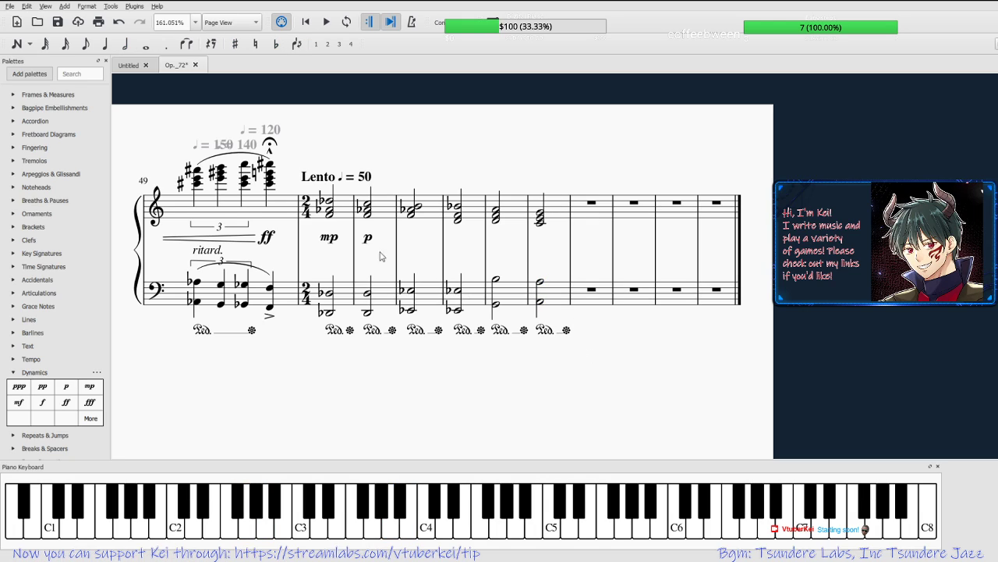
left_click(327, 23)
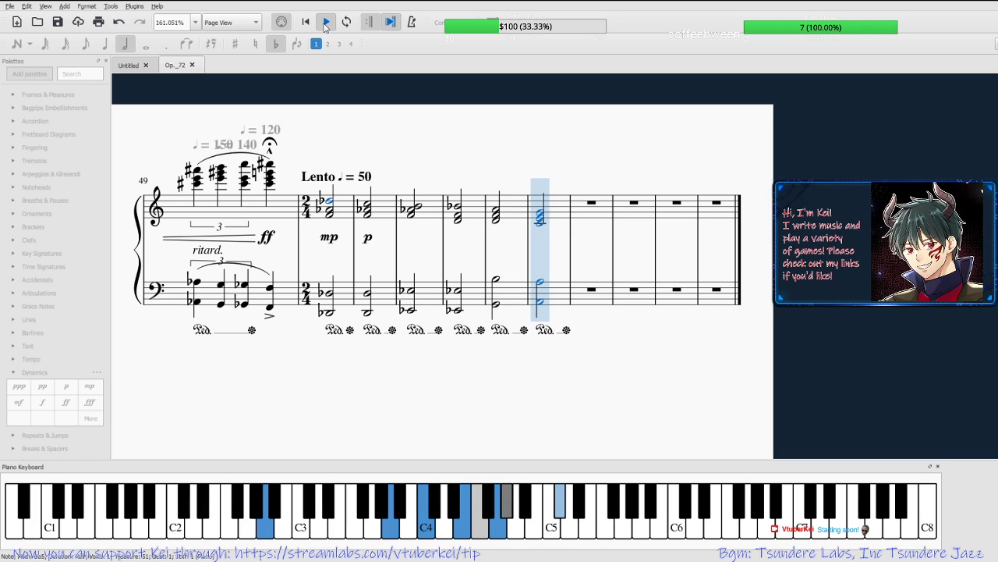
left_click(326, 24)
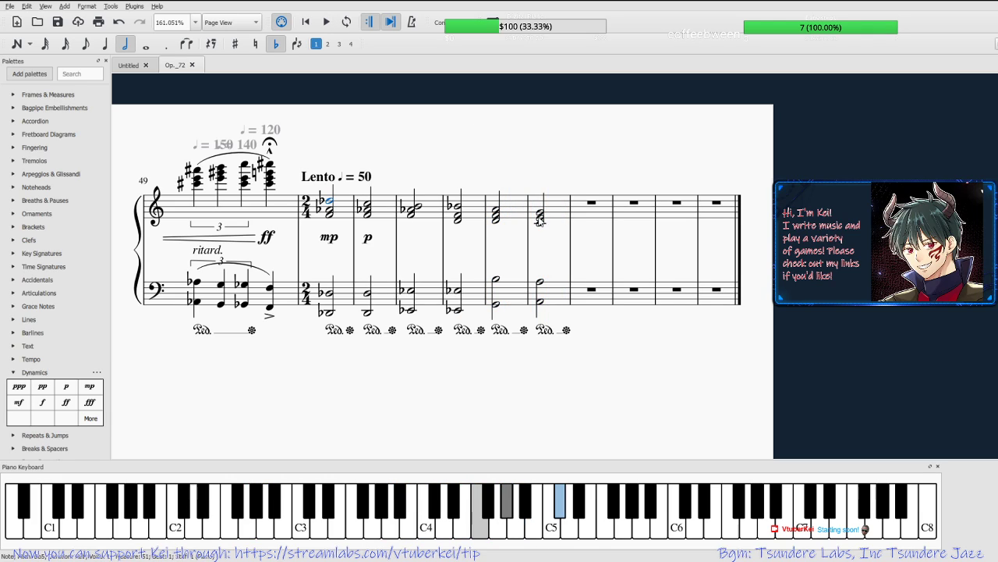
Copy the chords of measure 56 in both staves into empty measure 57.
left_click(540, 282)
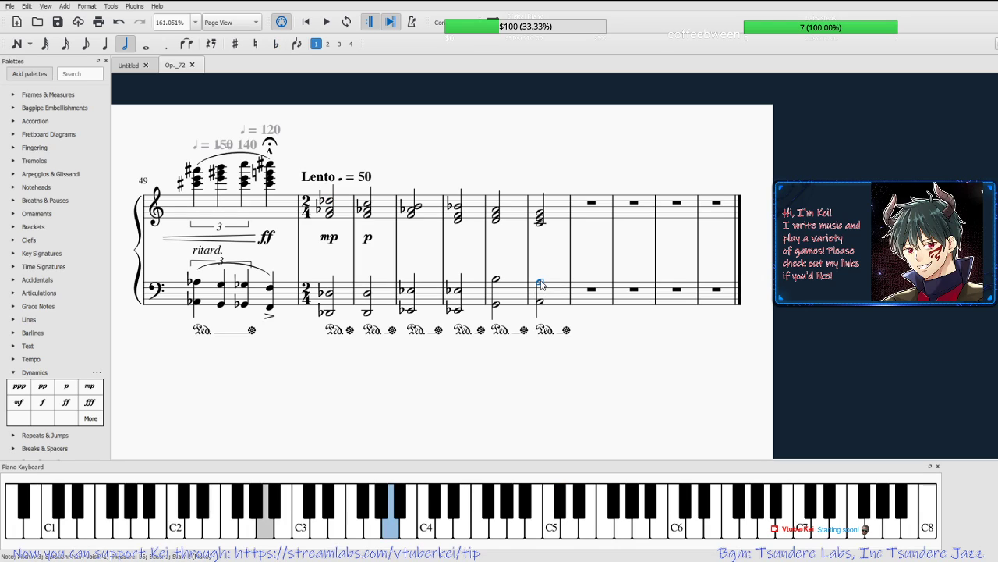
key("shift+Up")
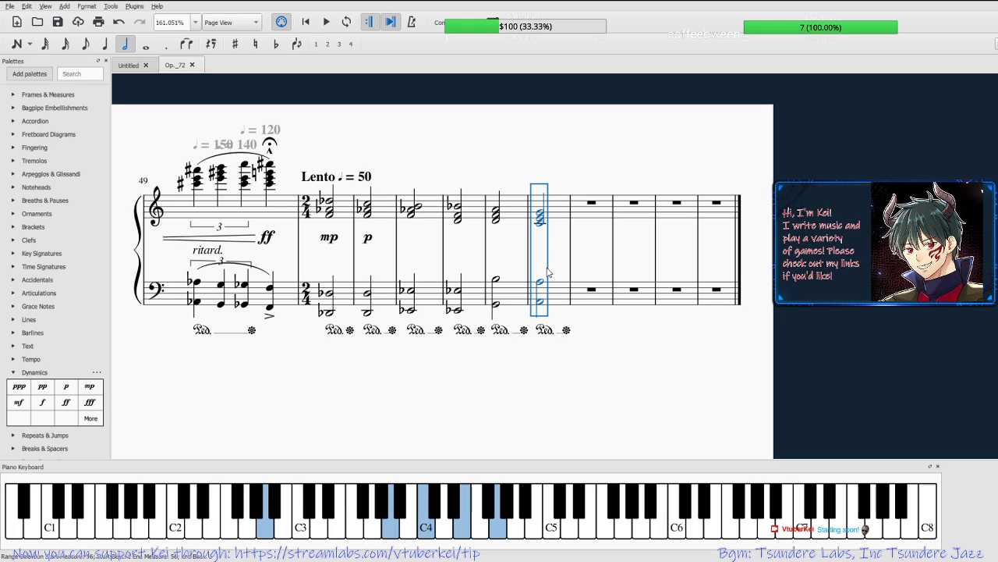
left_click(592, 202)
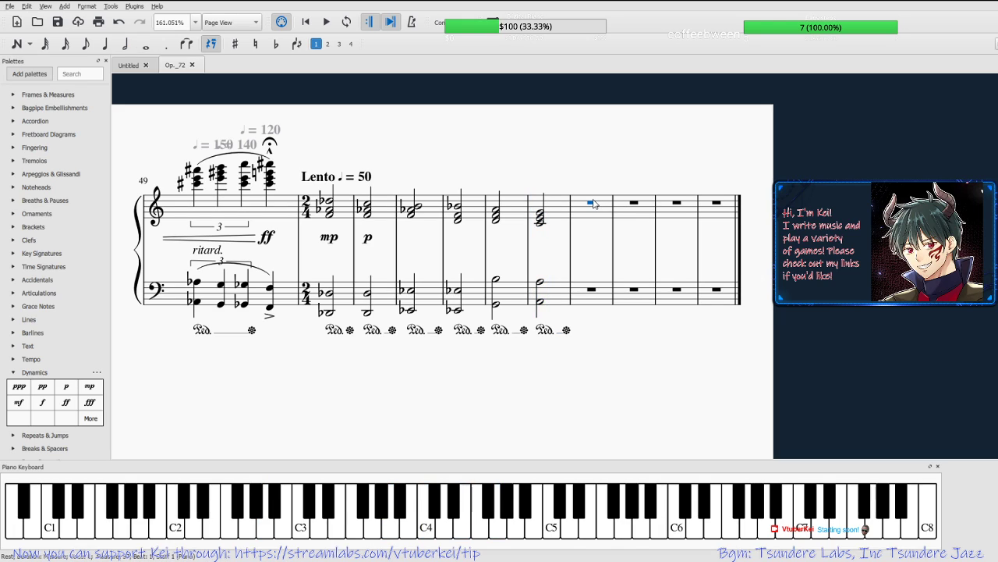
key("ctrl+v")
Raise the top treble note in measure 57 to A4.
left_click(582, 218)
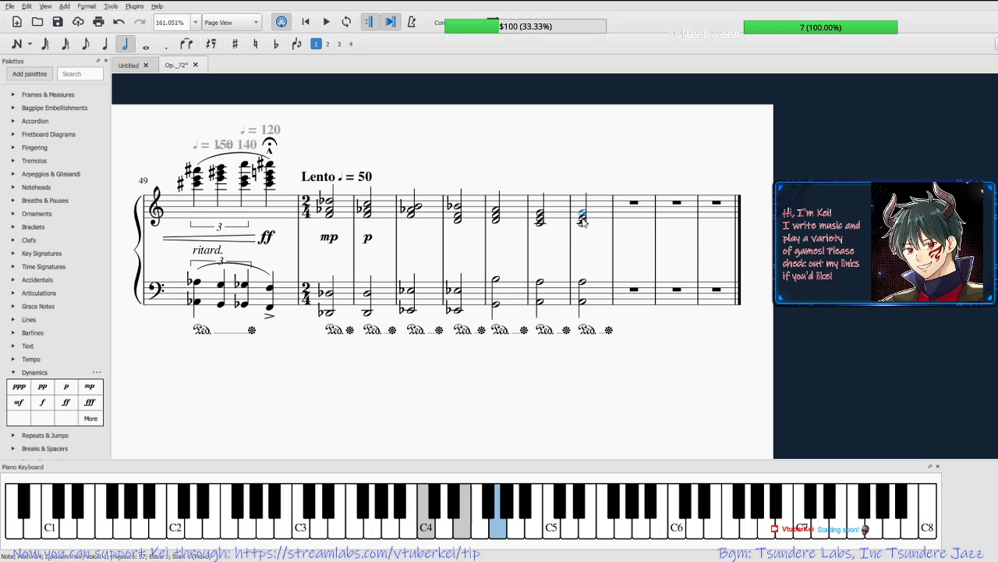
key("Up")
key("Up")
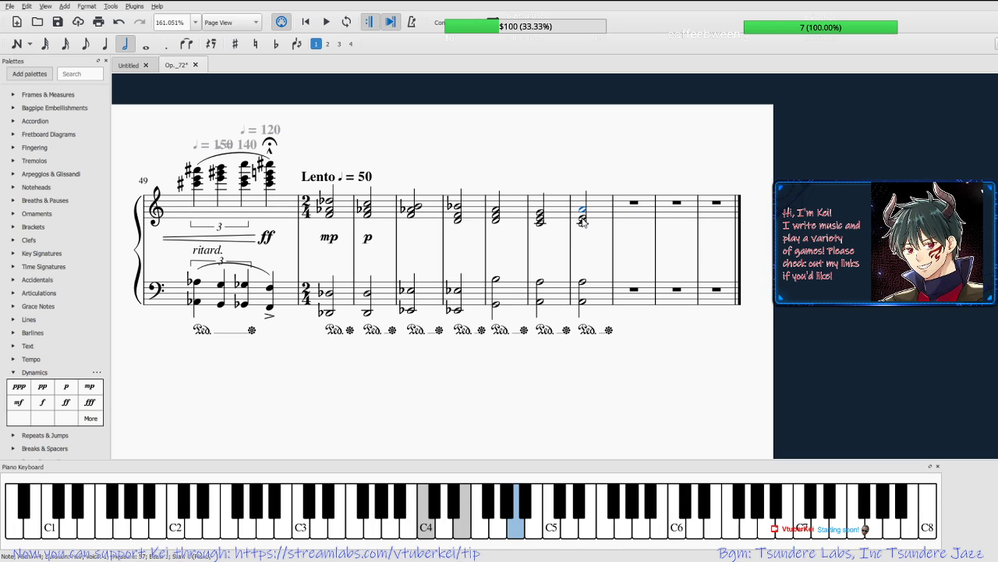
Lower the upper bass note in measure 57 to E3.
left_click(583, 284)
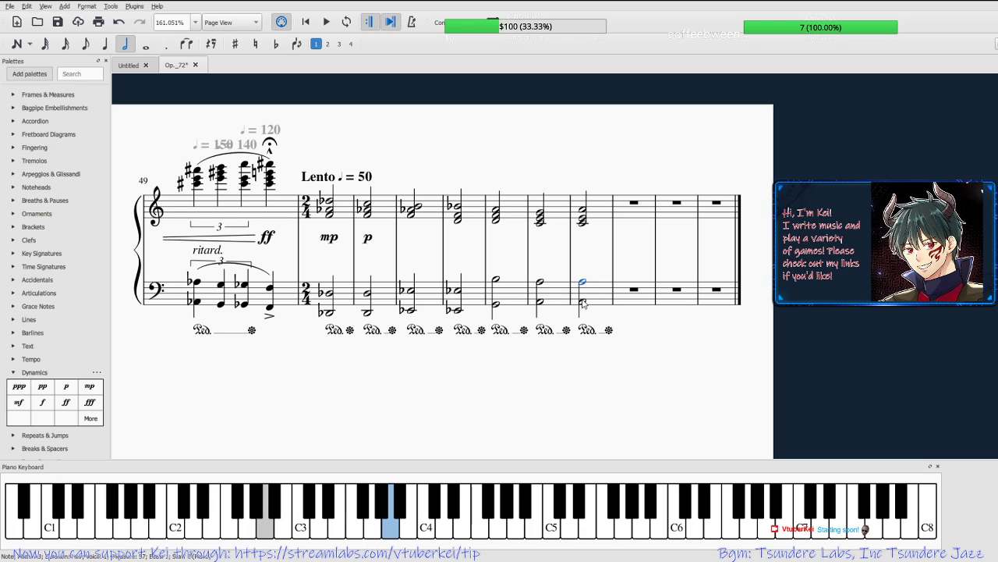
key("Down")
key("Down")
key("Down")
key("Down")
key("Down")
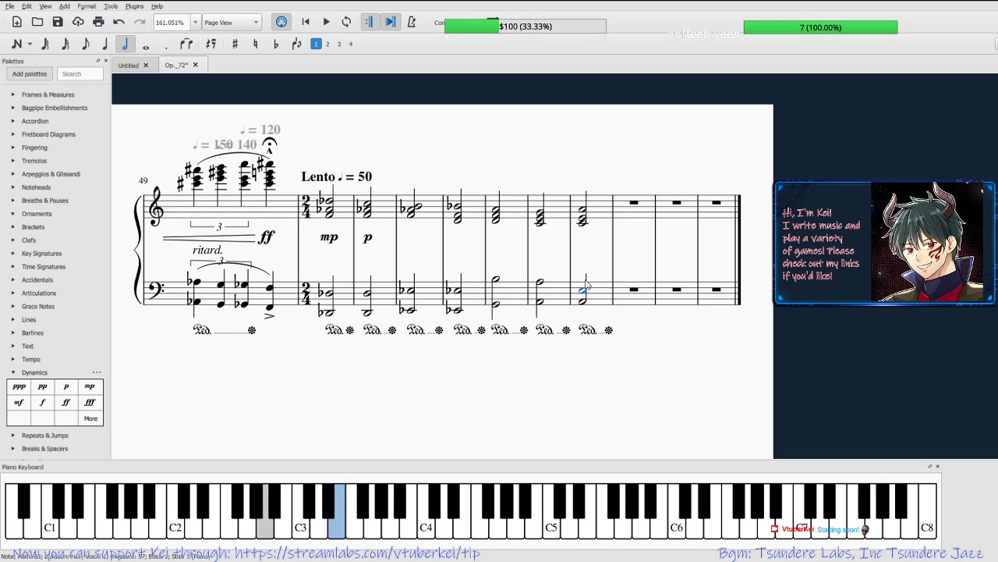
Lower the top treble note in measure 57 to A3, beneath the other chord notes.
left_click(583, 209)
key("Down")
key("Down")
key("Down")
key("Down")
key("Down")
key("Down")
key("Down")
key("Down")
key("Down")
key("Down")
key("Down")
key("Down")
key("Down")
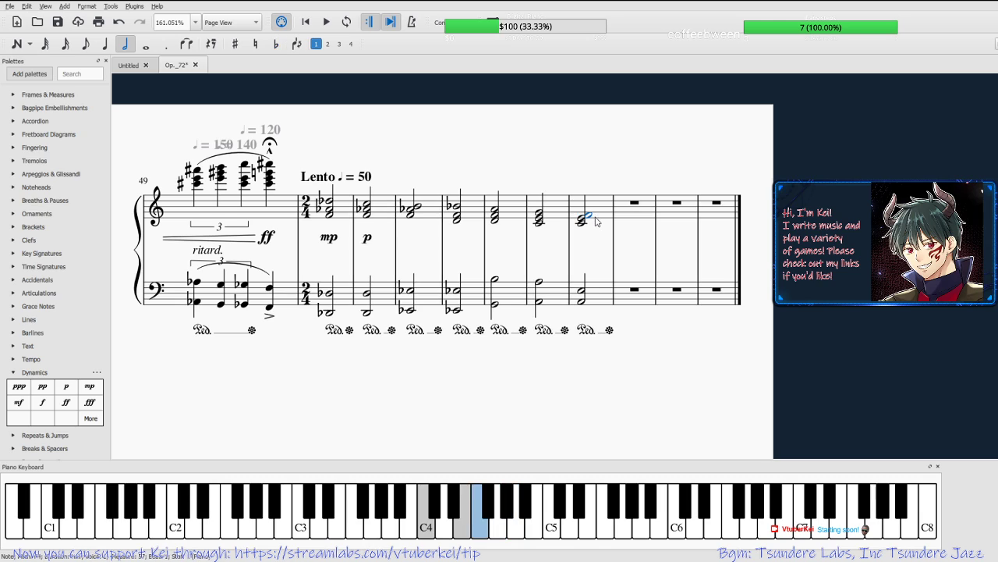
key("Down")
key("Up")
Audition individual bass and treble notes of the chord in measure 57.
left_click(581, 302)
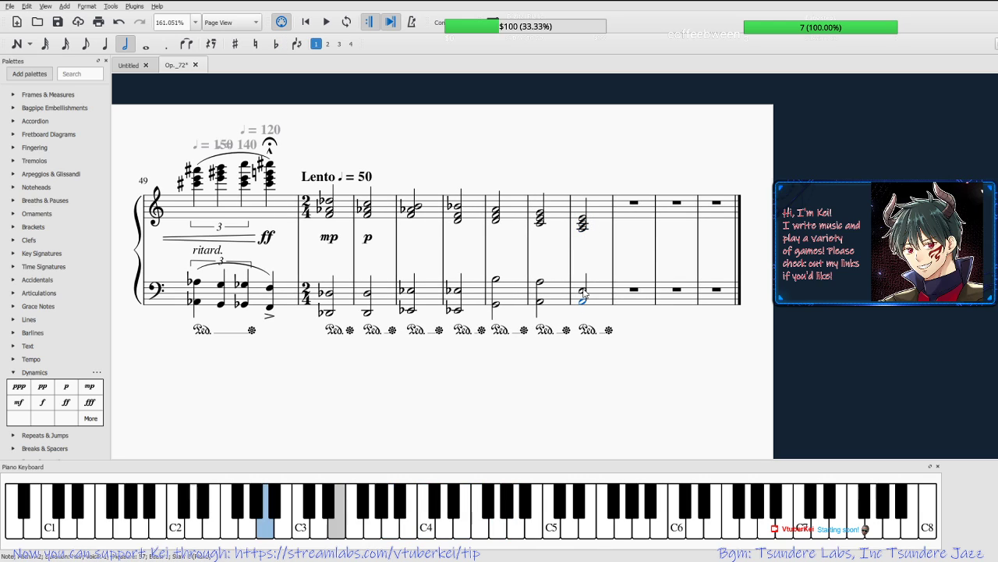
left_click_drag(585, 297, 585, 229)
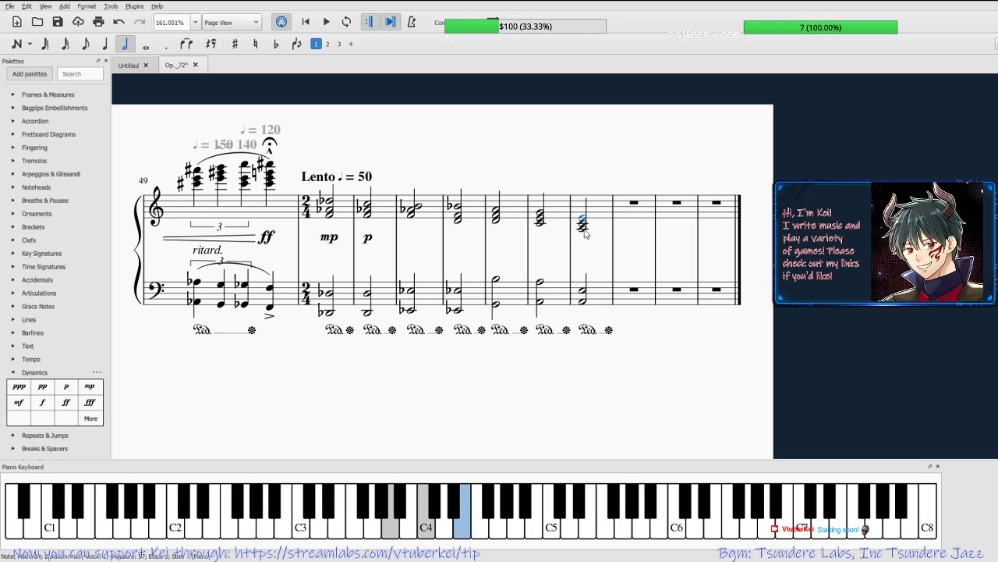
left_click(584, 229)
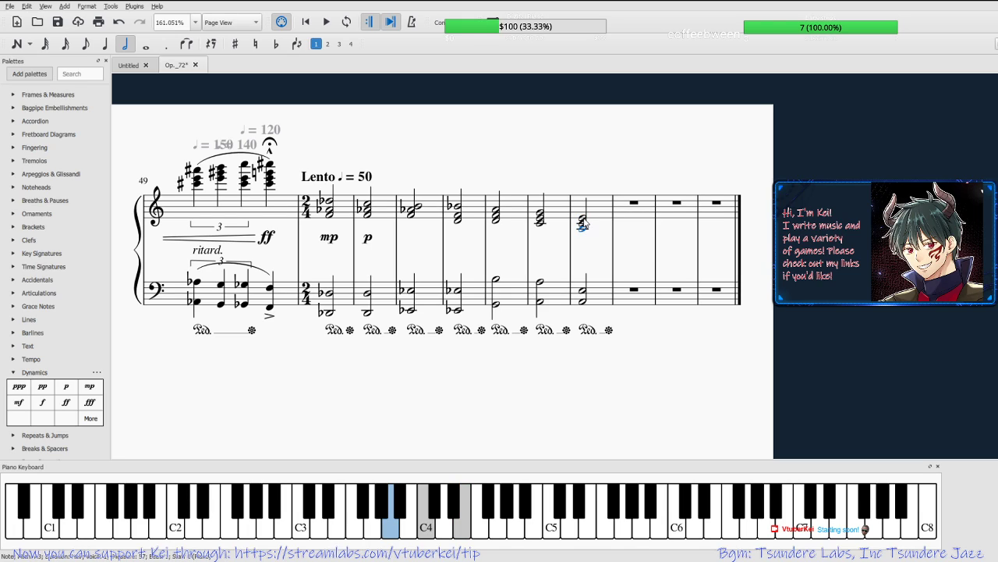
left_click(583, 219)
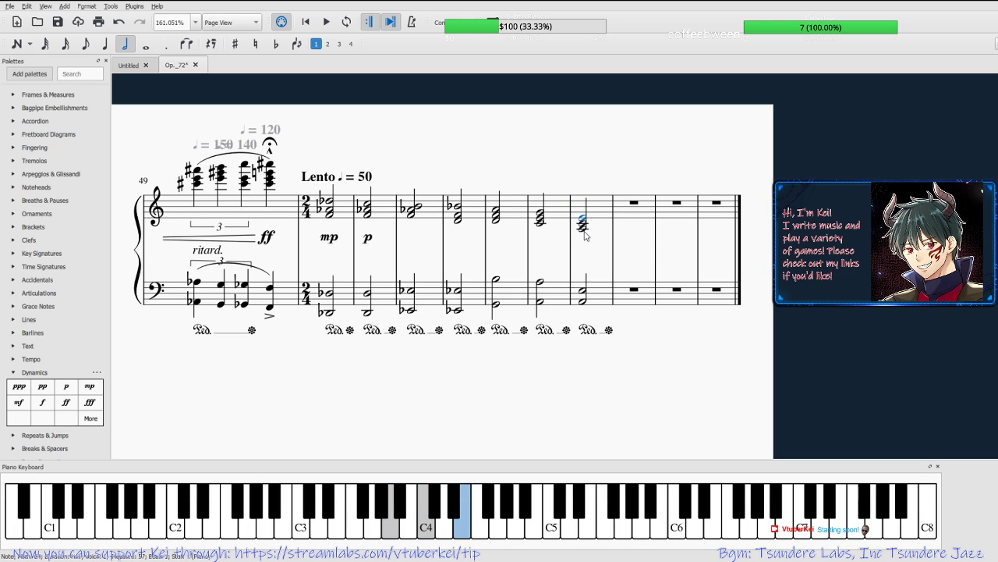
left_click(584, 228)
Lower the C4 in measure 57's treble chord to E3, and delete that note from the chord.
left_click(582, 225)
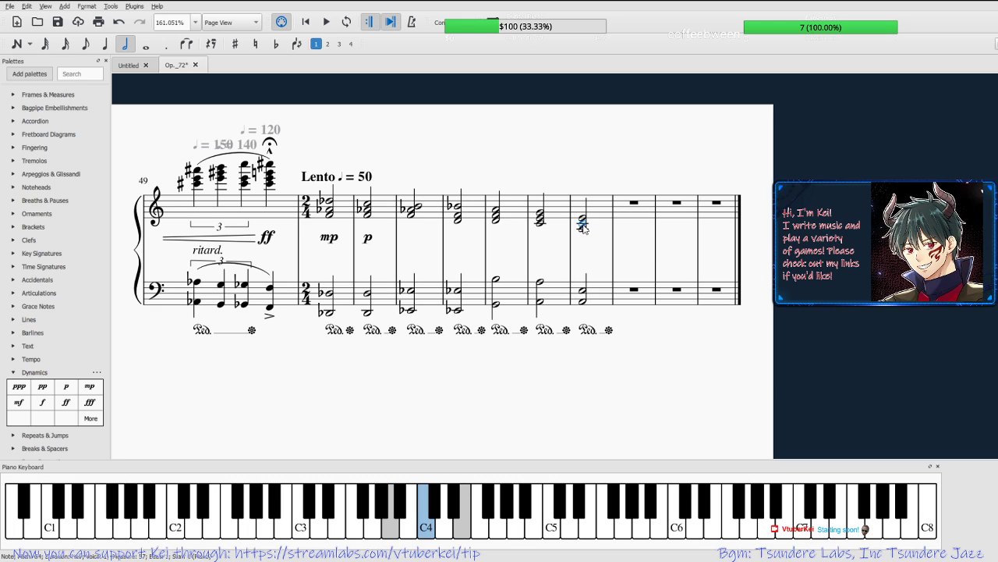
key("Down")
key("Down")
key("Down")
key("Down")
key("Down")
key("Down")
key("Down")
key("Down")
key("Down")
key("Down")
key("Down")
key("Down")
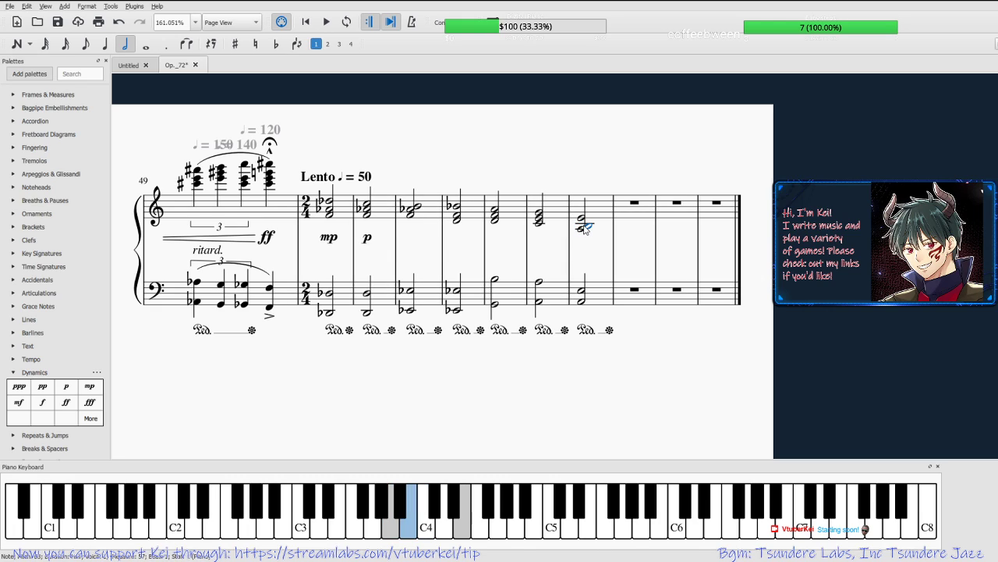
key("Up")
key("Up")
key("Up")
key("Up")
key("Up")
key("Up")
key("Up")
key("Up")
key("Up")
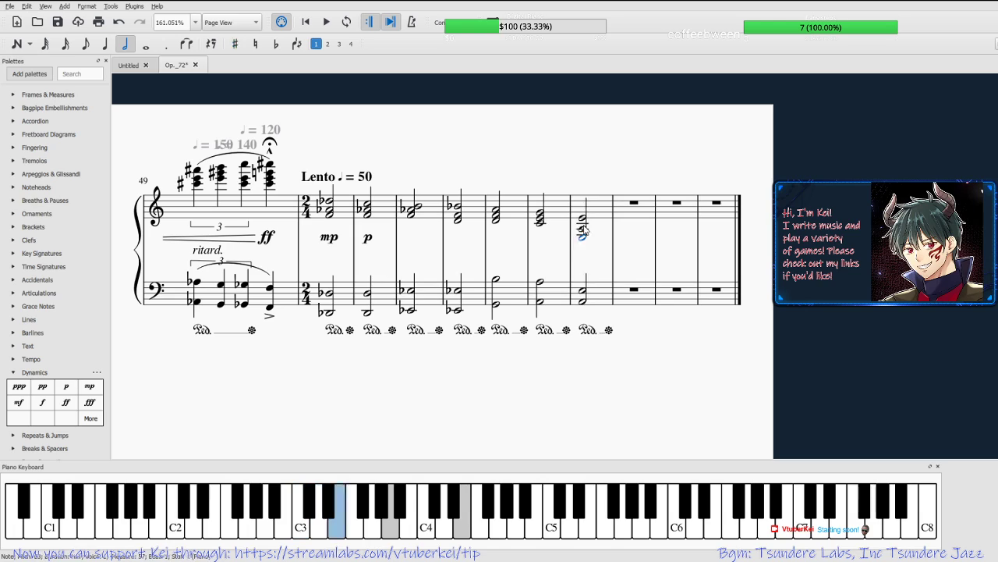
key("alt+Up")
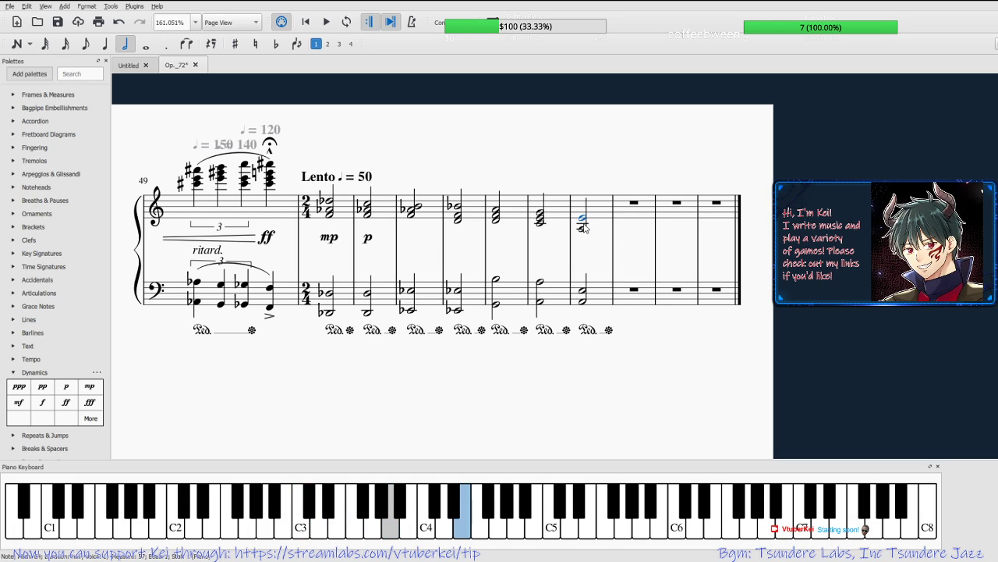
Raise the two remaining treble notes in measure 57, the E4 to A4 and the A3 to C4.
key("Up")
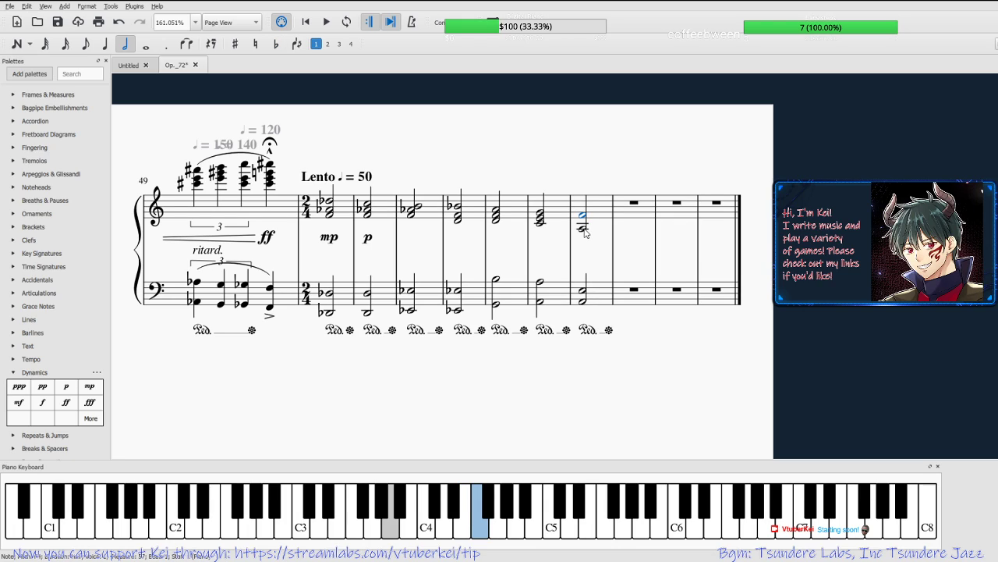
key("Up")
key("Up")
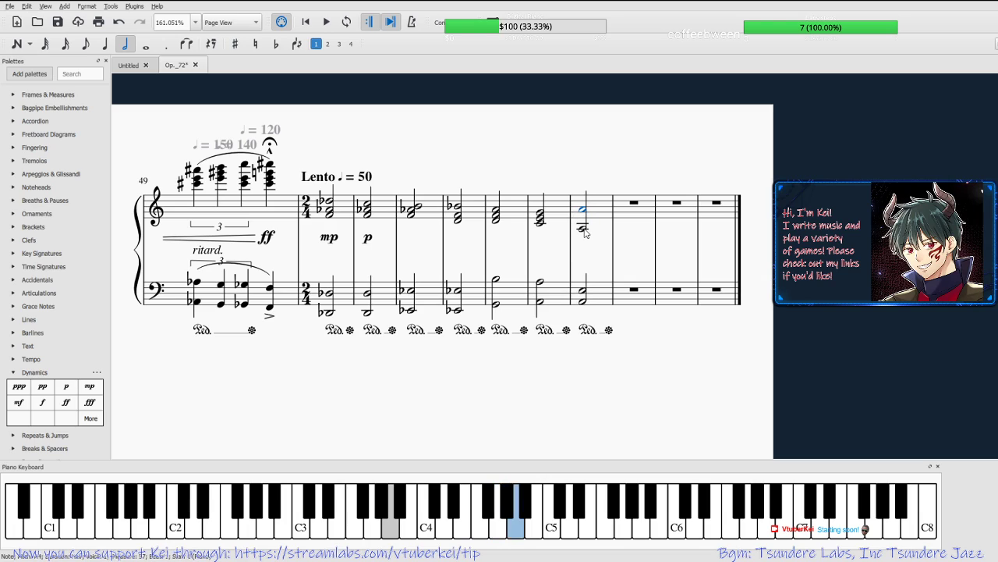
left_click(584, 228)
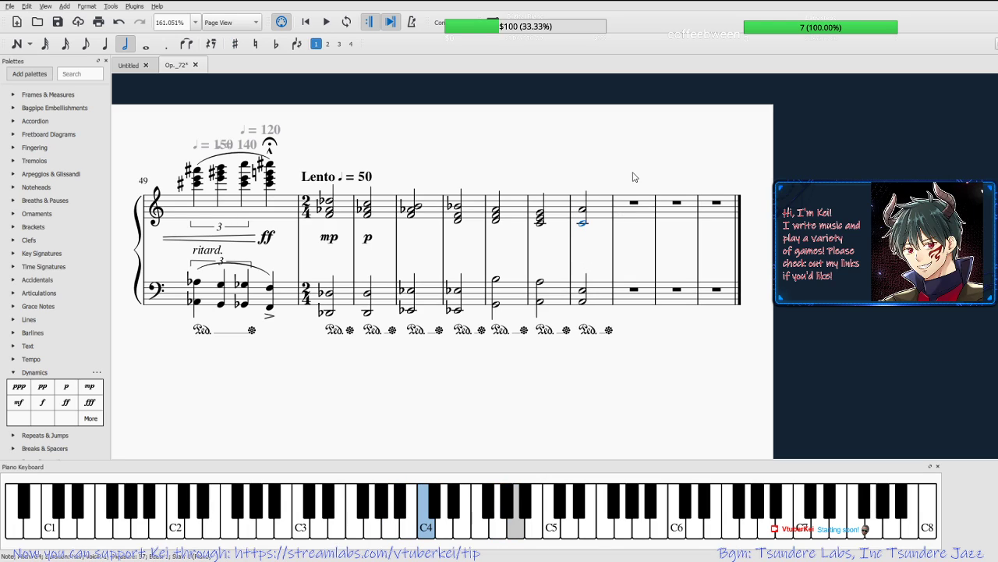
key("Escape")
Play back the score starting from the chord in measure 56.
left_click(539, 213)
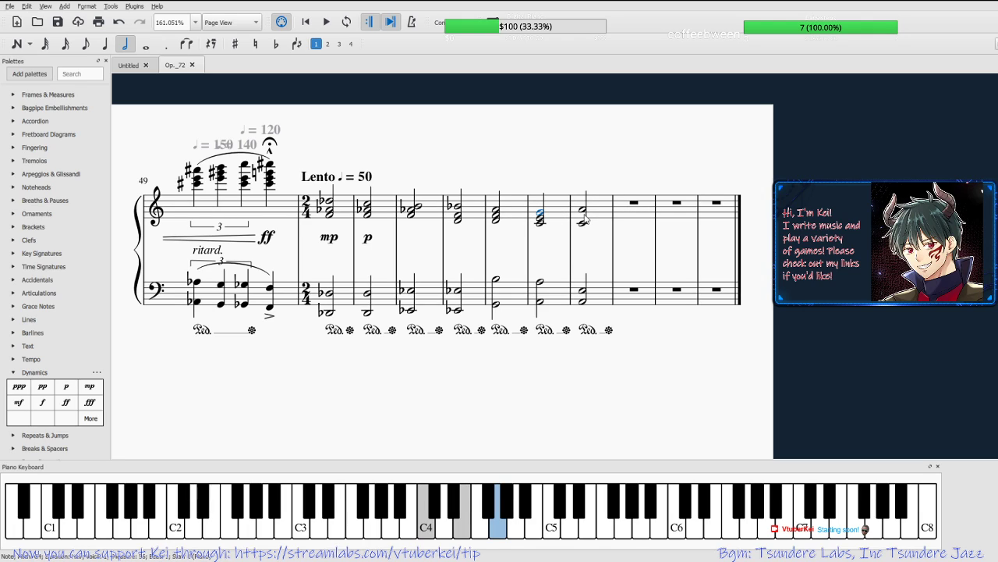
left_click(327, 22)
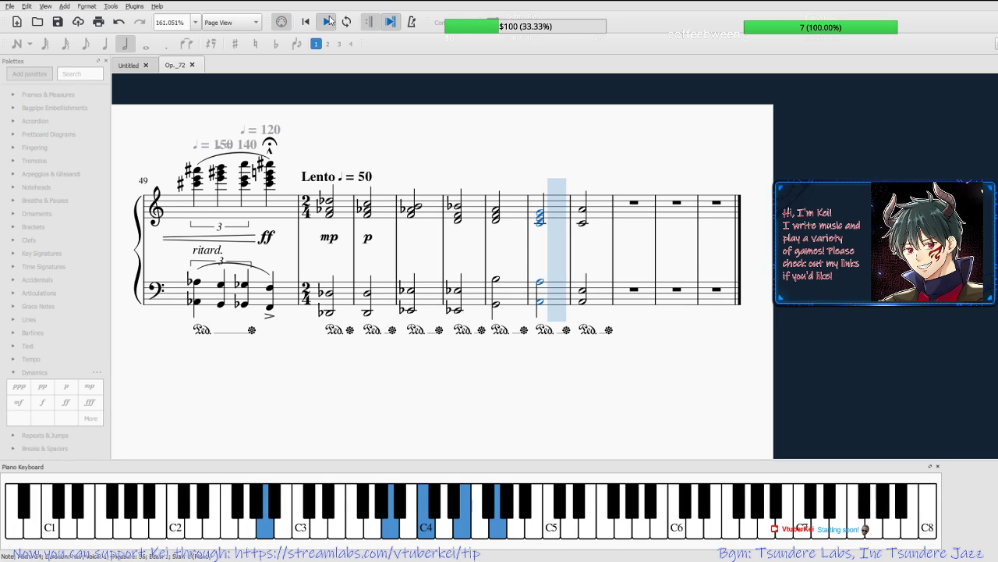
Add a middle note to measure 57's treble chord between C4 and A4, and set its pitch to E♭4.
left_click(330, 21)
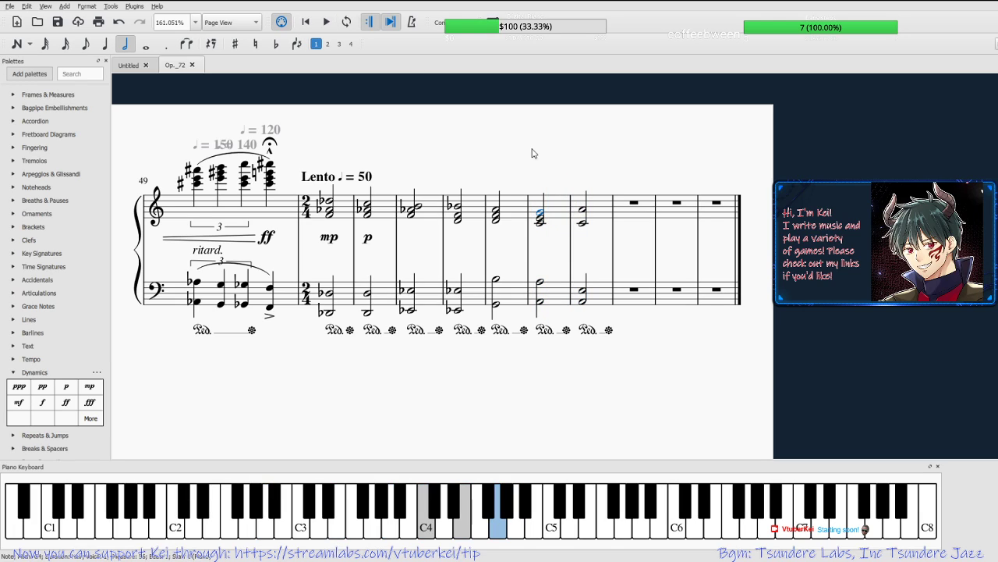
left_click(582, 210)
key("n")
left_click(583, 216)
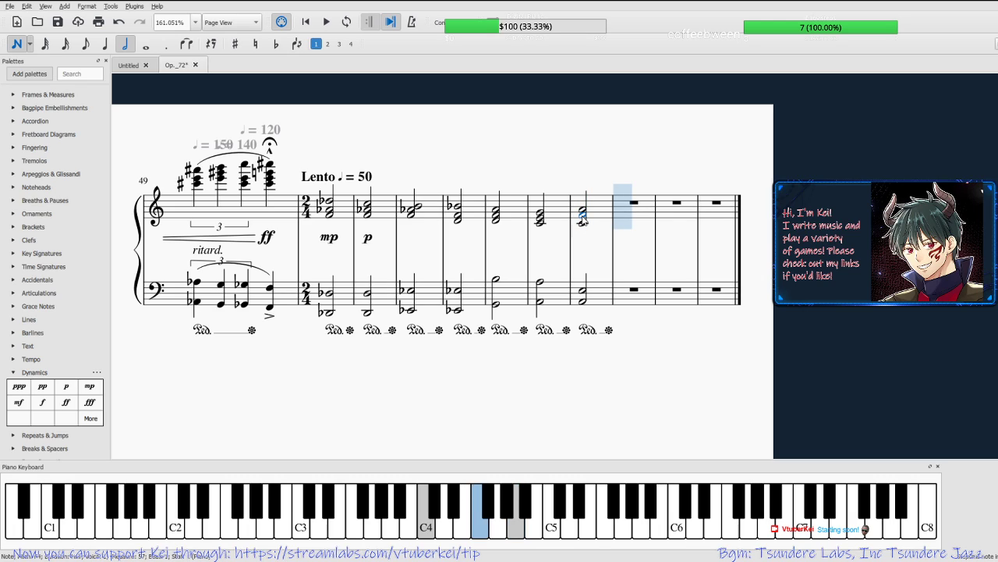
key("Down")
key("Down")
key("Escape")
Play back the chords in measures 56 and 57, starting from measure 56.
left_click(540, 220)
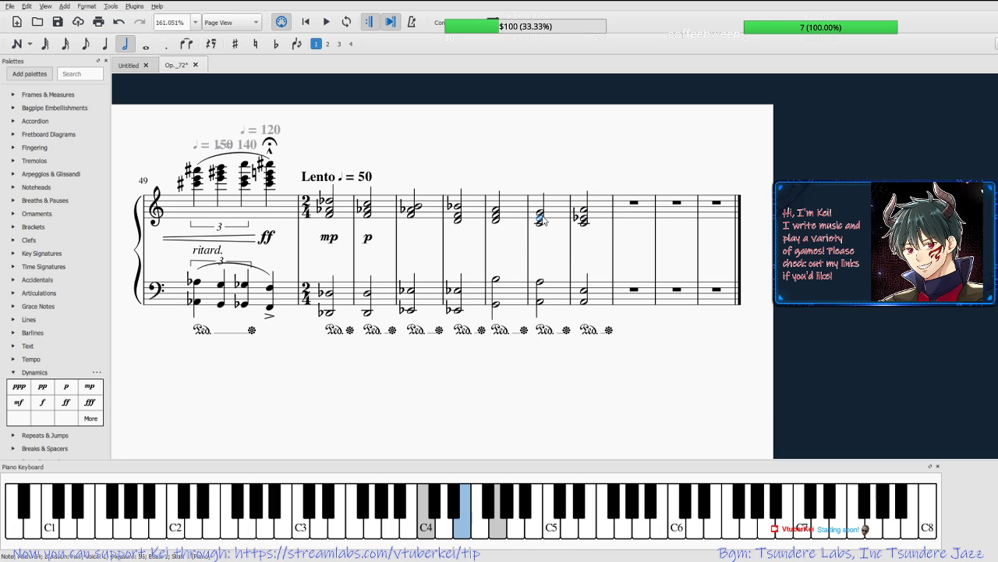
left_click(327, 22)
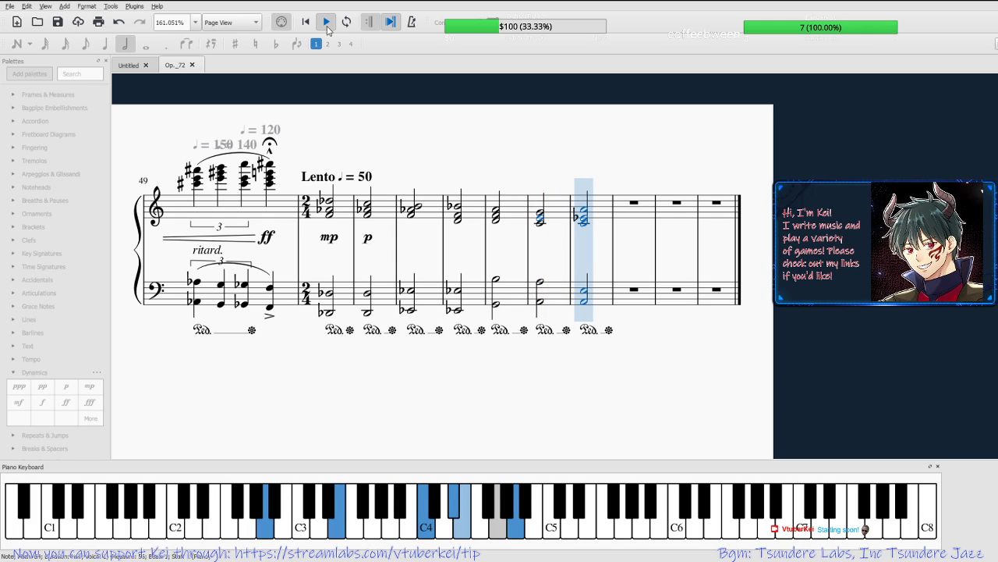
left_click(327, 22)
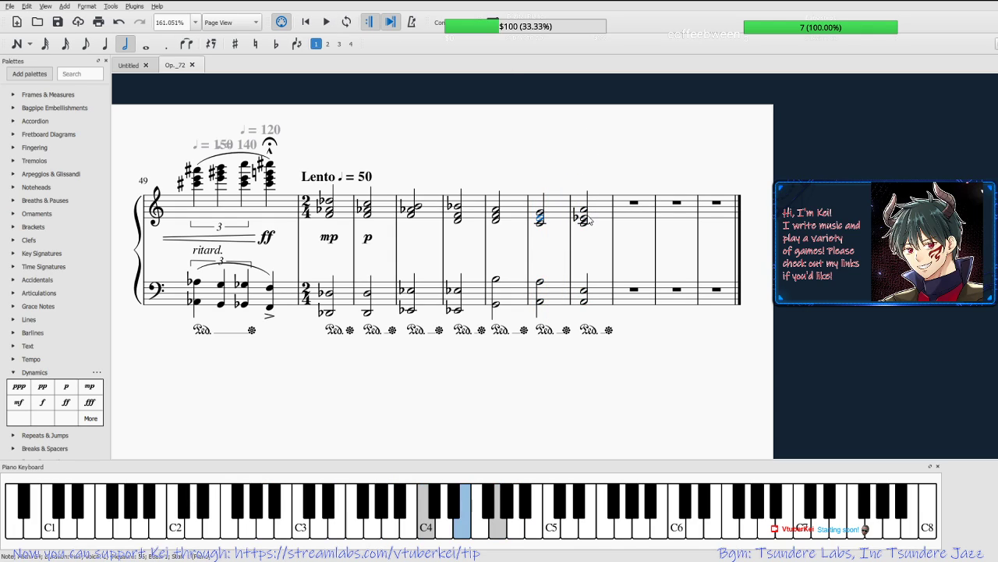
Raise the middle note of measure 57's treble chord to F♯4, and play back from measure 56.
left_click(584, 220)
key("Up")
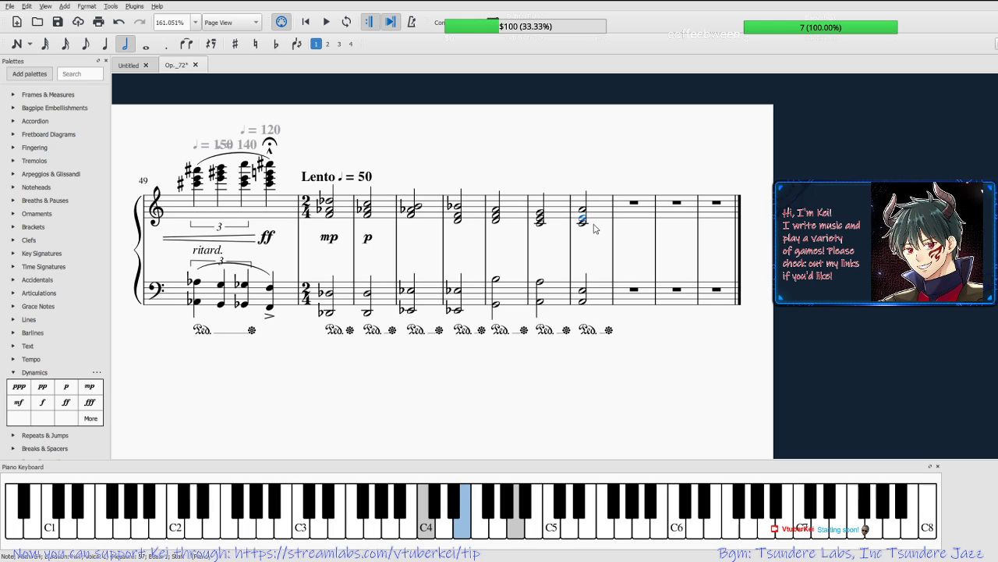
key("Up")
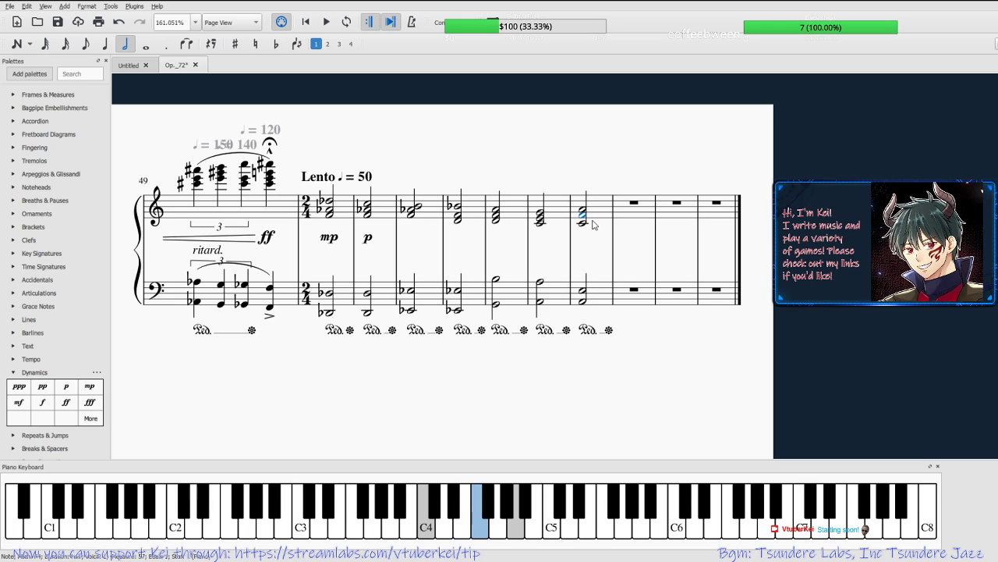
key("Up")
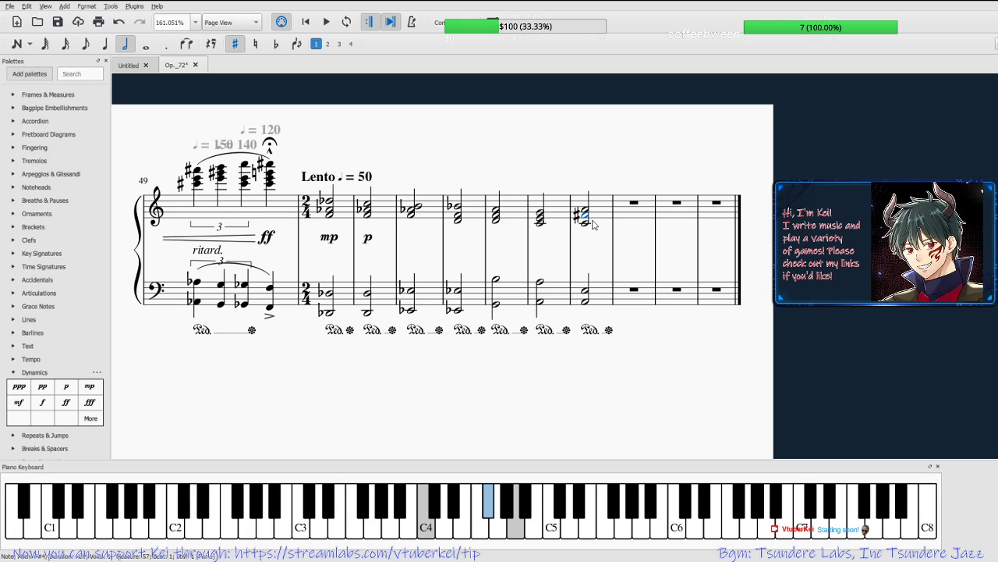
left_click(324, 29)
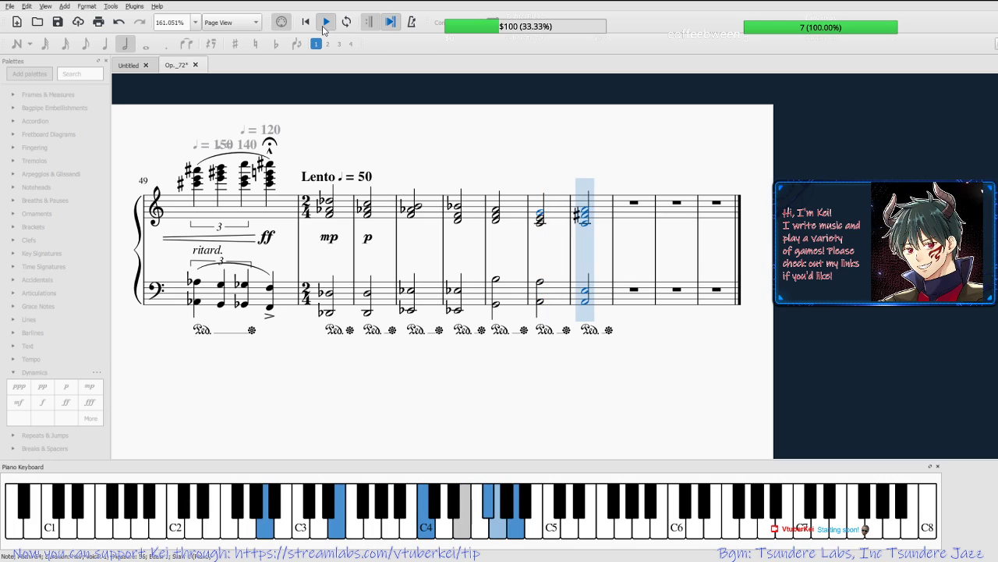
left_click(326, 24)
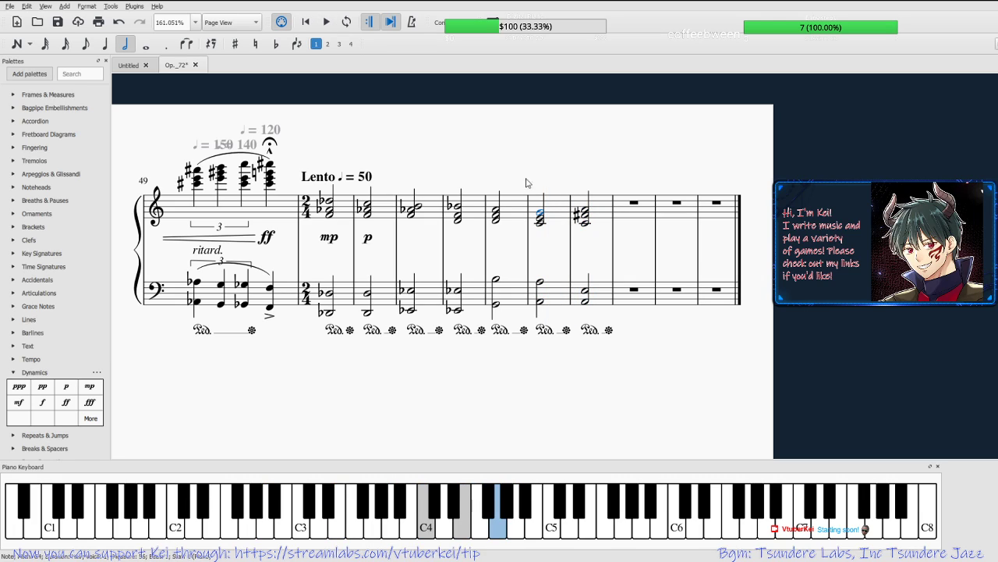
Repeat measure 57's treble and bass chords in measure 58.
left_click(587, 213)
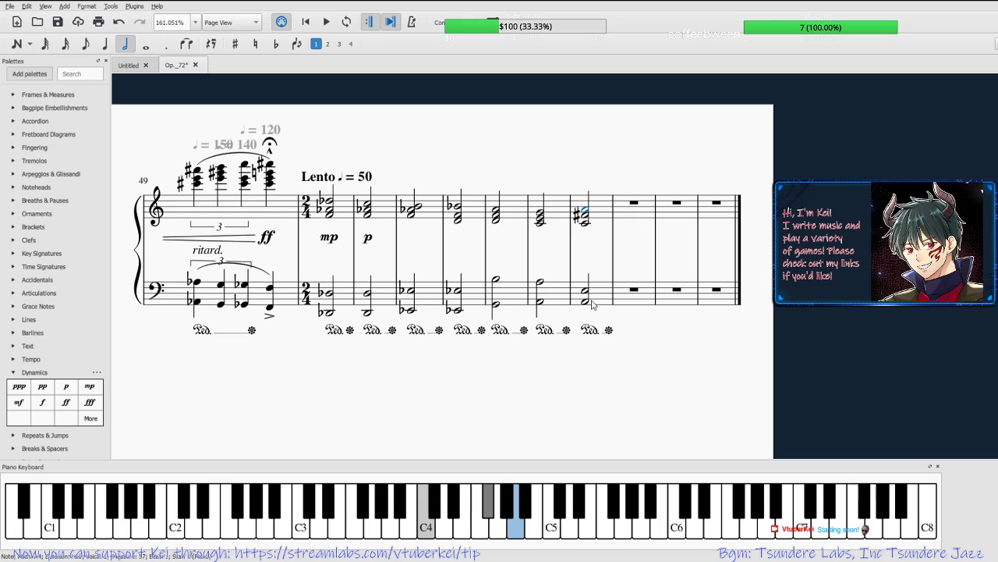
left_click(592, 304, "shift")
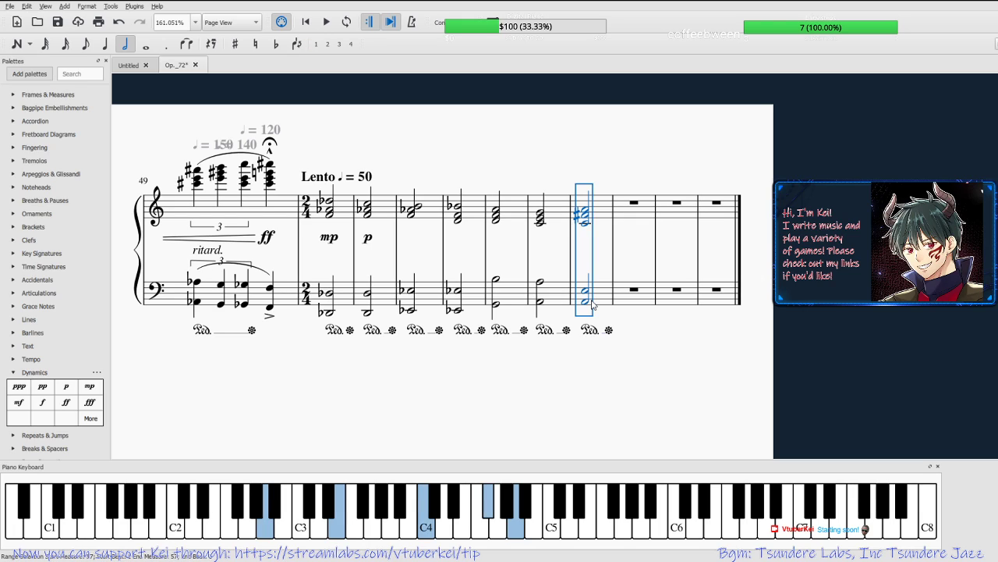
key("r")
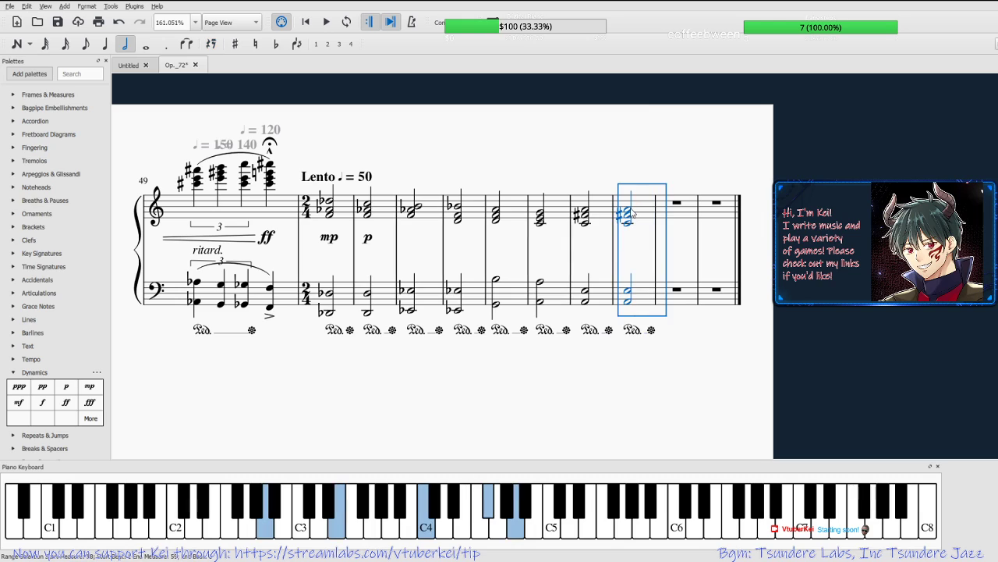
Change measure 58's treble chord to D4, F4 and B4.
left_click(631, 208)
key("Up")
key("Up")
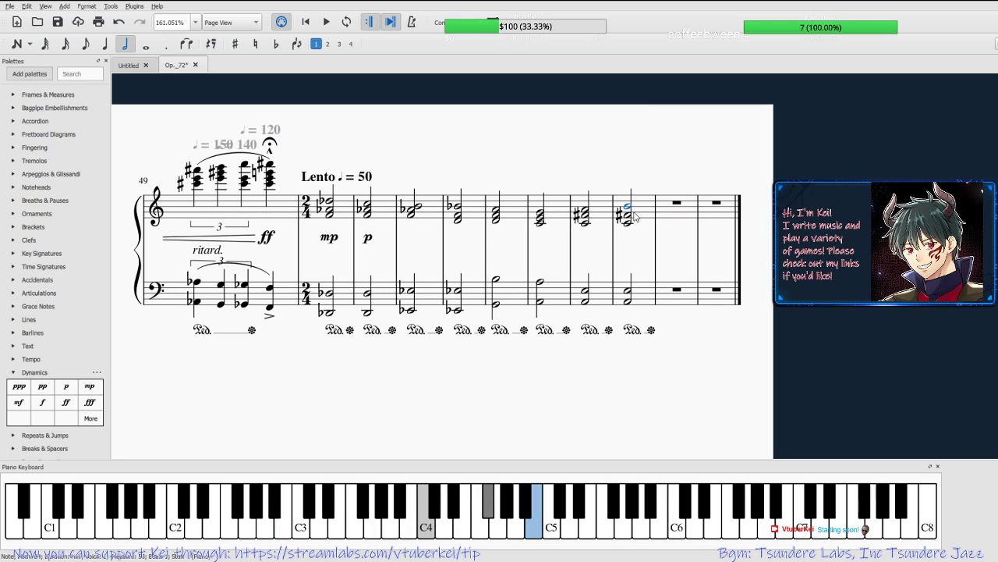
left_click(627, 218)
key("Up")
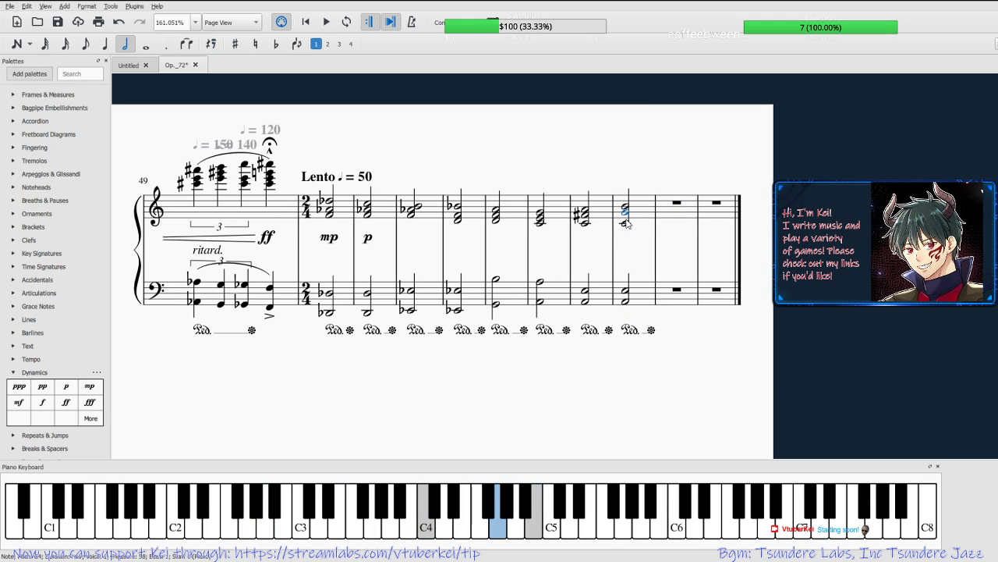
key("Down")
key("Down")
left_click(624, 226)
key("Up")
key("Up")
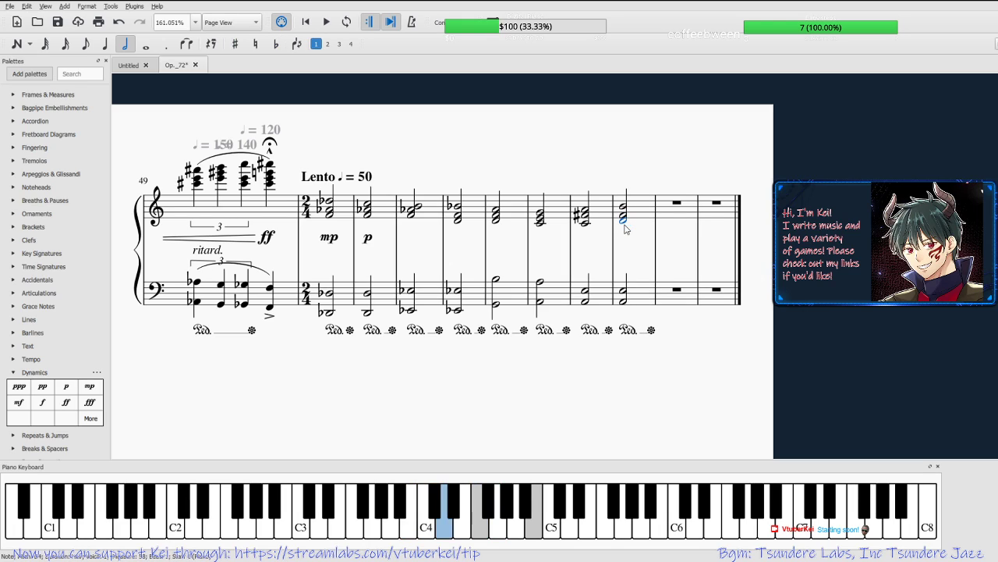
Lower measure 58's bass notes to G2 and D3, and save the score.
left_click(626, 291)
left_click(625, 303)
key("Up")
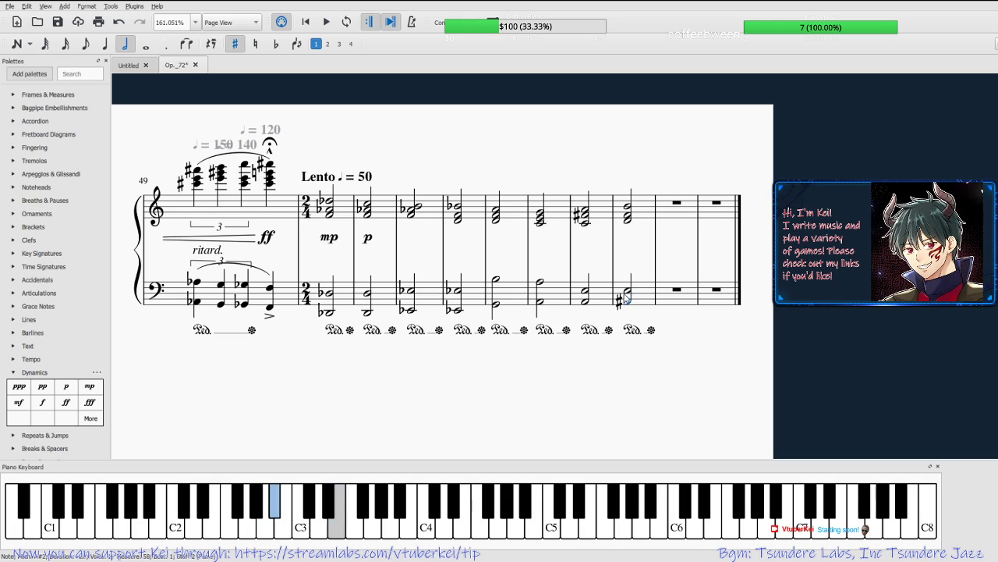
key("Up")
key("Down")
key("Down")
key("Down")
key("Down")
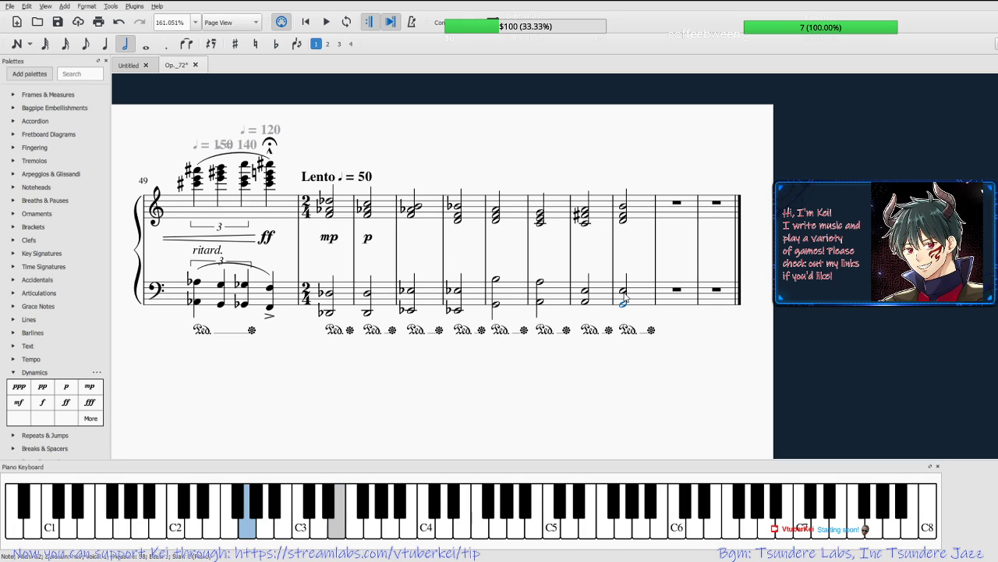
left_click(624, 292)
key("Down")
key("Down")
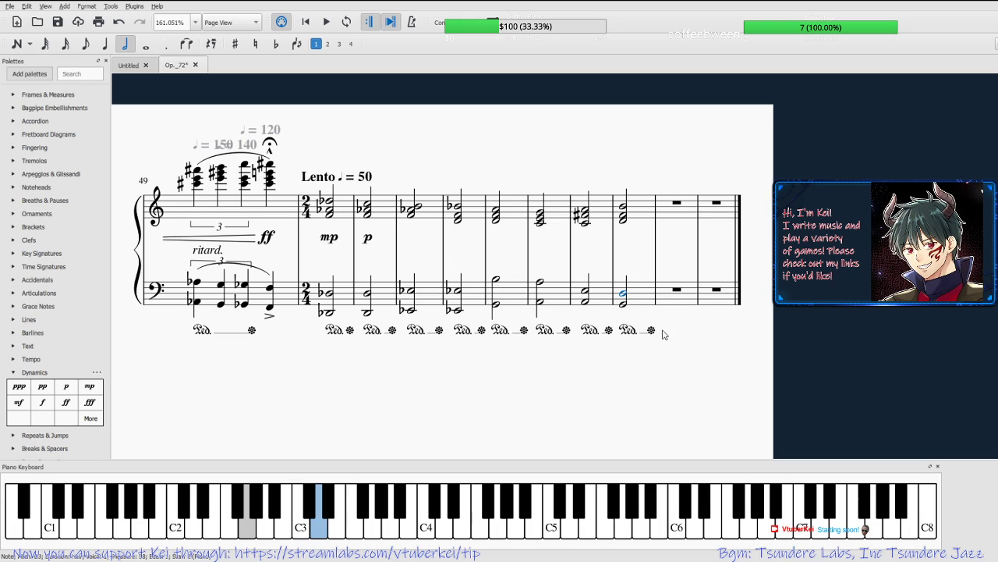
left_click(707, 339)
key("ctrl+s")
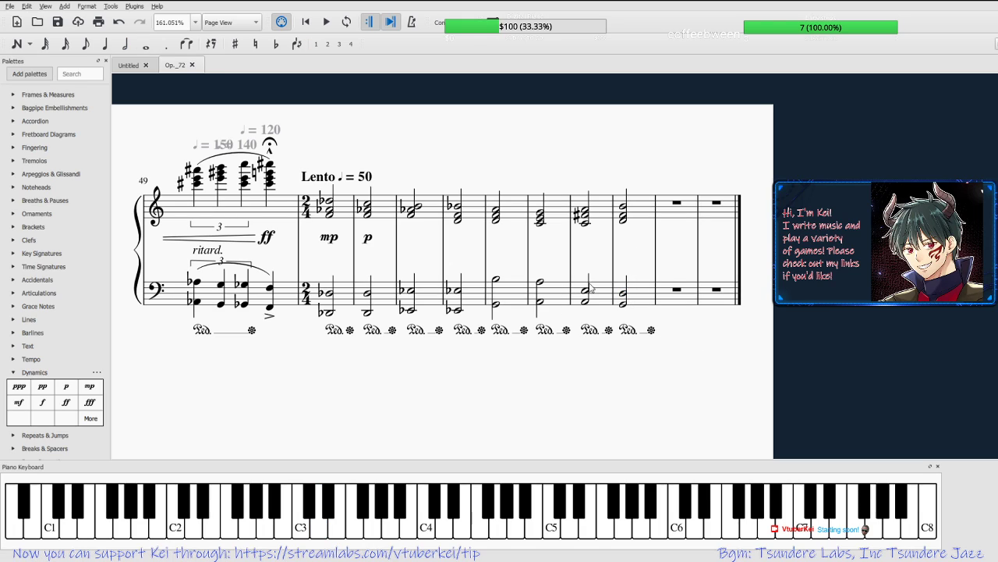
Copy measure 58's treble and bass chords into measure 59.
left_click(624, 207)
key("shift+Down")
left_click(667, 206)
key("ctrl+v")
Raise the top note of measure 59's treble chord to C5 and the middle note to G4.
left_click(667, 207)
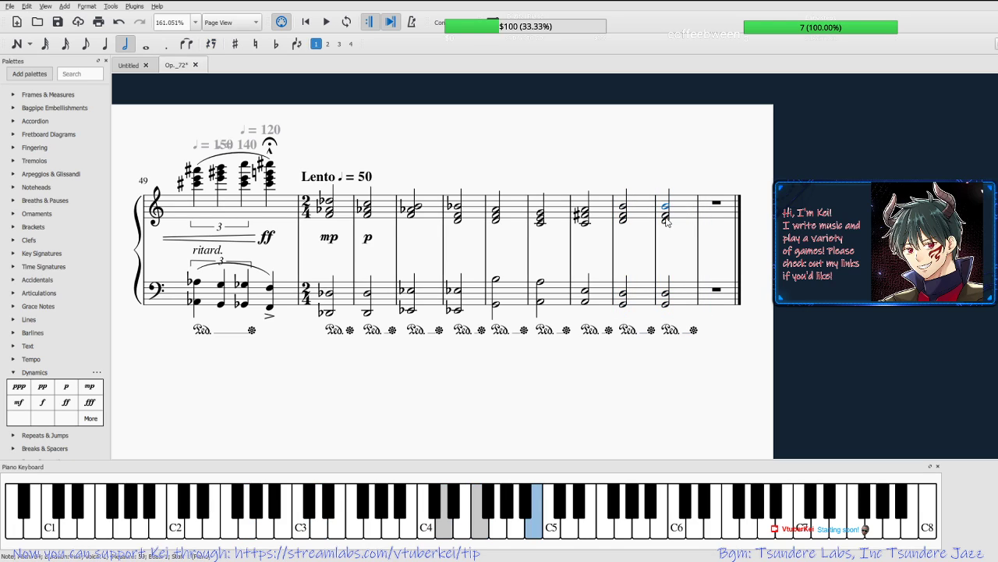
key("Up")
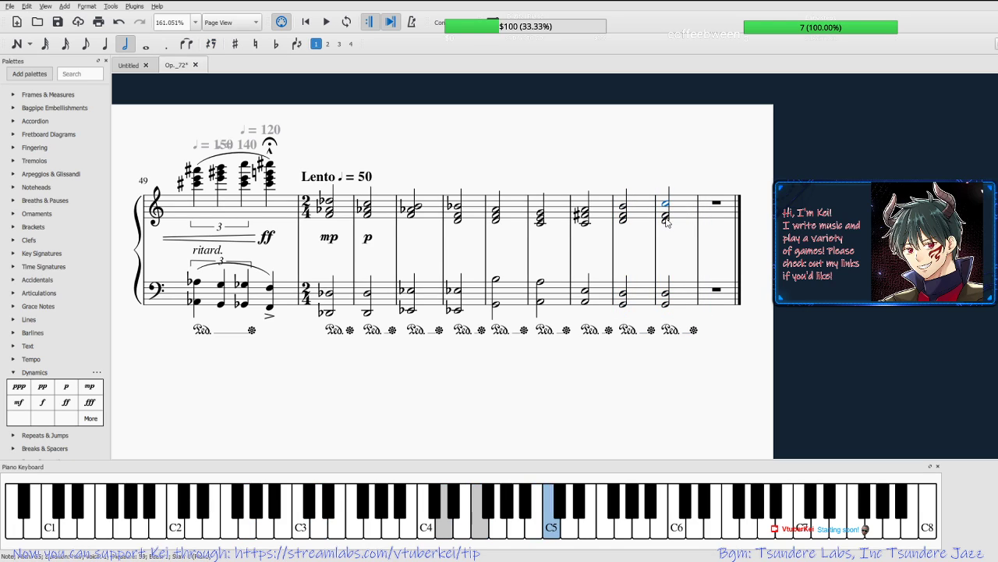
left_click(667, 221)
key("Up")
key("Up")
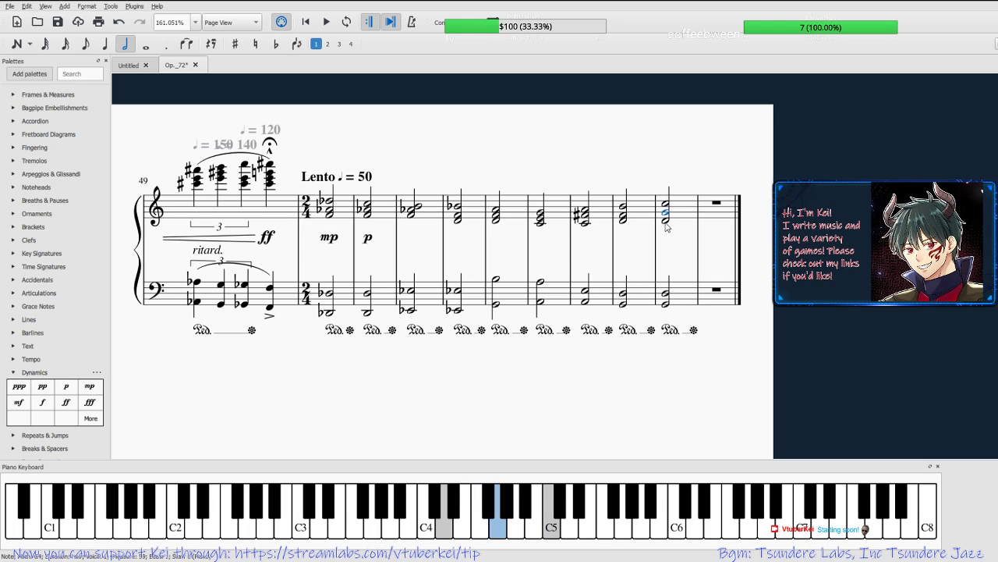
Change the bottom note of measure 59's treble chord to E4, and remove the chord's middle G4.
left_click(665, 206)
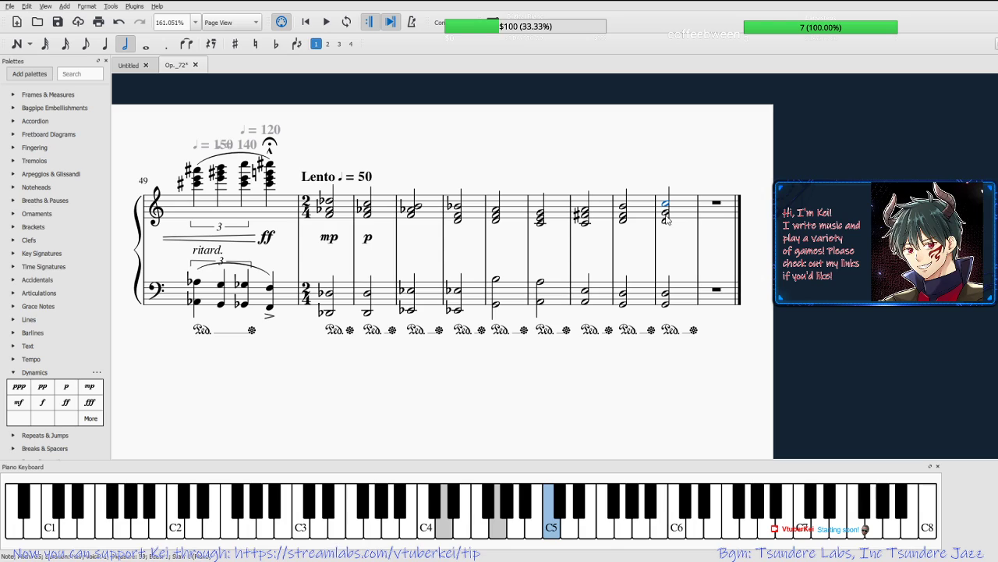
left_click(665, 221)
key("Down")
key("Down")
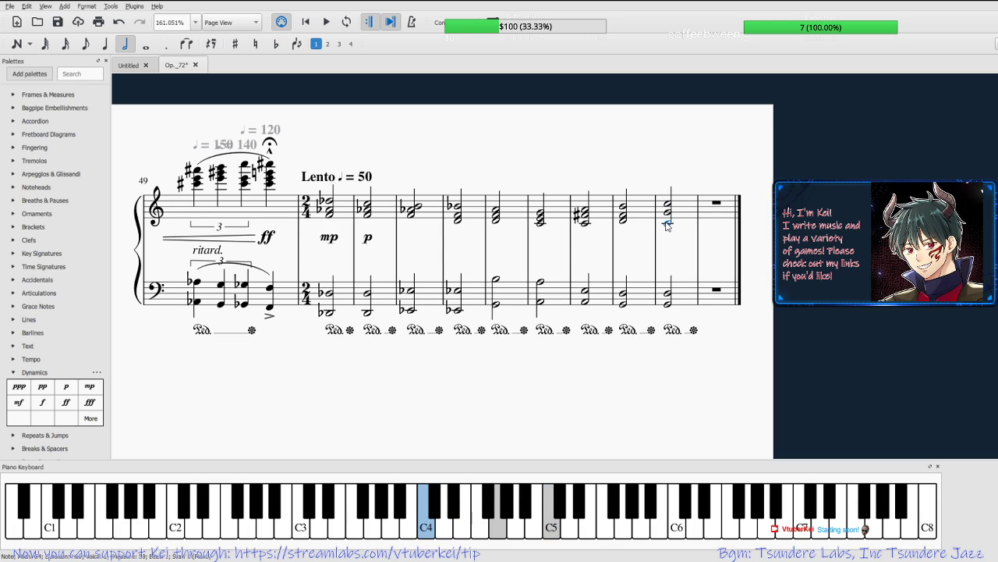
key("Up")
key("Up")
key("Up")
key("Up")
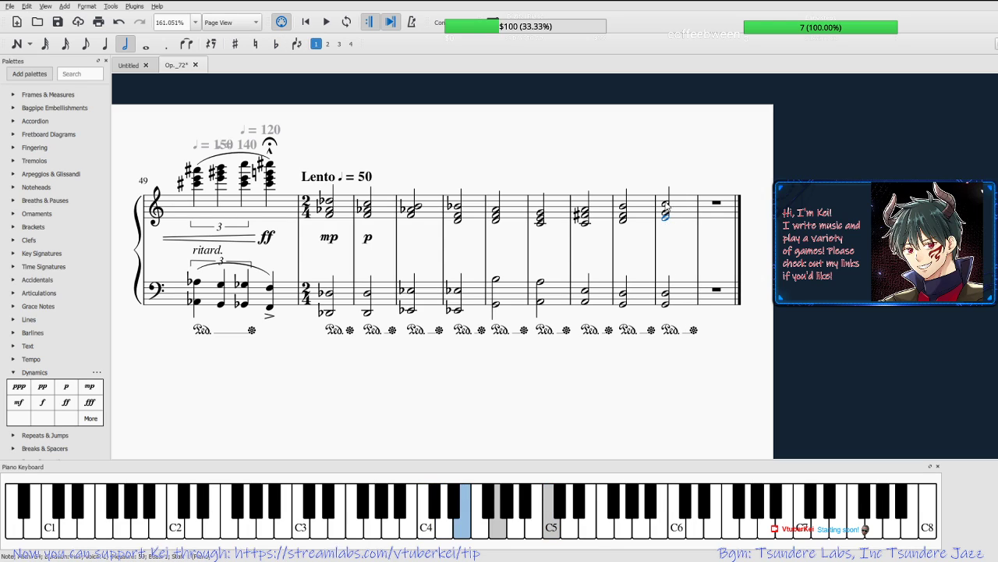
Lower the D3 in measure 59's bass chord to C2.
left_click(665, 293)
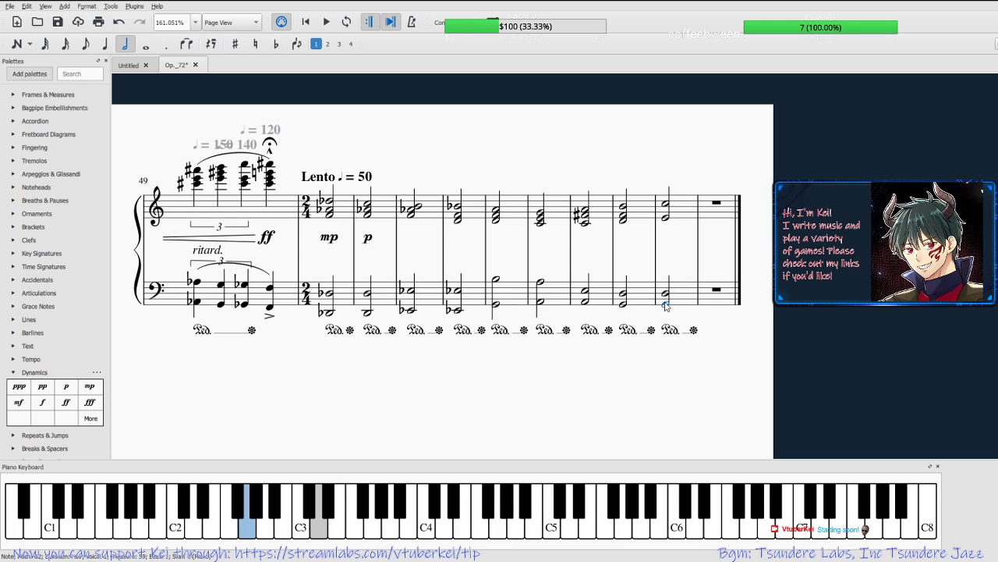
key("Down")
key("Down")
key("Down")
key("Down")
key("Down")
key("Down")
key("Down")
key("Down")
key("Down")
key("Down")
key("Down")
key("Down")
key("Down")
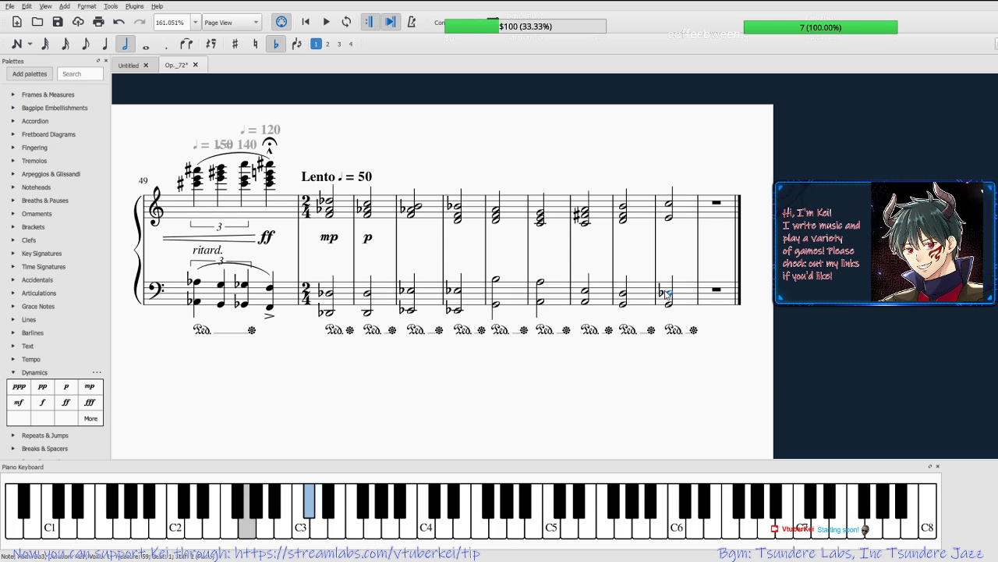
key("Down")
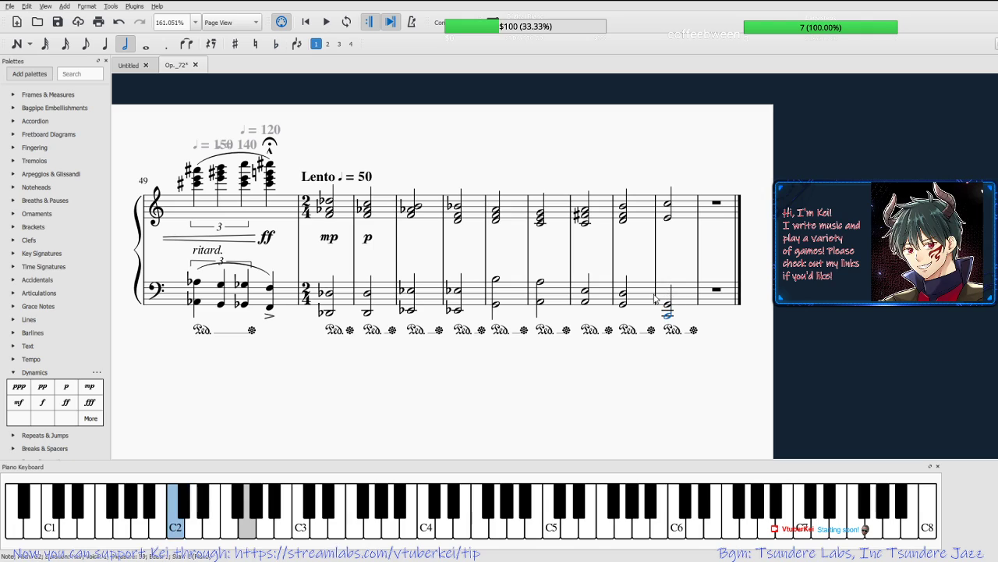
Move measure 59's bass notes to G2 and C3, and save the score.
left_click(656, 299)
left_click(655, 299)
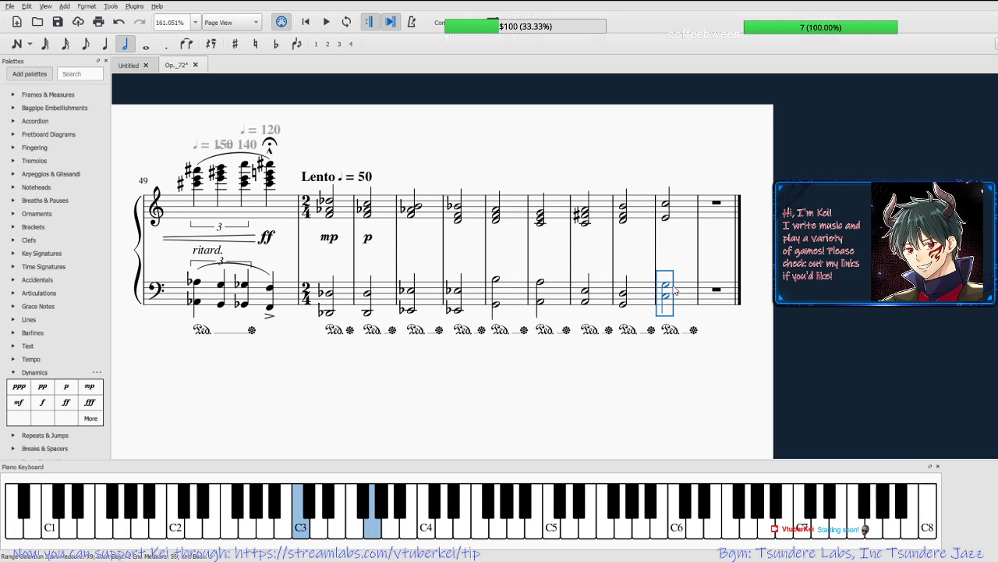
left_click(667, 288)
key("alt+Down")
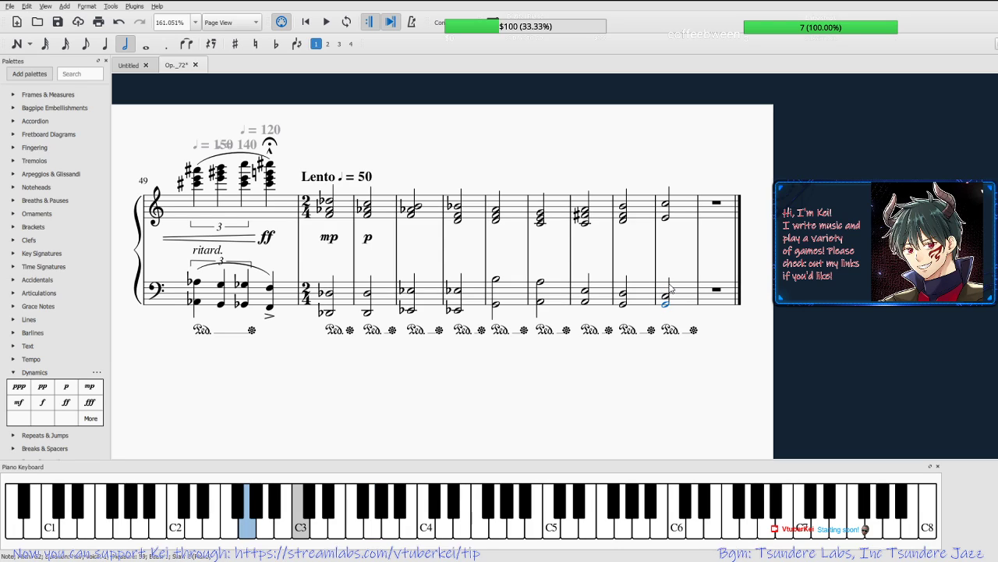
key("Escape")
key("ctrl+s")
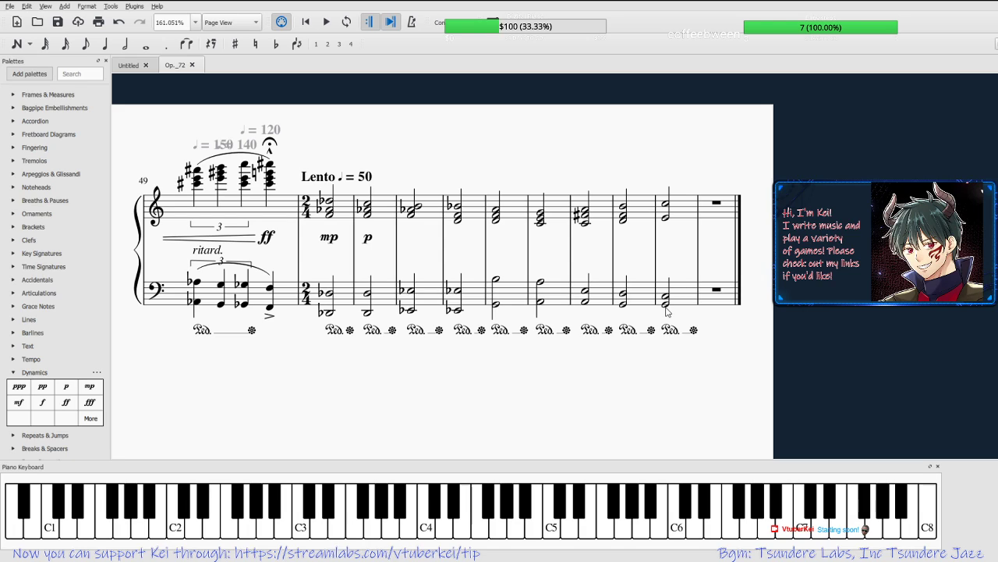
Lower the G2 in measure 59's bass chord to C2.
left_click(666, 305)
key("Up")
key("Up")
key("Up")
key("Down")
key("Down")
key("Down")
key("Down")
key("Down")
key("Down")
key("Down")
key("Down")
key("Down")
key("Down")
left_click(714, 325)
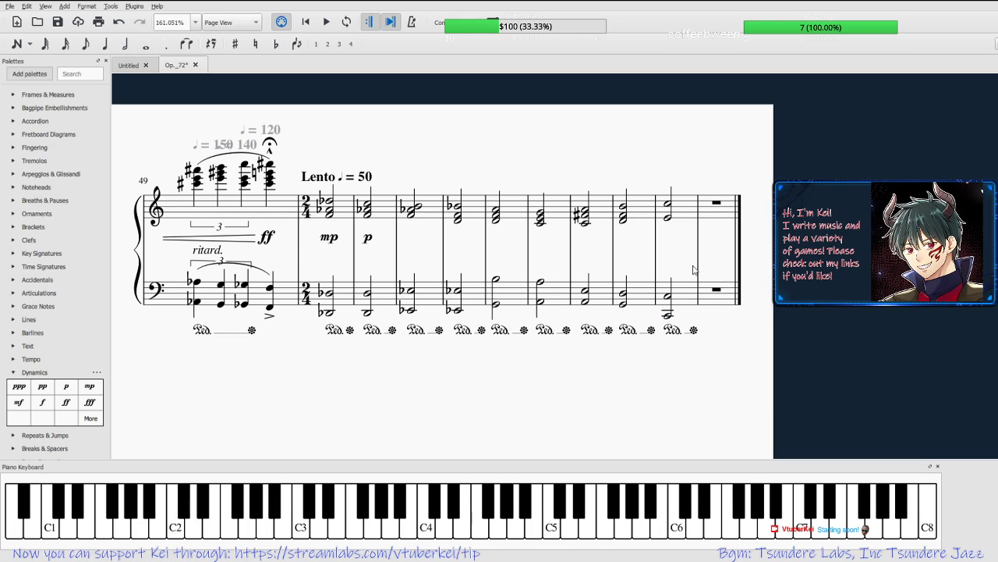
Audition the two treble notes of the chord in measure 59.
left_click(667, 221)
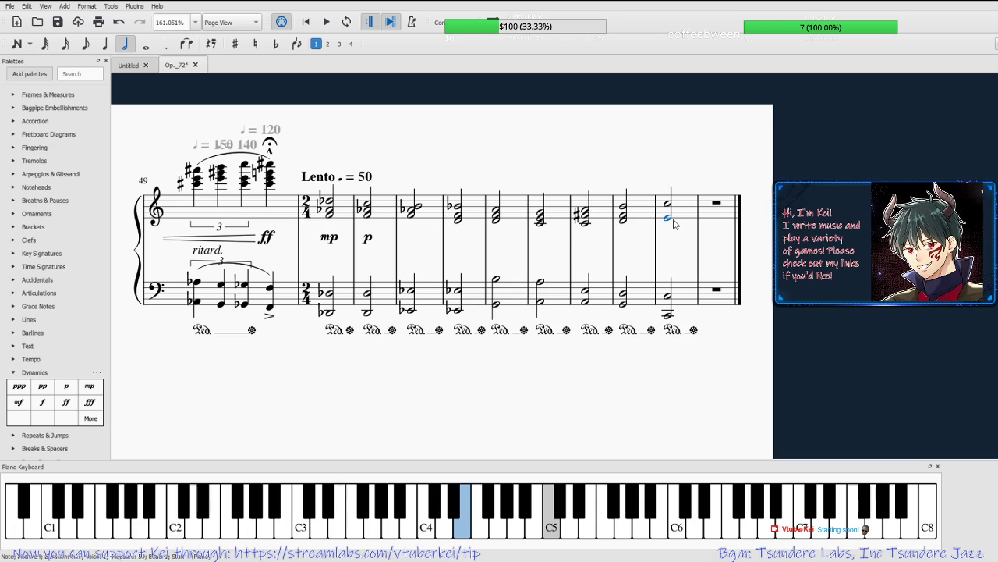
left_click(669, 205)
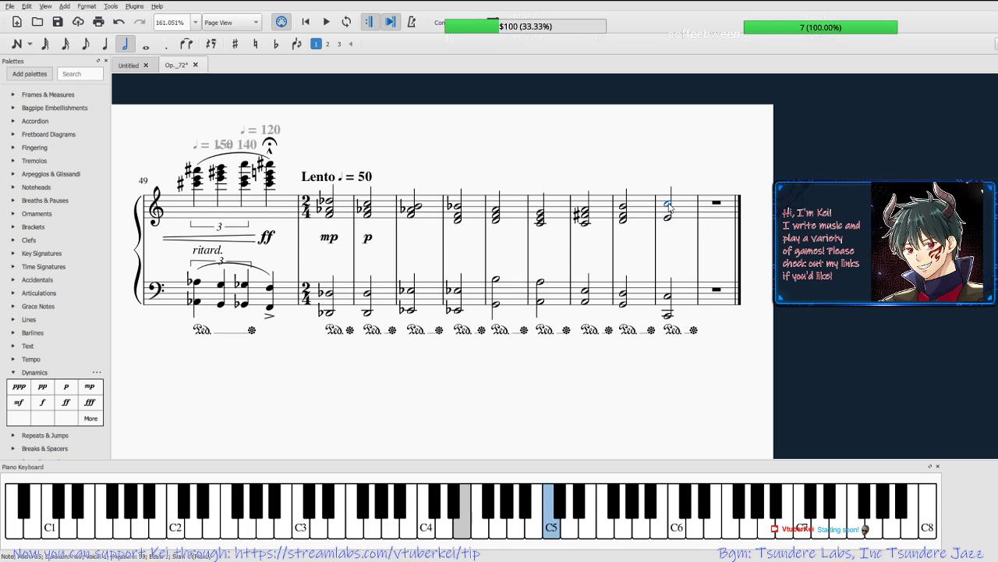
Lower the C5 in measure 59's treble chord to G4 and add a B4 above it.
key("Down")
key("Down")
key("Down")
key("Down")
key("Down")
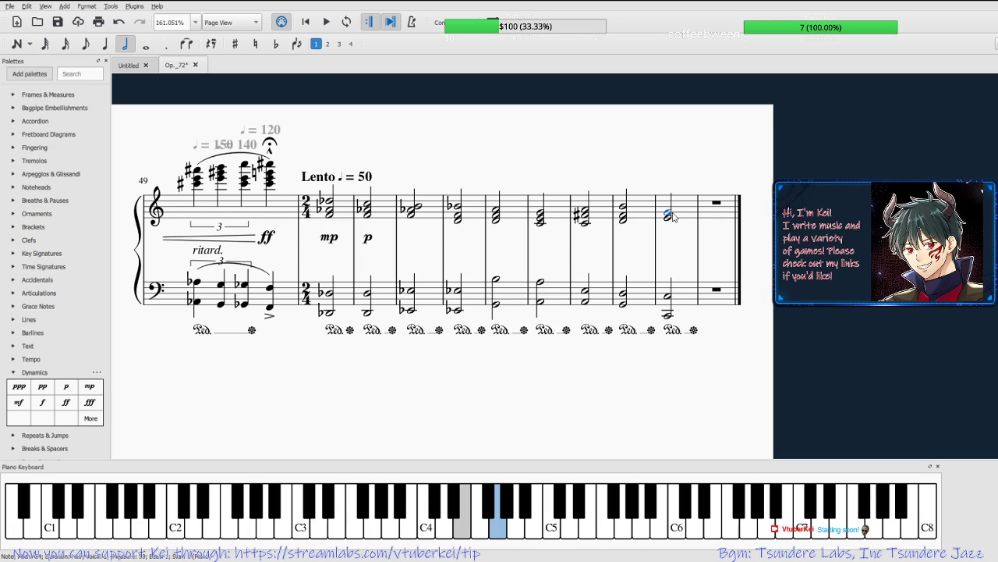
key("n")
left_click(670, 207)
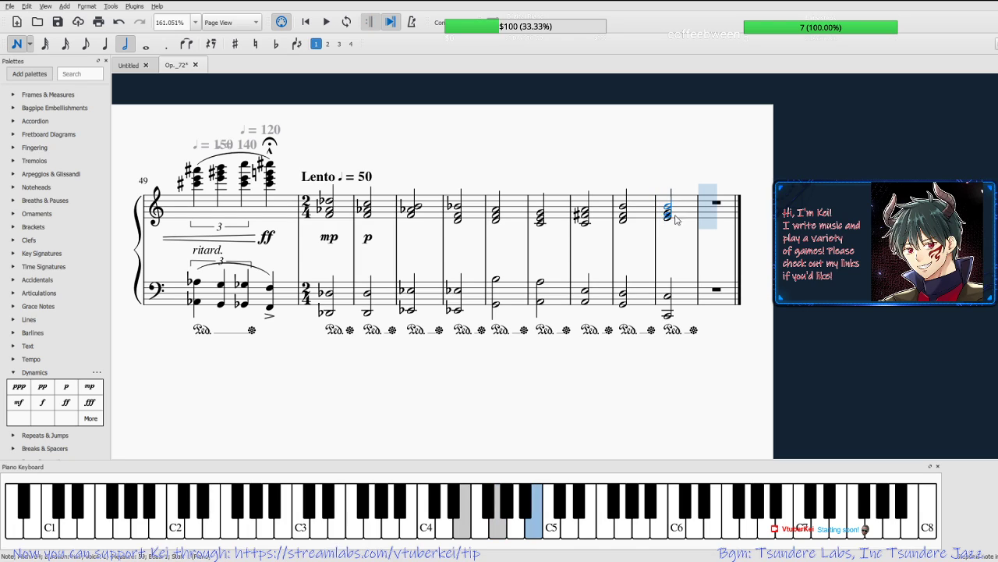
key("Escape")
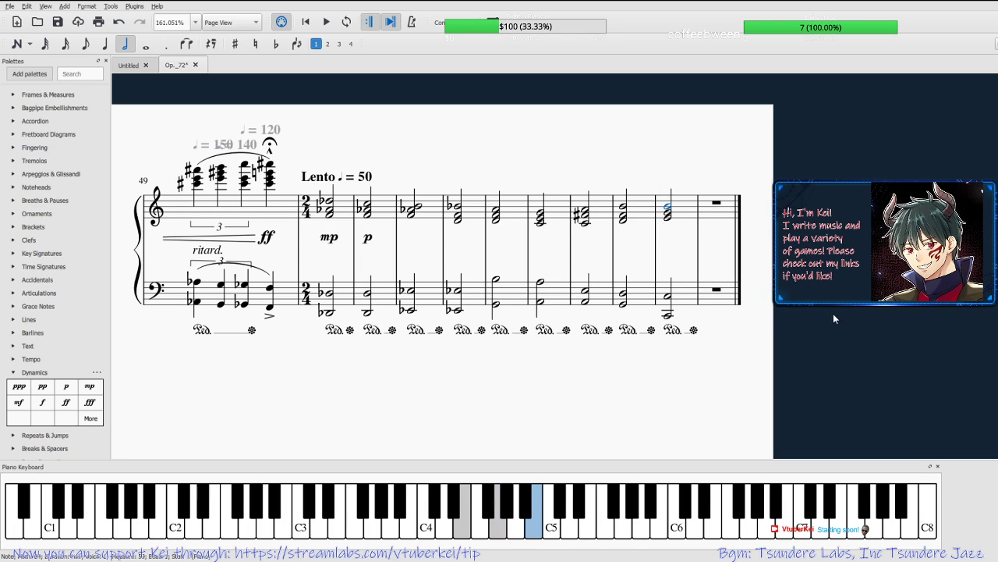
Add a C4 at the bottom of measure 59's treble chord and save the score.
left_click(668, 219)
key("n")
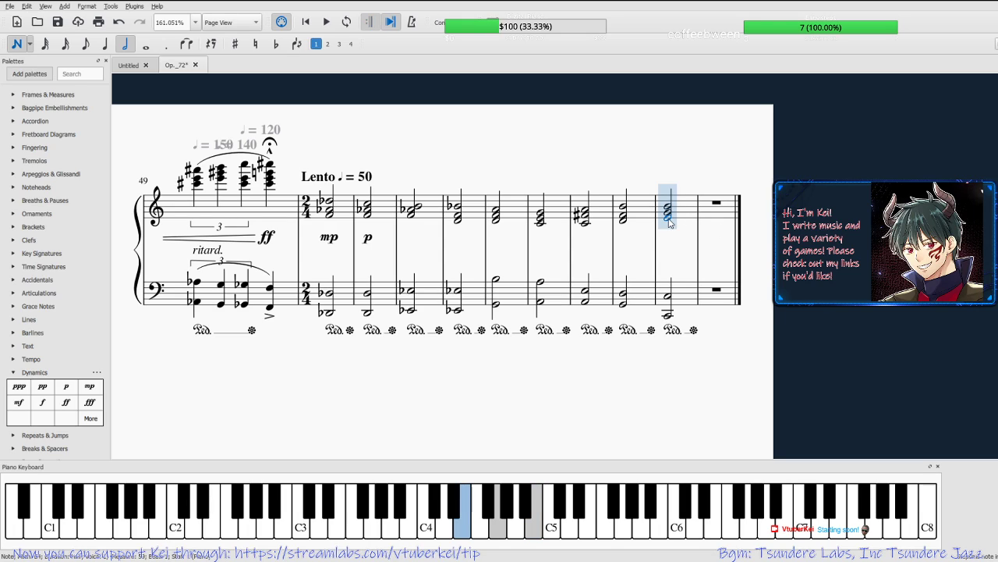
key("shift+c")
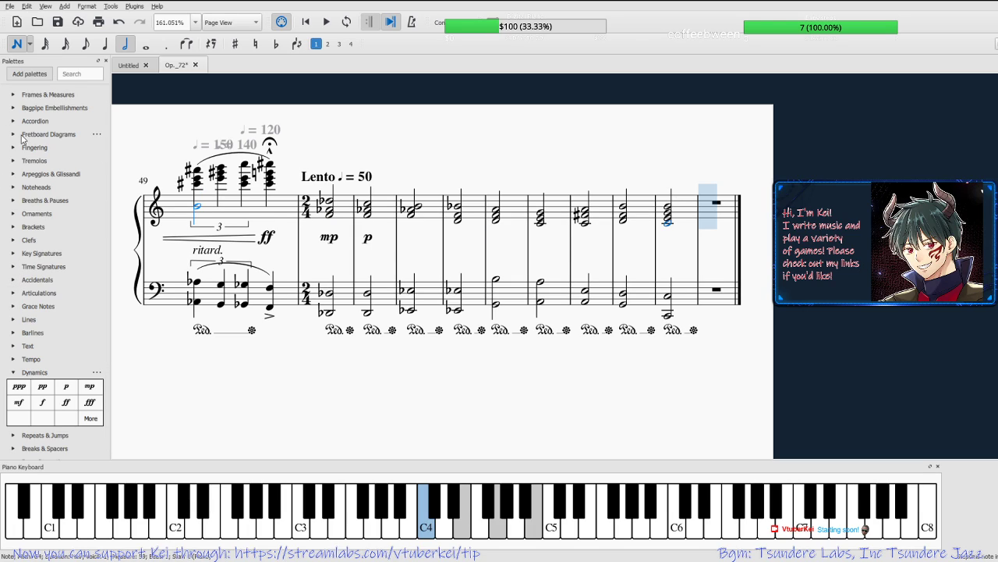
left_click(13, 373)
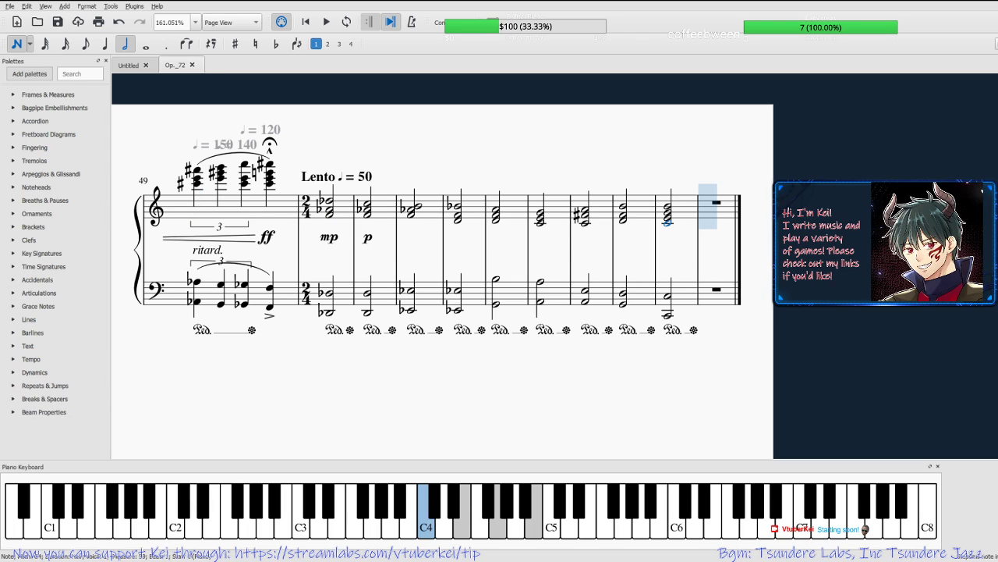
key("Escape")
Play back the Lento passage from its first chord in measure 51, and stop the playback.
left_click(331, 200)
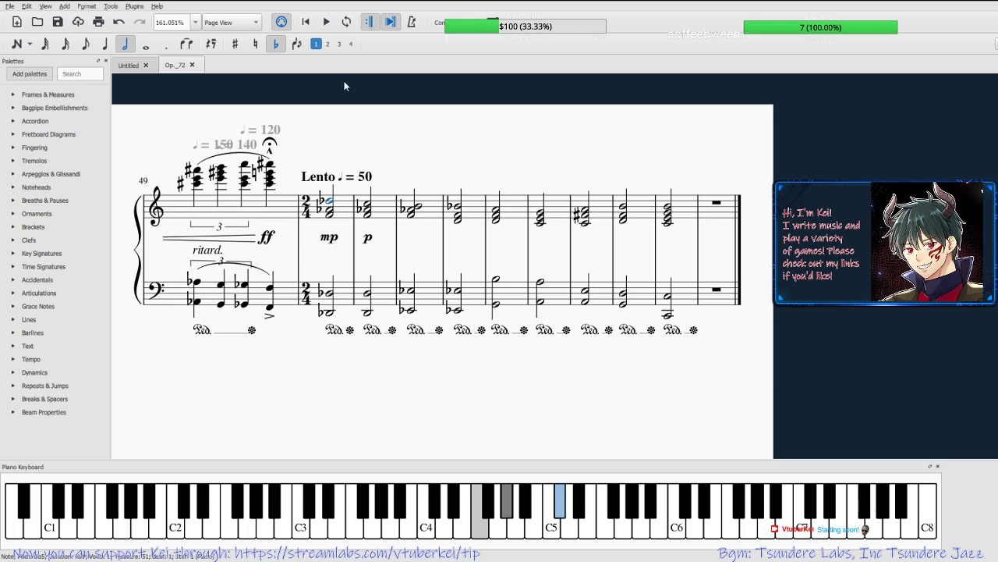
left_click(322, 23)
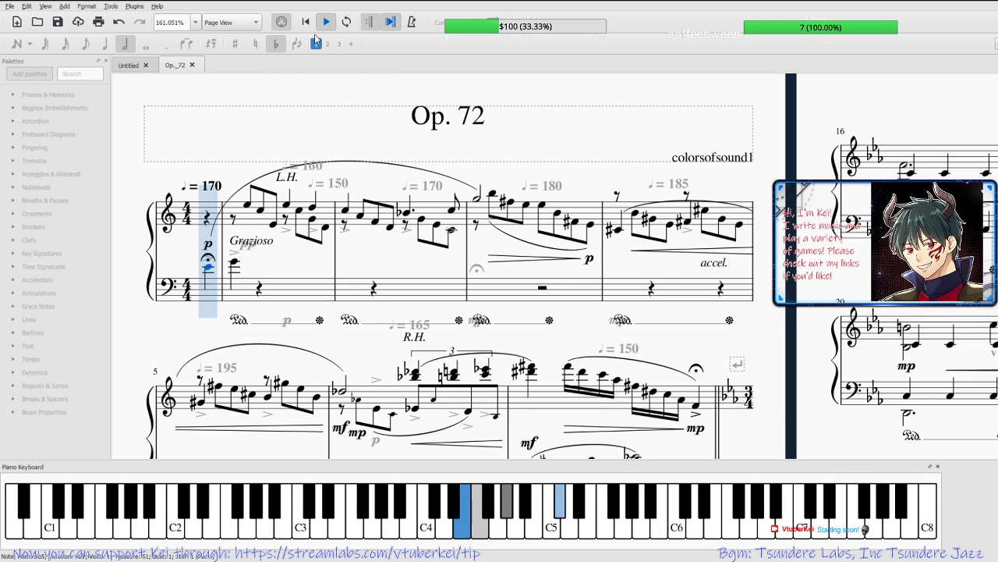
left_click(326, 23)
Add a D5 at the top of measure 59's treble chord and save the score.
scroll(455, 227, "down", 11)
scroll(535, 236, "right", 10)
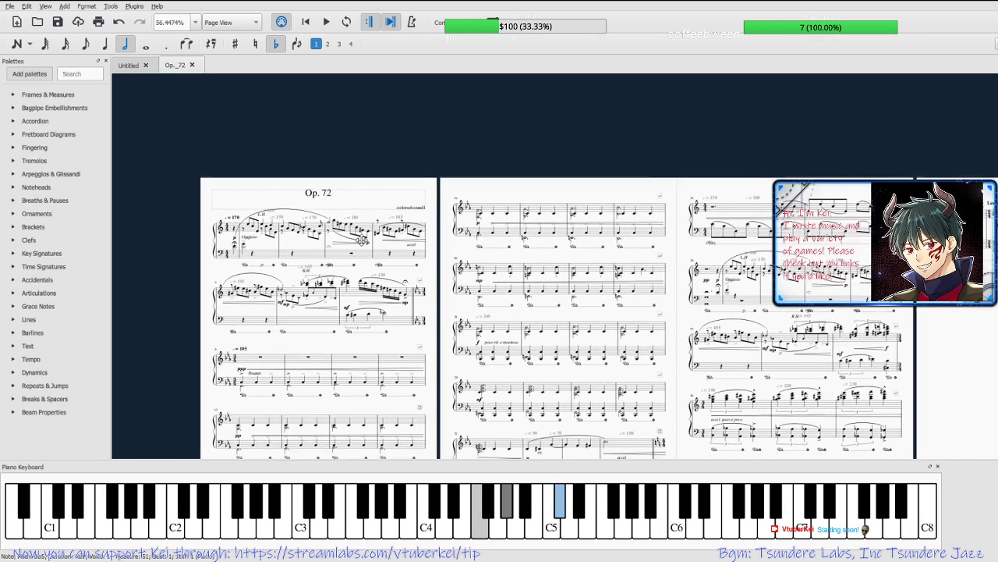
scroll(536, 311, "up", 11)
scroll(499, 299, "left", 3)
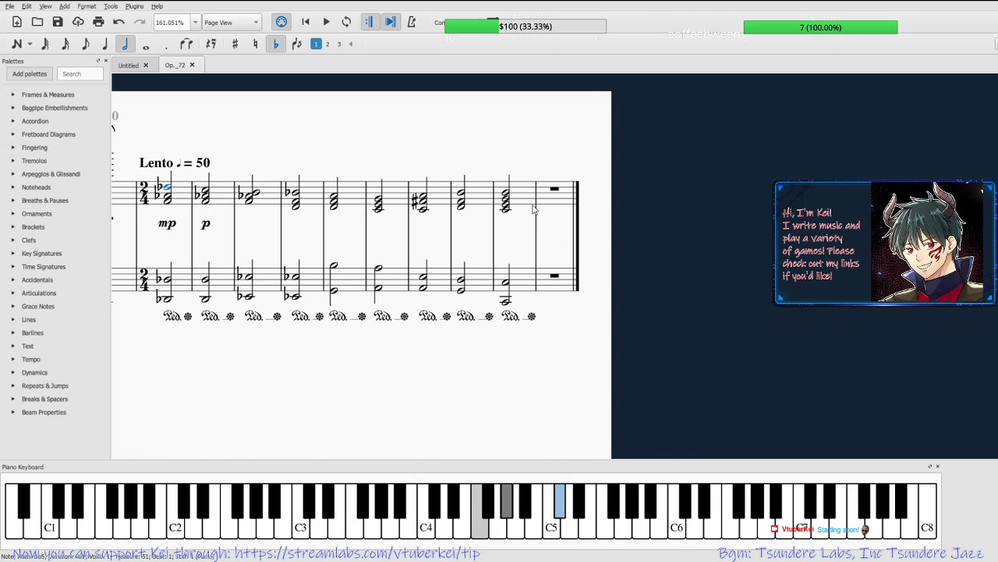
left_click(507, 195)
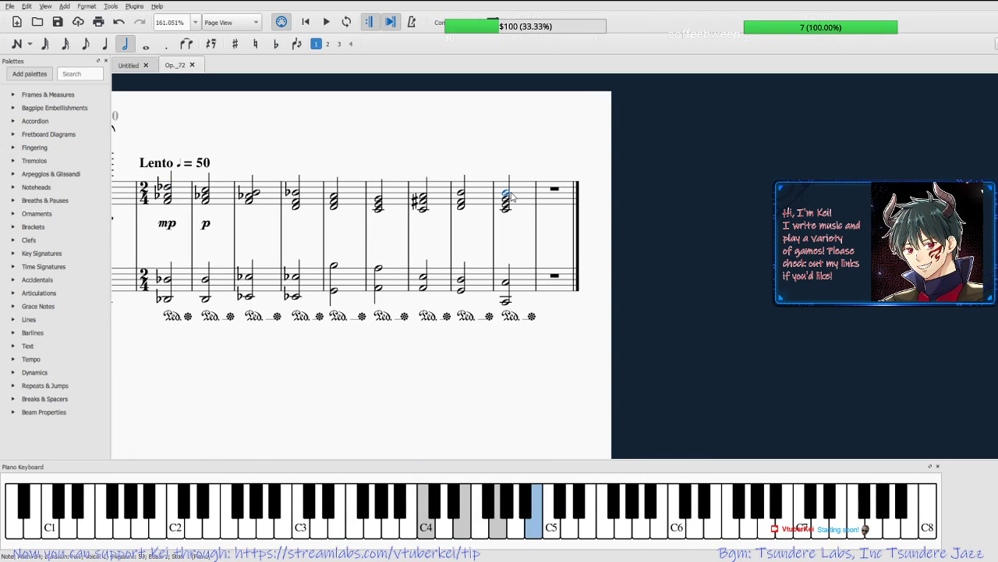
key("n")
left_click(507, 188)
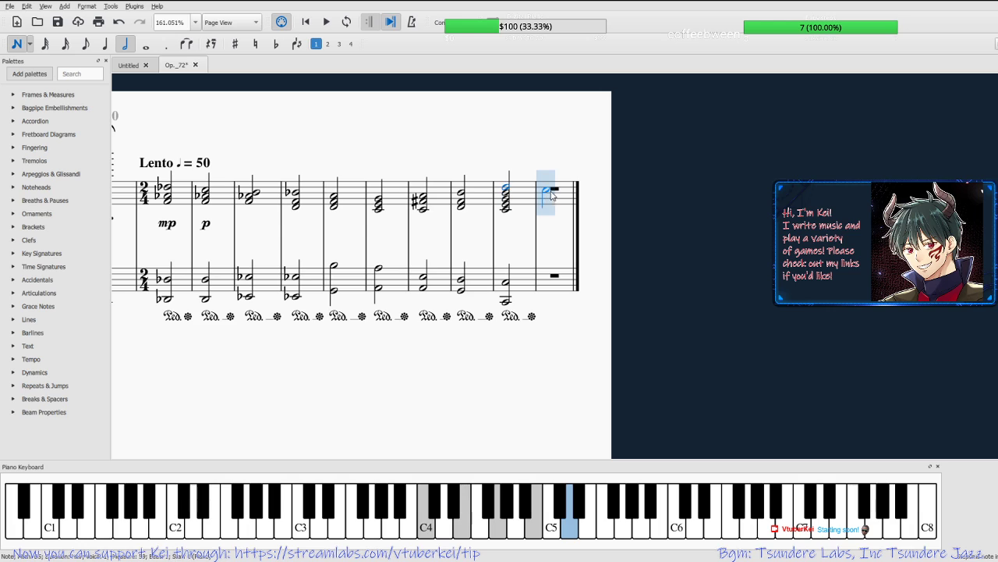
key("Escape")
left_click_drag(645, 252, 776, 234)
key("ctrl+s")
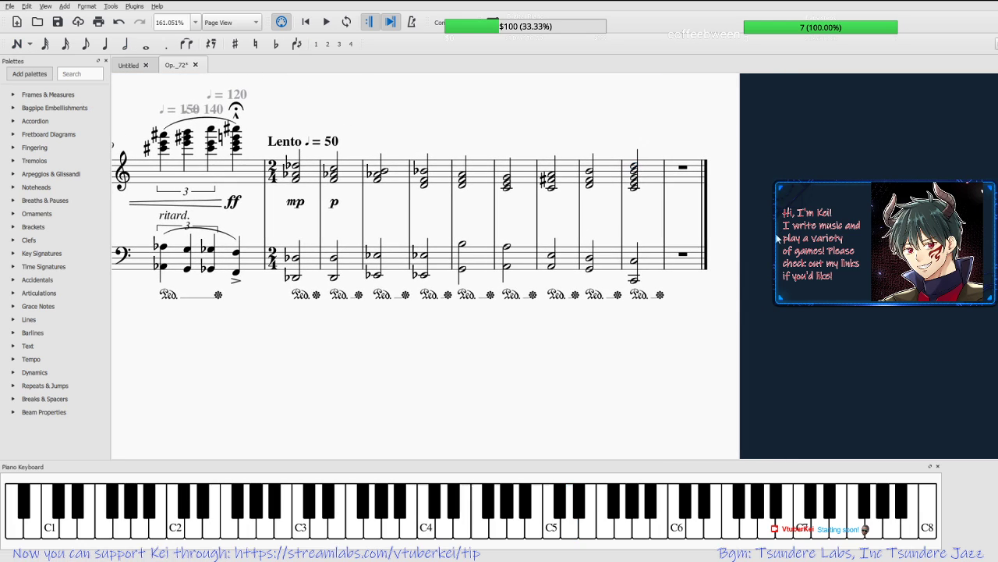
Raise the C4 in measure 59's treble chord to E5.
left_click(635, 188)
key("Up")
key("Up")
key("Up")
key("Up")
key("Up")
key("Up")
key("Up")
key("Up")
key("Up")
key("Up")
key("Up")
key("Up")
key("Up")
key("Up")
key("Up")
key("Up")
key("Up")
key("Up")
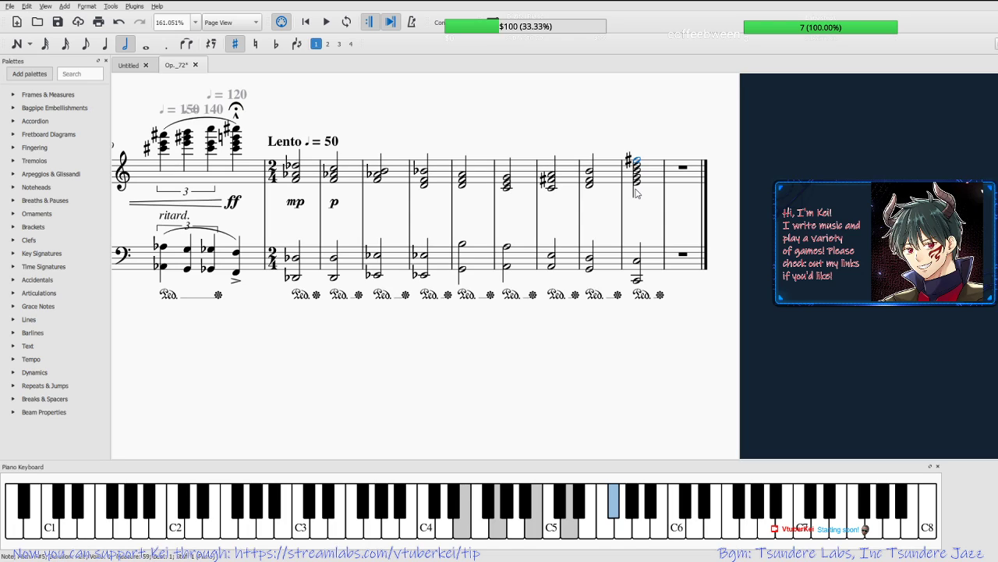
key("Up")
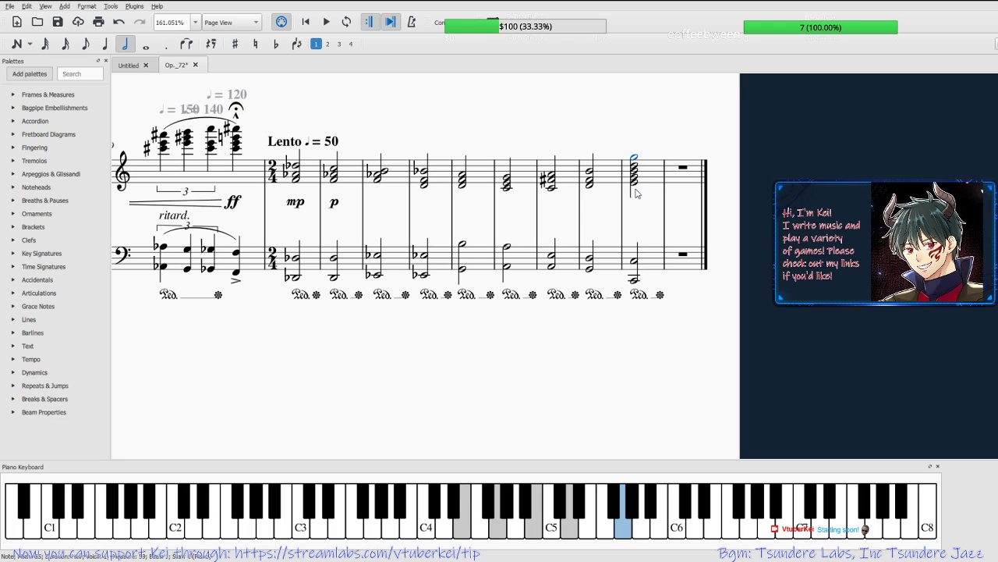
key("Down")
key("Down")
key("Down")
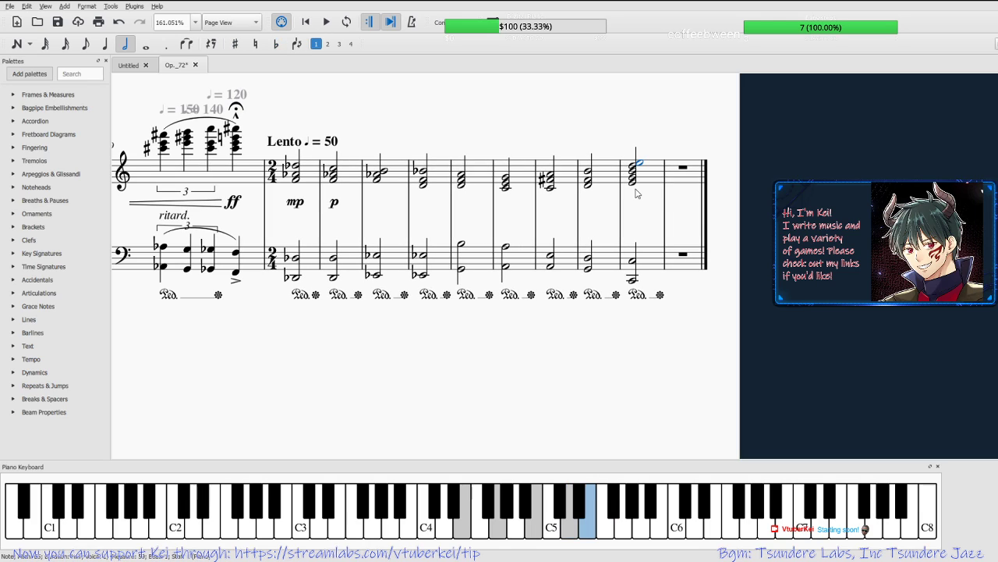
key("Down")
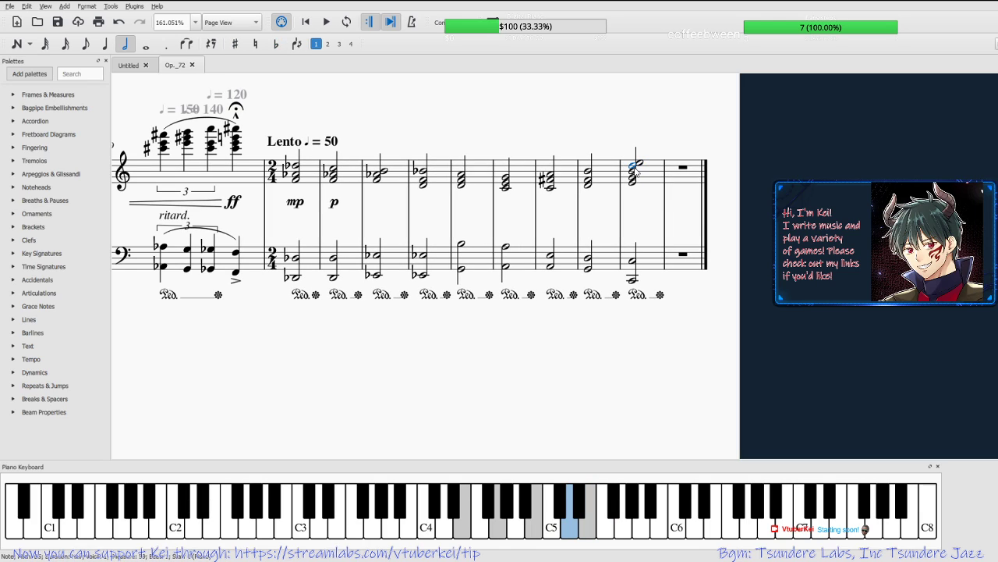
Revoice measure 59's treble chord as D4, G4, B4 and E5, and save the score.
key("ctrl+Down")
key("ctrl+Up")
key("Up")
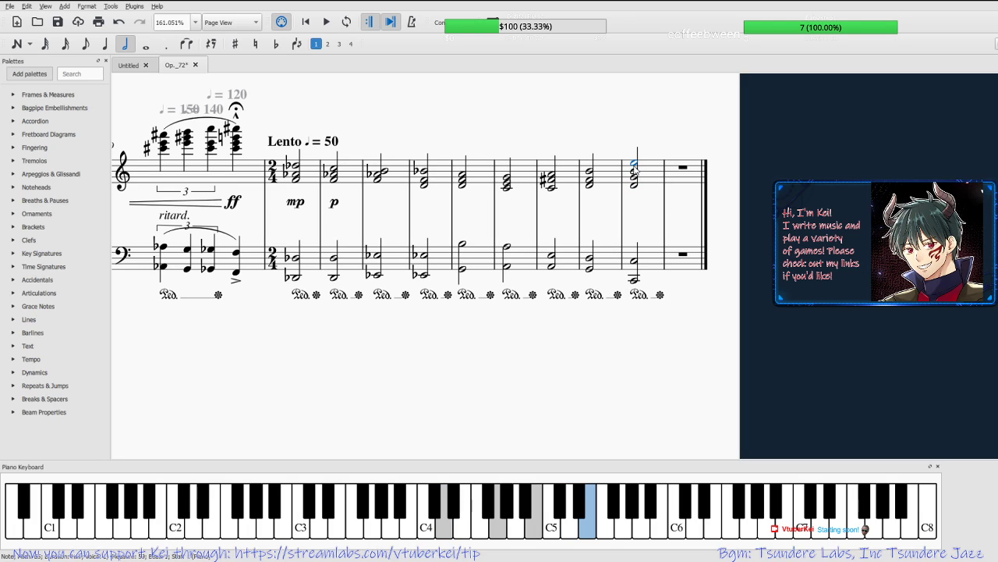
key("Escape")
key("ctrl+s")
Audition the individual notes of measure 59's treble chord.
left_click(635, 186)
left_click(634, 178)
left_click(636, 166)
left_click(634, 163)
Apply an arpeggio to the treble chord in measure 59.
left_click(20, 174)
mouse_move(16, 195)
left_mouse_down()
mouse_move(658, 167)
mouse_move(633, 165)
left_mouse_up()
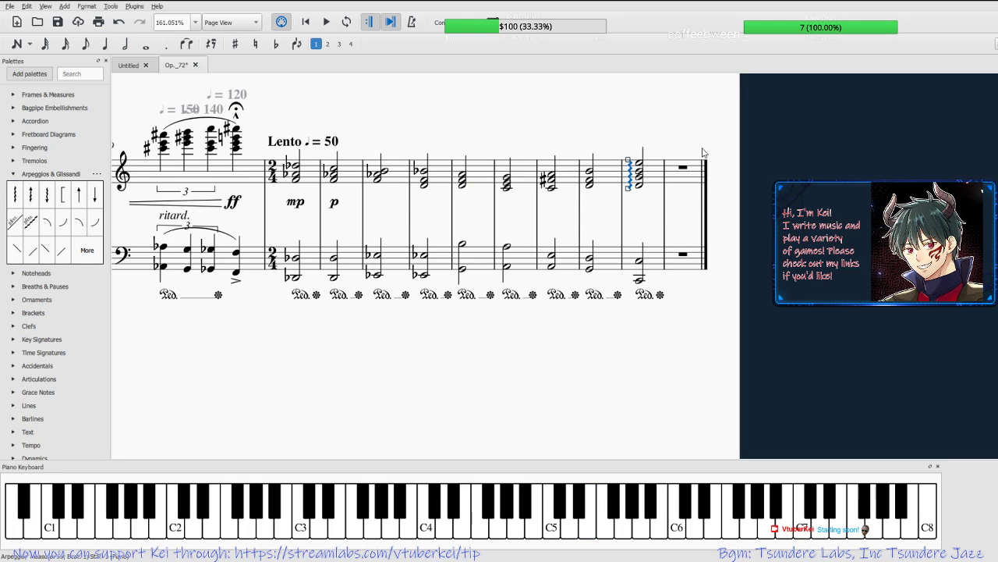
left_click(629, 172)
Tie measure 59's treble and bass chords over into measure 60 and save the score.
left_click(639, 163)
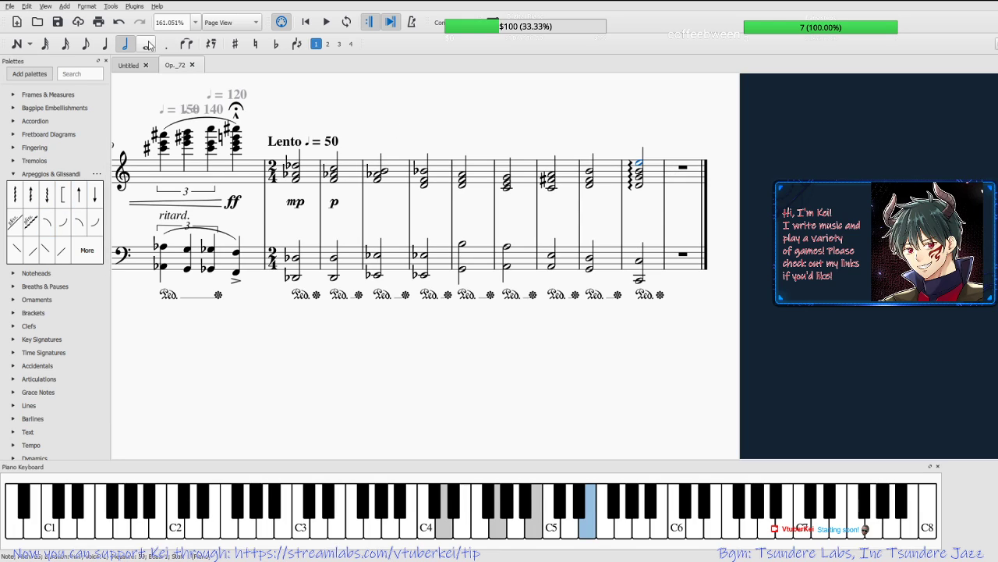
left_click(186, 45)
left_click(640, 261)
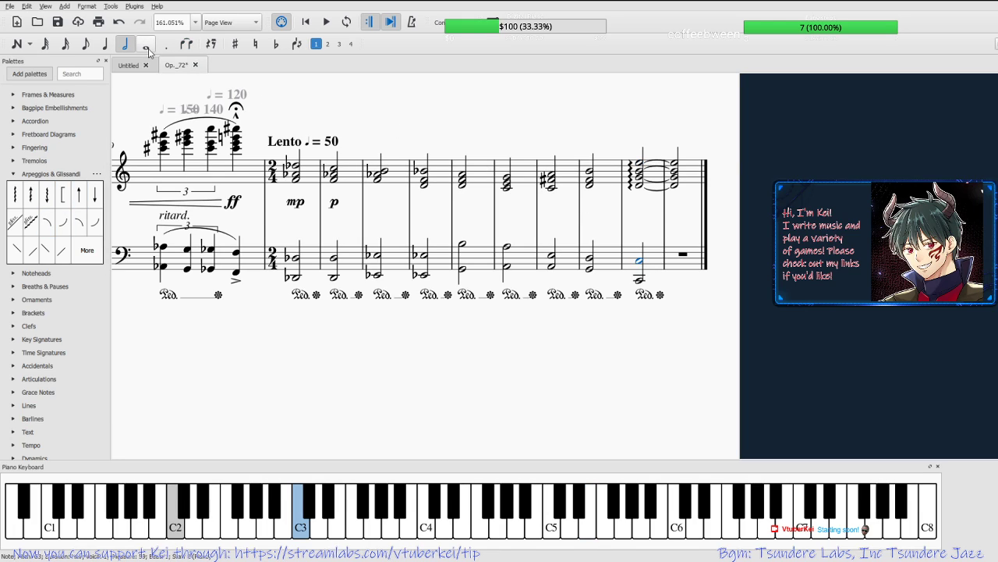
left_click(187, 44)
key("ctrl+s")
left_click(641, 161)
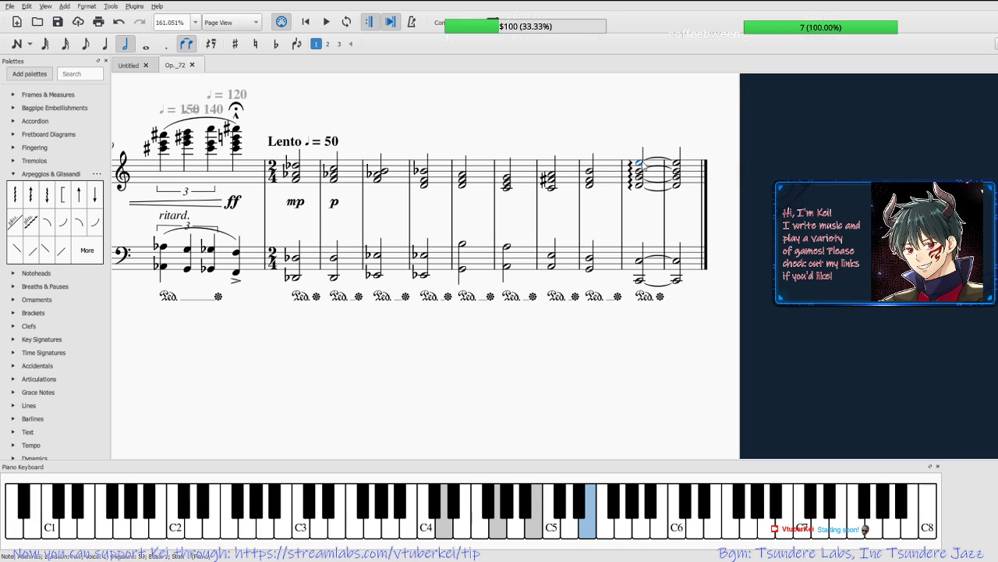
Extend the last pedal marking from measure 59 through measure 60 and save the score.
double_click(660, 297)
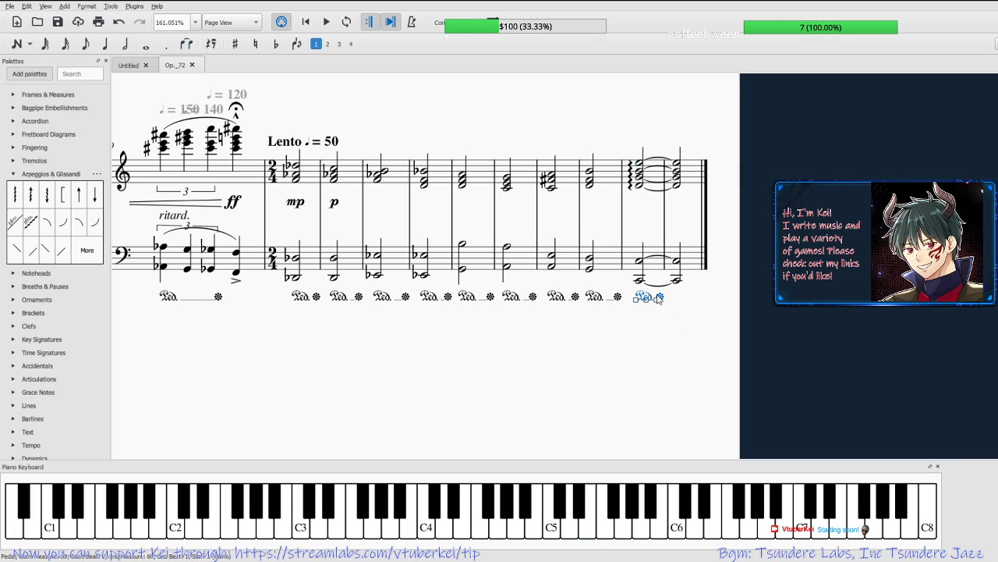
key("shift+Right")
left_click(823, 264)
key("ctrl+s")
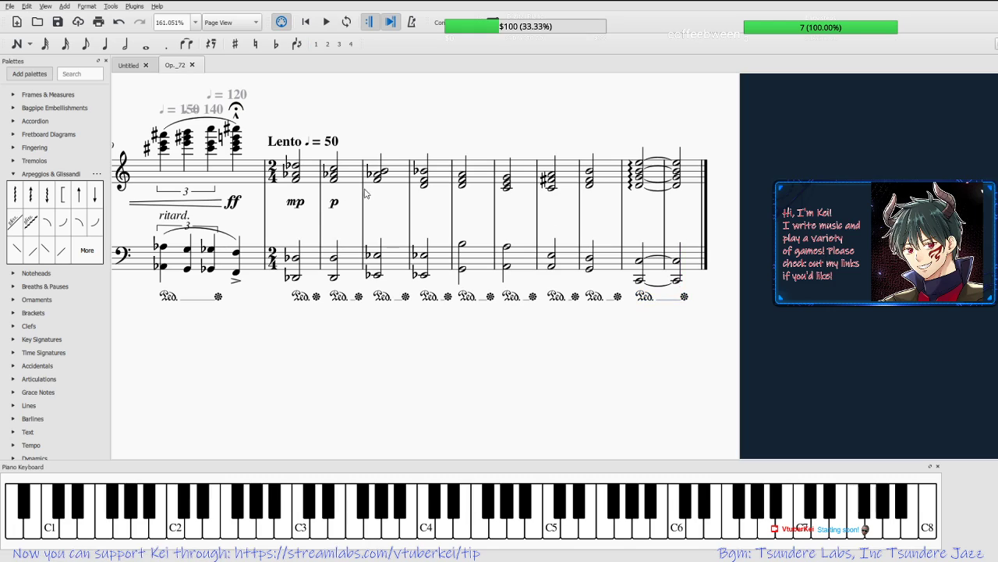
Add a D-flat 4 at the bottom of measure 51's treble chord.
left_click(296, 164)
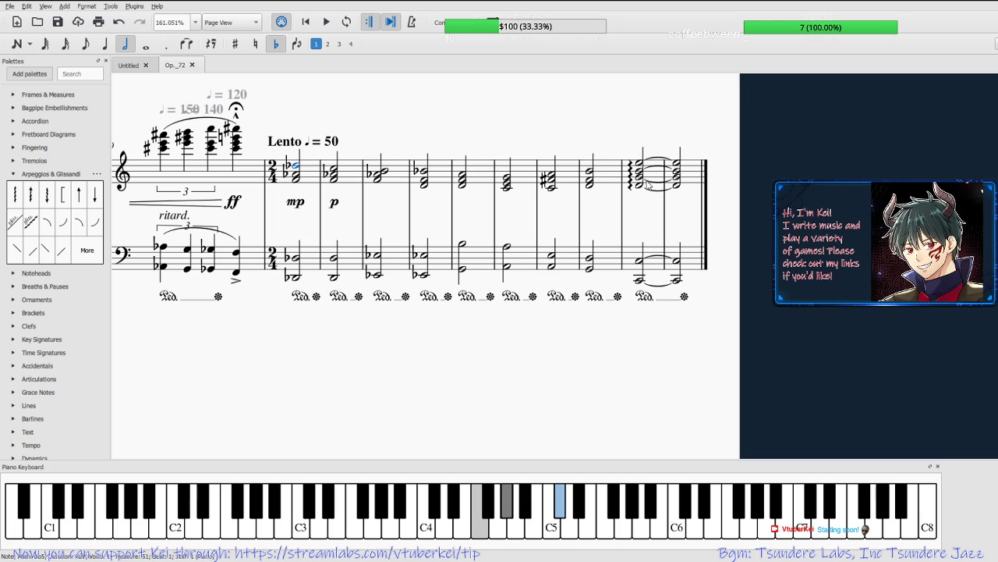
left_click(296, 185)
key("n")
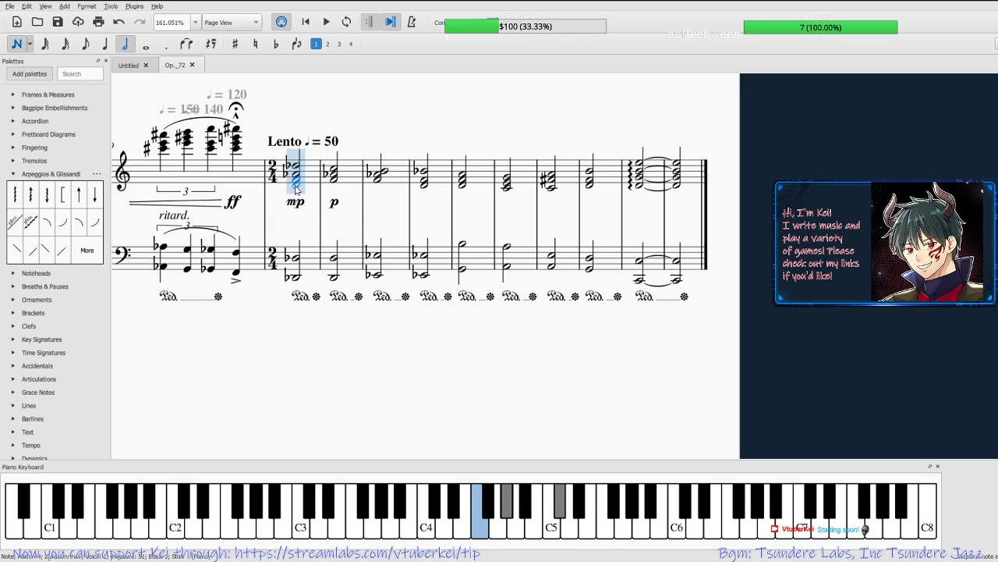
left_click(296, 187)
key("Down")
key("Down")
key("Up")
key("Up")
Add a lowest treble note to the next three chords: C4 in measure 52, B3 in 53 and B-flat 3 in 54.
left_click(332, 188)
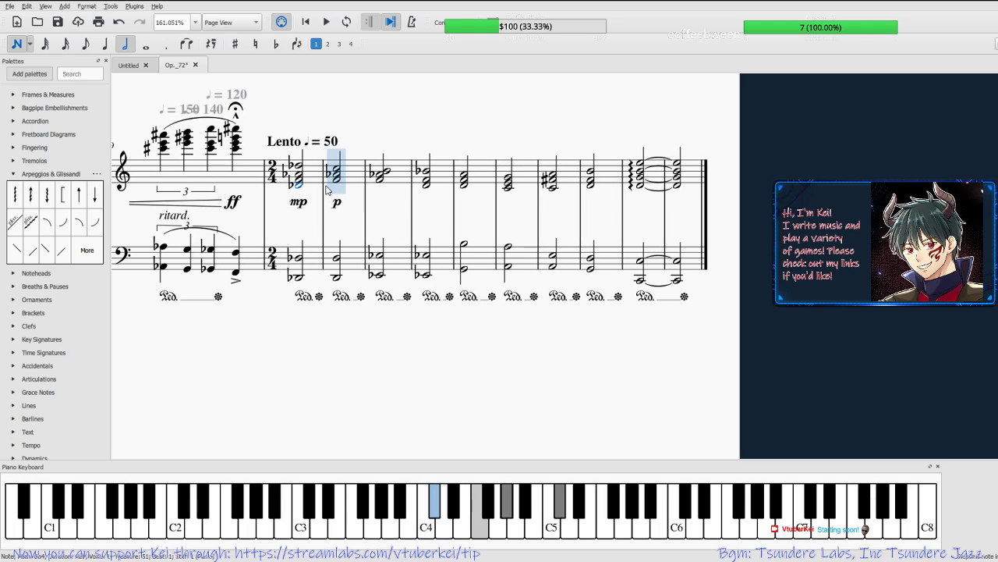
left_click(337, 189)
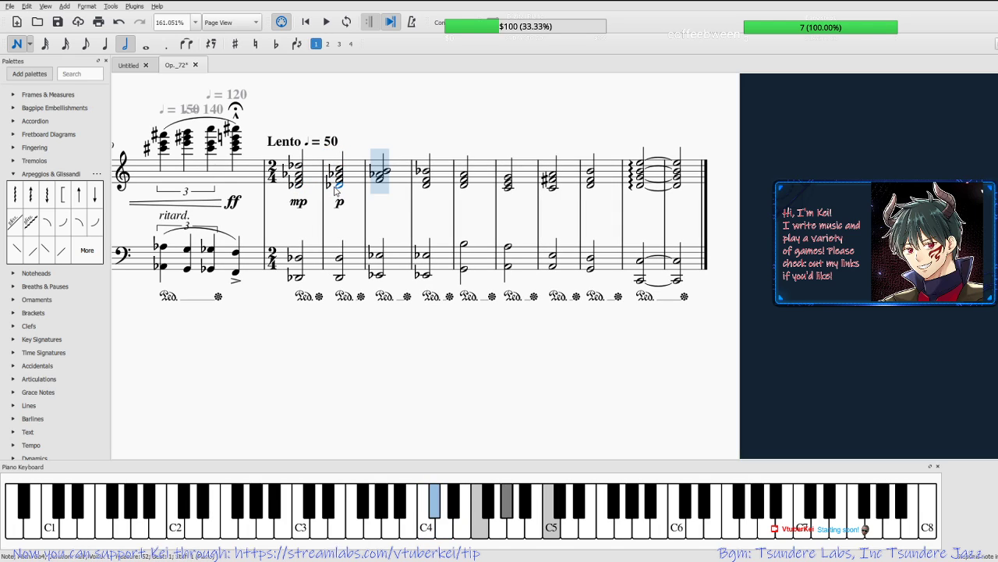
left_click(375, 190)
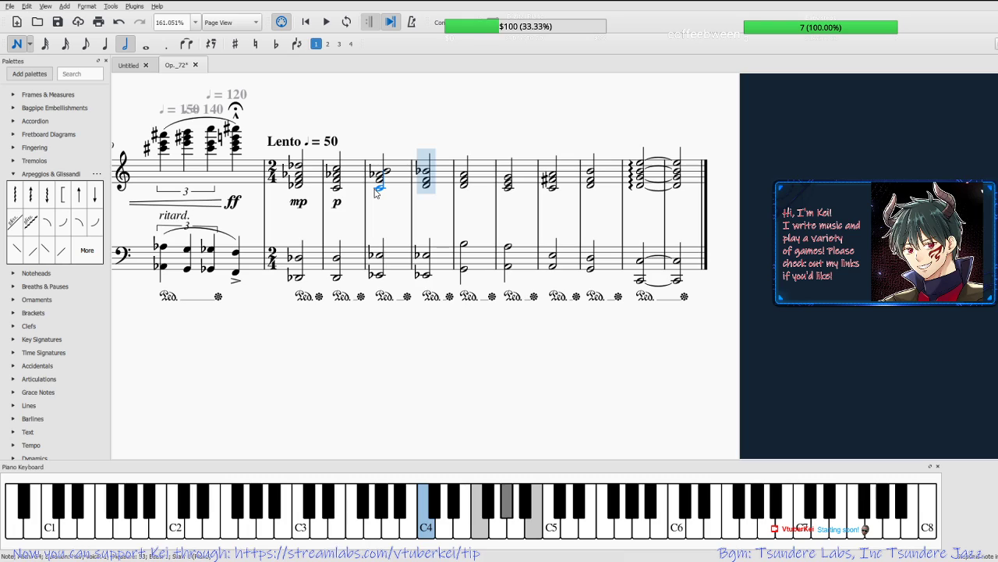
left_click(426, 193)
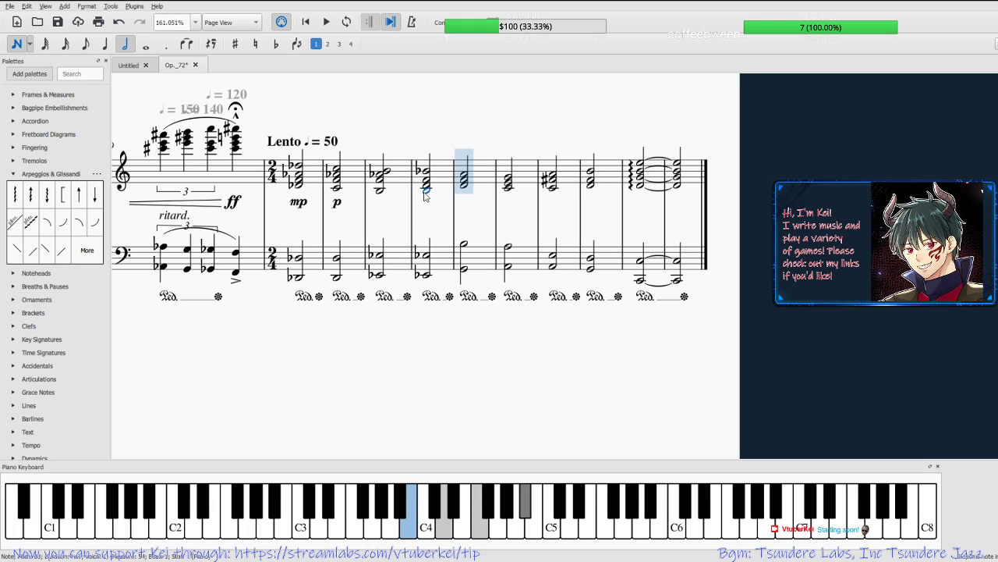
Add A3, G3, A3 and B3 as the lowest treble notes in measures 55 to 58, and save the score.
left_click(468, 195)
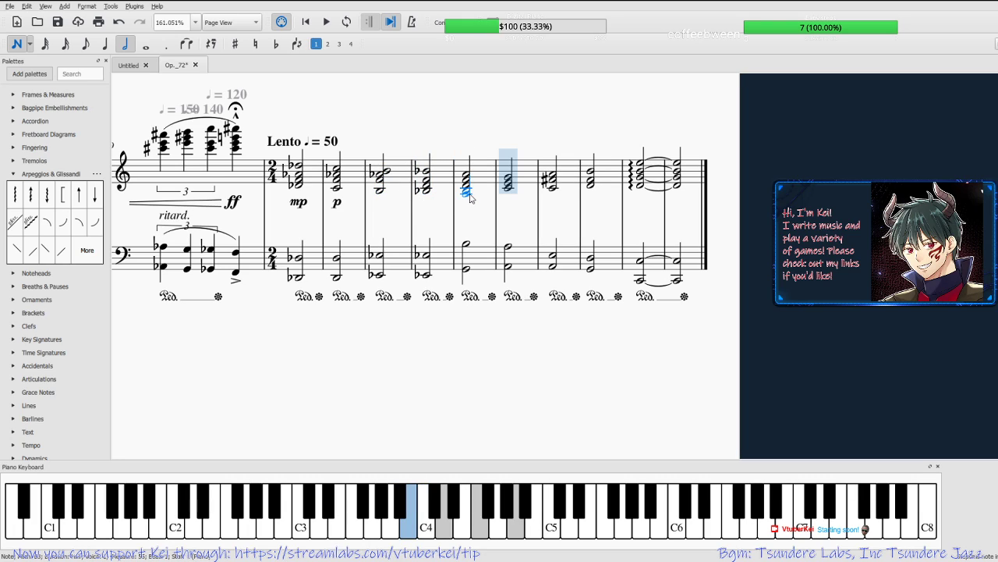
left_click(503, 194)
left_click(504, 197)
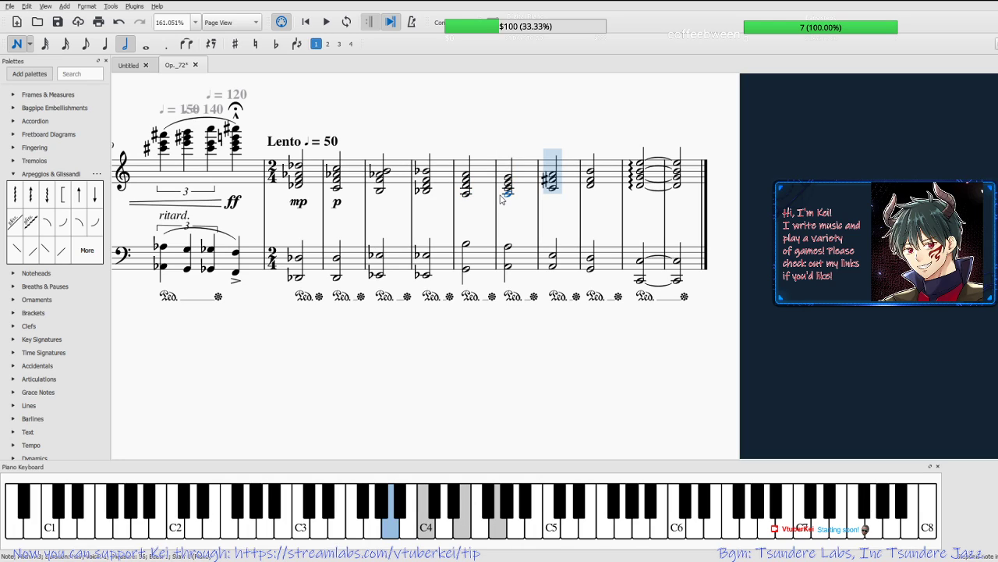
left_click(552, 190)
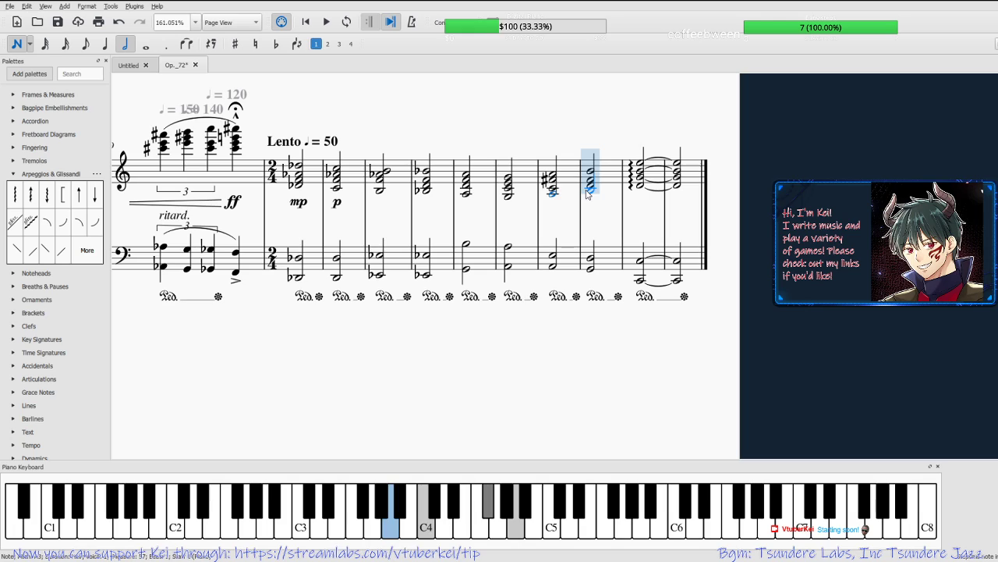
left_click(589, 192)
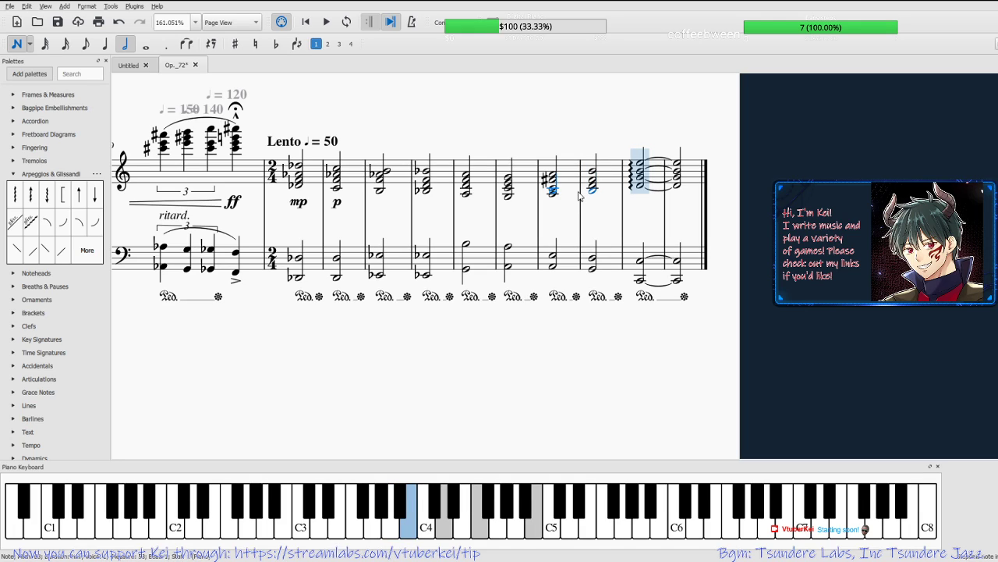
key("Escape")
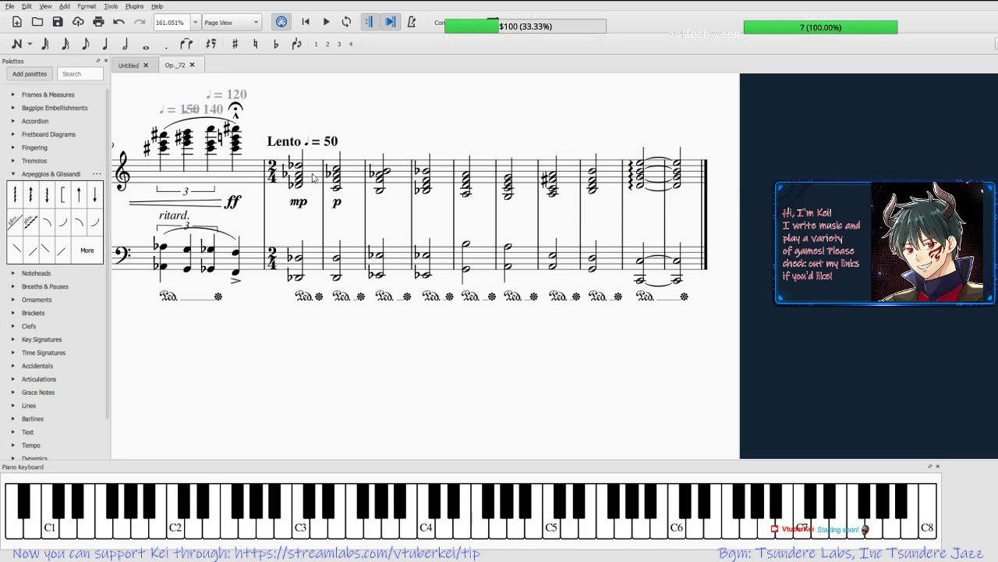
Add an arpeggio sign to the treble chords in measures 51 to 54.
left_click(312, 177)
left_click(16, 195)
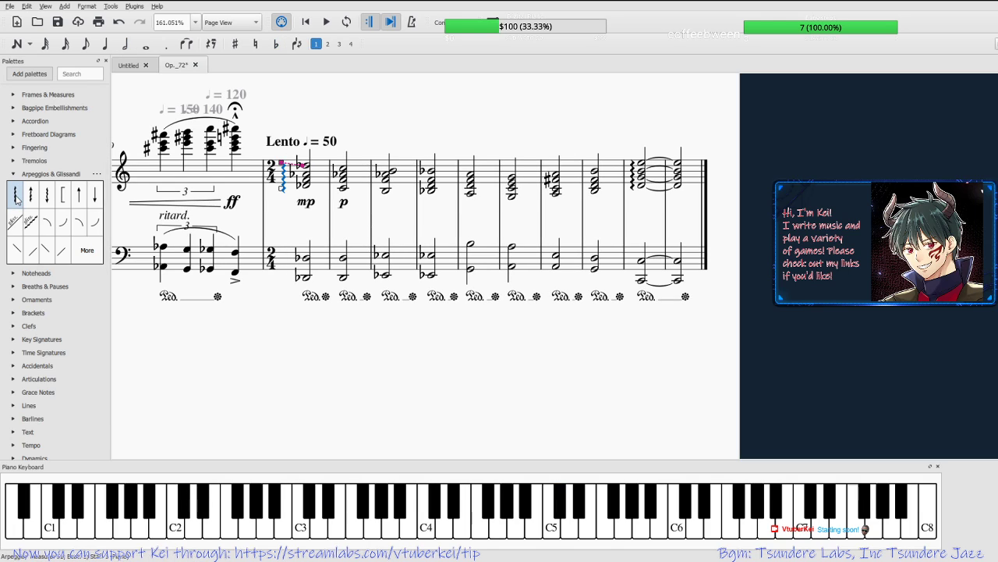
left_click(342, 170)
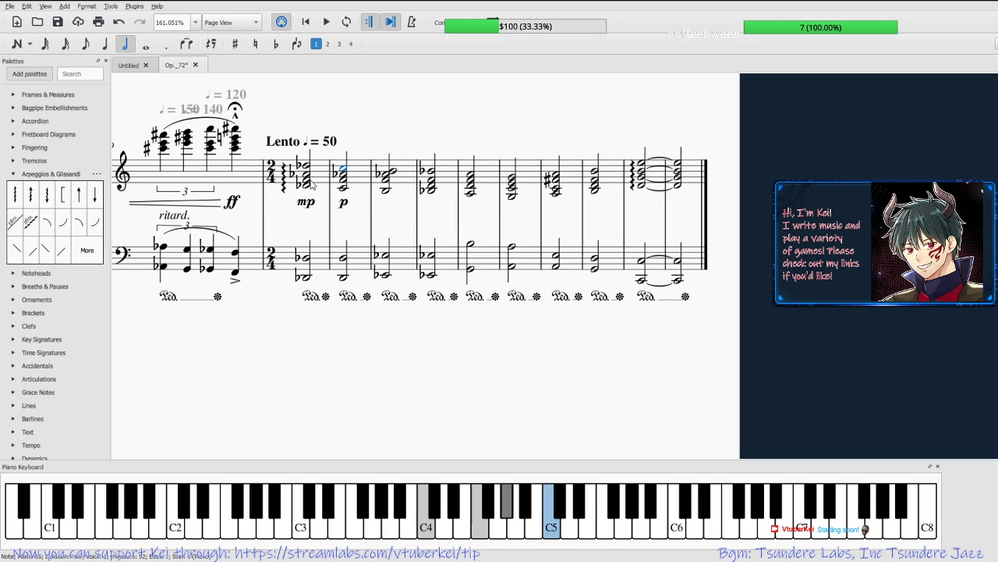
left_click(32, 195)
key("Right")
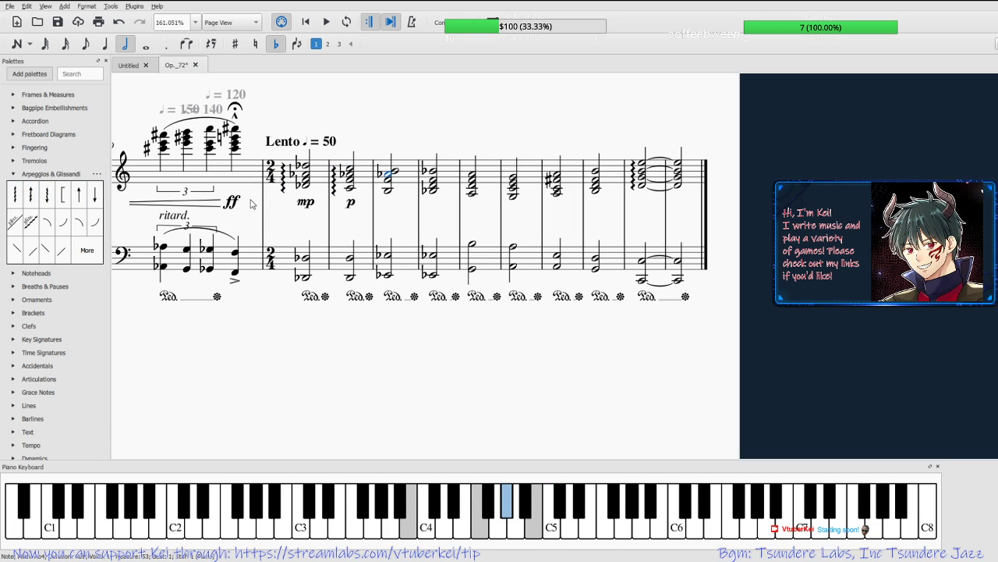
left_click(32, 195)
key("Right")
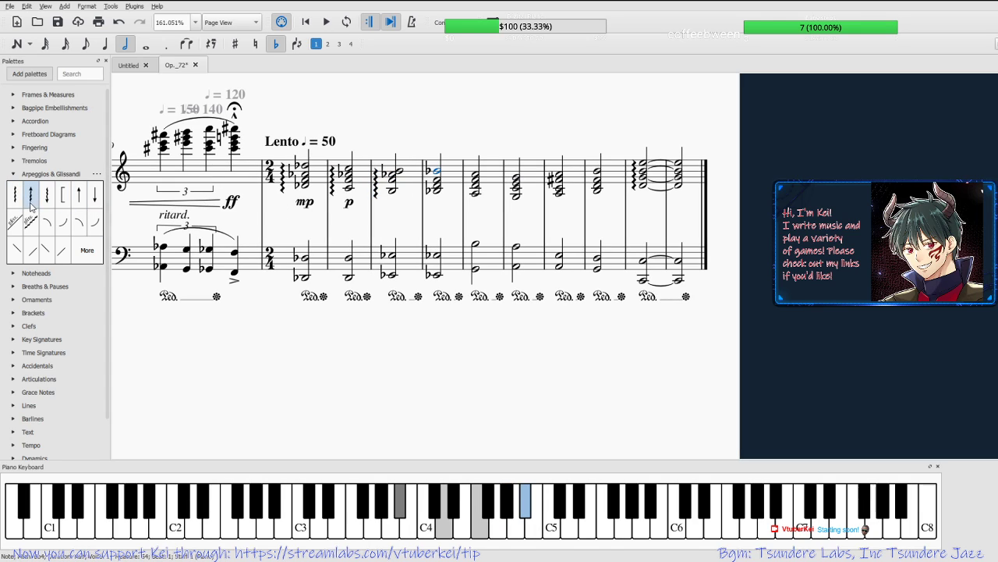
left_click(32, 195)
Delete the p dynamic in measure 52 and add an arpeggio sign to the treble chords in measures 55 to 58.
left_click(349, 202)
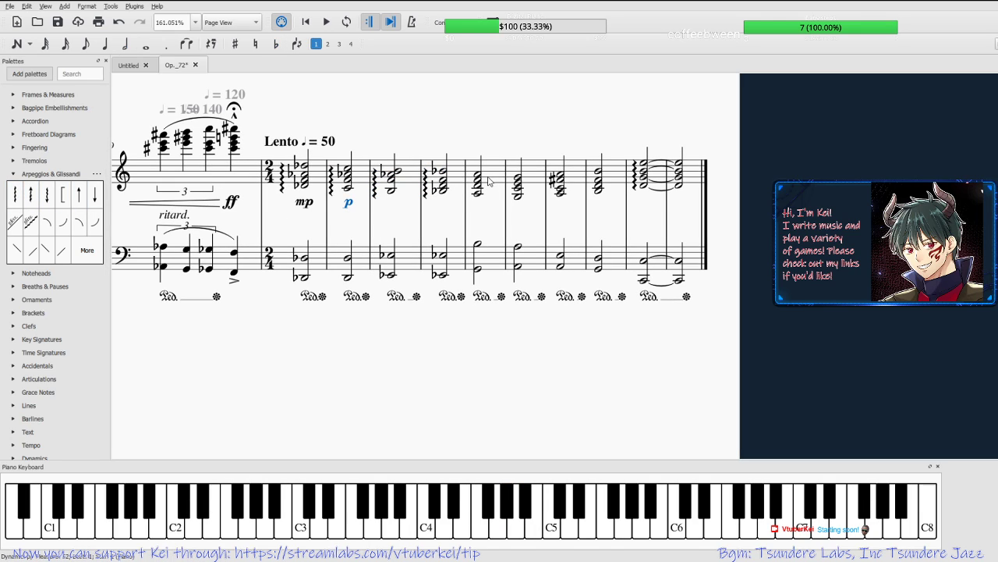
key("Delete")
left_click(477, 175)
left_click(518, 178)
left_click(16, 196)
left_click(562, 179)
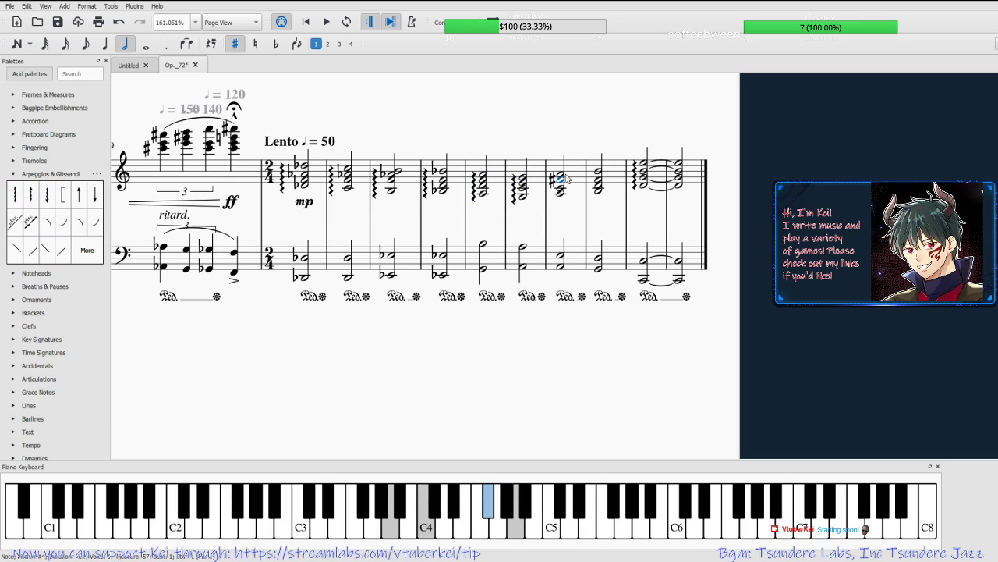
left_click(16, 196)
left_click(599, 177)
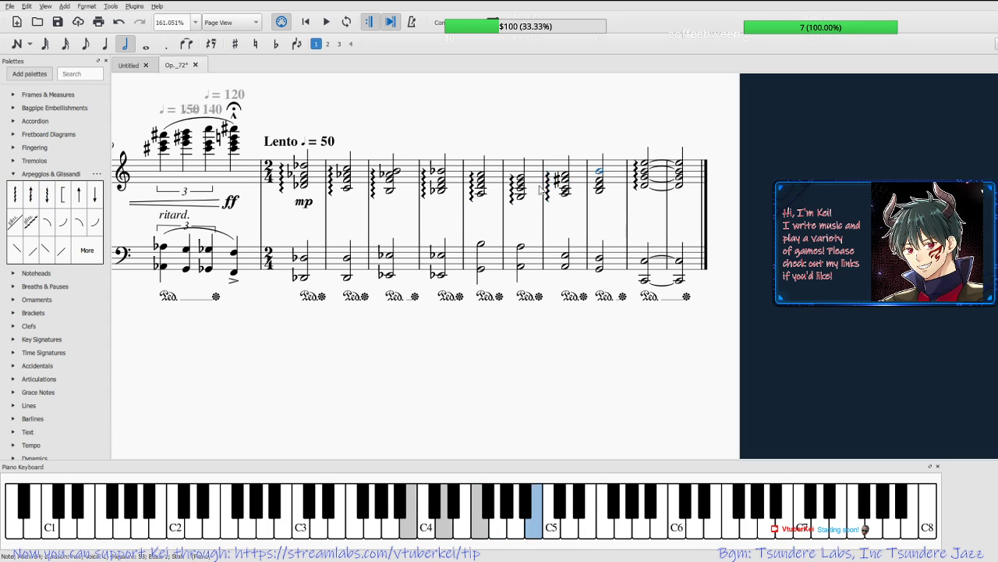
left_click(16, 196)
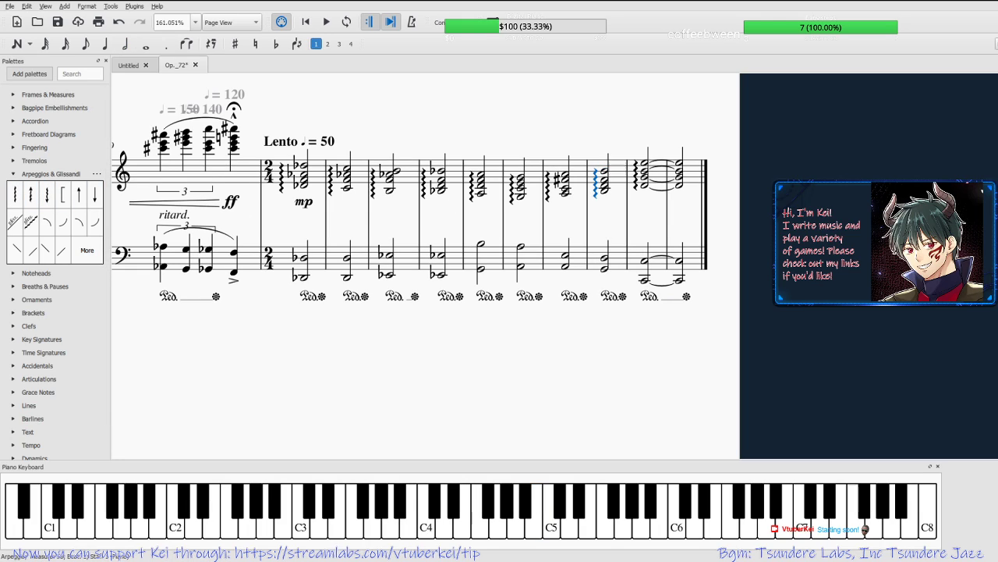
Set the Lento tempo marking at measure 51 to 130.
double_click(329, 141)
key("BackSpace")
type("10")
key("BackSpace")
type("3")
key("Escape")
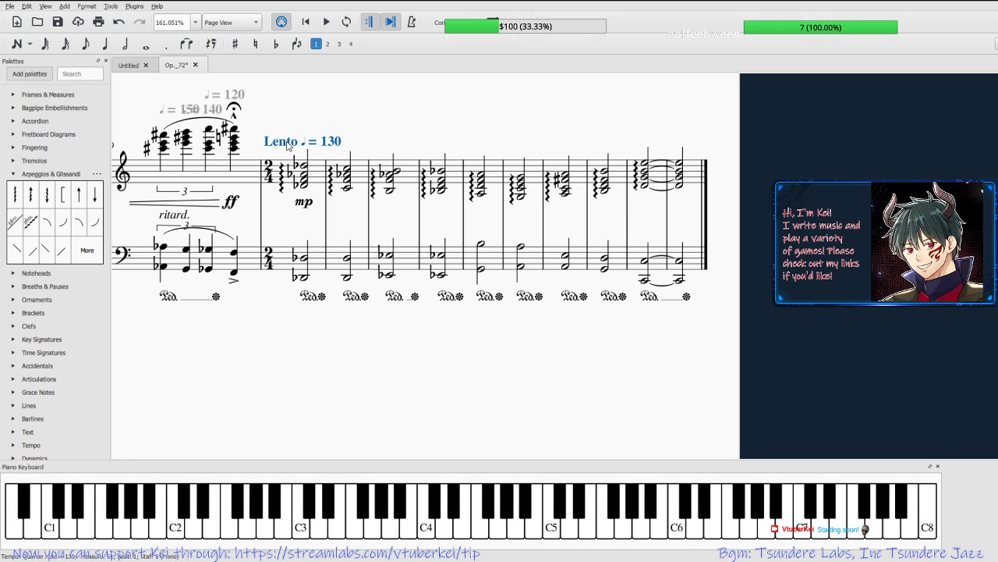
Remove the word Lento from measure 51's tempo marking, keeping only the metronome mark, and save the score.
double_click(303, 141)
key("Right")
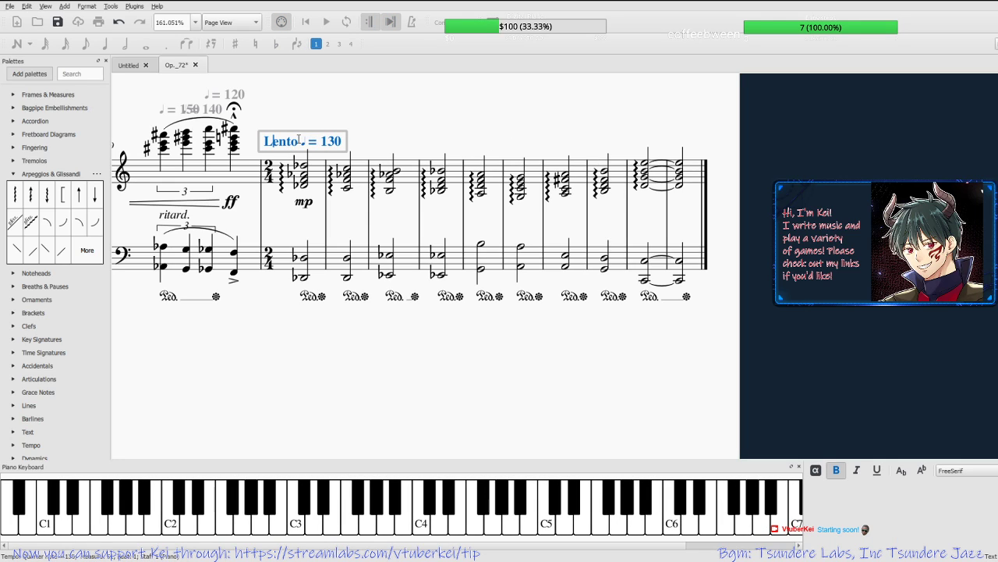
key("BackSpace")
key("BackSpace")
key("BackSpace")
key("BackSpace")
key("BackSpace")
key("BackSpace")
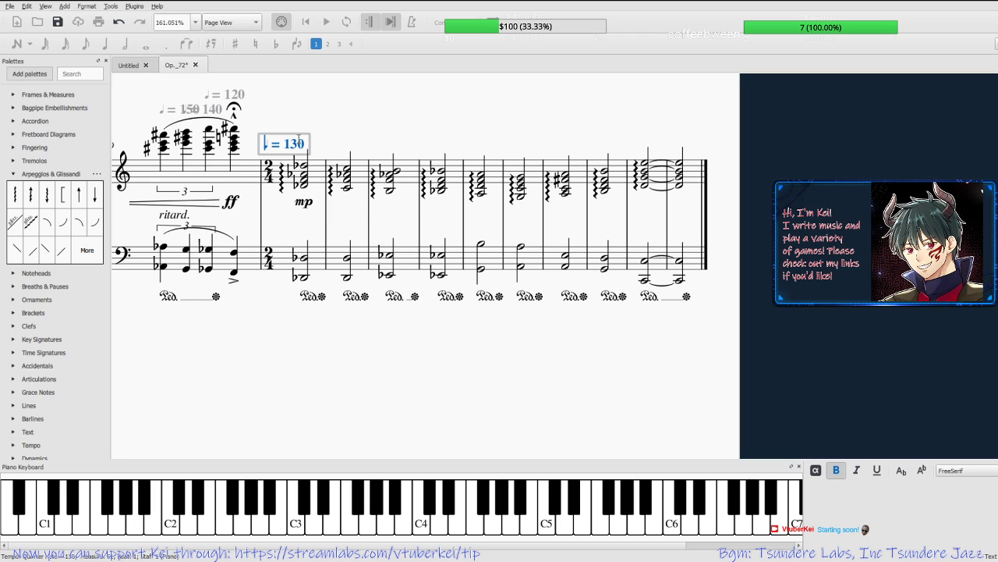
left_click(318, 139)
key("ctrl+s")
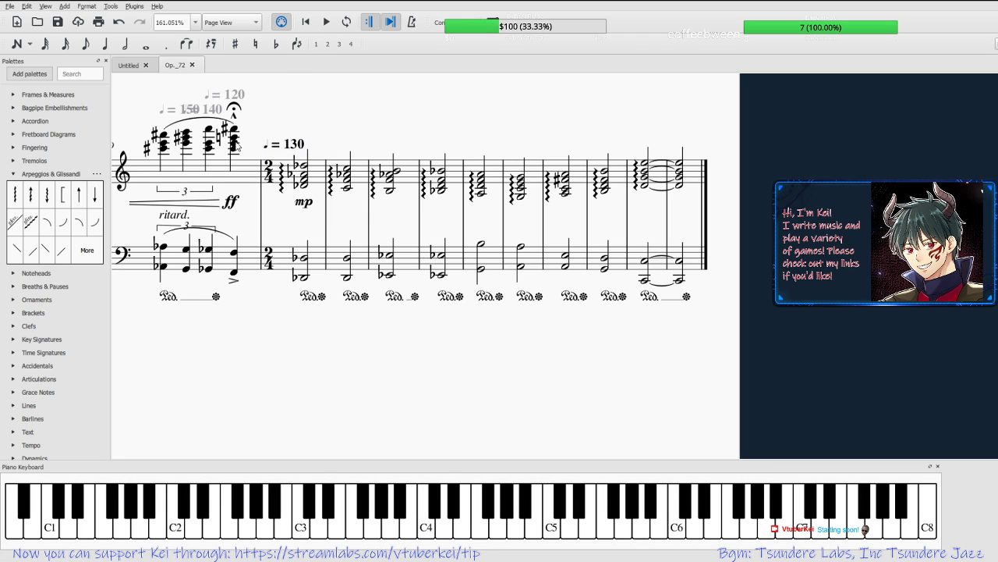
Play back the score from the mf triplet passage before the accelerando through the arpeggiated closing chords.
left_click_drag(327, 389, 845, 159)
scroll(709, 244, "down", 7)
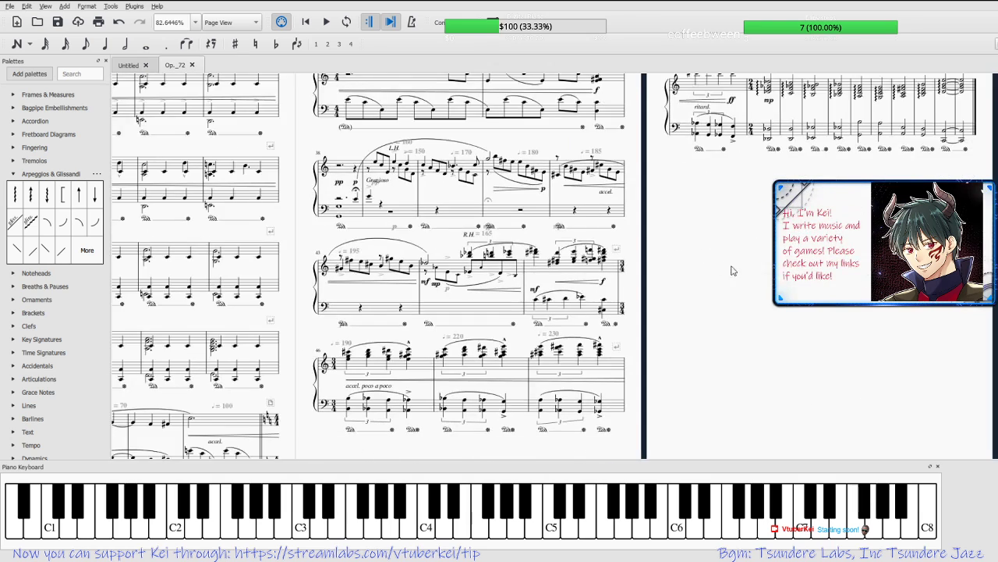
left_click_drag(720, 268, 662, 283)
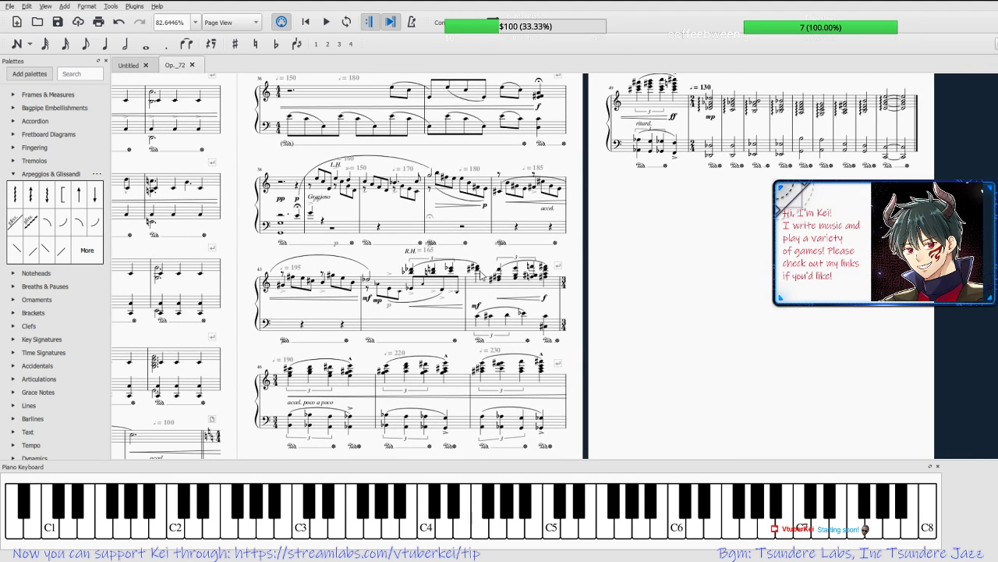
left_click(478, 271)
left_click(326, 23)
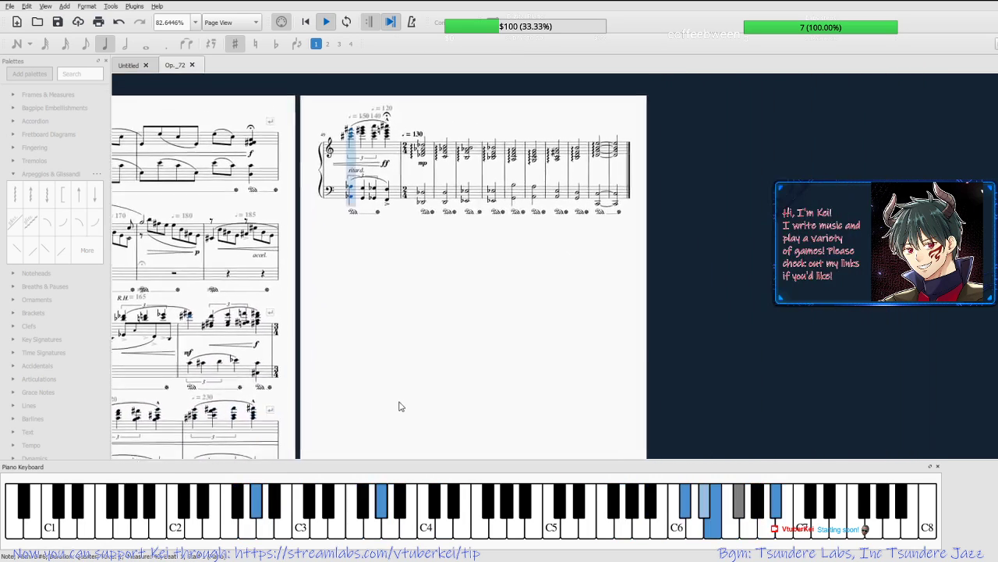
scroll(479, 312, "up", 3, "ctrl")
scroll(496, 366, "up", 3, "ctrl")
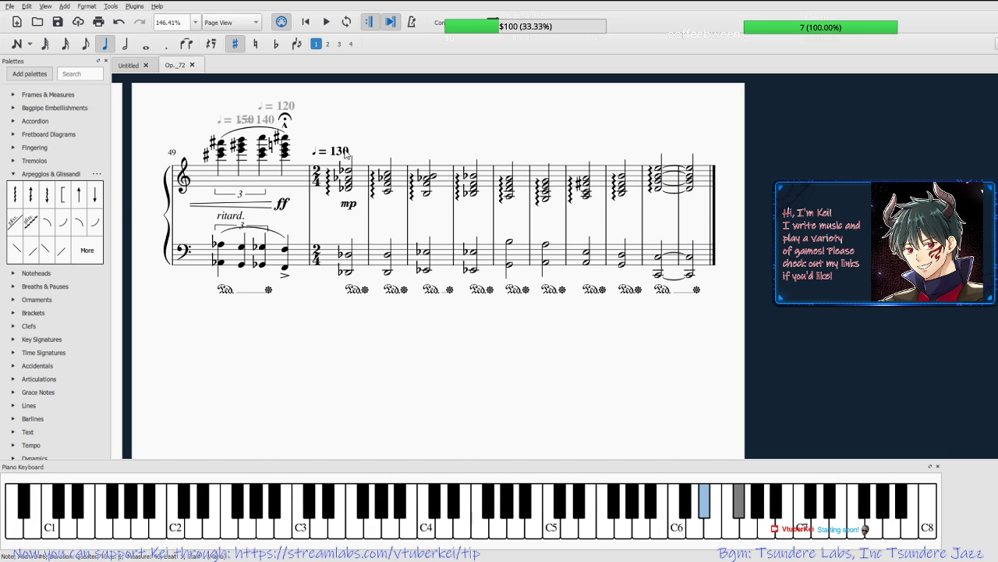
Set the tempo marking at measure 51 to 100 and play back from that chord.
left_click(347, 155)
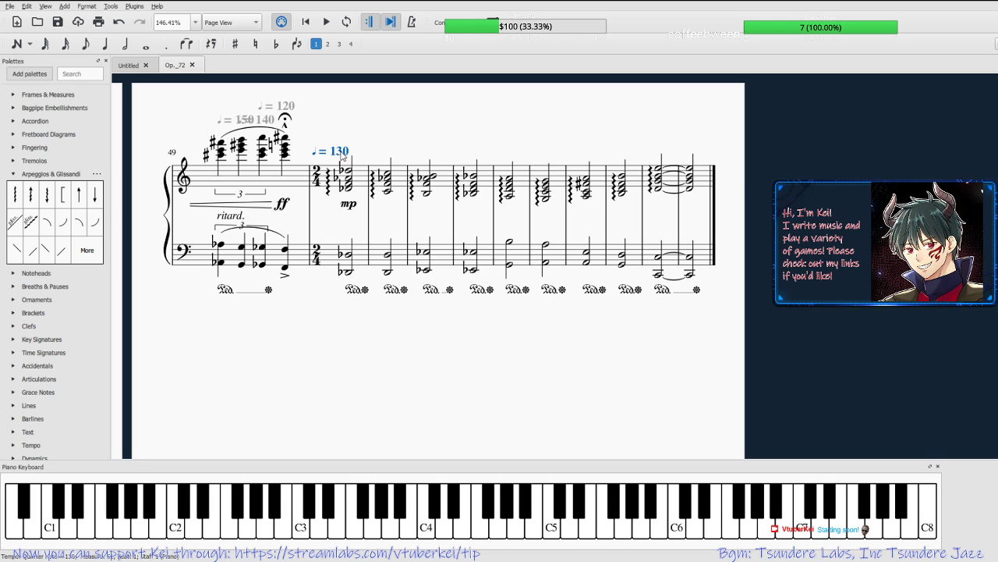
double_click(342, 155)
key("BackSpace")
type("2")
key("BackSpace")
type("0")
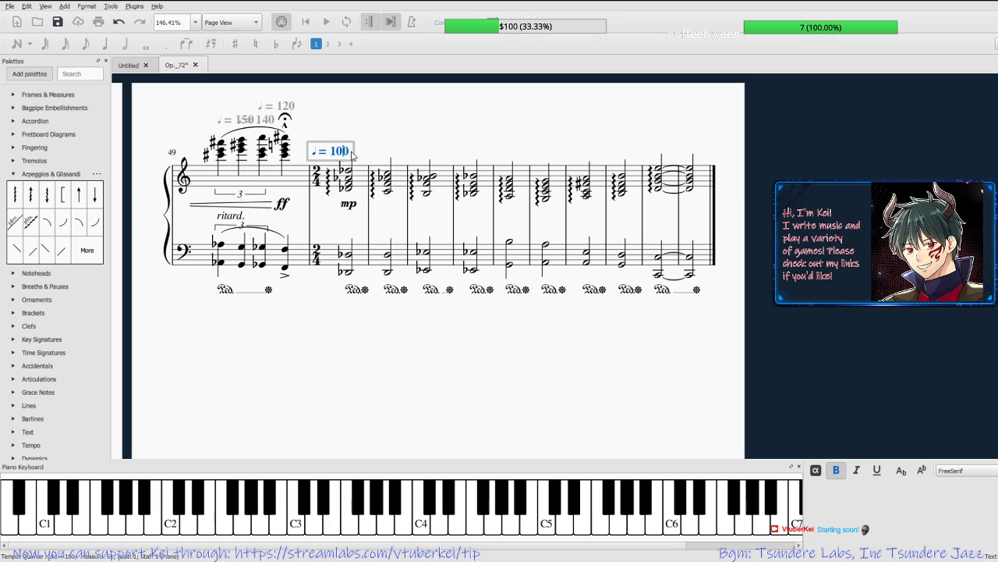
left_click(394, 138)
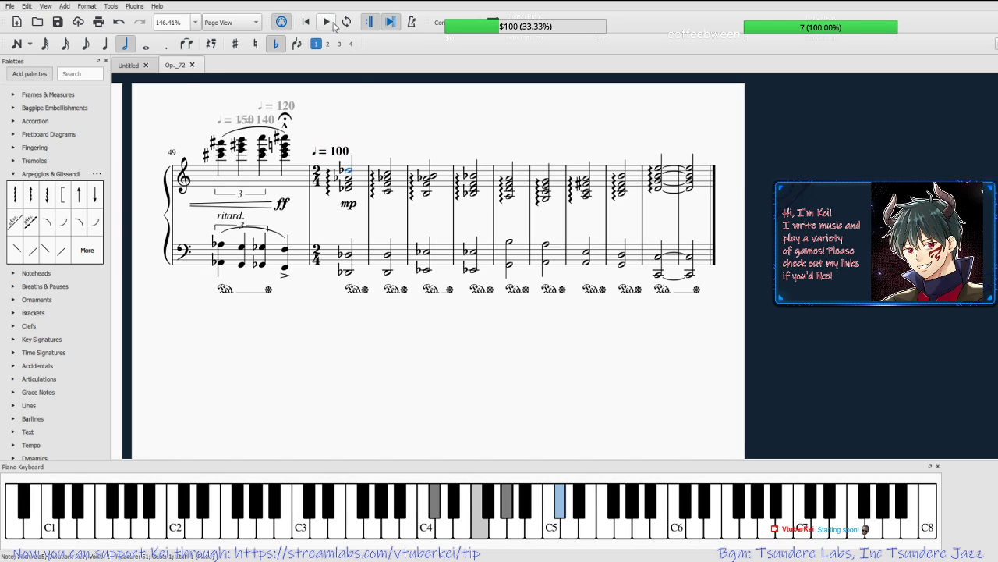
left_click(328, 23)
left_click(330, 25)
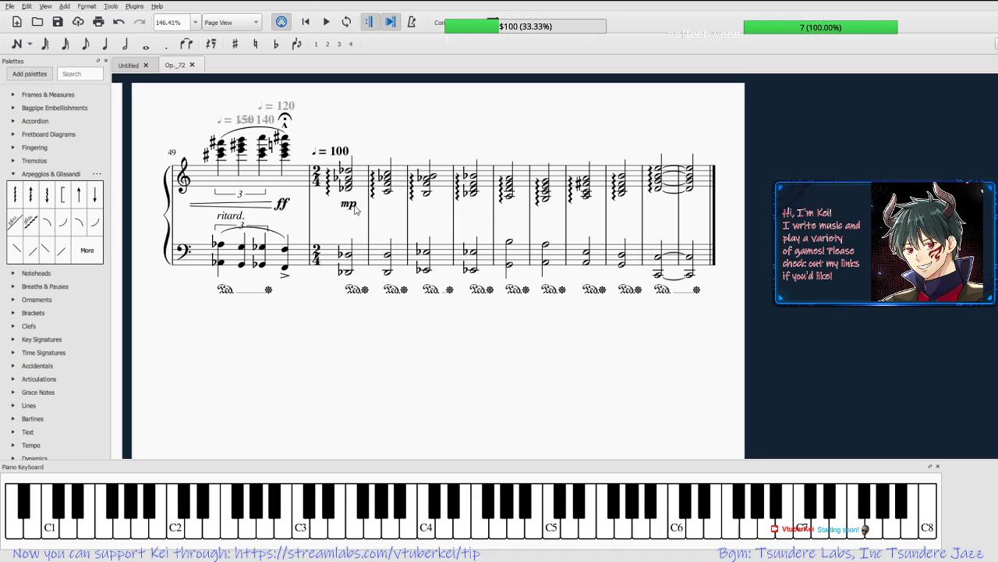
Replace the mp dynamic in measure 51 with f and play back from that chord.
left_click(12, 173)
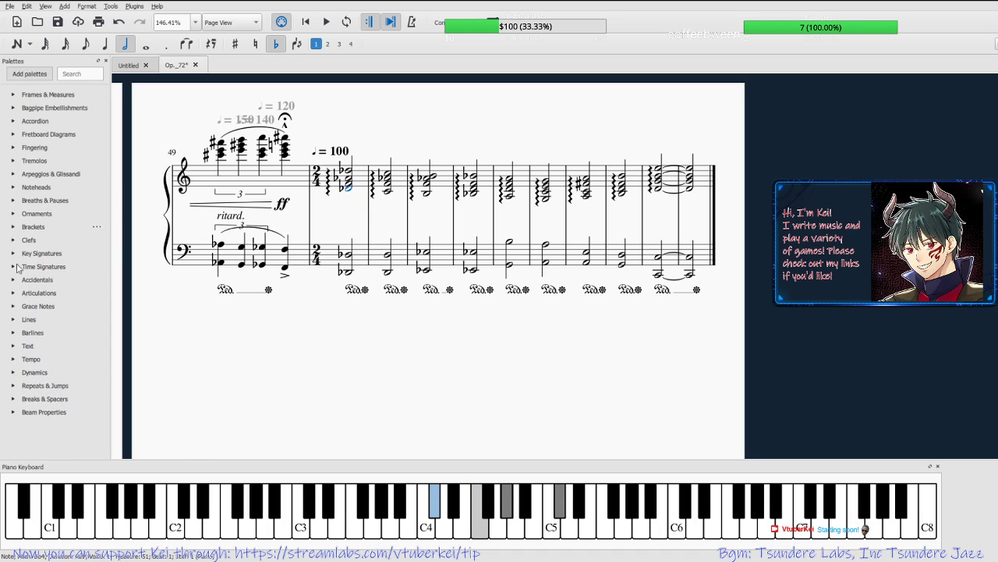
left_click(13, 372)
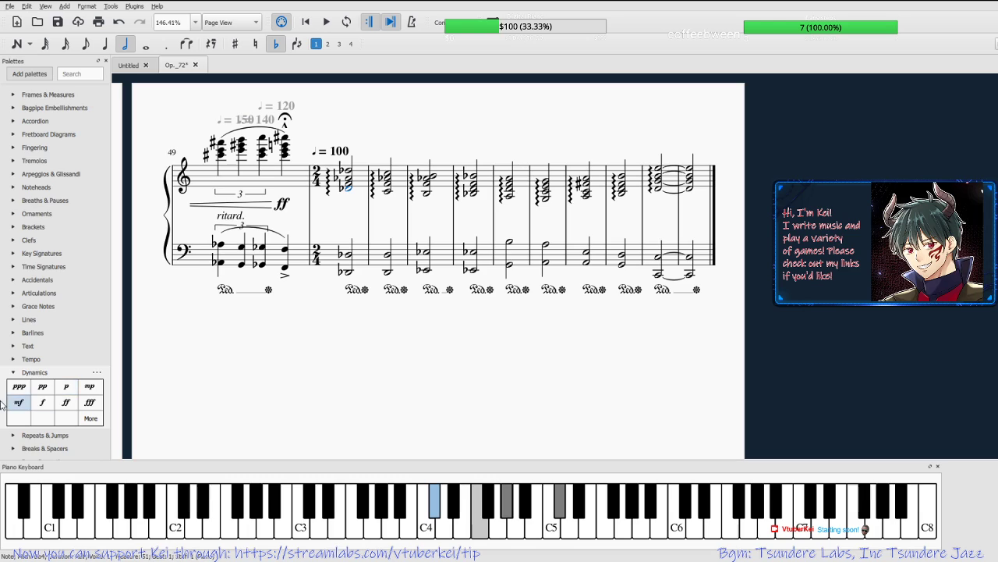
left_click(42, 402)
left_click(349, 180)
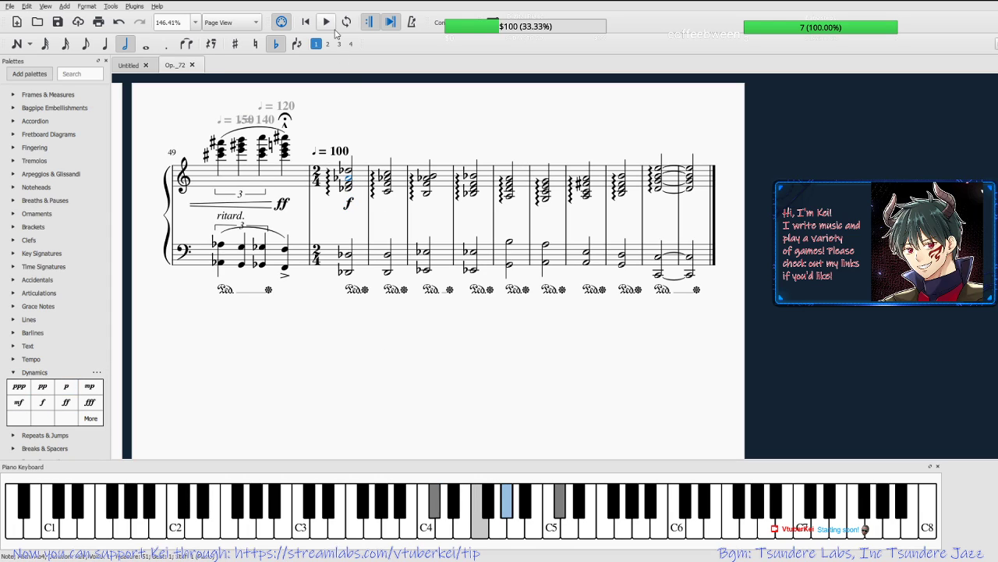
left_click(327, 22)
left_click(327, 22)
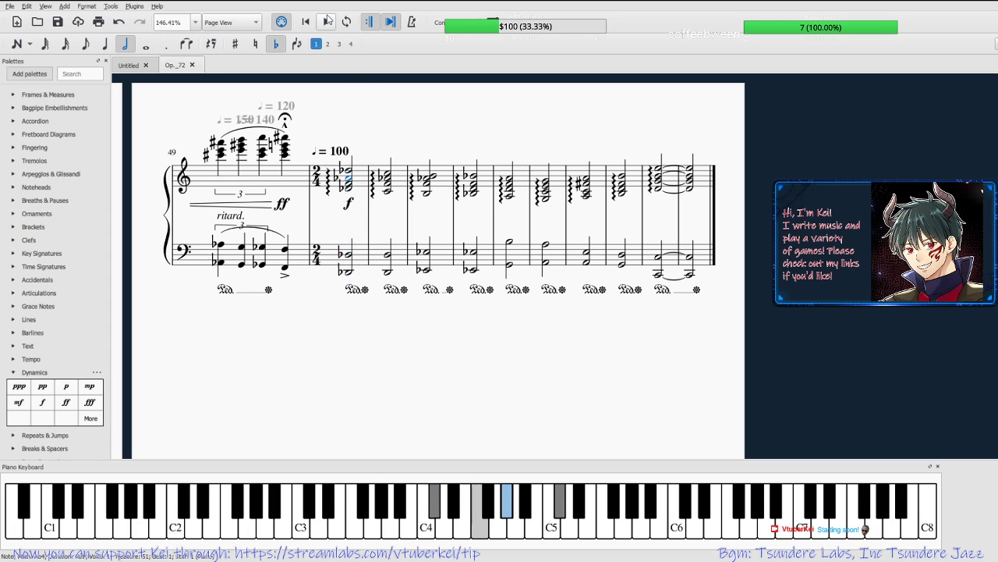
Add a decrescendo hairpin below the treble staff from measure 52 through measure 55.
left_click(385, 174)
left_click(13, 254)
left_click(13, 254)
left_click(13, 267)
left_click(13, 267)
left_click(13, 319)
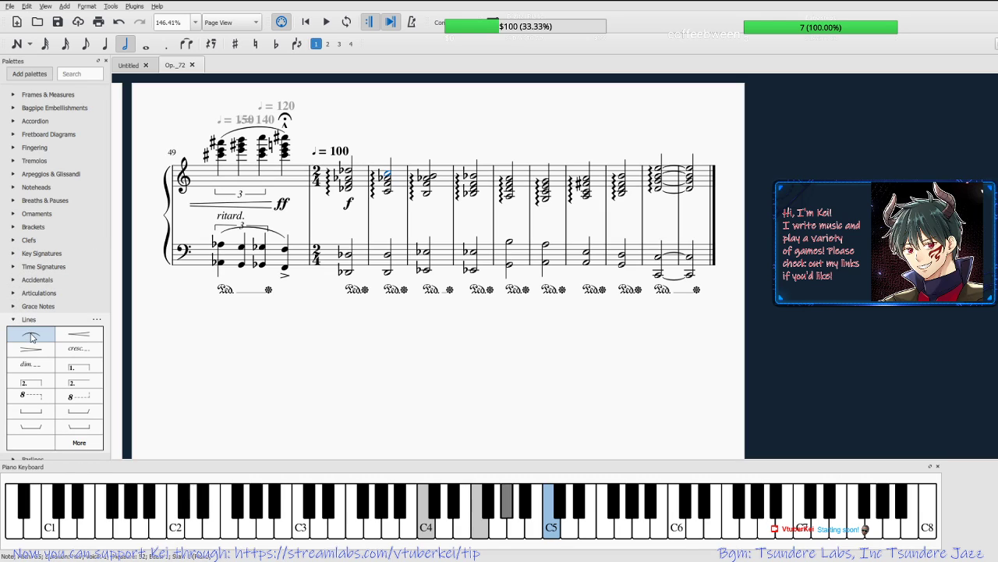
left_click_drag(63, 340, 396, 205)
key("shift+Right")
key("shift+Right")
key("shift+Right")
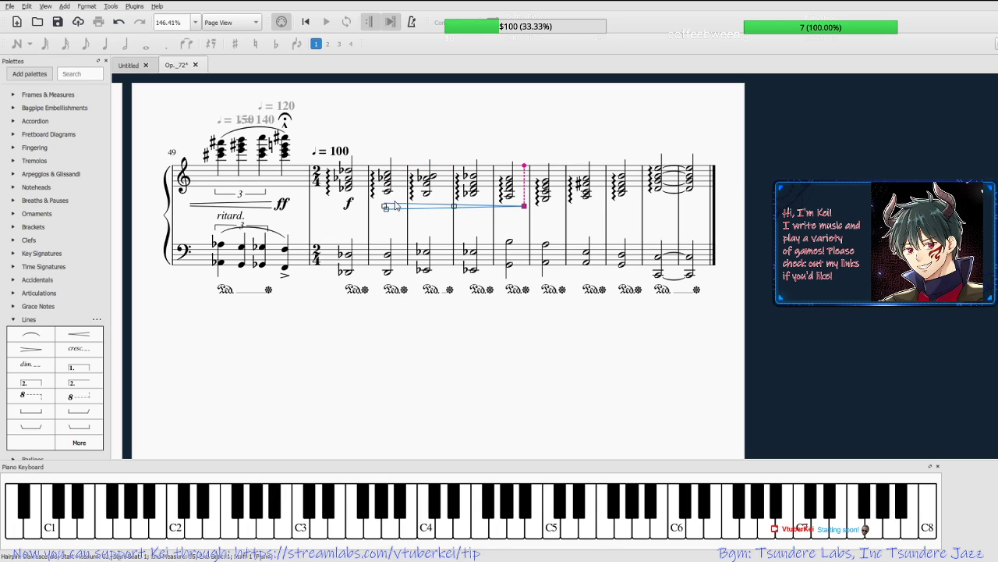
left_click(549, 183)
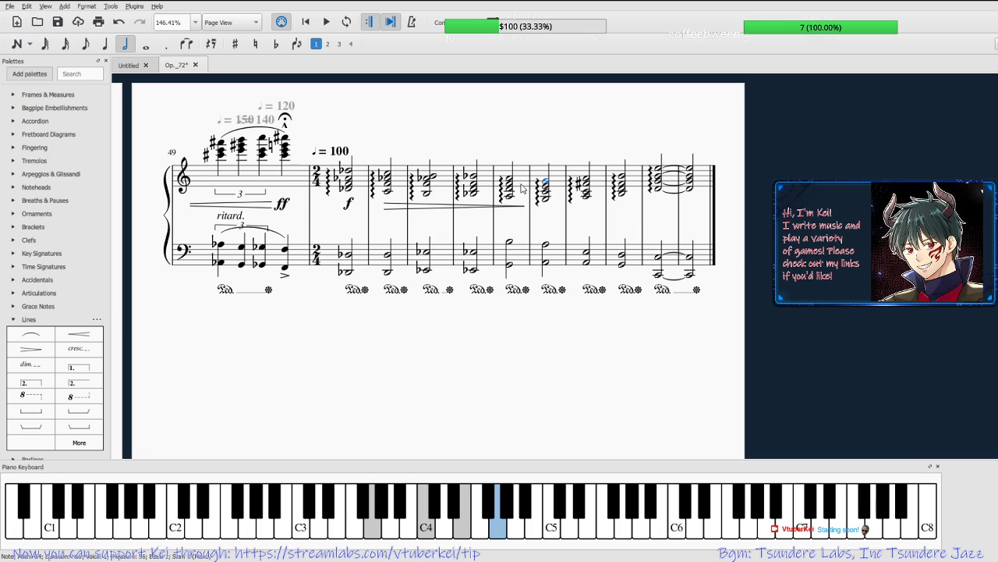
Add a quarter-note tempo marking of 120 at measure 52.
left_click(389, 177)
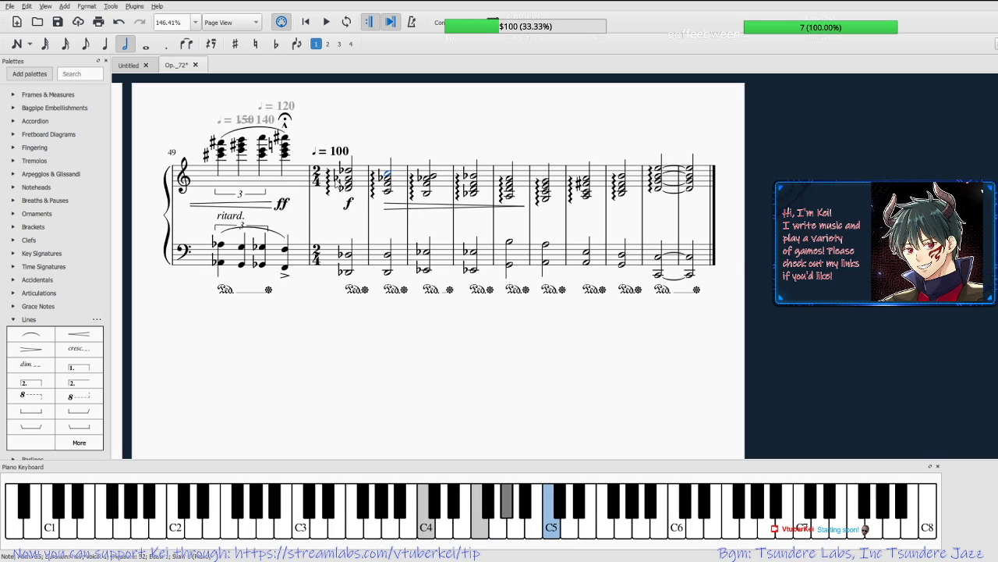
scroll(35, 337, "down", 3)
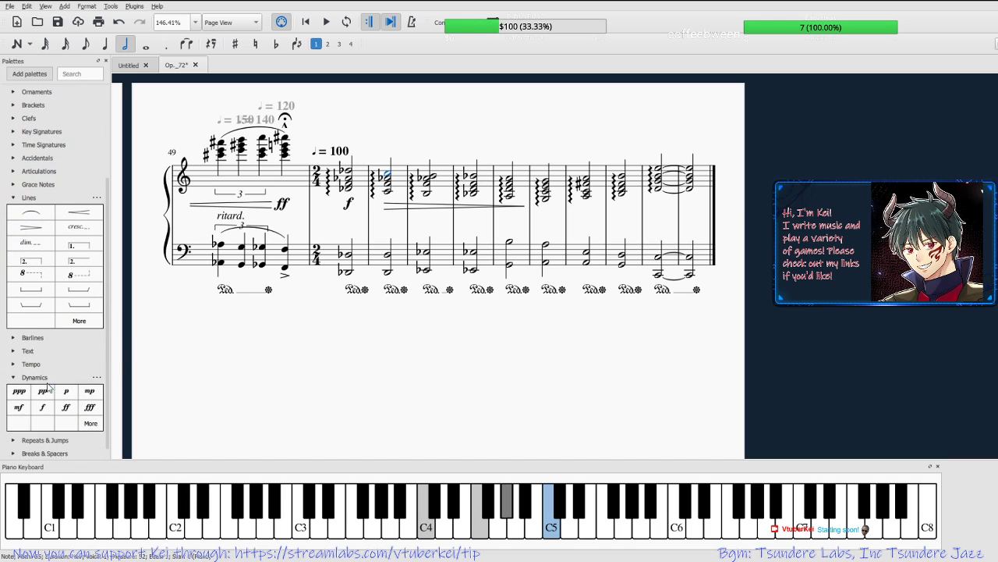
left_click(13, 364)
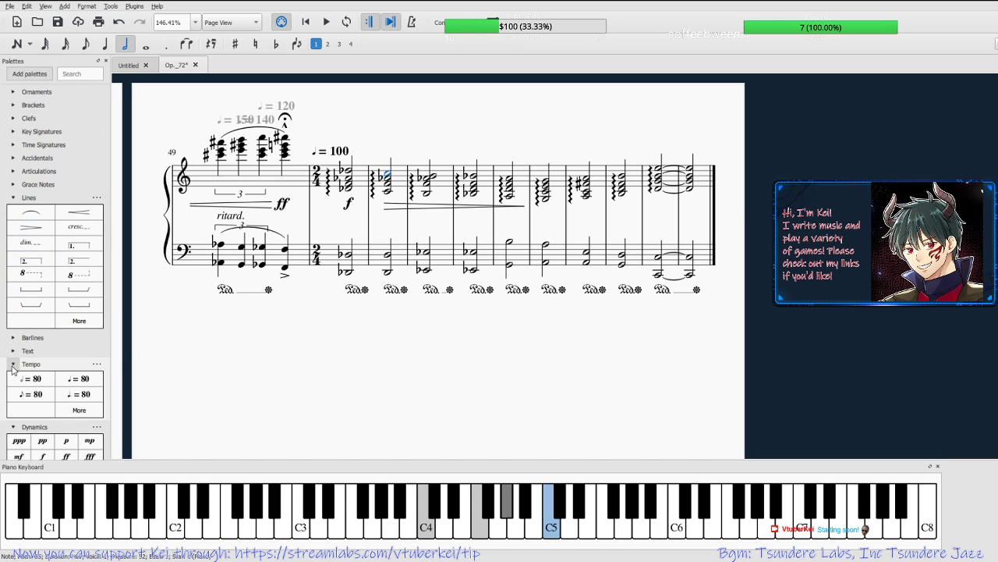
left_click(71, 380)
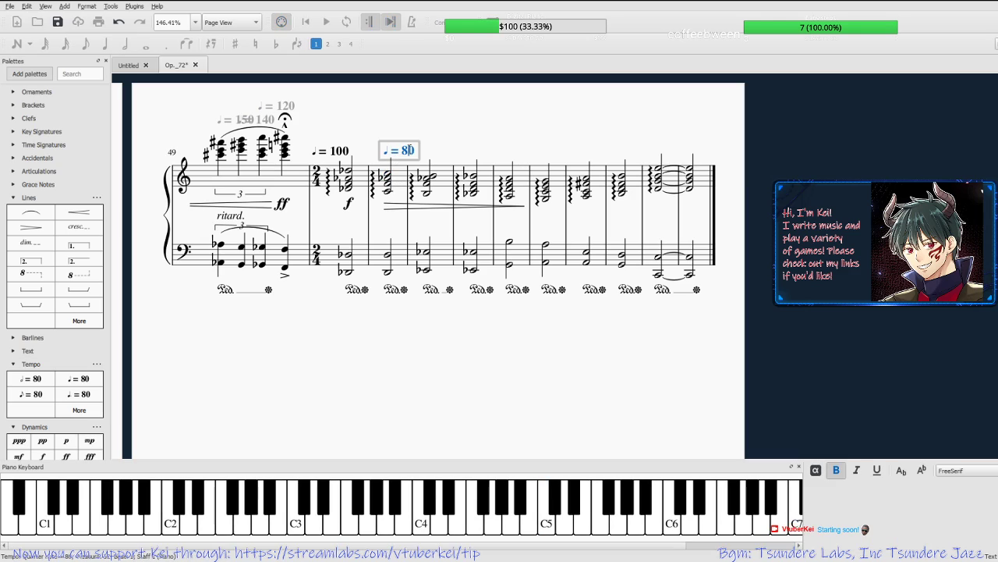
type("120")
key("Escape")
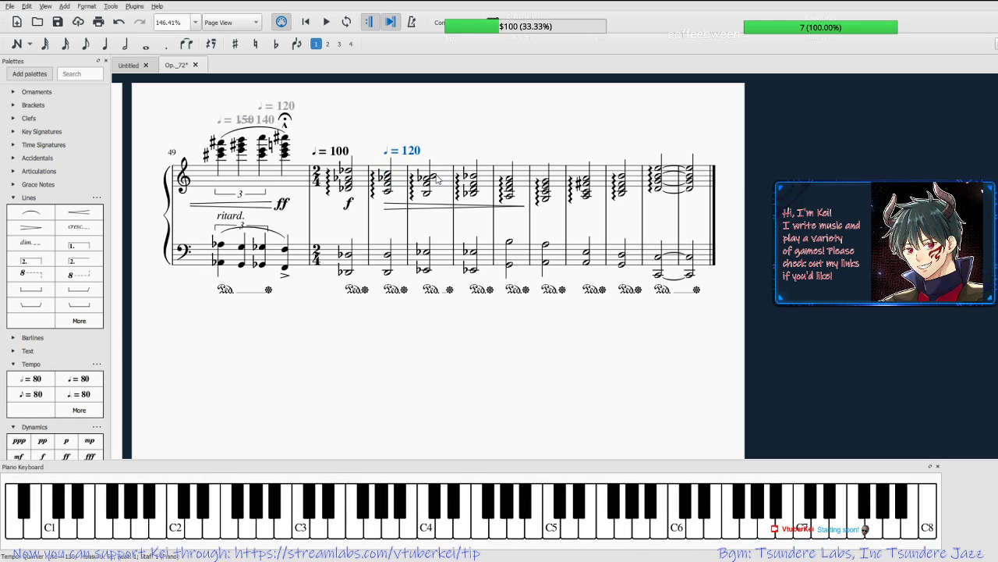
Add quarter-note tempo markings of 130 at measure 53 and 150 at measure 54.
left_click(70, 379)
type("130")
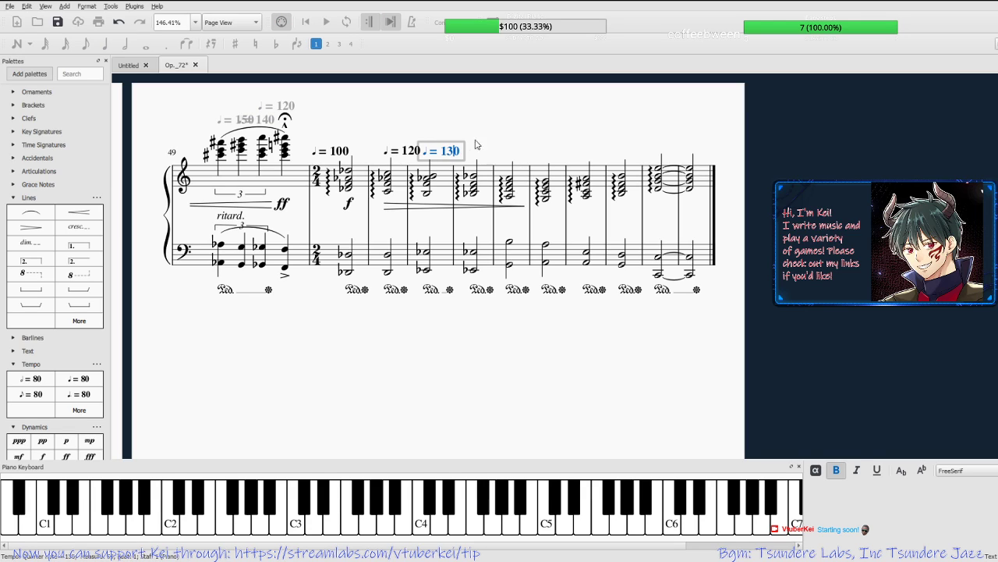
key("Escape")
left_click(70, 379)
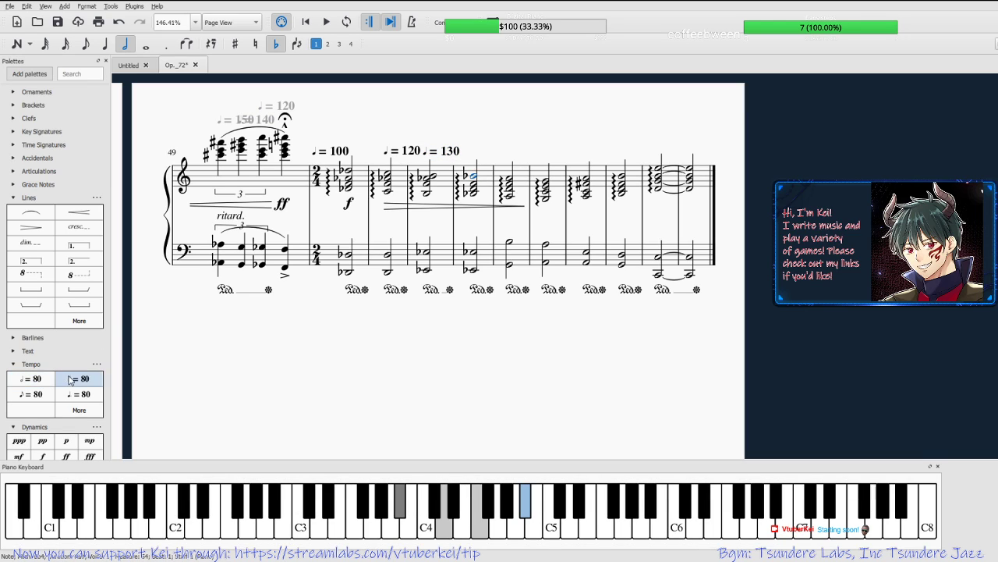
double_click(495, 152)
type("140")
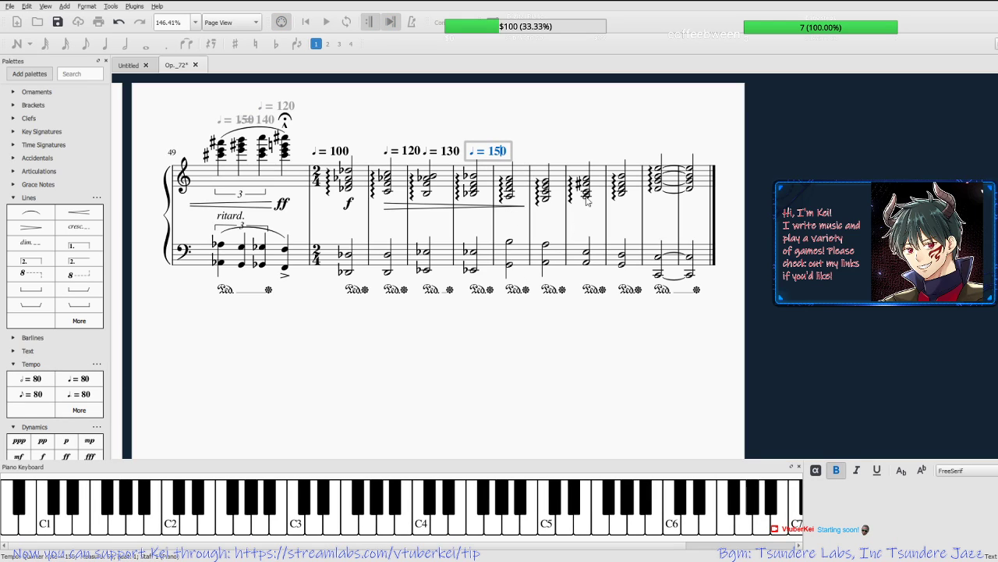
key("Escape")
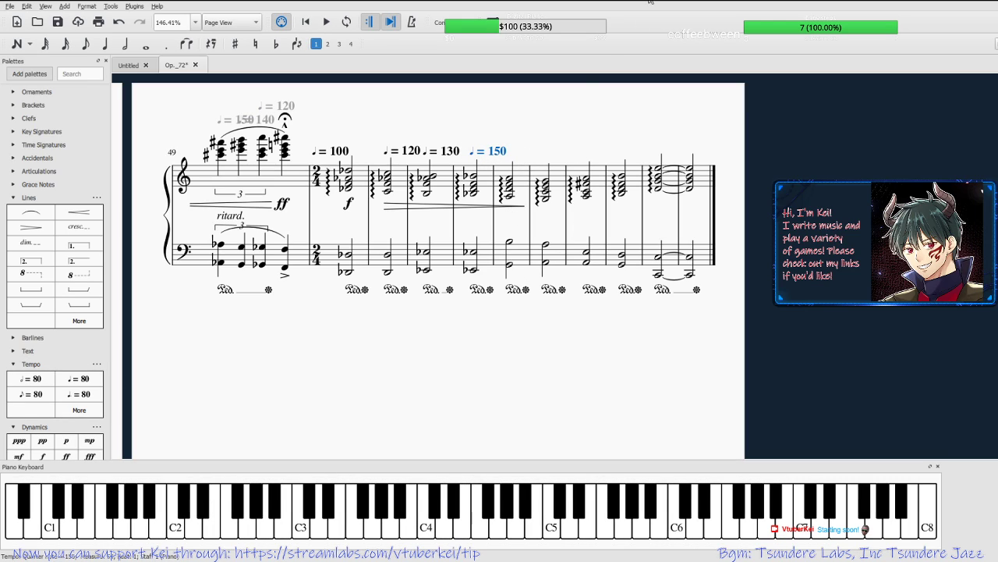
Hide the tempo markings in measures 51 through 54 and play back from the chord in measure 51.
left_click(450, 150)
key("alt+Left")
key("alt+Left")
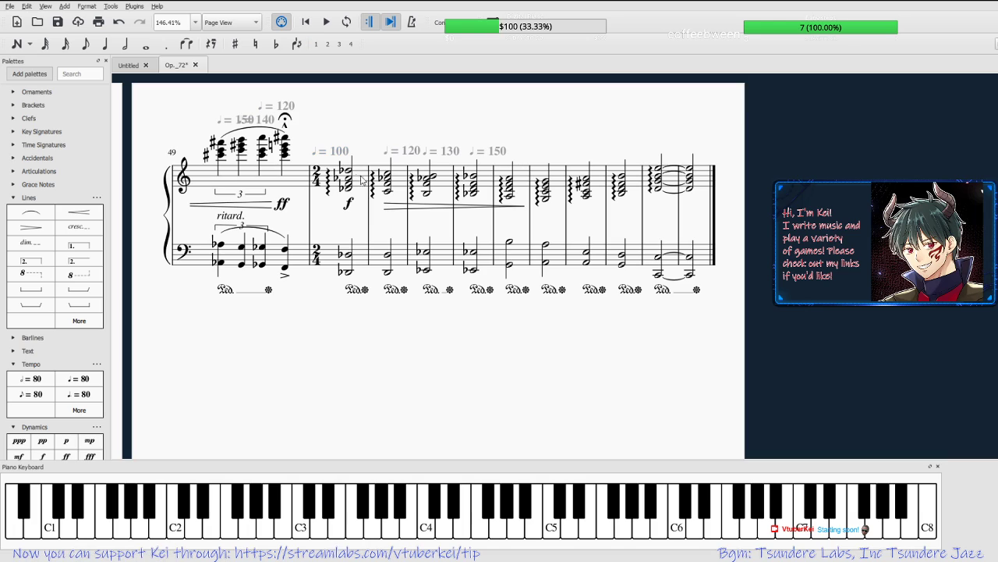
left_click(350, 170)
left_click(328, 23)
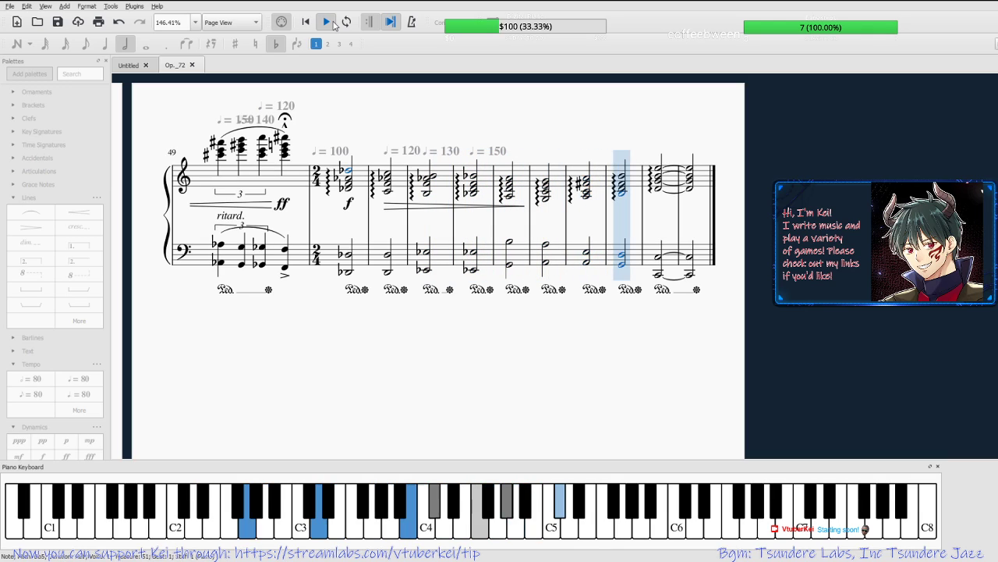
left_click(333, 23)
Set the hidden tempo markings in measures 52, 53 and 54 to 140, 160 and 180.
double_click(414, 153)
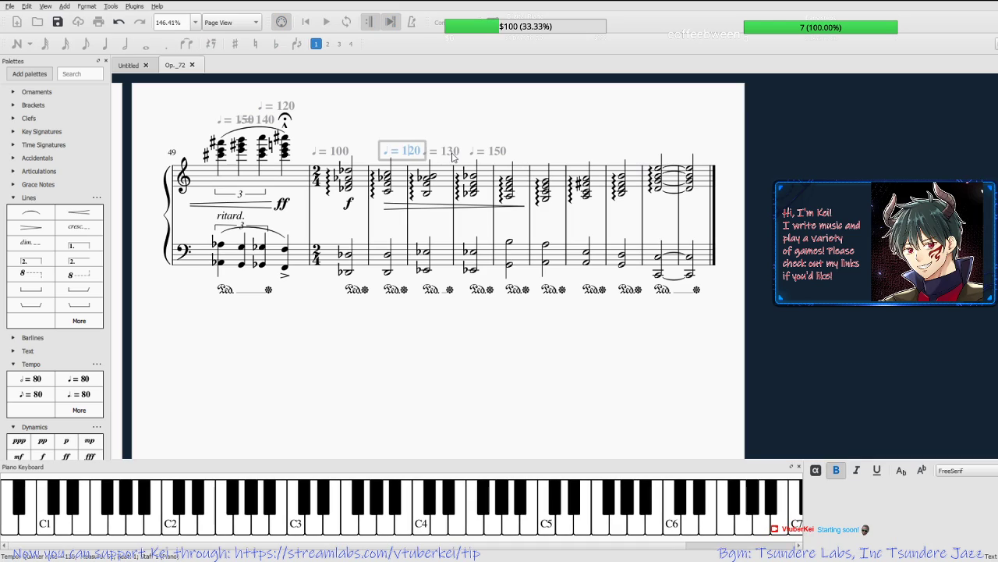
key("BackSpace")
type("4")
double_click(454, 152)
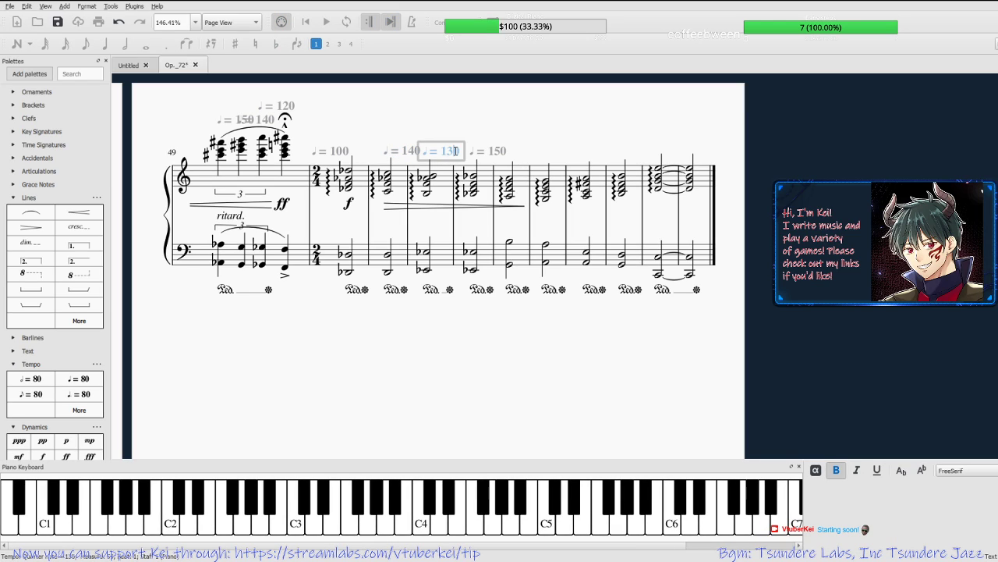
key("BackSpace")
type("5")
double_click(499, 151)
key("BackSpace")
type("8")
key("Escape")
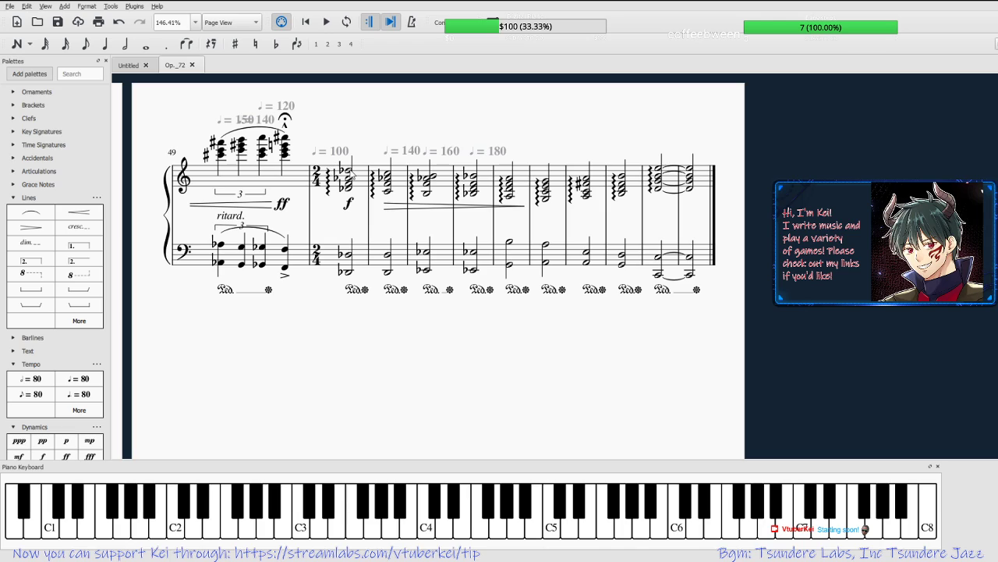
Add a quarter-note tempo marking of 140 at the chord in measure 55.
left_click(514, 181)
left_click(544, 185)
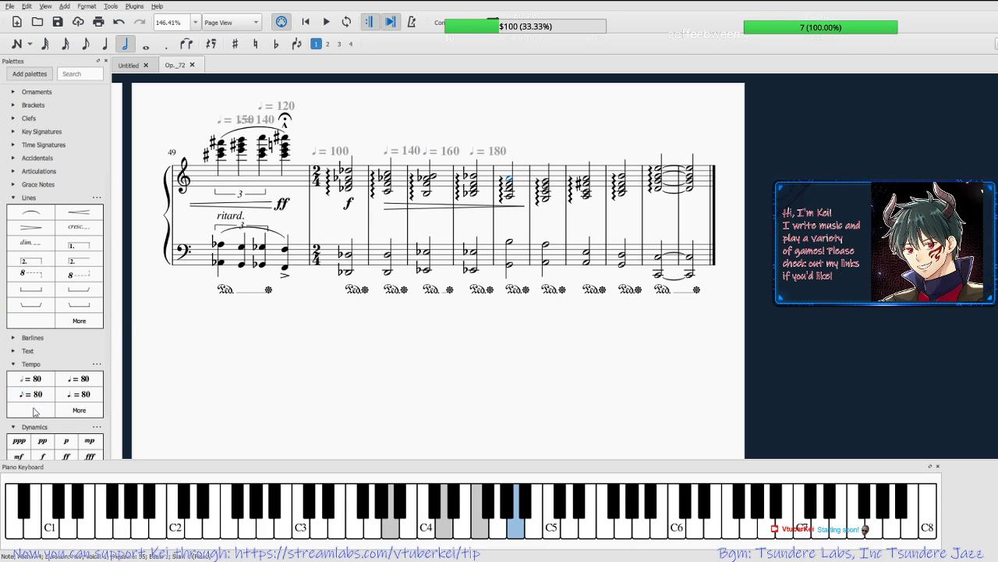
left_click(78, 378)
double_click(525, 150)
type("140")
Add a quarter-note tempo marking of 120 at the chord in measure 56.
left_click(546, 185)
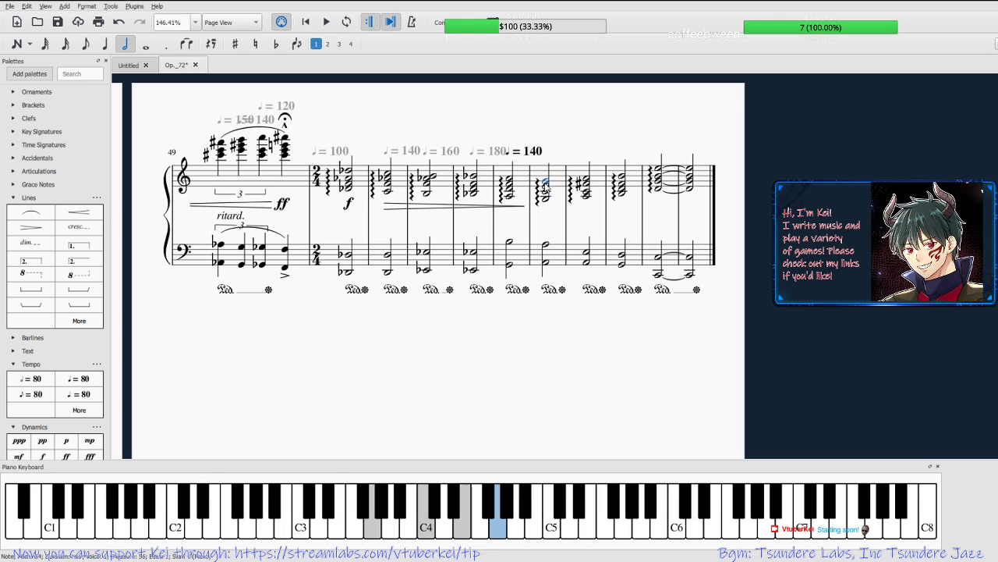
left_click(36, 383)
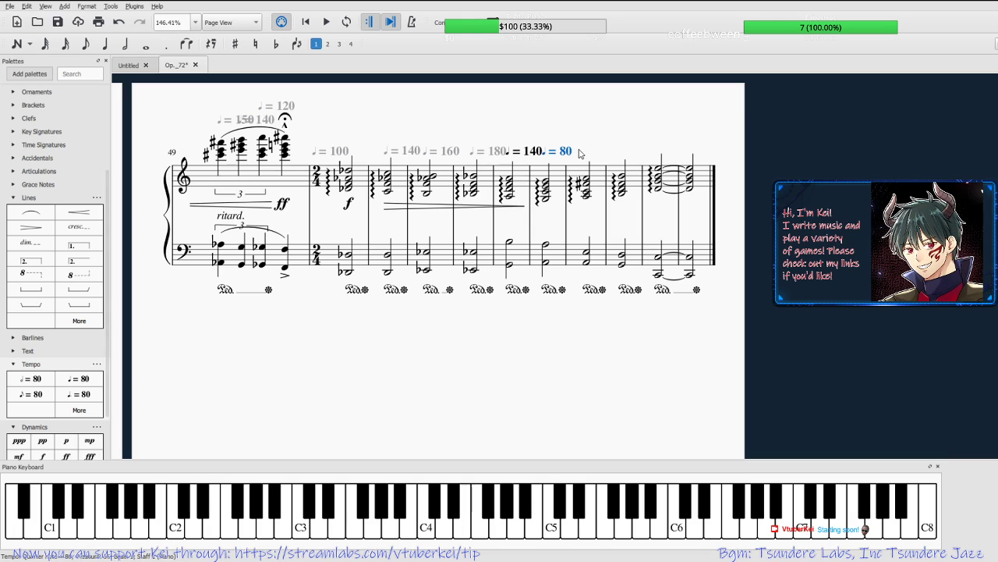
double_click(568, 152)
key("BackSpace")
type("12")
key("Escape")
Set the tempo marking in measure 56 to 100 and hide the markings in measures 55 and 56.
left_click(524, 150)
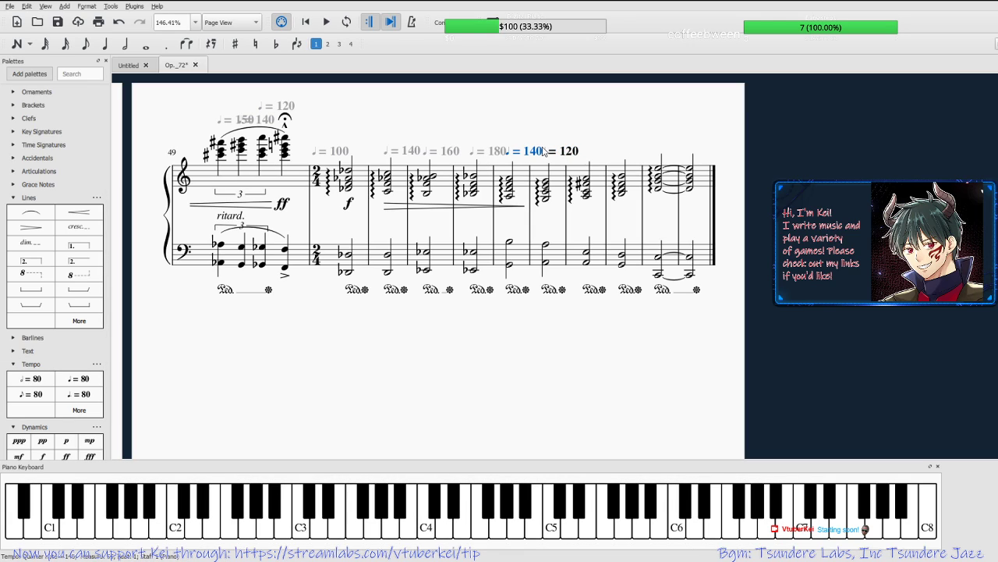
double_click(574, 152)
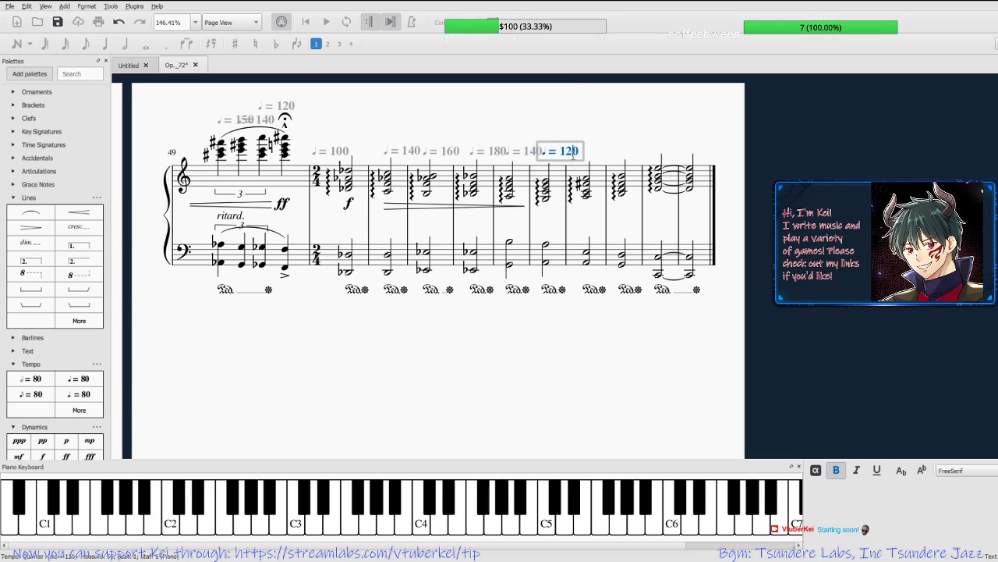
key("BackSpace")
type("9")
key("Escape")
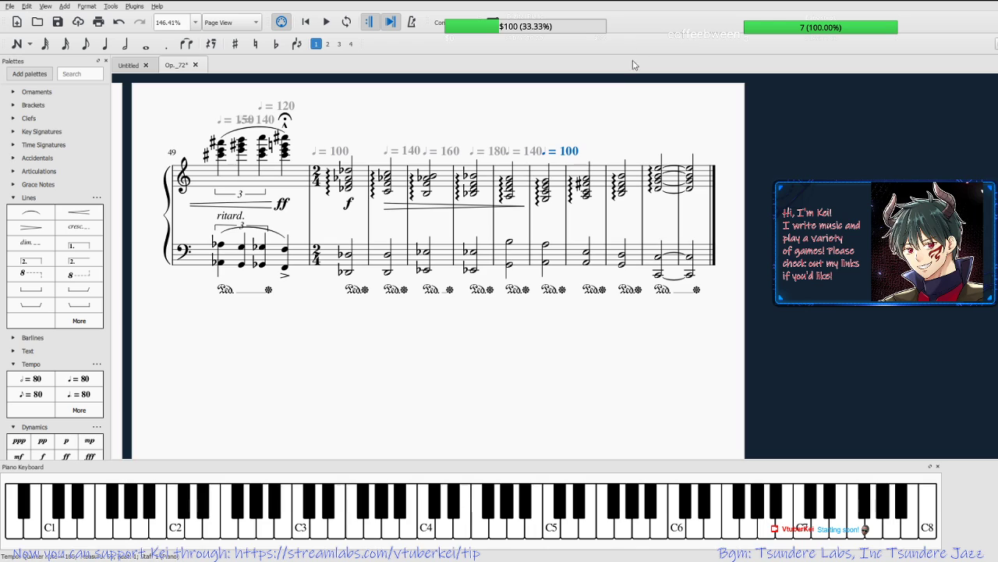
Add a crescendo hairpin below the treble staff from measure 57 through measure 58 and save the score.
left_click(589, 97)
left_click_drag(79, 212, 586, 232)
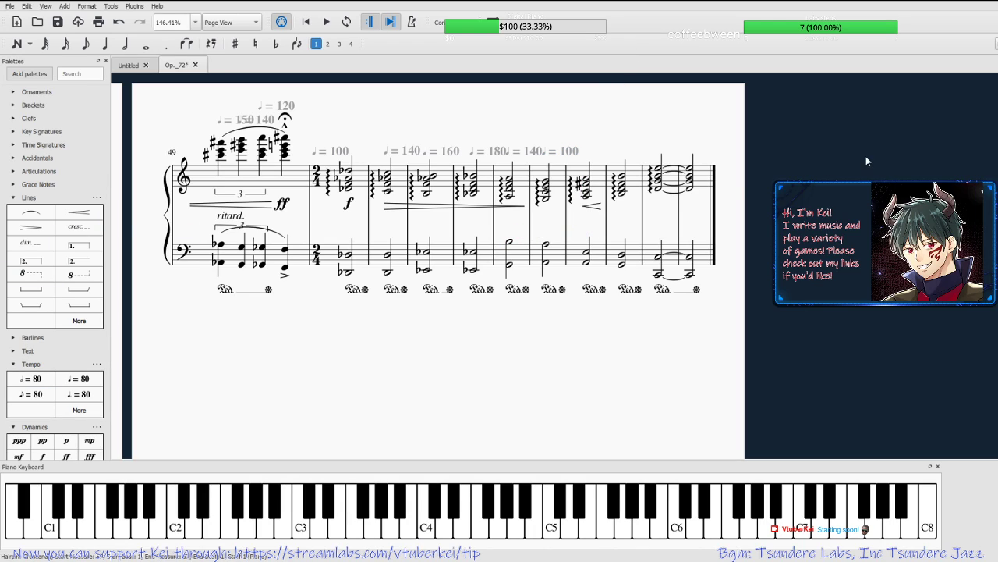
left_click(604, 211)
left_click(598, 207)
key("shift+Right")
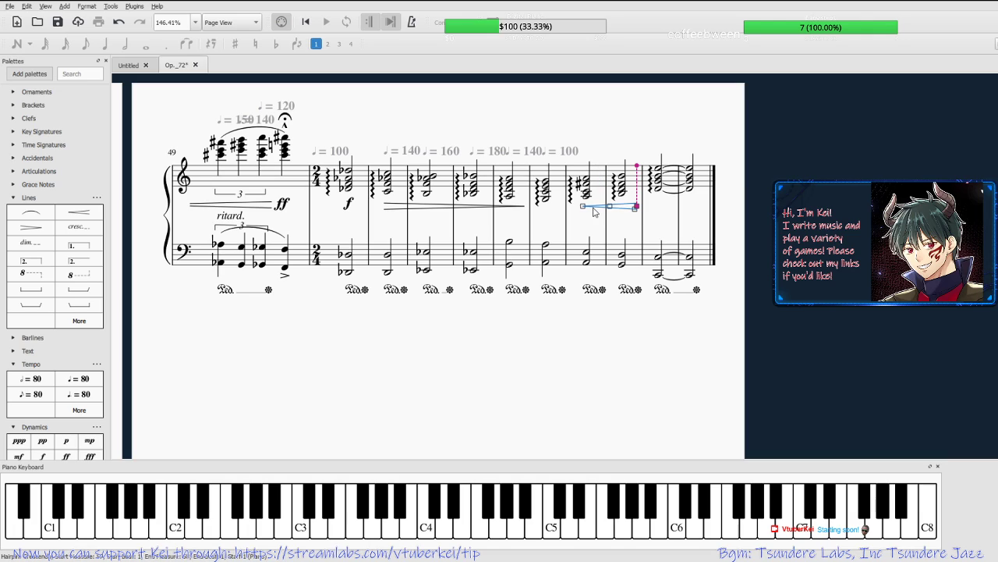
key("ctrl+s")
Add an mf dynamic to the final tied chord in measure 59 and save the score.
left_click(347, 170)
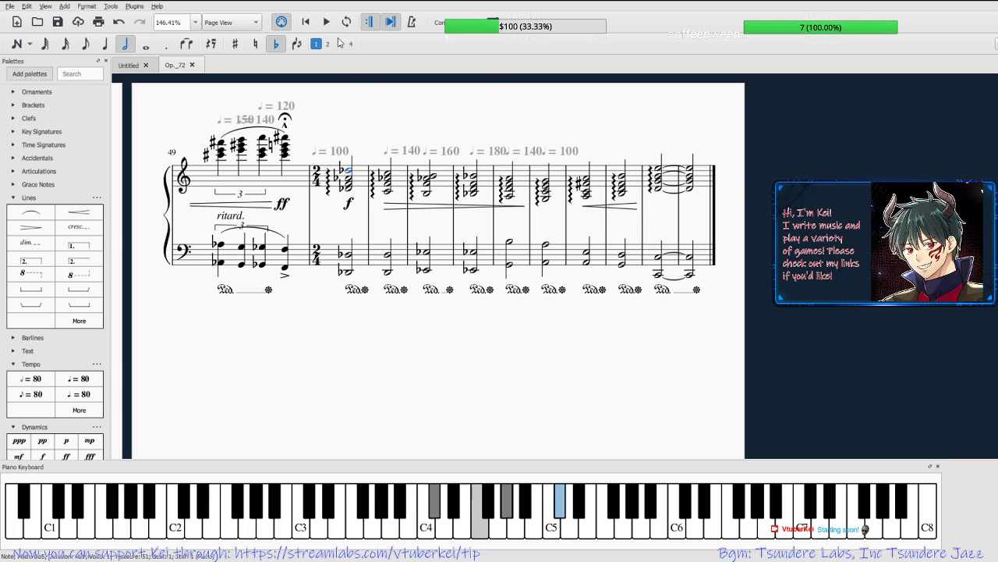
left_click(671, 187)
scroll(55, 375, "down", 2)
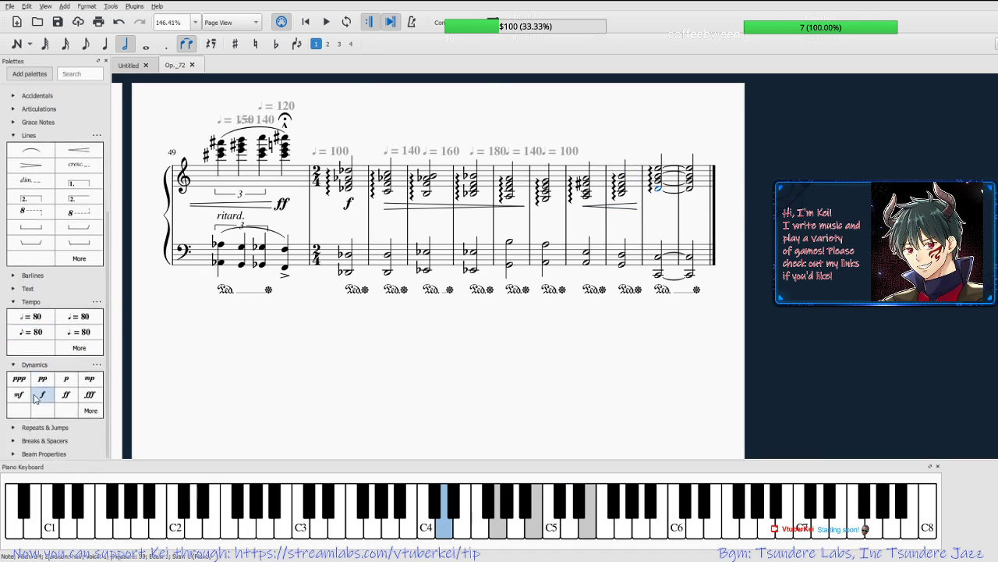
left_click(19, 393)
key("ctrl+s")
Add a p dynamic to the chord in measure 56 and play back from measure 51.
left_click(545, 196)
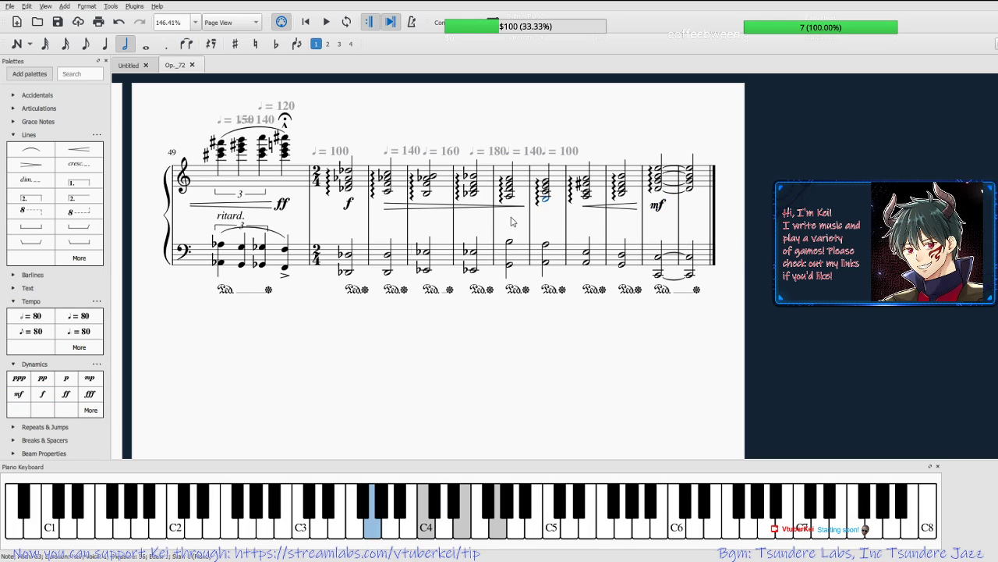
left_click(67, 378)
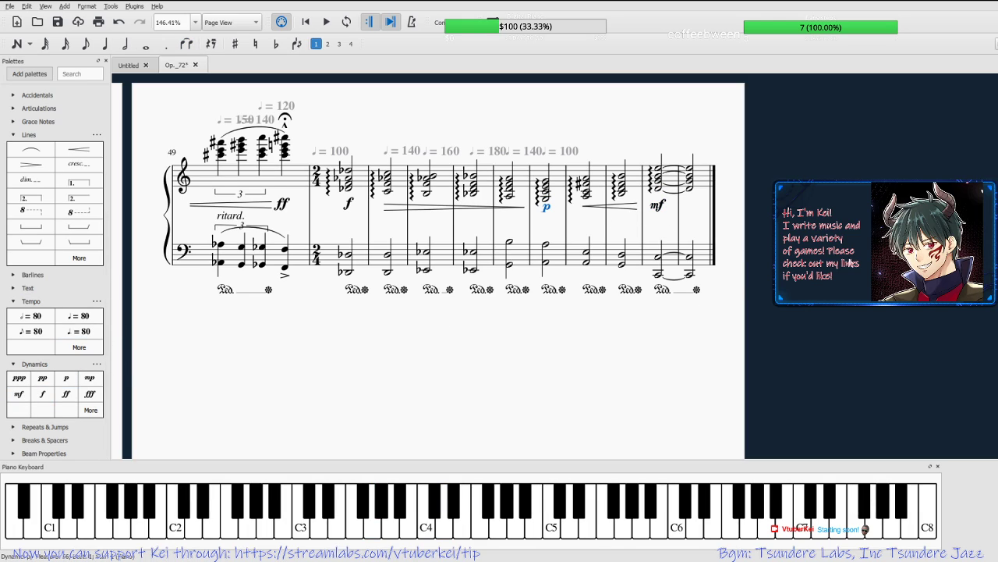
left_click(347, 170)
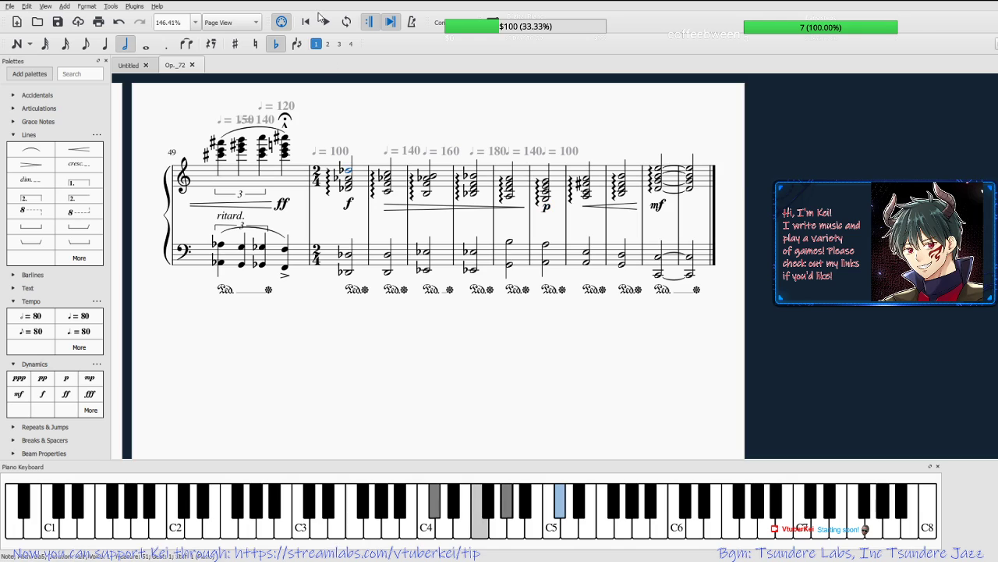
left_click(324, 21)
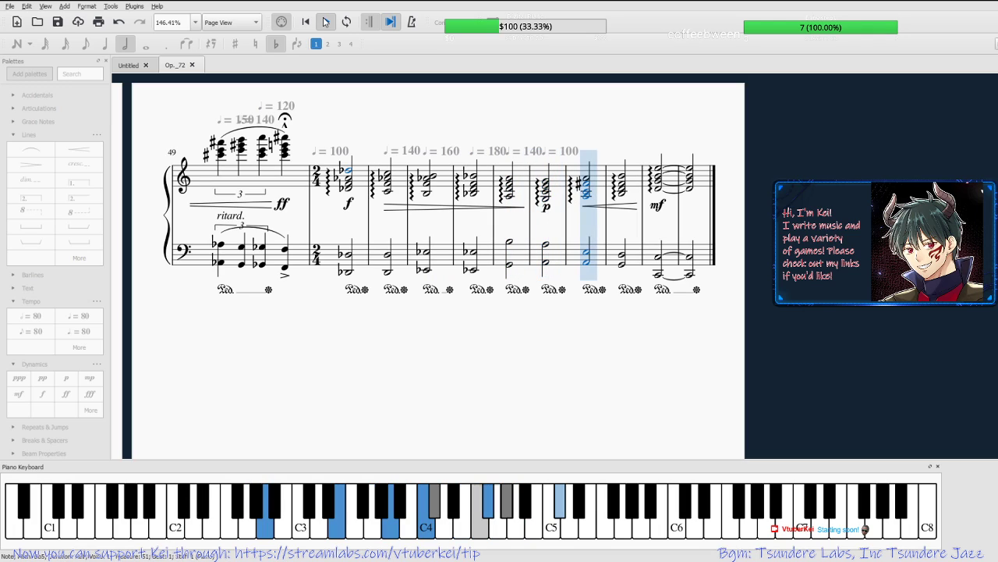
key("space")
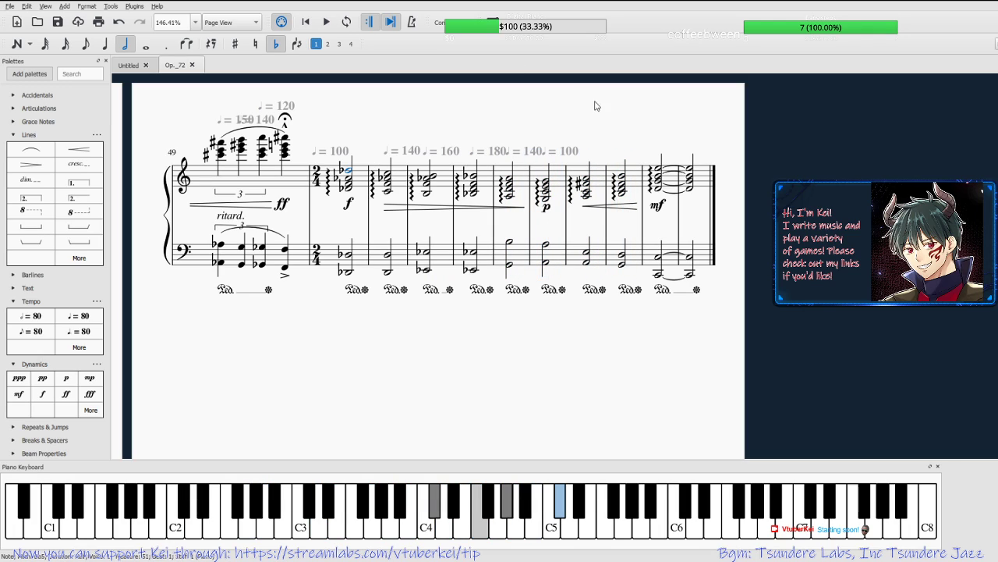
left_click(569, 189)
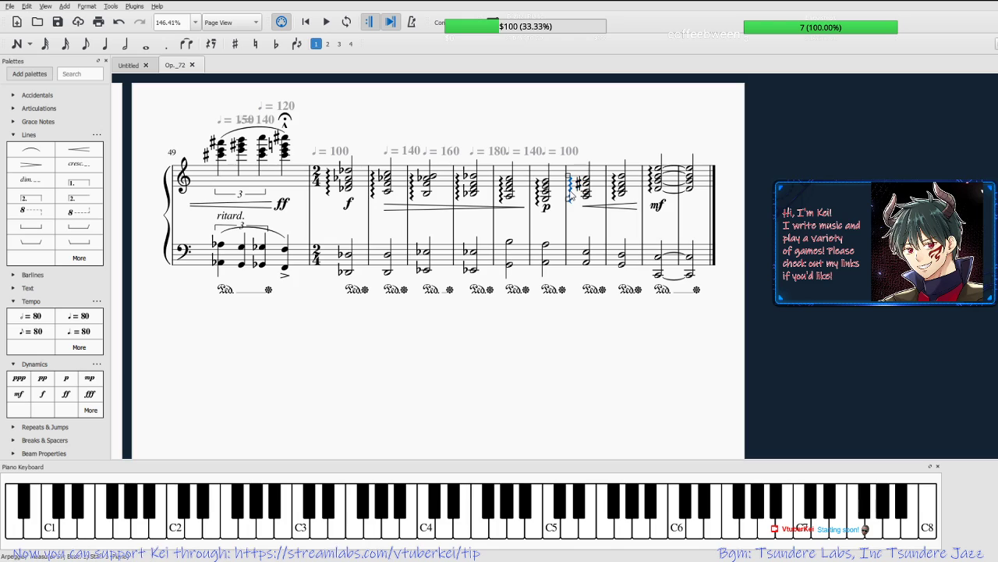
key("Left")
left_click(617, 183)
key("ctrl+z")
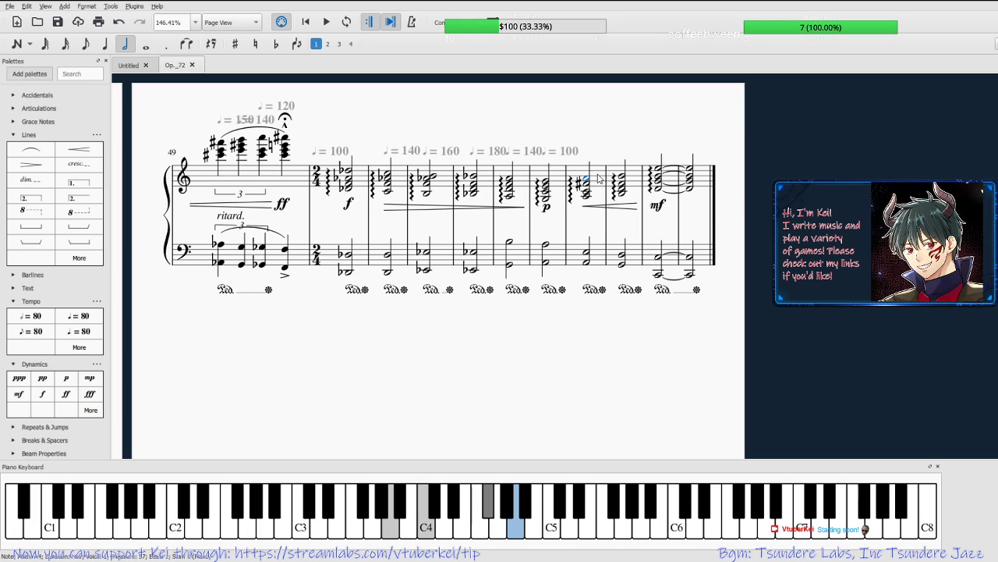
Add a quarter-note tempo marking of 80 at the chord in measure 57 and hide it.
left_click(79, 316)
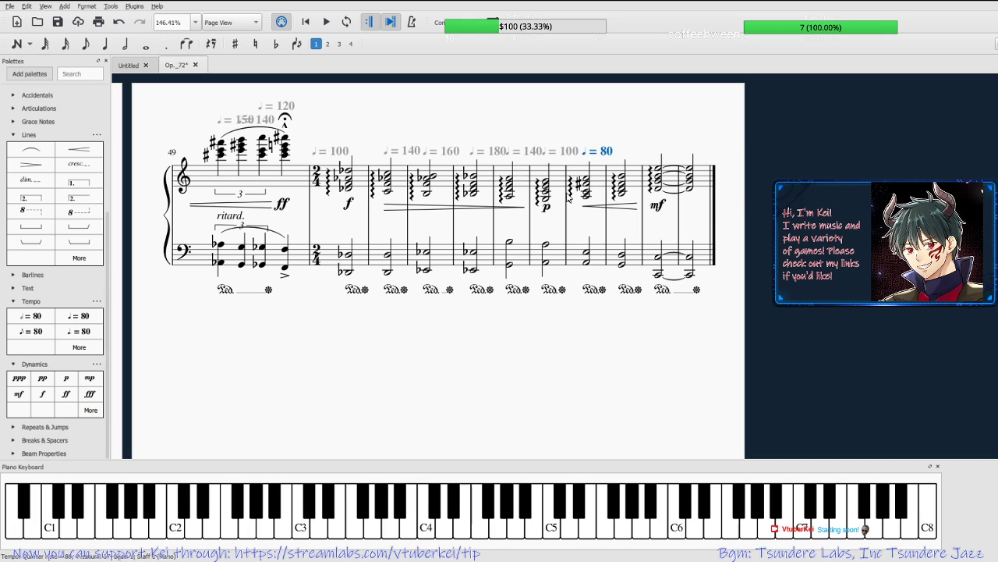
double_click(608, 154)
left_click_drag(619, 153, 585, 151)
left_click(596, 150)
left_click(609, 143)
left_click(598, 150)
key("v")
Add a quarter-note tempo marking of 60 at the chord in measure 58 and hide it.
left_click(621, 181)
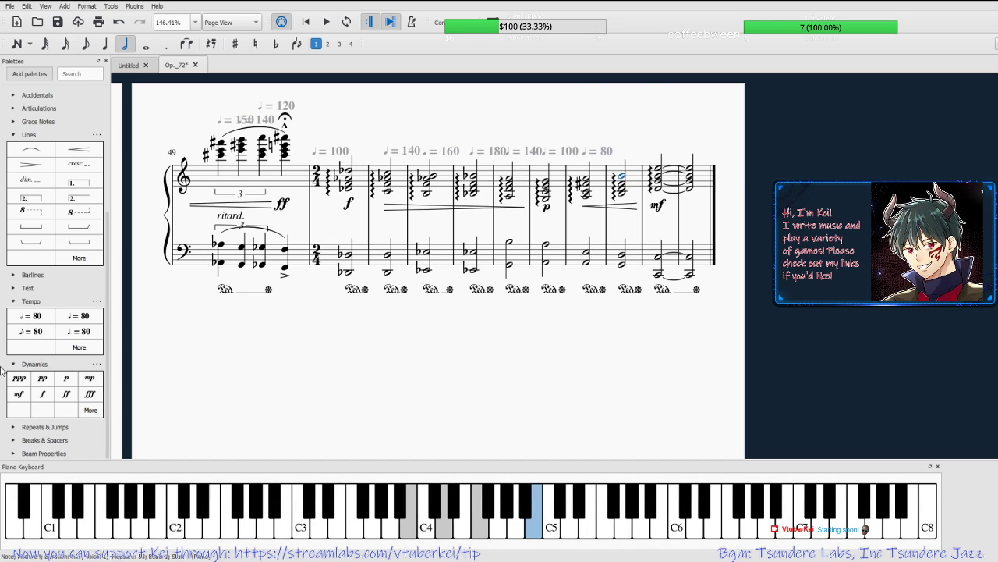
left_click(79, 316)
double_click(645, 152)
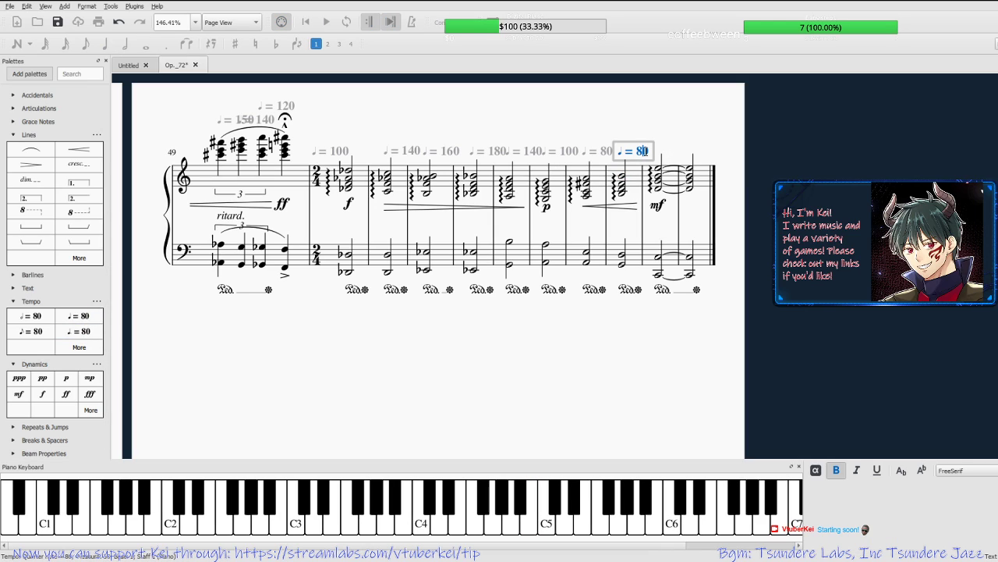
key("BackSpace")
type("6")
key("Escape")
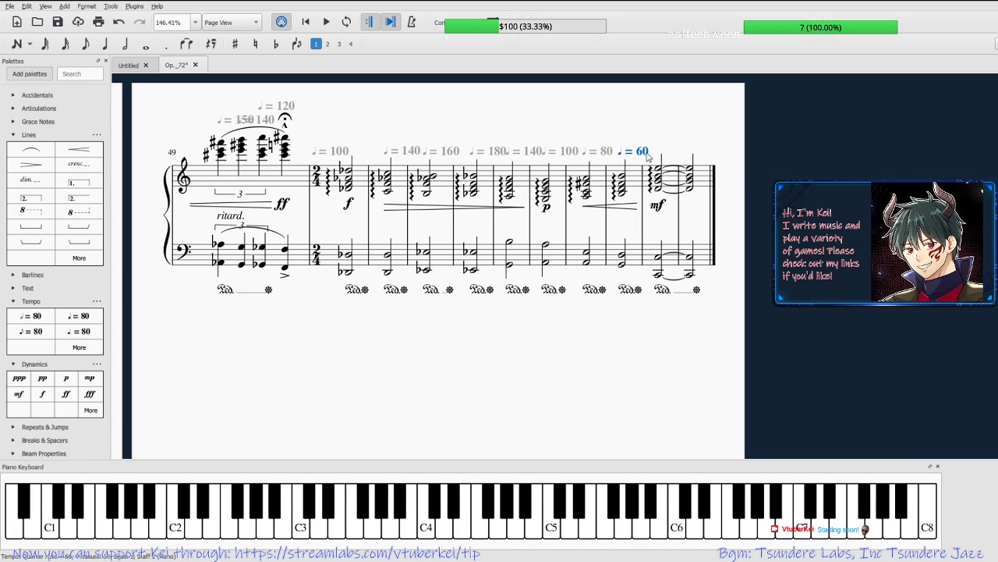
key("Escape")
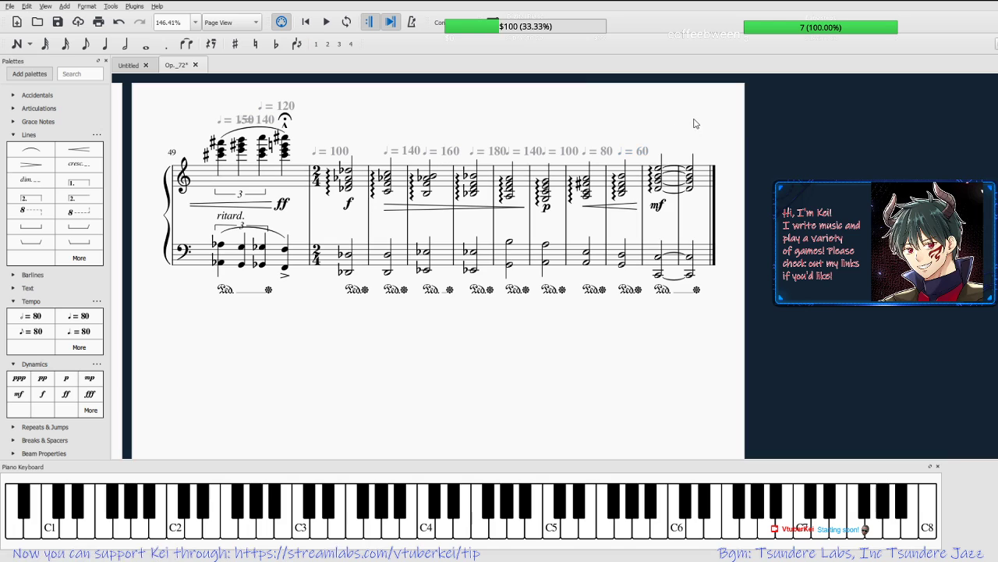
Add a quarter-note tempo marking of 50 at the final chord in measure 59 and hide it.
left_click(79, 315)
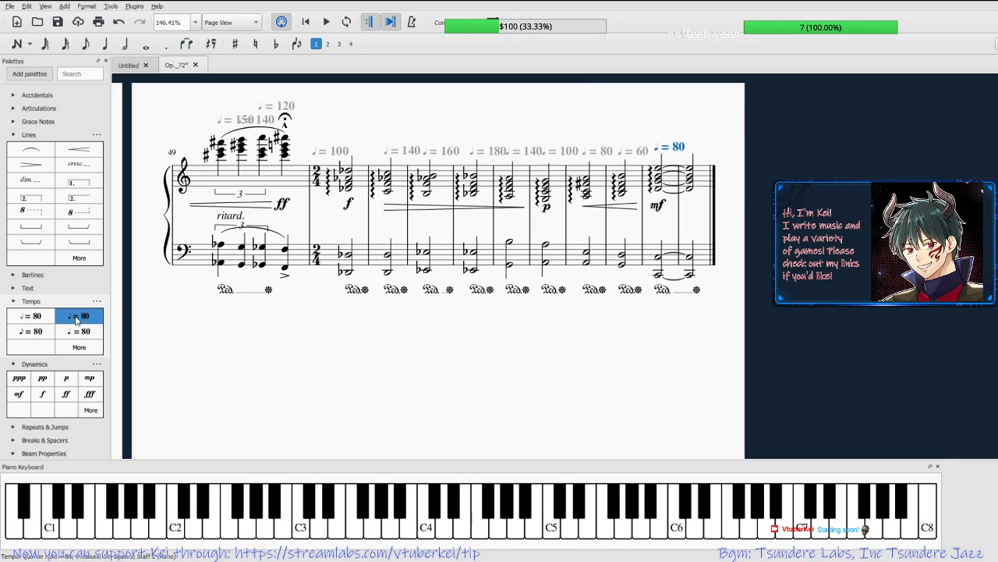
double_click(671, 145)
type("50")
key("Escape")
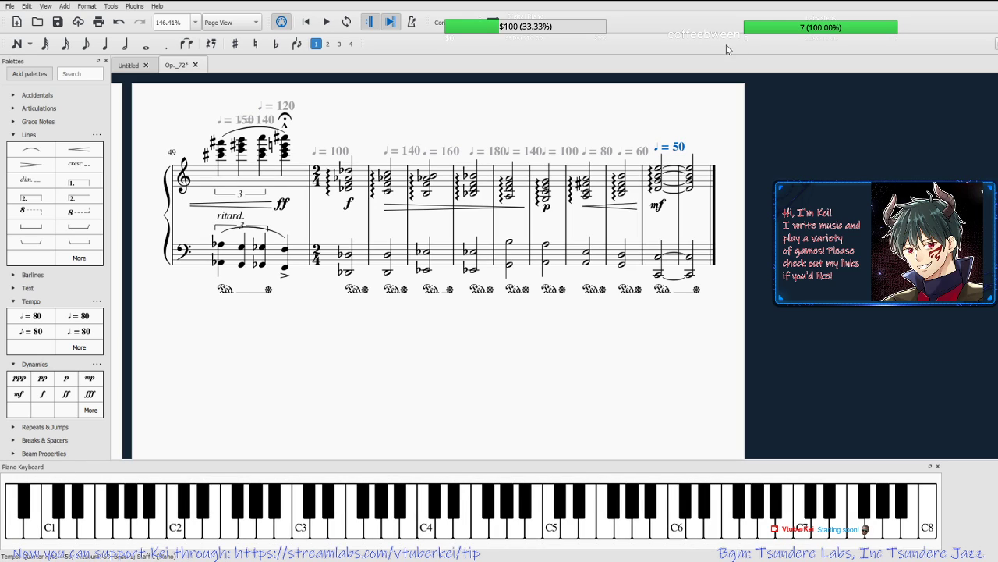
key("v")
Insert a system break after the chord in measure 55 and save the score.
scroll(655, 322, "down", 3)
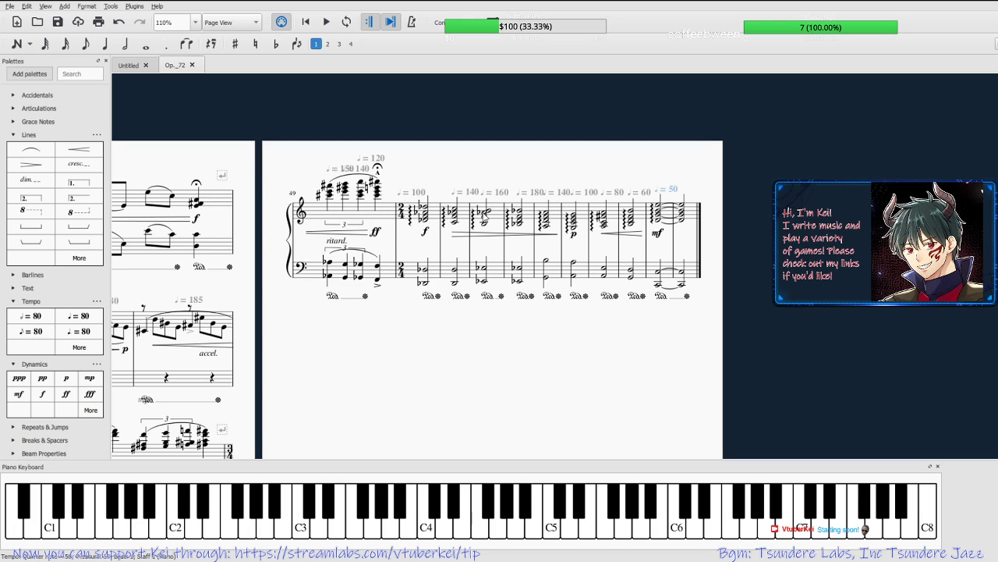
left_click(548, 219)
key("Return")
left_click_drag(808, 291, 831, 216)
key("ctrl+s")
left_click_drag(552, 376, 610, 367)
scroll(610, 367, "down", 4)
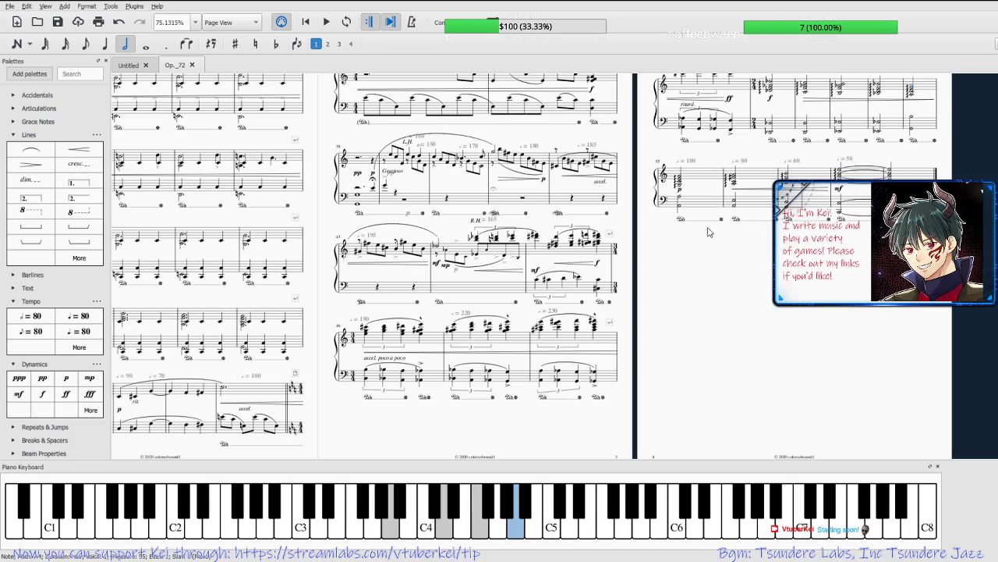
Play back the score from the first melody note of measure 44 through the closing chords.
scroll(767, 330, "down", 5)
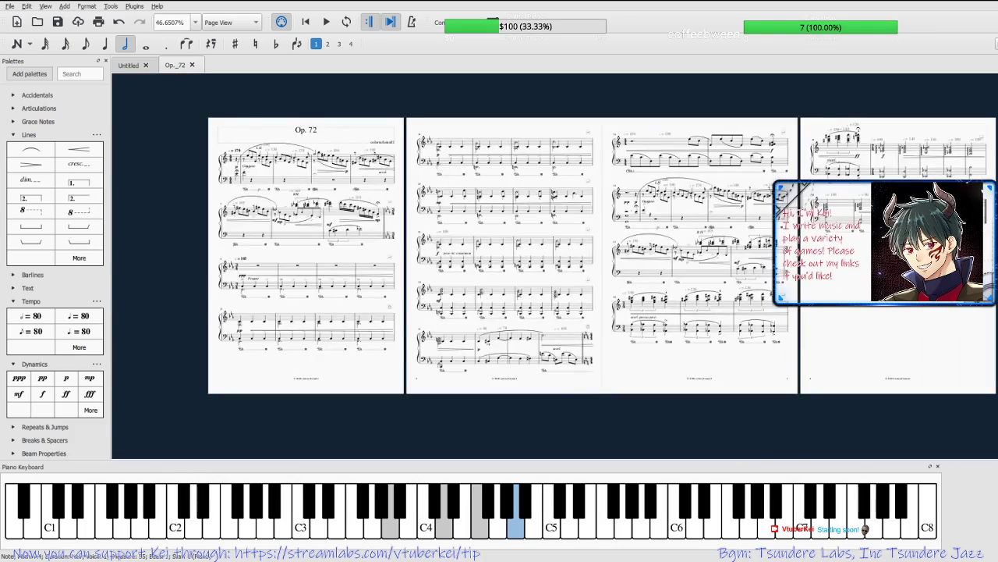
scroll(659, 289, "up", 8)
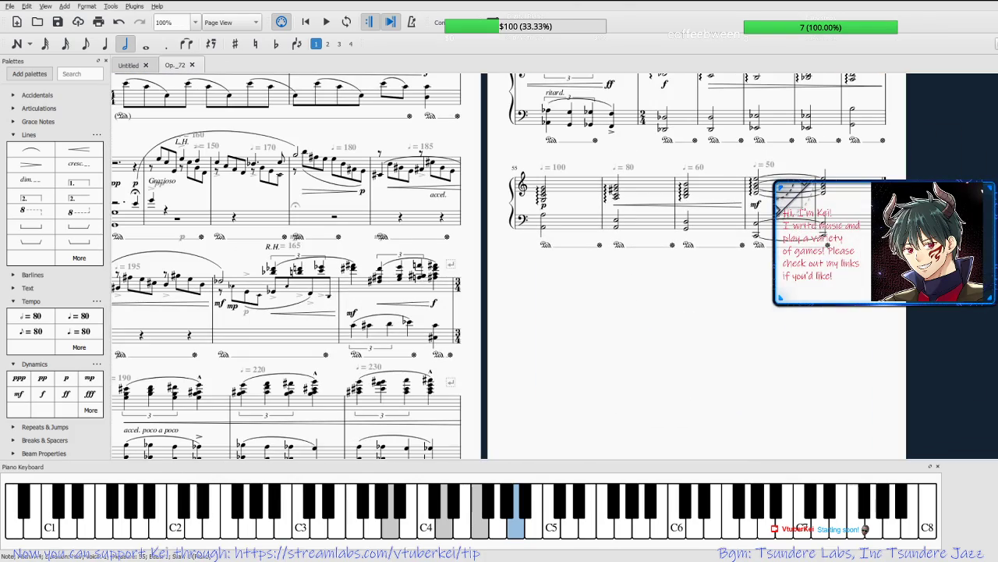
left_click_drag(803, 186, 748, 267)
left_click_drag(586, 396, 790, 243)
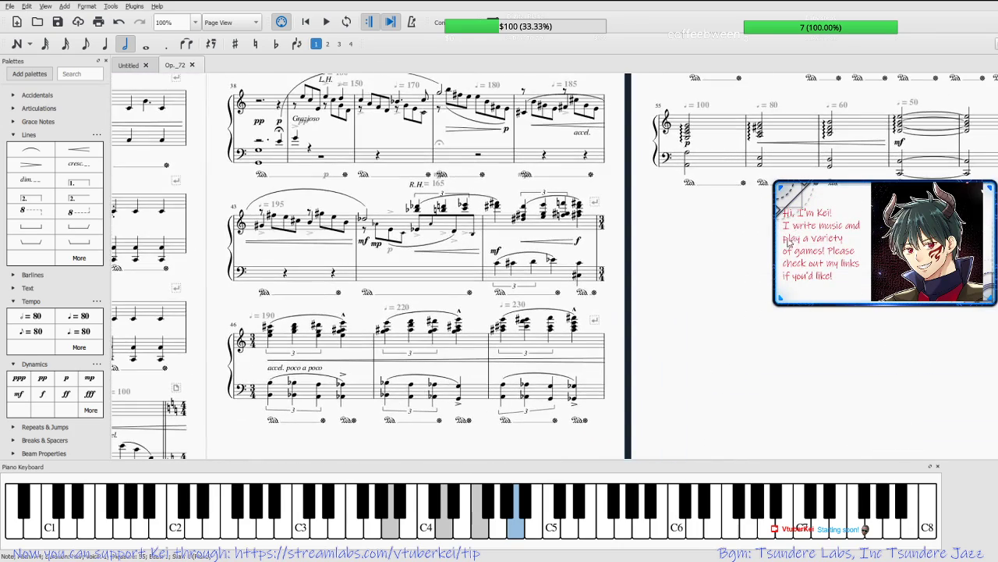
left_click(366, 221)
key("space")
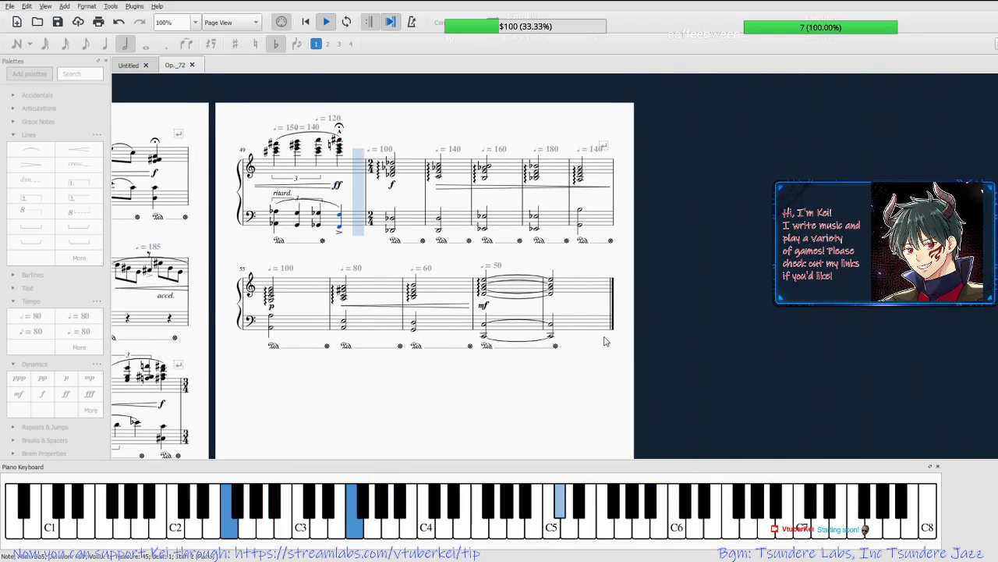
Set the hidden tempo markings over the last system's second, third and final chords to 70, 50 and 30.
scroll(545, 277, "up", 3)
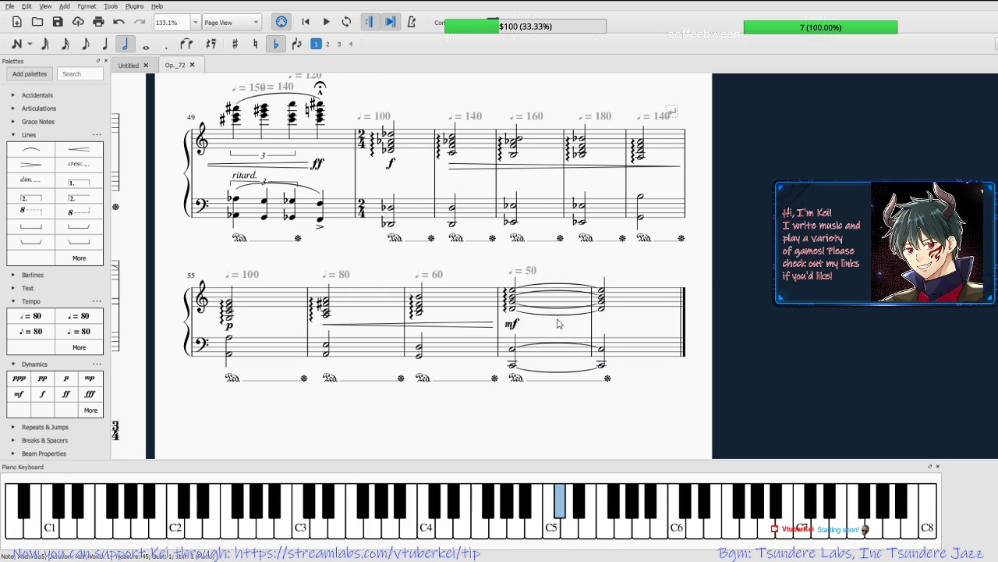
double_click(531, 271)
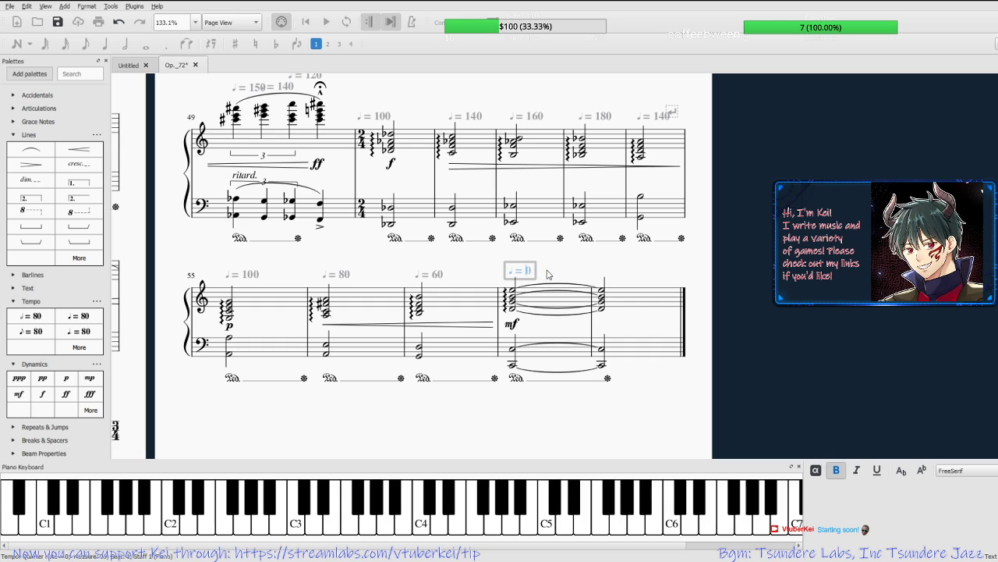
type("30")
key("Escape")
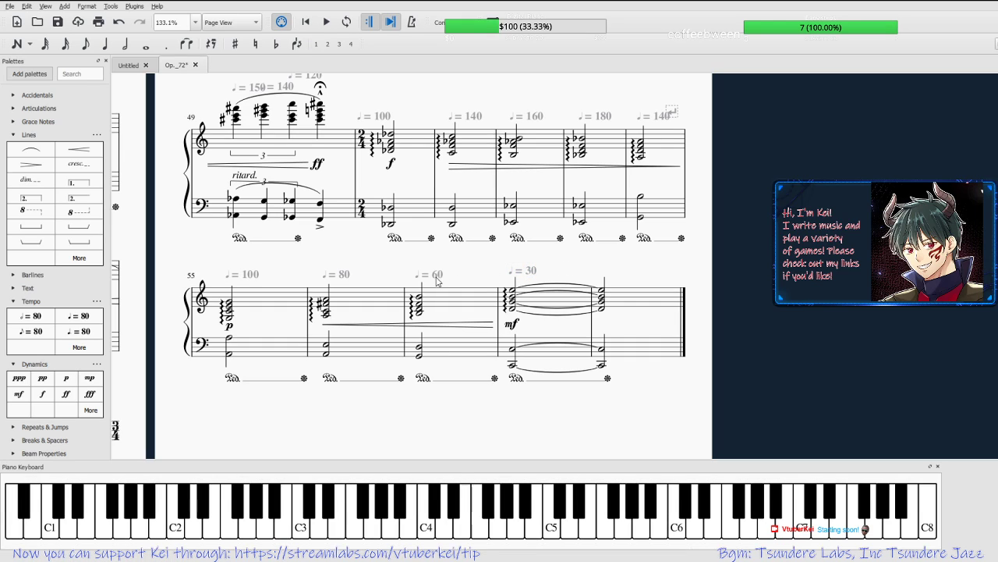
double_click(435, 274)
type("50")
key("Escape")
double_click(347, 274)
type("70")
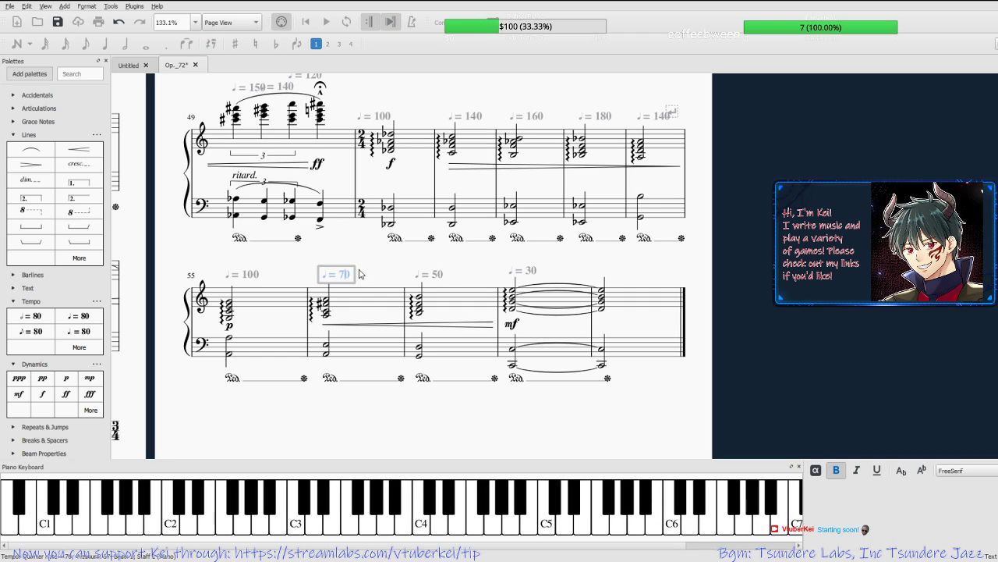
key("Escape")
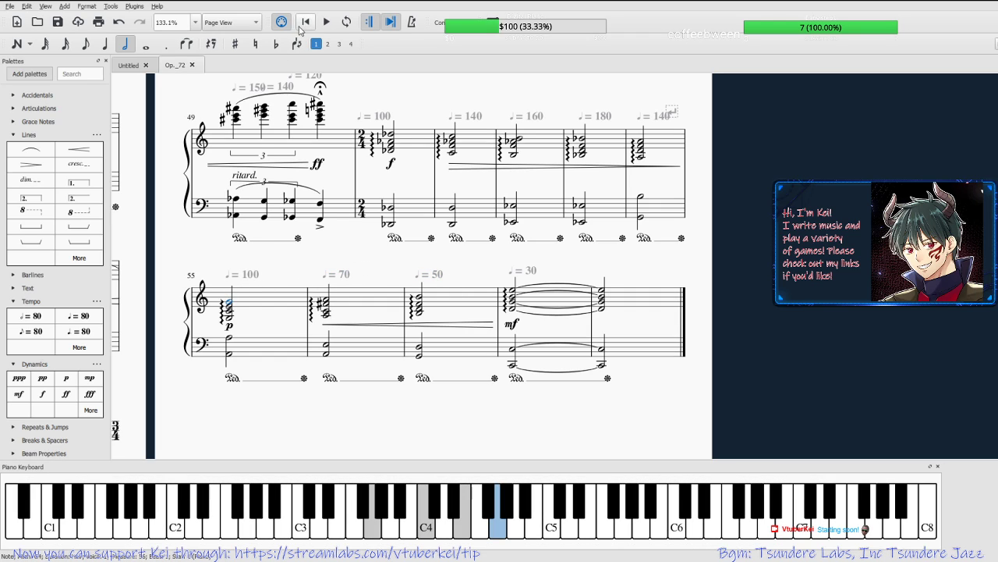
Play back the last system from its first chord, check the arpeggio marks on its chords and save the score.
left_click(328, 22)
left_click(411, 312)
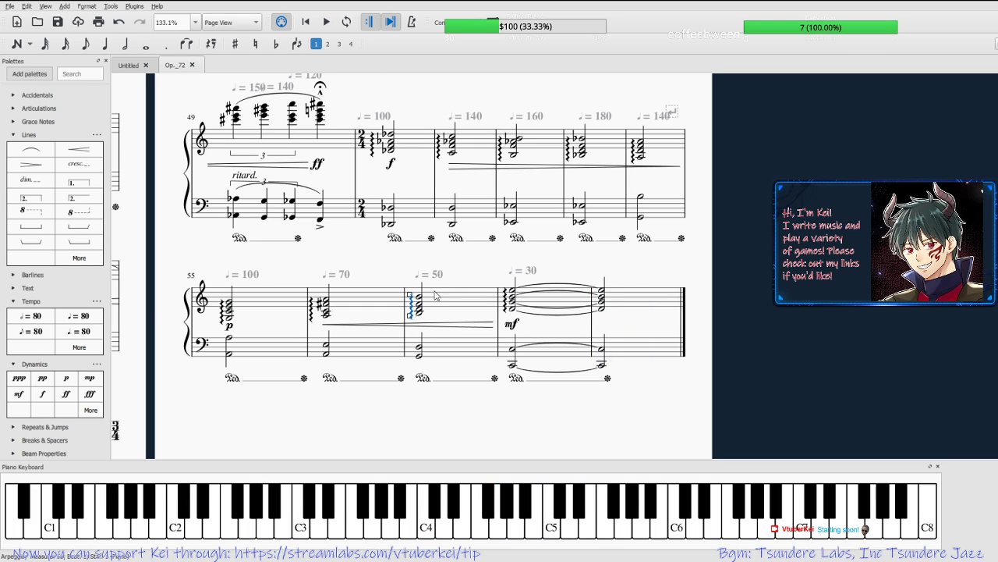
left_click(819, 201)
left_click(309, 311)
left_click(310, 314)
left_click(224, 310)
key("Escape")
key("ctrl+s")
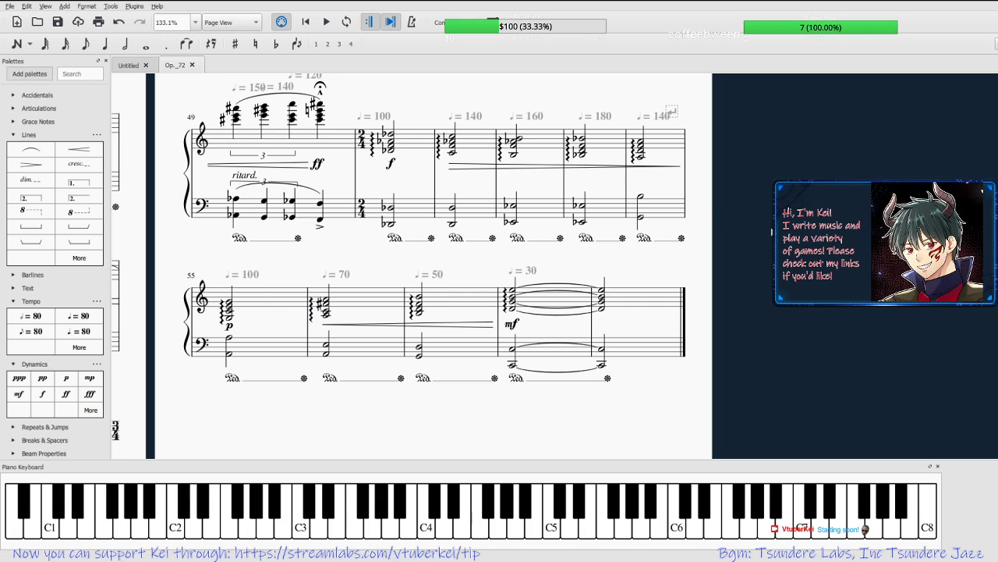
Play back the whole piece from the opening note in measure 1 and follow the score to the final chord.
left_click_drag(538, 445, 888, 254)
scroll(731, 371, "down", 6)
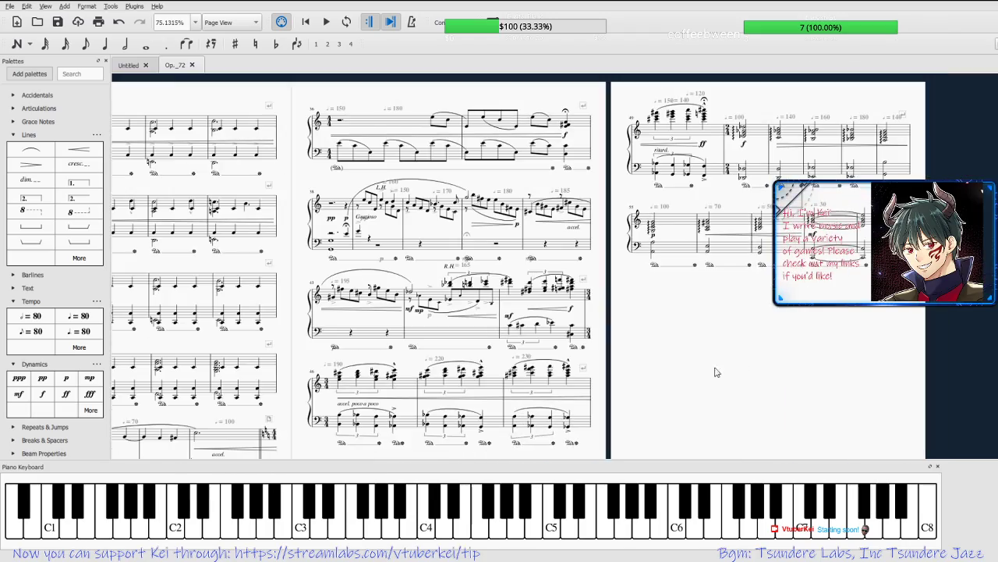
left_click_drag(558, 440, 841, 289)
left_click_drag(589, 393, 925, 452)
left_click_drag(247, 272, 226, 378)
left_click_drag(227, 200, 220, 257)
scroll(277, 211, "up", 4)
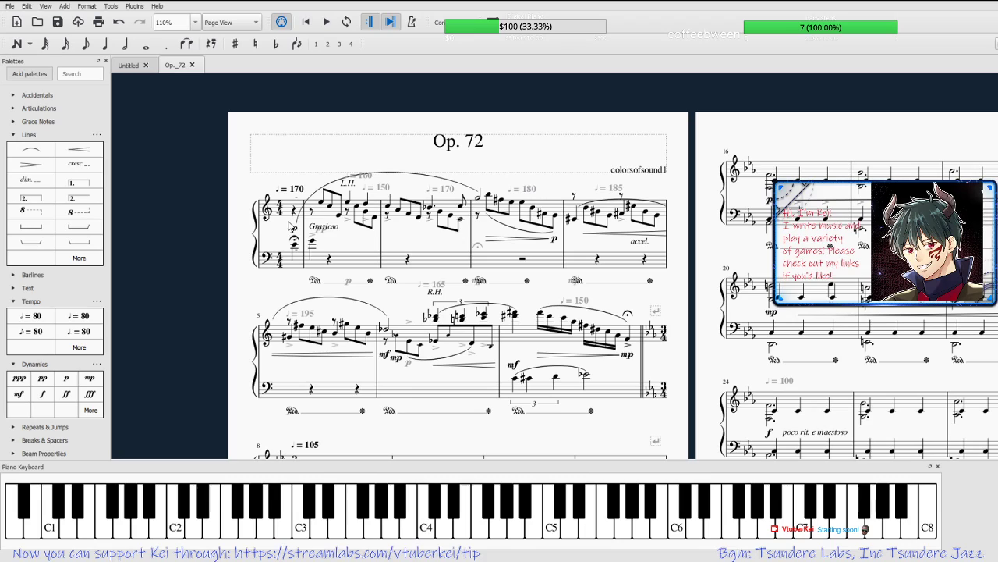
left_click(294, 244)
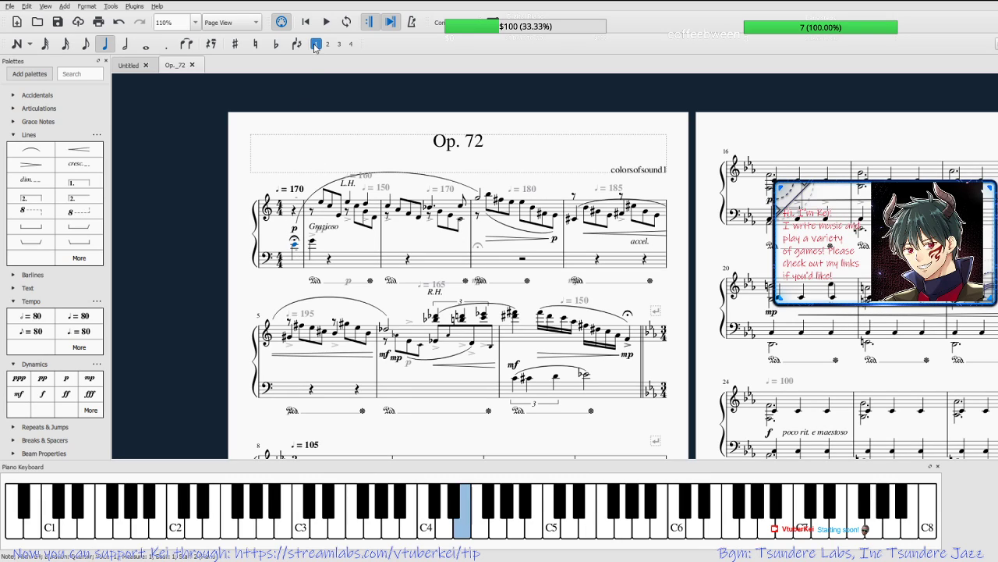
left_click(326, 22)
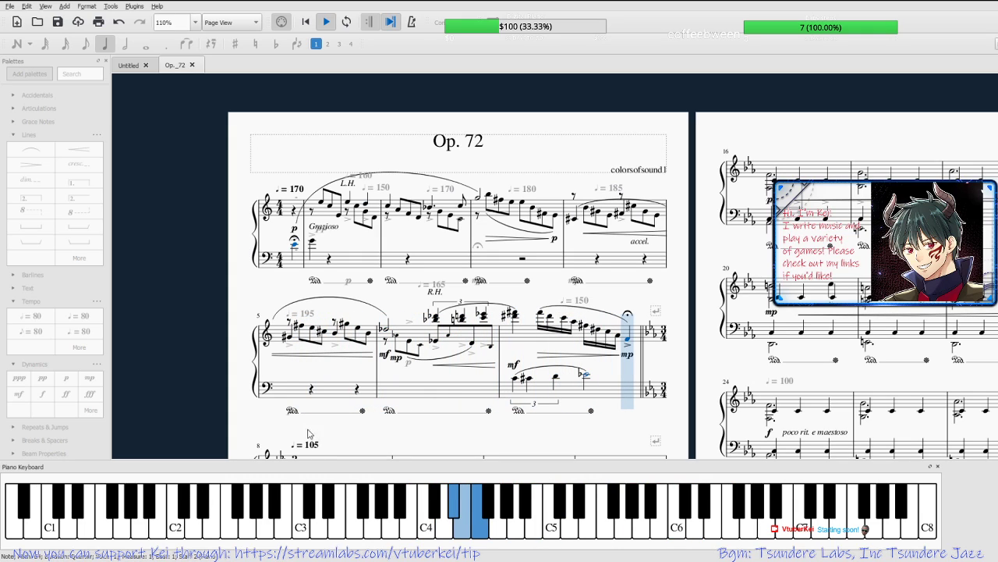
scroll(211, 383, "down", 3)
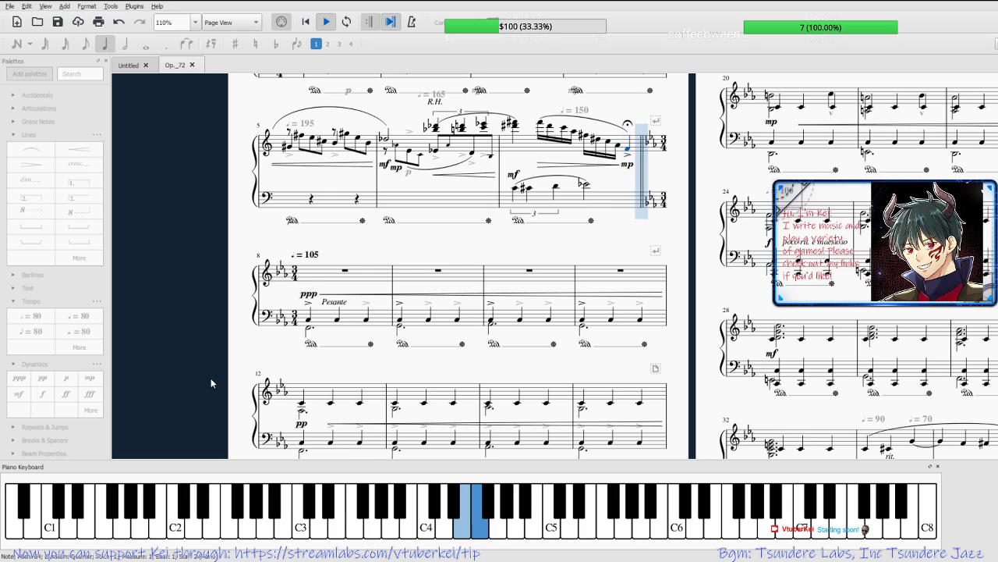
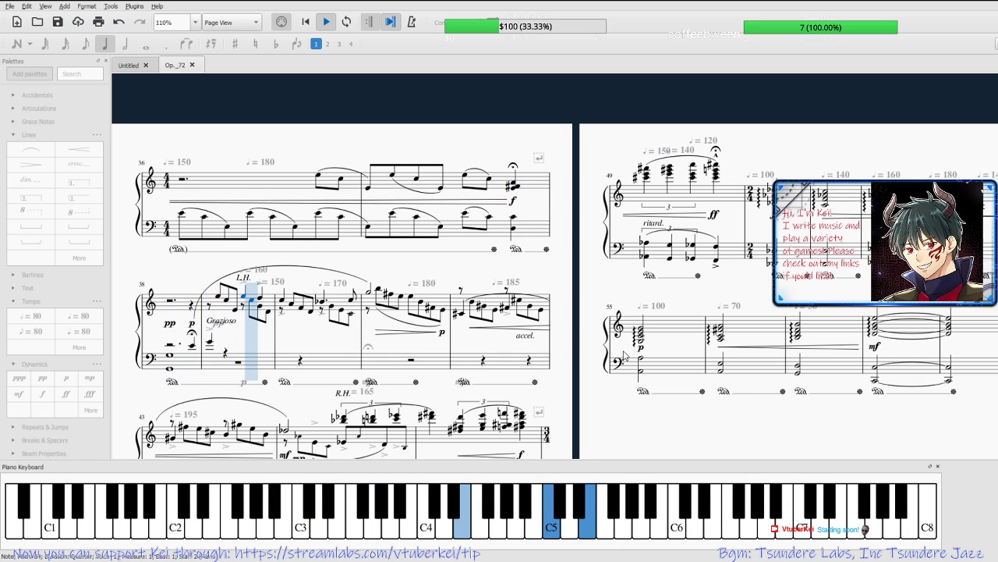
scroll(586, 349, "down", 1)
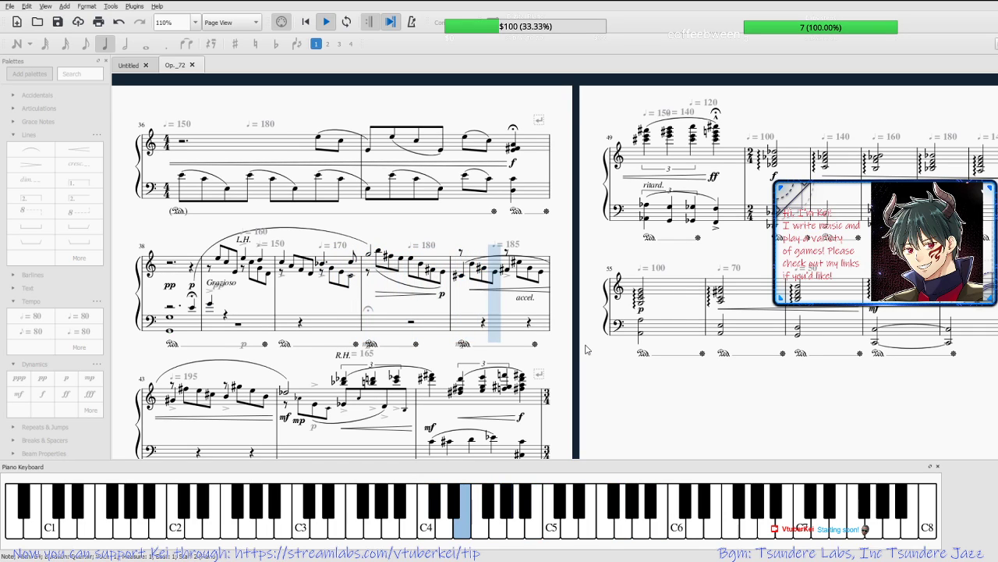
scroll(586, 349, "down", 1)
scroll(586, 349, "down", 3)
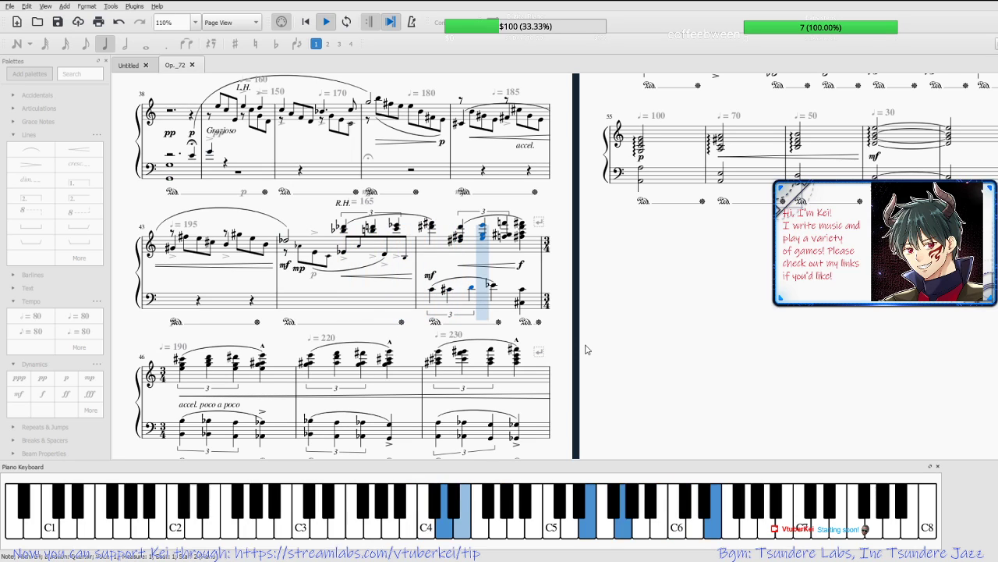
scroll(587, 350, "down", 3)
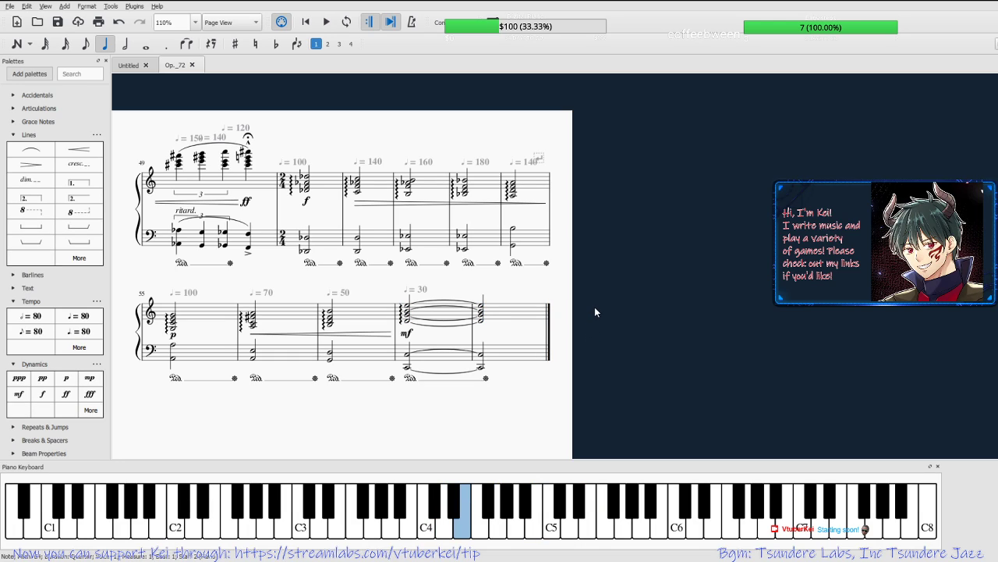
Review the notation on the second page, from measure 16 through measure 32, for missing phrasing.
left_click_drag(595, 311, 727, 302)
scroll(691, 318, "down", 5)
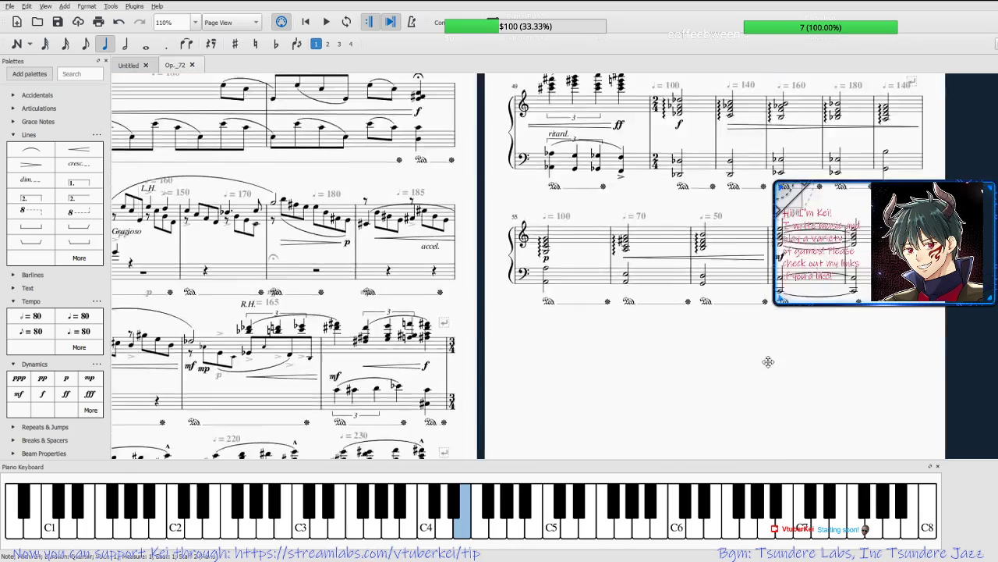
left_click_drag(749, 323, 894, 194)
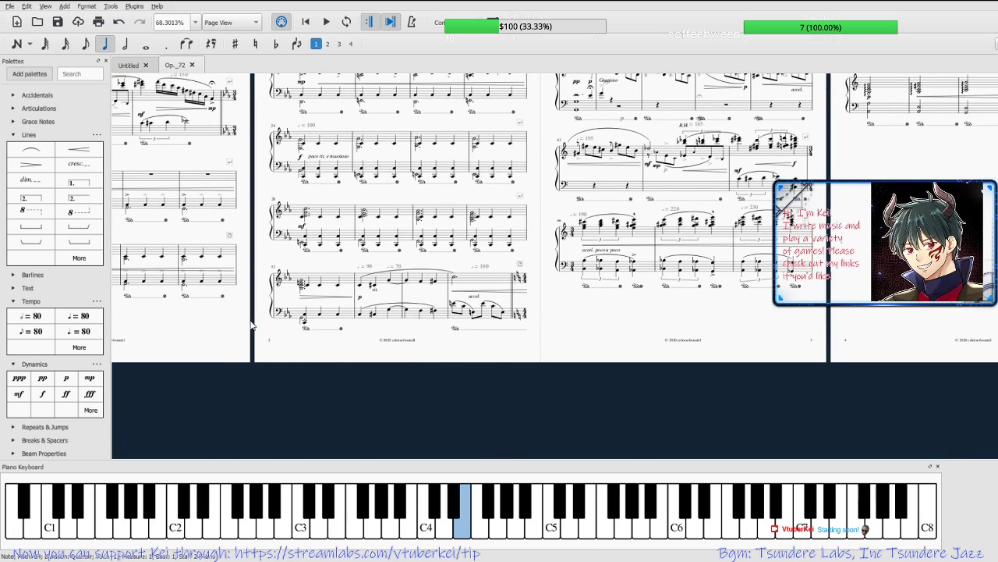
scroll(253, 327, "up", 3)
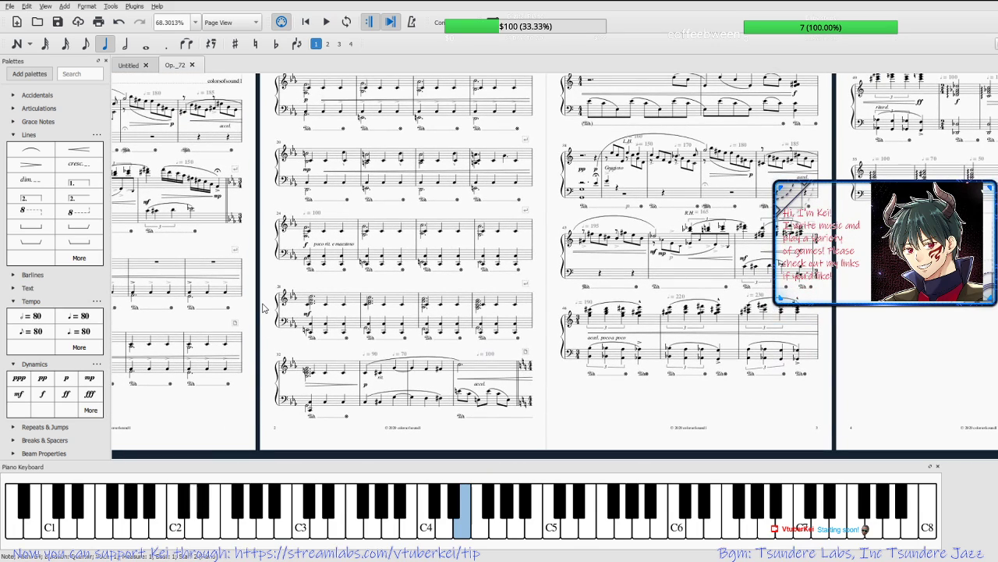
scroll(264, 297, "up", 5)
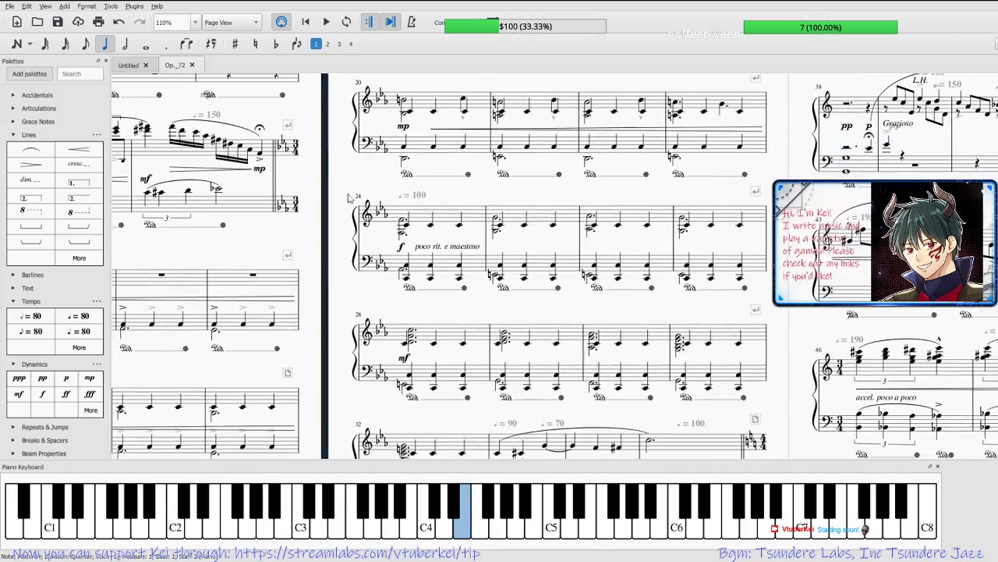
left_click_drag(327, 338, 319, 399)
left_click_drag(335, 240, 323, 271)
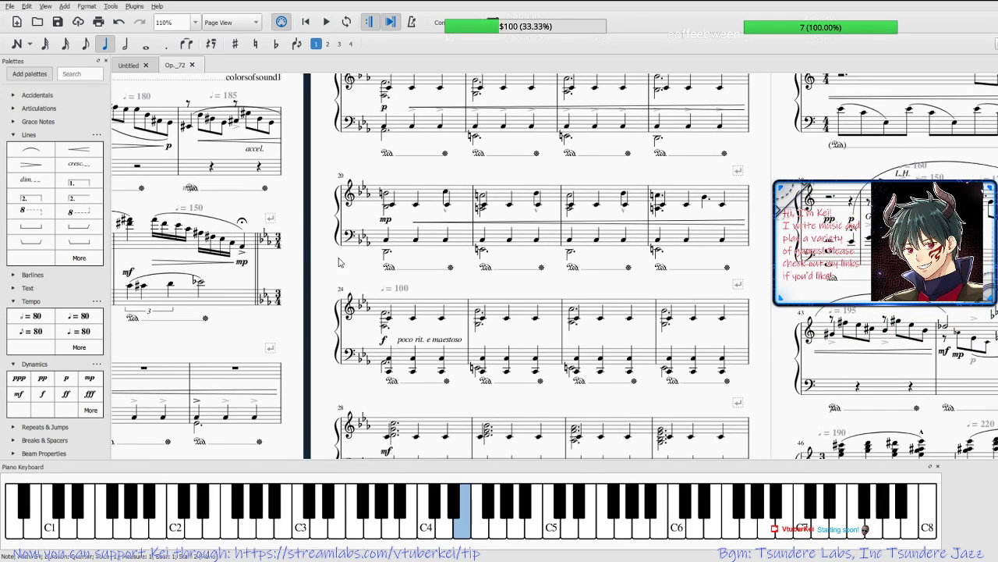
left_click_drag(339, 262, 324, 323)
left_click_drag(321, 234, 314, 188)
left_click_drag(315, 305, 446, 102)
left_click_drag(401, 340, 367, 451)
left_click_drag(393, 284, 315, 208)
Add a slur from the top voice's first note in measure 20 to the first chord of measure 21, curving above the notes.
left_click(367, 216)
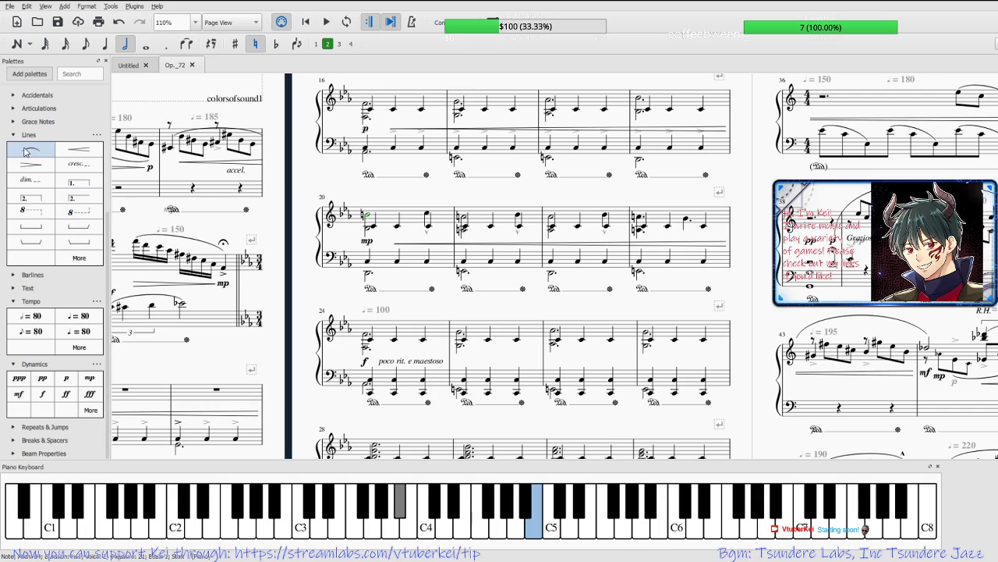
key("s")
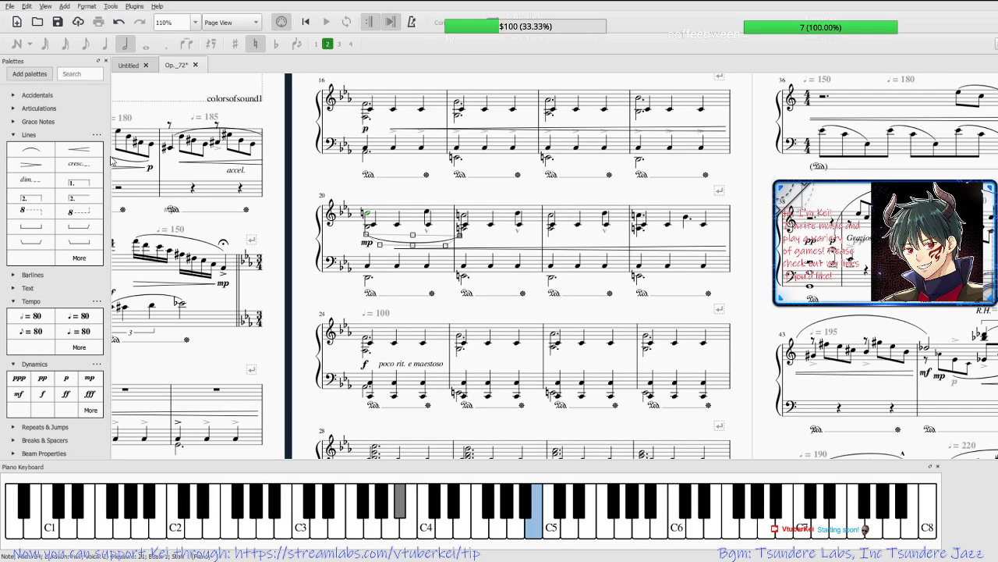
key("shift+Right")
key("shift+Right")
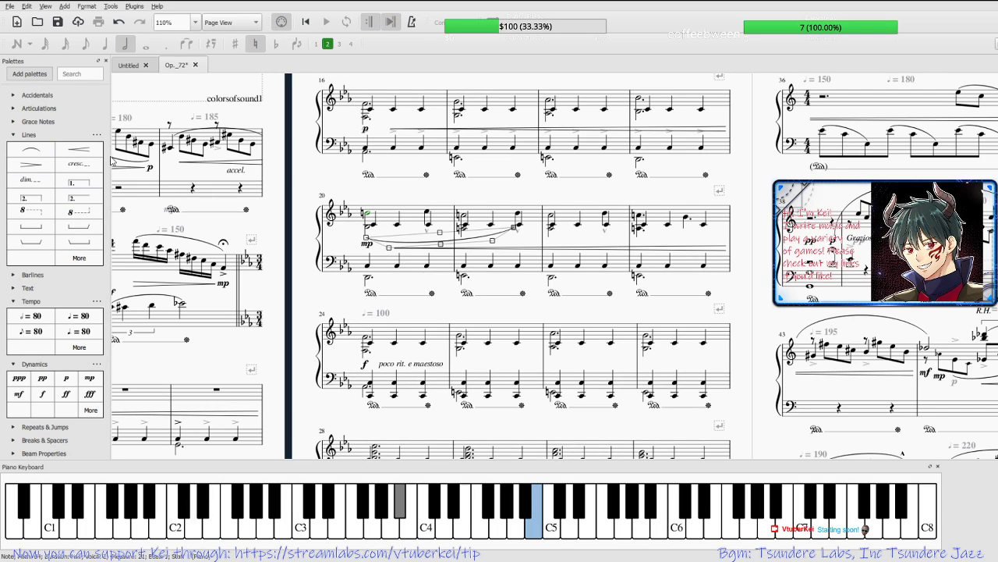
key("shift+Left")
key("shift+Left")
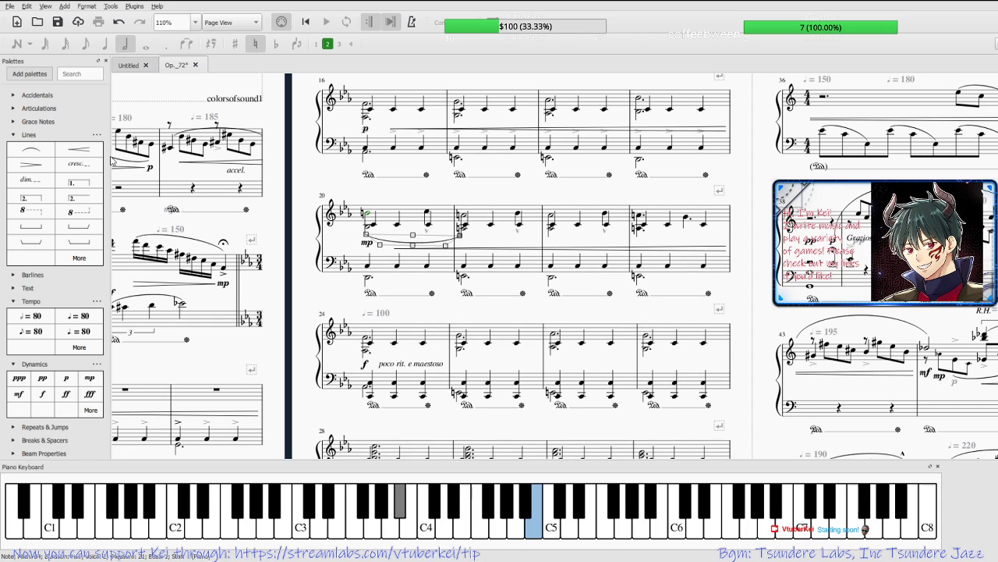
key("Escape")
left_click(427, 249)
key("Escape")
key("x")
Add a slur from the top voice's last note in measure 21 to the dotted note in measure 23, curving above the staff.
left_click(519, 215)
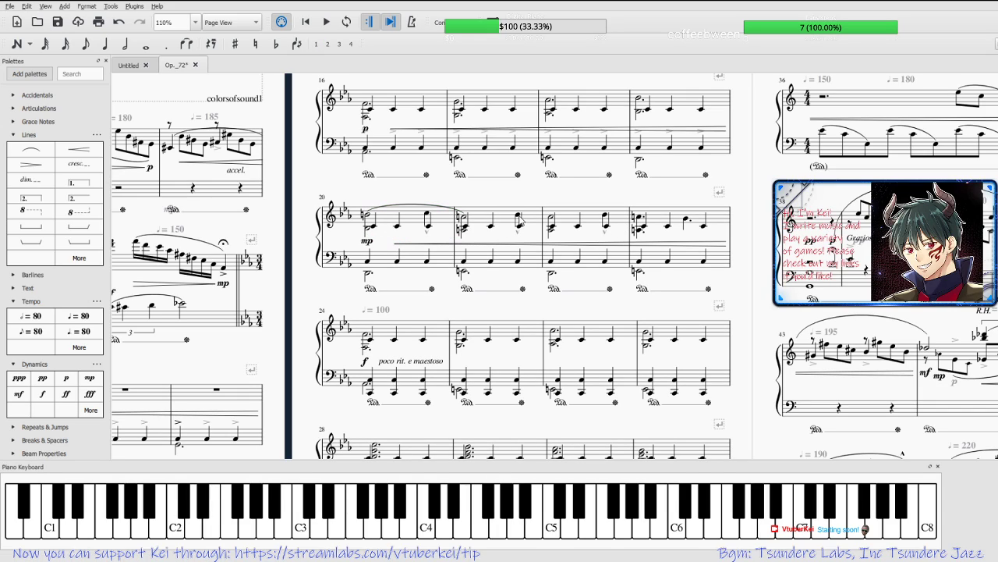
left_click(33, 151)
key("shift+Right")
key("shift+Right")
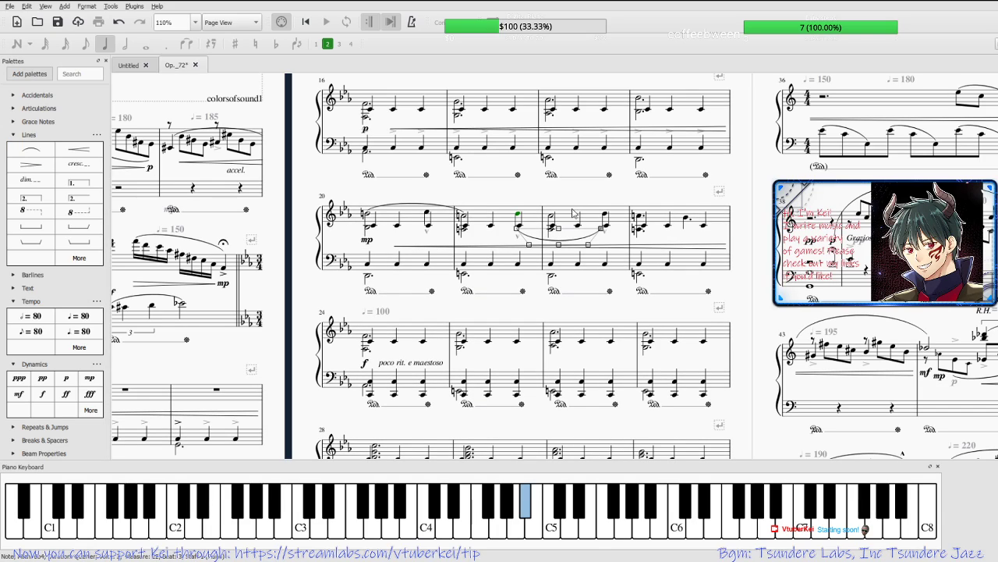
key("shift+Right")
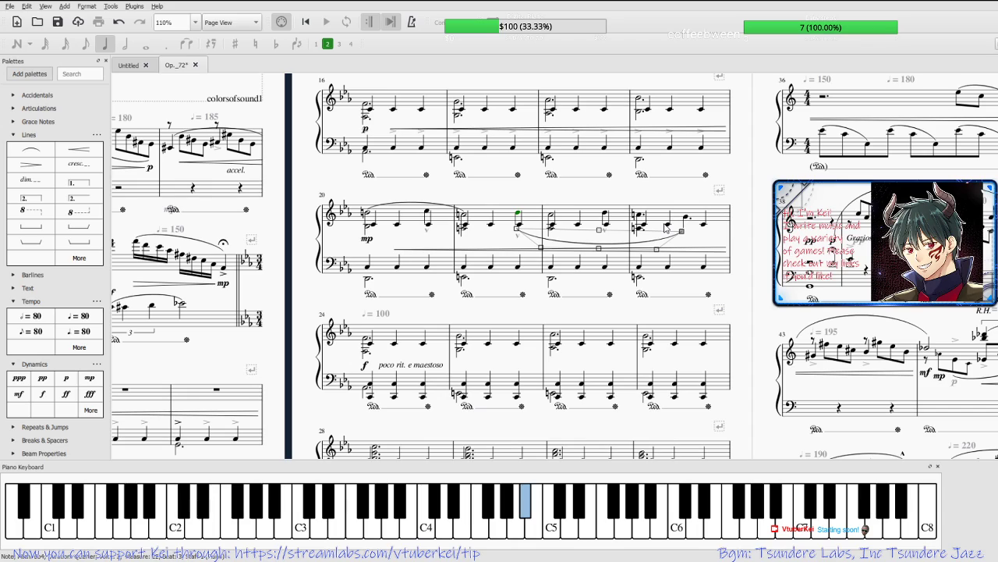
key("Escape")
left_click(652, 243)
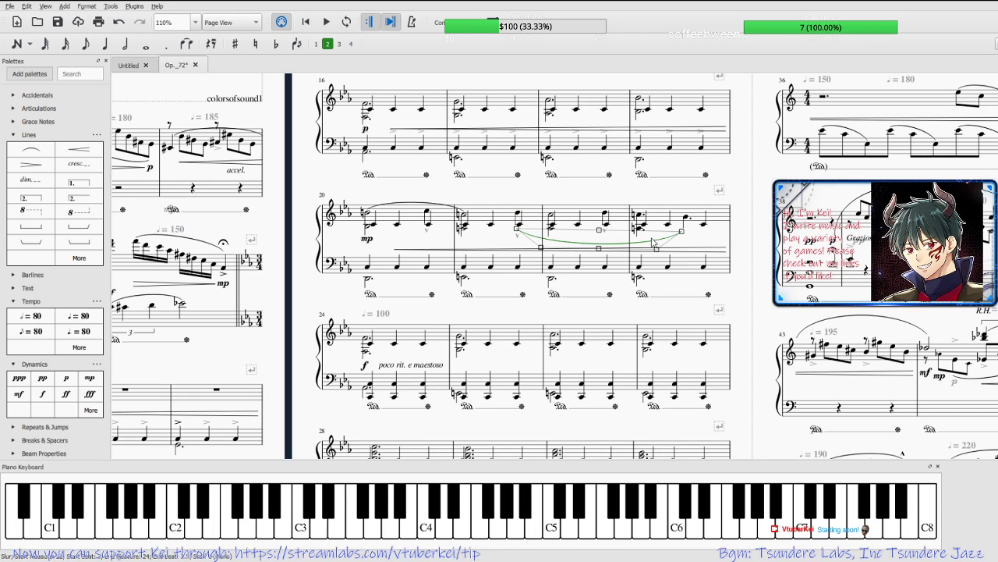
key("Escape")
key("x")
key("Escape")
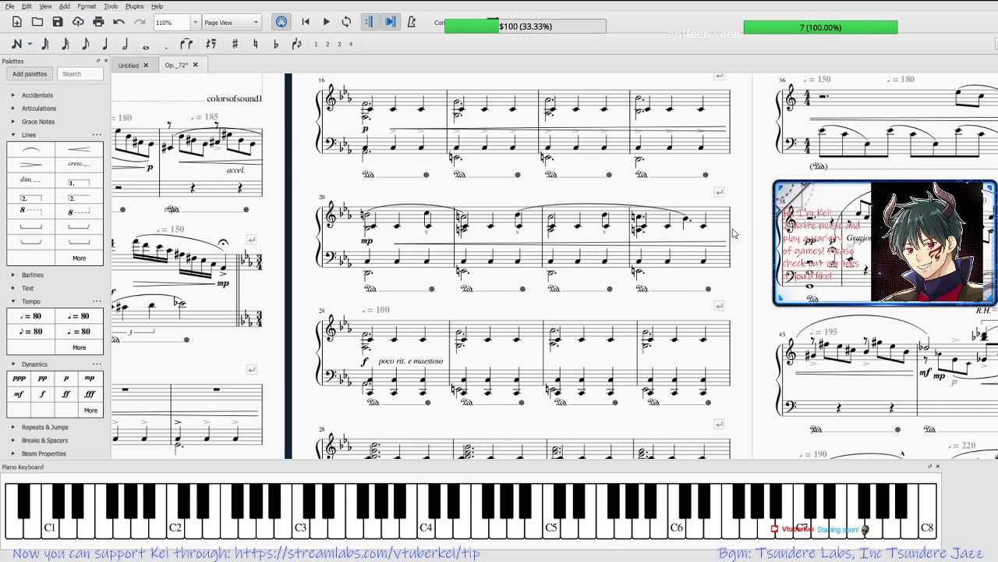
scroll(739, 238, "down", 2)
scroll(742, 244, "down", 1)
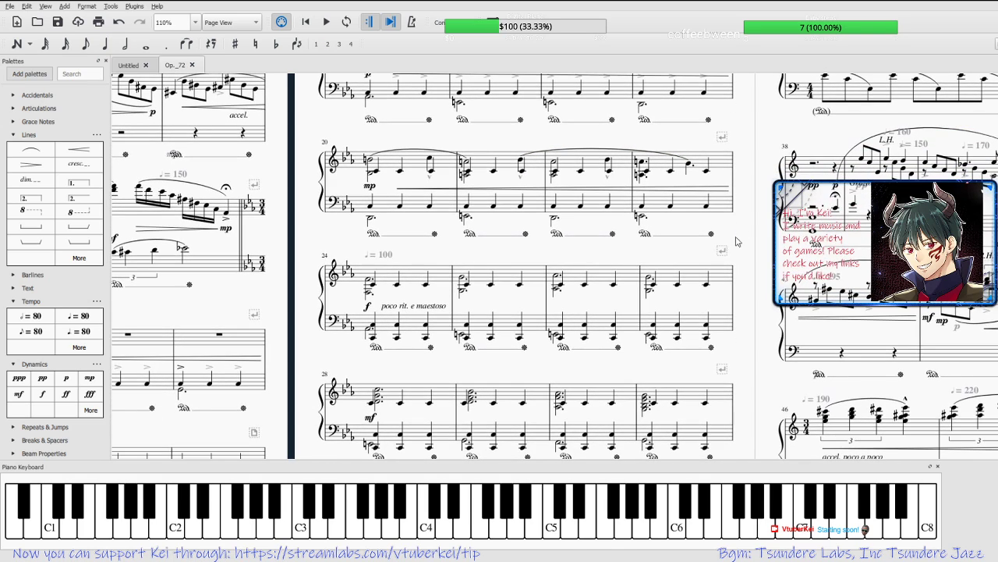
Try to add a slur from the dotted note on the first beat of measure 24 to the first chord of measure 27.
left_click(370, 280)
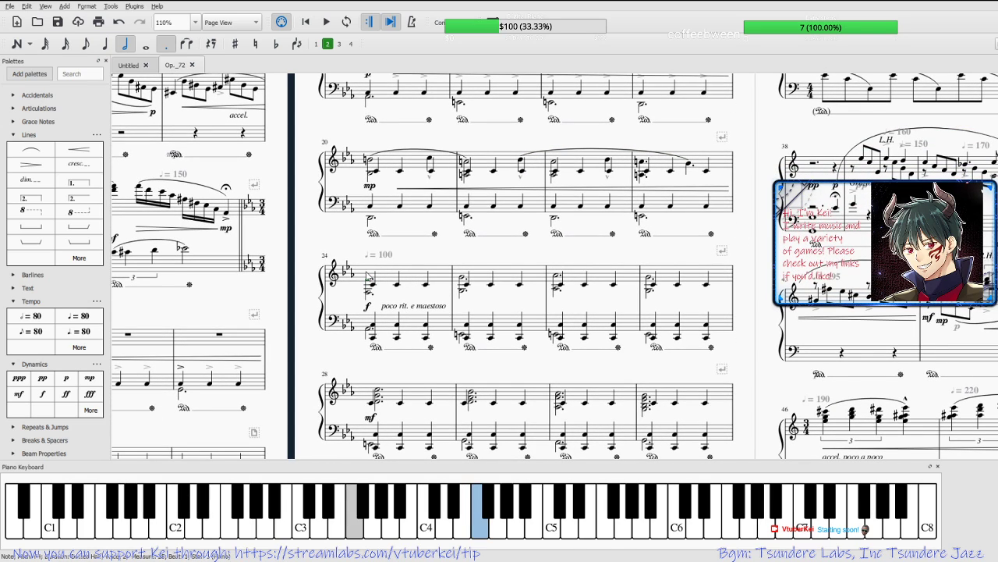
left_click(30, 152)
key("shift+Right")
key("shift+Right")
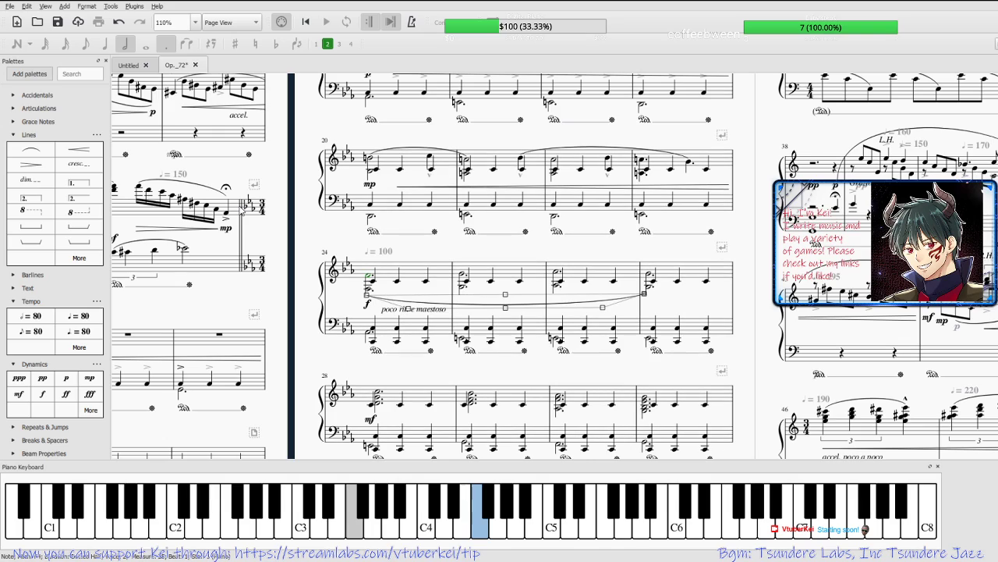
left_click(599, 307)
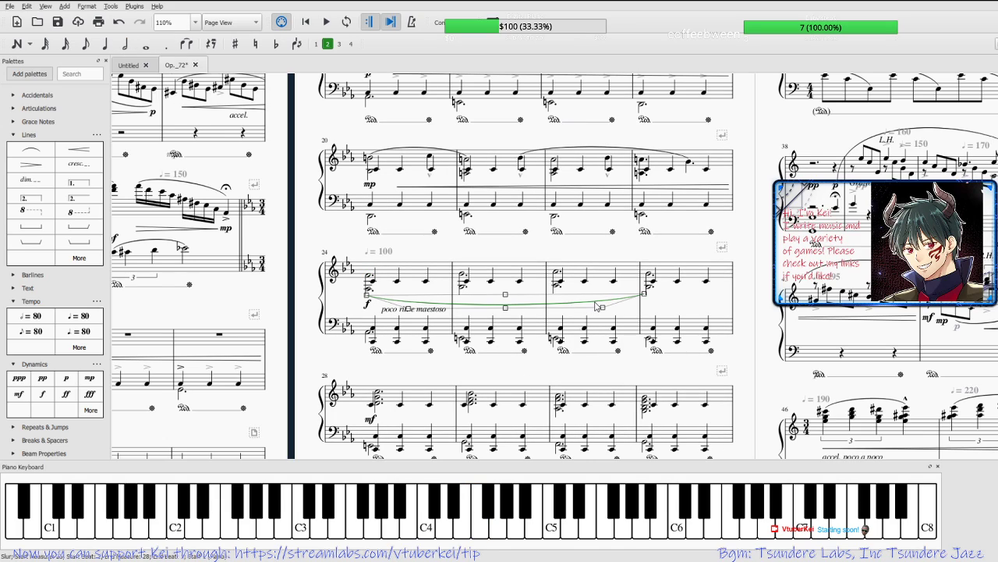
left_click(651, 310)
left_click(604, 303)
key("Delete")
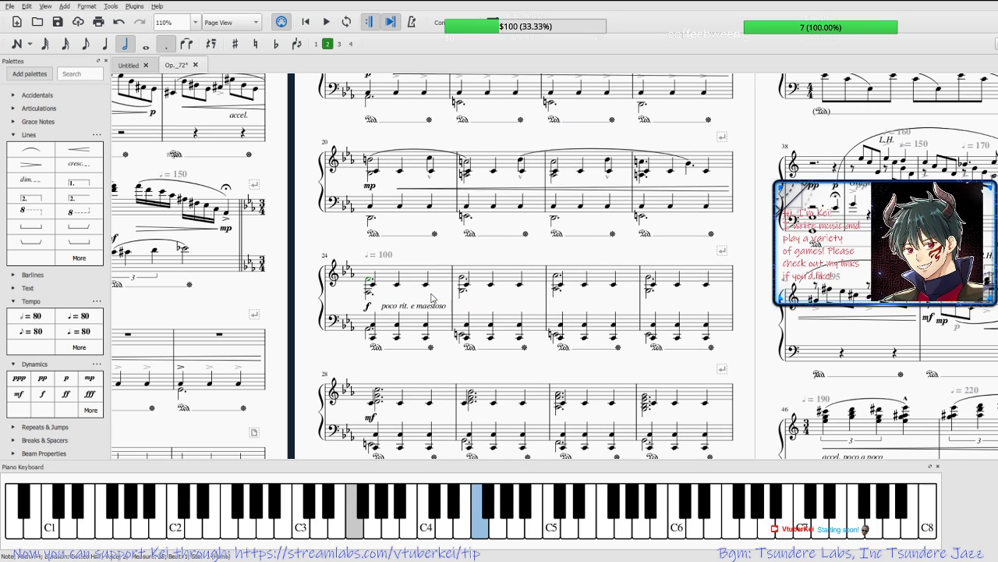
Add a start-repeat barline at the beginning of measure 16 and an end-repeat barline at the end of measure 23.
scroll(442, 312, "down", 1)
scroll(449, 328, "up", 3)
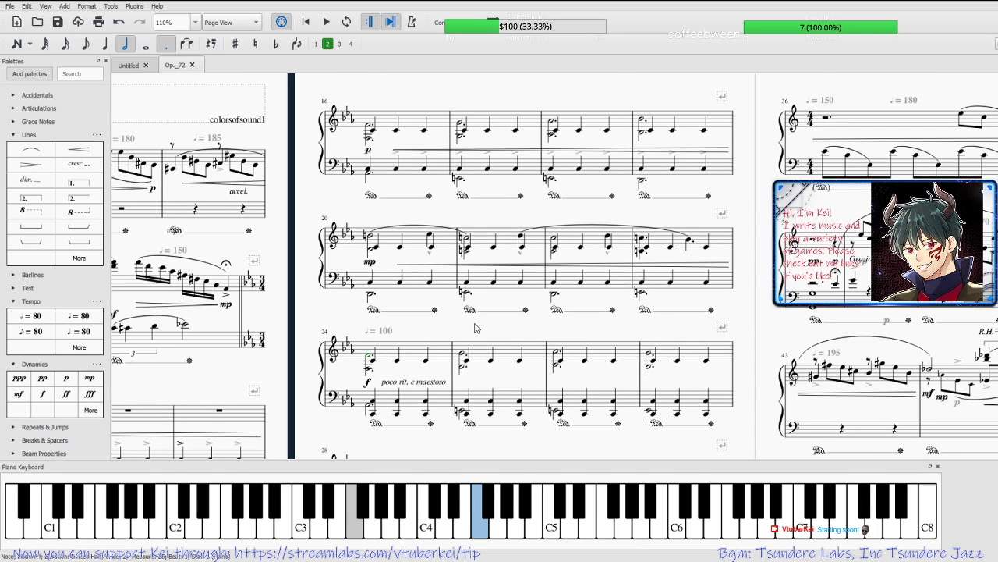
left_click_drag(507, 333, 606, 337)
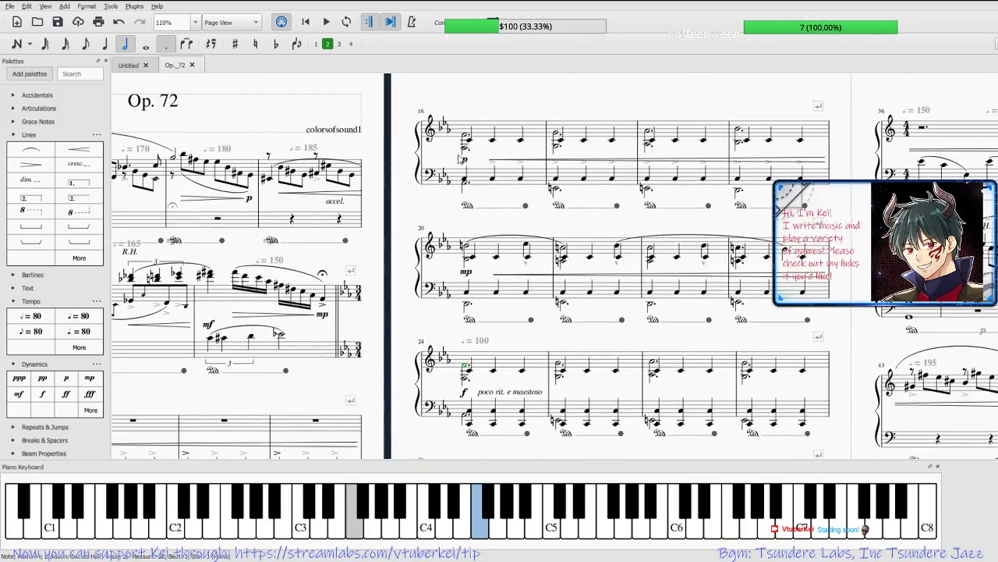
left_click_drag(827, 324, 596, 338)
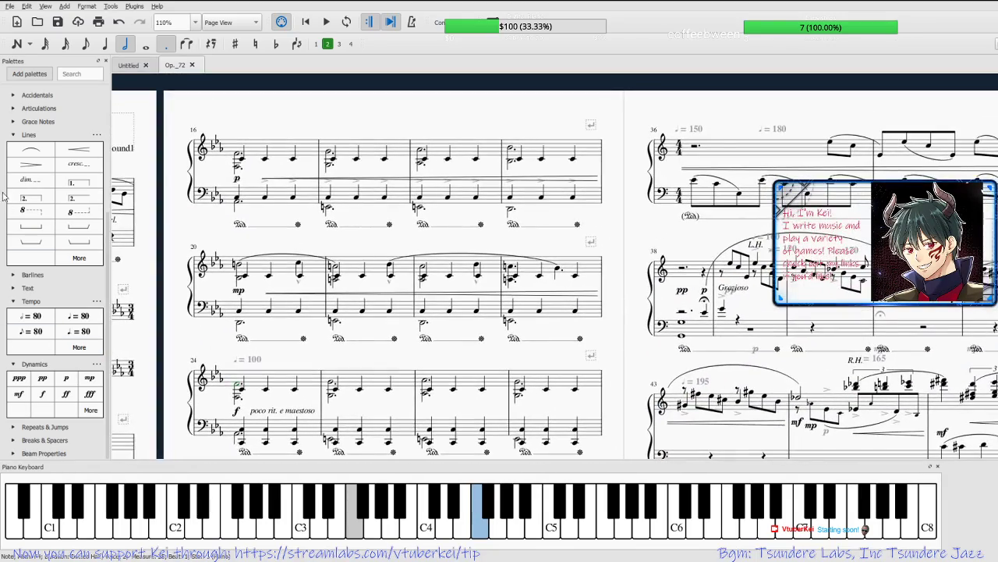
left_click(12, 134)
left_click(12, 302)
left_click(13, 365)
left_click(12, 345)
left_click(13, 346)
left_click(12, 333)
left_click_drag(67, 349, 227, 153)
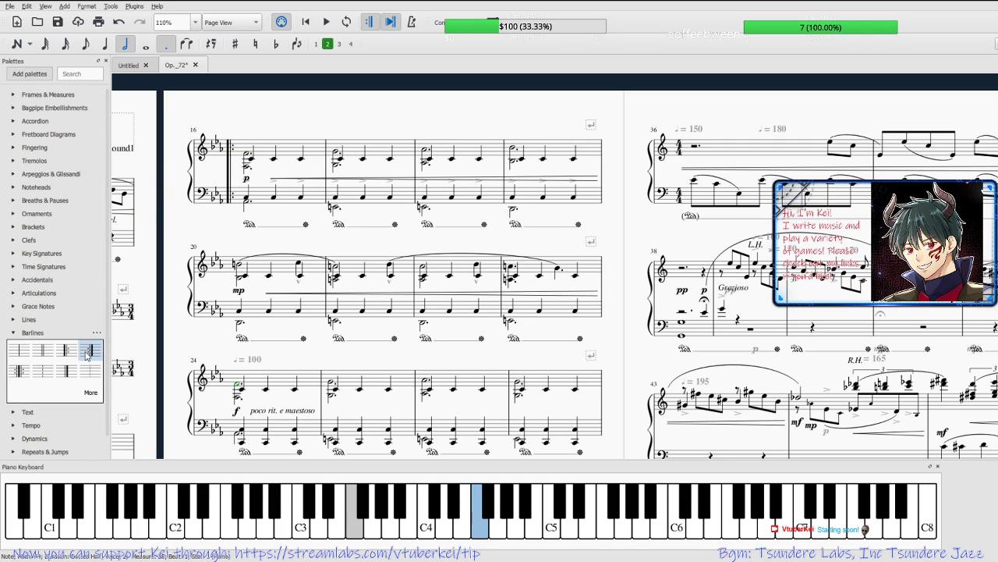
left_click_drag(91, 352, 566, 281)
Play back the repeated section from the first chord of measure 16.
left_click(251, 159)
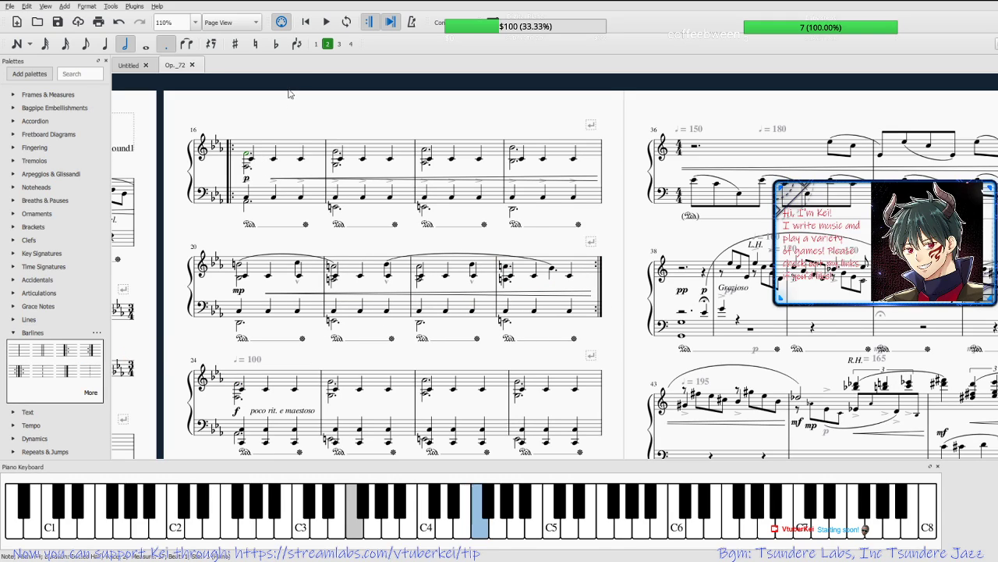
left_click(328, 22)
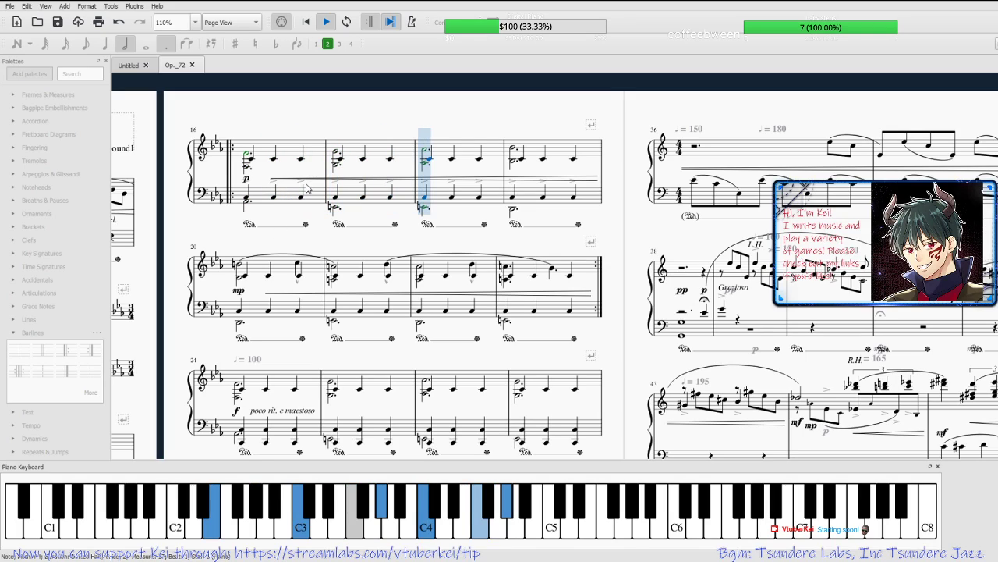
left_click(327, 22)
Try to add a marcato to the lower note on the first beat of measure 20, keeping the saved score without it.
left_click(241, 279)
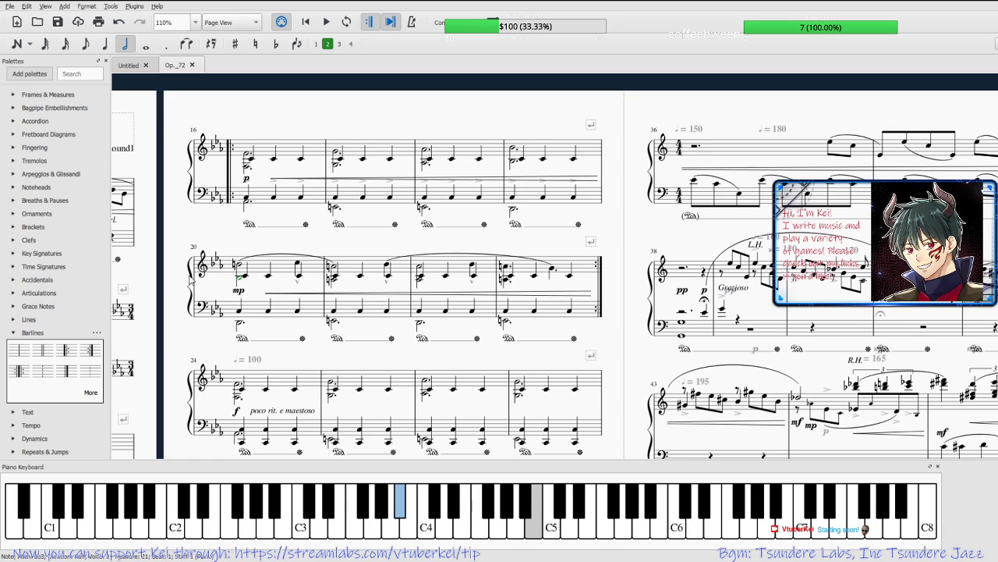
scroll(260, 396, "down", 1)
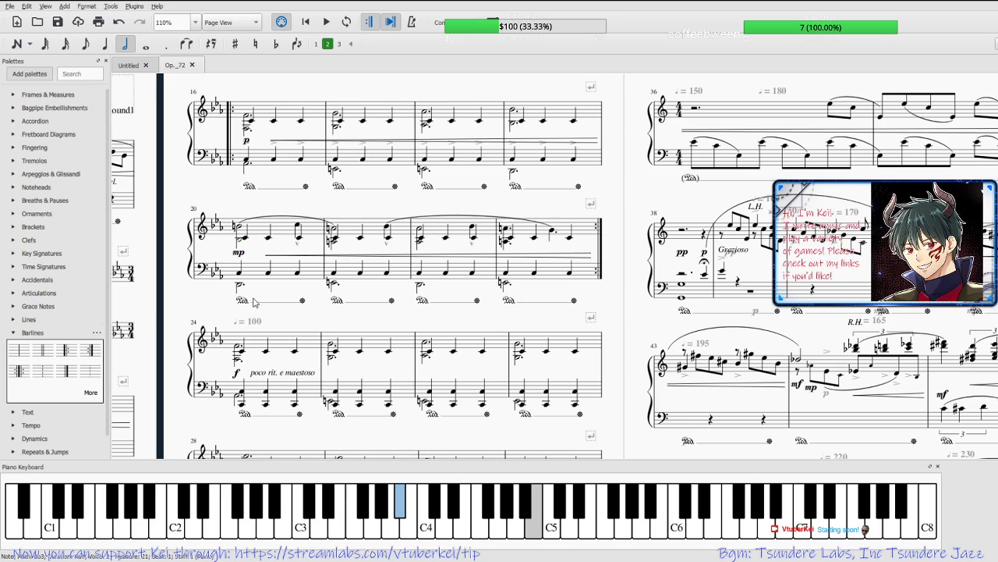
scroll(254, 304, "up", 1)
left_click(11, 332)
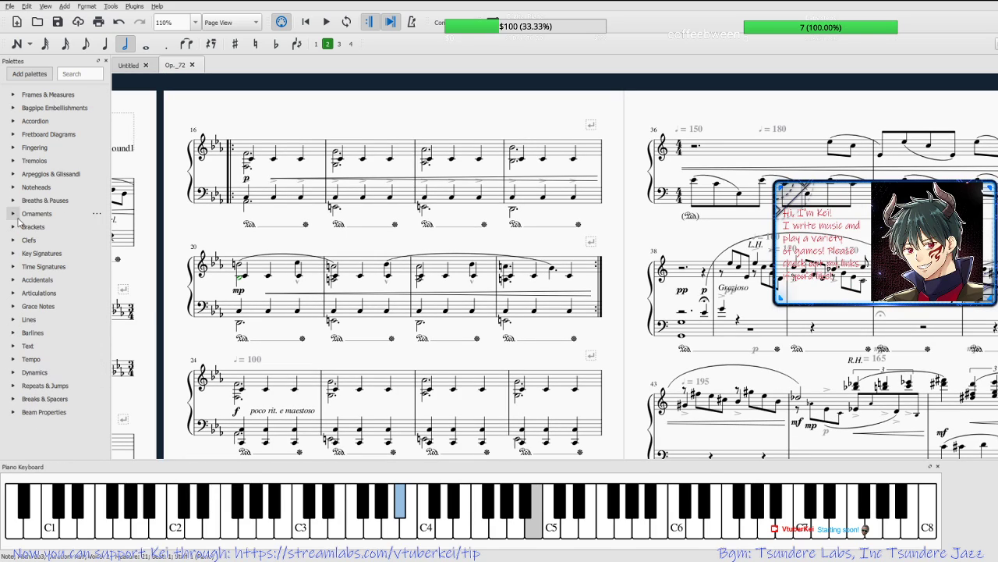
left_click(13, 292)
left_click(13, 292)
left_click(14, 292)
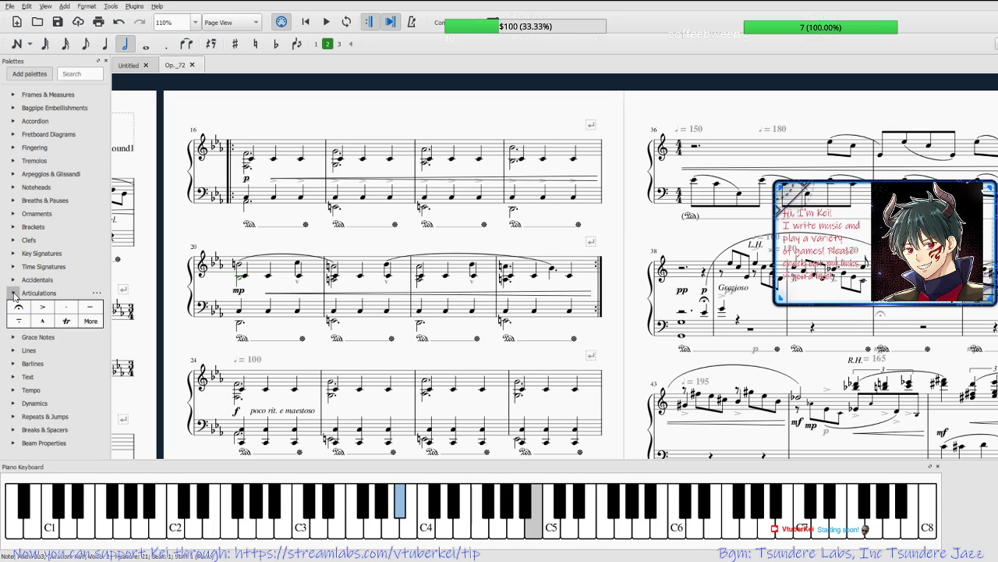
left_click(13, 293)
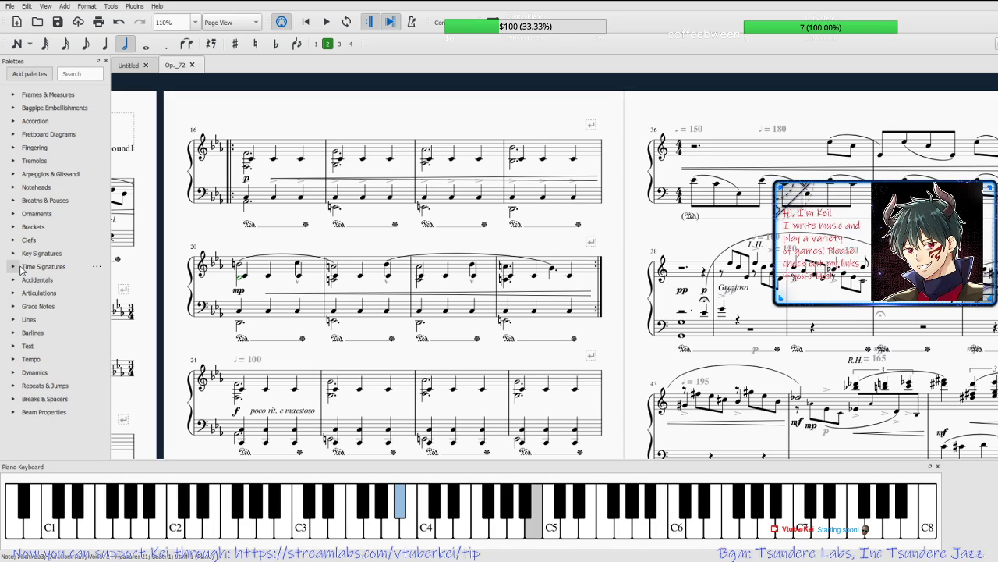
left_click(14, 214)
left_click(15, 214)
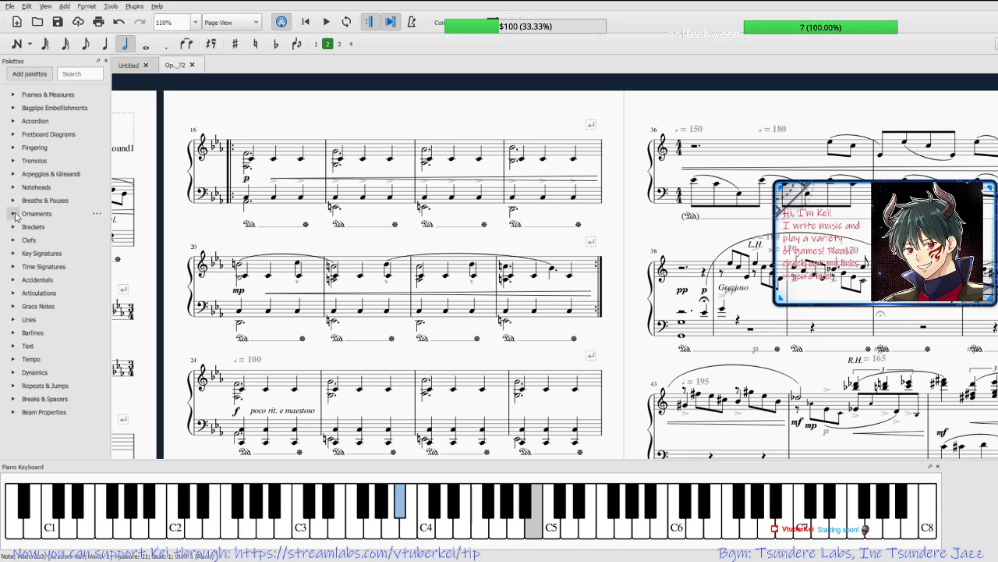
left_click(13, 293)
left_click(38, 322)
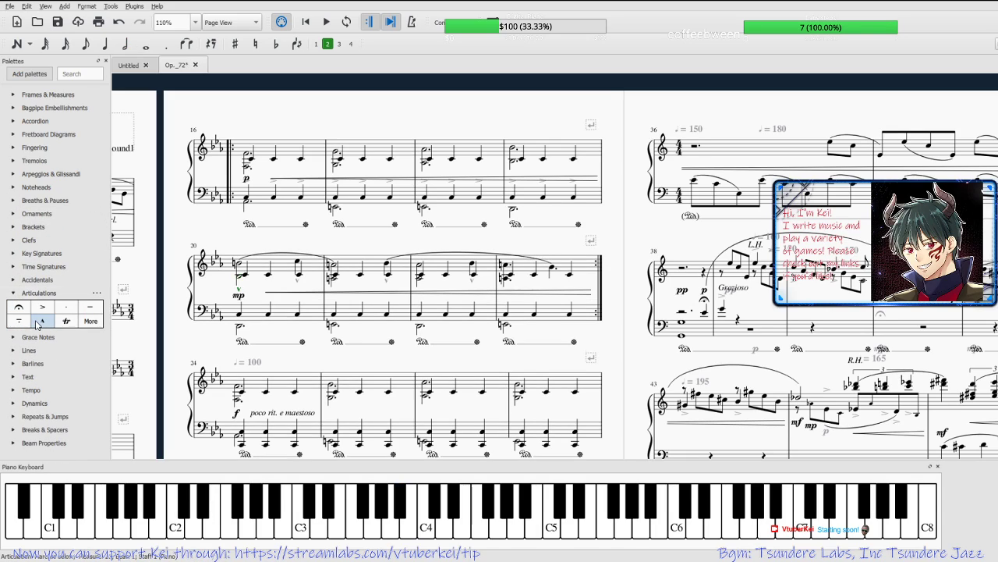
key("ctrl+z")
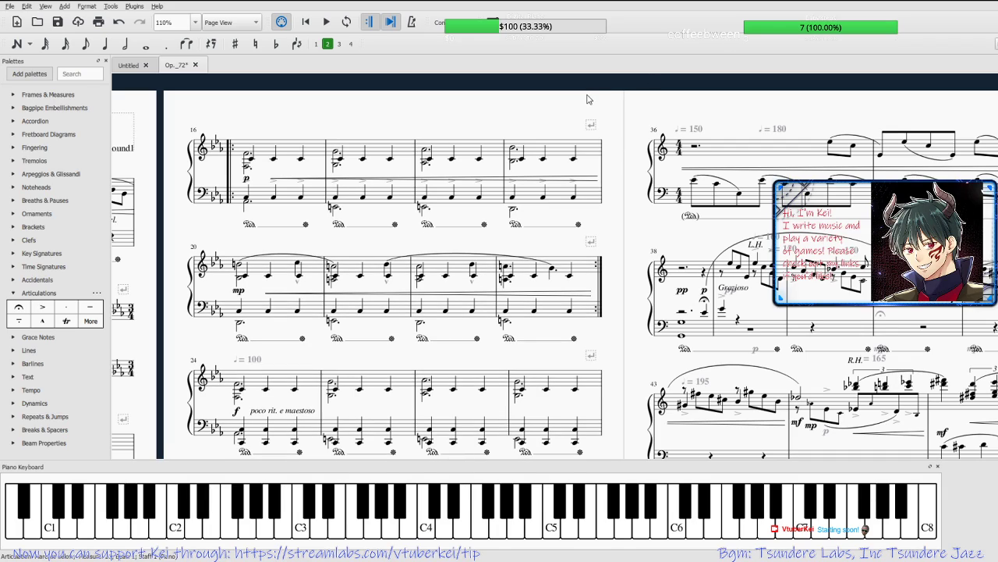
left_click(414, 237)
key("ctrl+s")
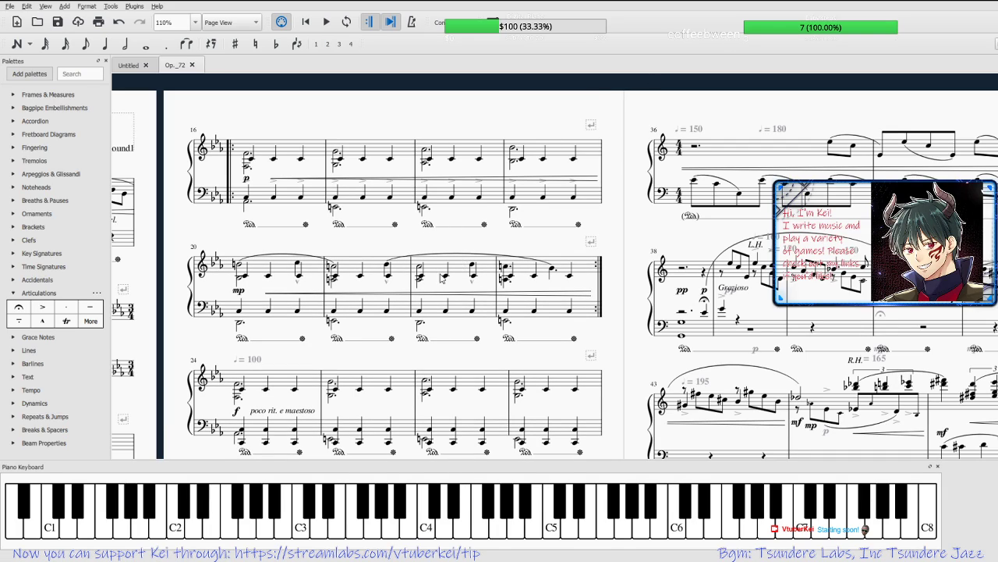
Play back the passage starting from the top voice's first note in measure 20.
left_click(239, 268)
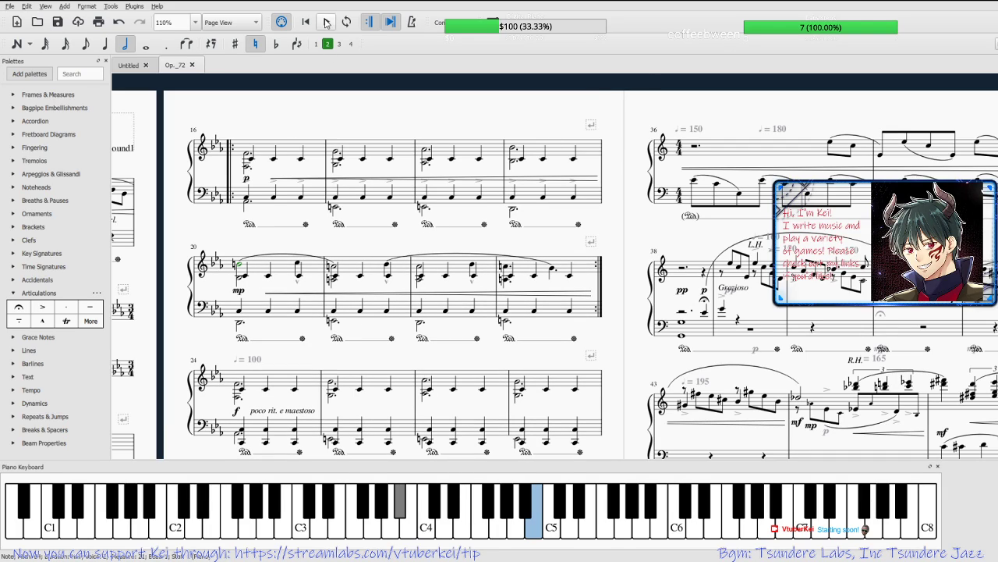
left_click(326, 22)
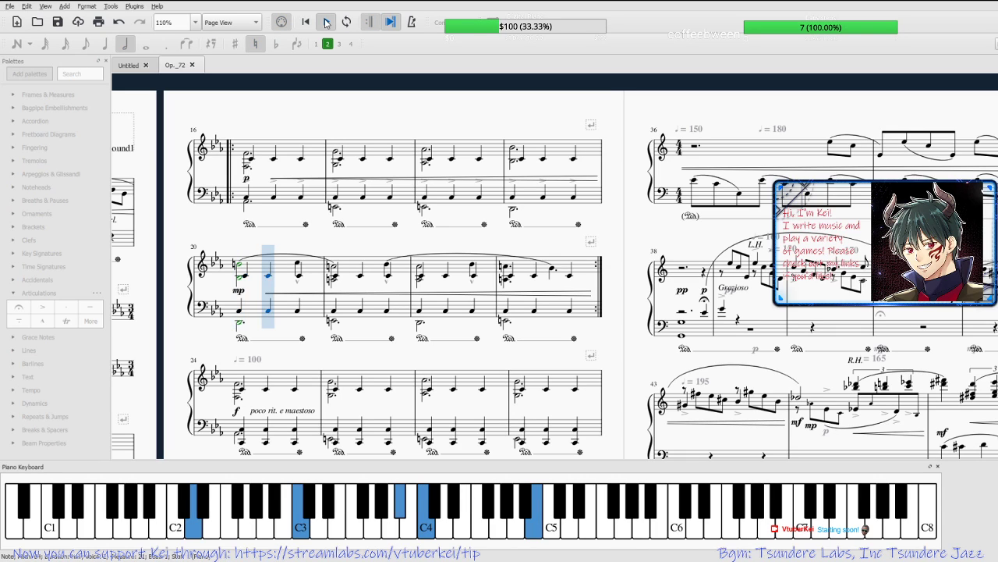
left_click(327, 23)
Set the hidden tempo mark above measure 24 to 90 and save the score.
scroll(364, 278, "down", 6)
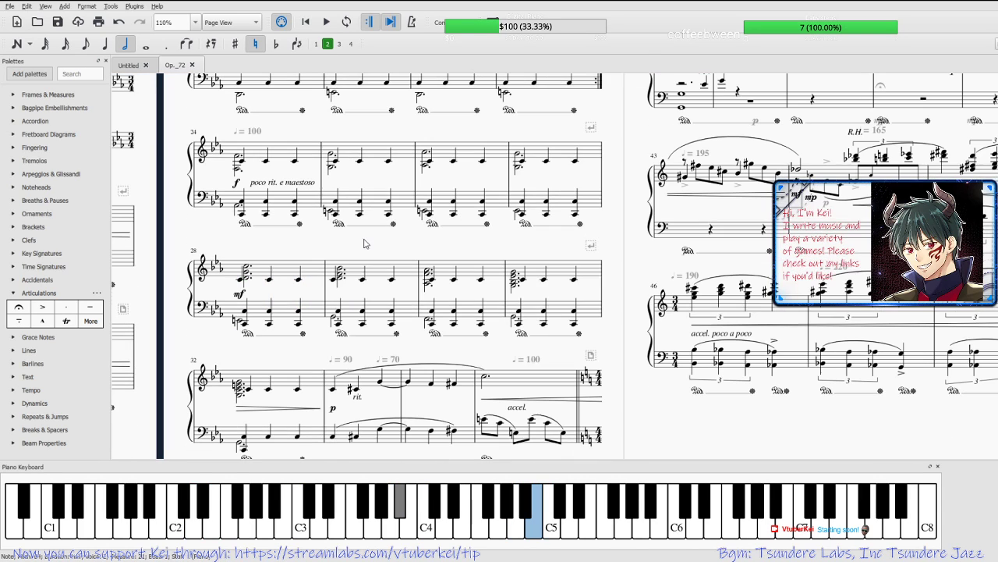
scroll(394, 285, "down", 4)
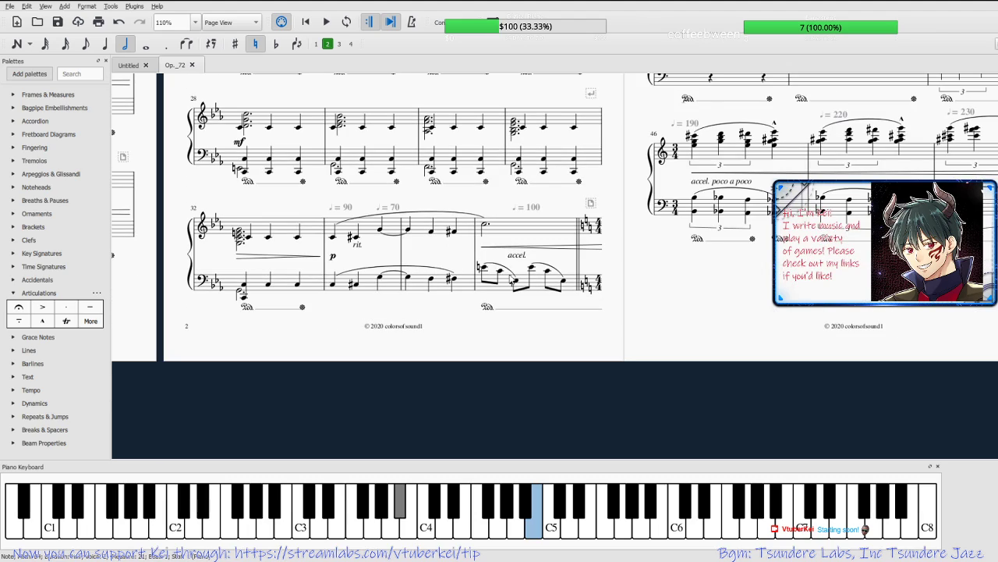
left_click_drag(717, 326, 835, 251)
left_click_drag(312, 101, 497, 269)
left_click_drag(463, 174, 459, 202)
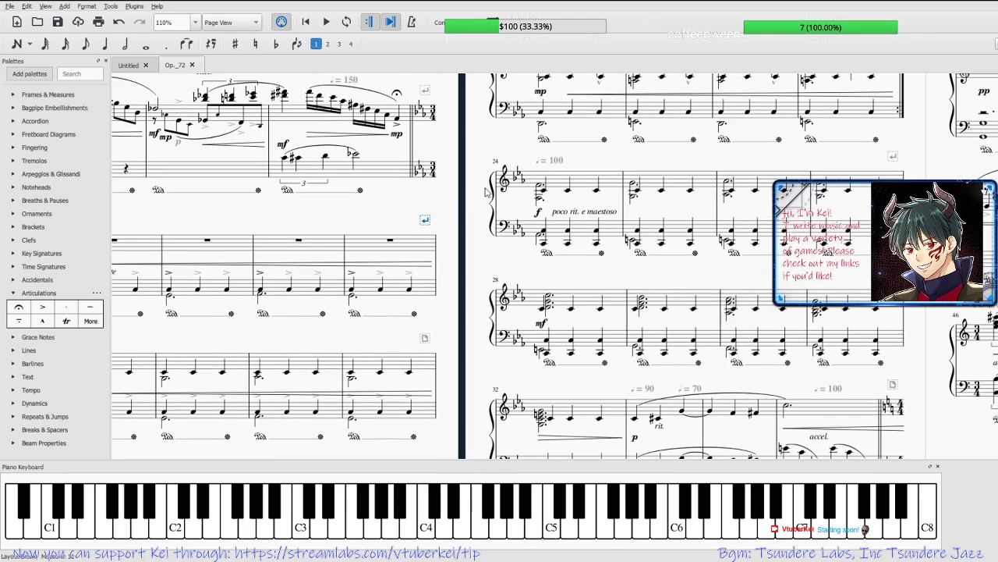
double_click(554, 160)
key("BackSpace")
key("BackSpace")
key("BackSpace")
type("90")
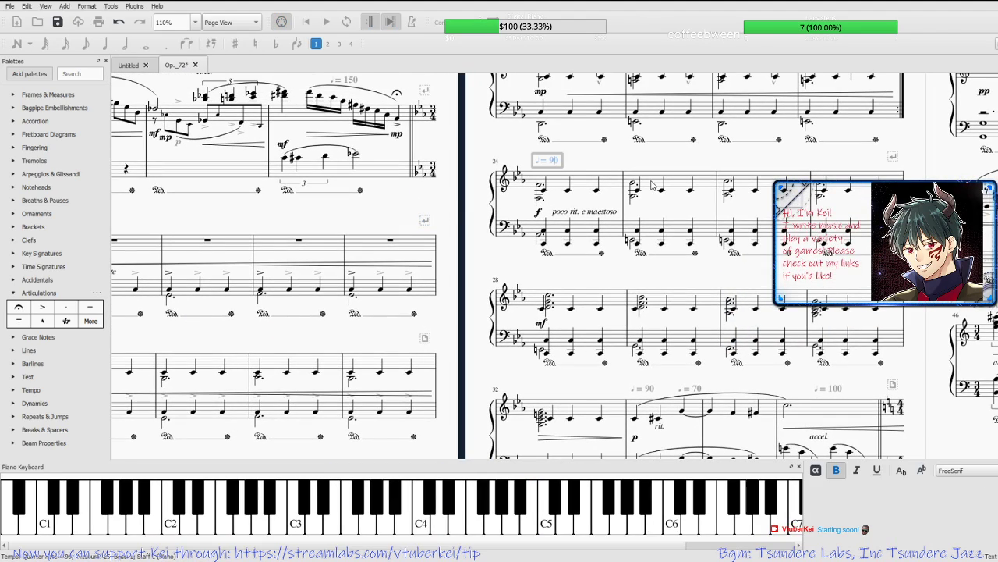
left_click(475, 177)
key("ctrl+s")
Set the tempo mark above measure 8 to 100 and save the score.
left_click_drag(474, 246, 681, 275)
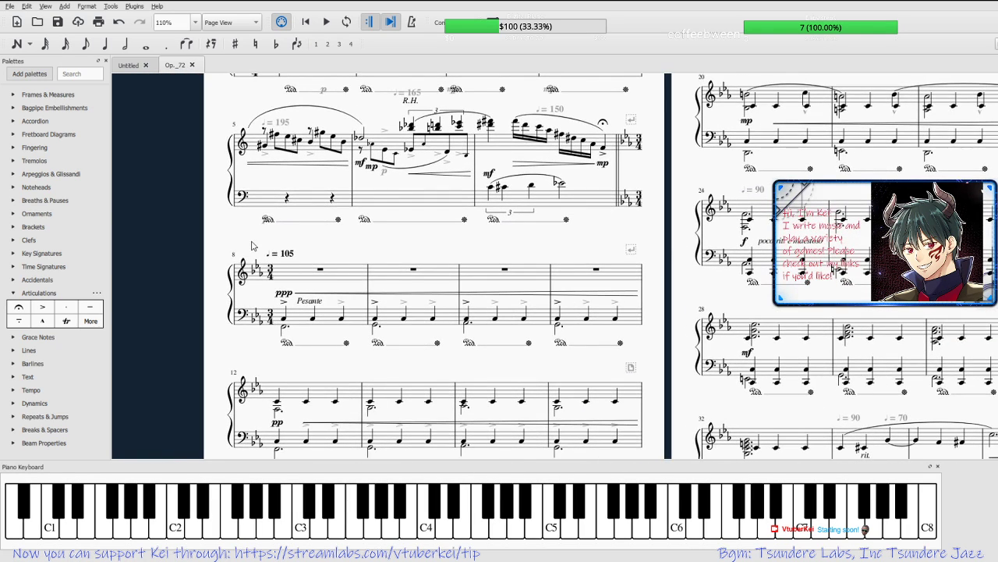
double_click(295, 260)
key("BackSpace")
type("0")
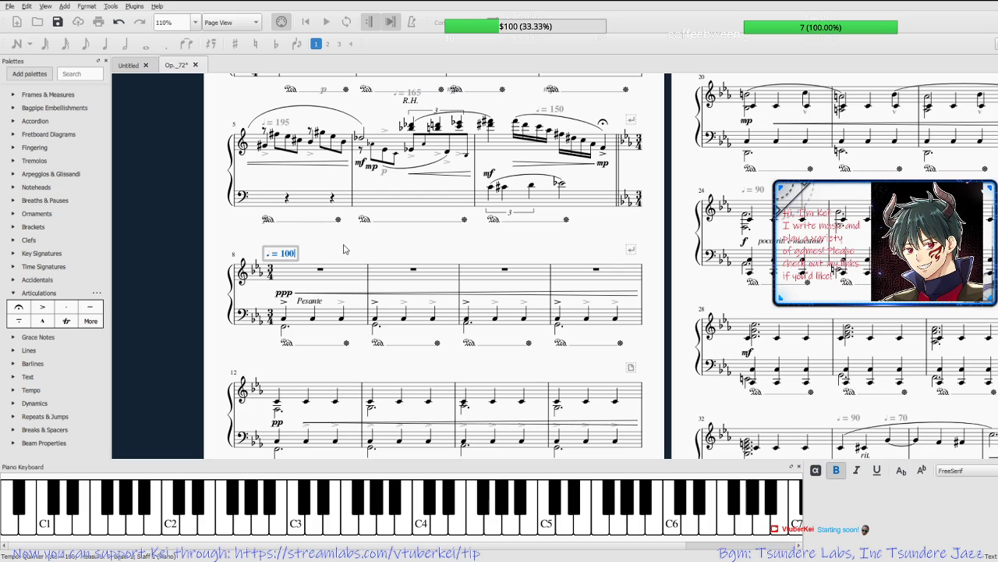
left_click(344, 245)
key("ctrl+s")
Insert the word "Pesante" before the note symbol in measure 8's tempo mark.
triple_click(277, 255)
key("Left")
type("Pesante")
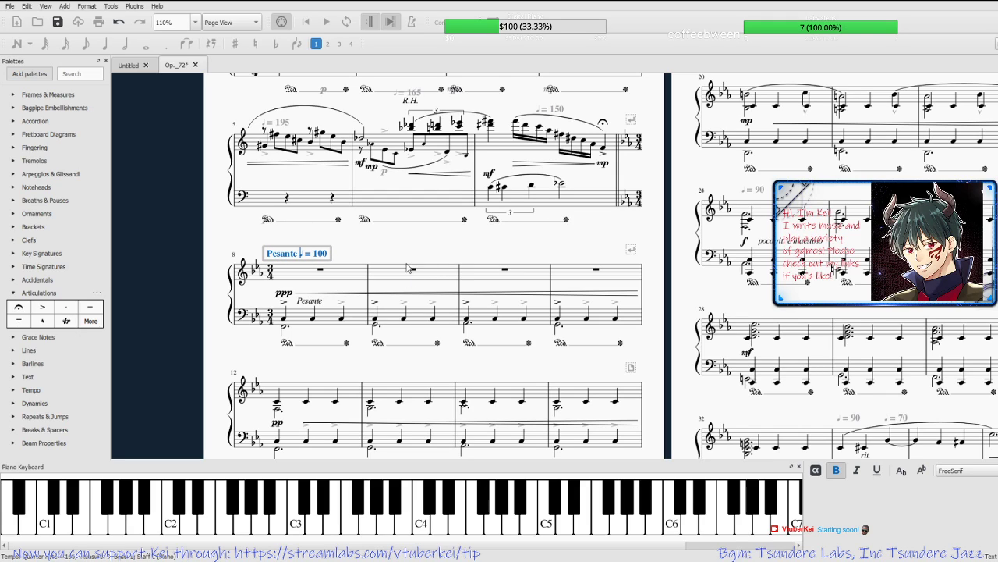
key("Escape")
Insert the word "Dolce" before the note symbol in the opening tempo mark of measure 1 and save the score.
scroll(398, 233, "up", 4)
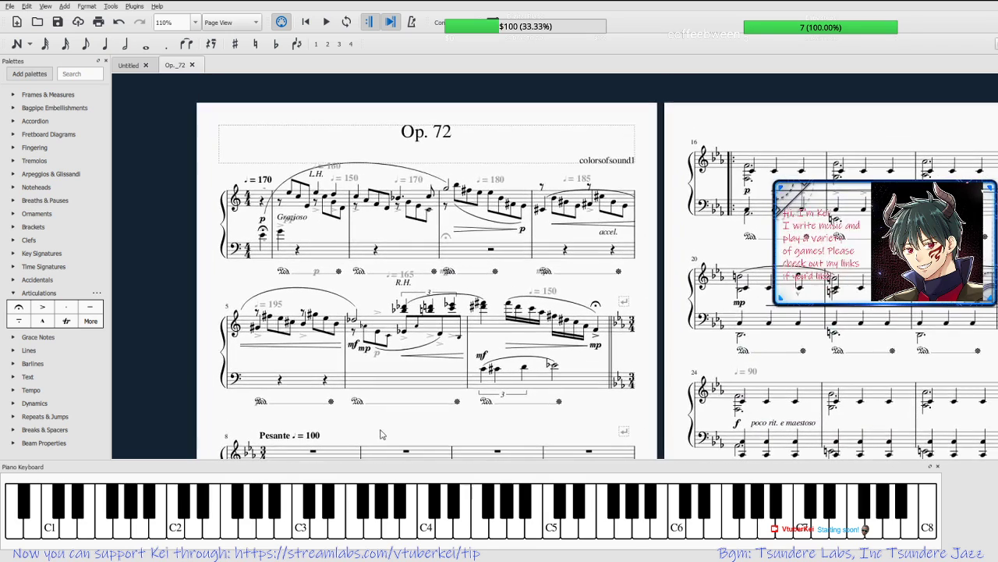
double_click(256, 180)
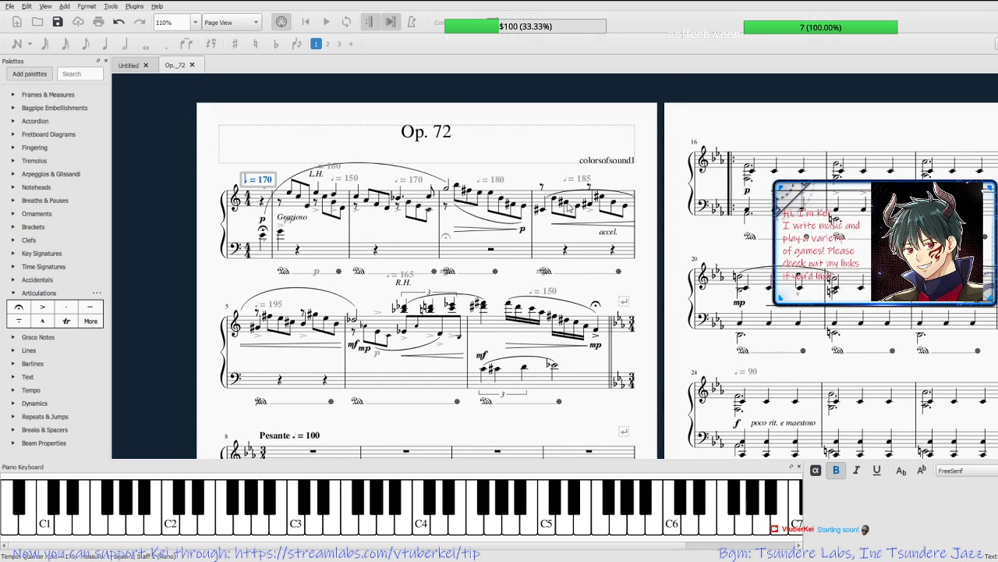
type("Dolce")
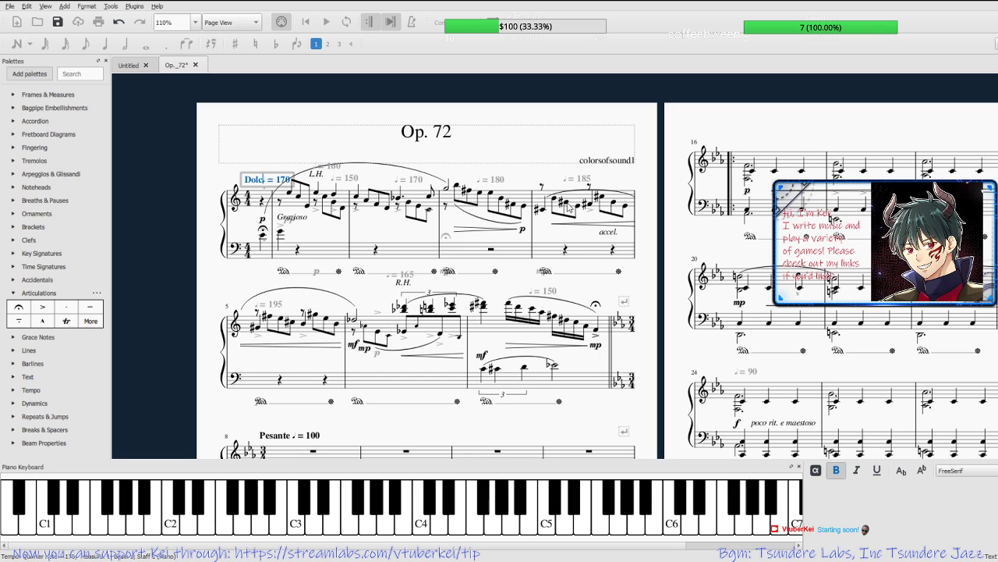
key("Escape")
key("ctrl+s")
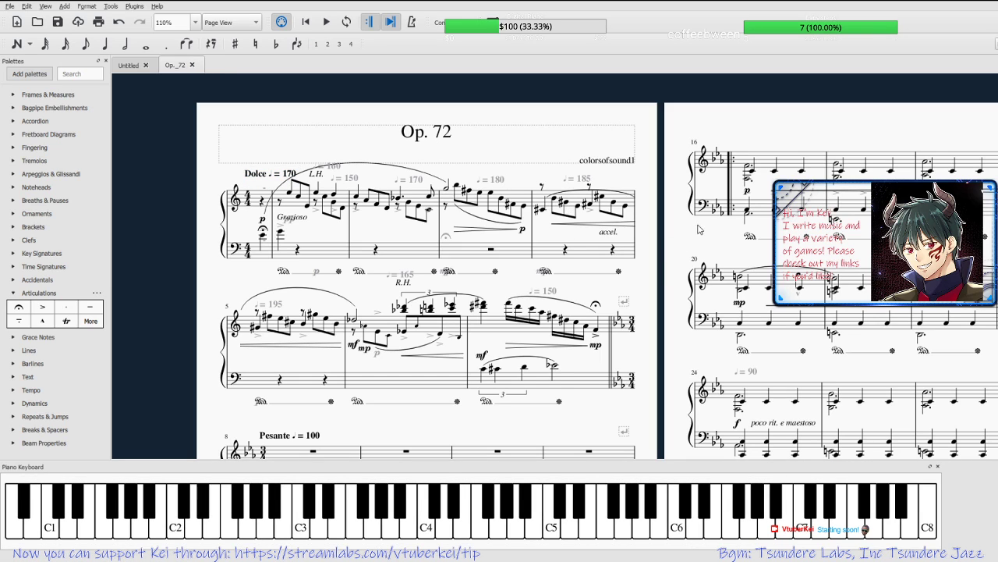
Examine the notation on the third page from measure 36 through measure 43, close up around measure 38.
scroll(636, 219, "down", 3)
left_click_drag(767, 148, 465, 117)
scroll(438, 322, "up", 9)
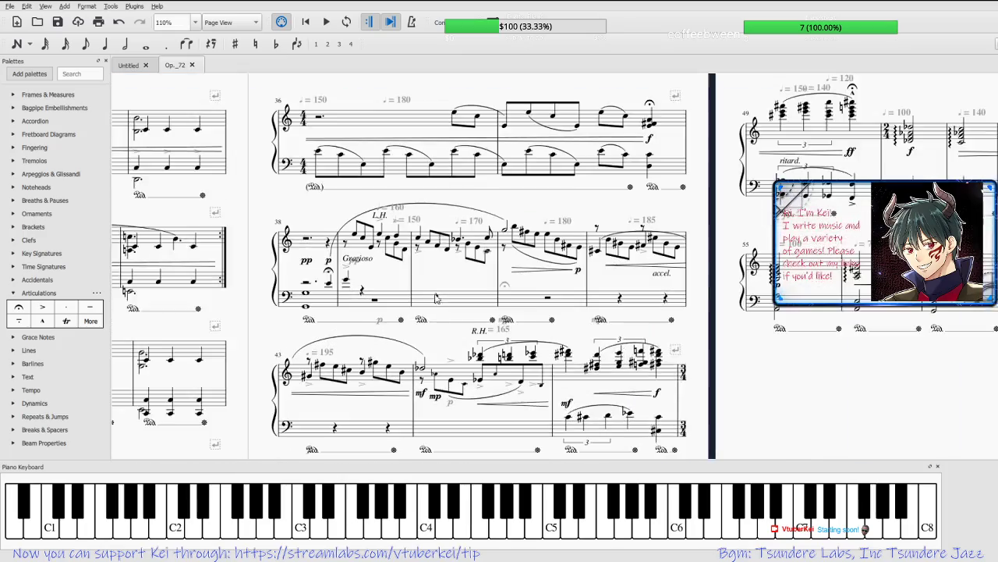
left_click_drag(447, 349, 445, 391)
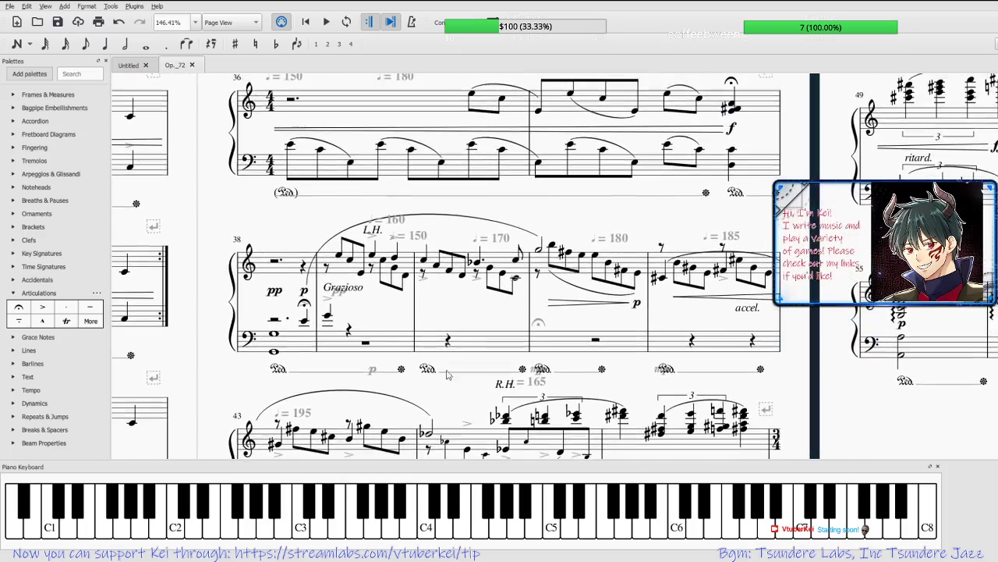
left_click_drag(315, 223, 322, 256)
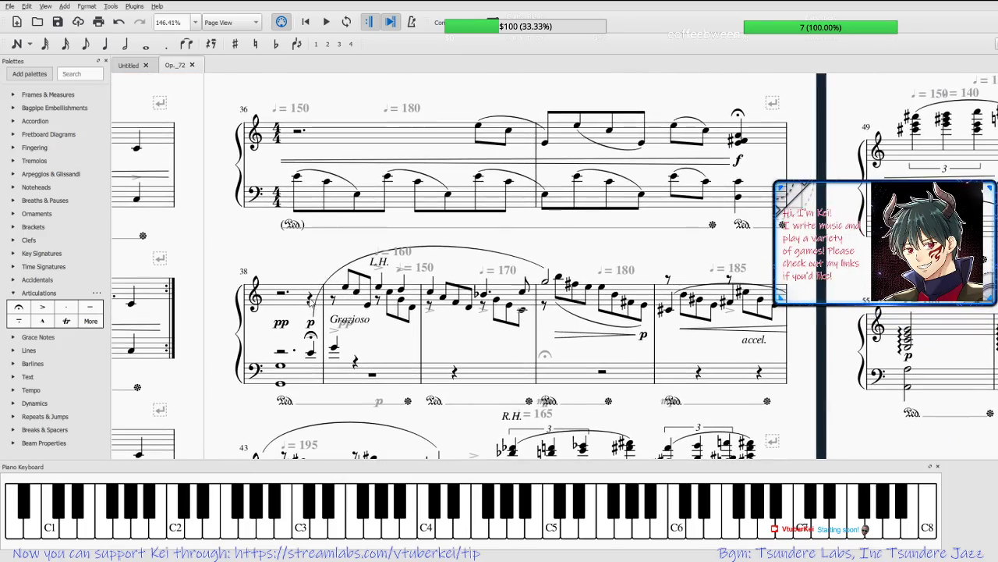
Add a quarter-note tempo mark of 170 above the quarter rest at the end of measure 38.
left_click(311, 298)
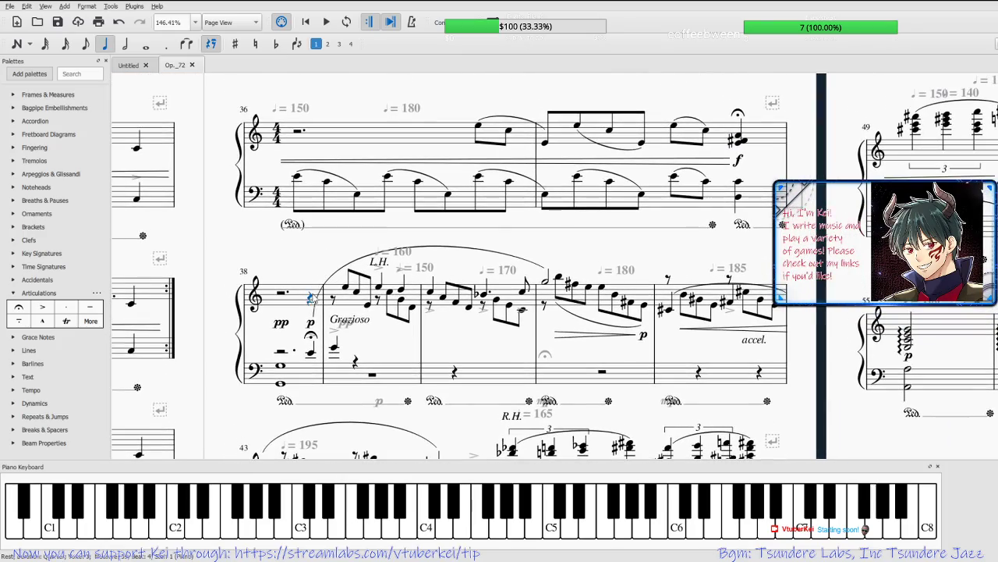
left_click(13, 292)
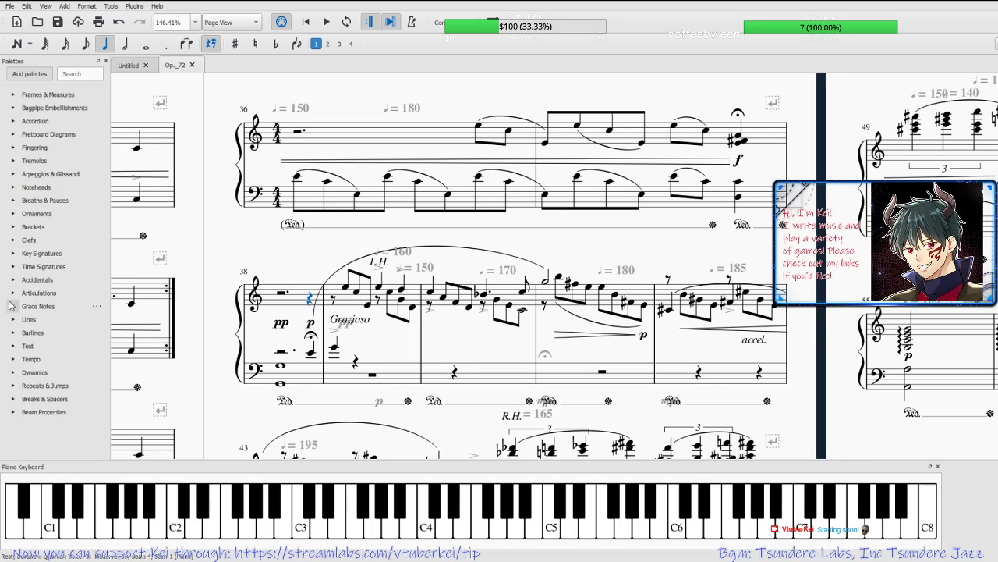
left_click(11, 359)
left_click_drag(79, 373, 314, 300)
key("BackSpace")
type("170")
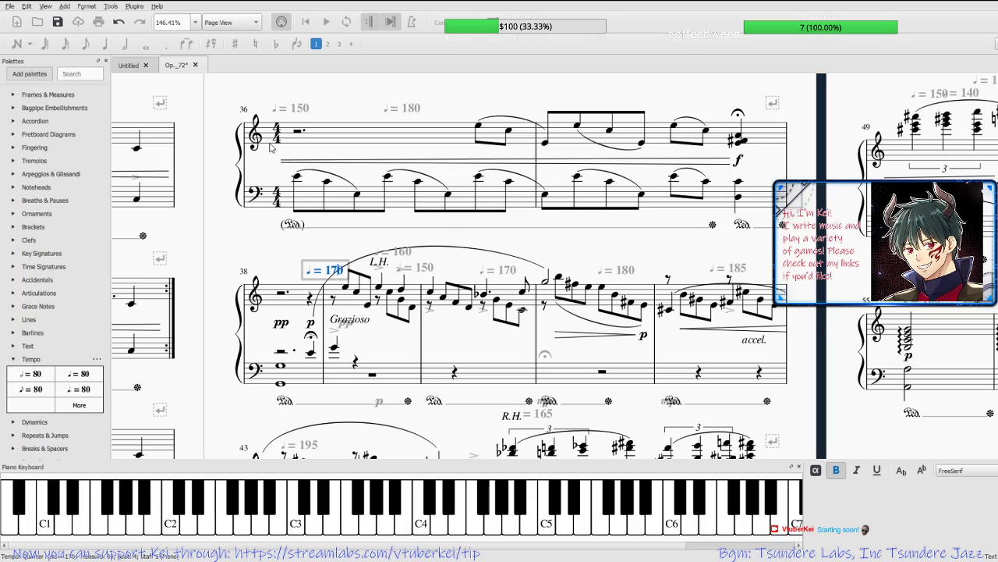
key("Escape")
Insert the words "Tempo primo" before the note symbol in measure 38's tempo mark.
scroll(691, 222, "down", 6, "ctrl")
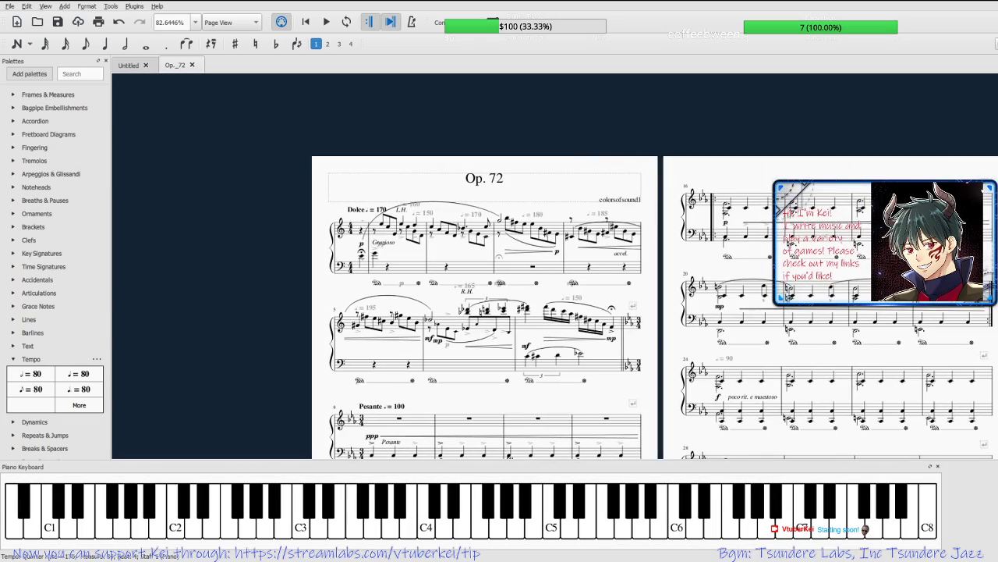
scroll(390, 251, "up", 7, "ctrl")
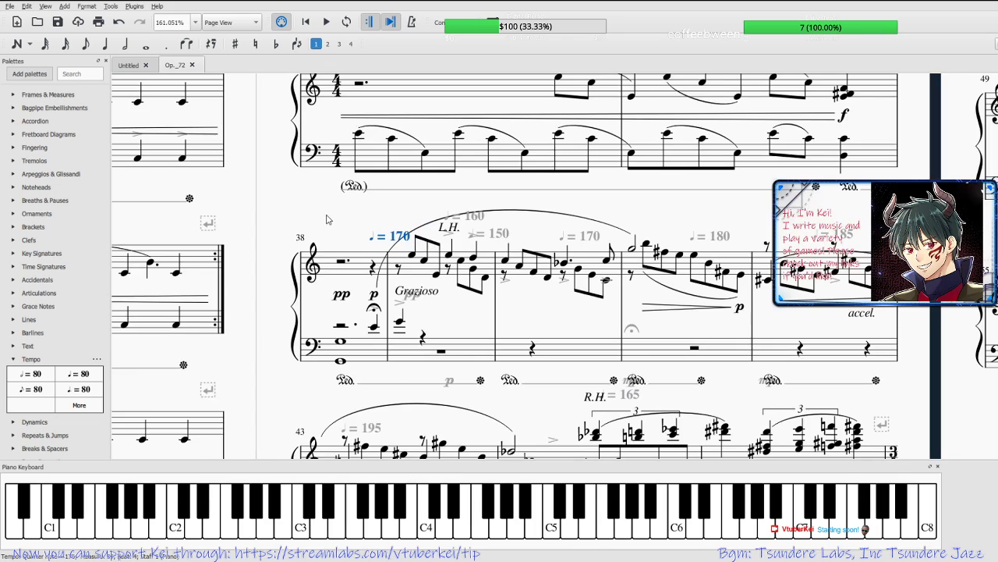
double_click(390, 249)
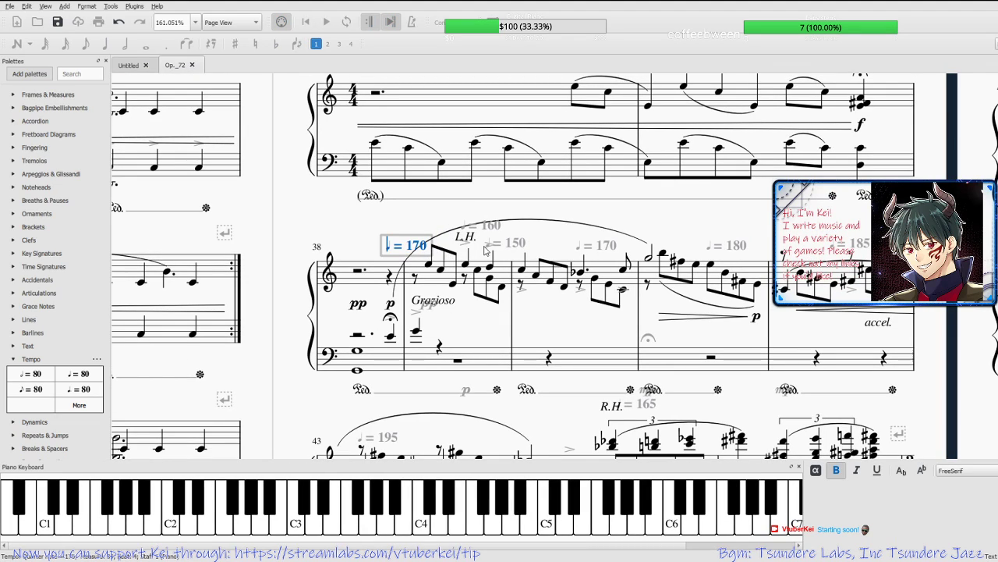
type("Tempo primo")
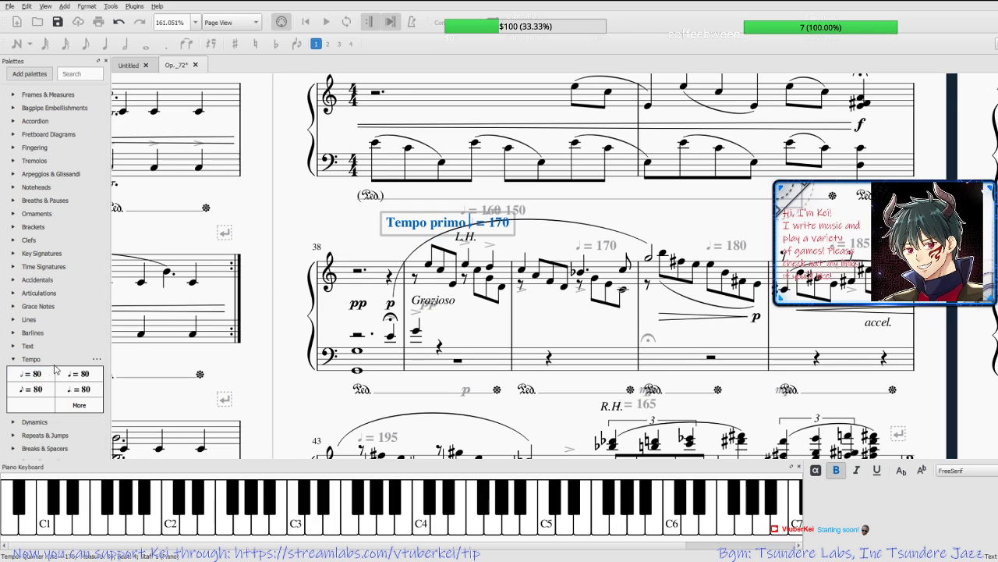
key("Escape")
left_click_drag(425, 226, 353, 234)
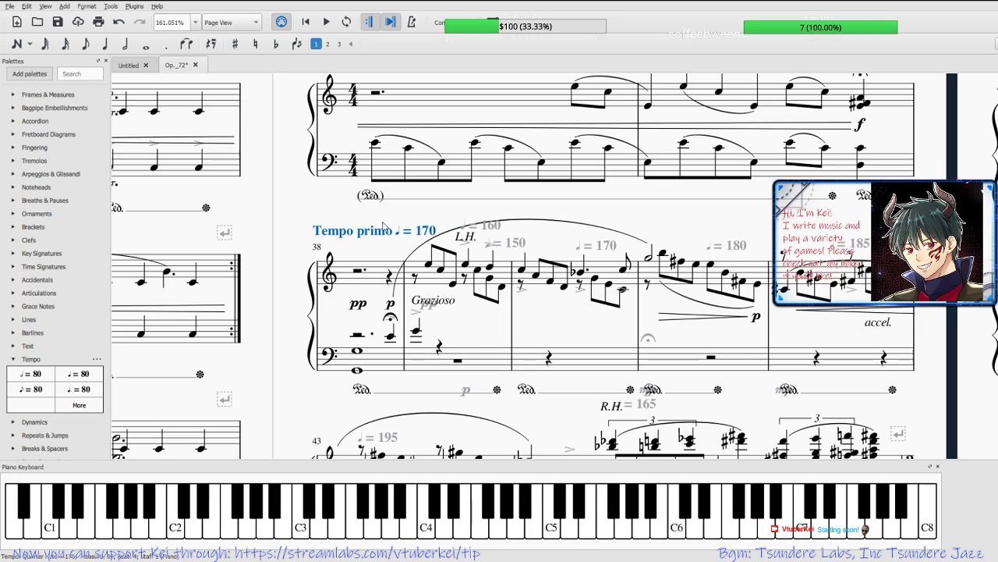
key("Escape")
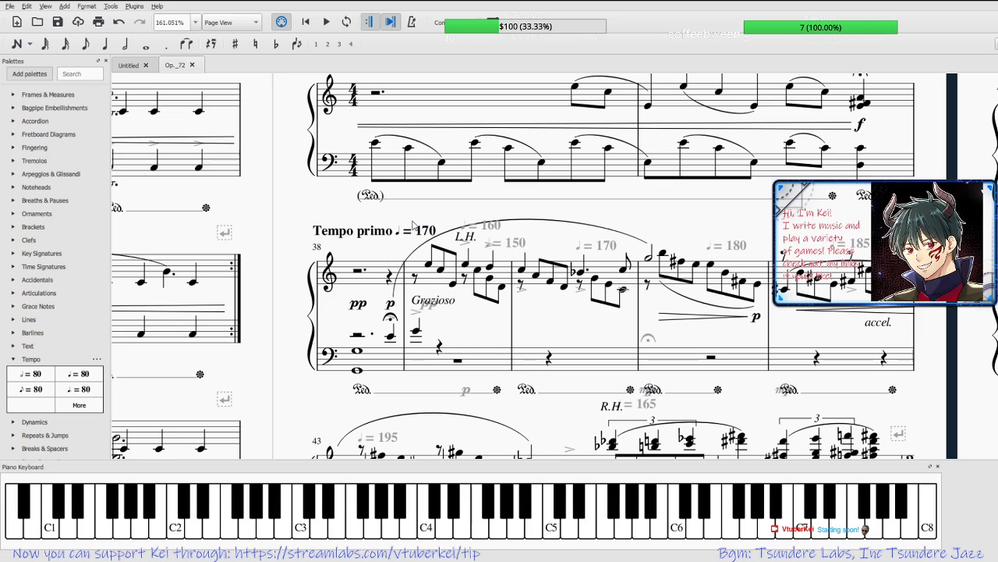
left_click(406, 229)
left_click_drag(407, 230, 425, 221)
key("ctrl+z")
key("ctrl+z")
key("ctrl+z")
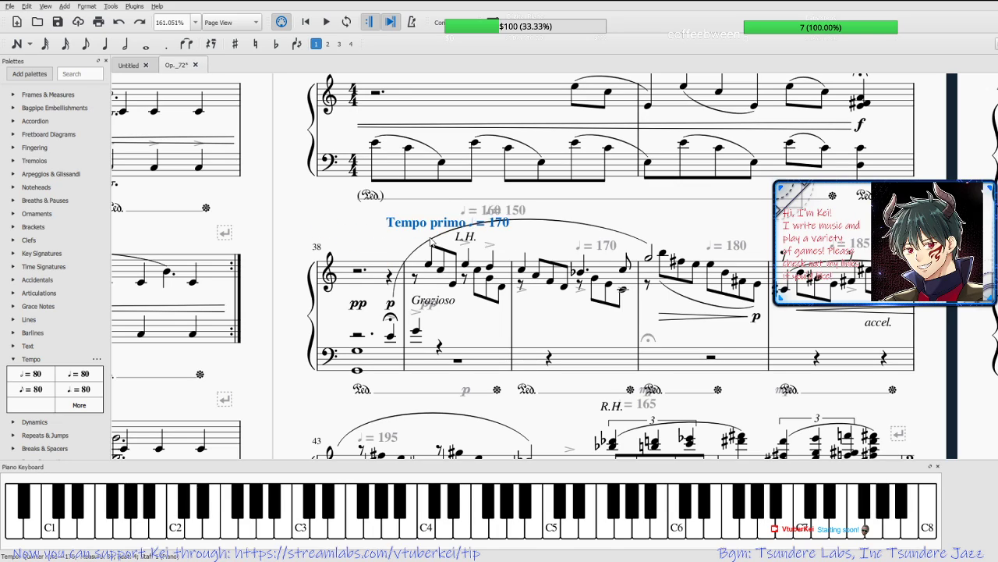
Shift the "Tempo primo" mark back over the start of measure 38 and save the score.
left_click_drag(436, 226, 373, 226)
key("Escape")
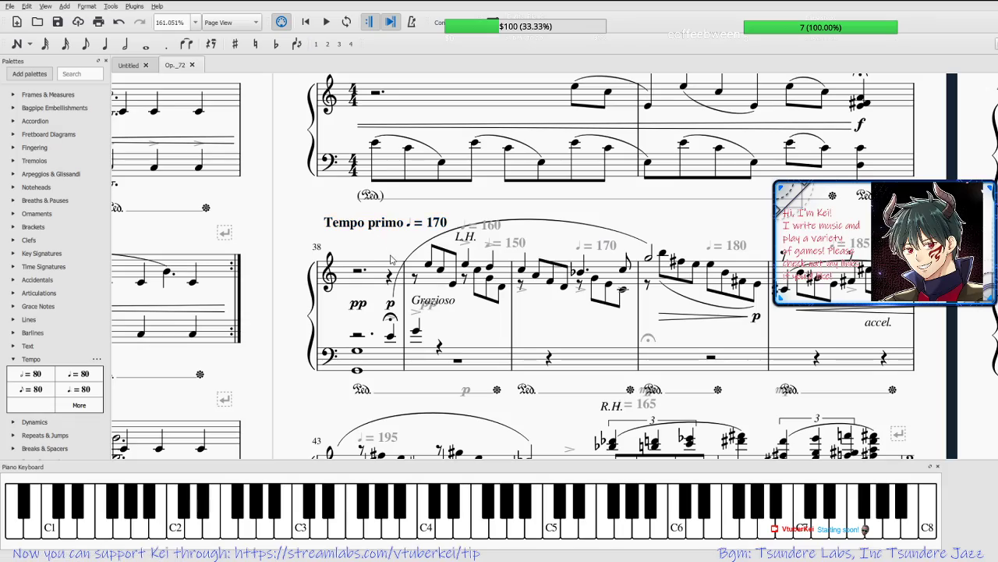
Play back the score from the bass triplet in measure 45 into measure 47 to check the accelerando.
scroll(389, 256, "down", 5)
left_click_drag(785, 378, 635, 301)
left_click_drag(652, 342, 628, 290)
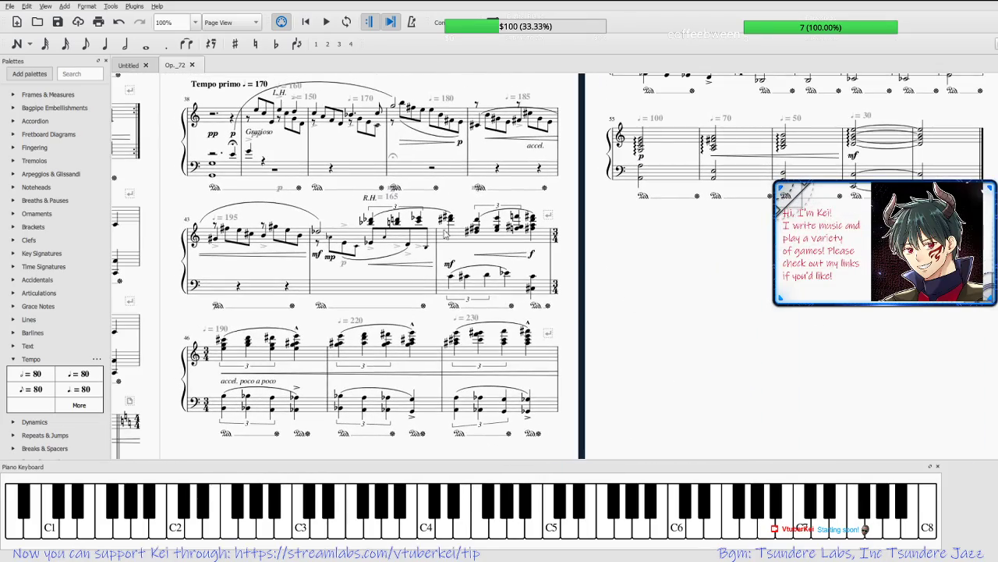
left_click(453, 278)
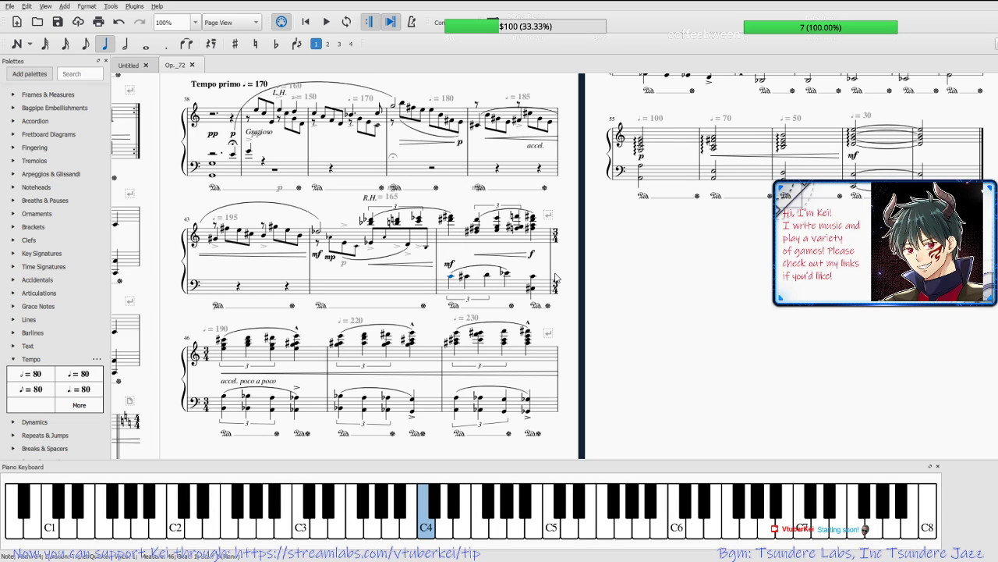
left_click(327, 24)
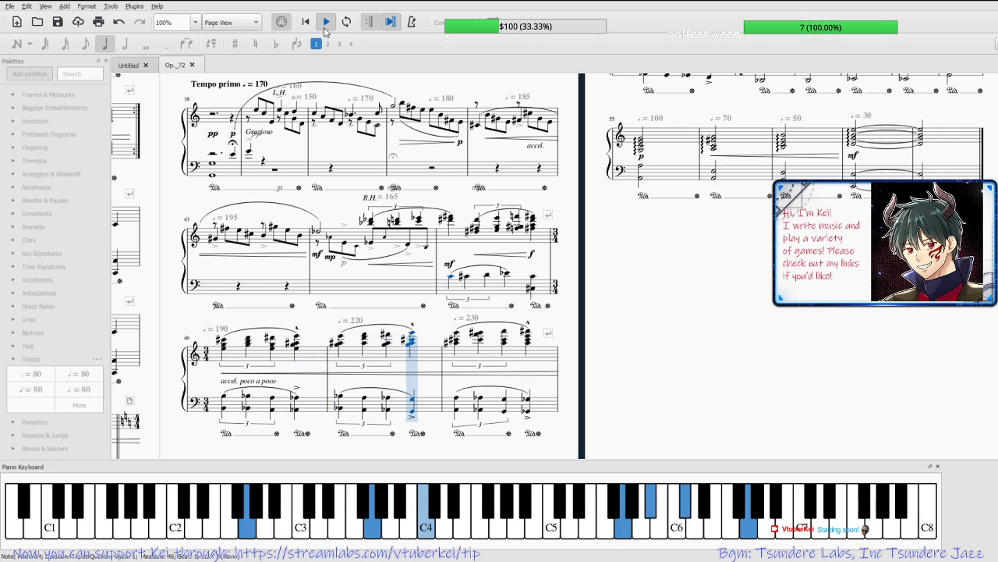
left_click(326, 23)
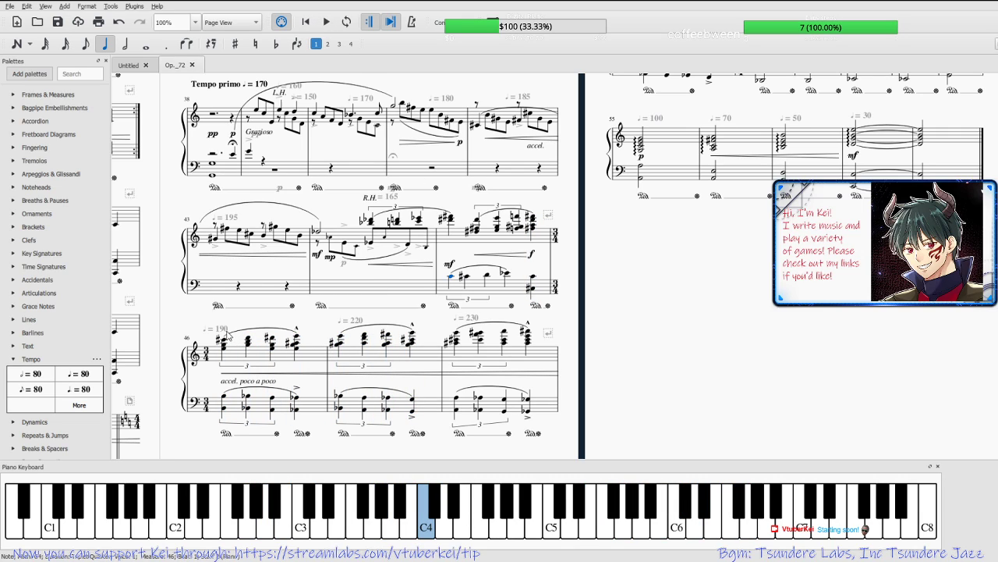
Set the tempo marks above measures 47 and 48 to 230 and 250, and save the score.
double_click(359, 321)
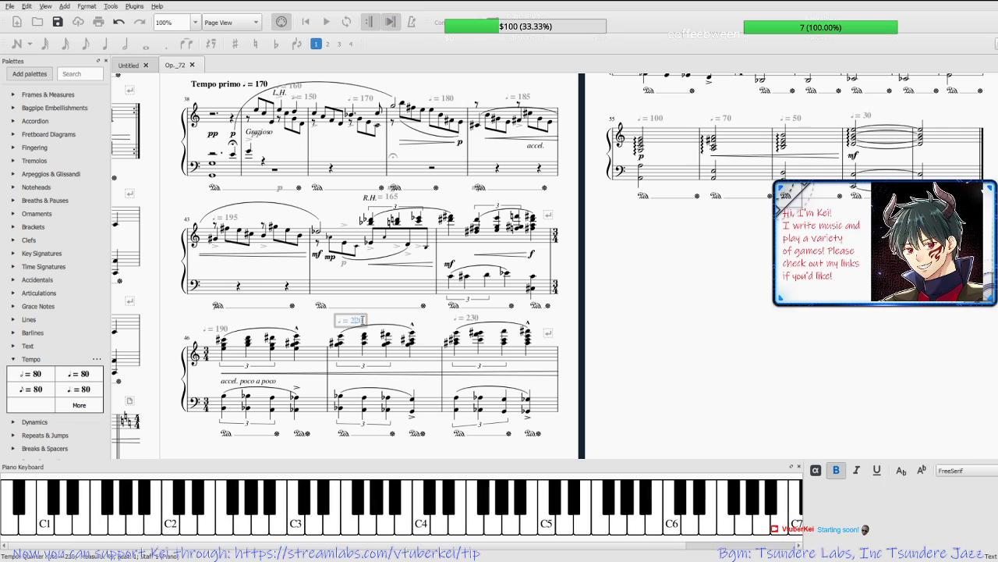
key("BackSpace")
type("3")
double_click(475, 318)
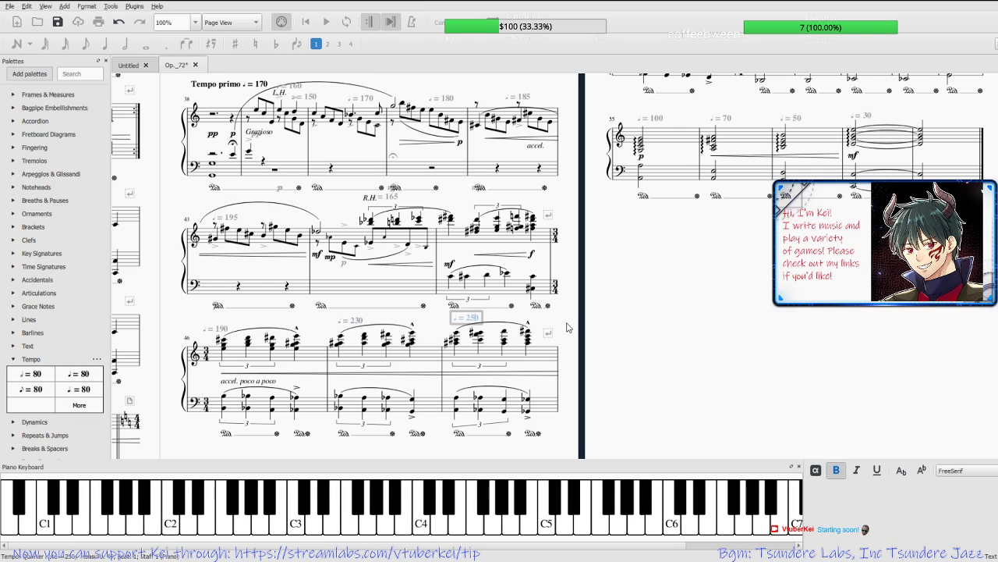
left_click(602, 323)
scroll(602, 320, "up", 4)
left_click_drag(582, 200, 417, 296)
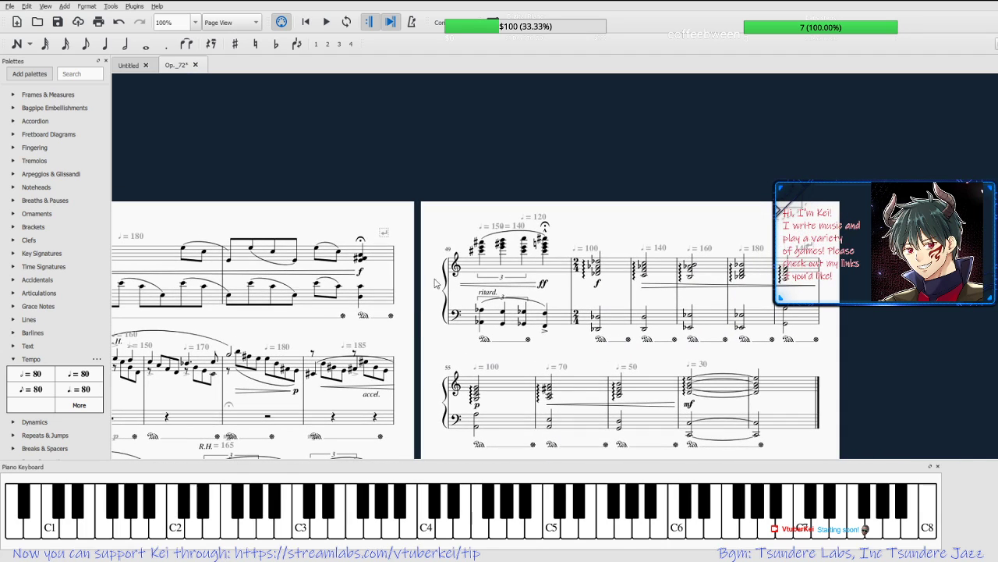
key("ctrl+s")
Set the three tempo marks above measure 49 to 140, 130 and 110 in order, and save the score.
scroll(438, 255, "up", 3)
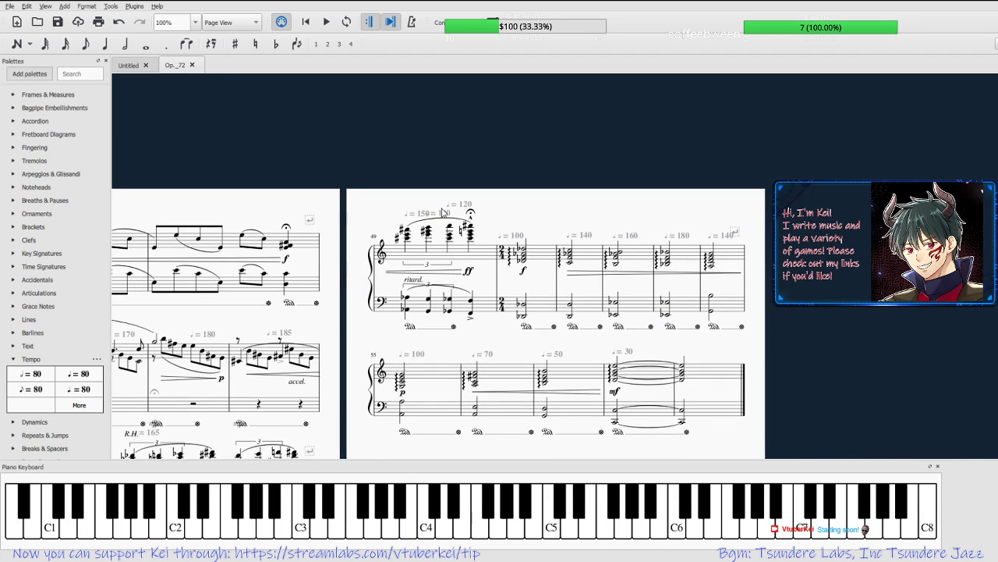
double_click(415, 221)
key("BackSpace")
type("4")
double_click(447, 218)
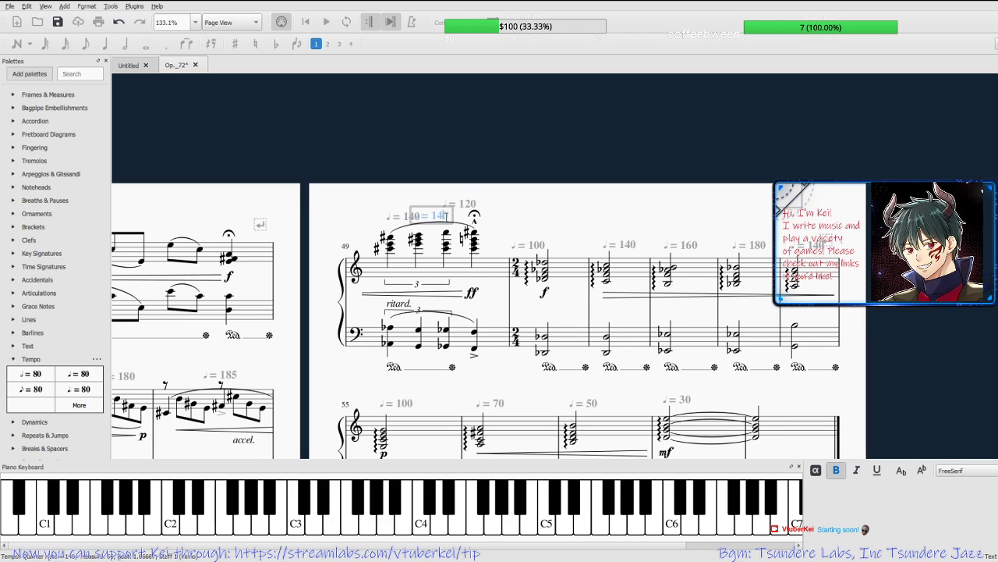
key("BackSpace")
type("30")
double_click(471, 204)
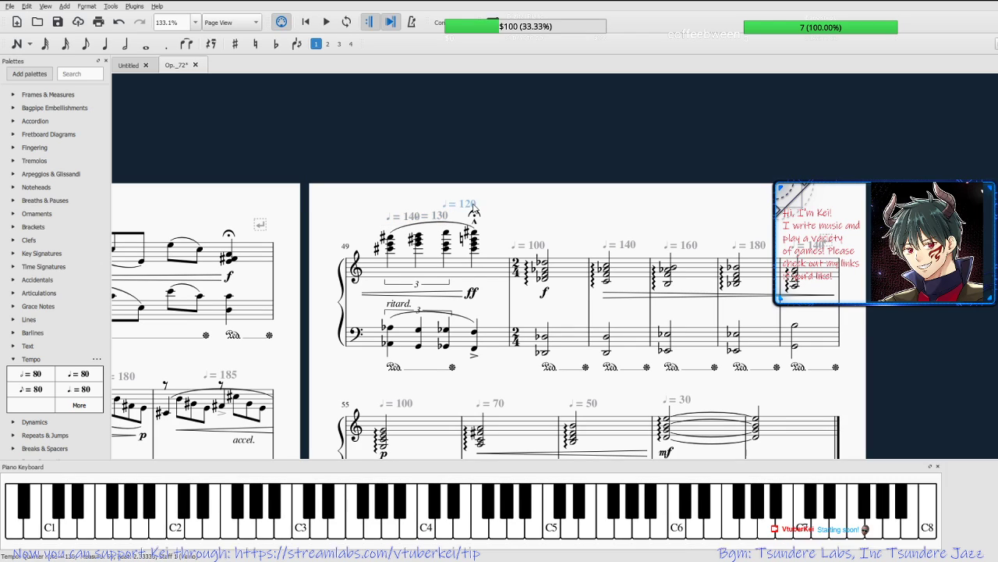
key("BackSpace")
type("1")
left_click(534, 211)
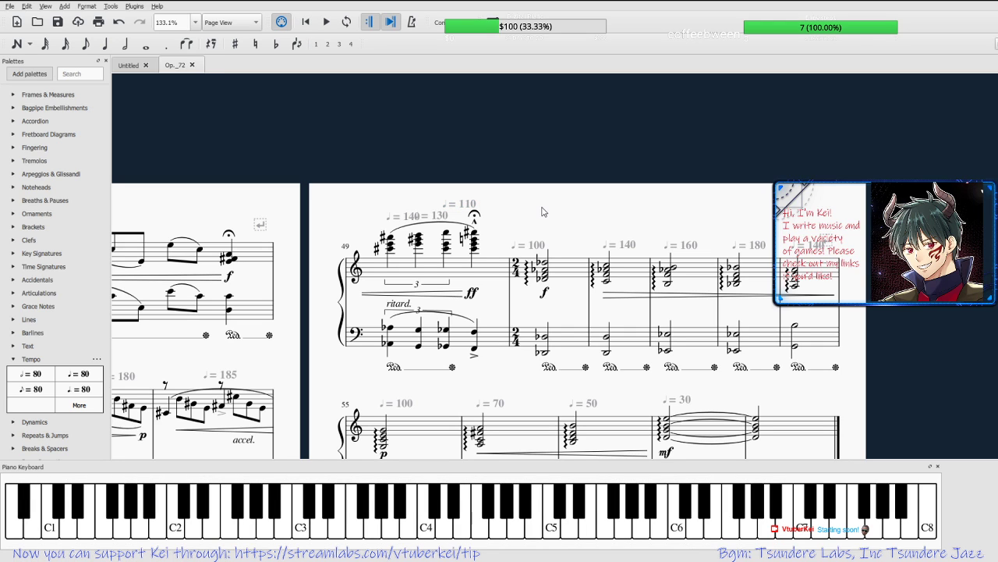
Play back the score from the beginning through measure 5 to check the opening.
left_click_drag(556, 223, 476, 141)
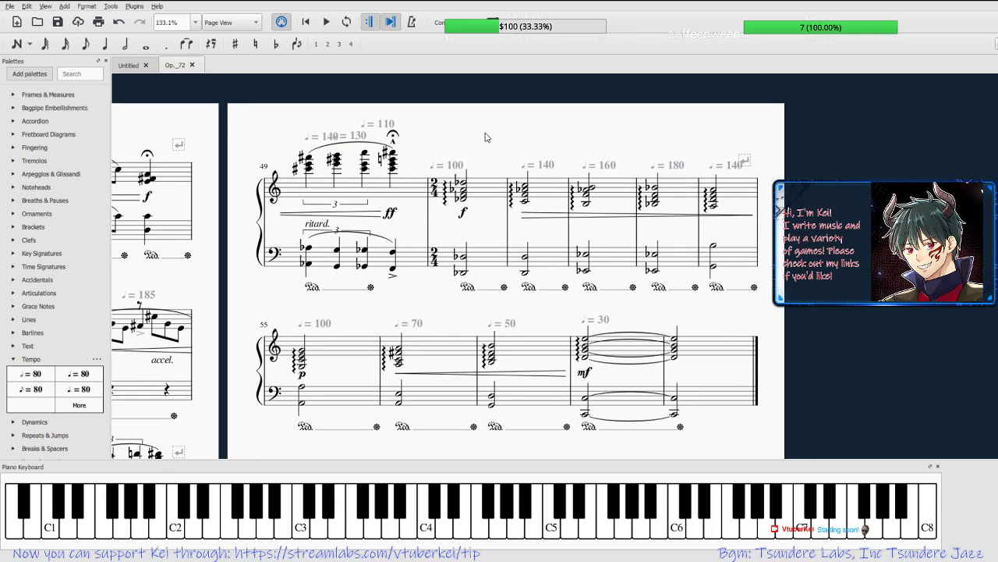
left_click(305, 23)
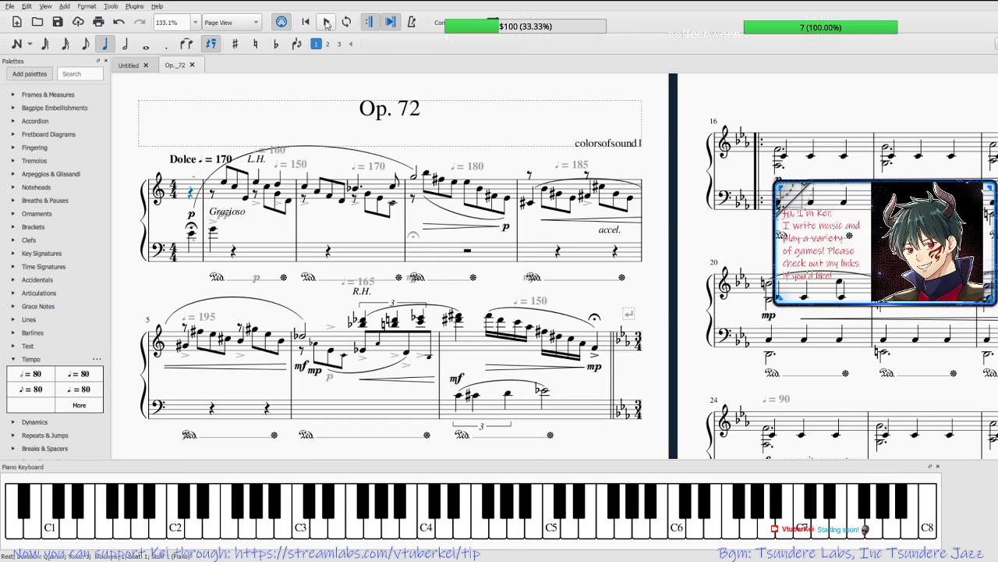
left_click(326, 21)
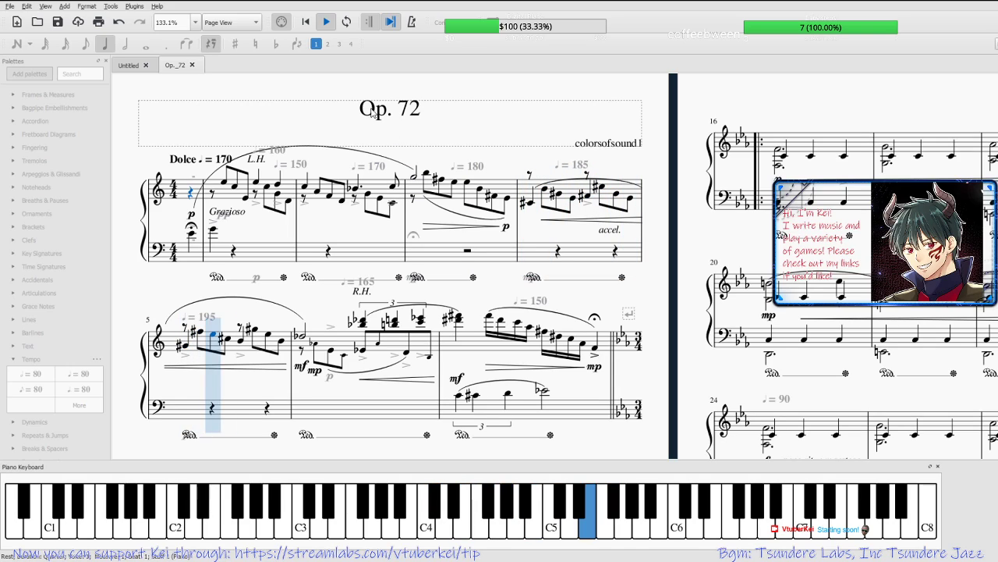
left_click(329, 23)
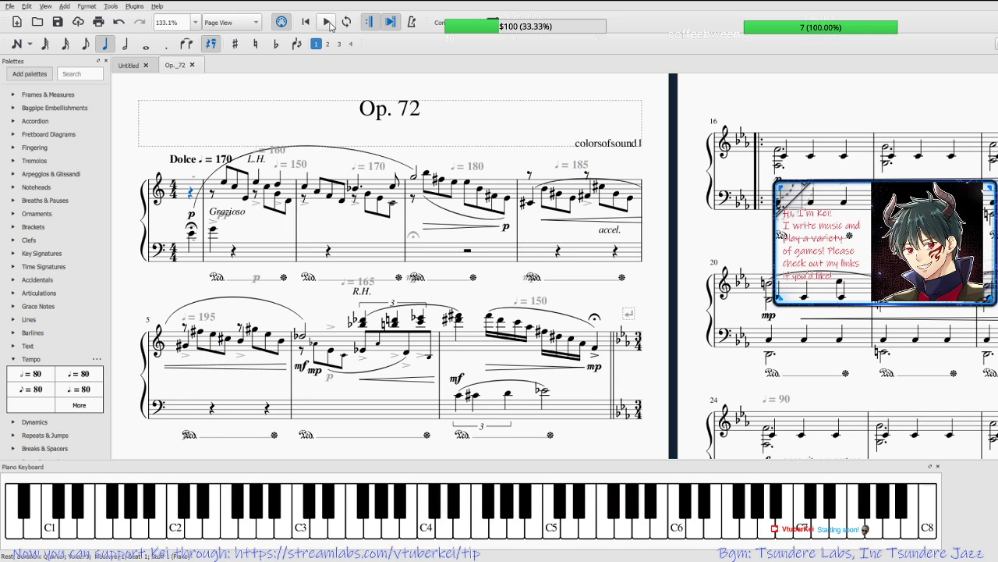
double_click(367, 111)
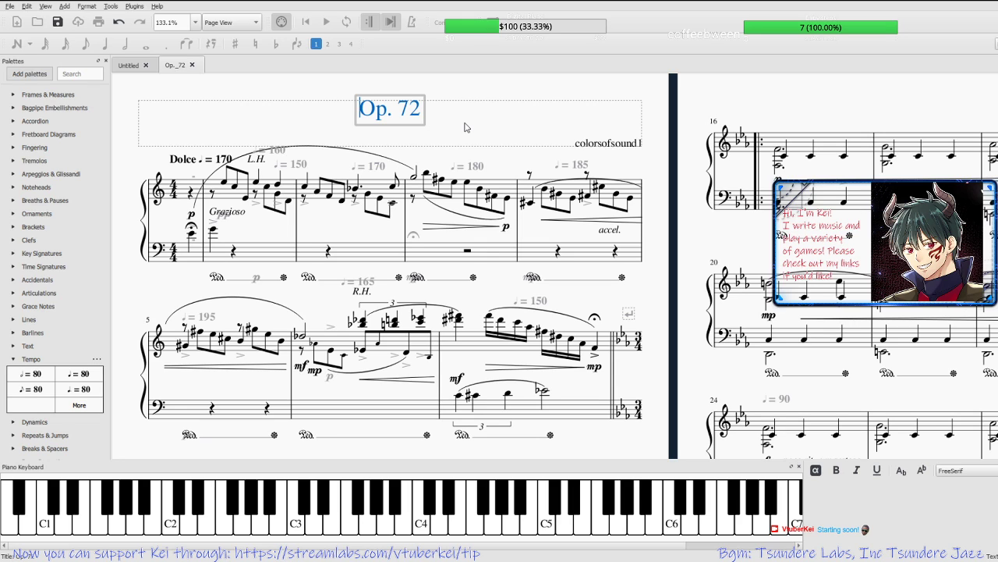
left_click(457, 100)
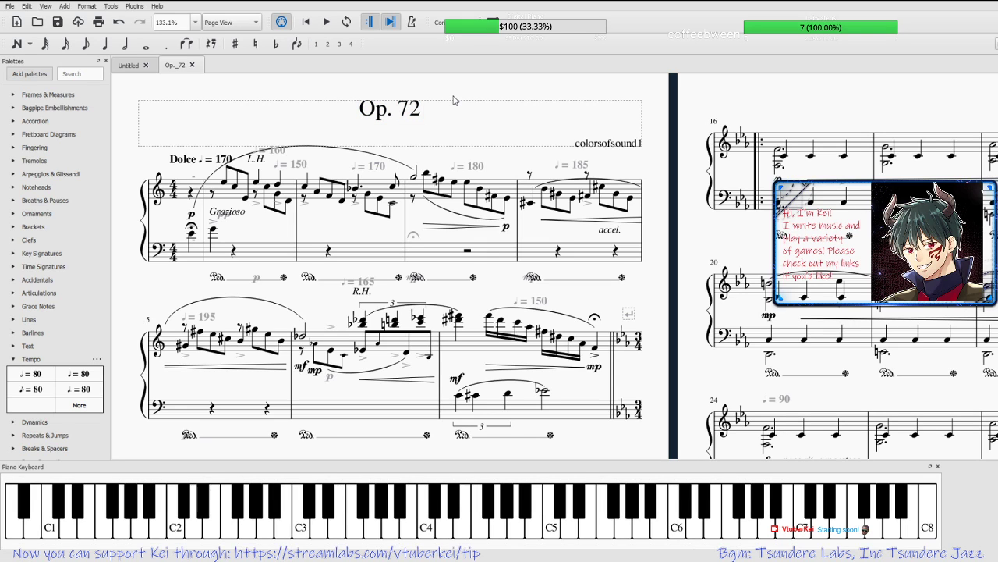
scroll(456, 101, "down", 6)
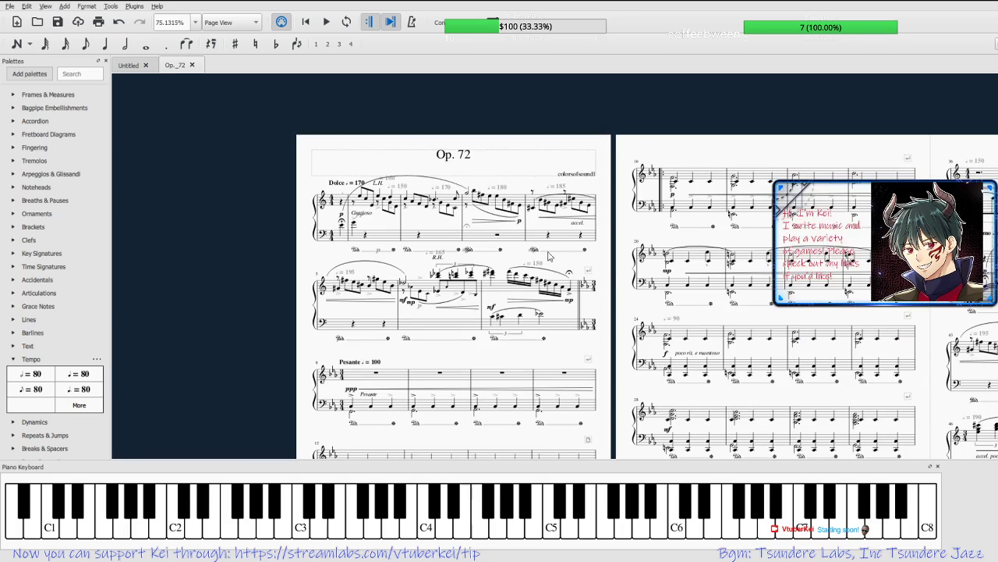
left_click_drag(614, 270, 508, 226)
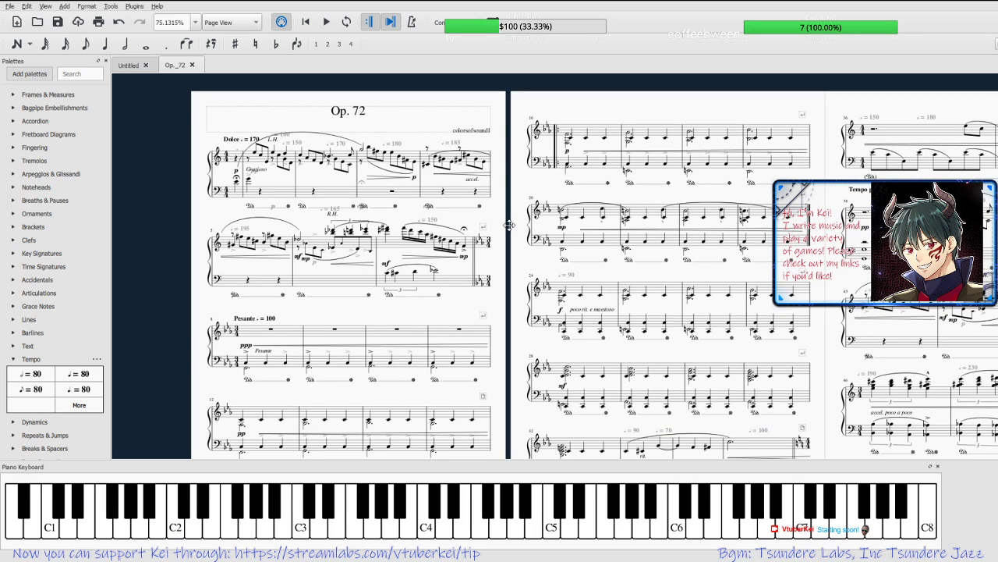
left_click_drag(508, 225, 504, 235)
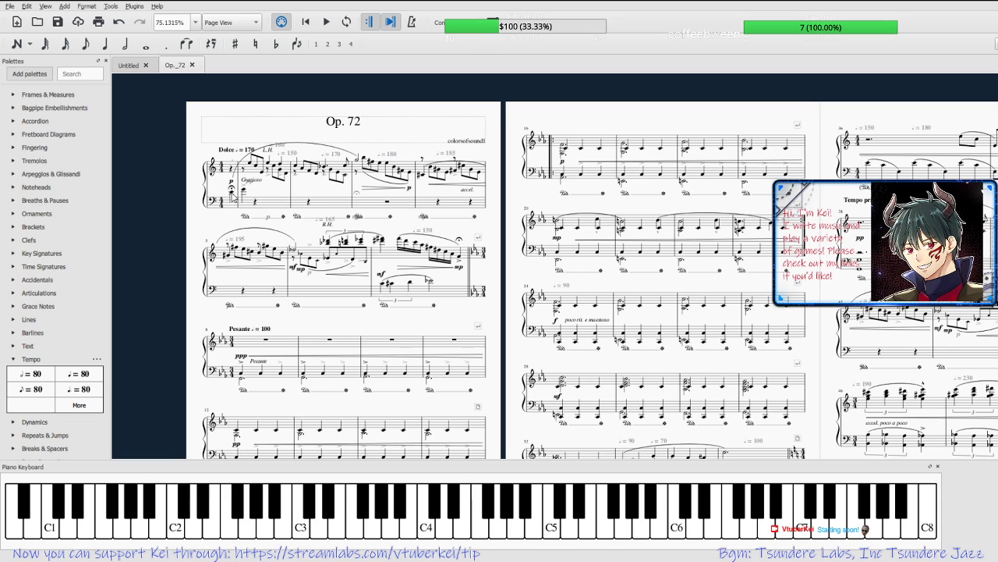
left_click(232, 192)
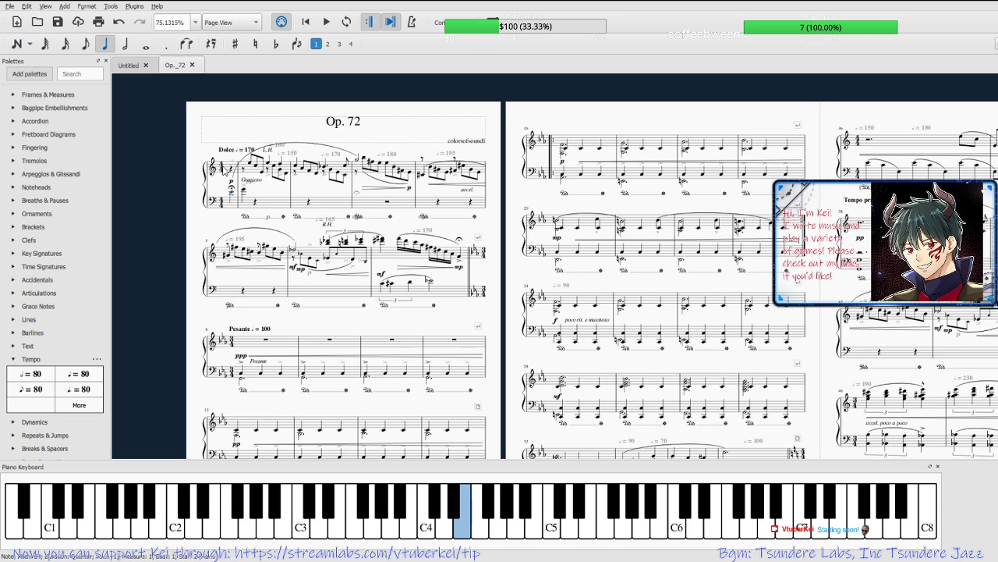
scroll(248, 184, "up", 5)
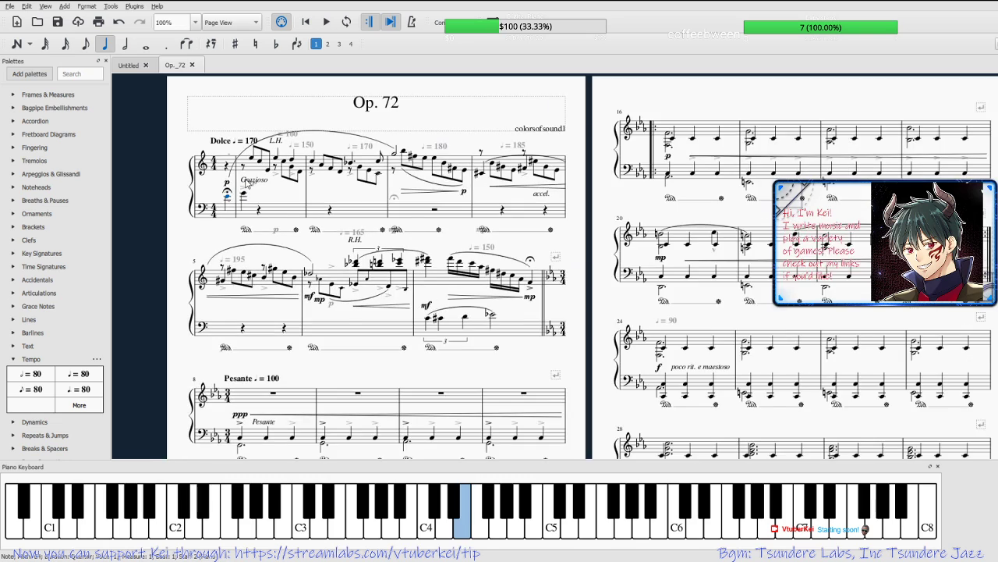
scroll(172, 243, "up", 1)
left_click_drag(172, 243, 176, 284)
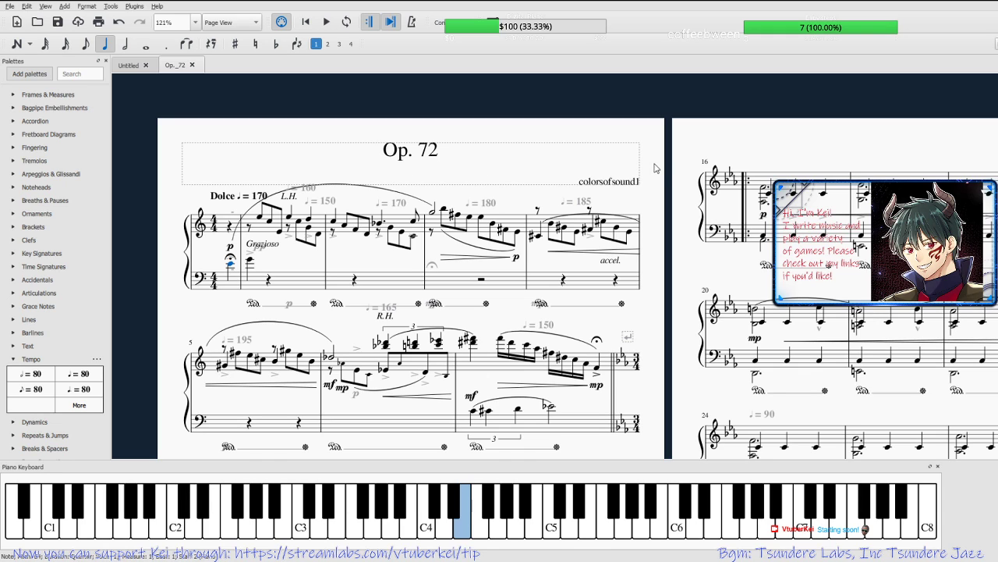
left_click_drag(660, 163, 641, 130)
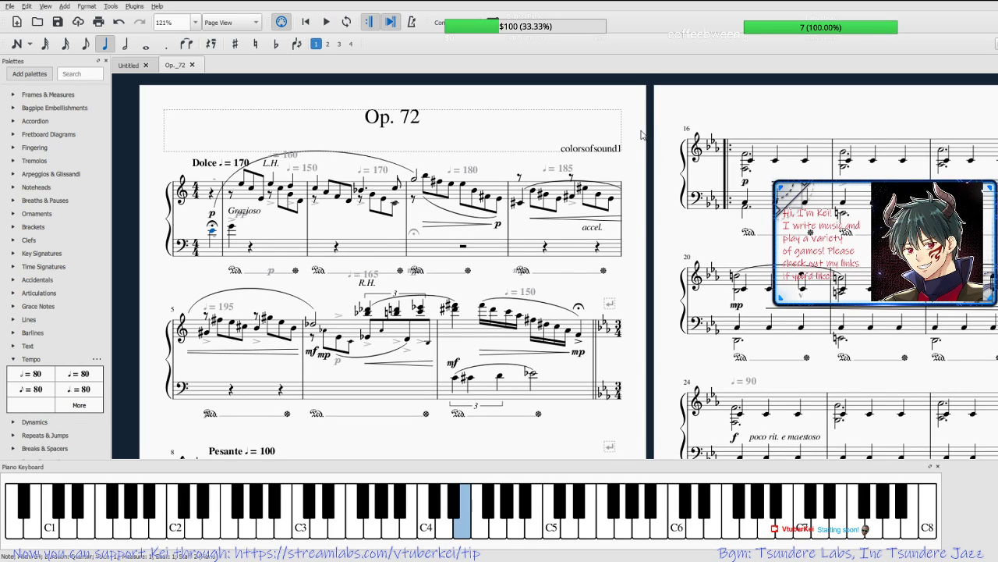
Change the score title to "Prelude - Op. 72" and save the score.
left_click_drag(641, 135, 654, 144)
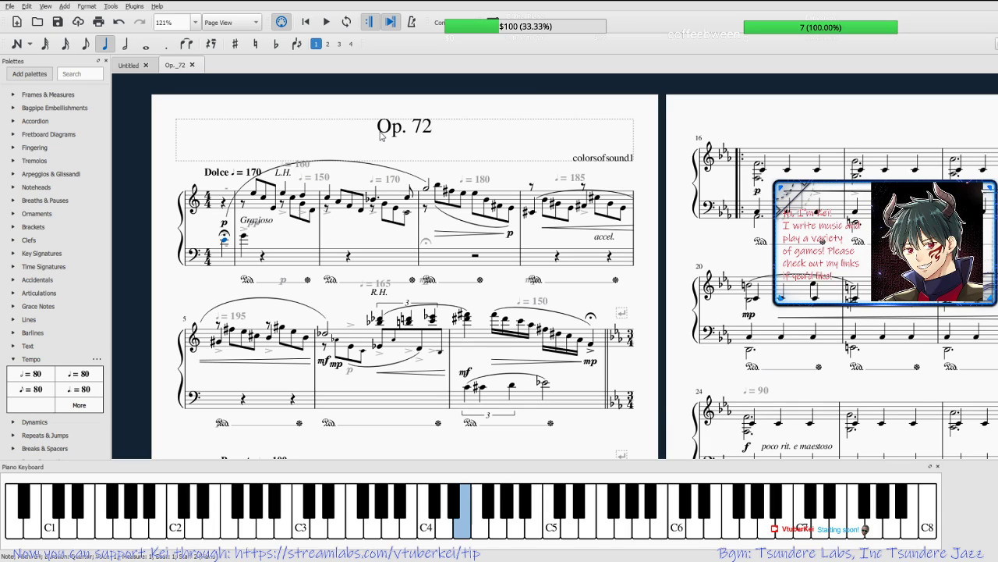
mouse_move(663, 309)
left_mouse_down()
mouse_move(659, 198)
mouse_move(662, 294)
left_mouse_up()
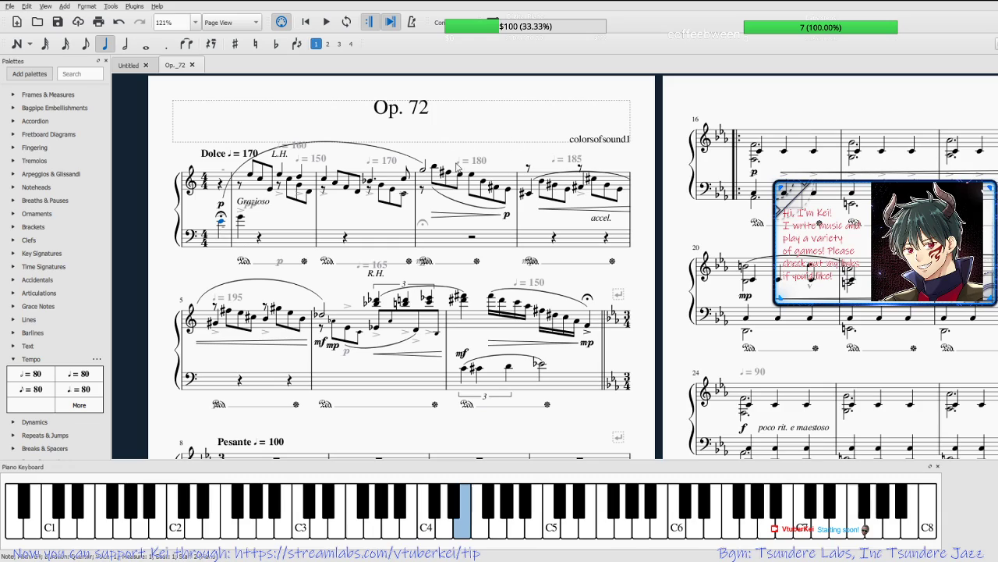
double_click(377, 111)
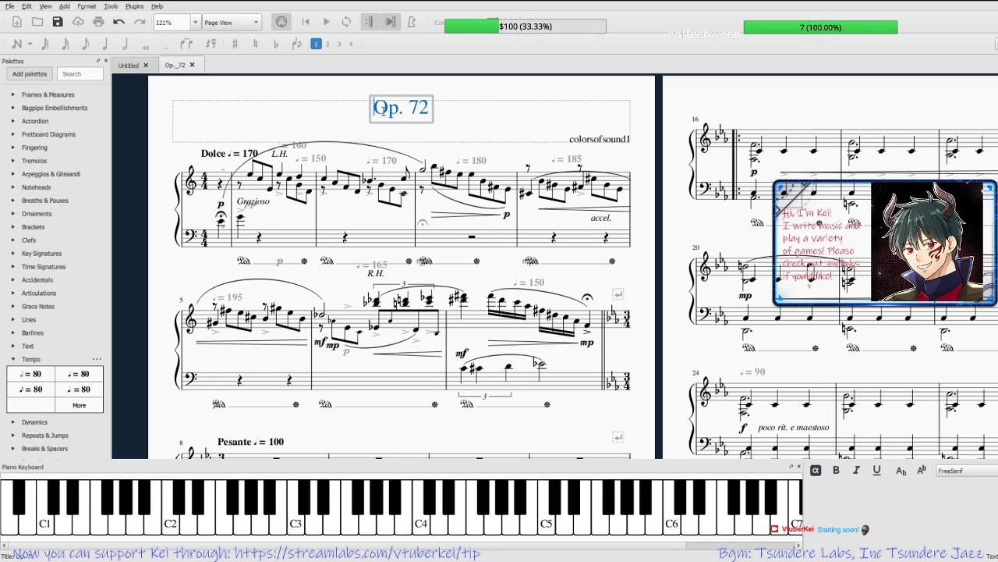
type("Prelude ")
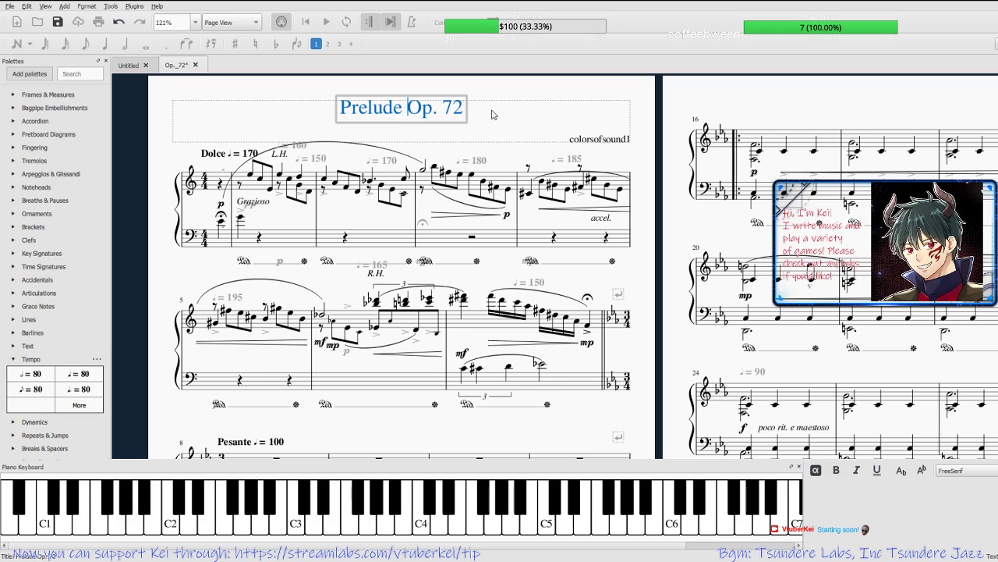
type("-")
key("Escape")
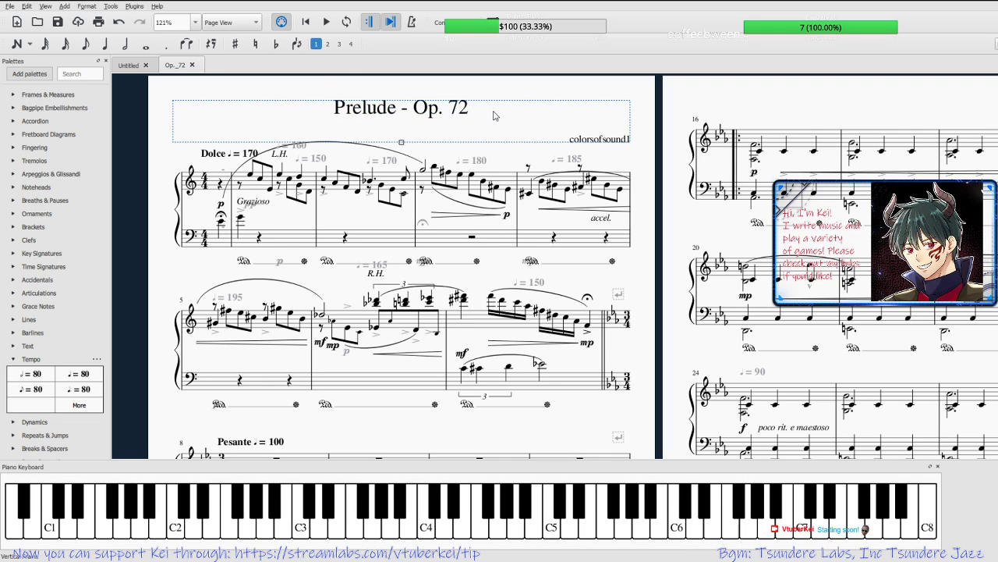
Play back the score from the Pesante bass note in measure 8 through the final measure.
scroll(347, 263, "down", 3)
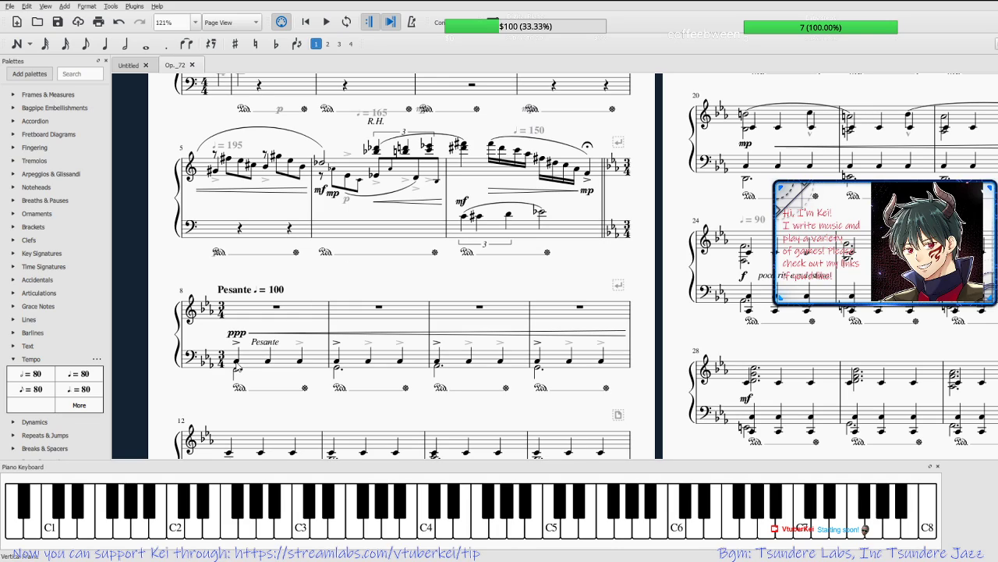
left_click(237, 360)
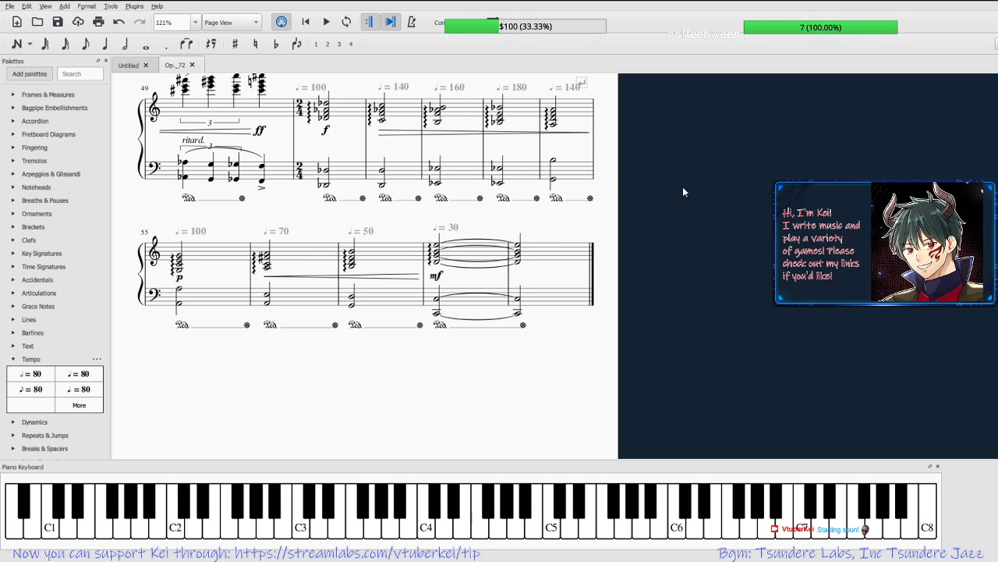
left_click_drag(683, 187, 937, 175)
left_click_drag(368, 329, 452, 322)
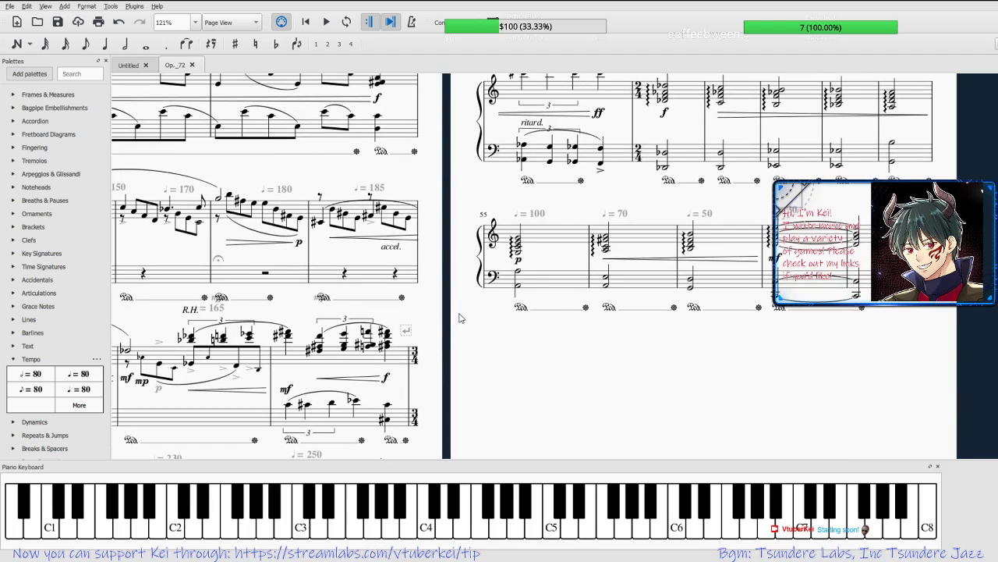
scroll(452, 322, "down", 5)
scroll(144, 123, "left", 8)
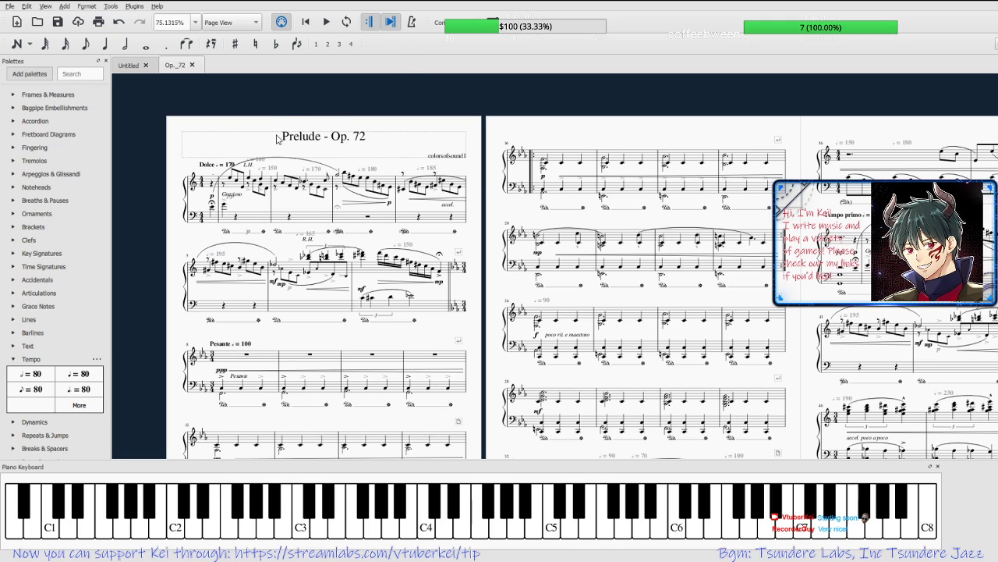
Flatten the start of the opening slur above measure 1, shift the L.H. marking slightly down beneath it, and save the score.
scroll(262, 161, "up", 10)
left_click_drag(208, 135, 271, 170)
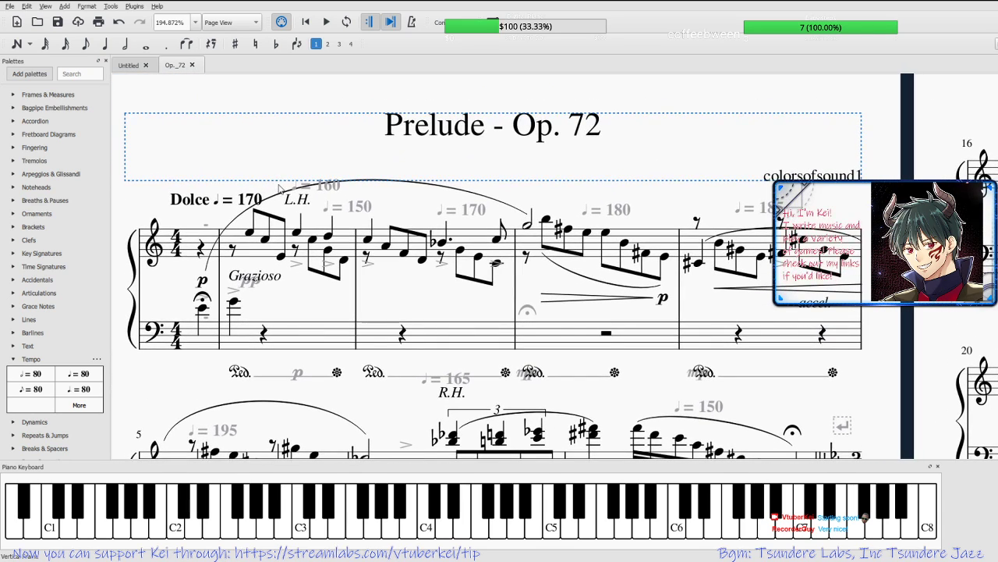
left_click(277, 199)
left_click(156, 185)
left_click(273, 199)
left_click_drag(228, 151, 239, 164)
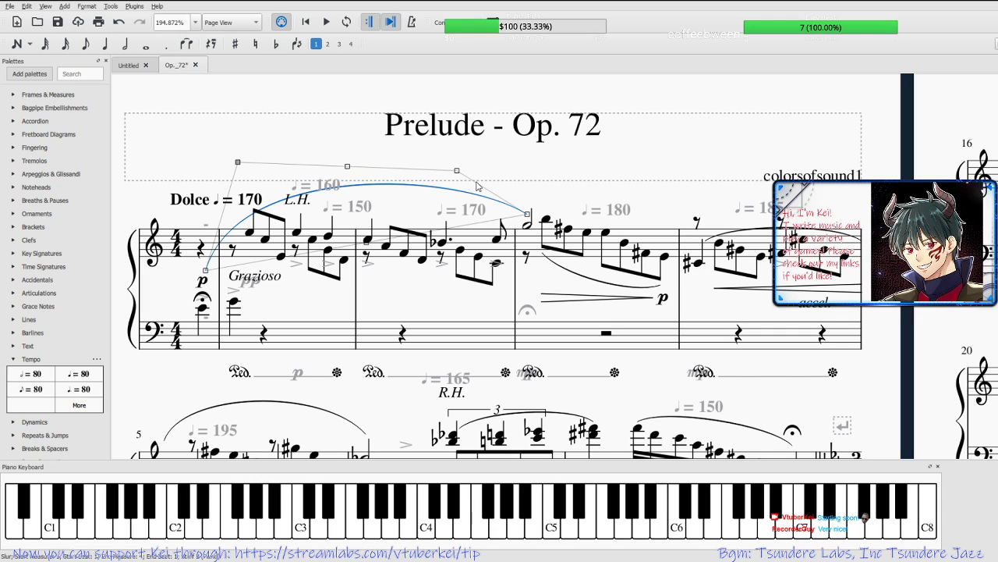
key("Escape")
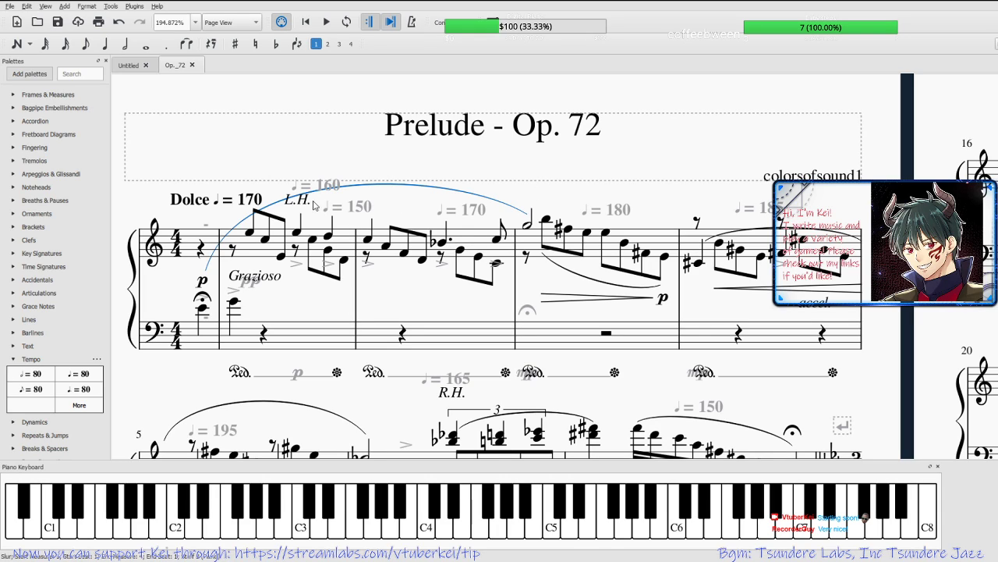
left_click_drag(304, 199, 304, 207)
left_click(545, 189)
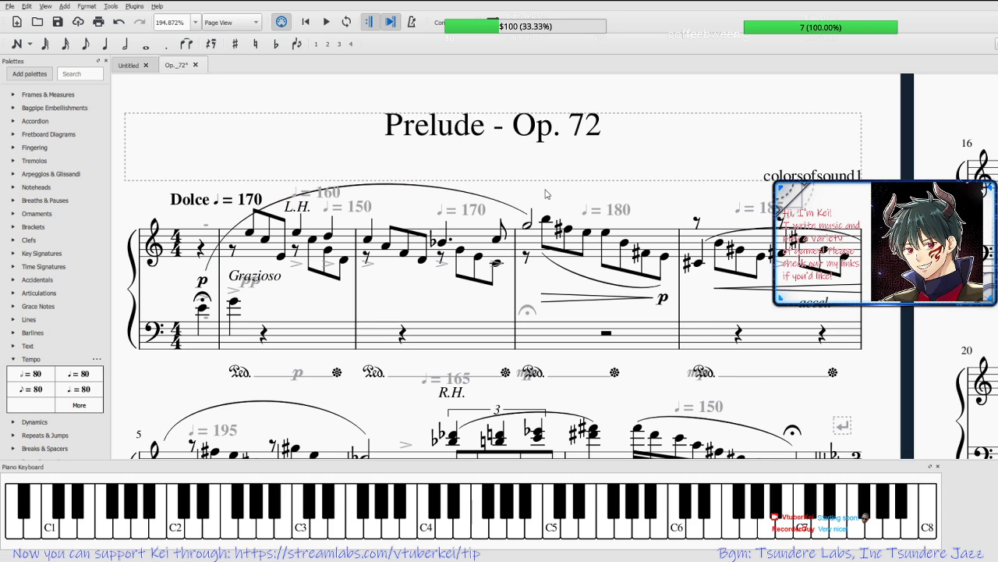
Look over the layout of all pages from the title to the closing measures and back to the first page.
scroll(546, 193, "down", 3)
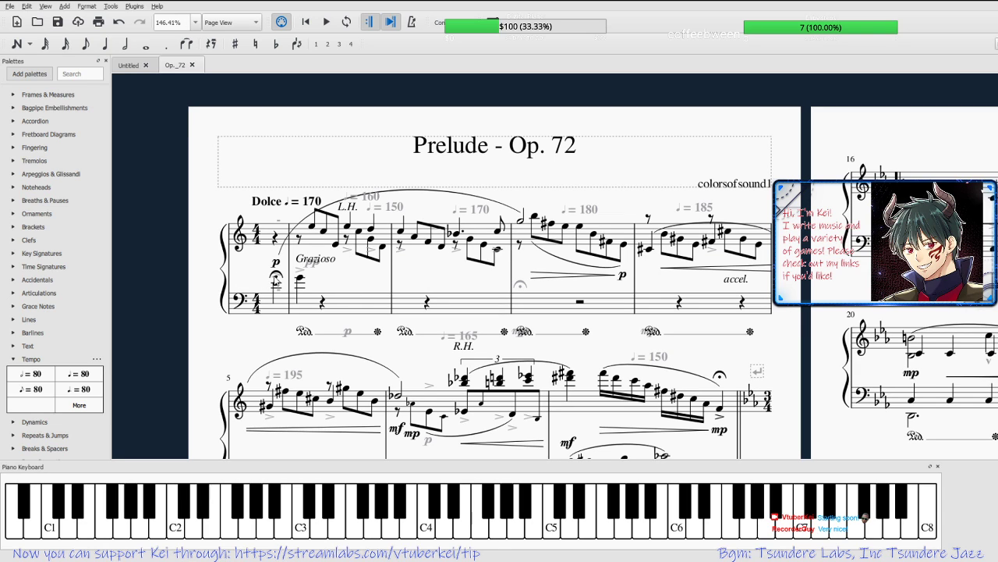
scroll(603, 326, "down", 6)
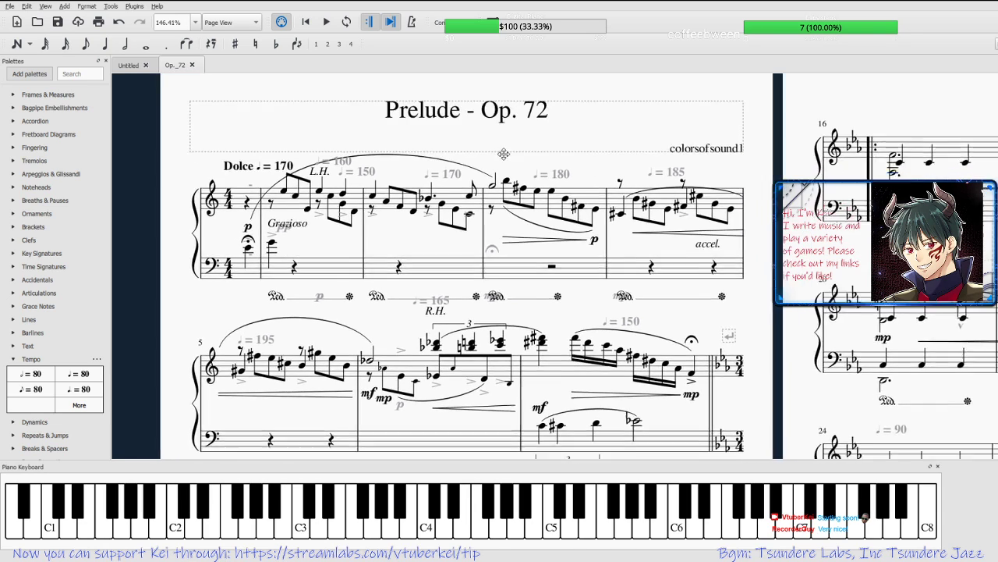
left_click_drag(603, 326, 565, 260)
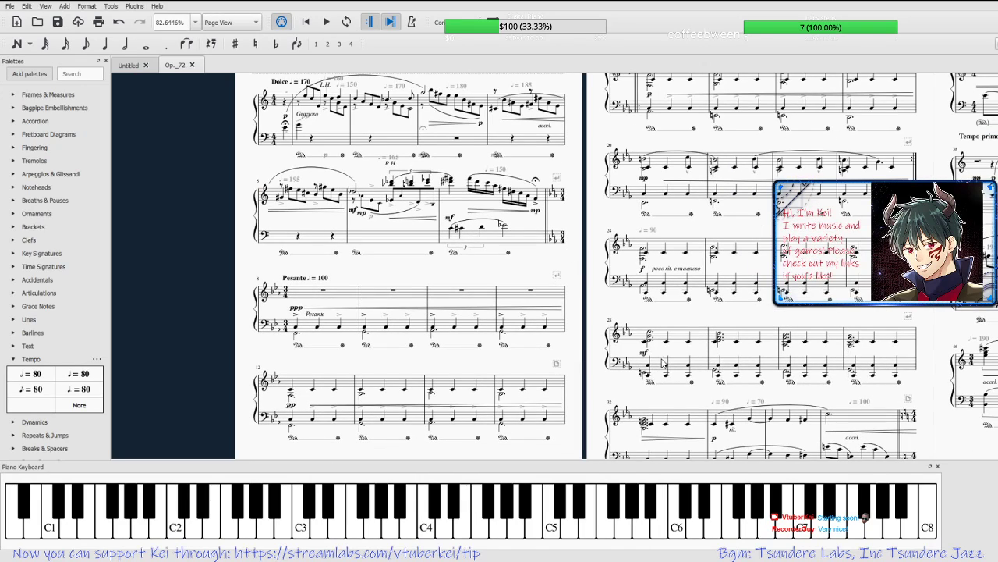
left_click_drag(568, 354, 475, 367)
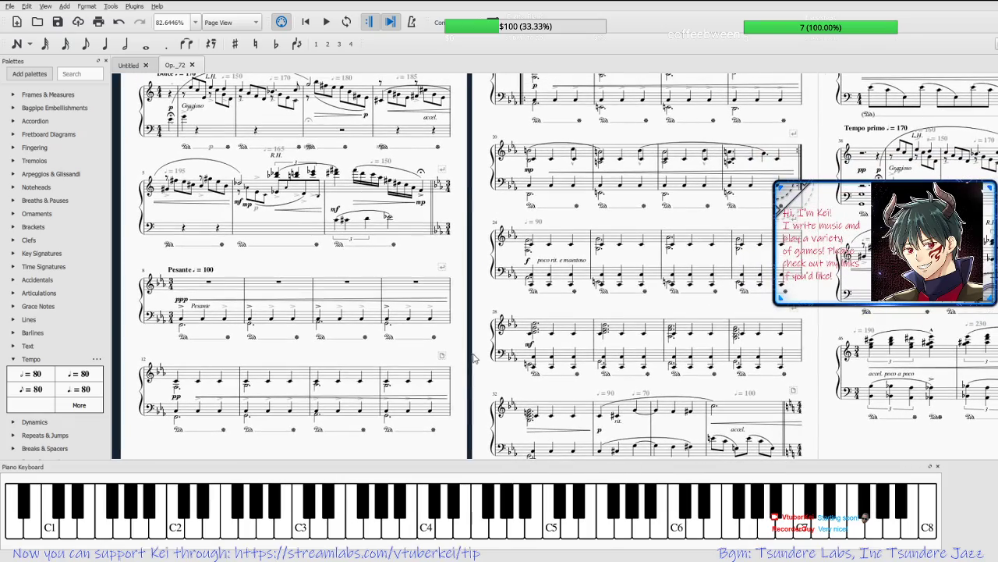
left_click_drag(476, 326, 439, 348)
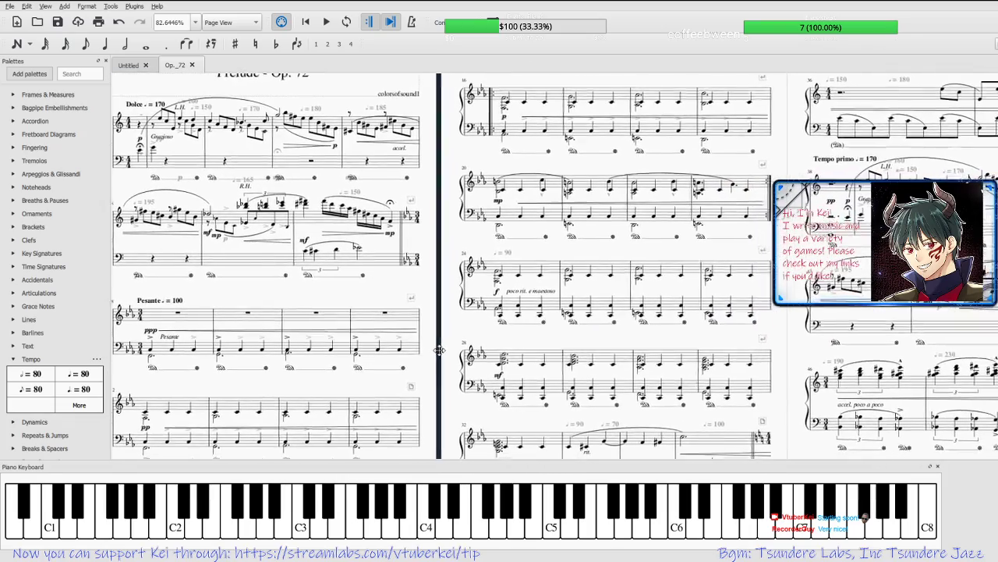
left_click_drag(778, 242, 315, 274)
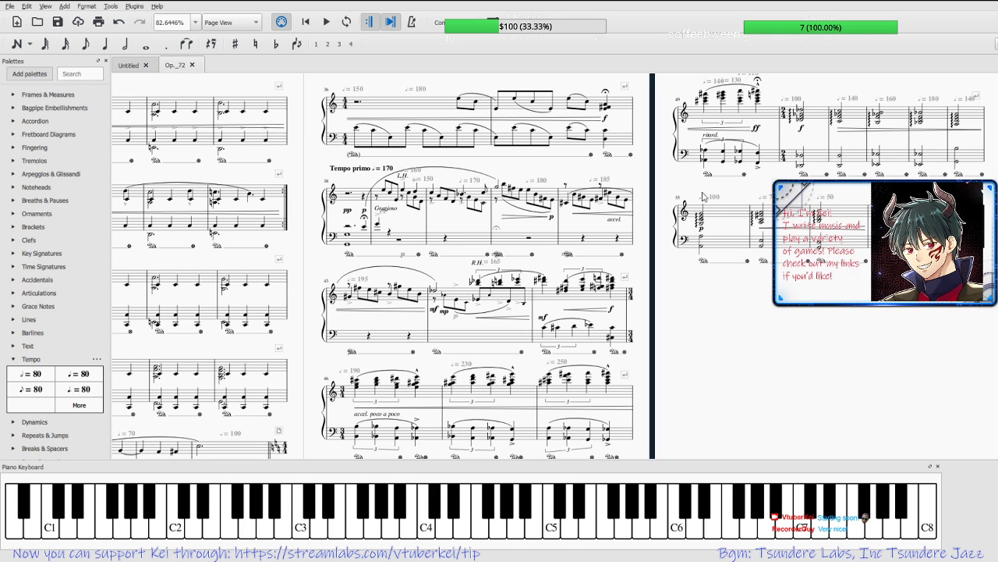
left_click_drag(298, 259, 833, 200)
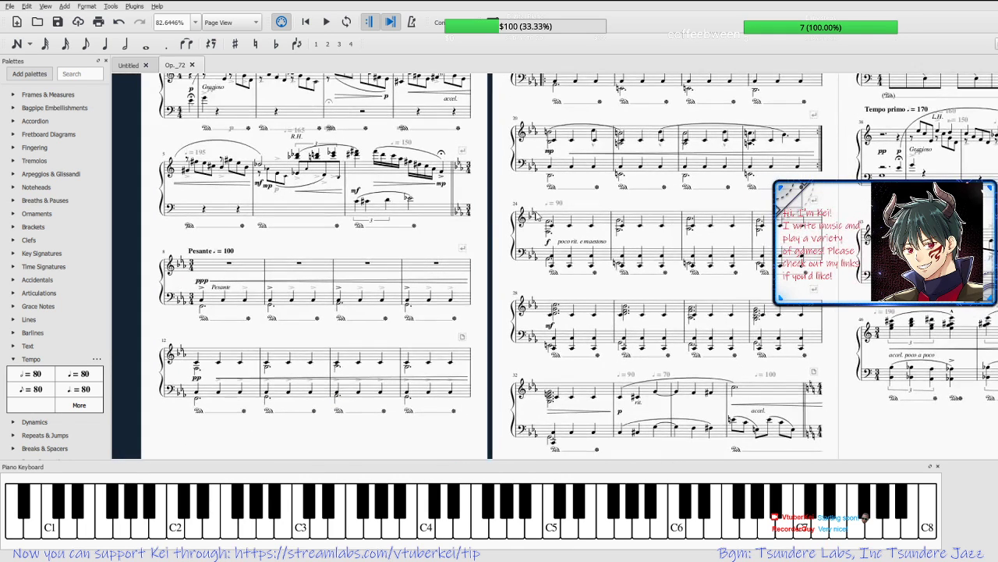
left_click_drag(491, 209, 523, 279)
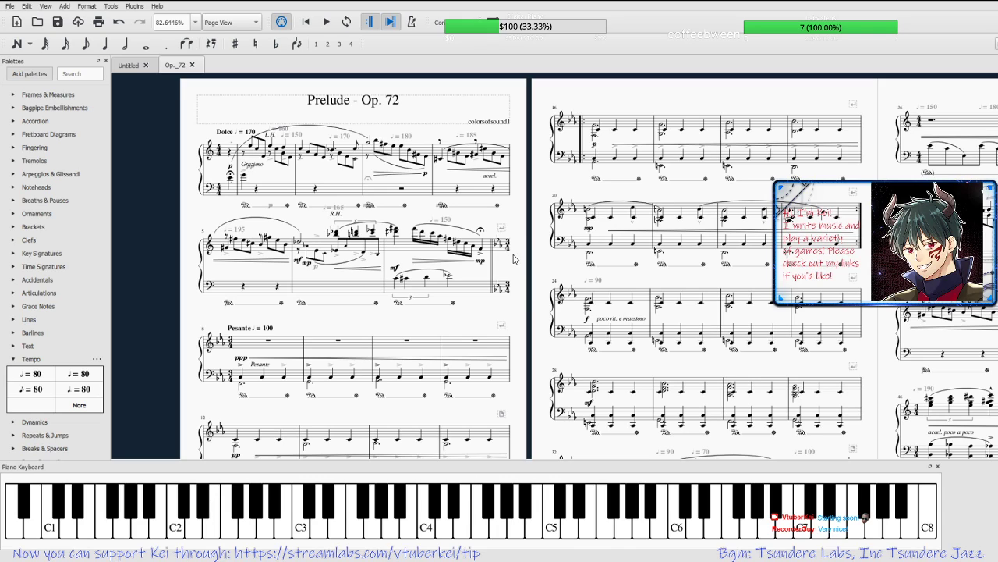
scroll(532, 241, "up", 1)
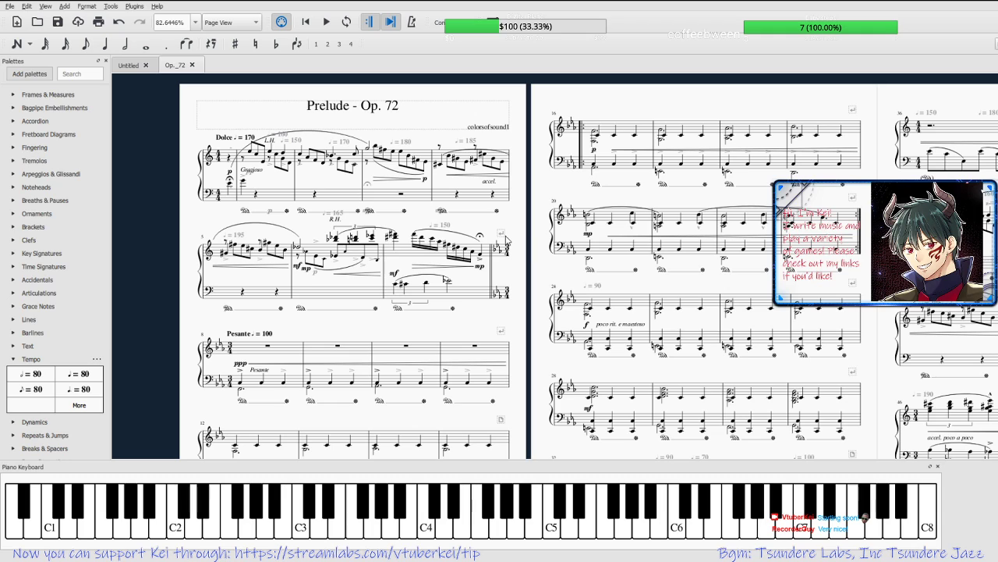
left_click_drag(528, 210, 532, 227)
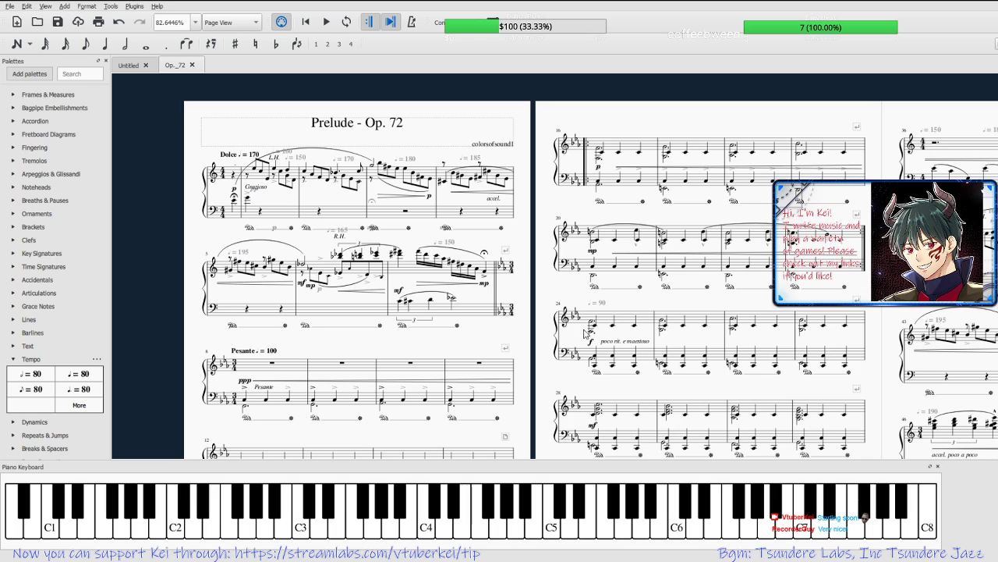
Save the finished score.
double_click(488, 283)
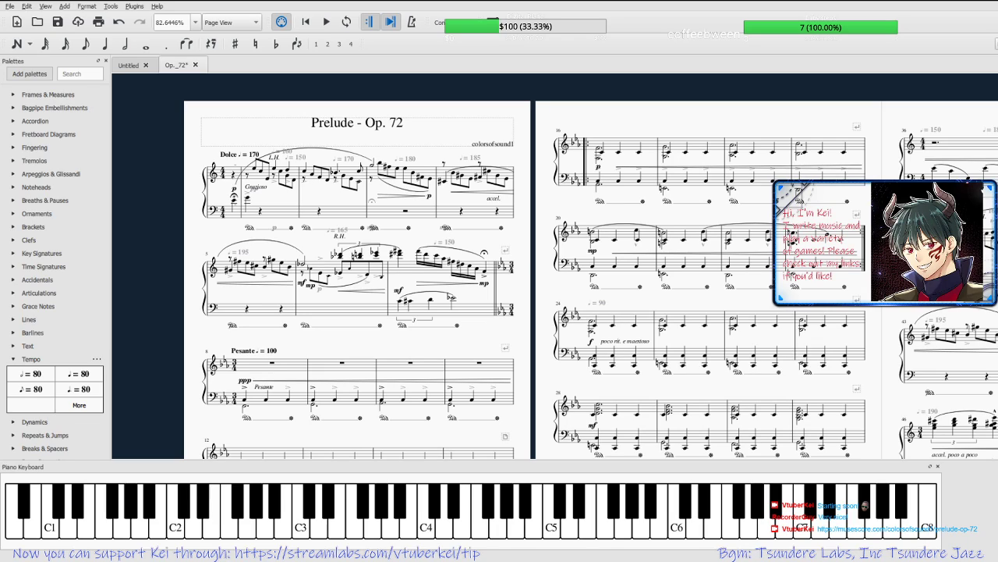
key("ctrl+s")
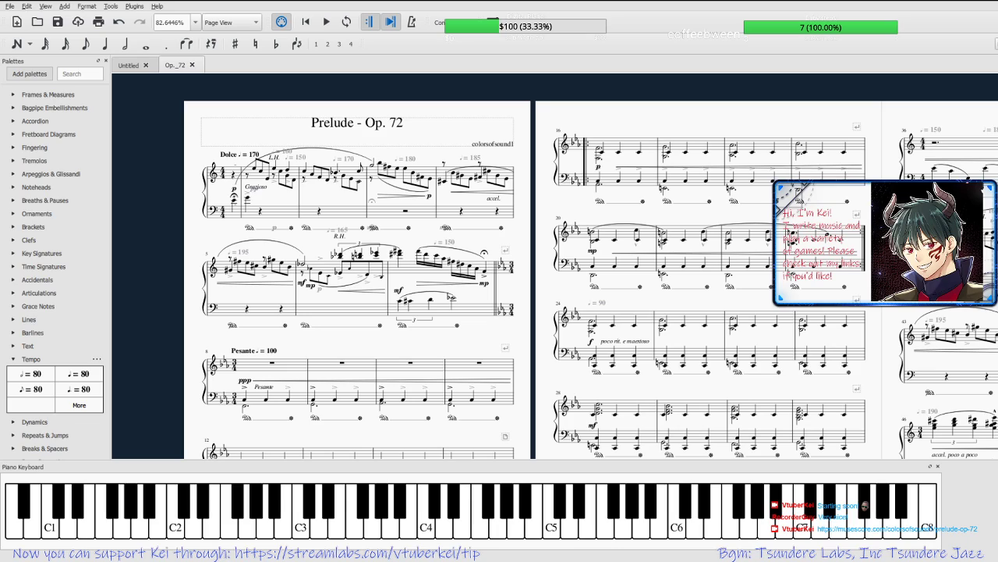